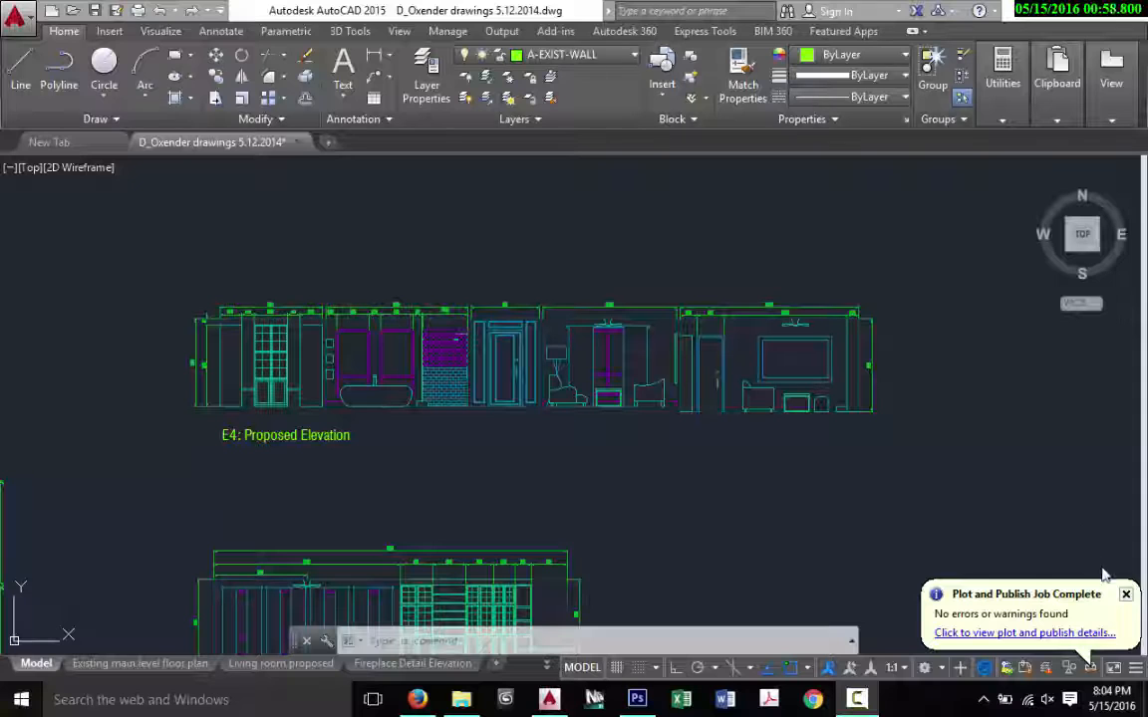
Step: Start a plot of the drawing, skipping the unreconciled layers review, with Adobe PDF as the printer and 11 x 17 paper
click(1127, 596)
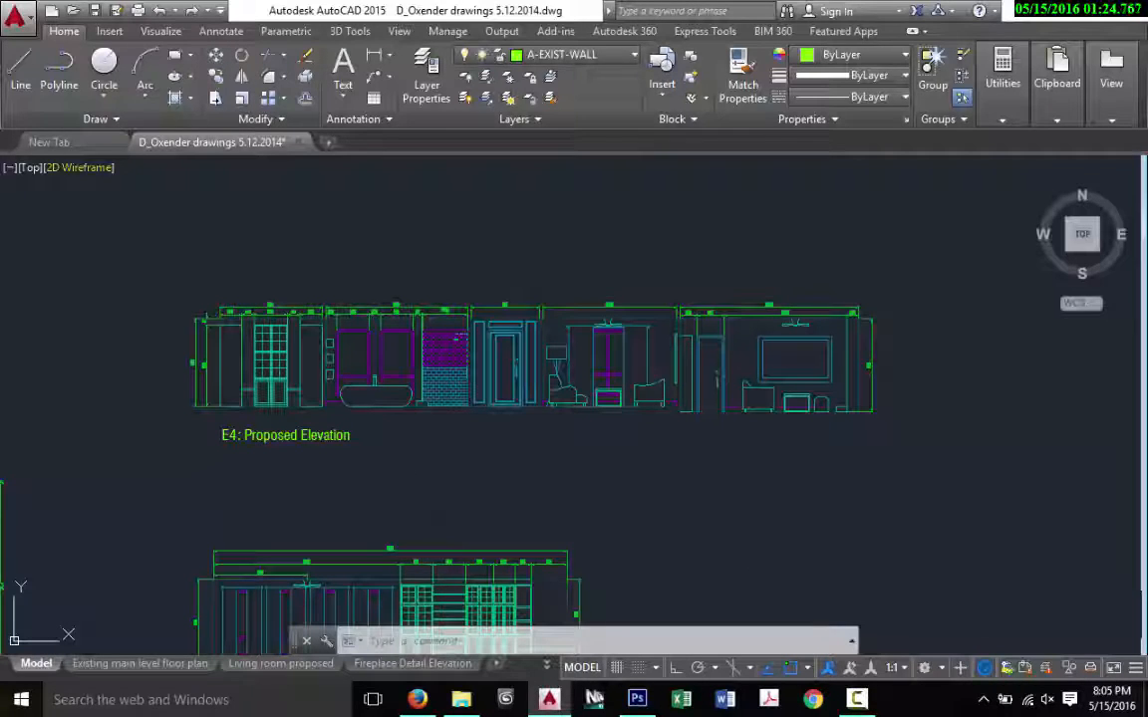
click(16, 14)
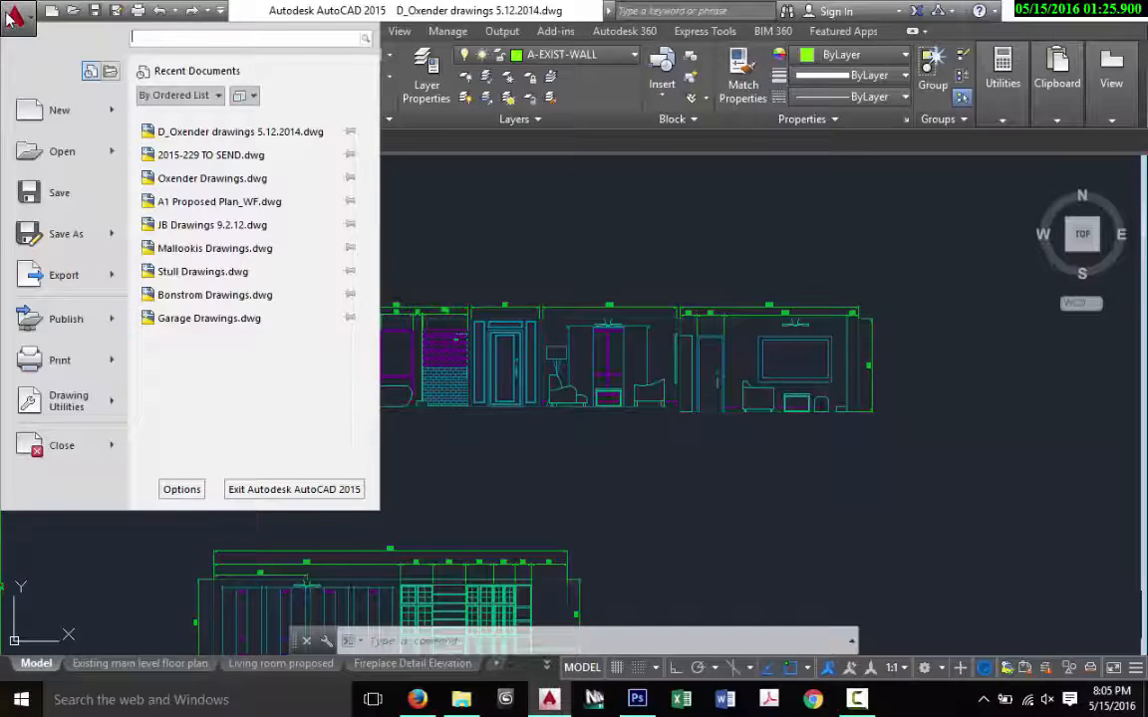
click(85, 355)
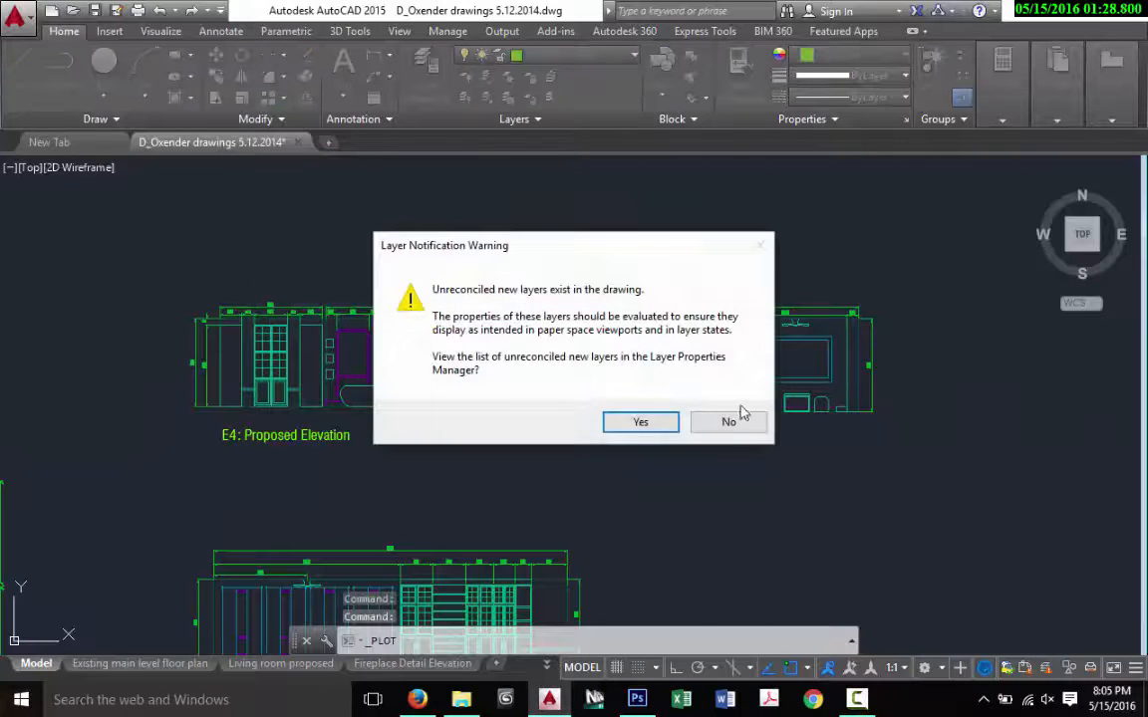
click(737, 424)
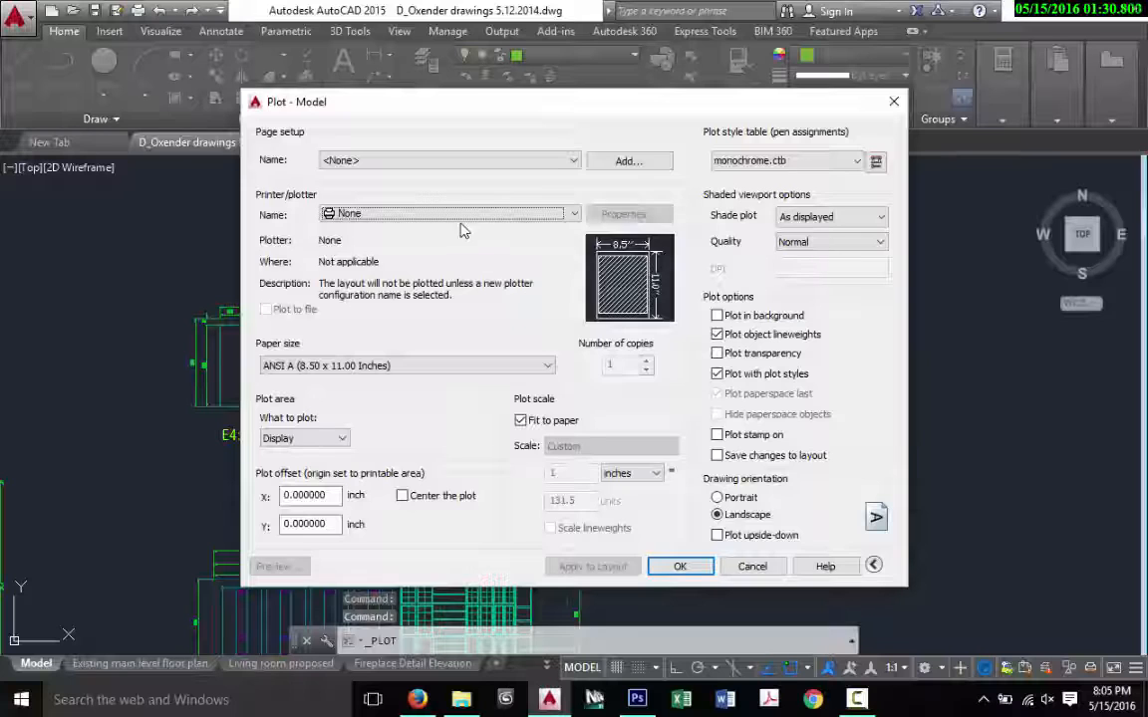
click(418, 213)
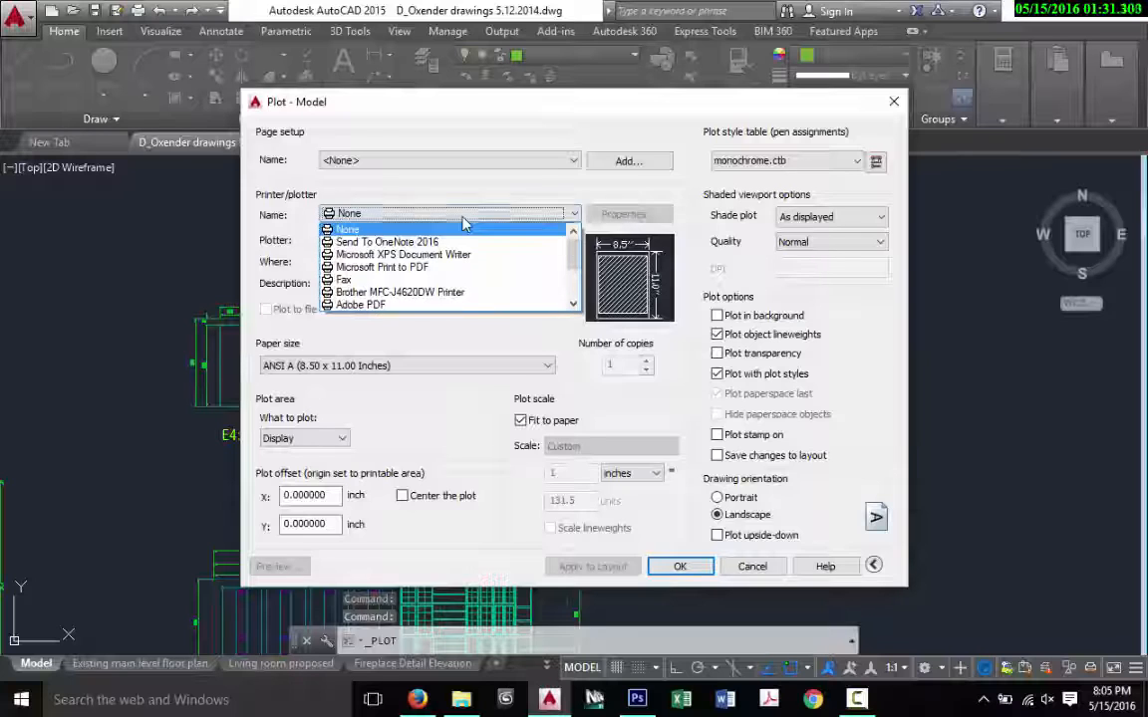
click(353, 306)
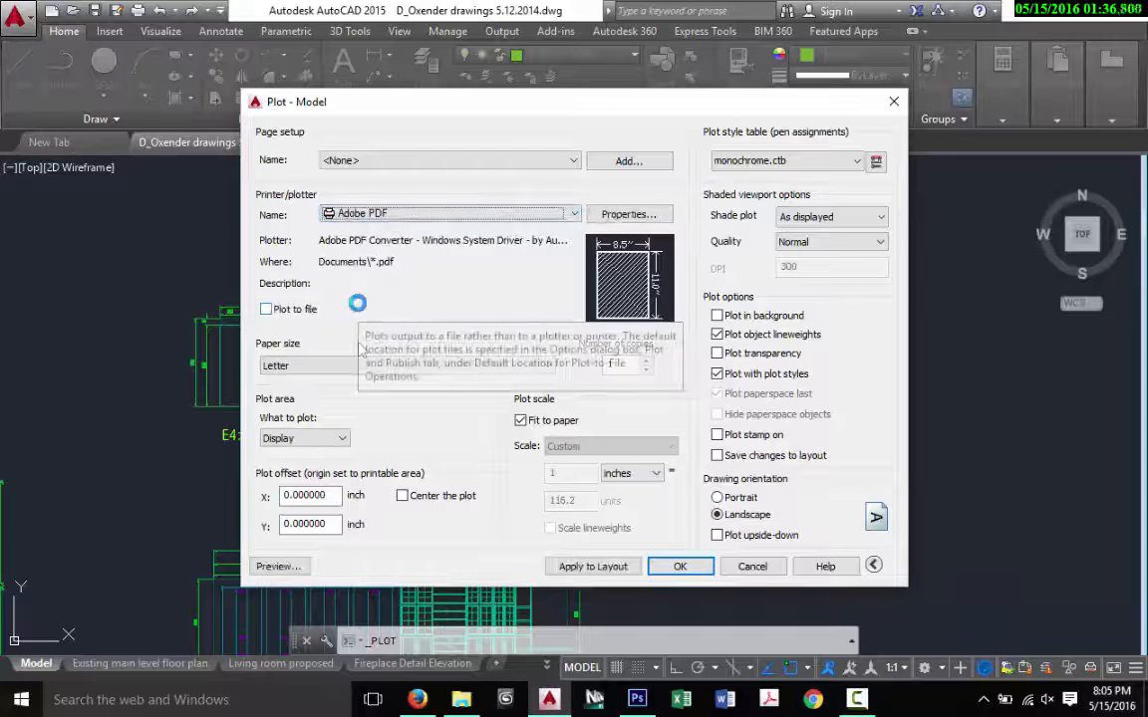
click(331, 377)
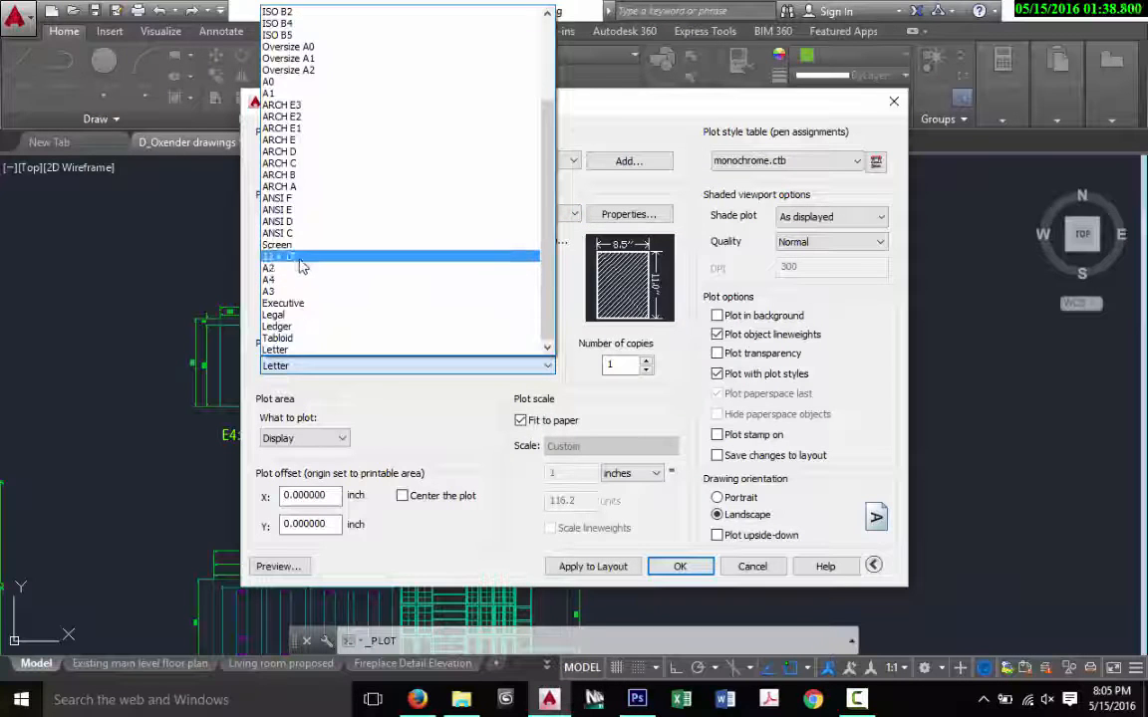
click(299, 260)
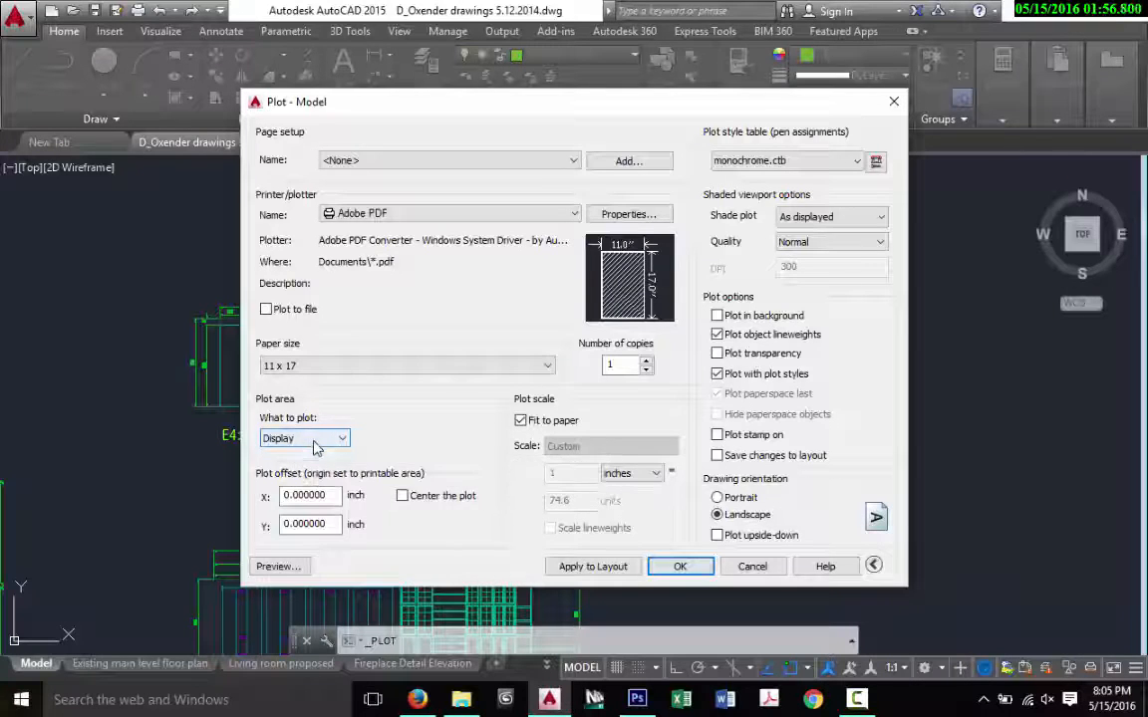
Step: Set the plot area to a window around the E4: Proposed Elevation drawing and its title, and center the plot
click(281, 440)
click(281, 490)
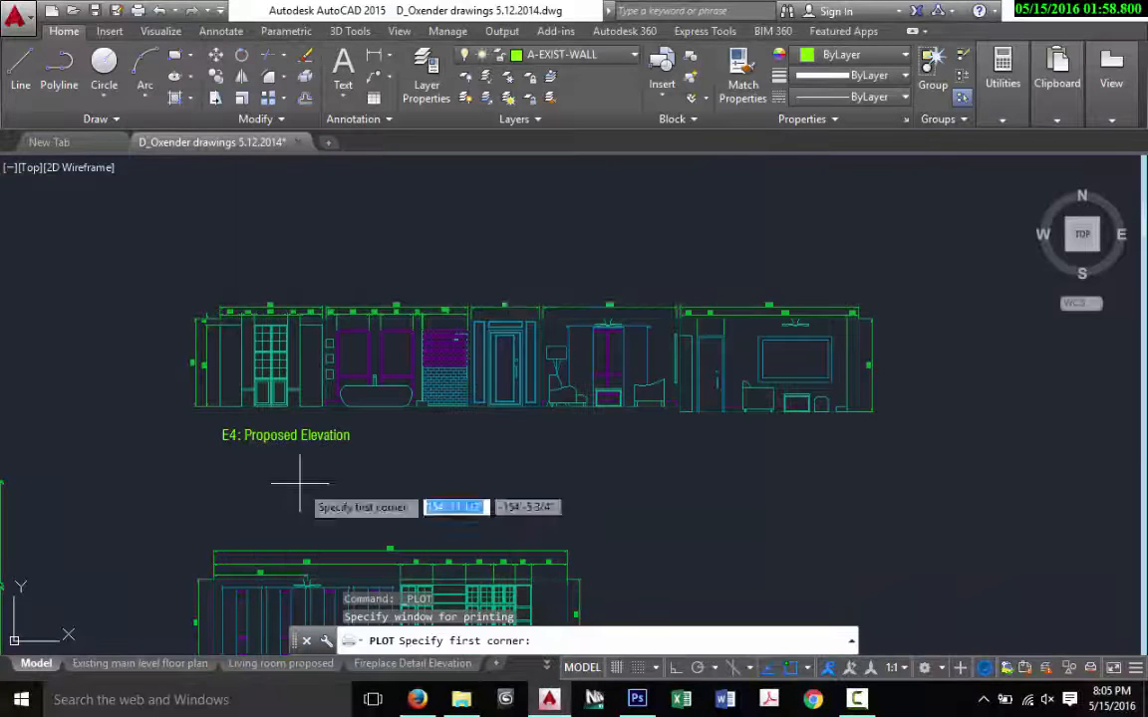
click(179, 271)
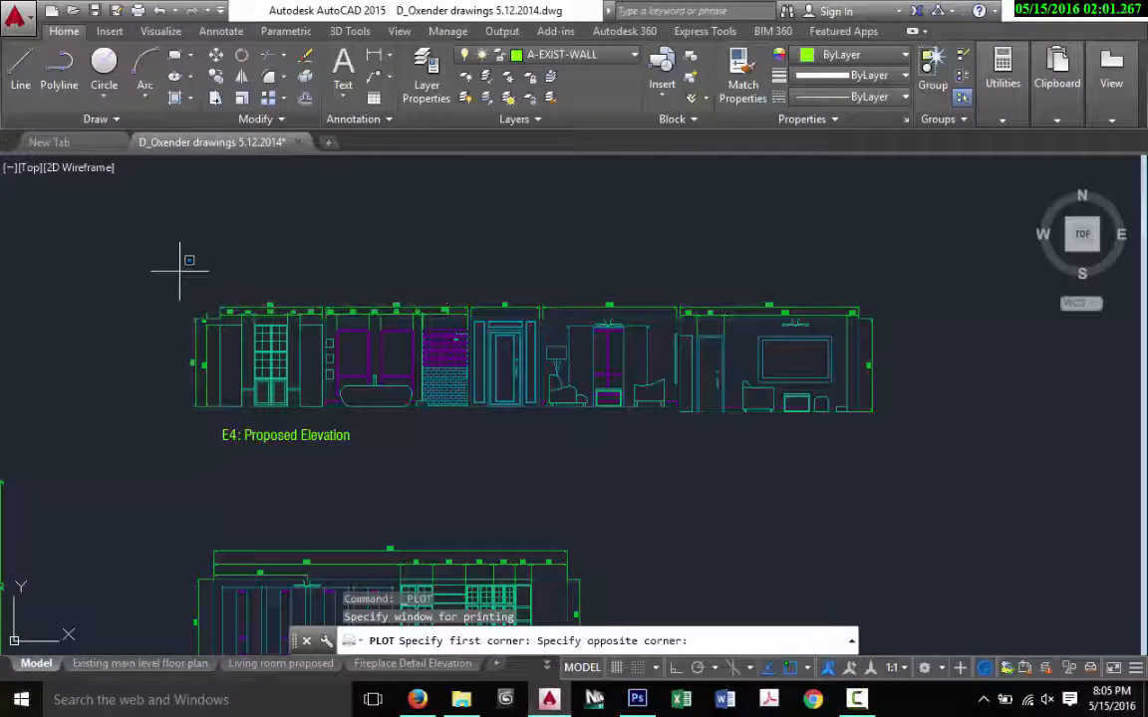
click(902, 460)
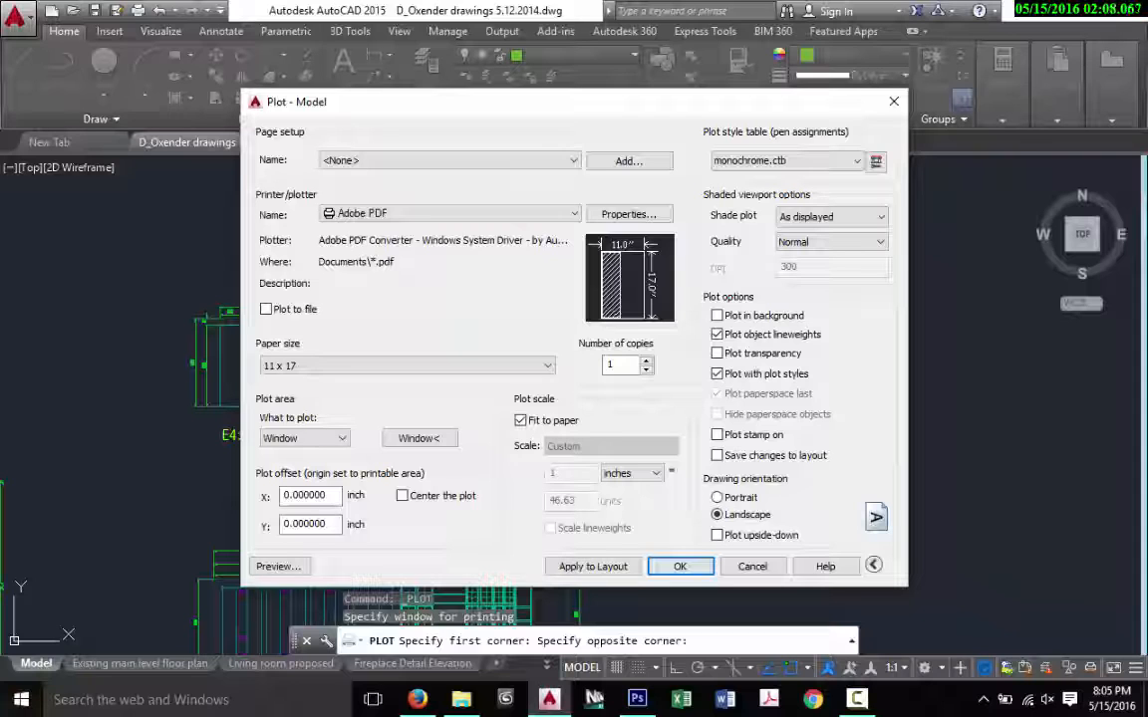
click(402, 496)
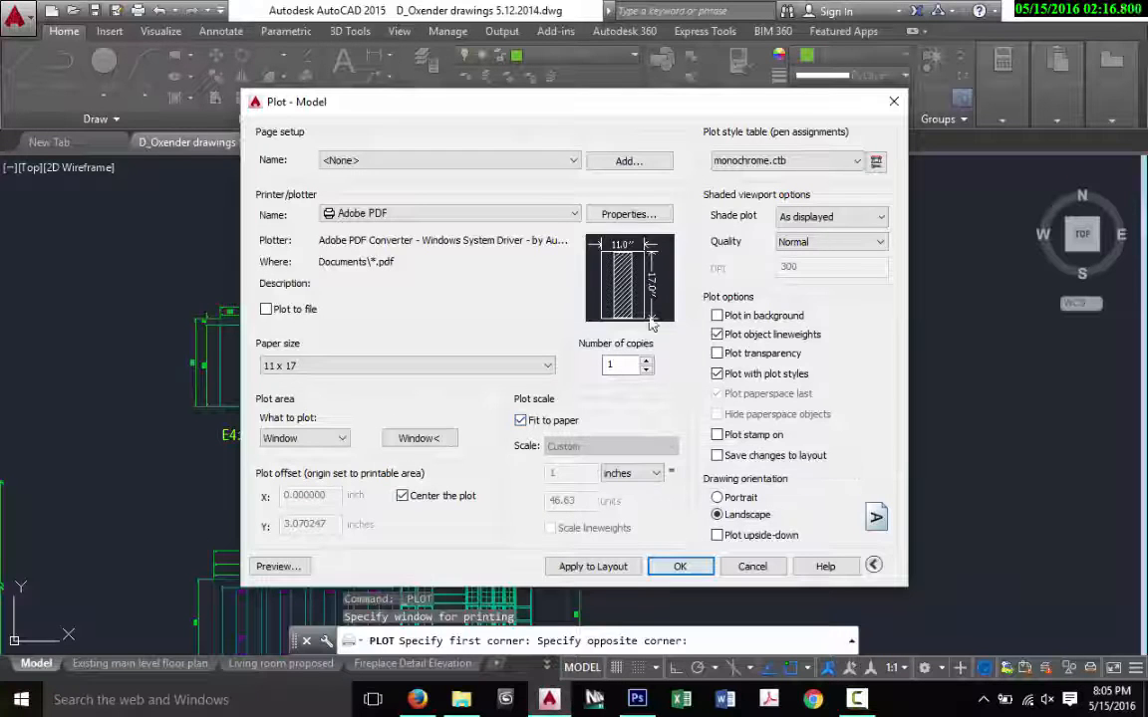
Step: Turn off Fit to paper, try the 1/8" = 1'-0" scale, and set the plot scale to 1/4" = 1'-0"
click(520, 420)
click(668, 446)
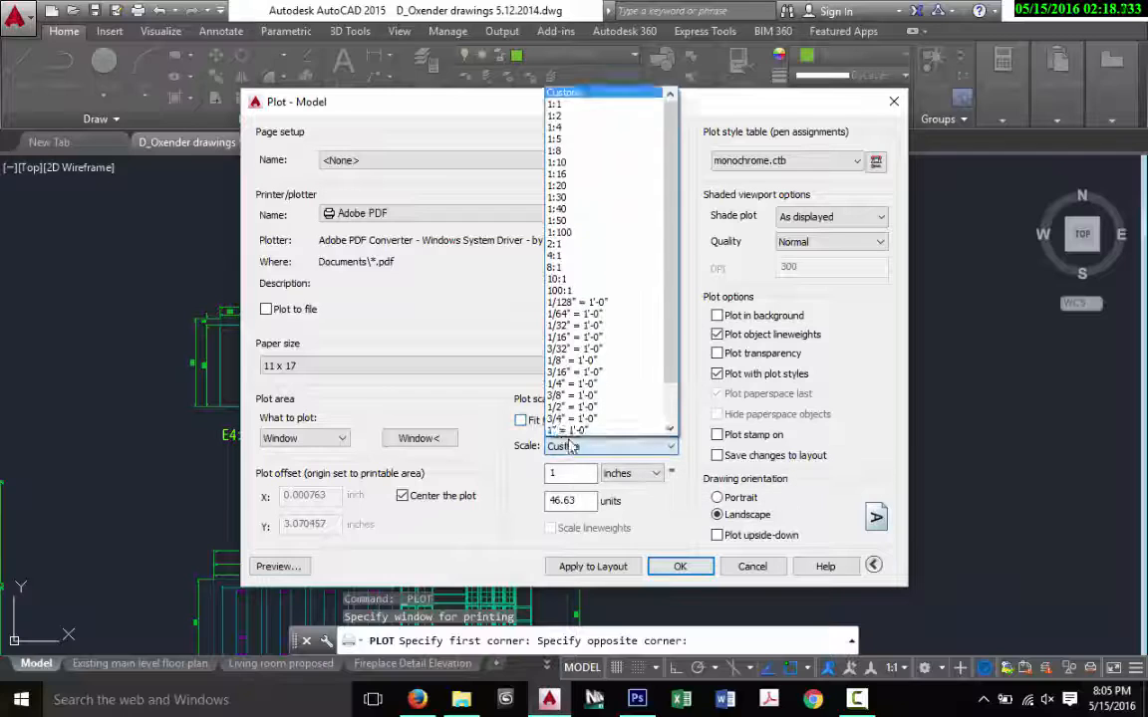
click(568, 323)
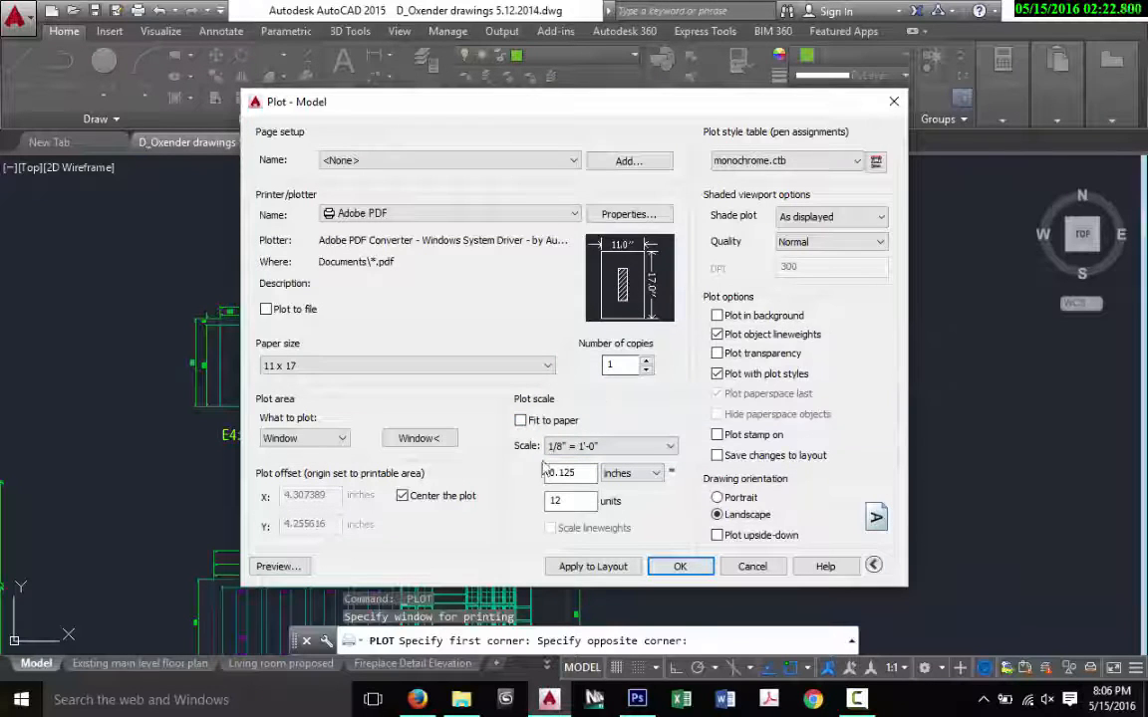
click(576, 448)
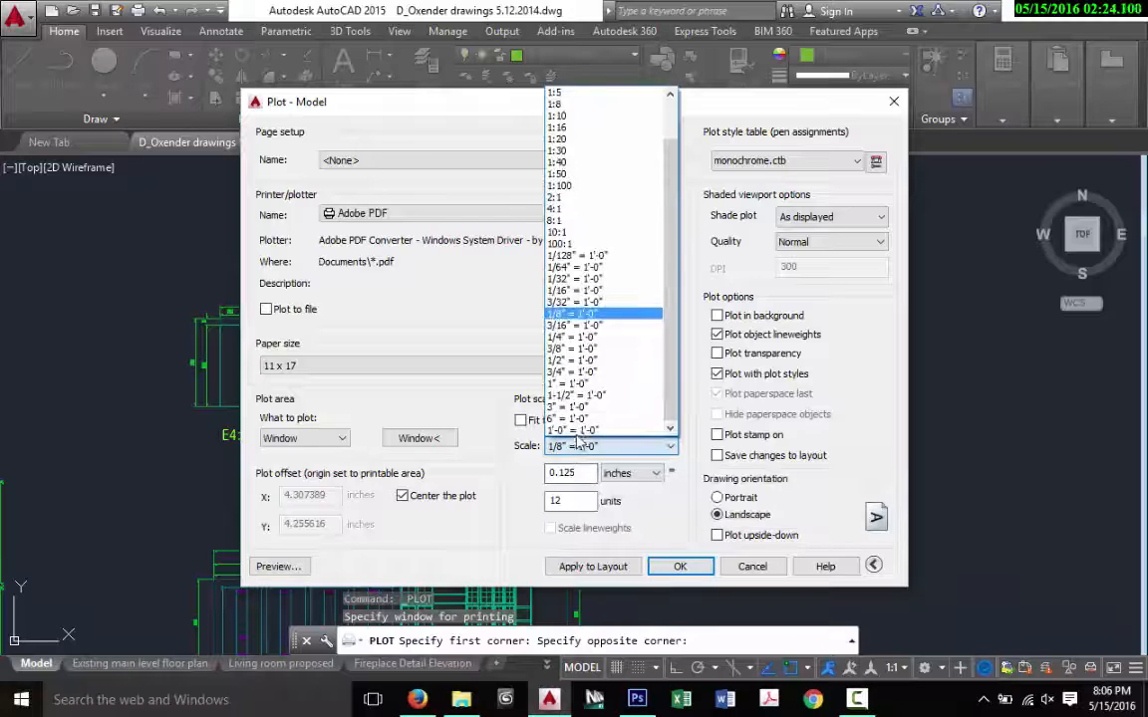
click(578, 336)
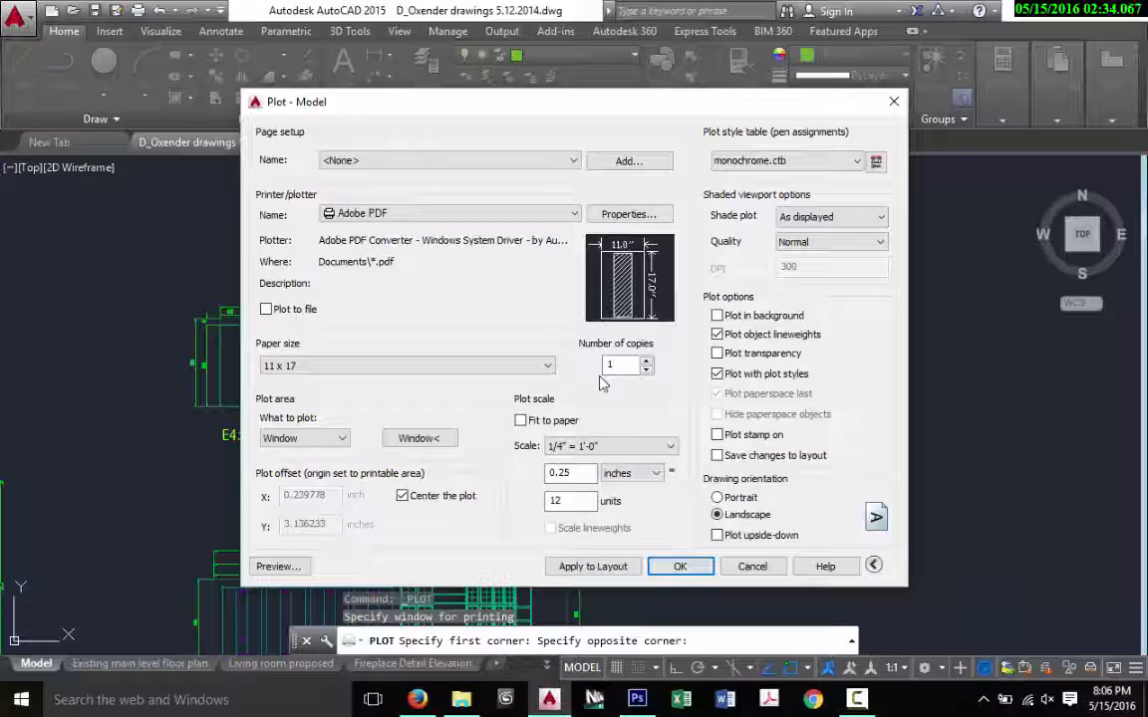
Step: Try a plot scale of 1/2" = 1'-0" and return it to 1/4" = 1'-0"
click(620, 447)
click(558, 329)
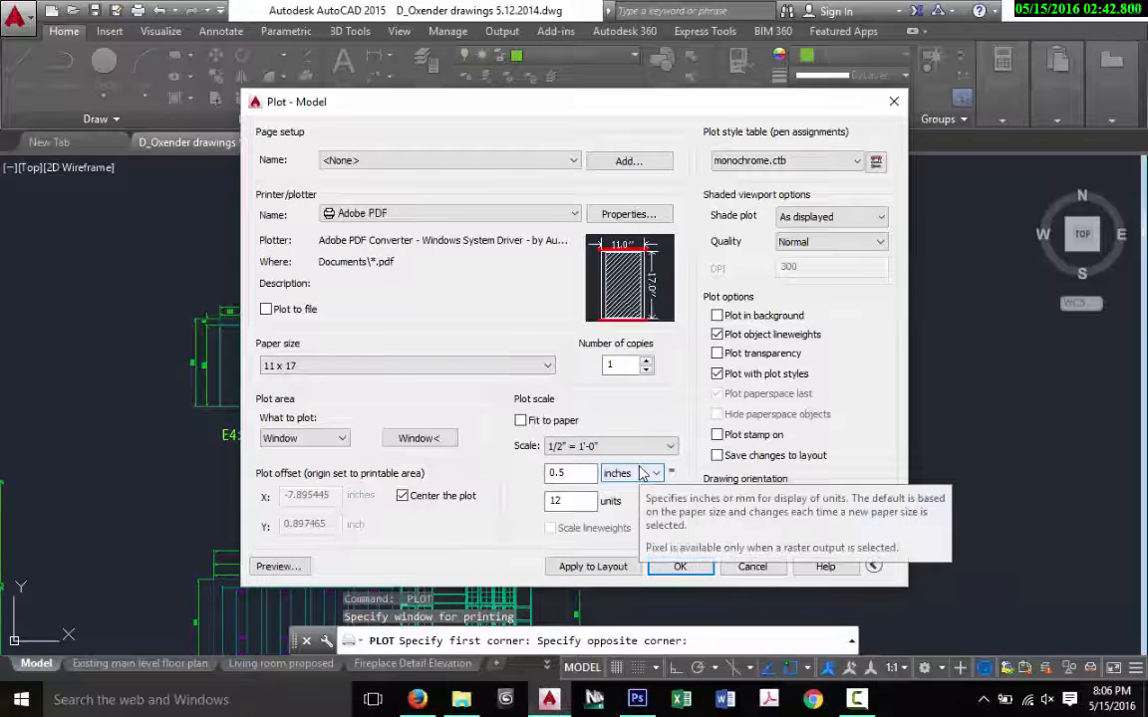
click(612, 447)
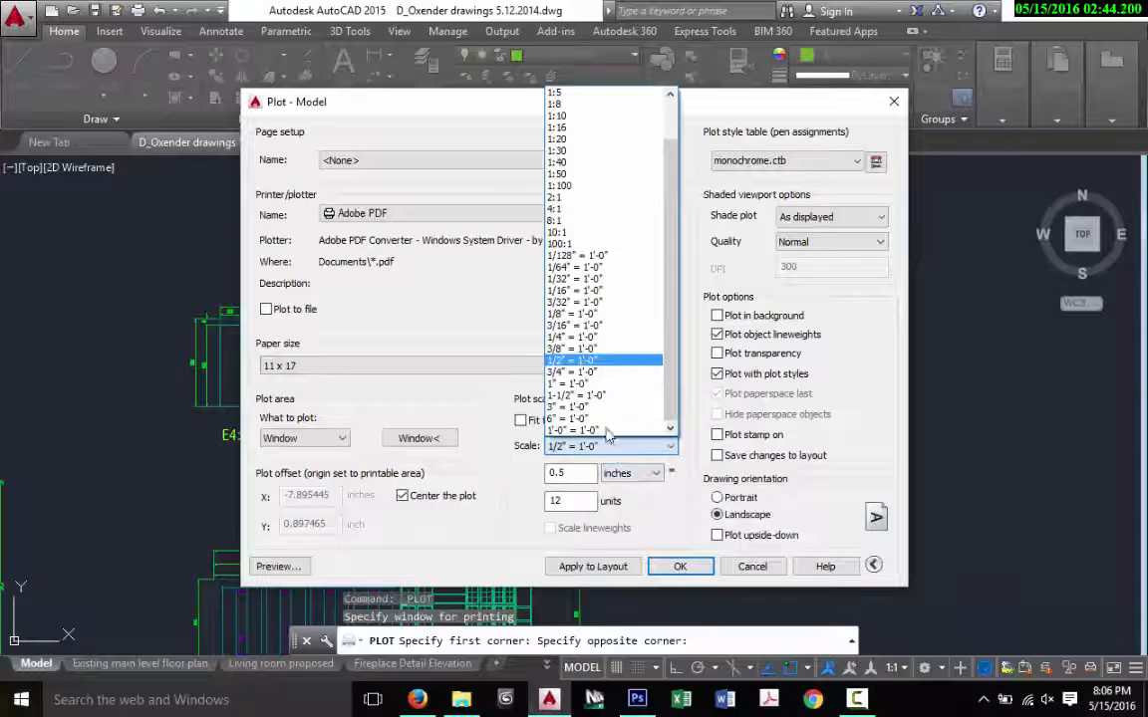
click(576, 337)
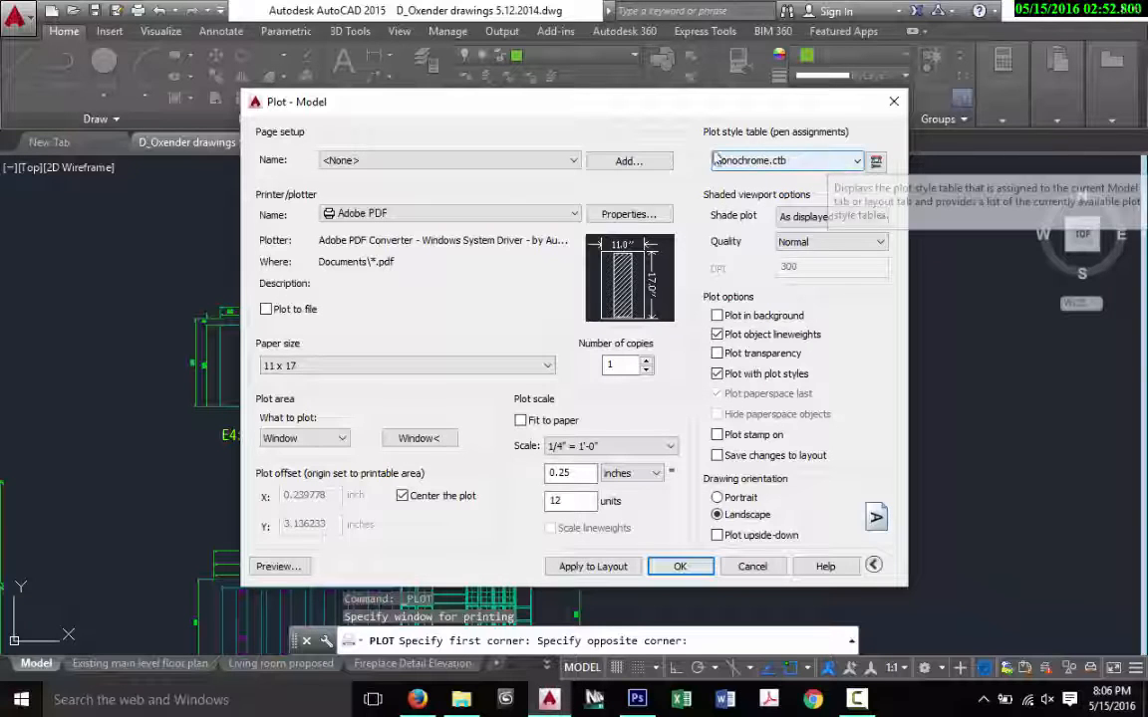
Step: Check the expanded plot options and assign the monochrome.ctb plot style table to all layouts
click(873, 565)
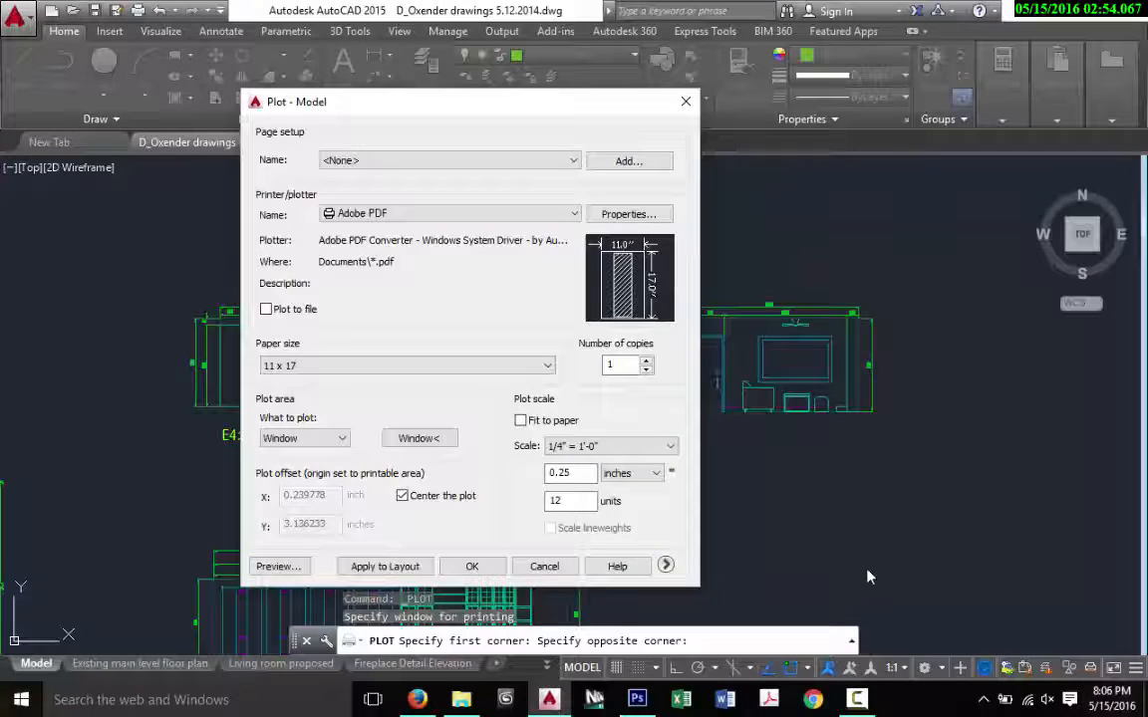
click(666, 566)
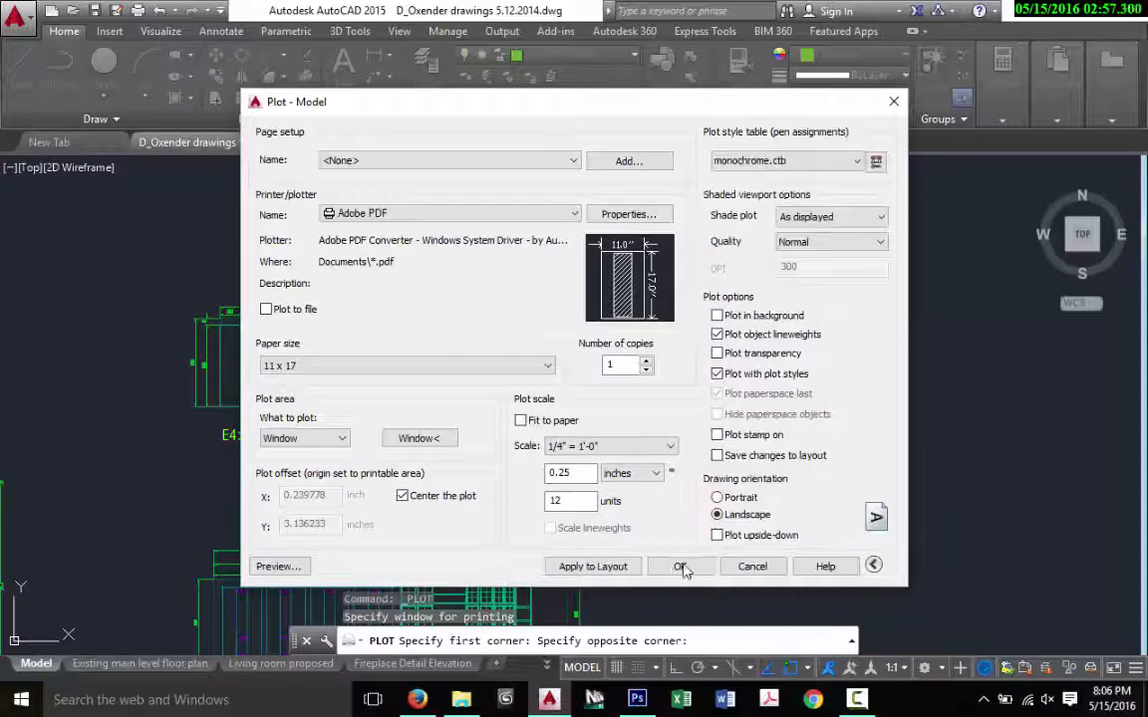
click(825, 163)
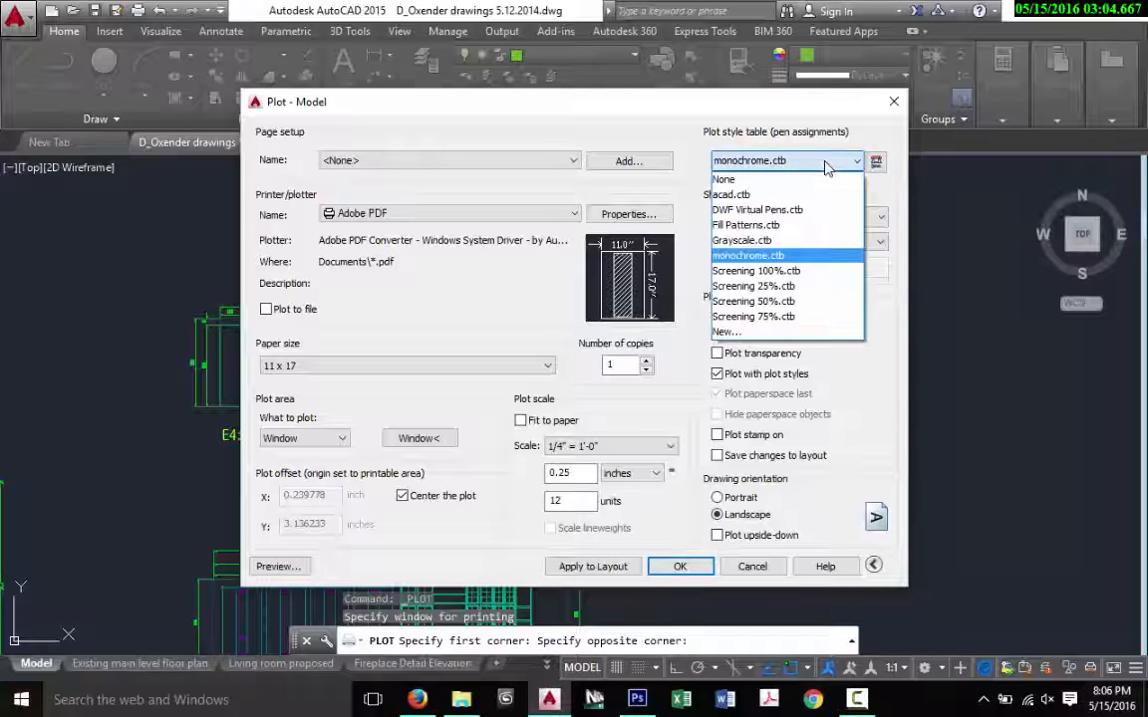
click(784, 257)
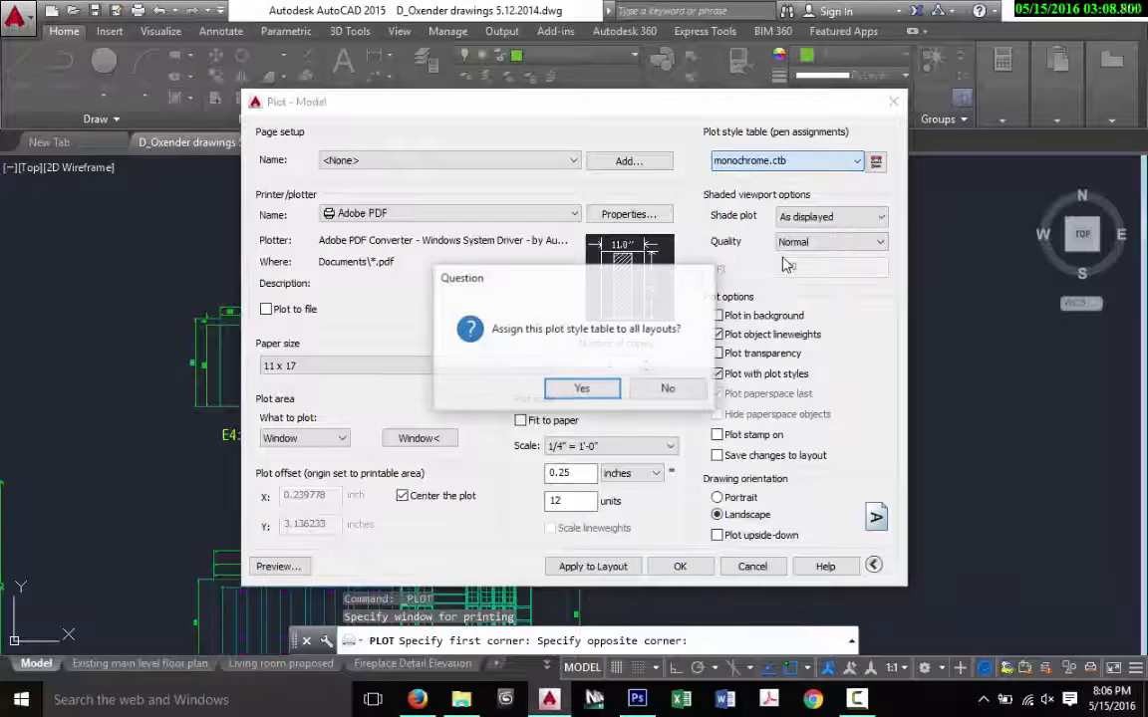
click(605, 389)
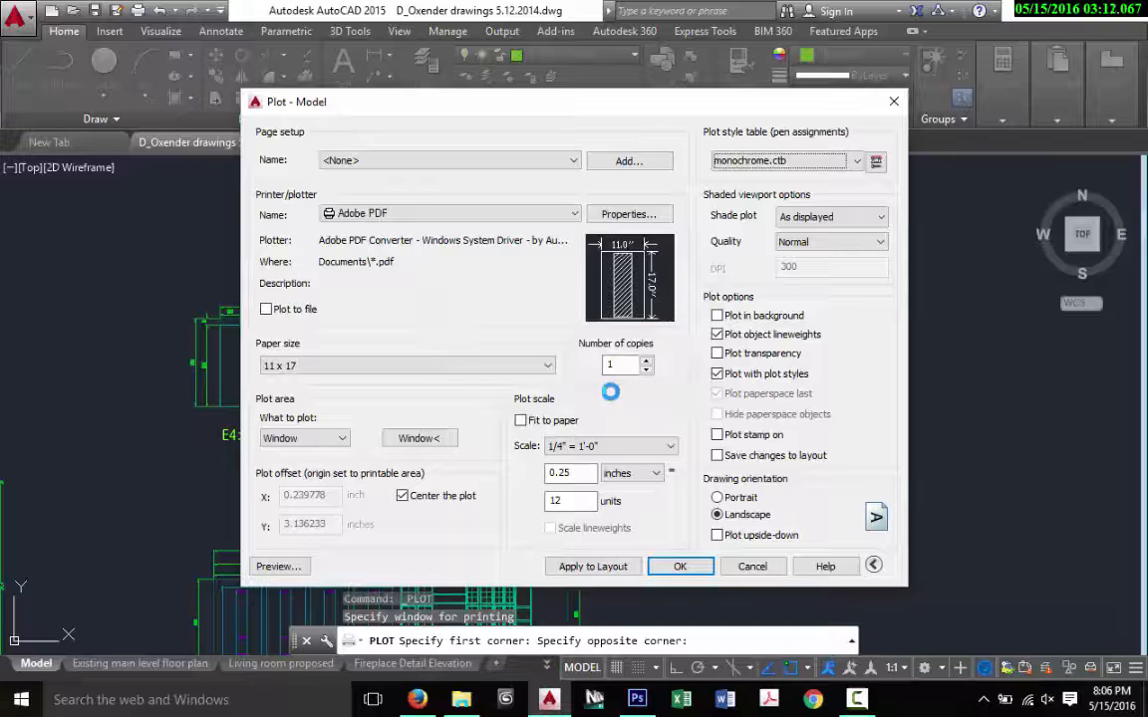
Step: Preview the plot despite the annotation scale mismatch and examine the elevation and its dimensions up close
click(292, 568)
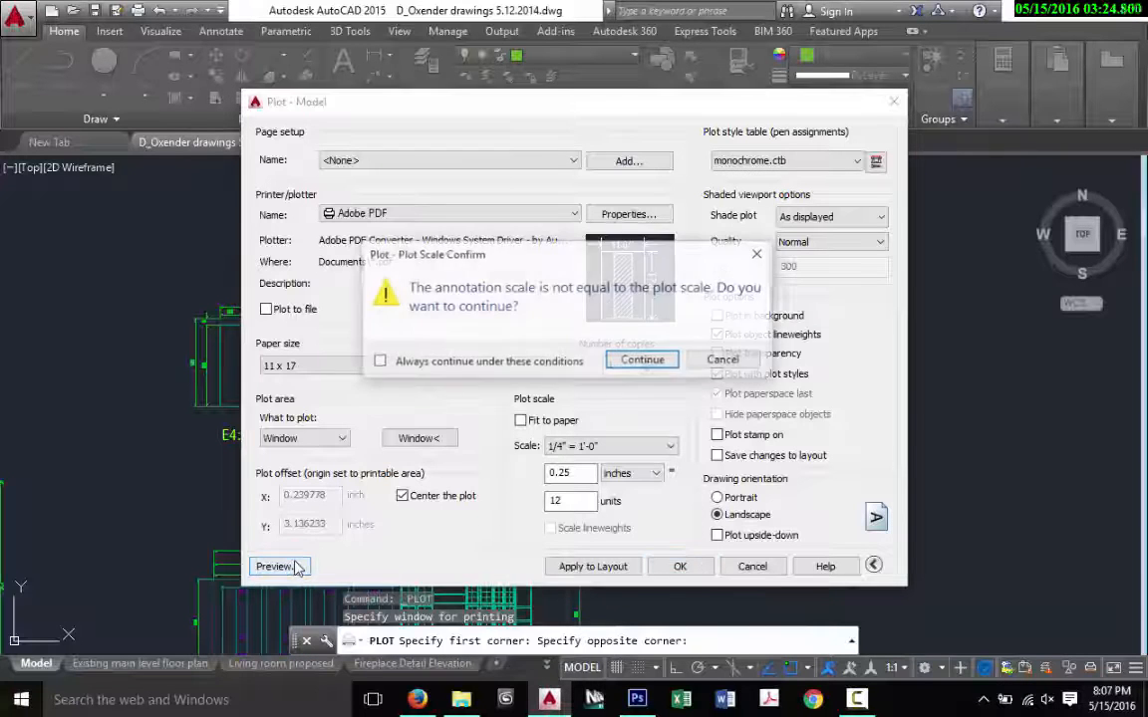
click(643, 360)
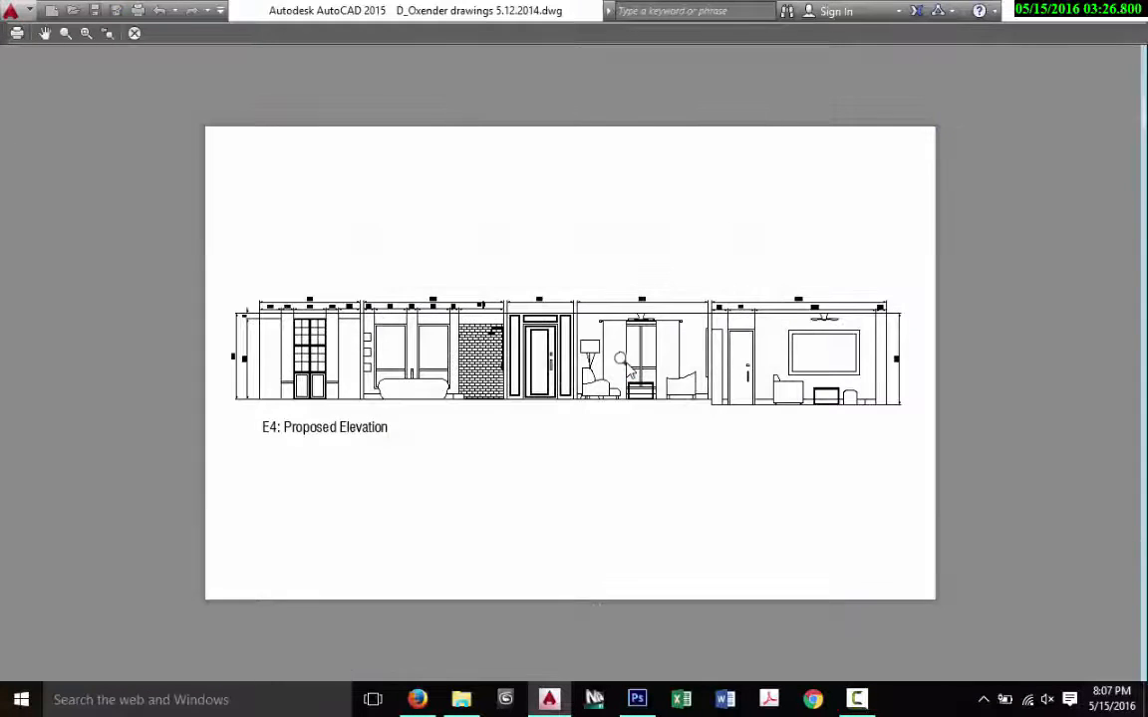
scroll(394, 361, up, 6)
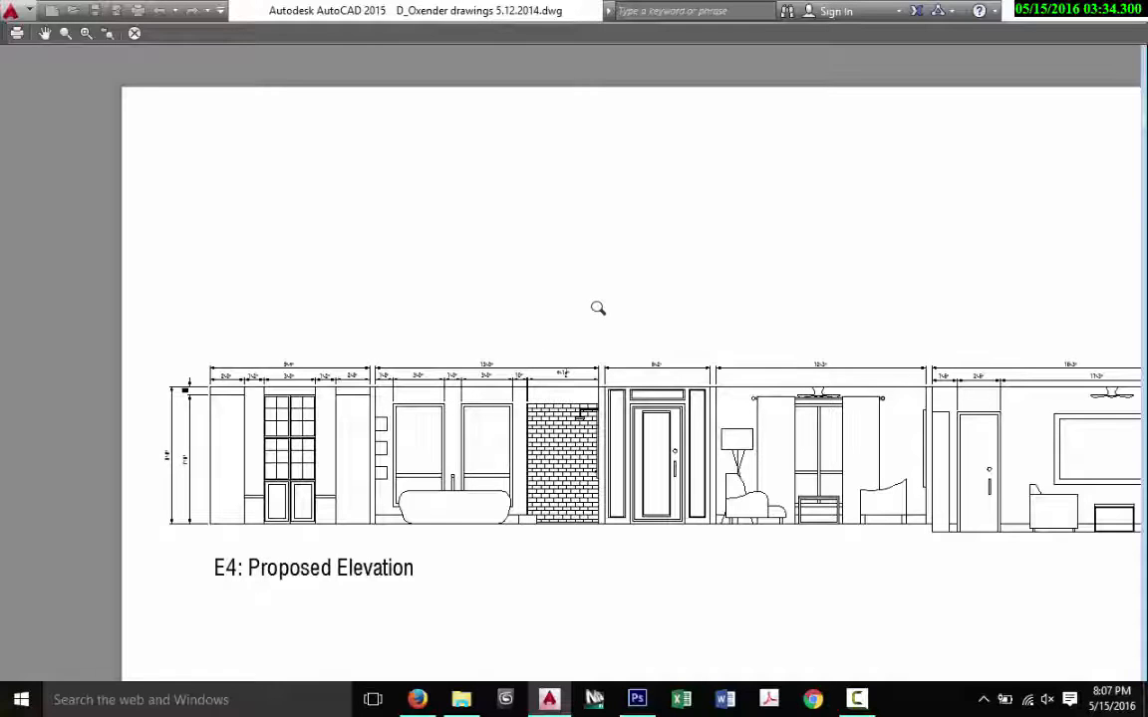
Step: Plot the previewed elevation to a PDF named Sample Elevation on the Desktop, and close the resulting PDF view
click(17, 34)
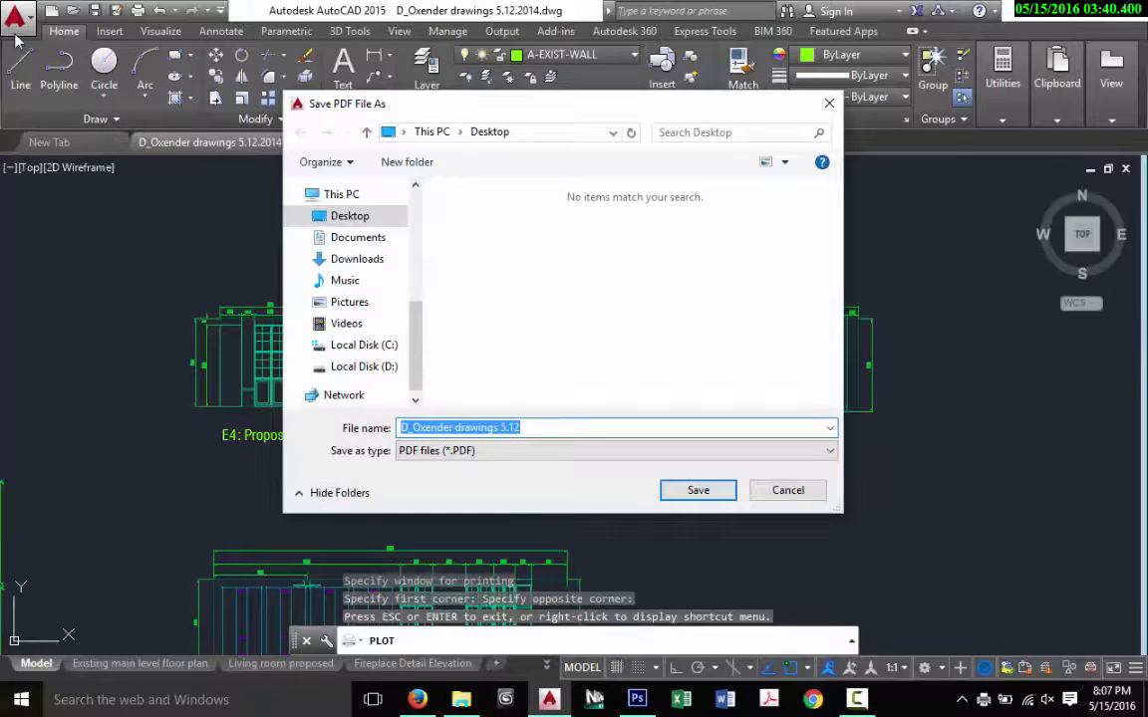
text(Sample Elevation)
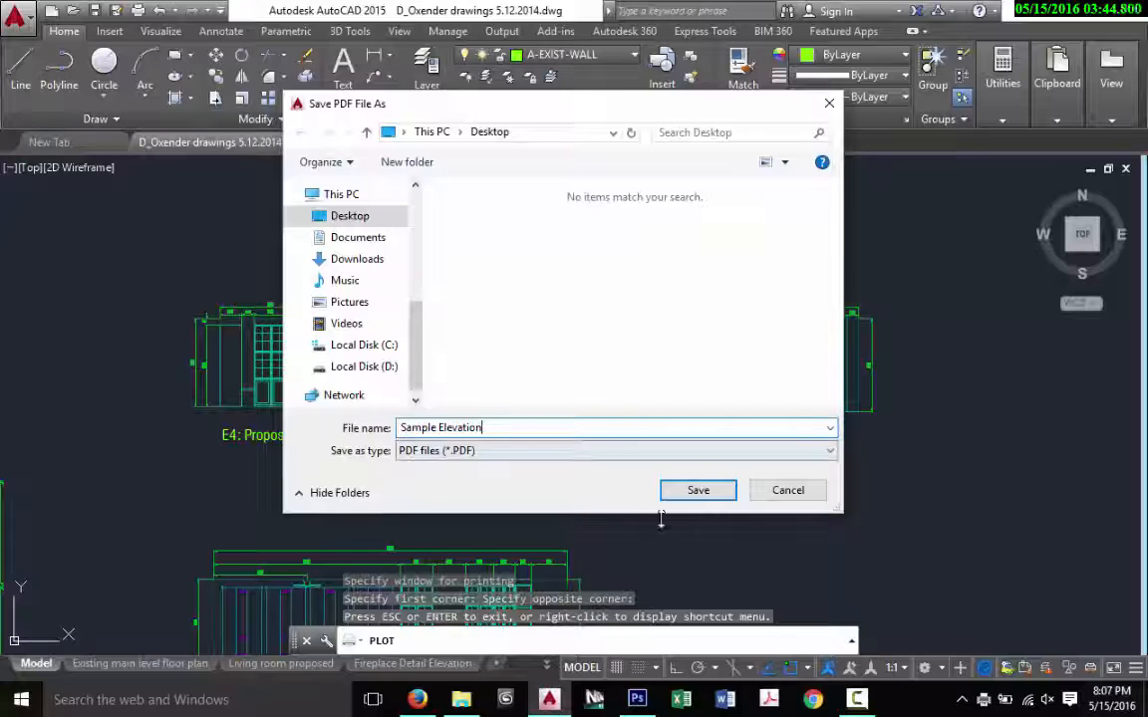
click(687, 491)
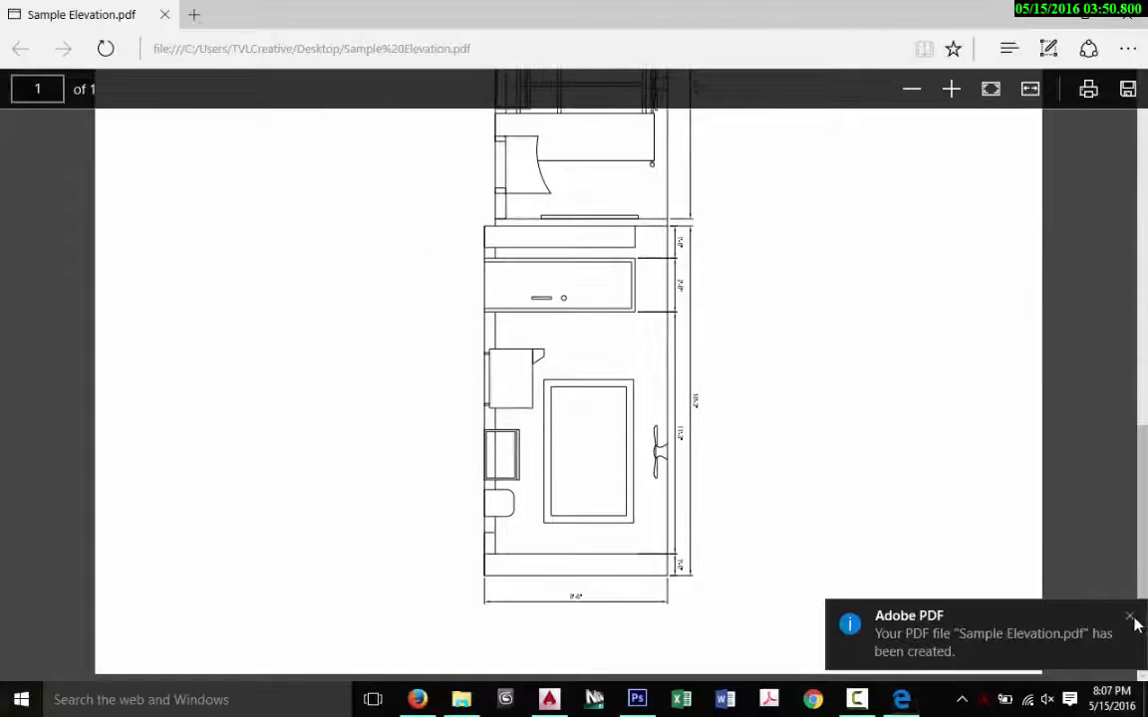
click(1132, 617)
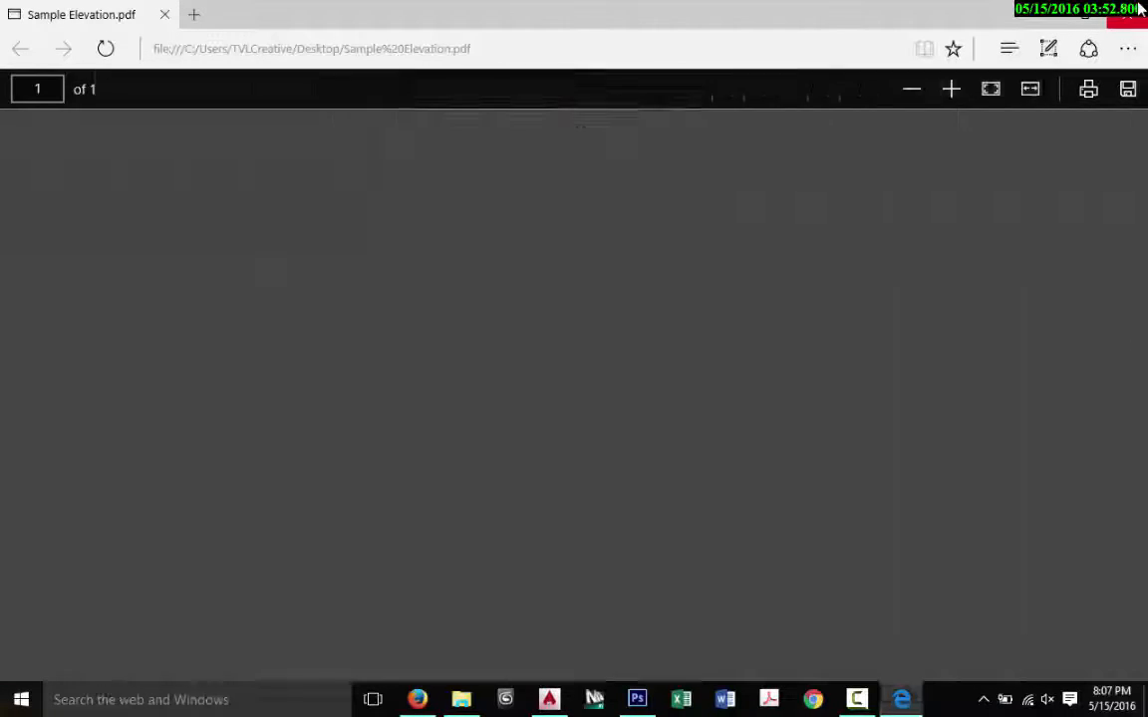
click(1136, 12)
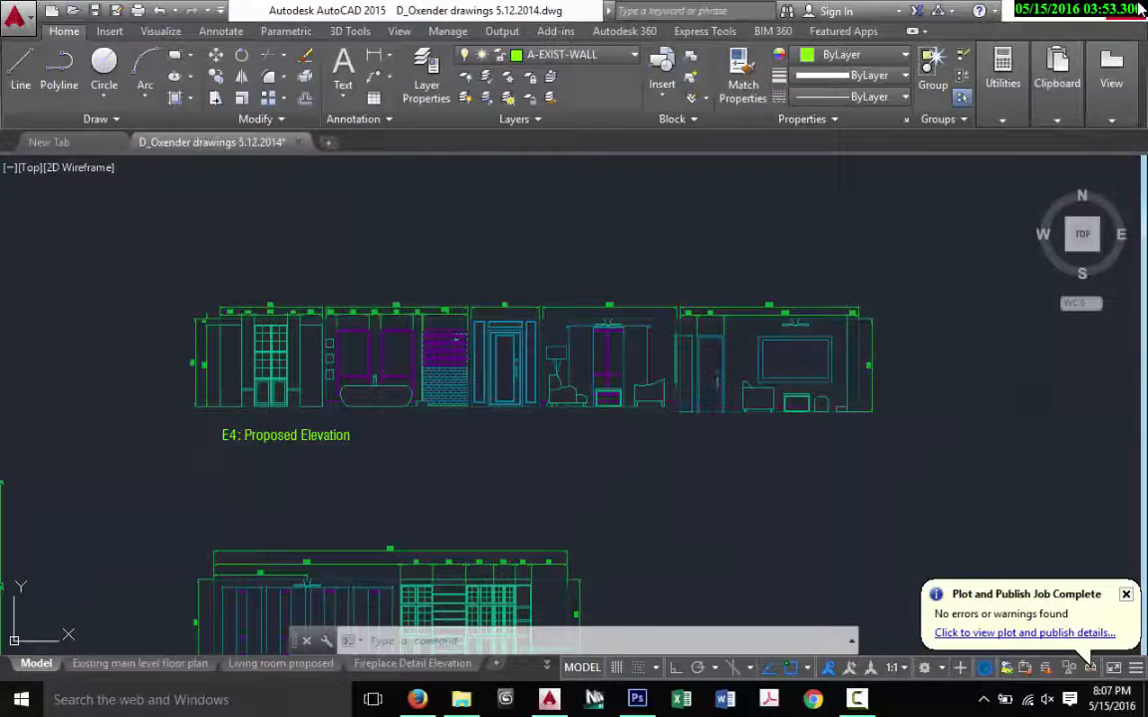
Step: Switch to Photoshop and create a new document 17 inches wide by 11 inches high at 150 pixels/inch
click(637, 701)
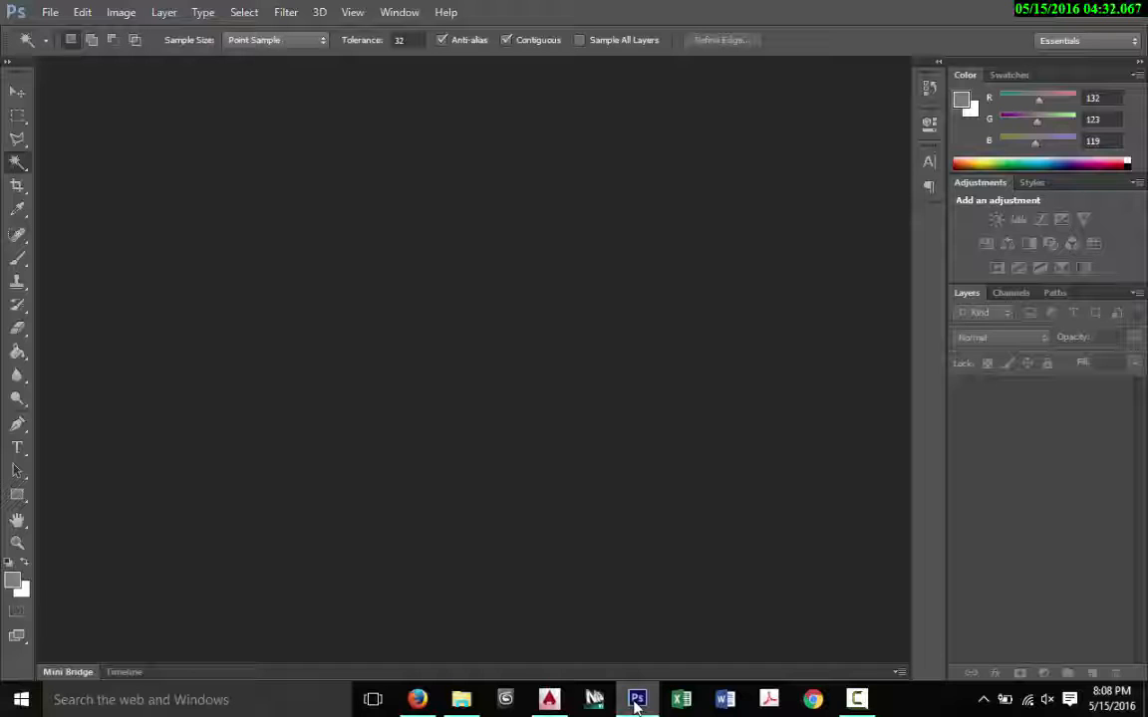
click(51, 14)
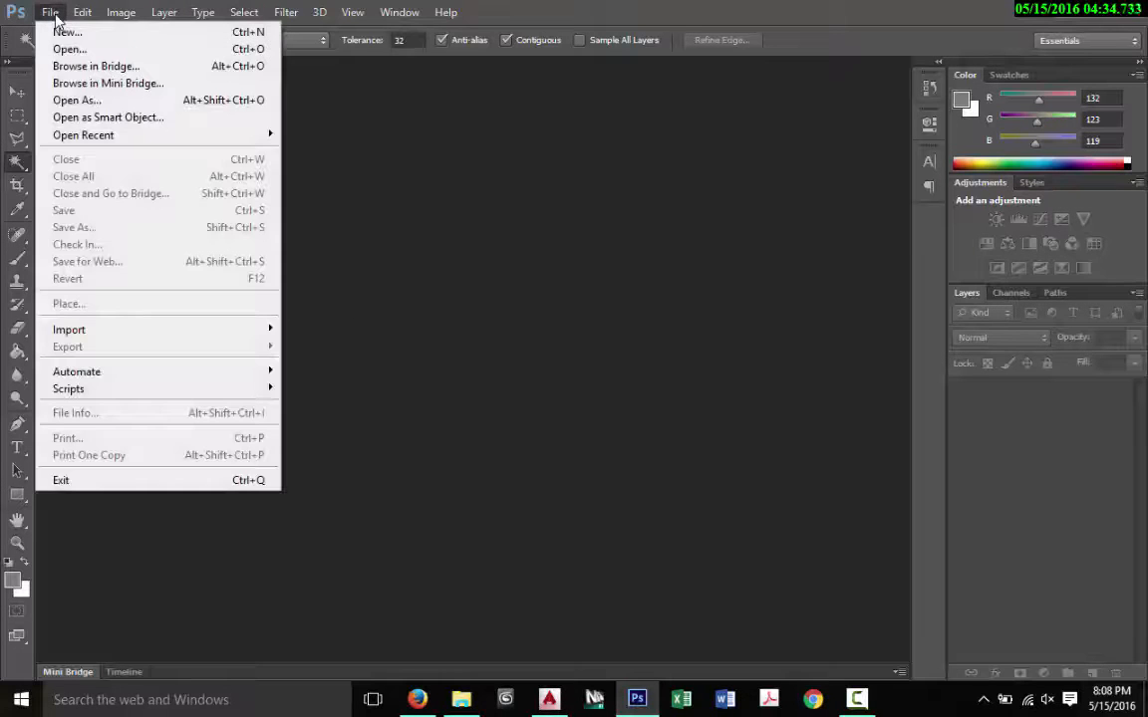
click(63, 32)
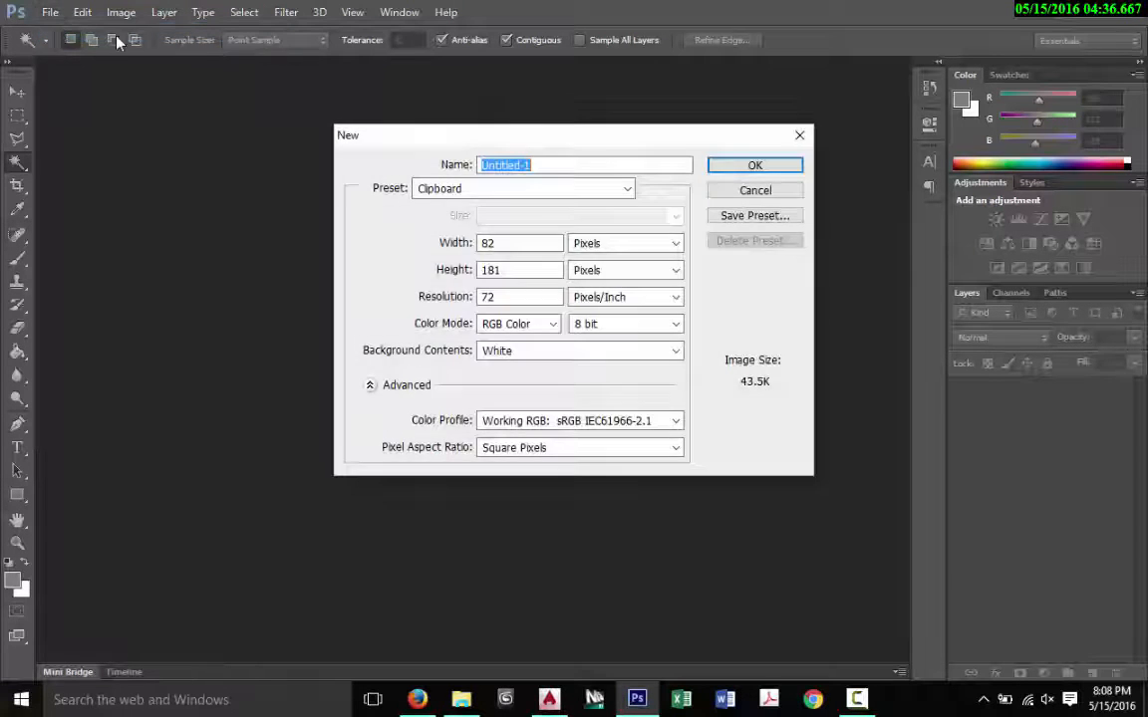
click(588, 243)
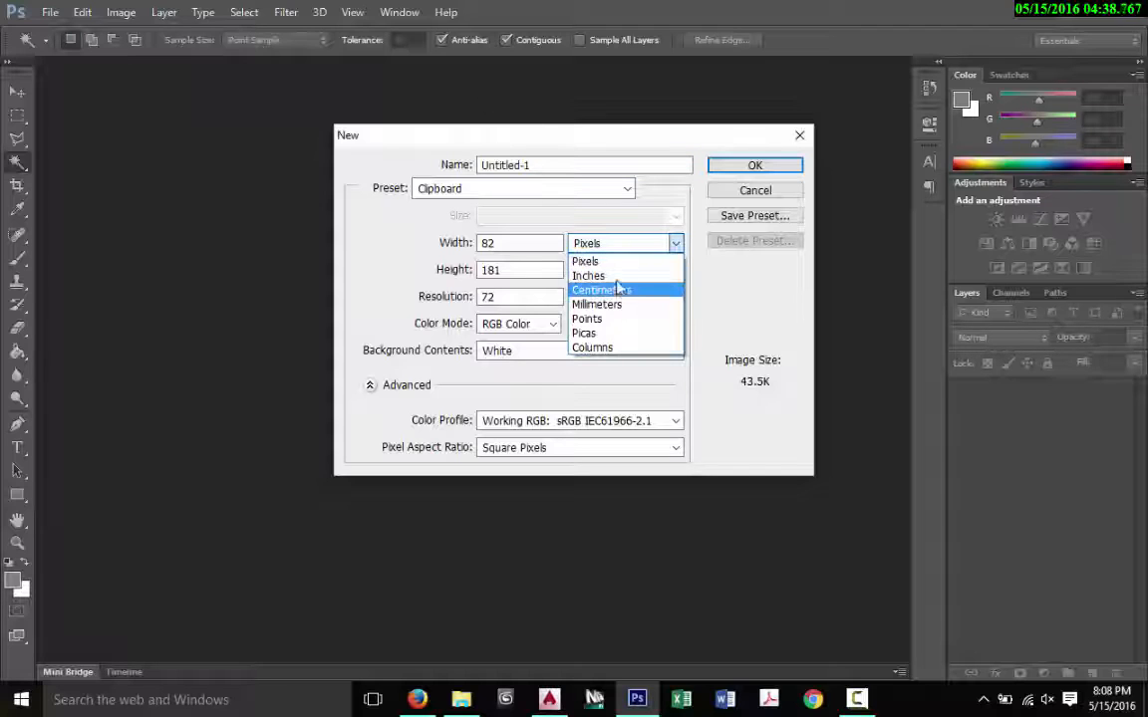
click(598, 275)
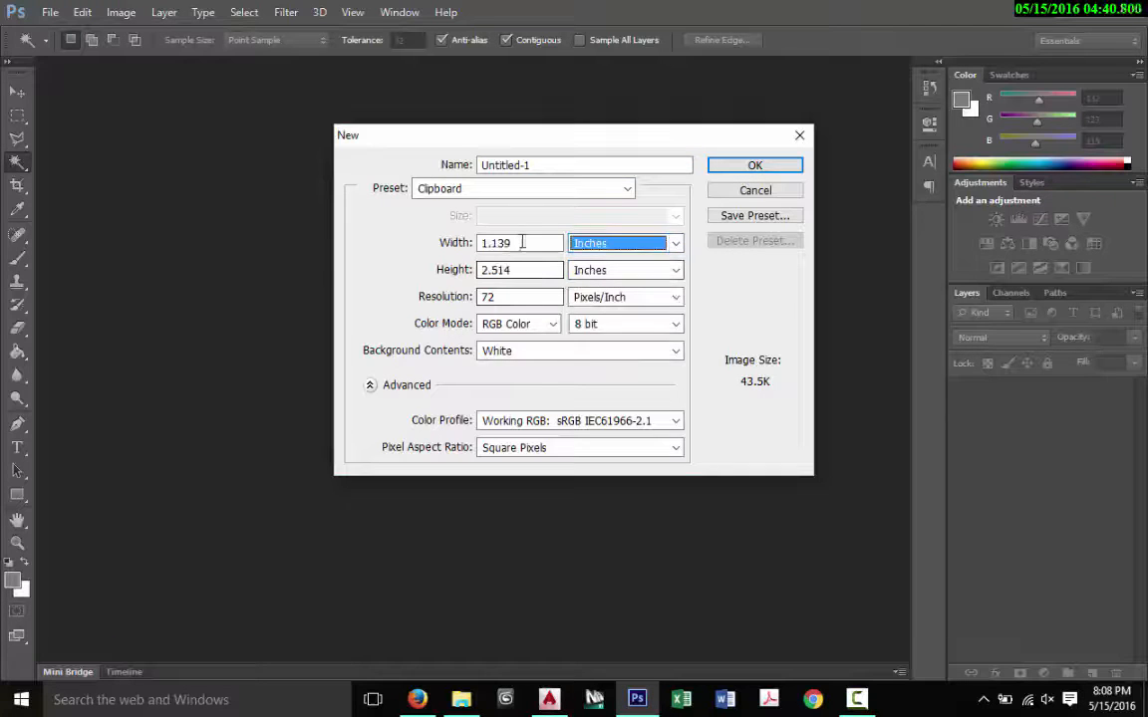
double_click(521, 243)
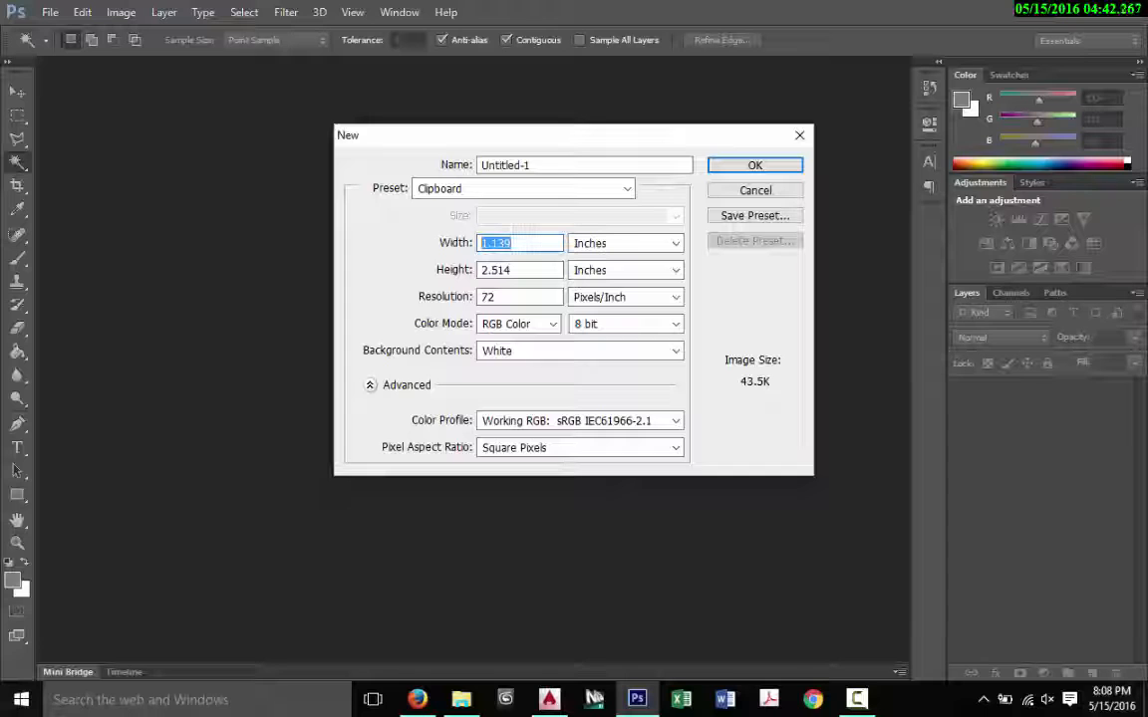
text(17)
key(Tab)
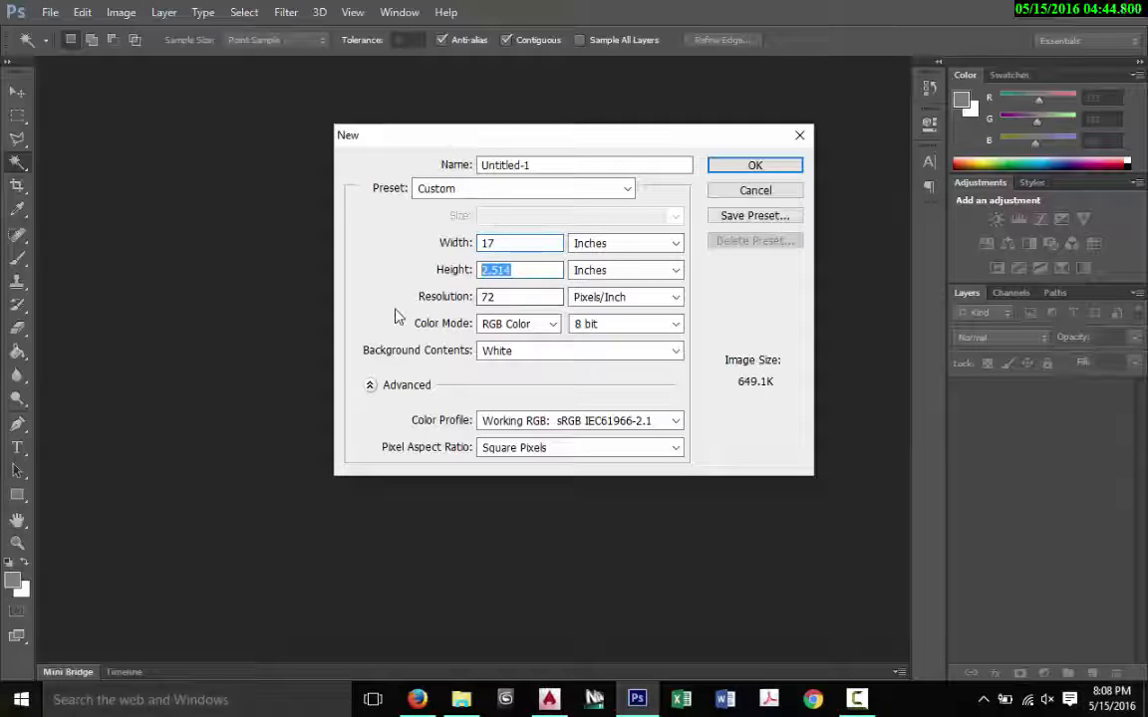
text(11)
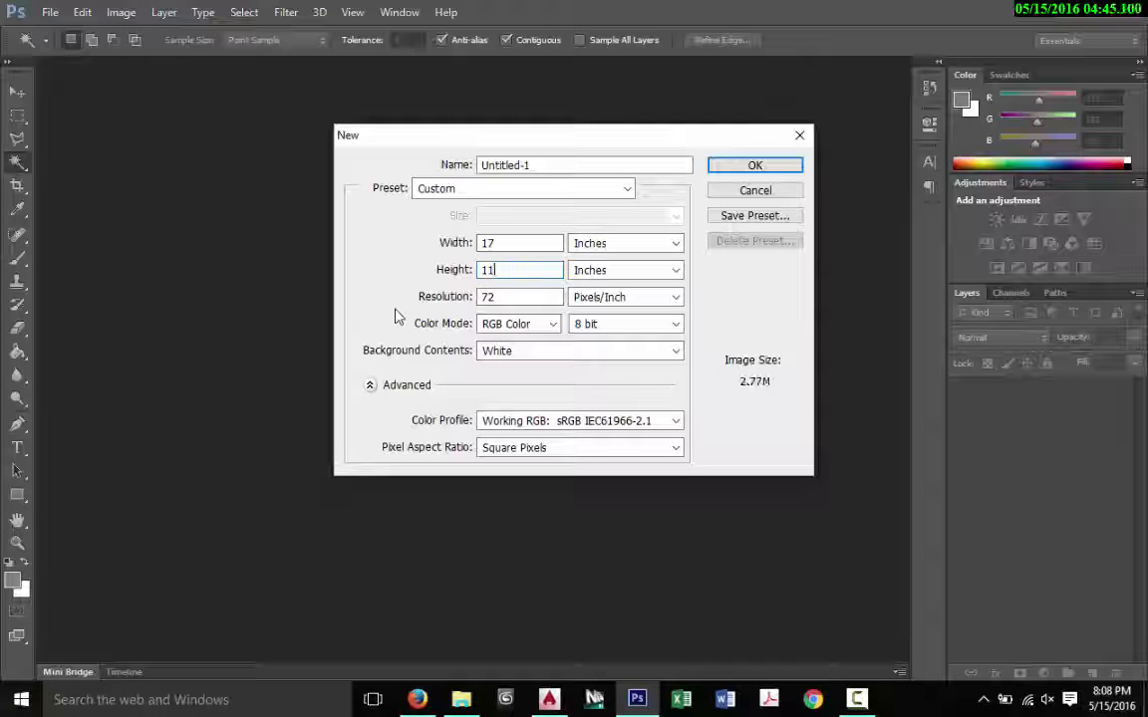
double_click(521, 297)
text(150)
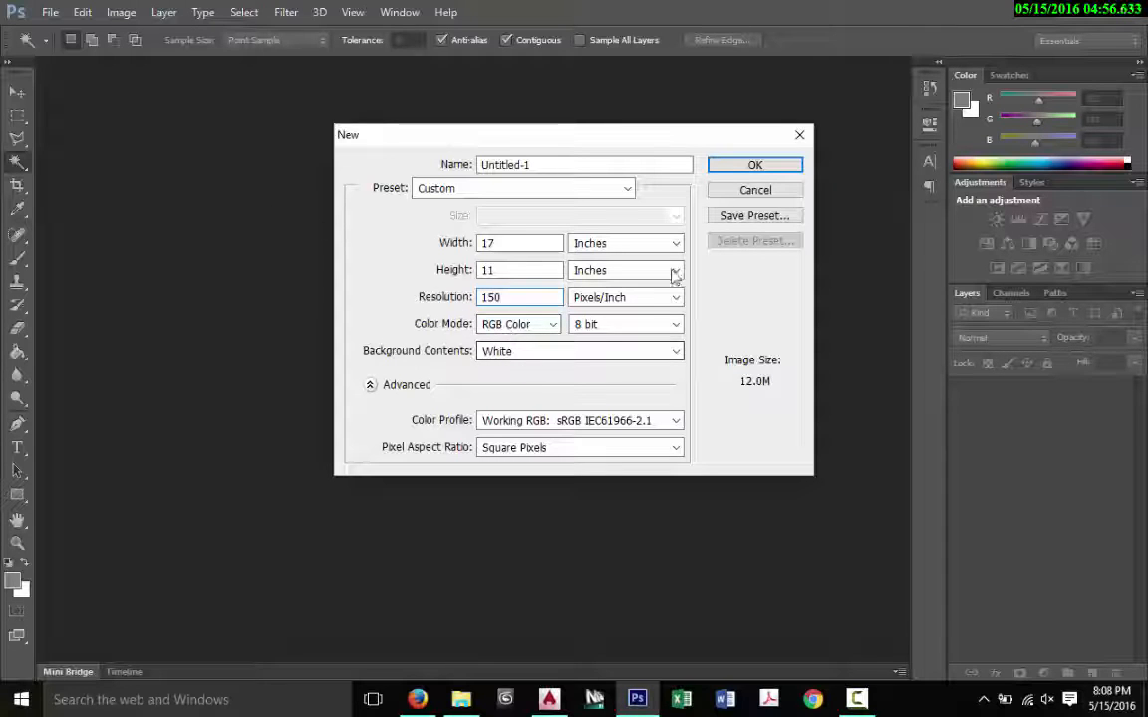
click(796, 165)
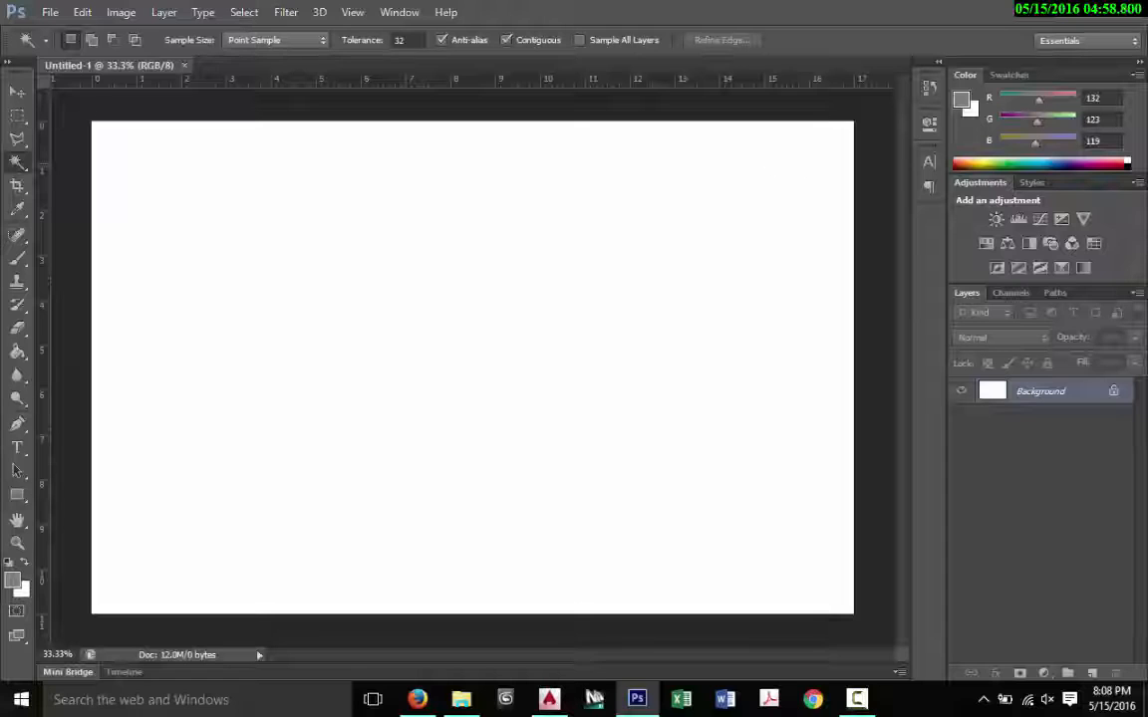
Step: Place the Sample Elevation PDF from the Desktop into the new document, cropped to its bounding box
click(49, 12)
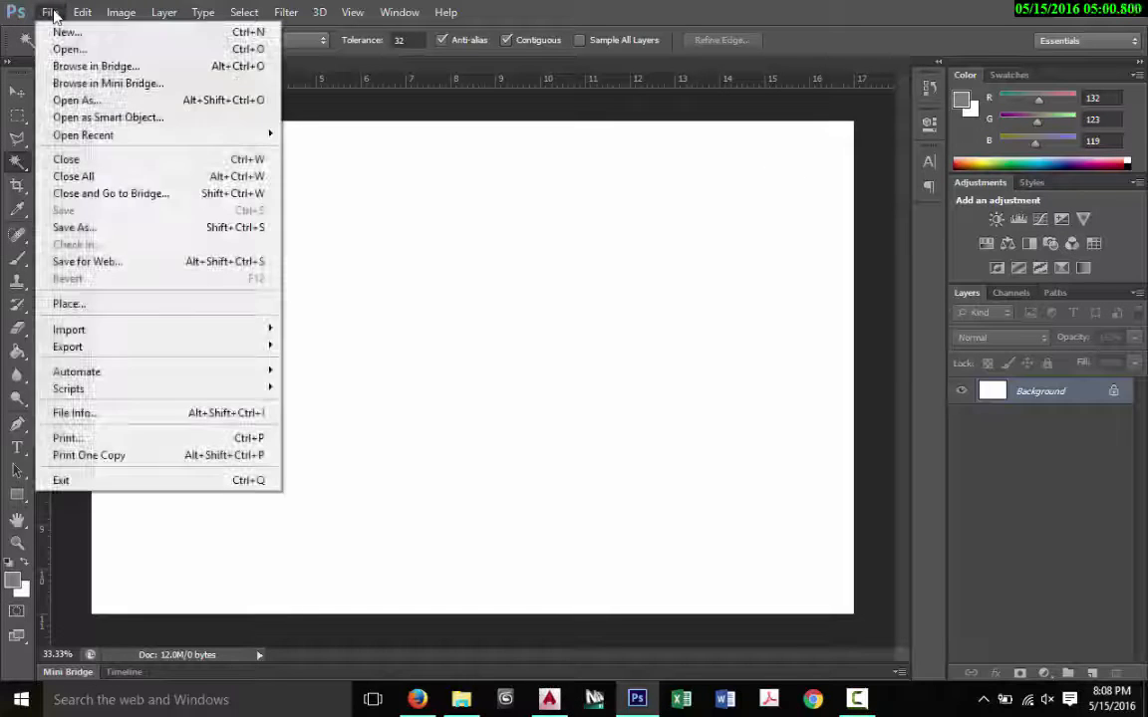
click(115, 304)
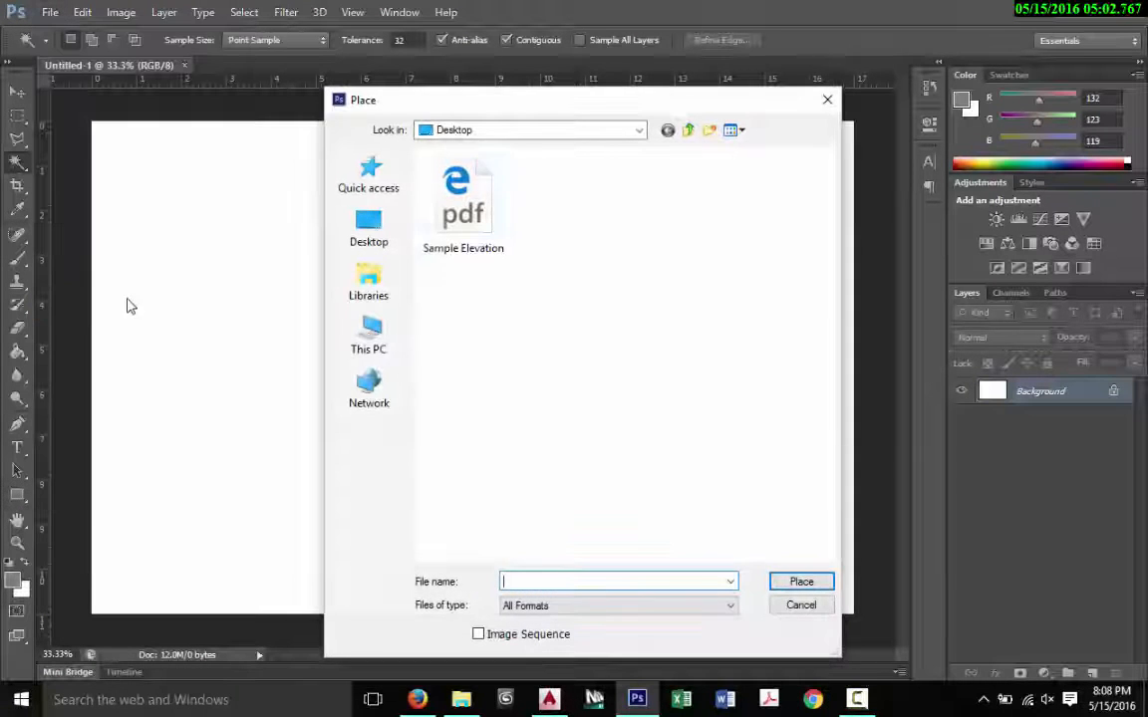
click(471, 229)
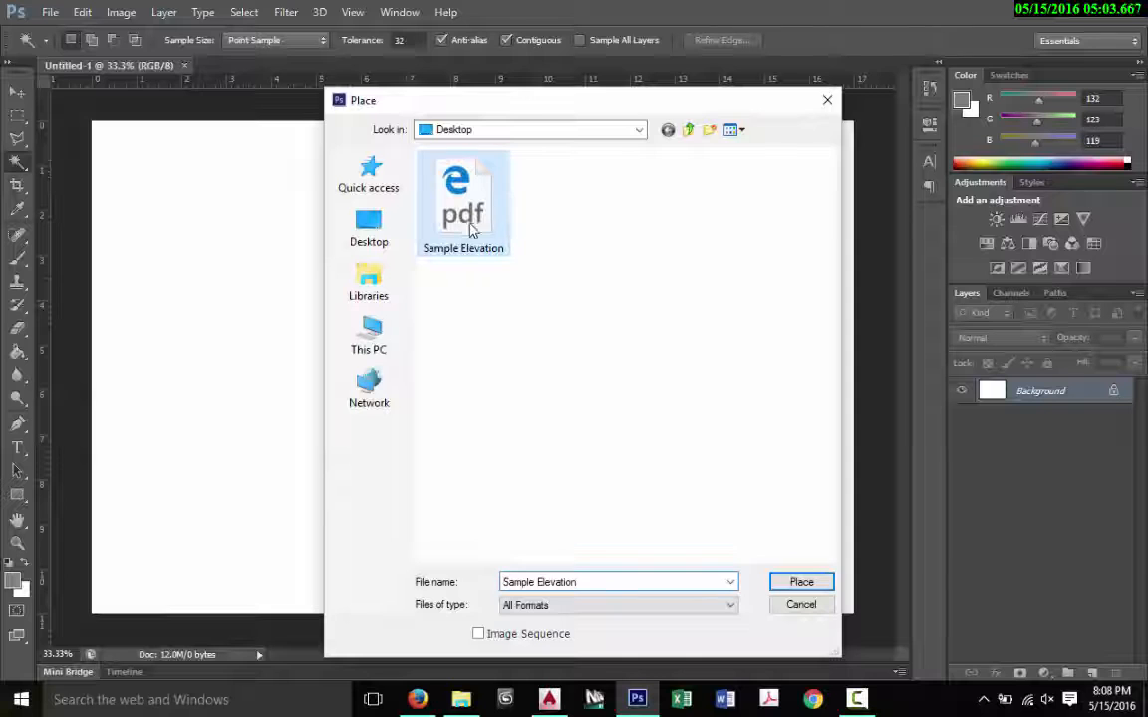
click(803, 583)
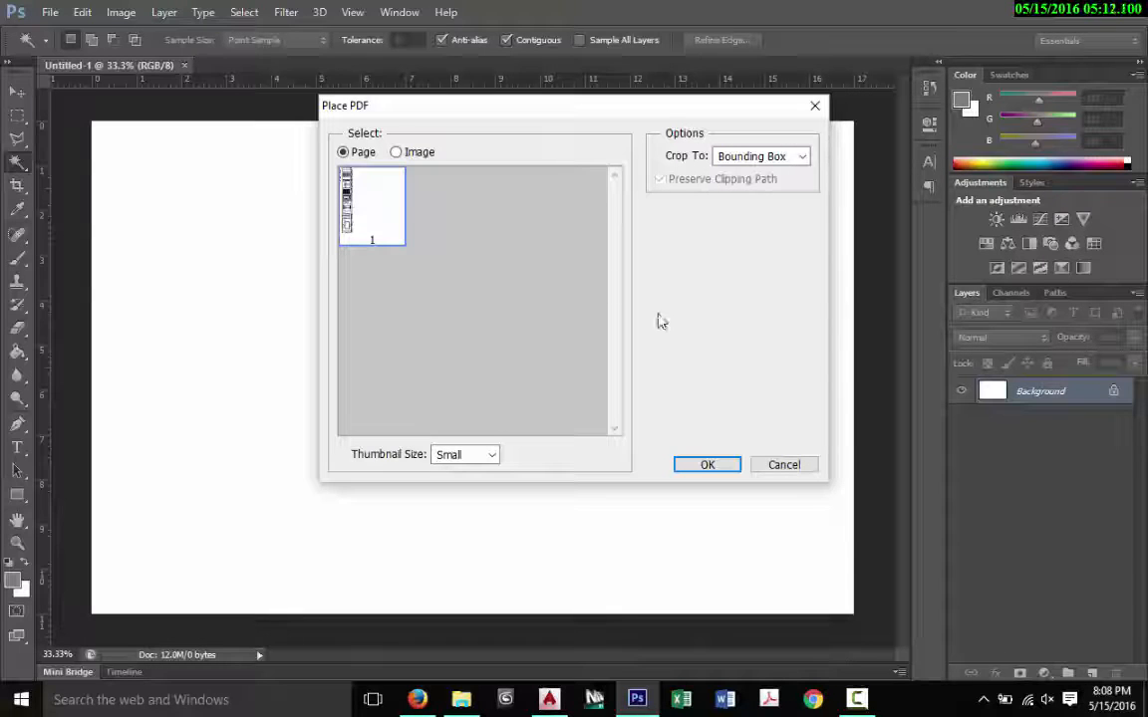
click(724, 467)
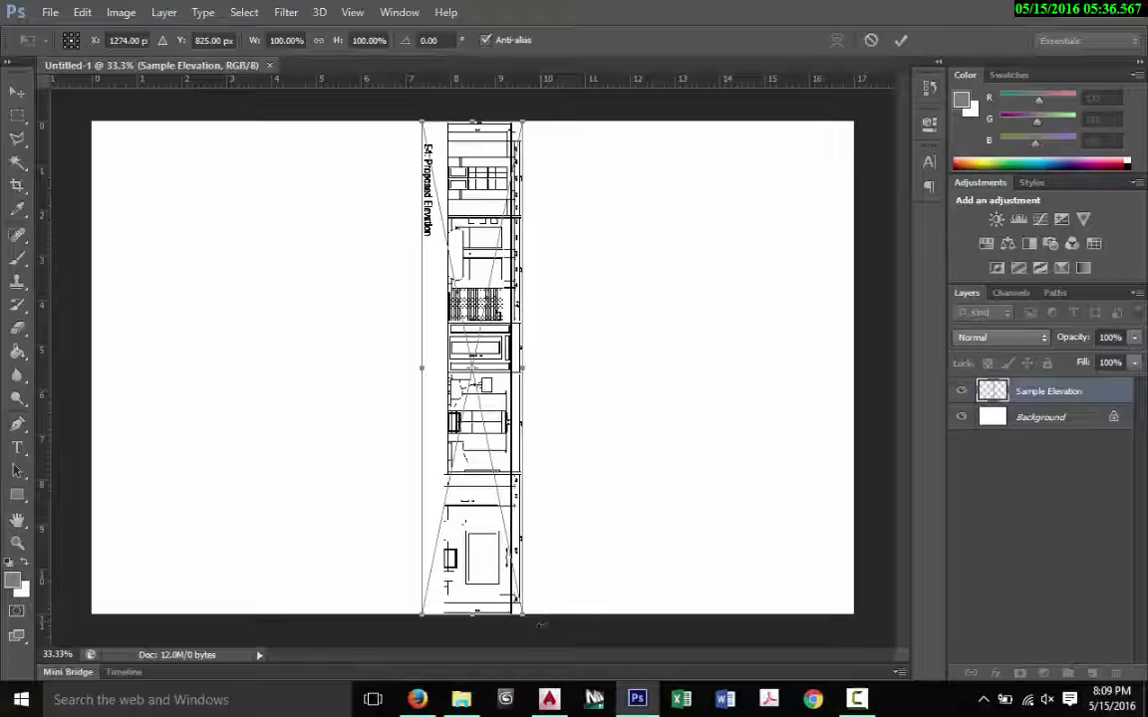
Step: Rotate the placed elevation by -90 degrees so it reads horizontally, and commit the placement
drag(541, 625, 658, 340)
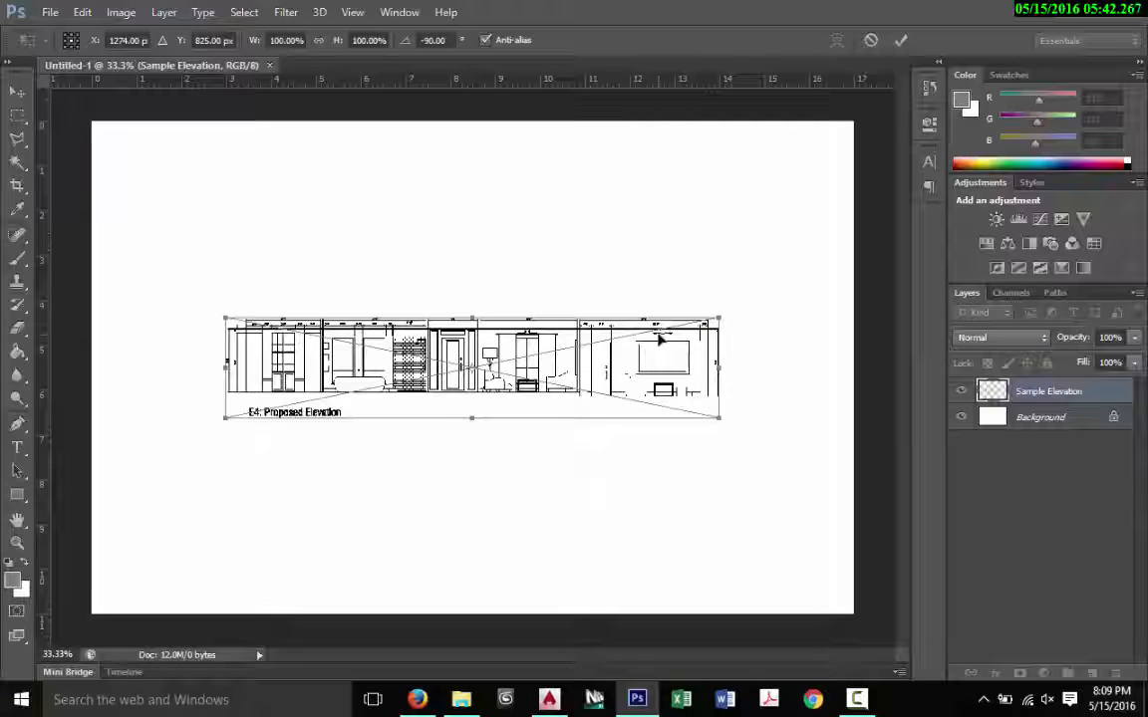
click(903, 41)
key(w)
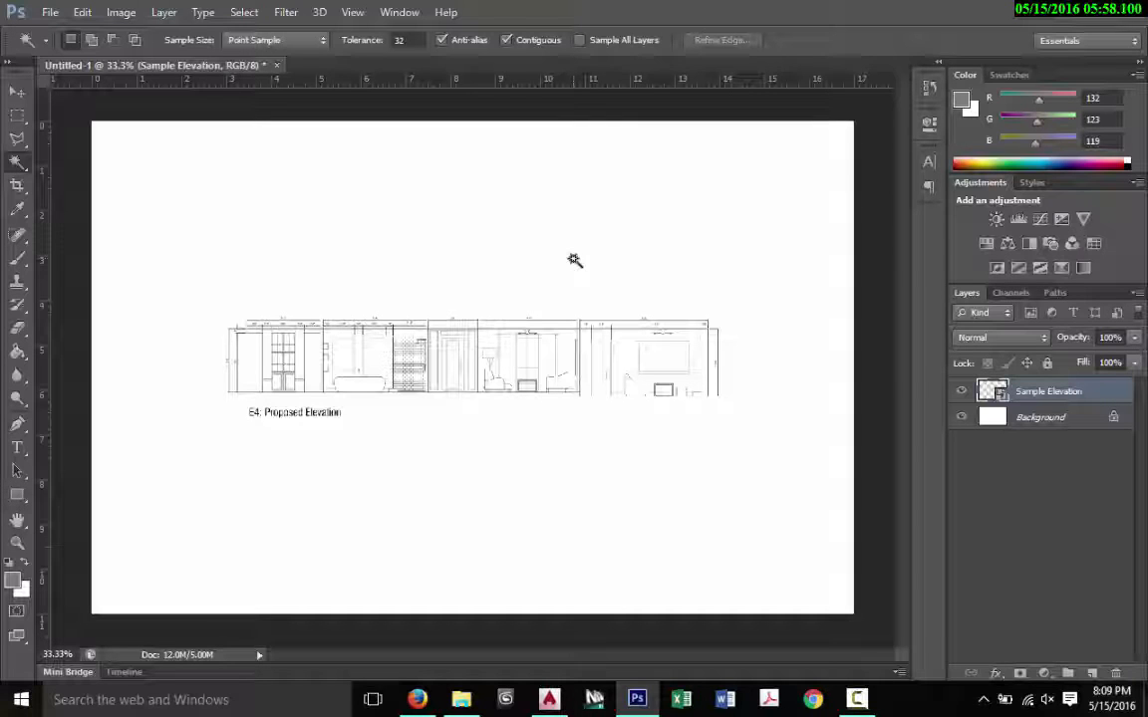
Step: Try enlarging the placed elevation with Free Transform, and discard the transformation
key(ctrl+t)
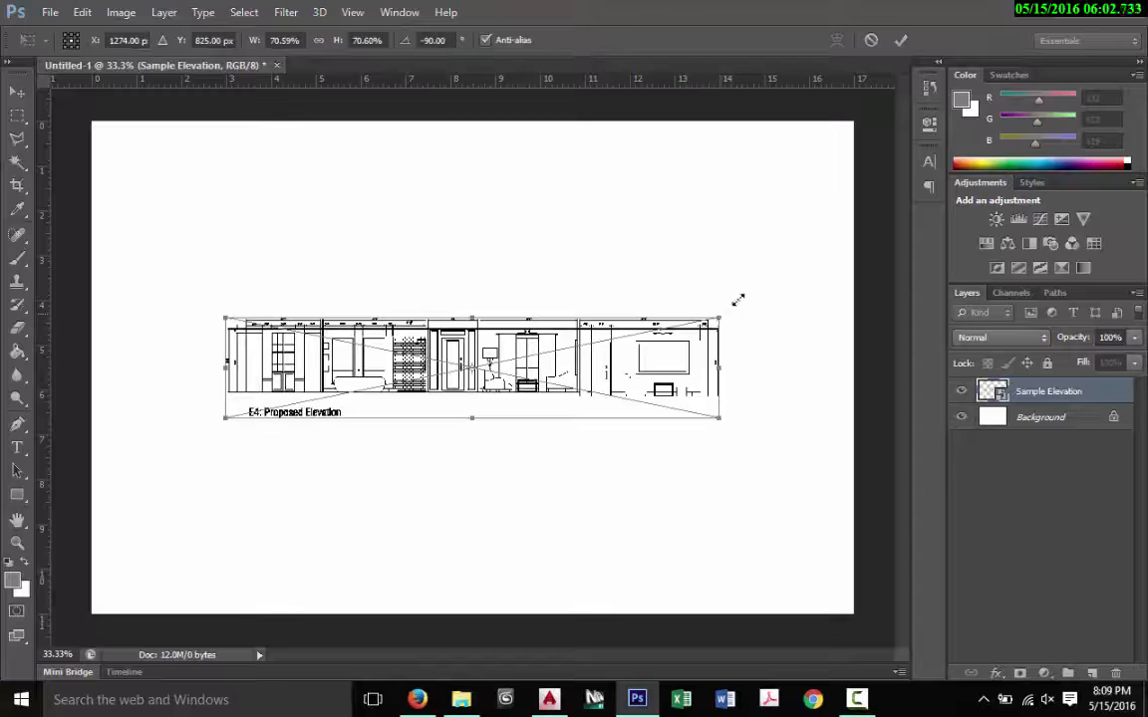
drag(719, 320, 771, 238)
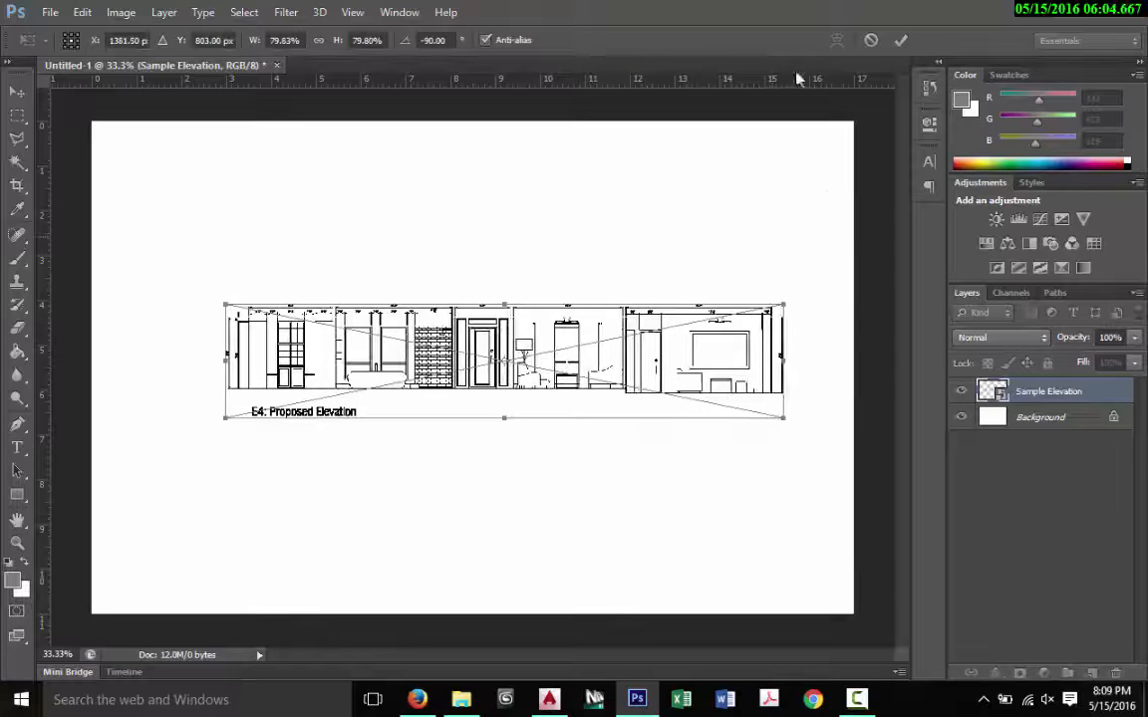
click(872, 41)
key(w)
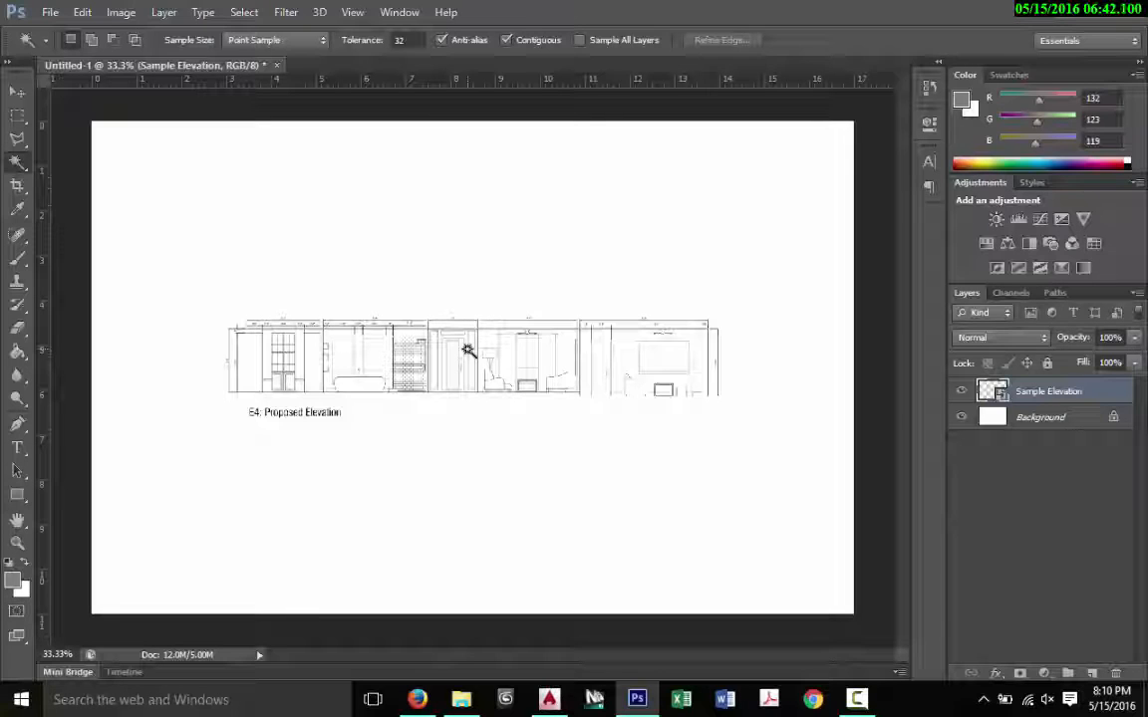
Step: Check the linework of the placed elevation up close and rasterize the Sample Elevation layer
scroll(468, 350, up, 4)
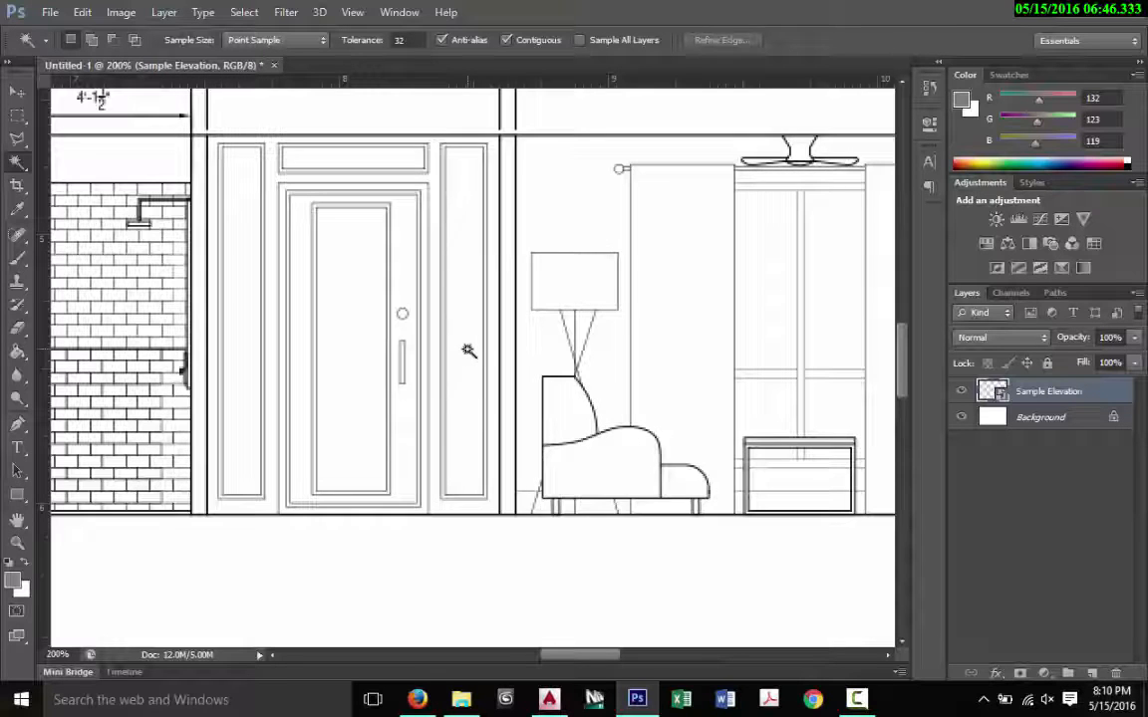
scroll(468, 349, down, 3)
scroll(469, 350, down, 1)
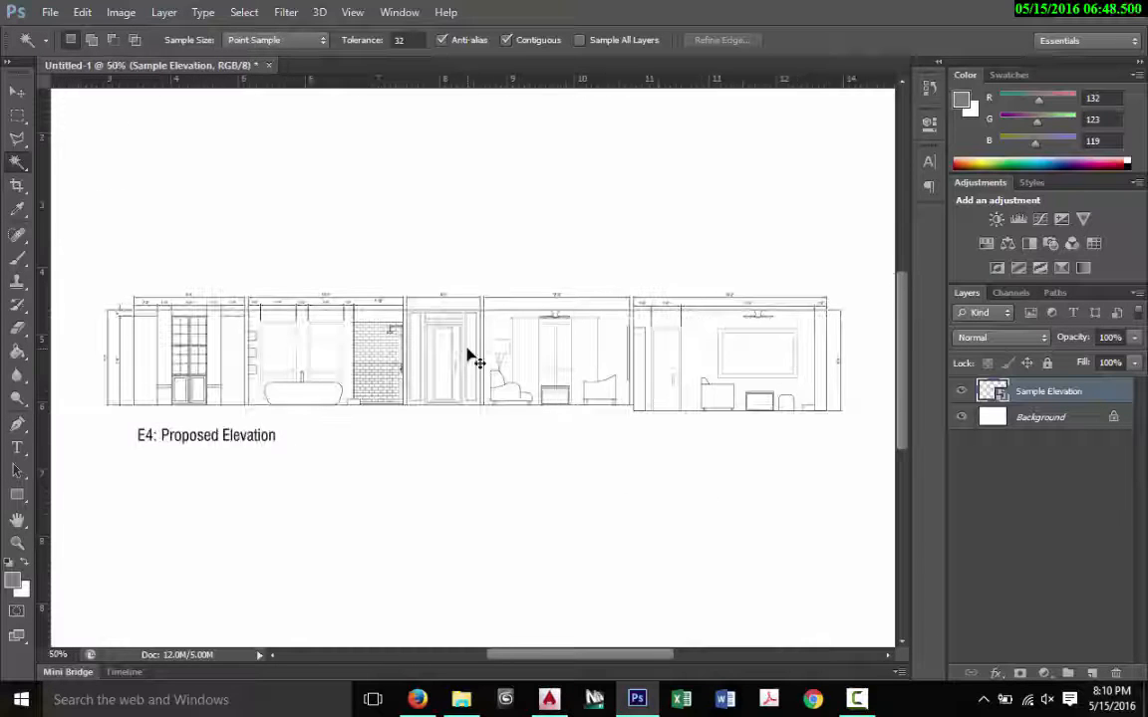
scroll(469, 356, up, 2)
key(ctrl+plus)
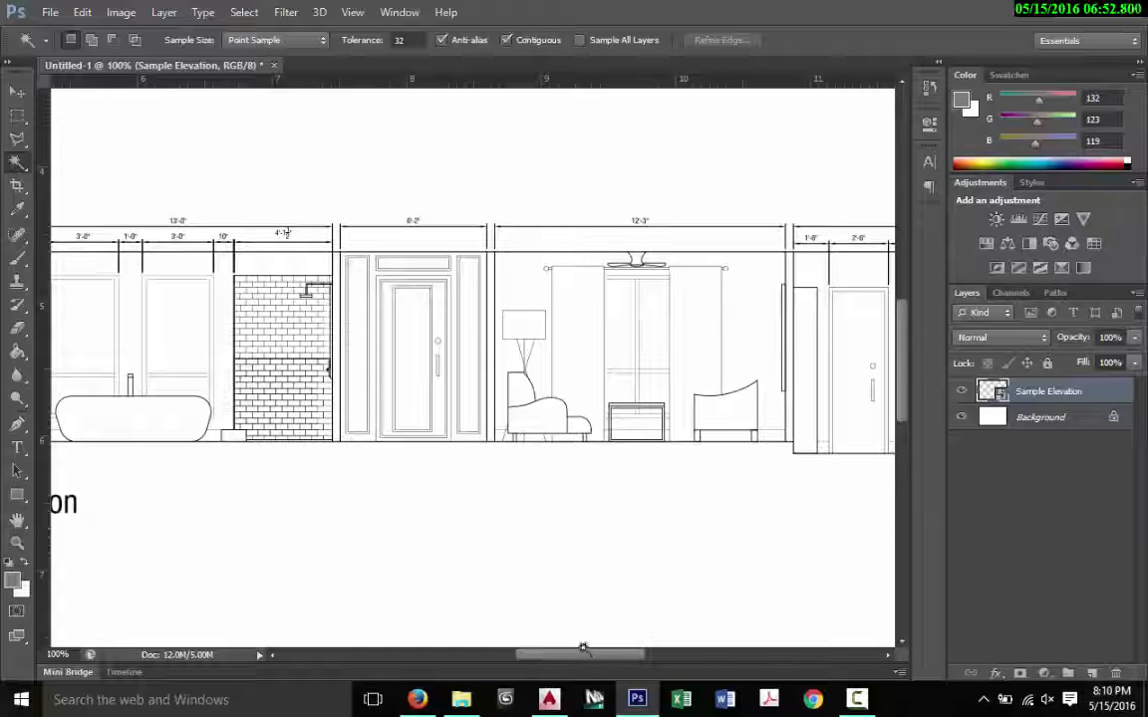
mouse_move(587, 654)
mouse_down()
mouse_move(469, 666)
mouse_move(522, 685)
mouse_move(584, 655)
mouse_move(711, 653)
mouse_move(548, 671)
mouse_move(528, 668)
mouse_move(535, 655)
mouse_up()
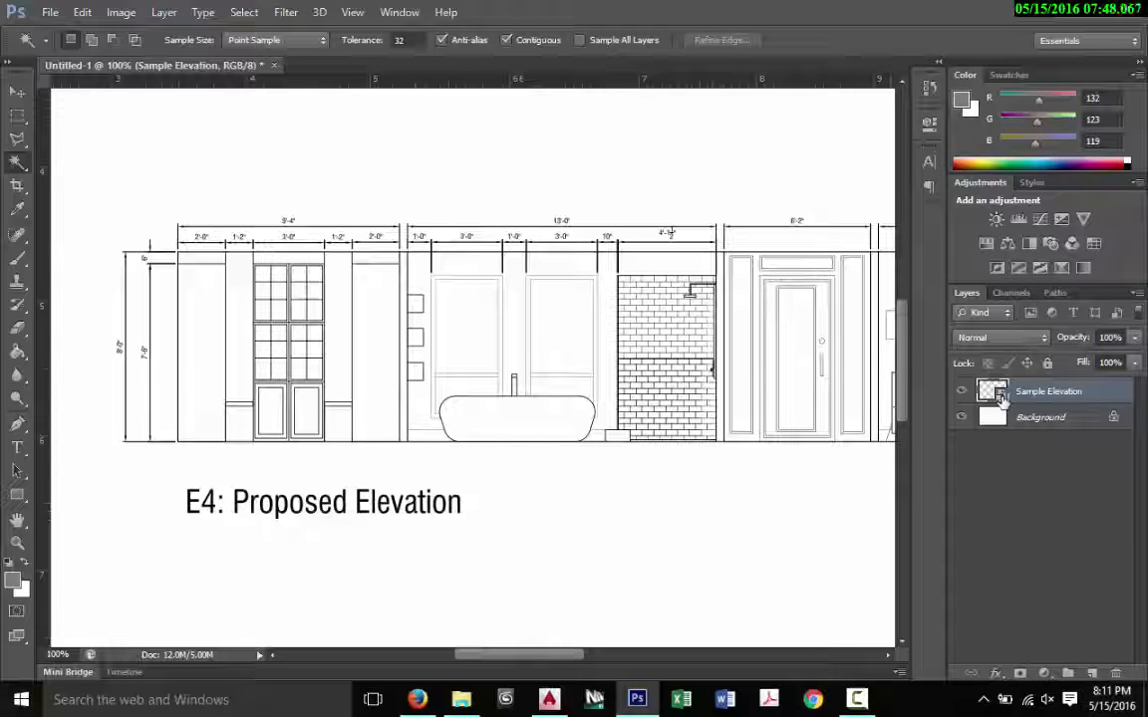
right_click(1032, 398)
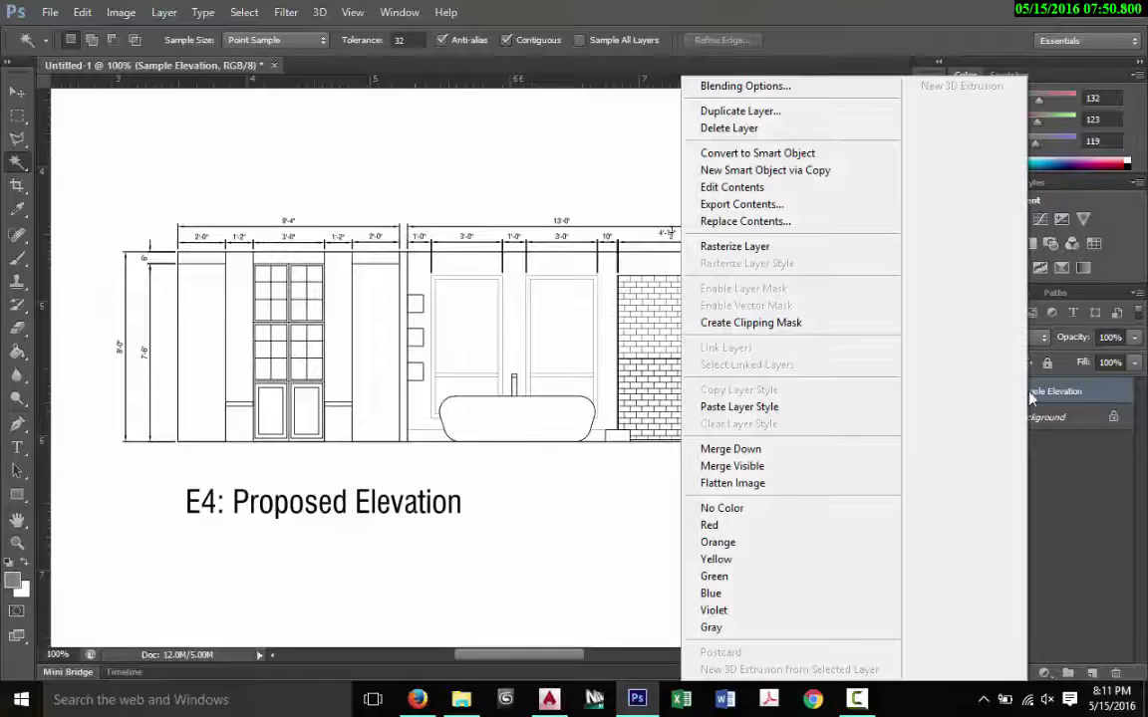
click(720, 247)
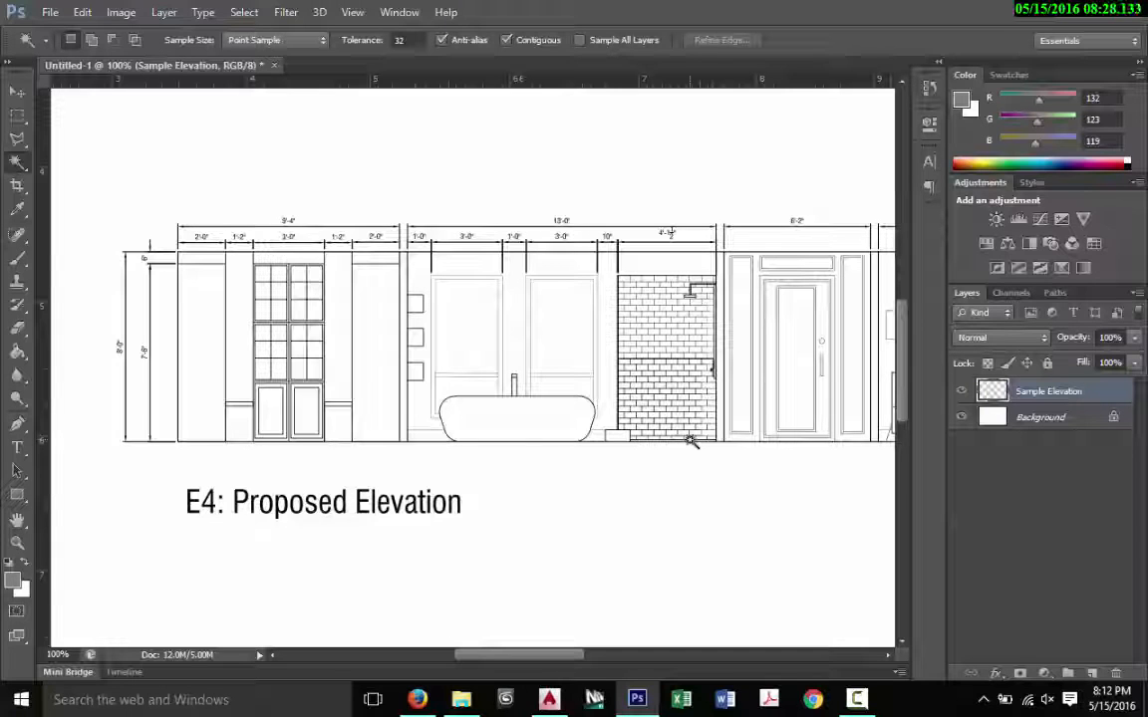
Step: Examine the rasterized elevation at 200%, from the dimensioned cabinet wall to the bathtub and brick shower wall
key(ctrl+plus)
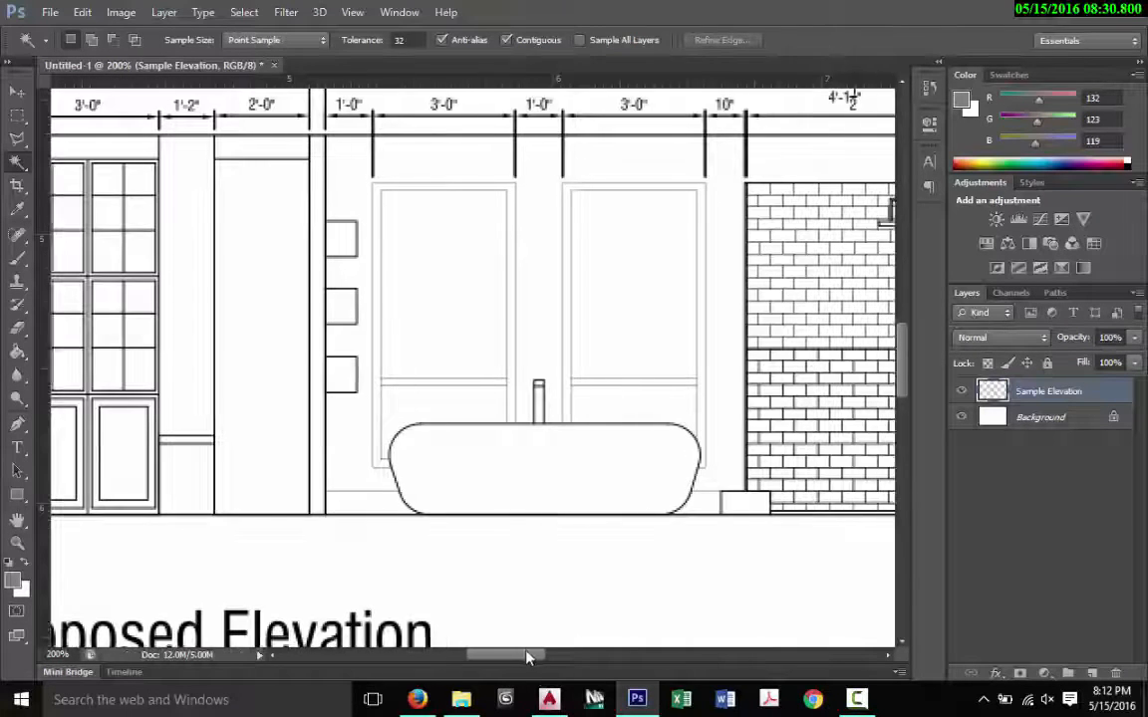
drag(528, 655, 530, 659)
scroll(597, 487, up, 2)
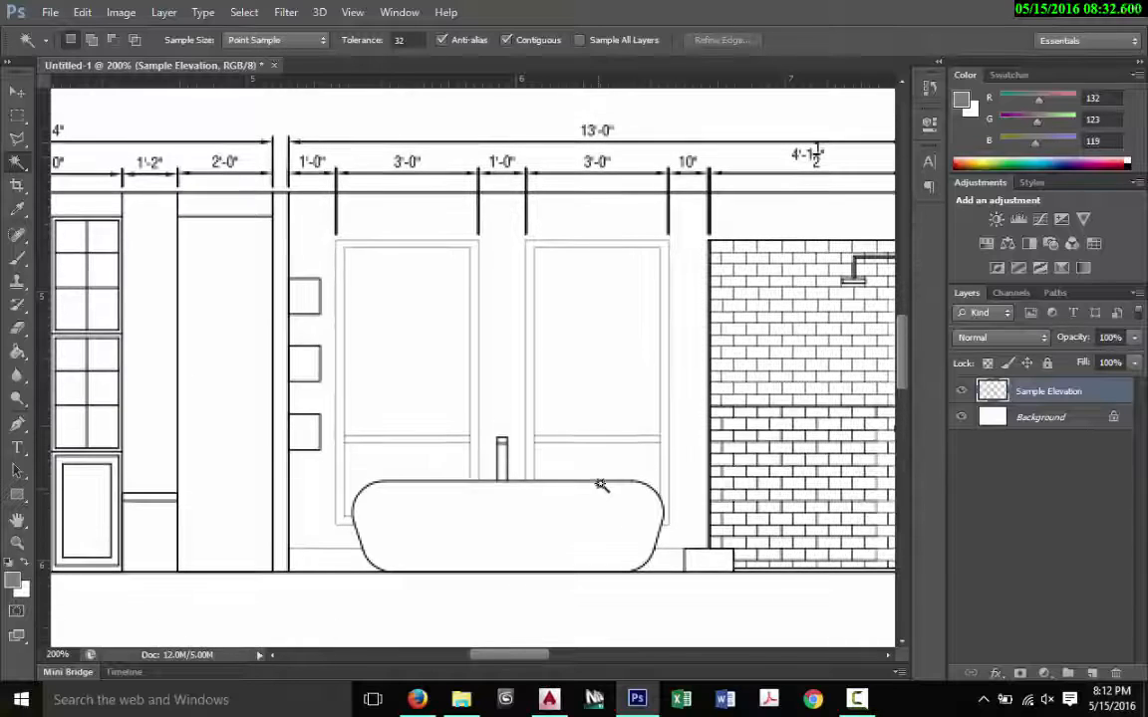
scroll(541, 618, right, 2)
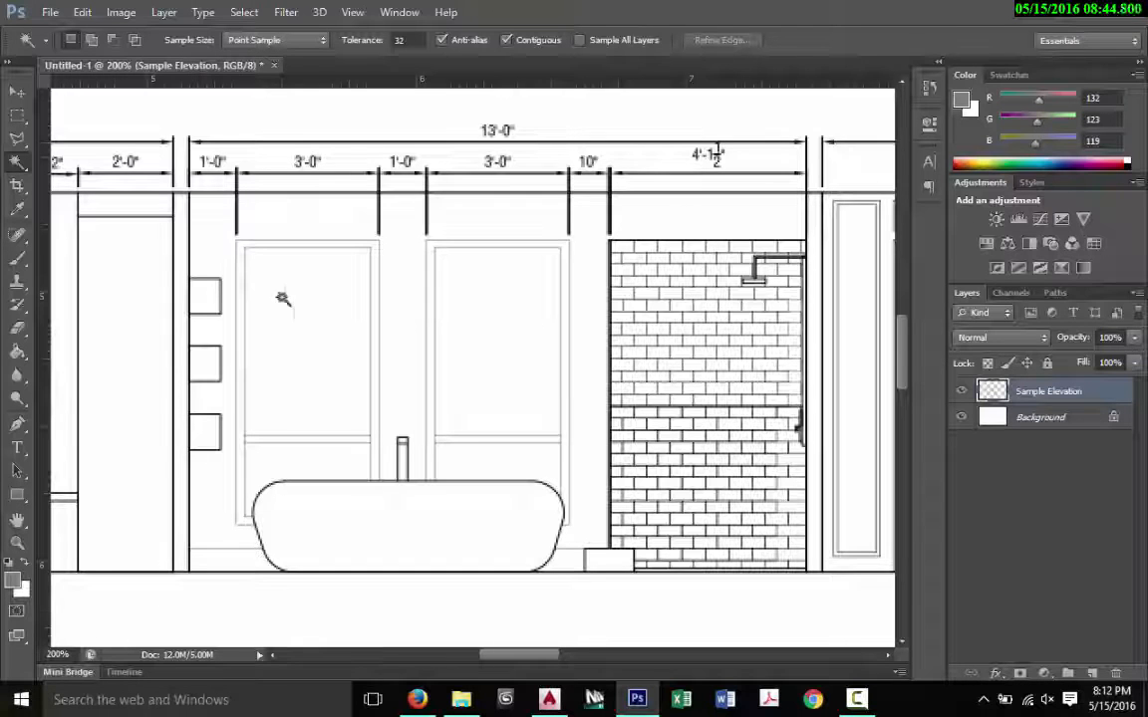
drag(538, 654, 468, 655)
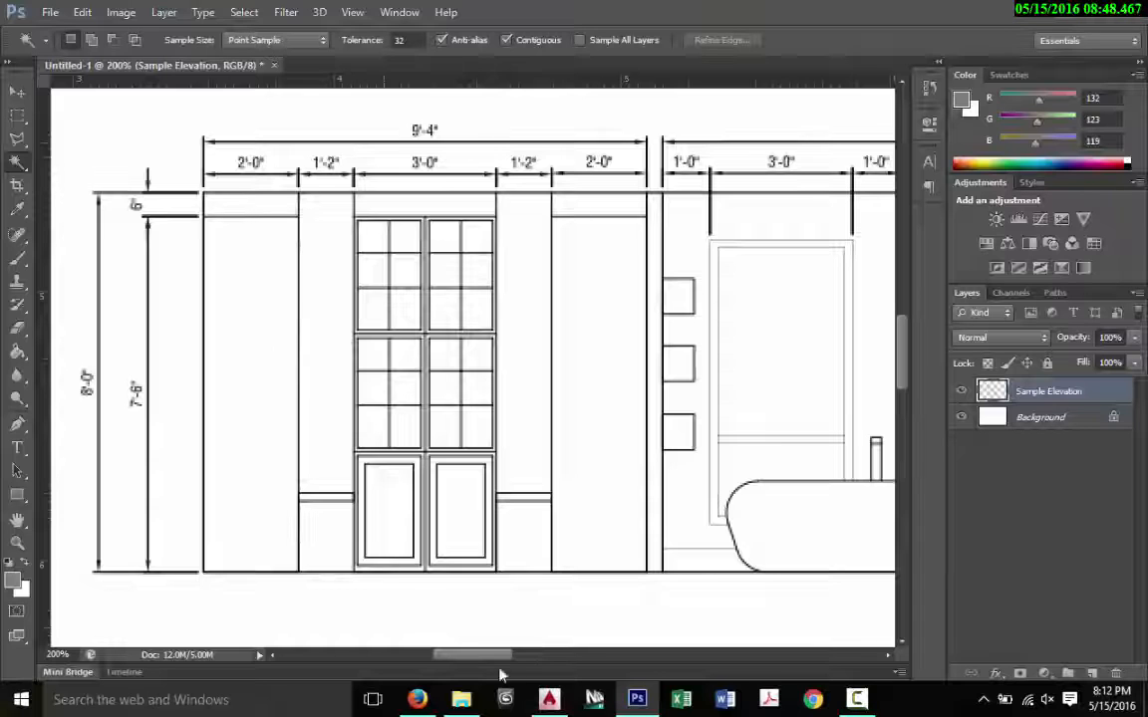
drag(499, 666, 549, 666)
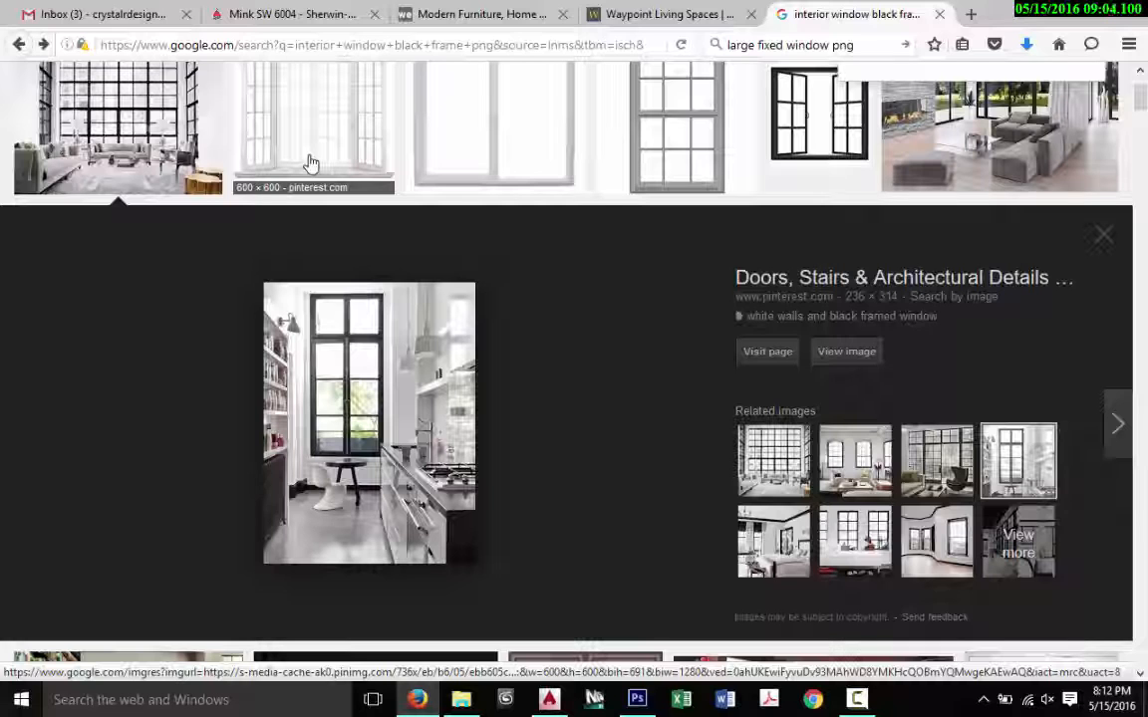
Step: Capture a plain square of the SW 6004 Mink paint color from the Sherwin-Williams page with the Snipping Tool
click(315, 15)
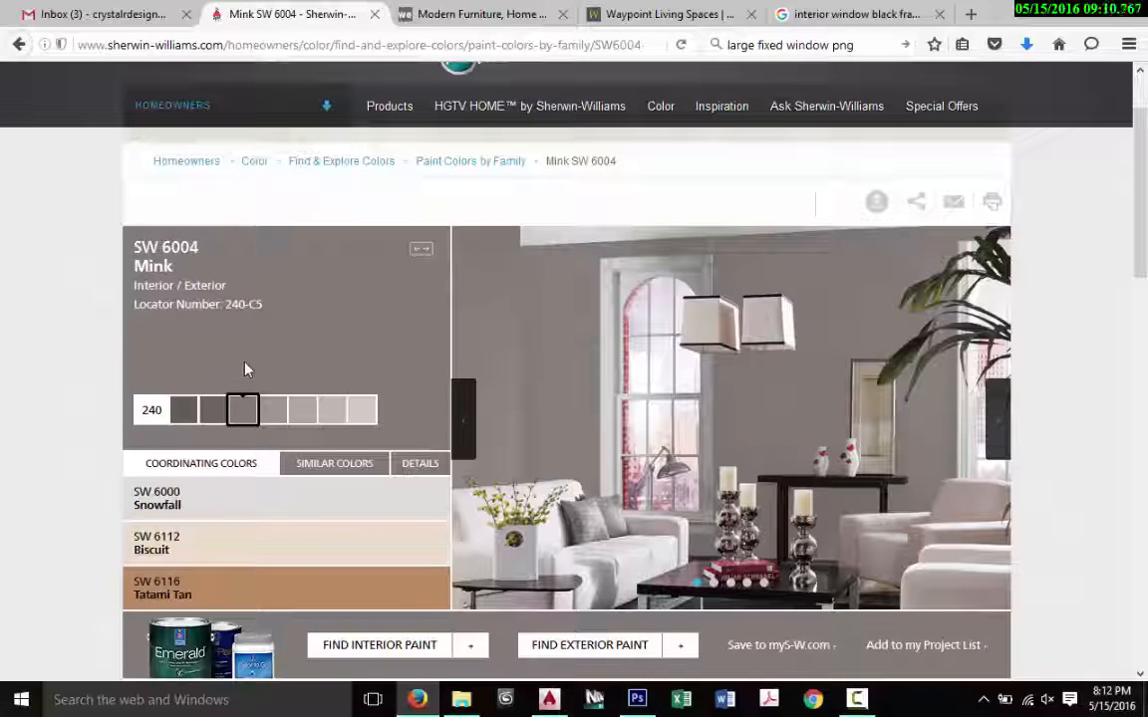
click(197, 705)
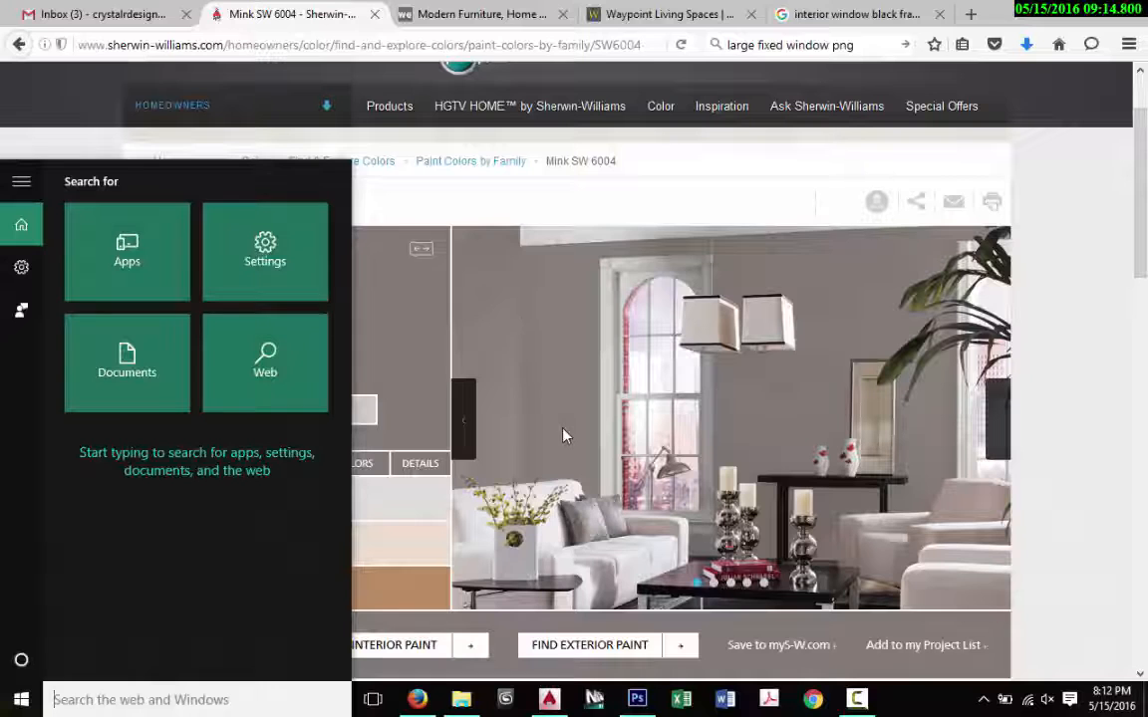
text(snip)
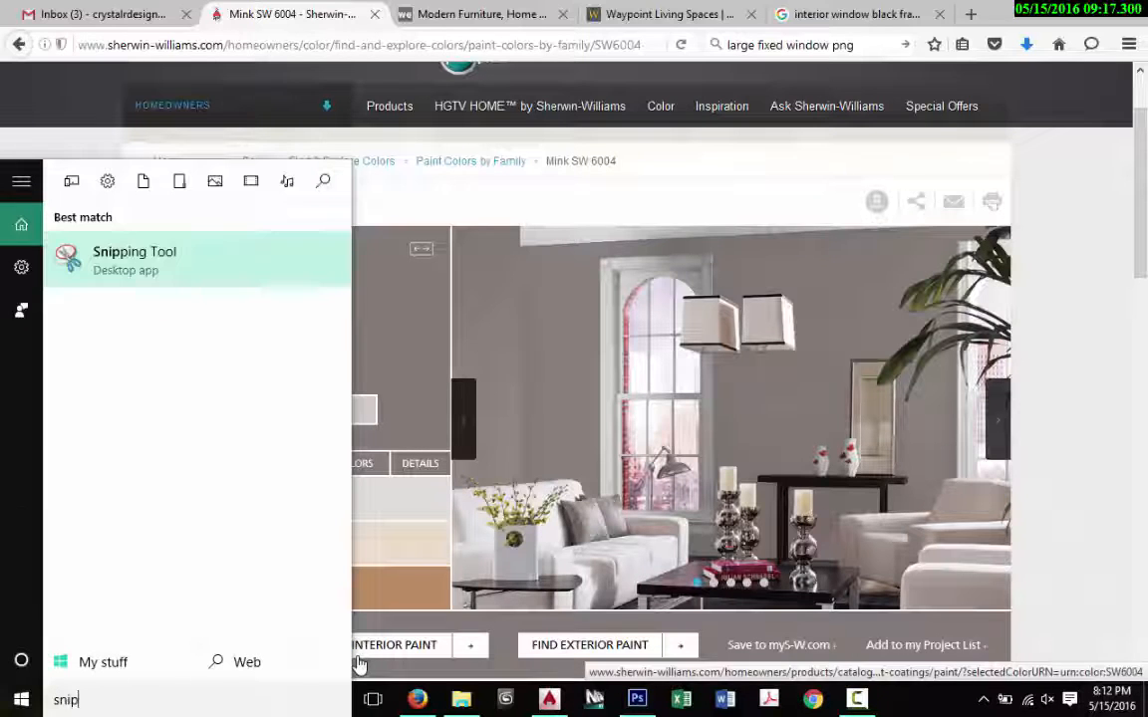
click(254, 252)
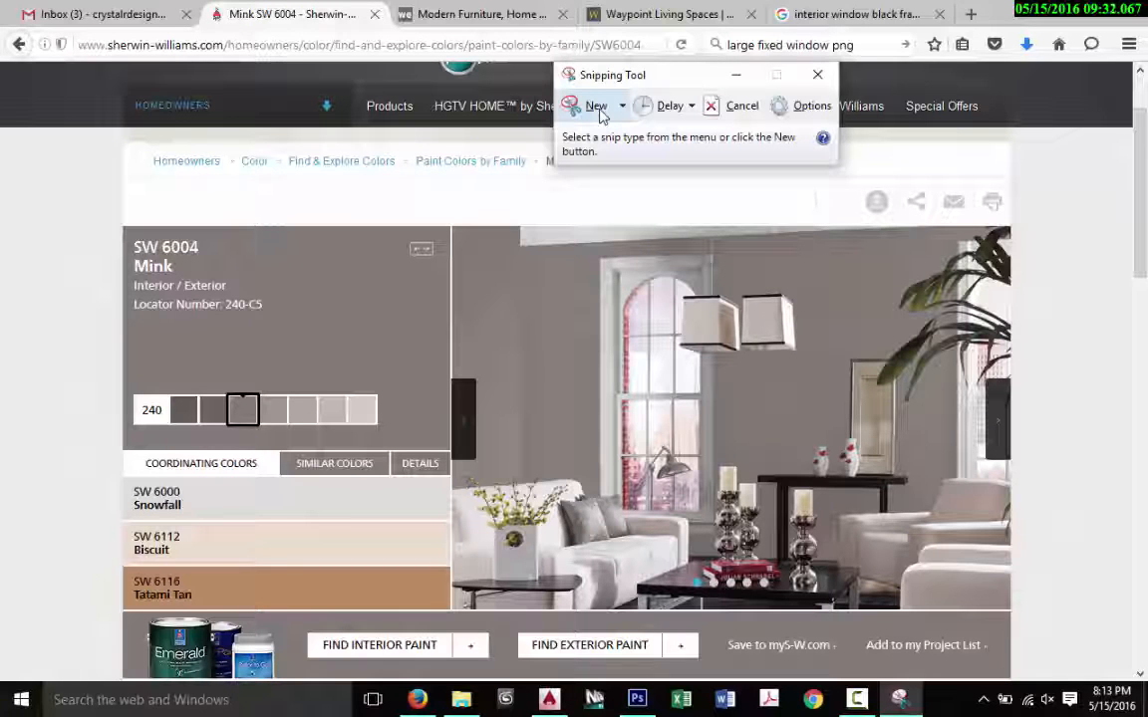
click(597, 108)
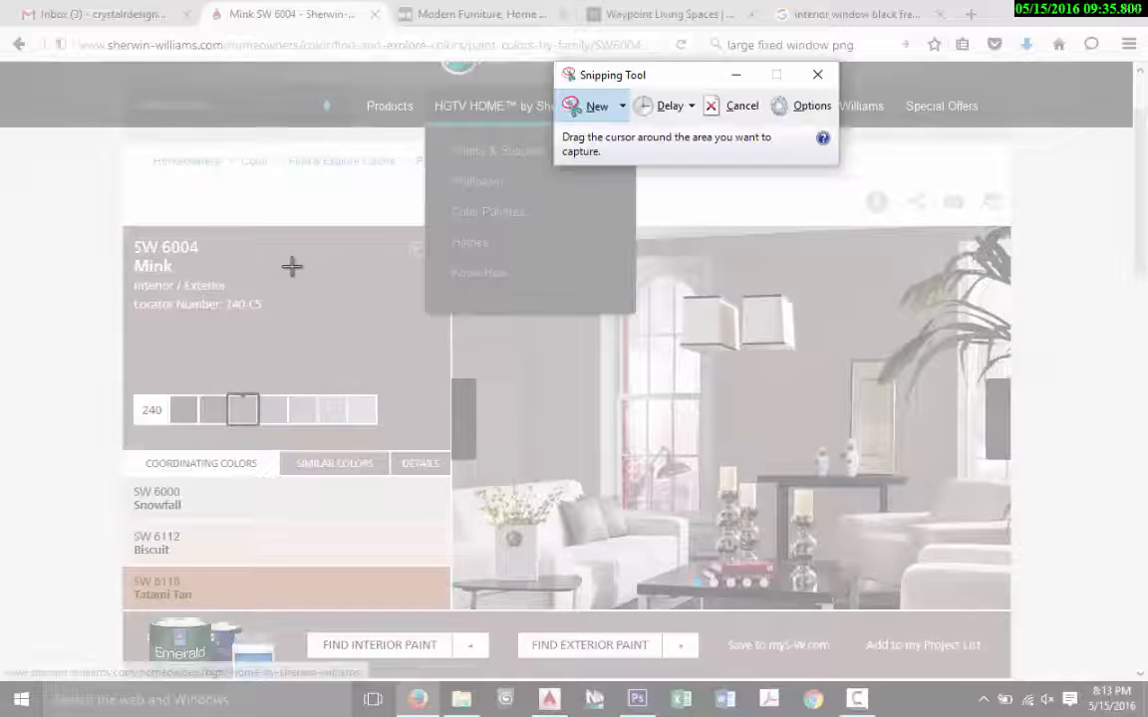
drag(292, 265, 389, 363)
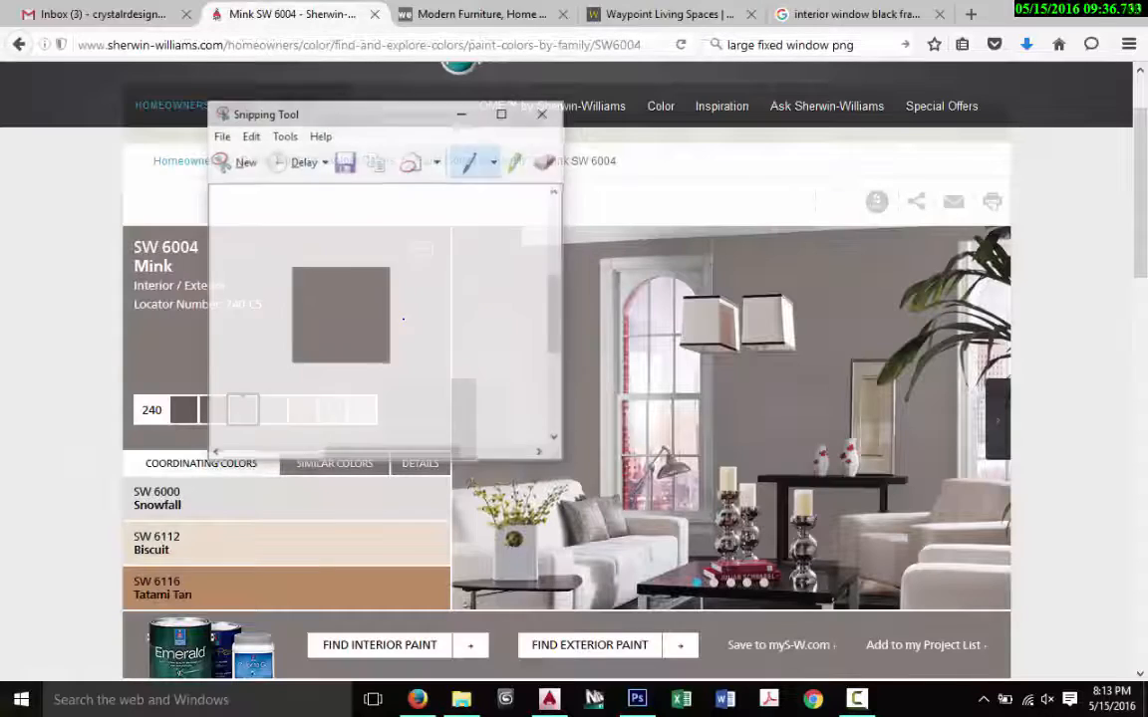
Step: Save the paint color snip to the Desktop as a PNG named Mink and close the Snipping Tool
click(221, 135)
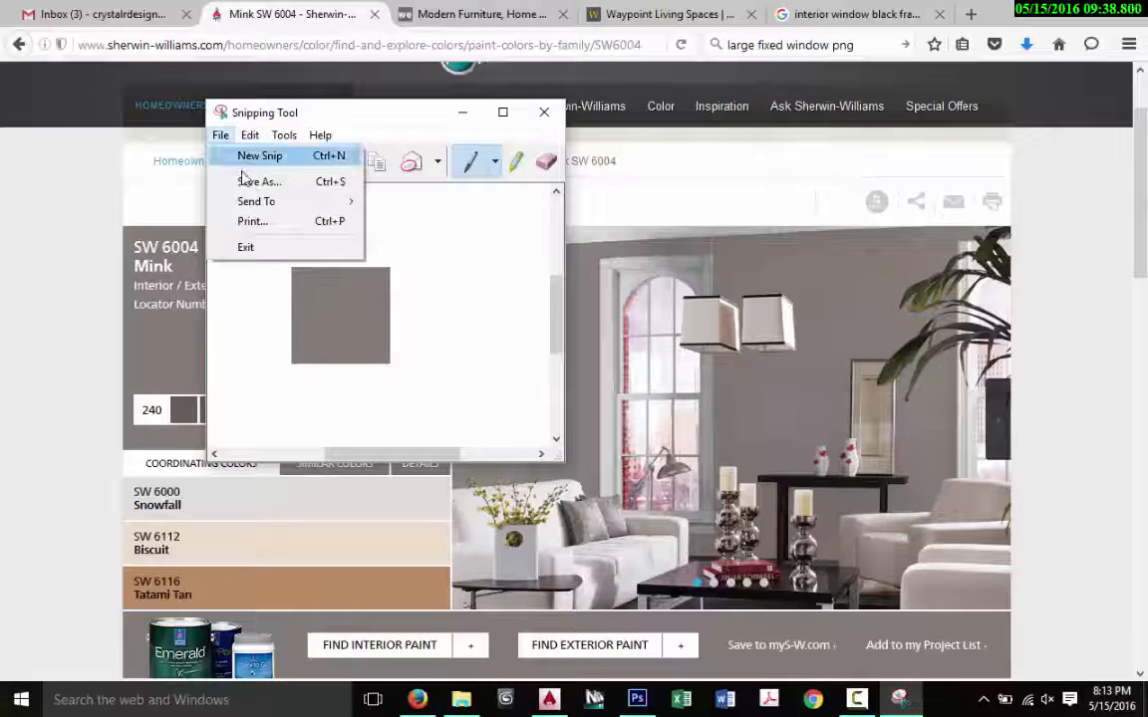
click(256, 179)
text(Mink)
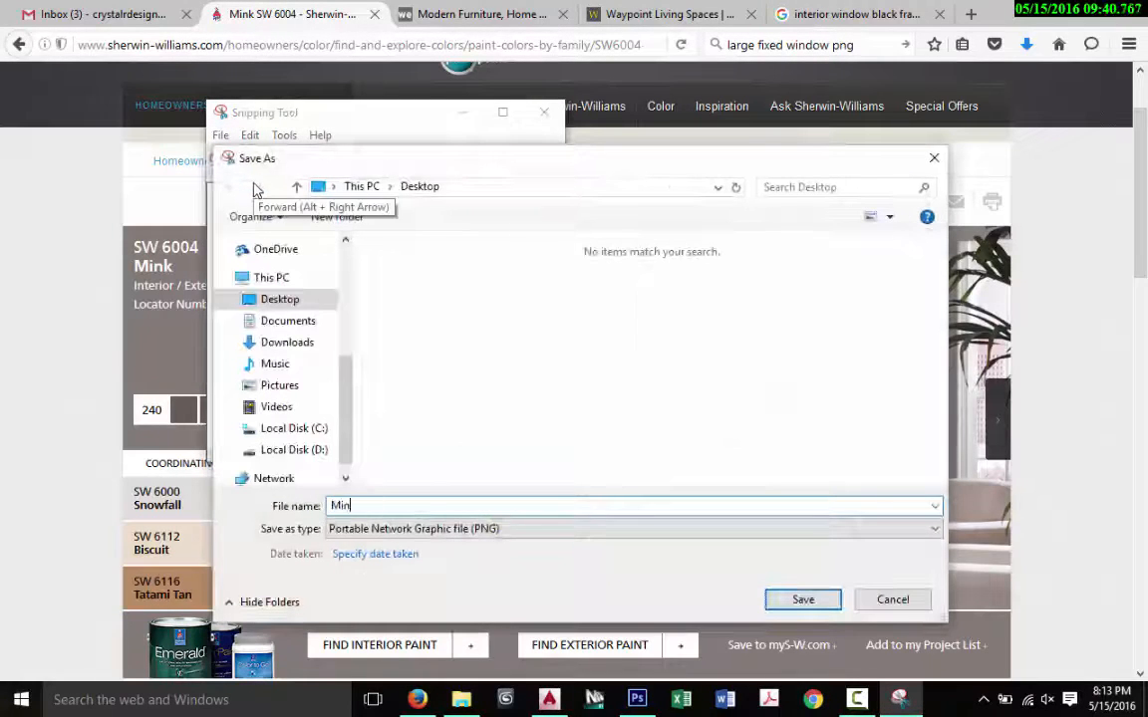
key(Return)
click(544, 112)
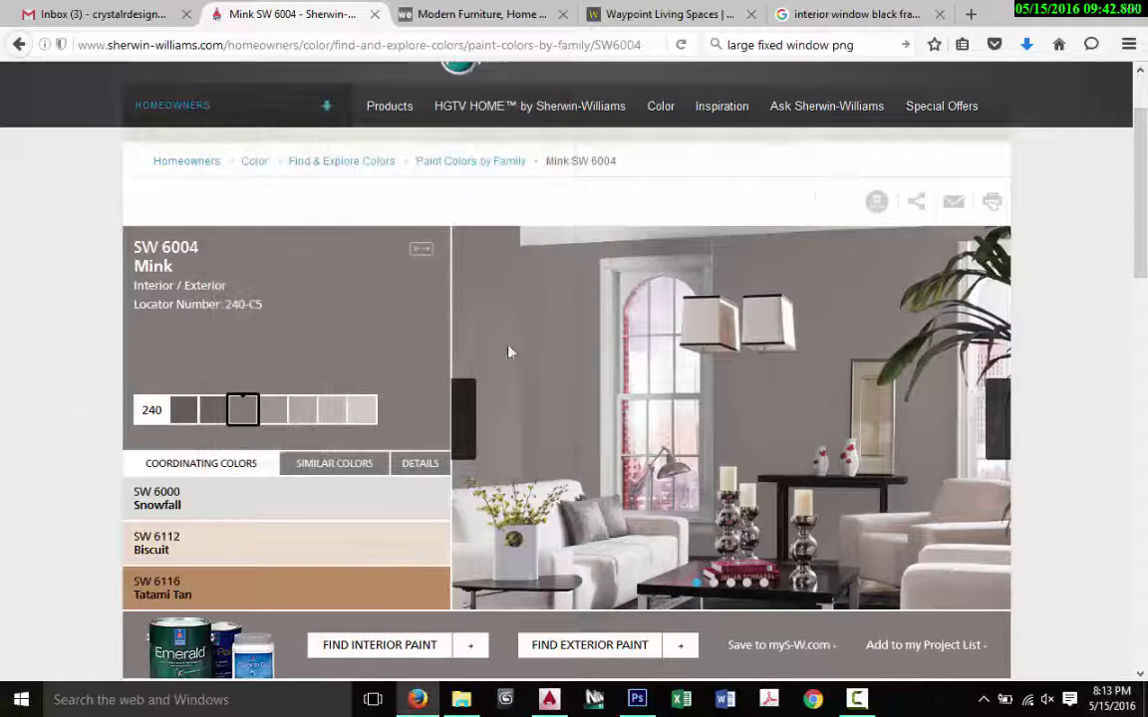
Step: Switch to Photoshop, place the Mink image from the Desktop into the elevation document, and commit the placement
click(641, 702)
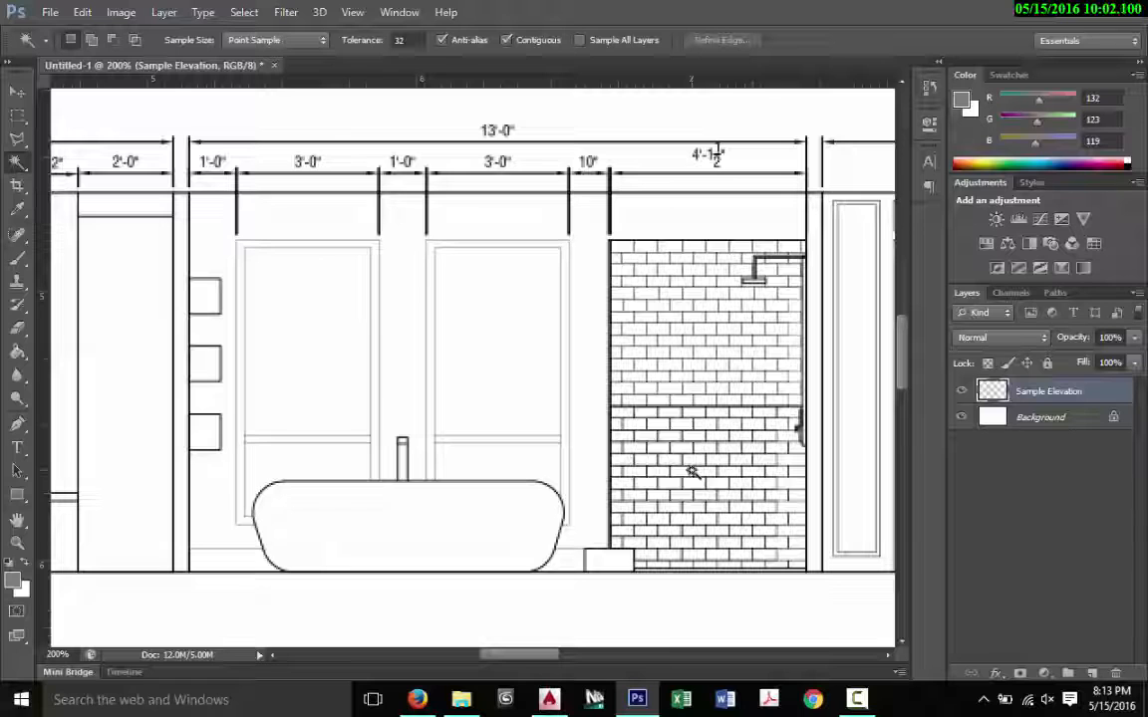
click(49, 11)
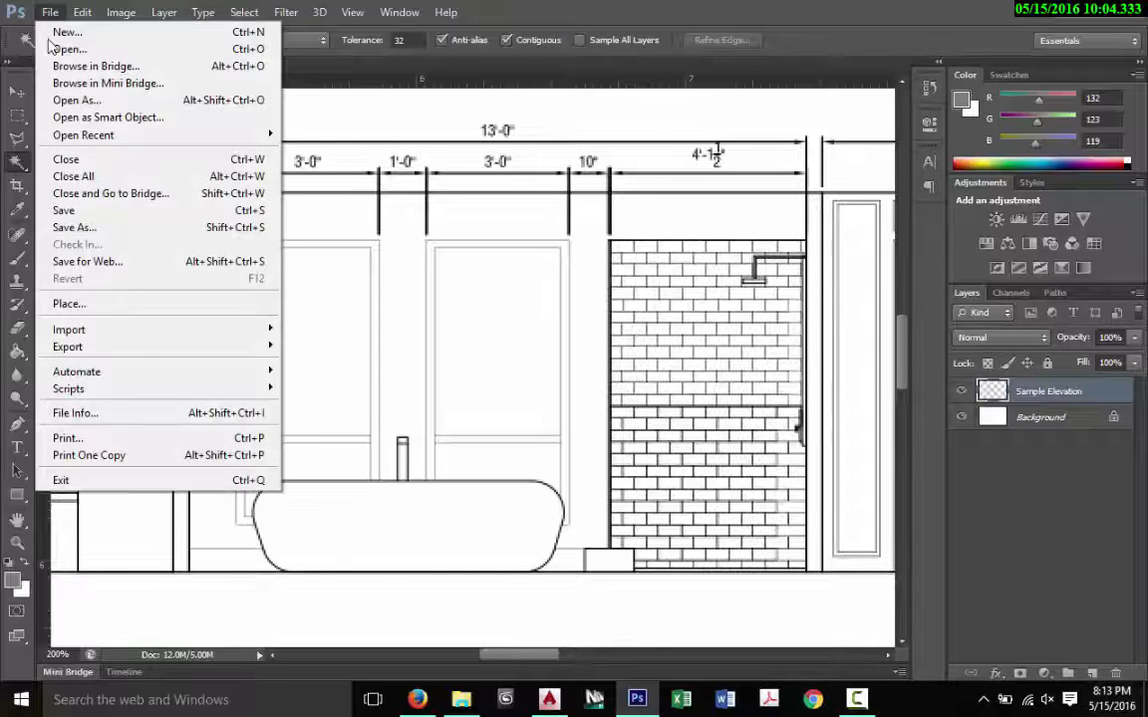
click(128, 303)
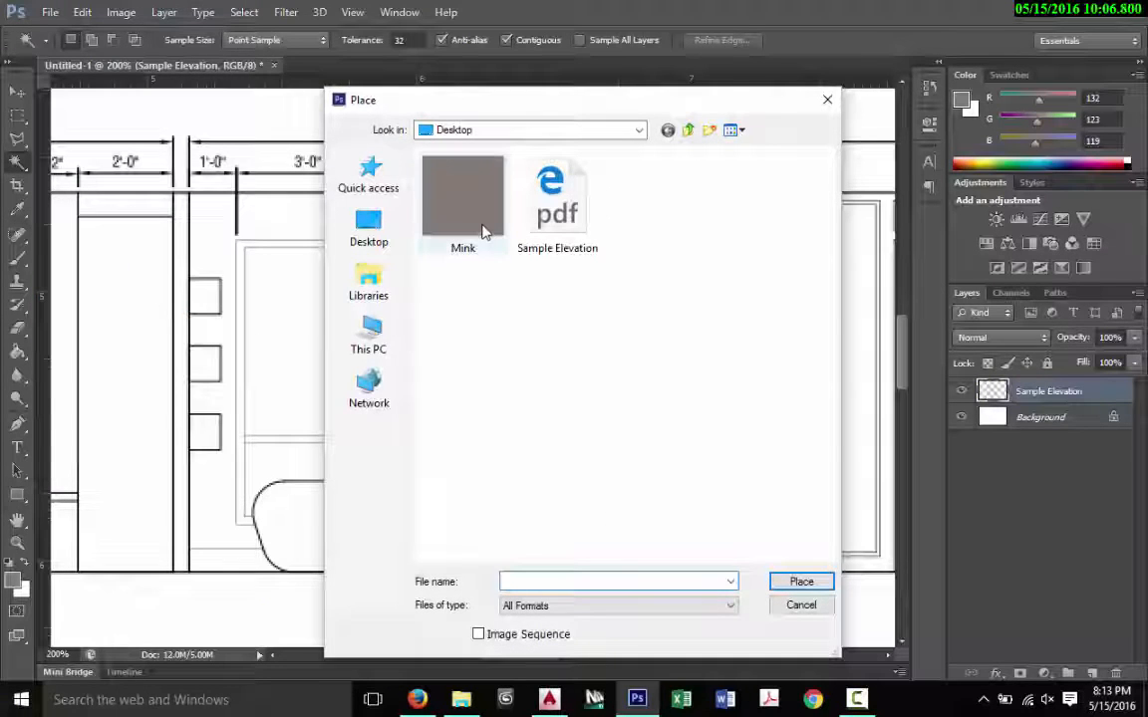
double_click(462, 205)
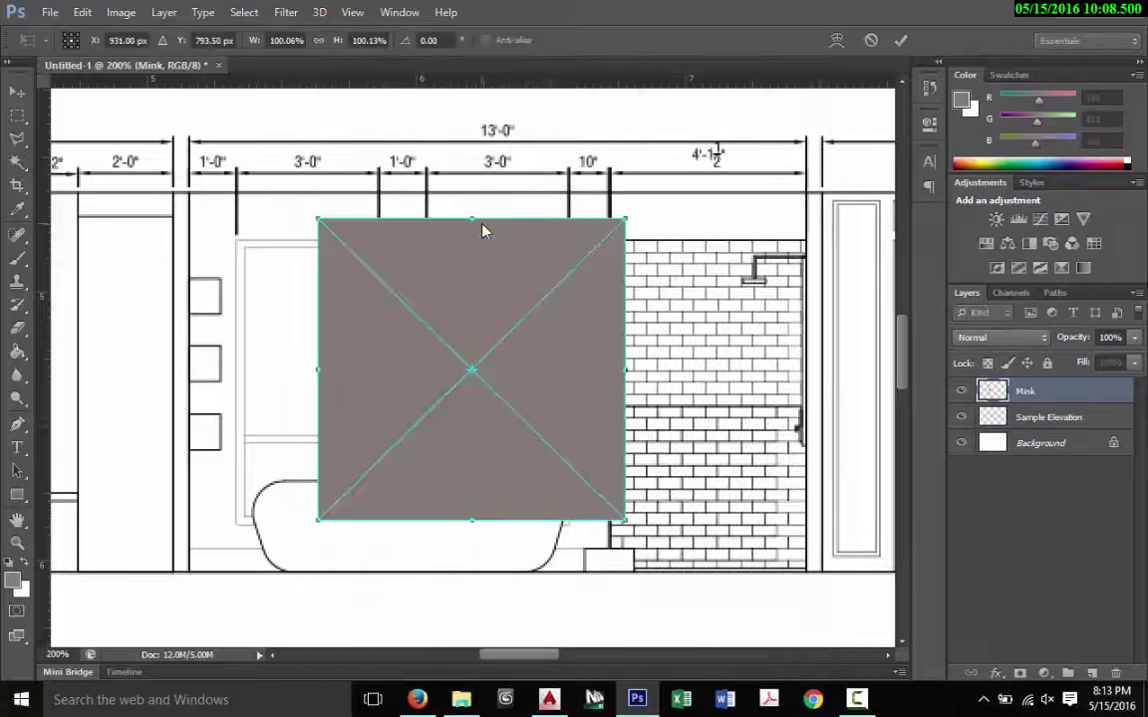
click(901, 42)
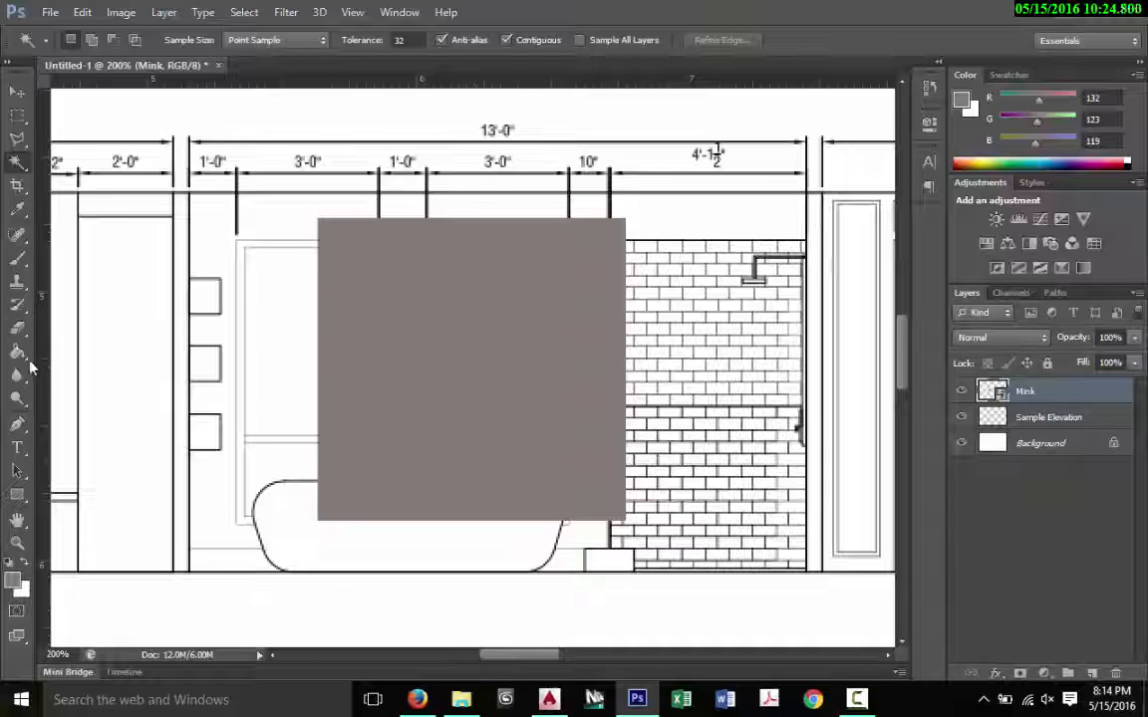
Step: Delete the Mink layer and fill the wall around the windows and bathtub with the Mink foreground color on the Sample Elevation layer
click(20, 211)
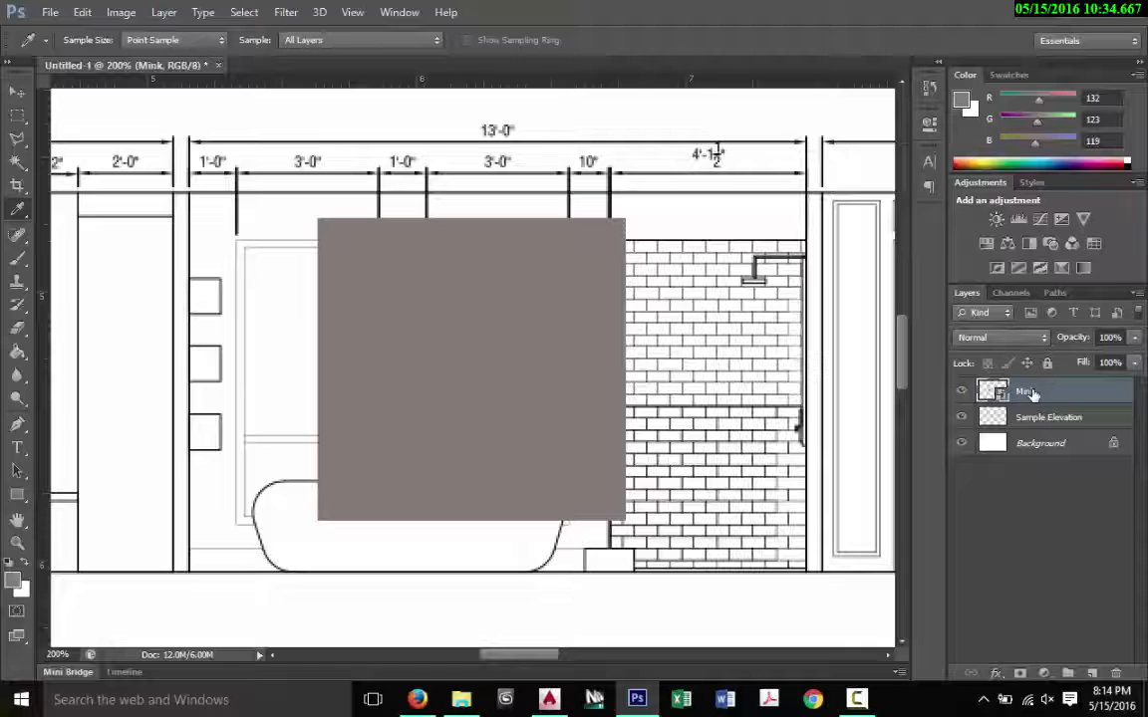
drag(1033, 394, 1117, 674)
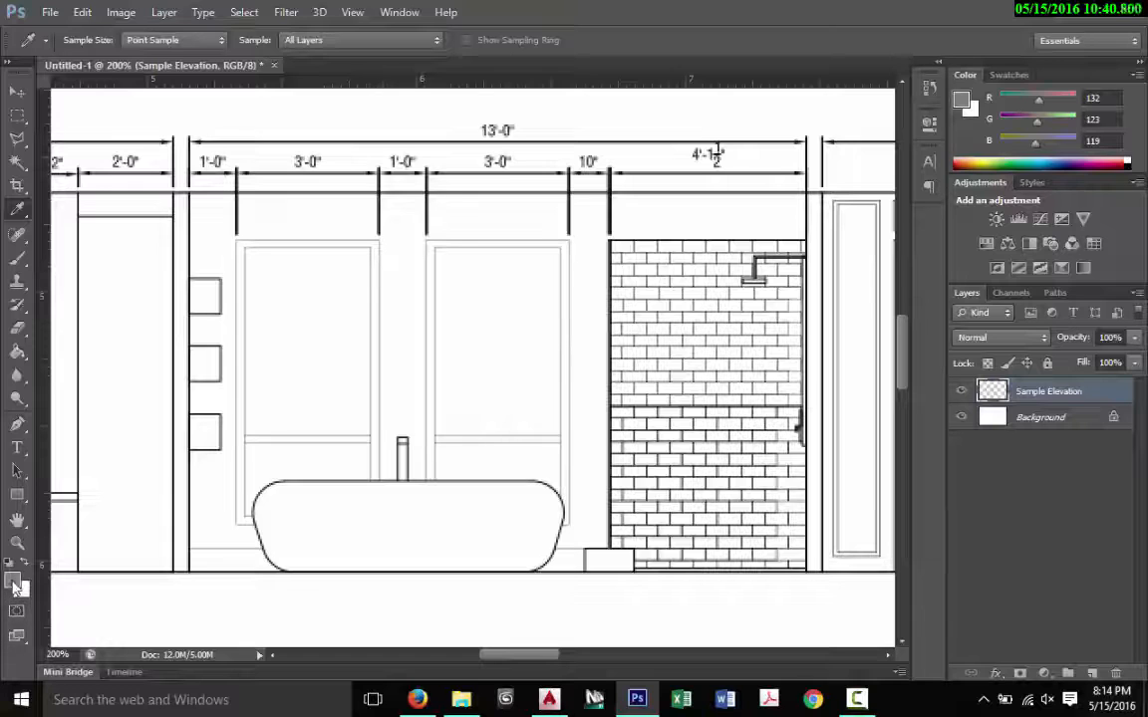
click(19, 353)
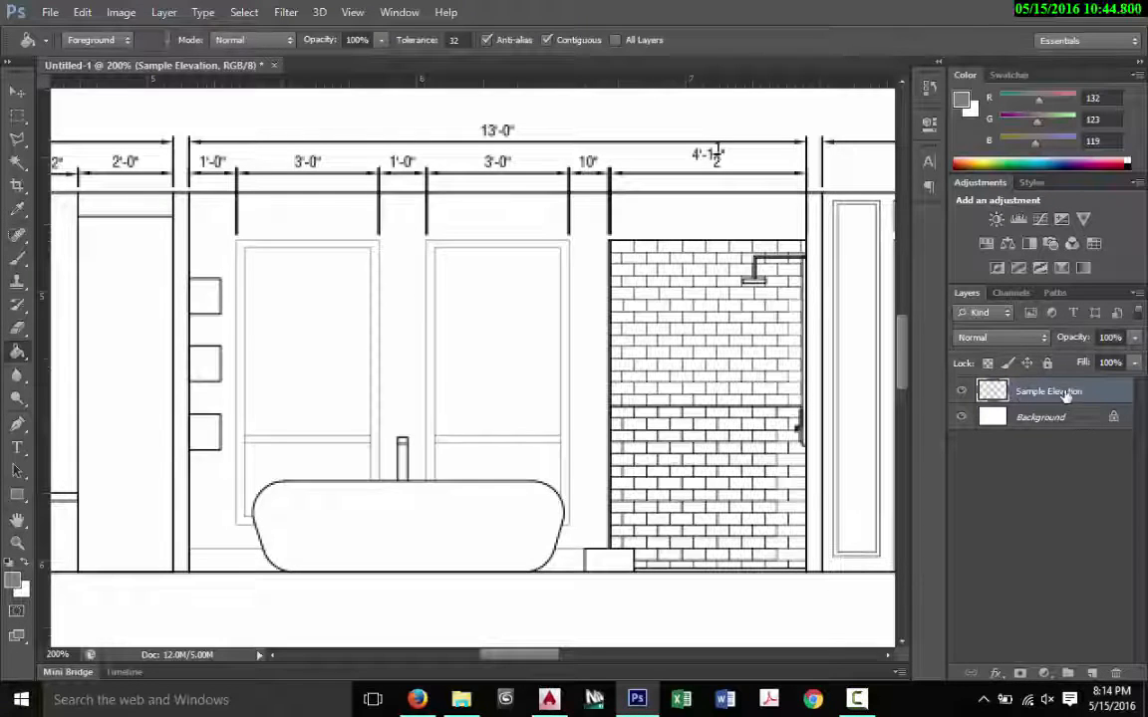
click(394, 284)
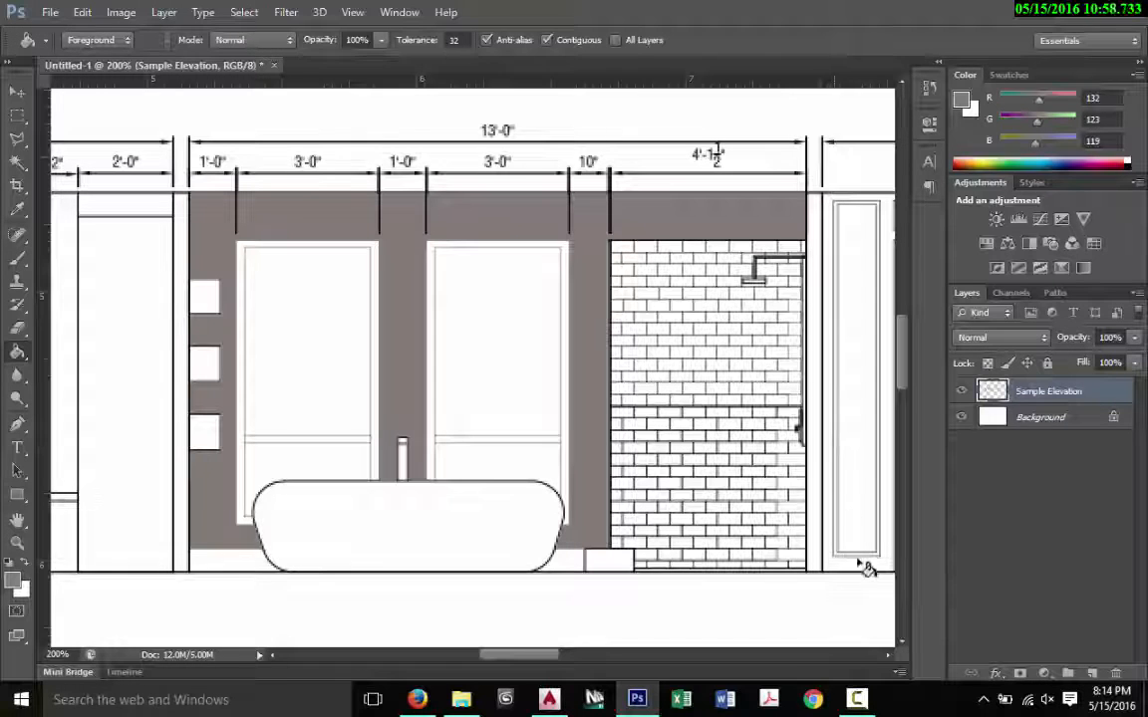
Step: Switch to Firefox and run a Google image search for "walnut wood texture" in a new tab
click(417, 700)
key(ctrl+t)
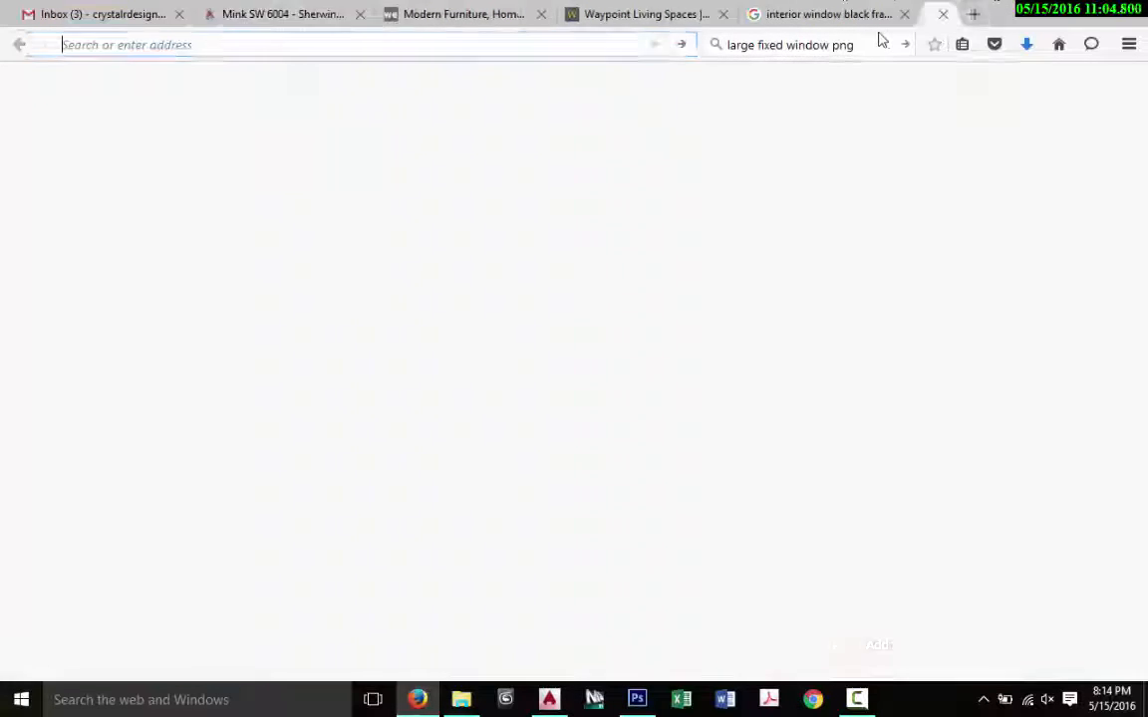
key(ctrl+k)
text(walnut w)
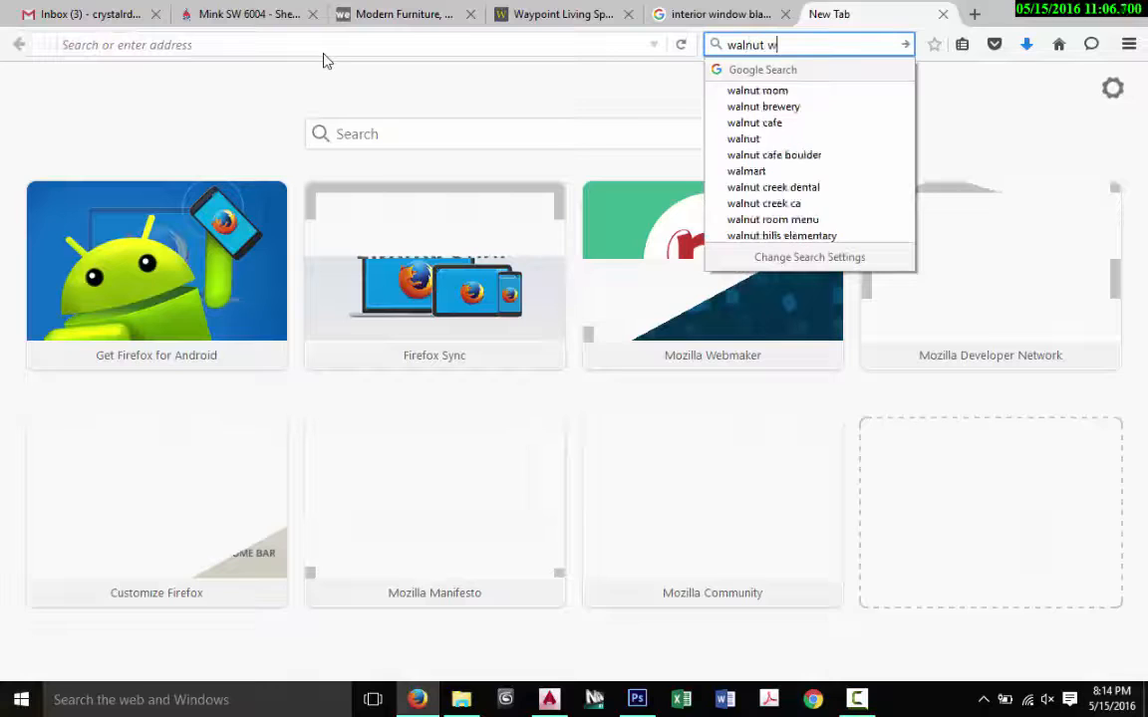
text(ood tsx)
key(BackSpace)
text(exture)
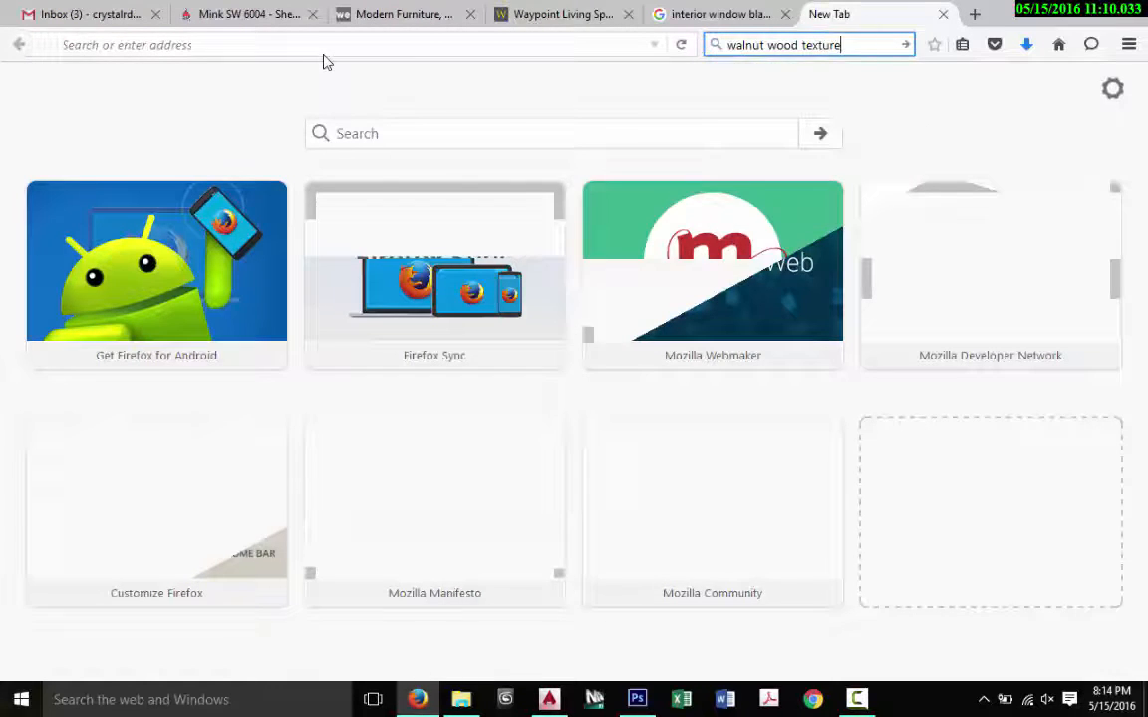
key(Return)
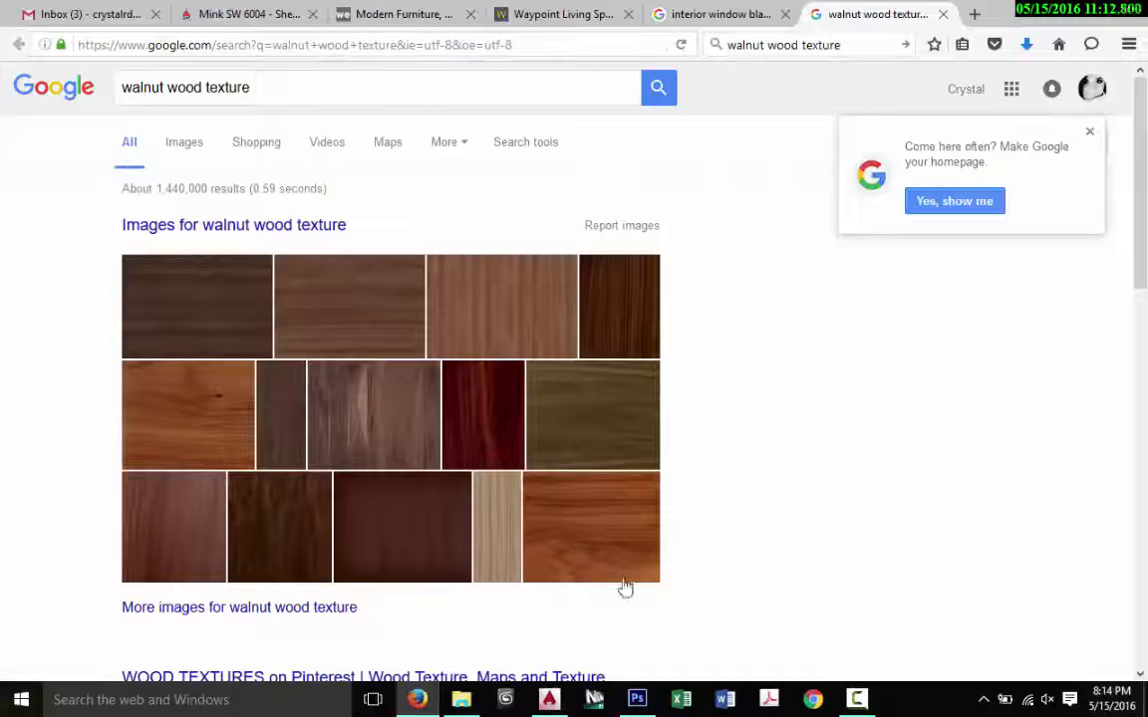
click(184, 140)
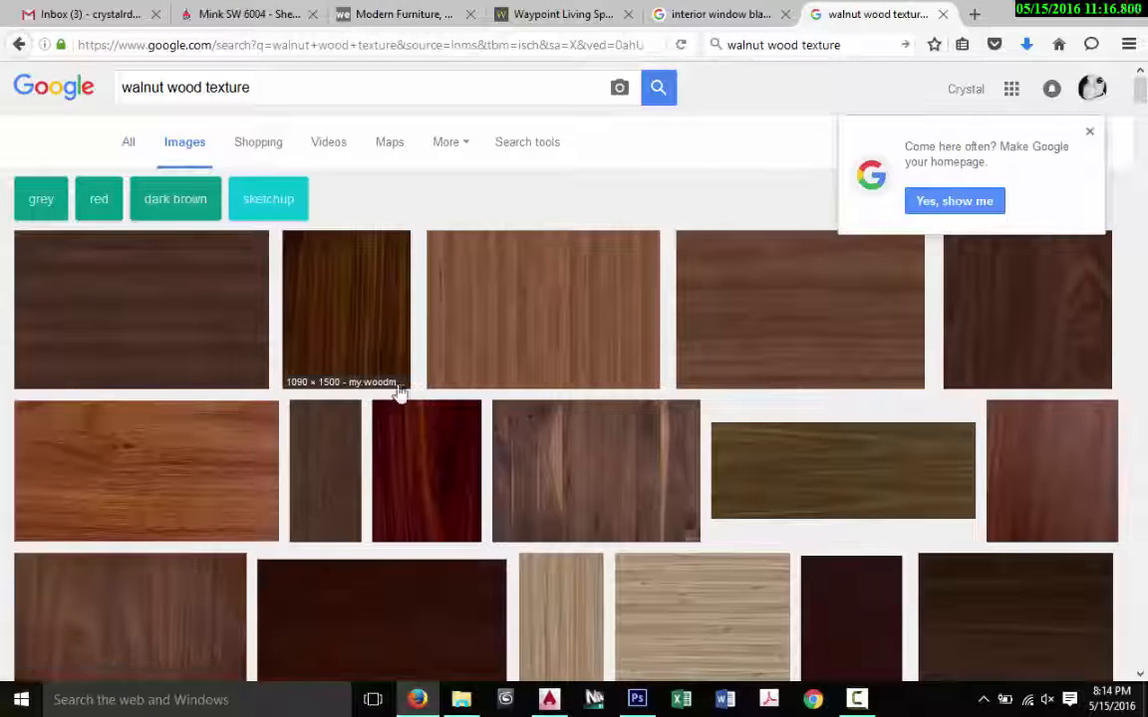
Step: Browse the walnut texture results and open the preview of the dark brown wood 109 image from Arroway Textures
scroll(794, 353, down, 1)
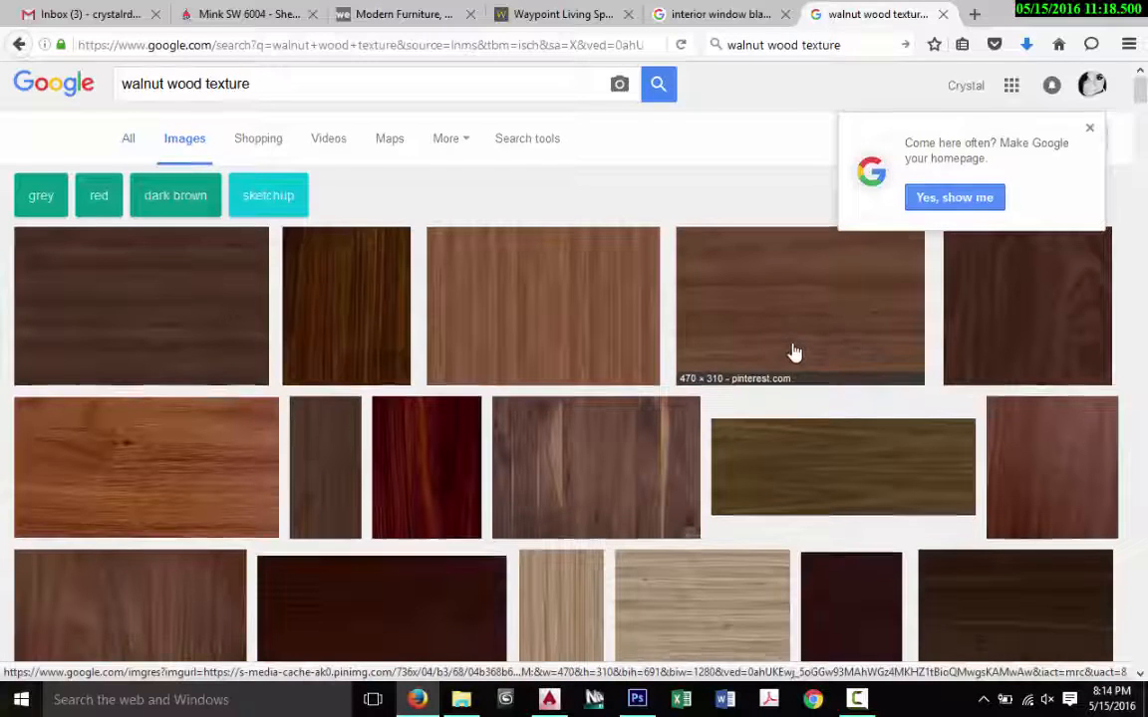
scroll(794, 352, down, 4)
scroll(794, 352, down, 5)
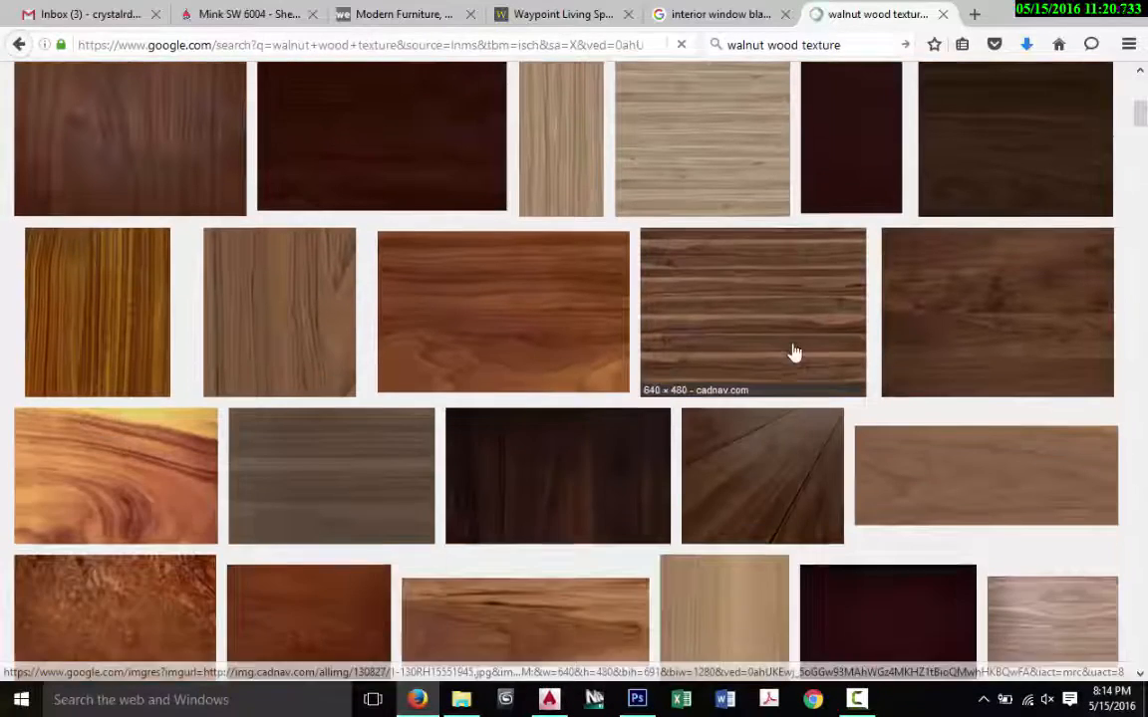
scroll(794, 353, up, 5)
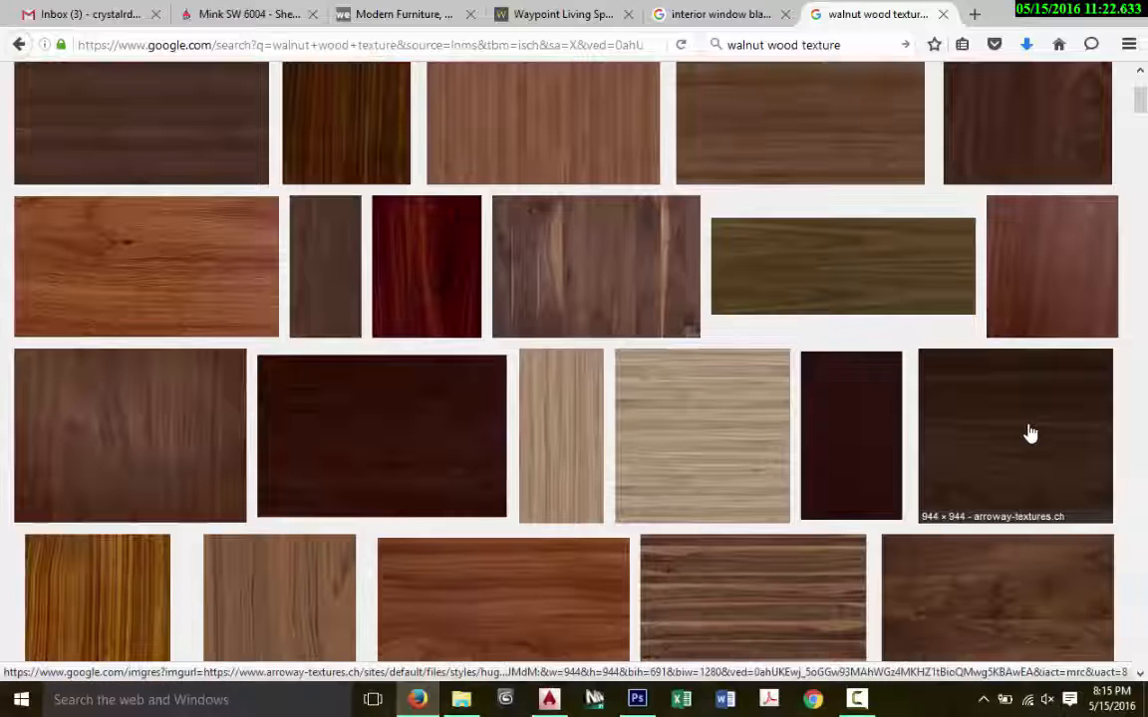
click(1030, 434)
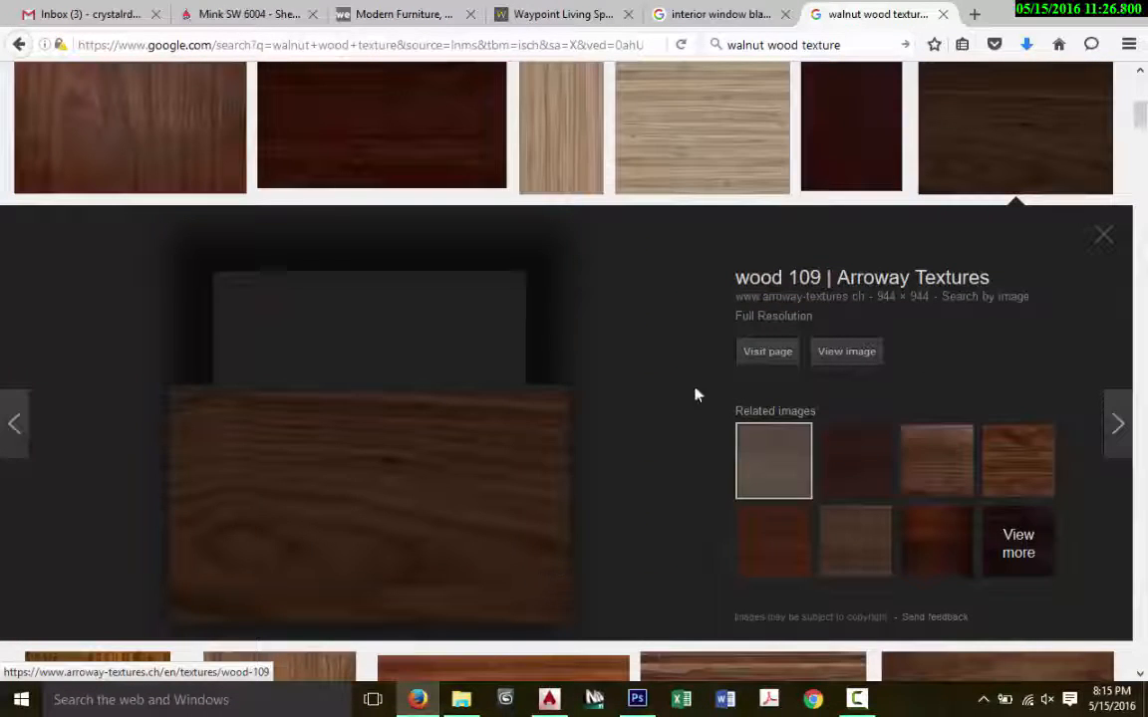
right_click(412, 480)
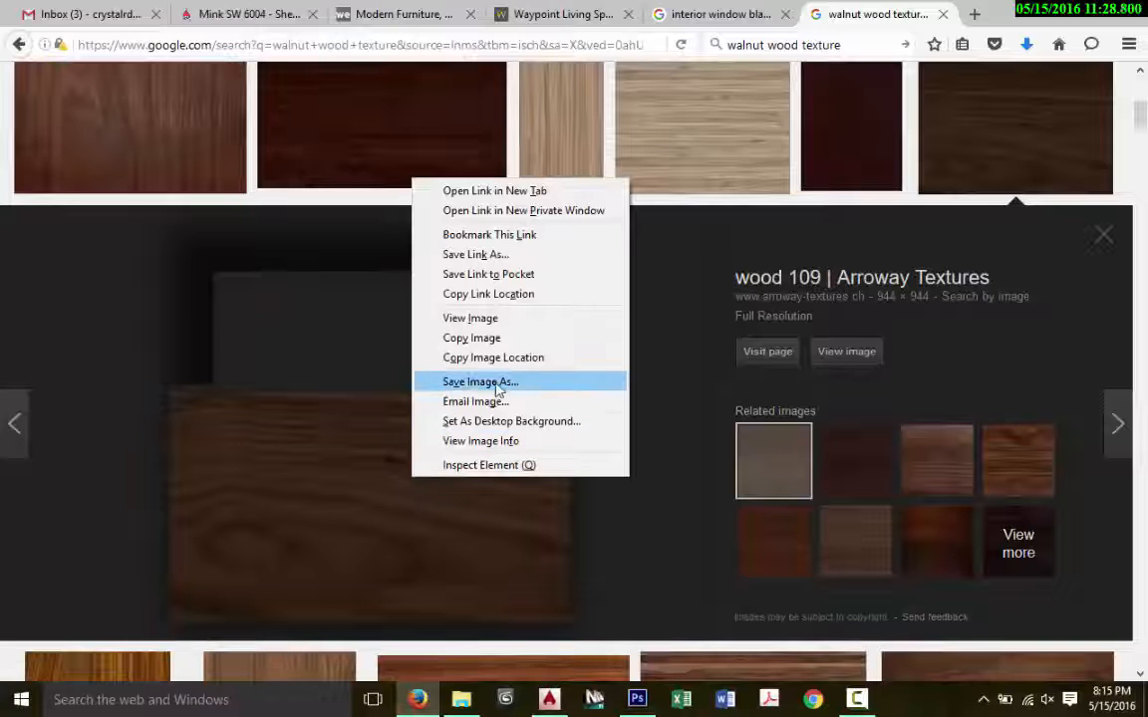
click(622, 515)
click(78, 701)
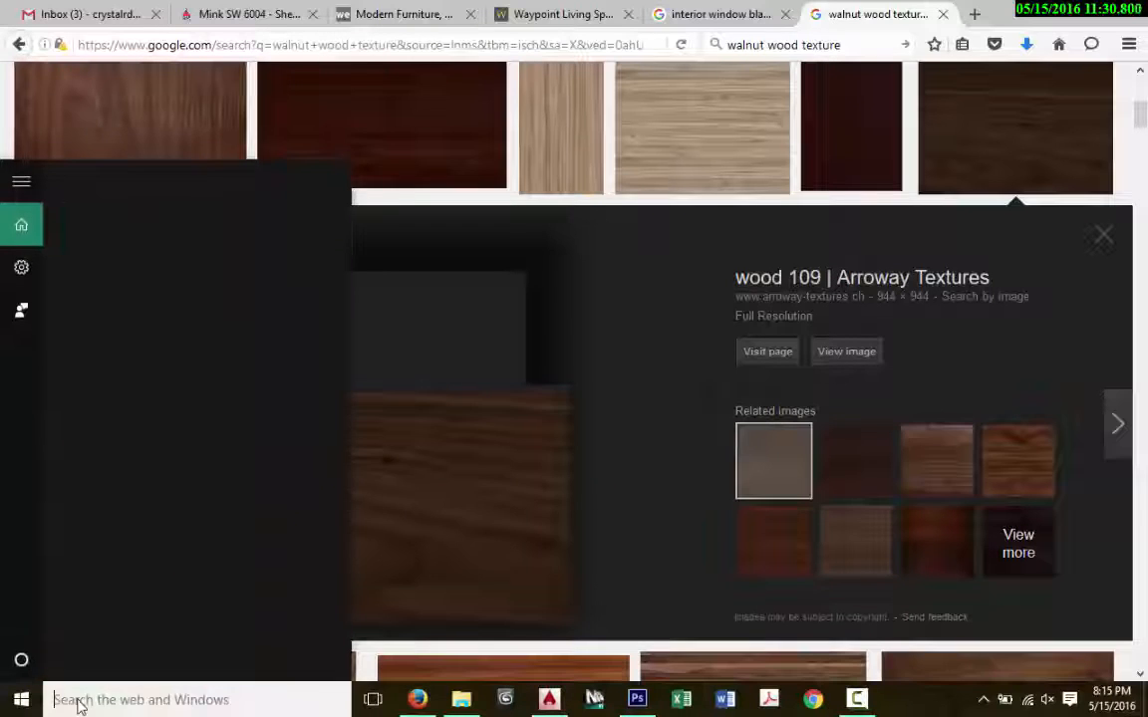
text(snip)
click(166, 261)
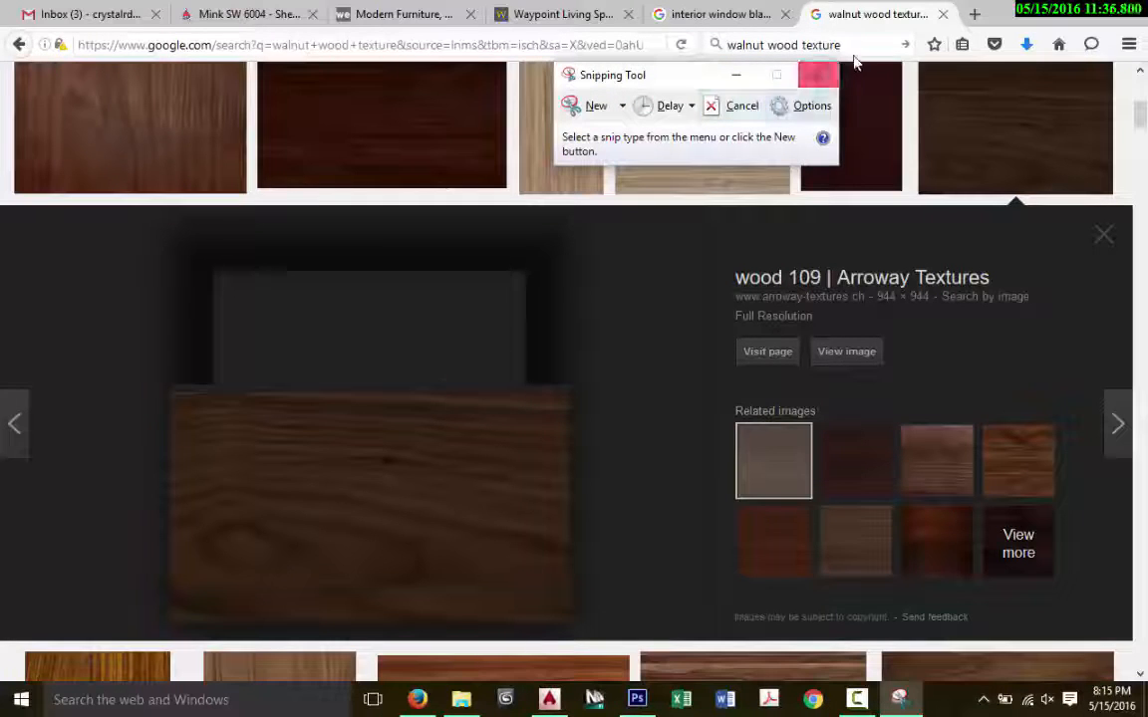
click(817, 74)
Step: Reopen the wood 109 preview and capture most of its walnut texture with the Snipping Tool
click(1036, 140)
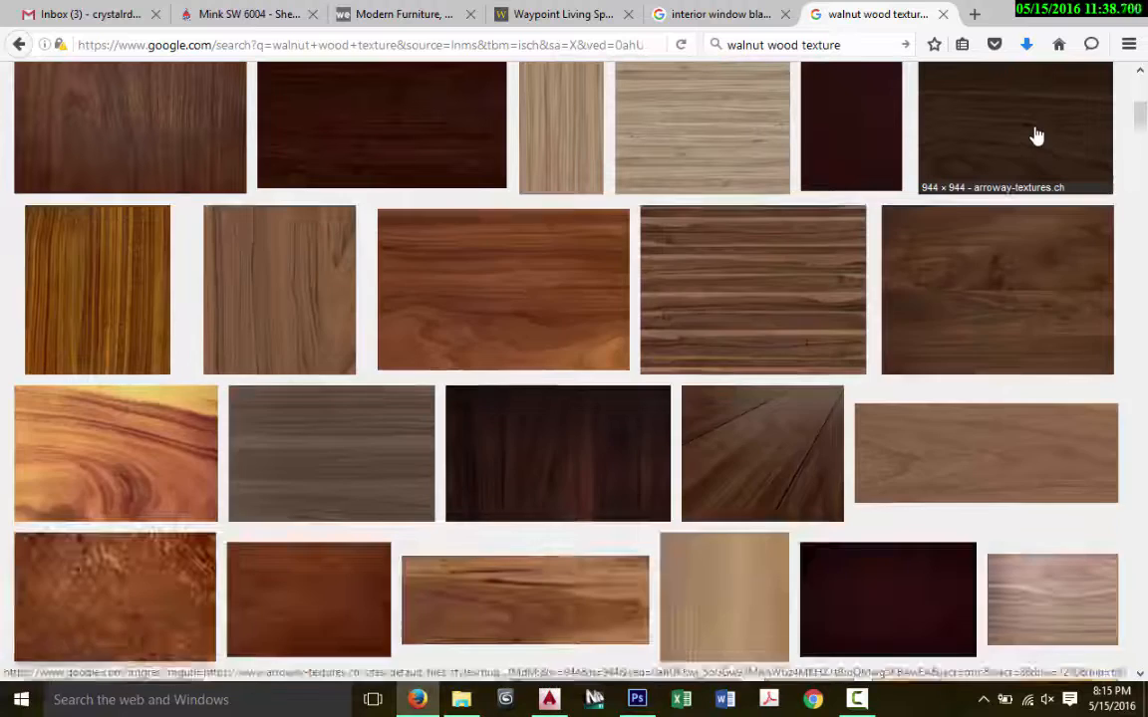
click(1036, 136)
click(238, 708)
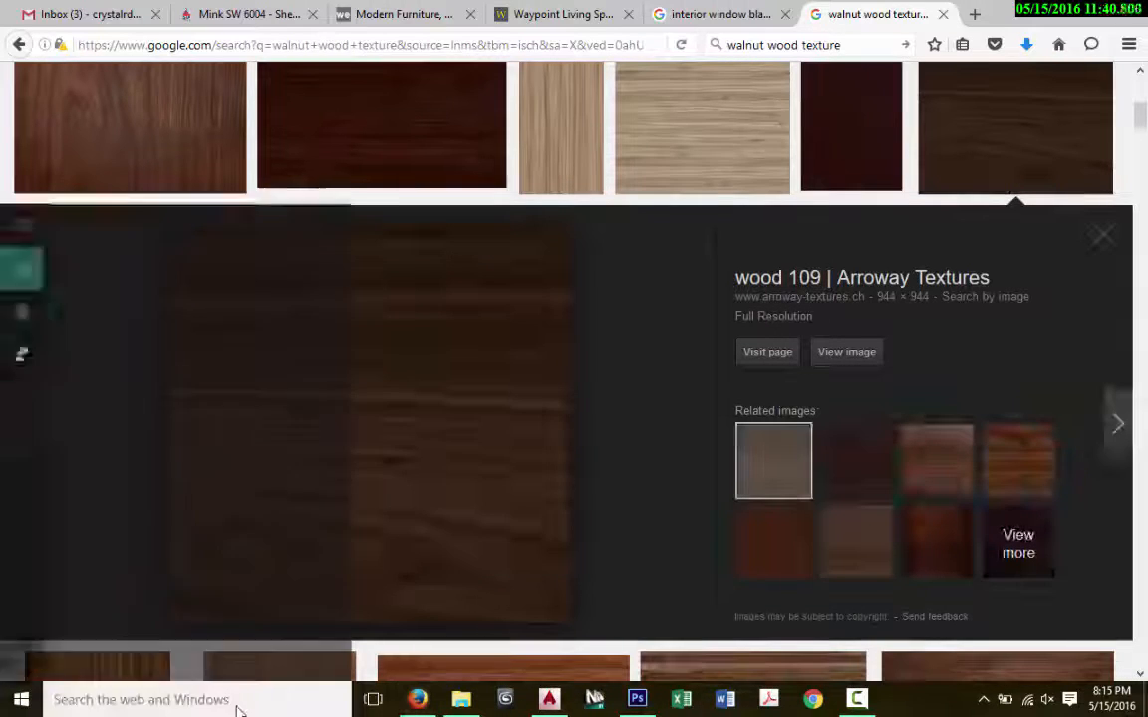
text(snip)
click(183, 257)
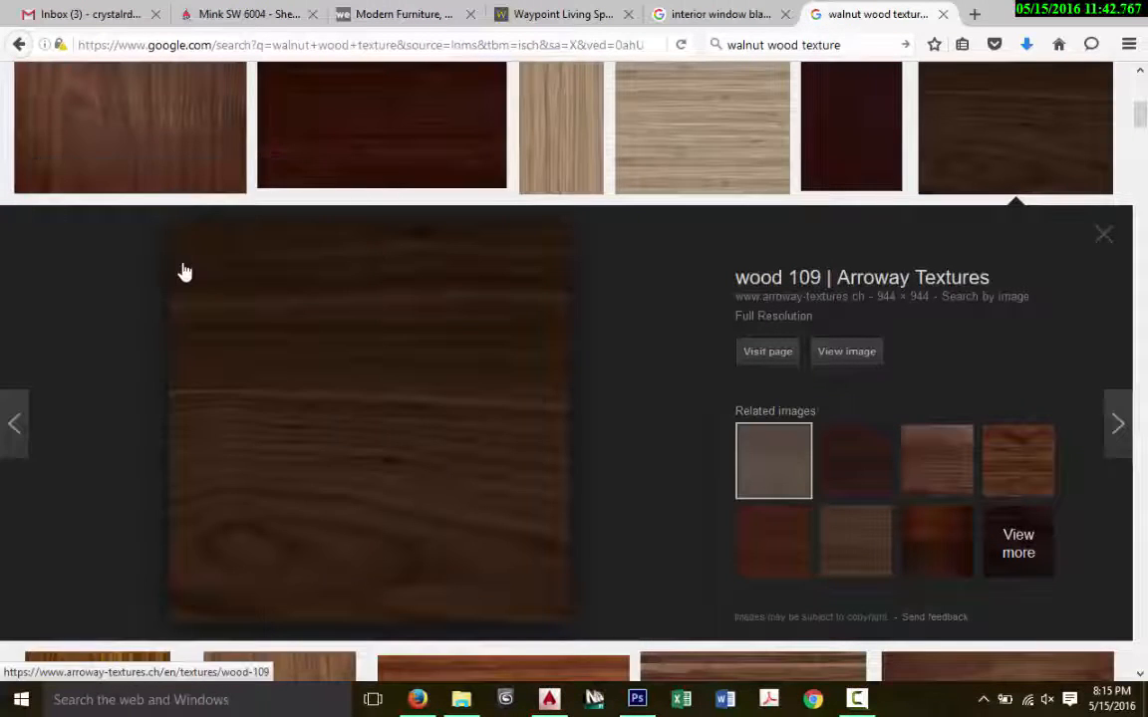
click(592, 105)
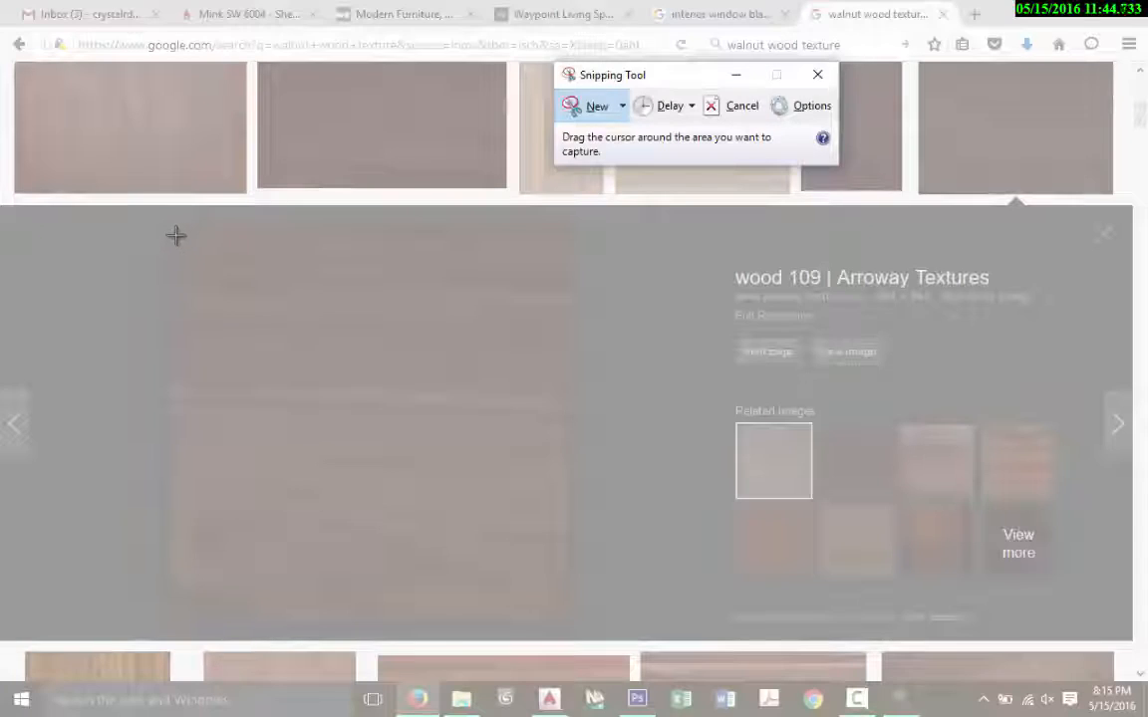
drag(176, 237, 546, 605)
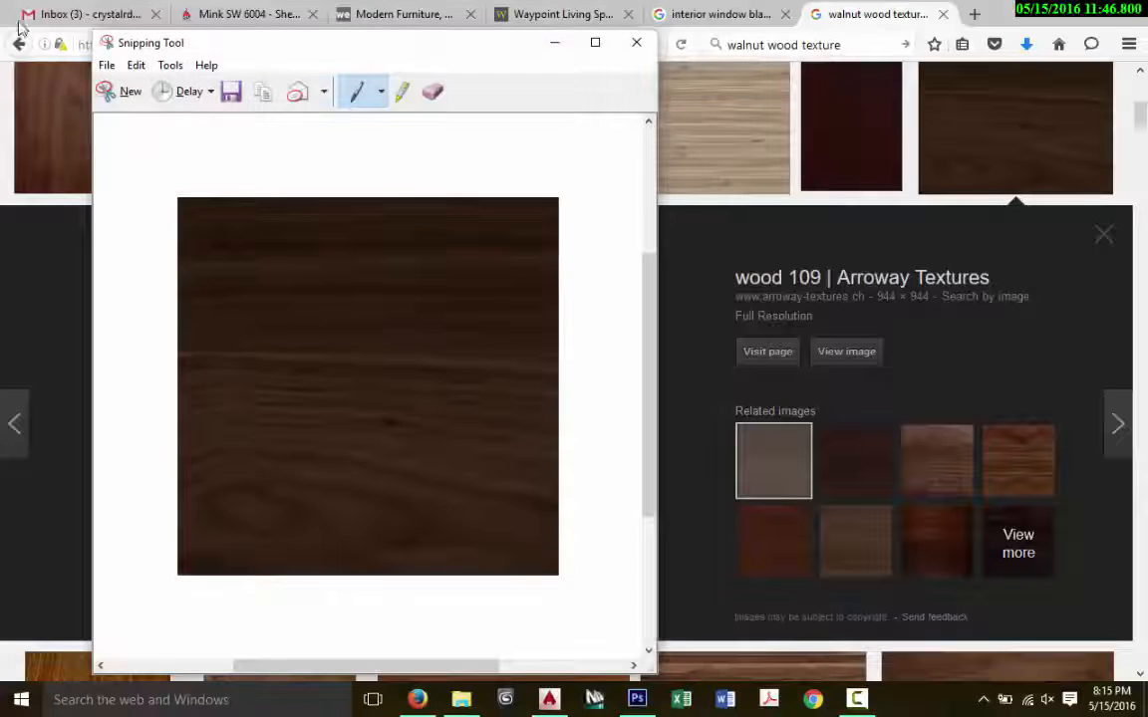
Step: Save the captured wood 109 texture as a PNG named Walnut on the Desktop and close the Snipping Tool
click(106, 66)
click(133, 113)
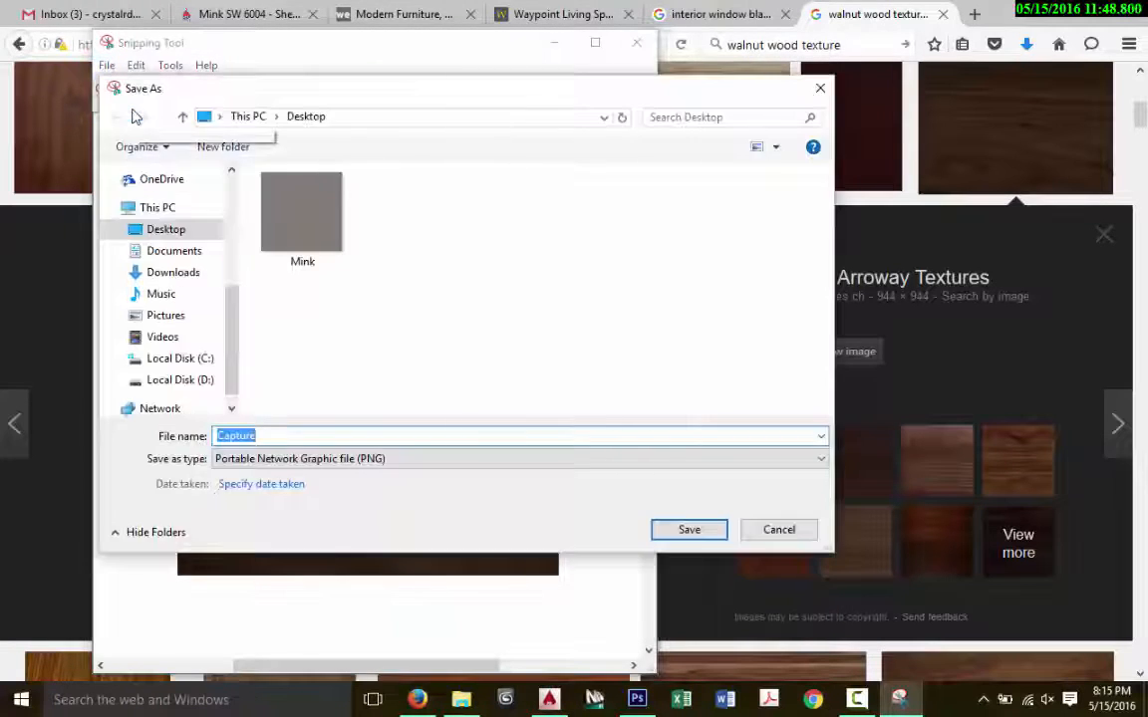
text(M)
key(BackSpace)
text(Walnut)
key(Return)
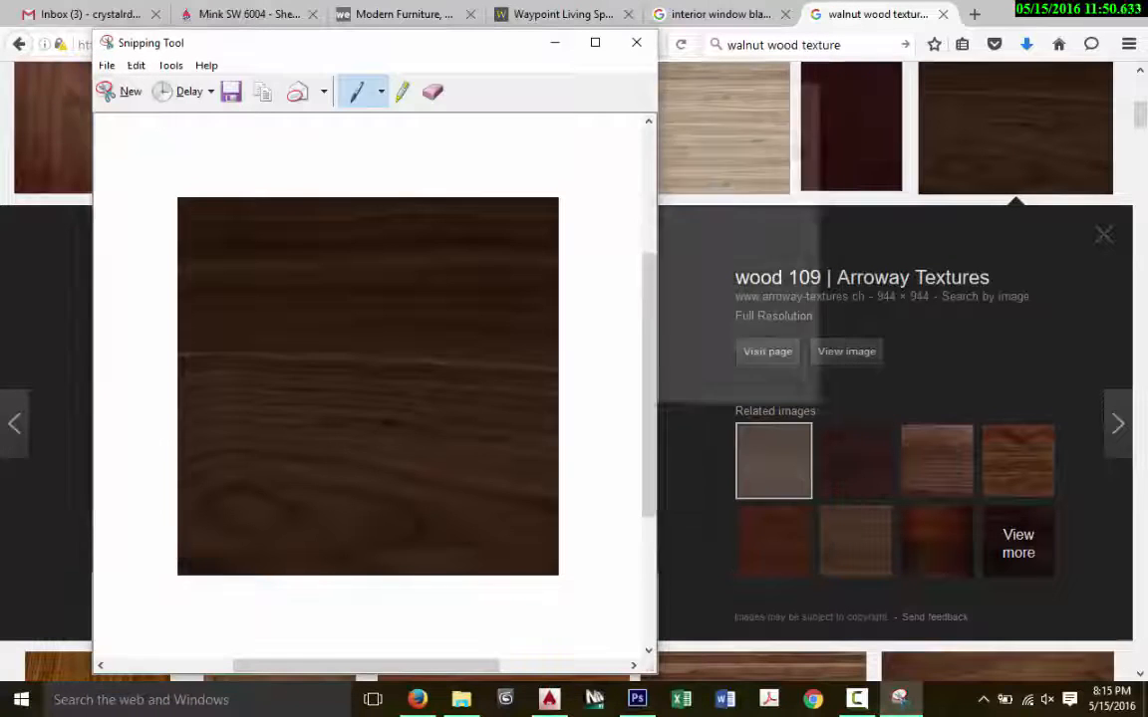
click(635, 42)
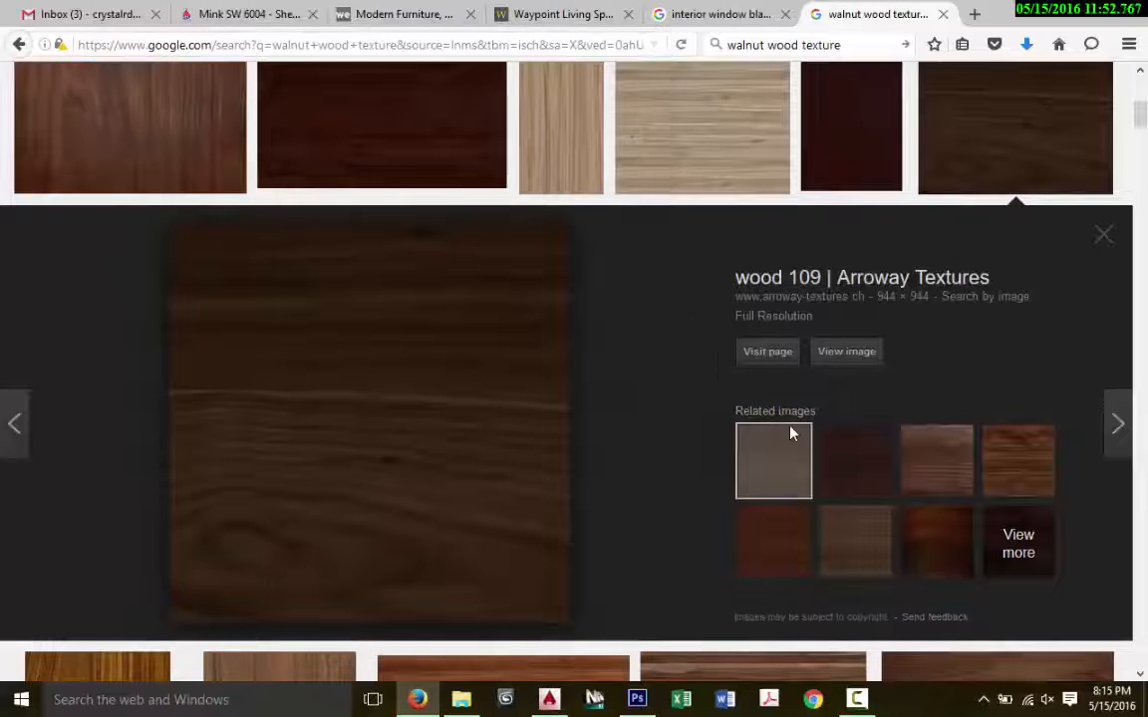
Step: Open the preview of the related Il Loft walnut image and capture most of its texture with the Snipping Tool
click(1012, 461)
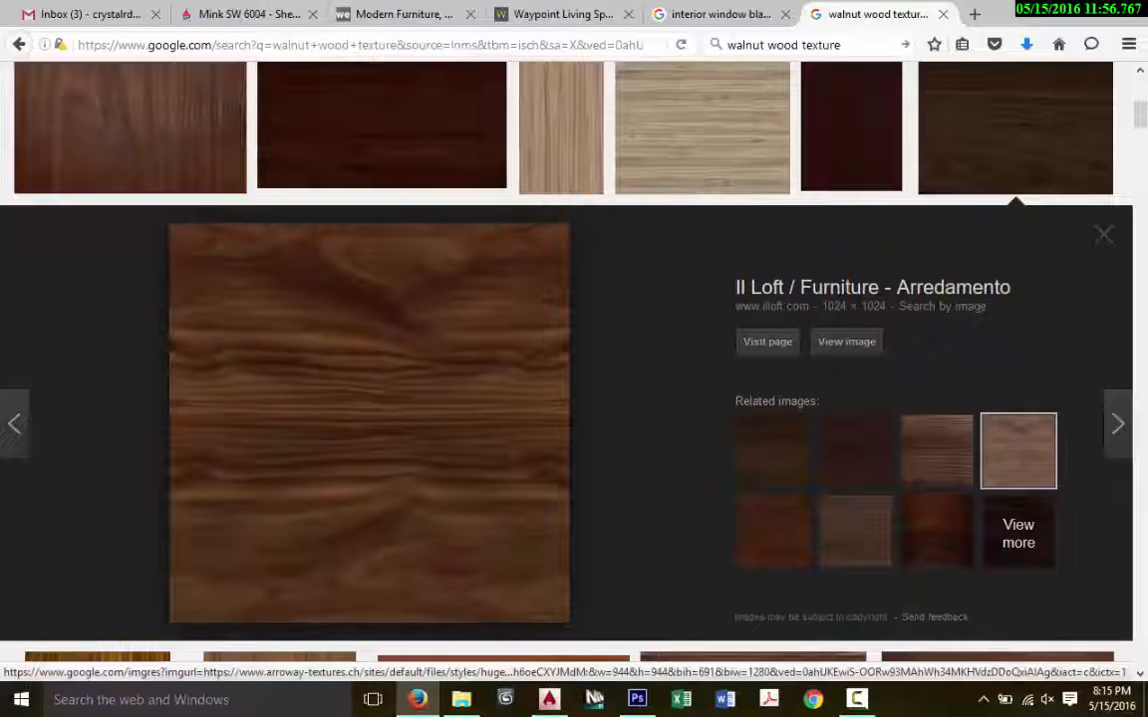
right_click(399, 403)
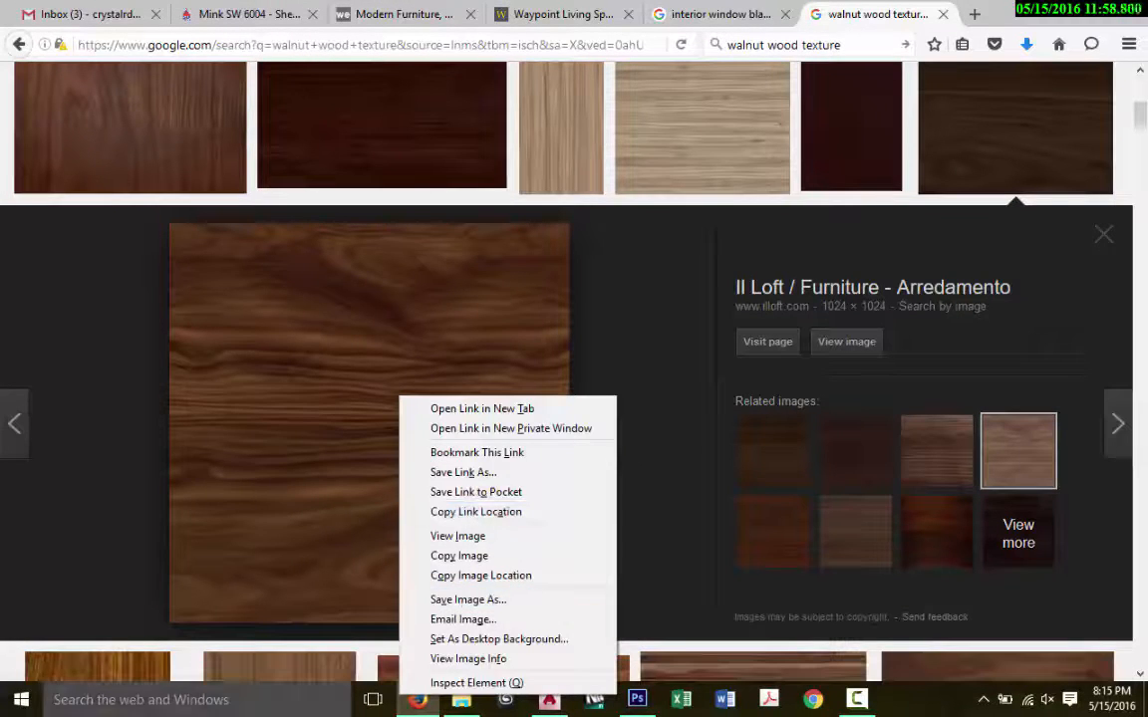
click(310, 688)
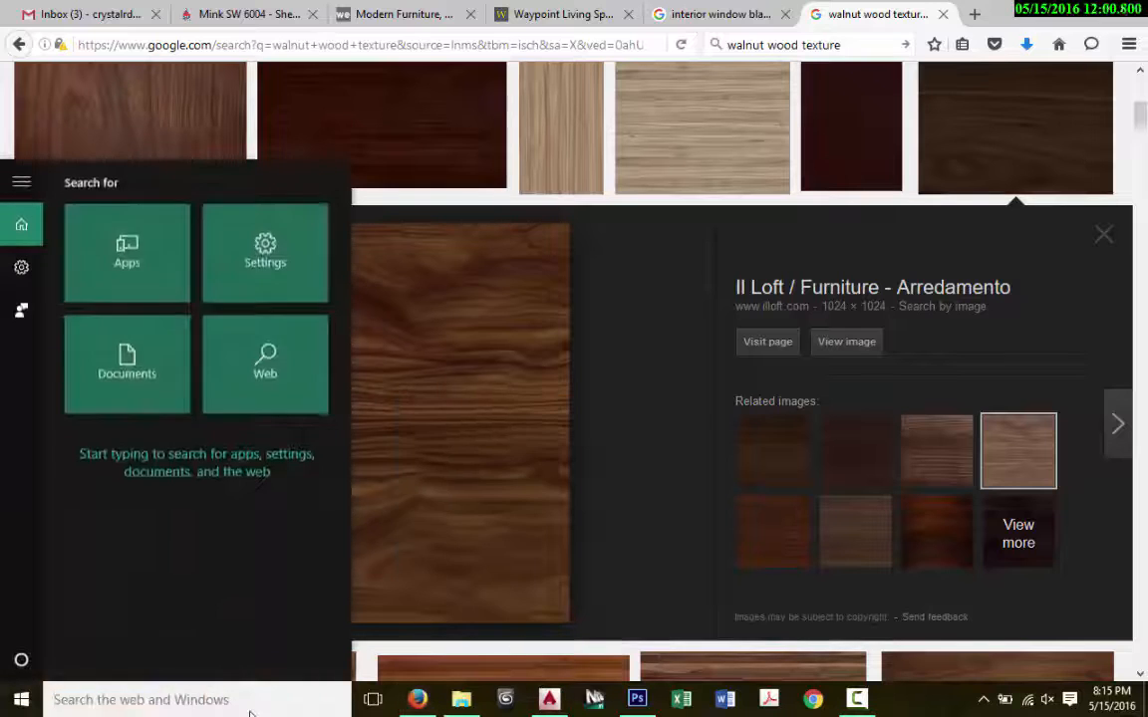
text(snip)
click(131, 258)
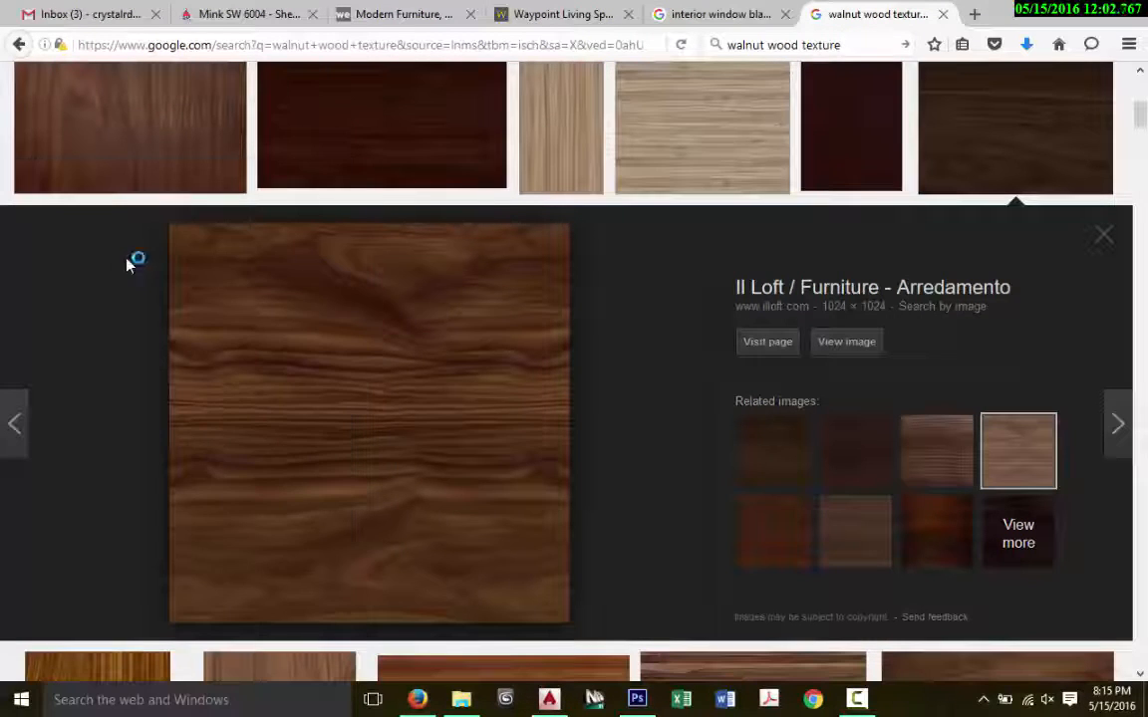
click(578, 97)
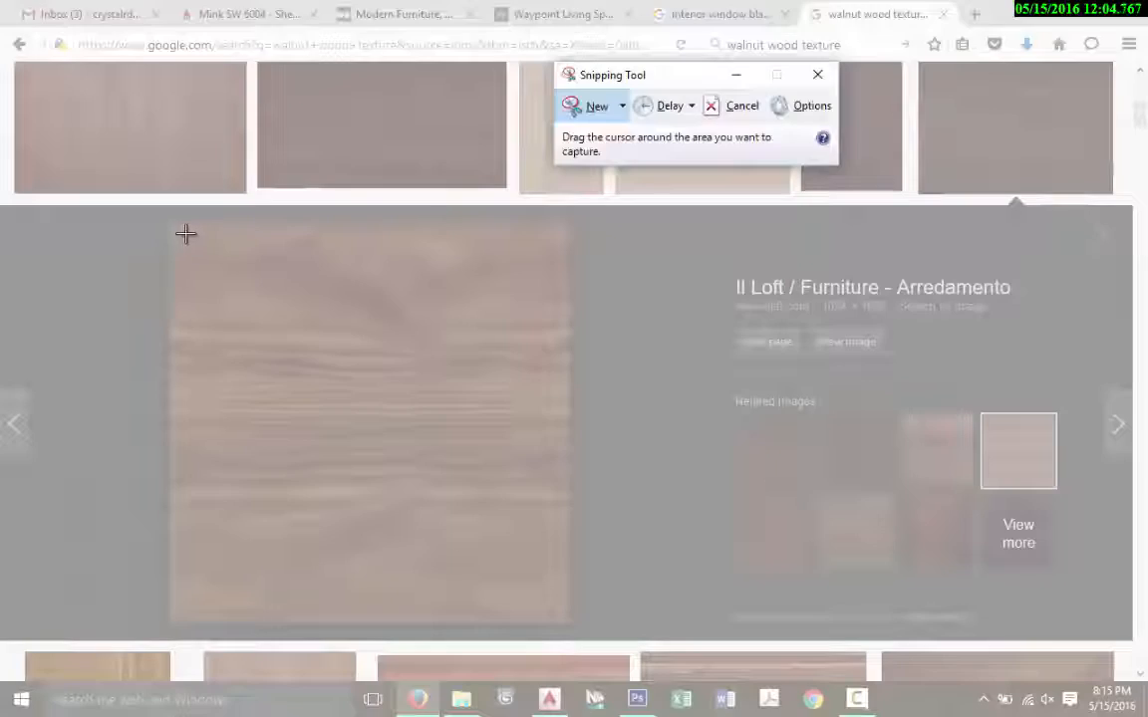
drag(180, 233, 555, 610)
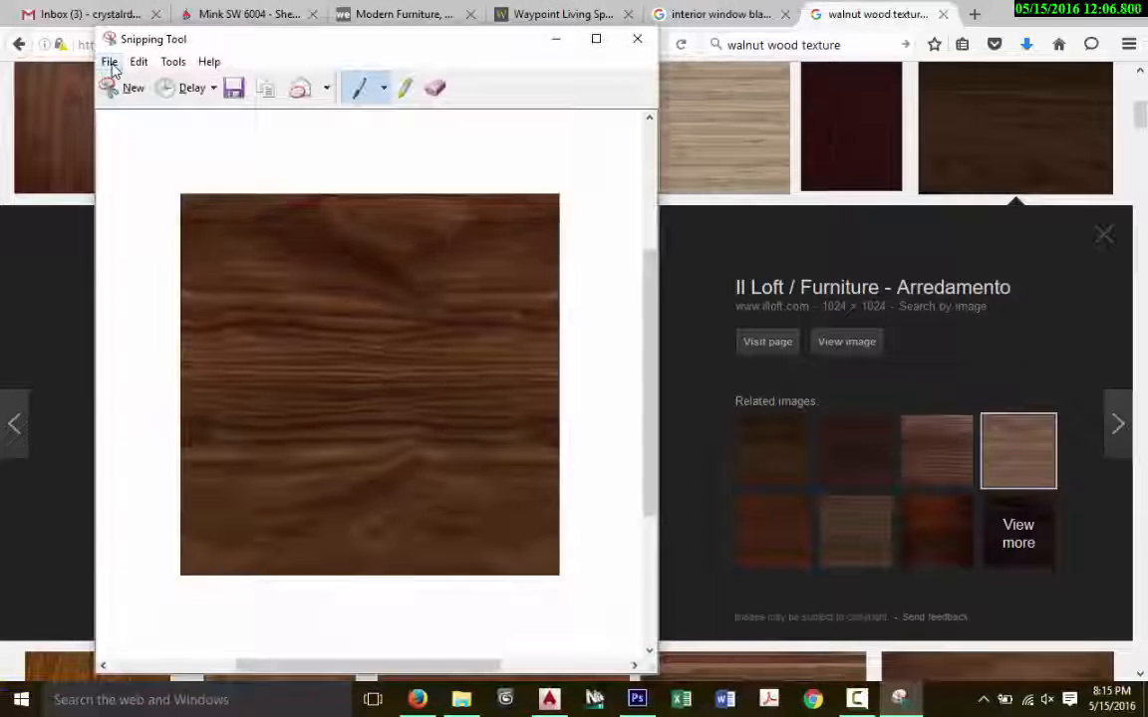
Step: Save the new capture over the existing Walnut PNG on the Desktop and close the Snipping Tool
click(110, 61)
click(139, 106)
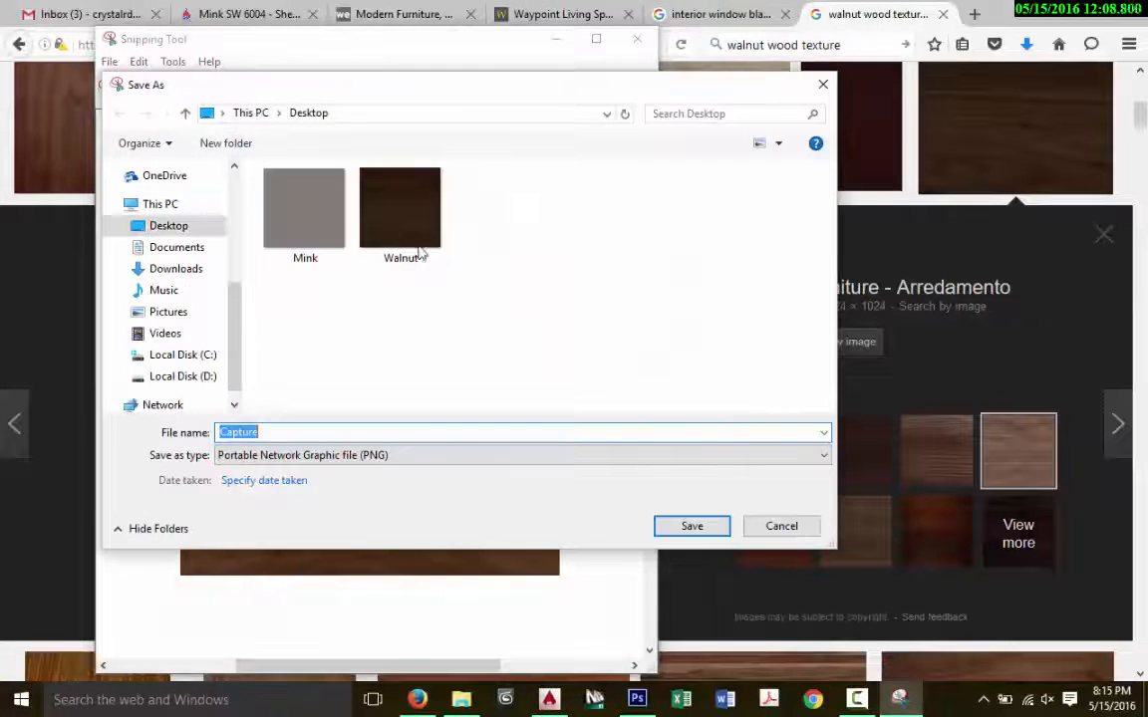
click(401, 224)
click(711, 531)
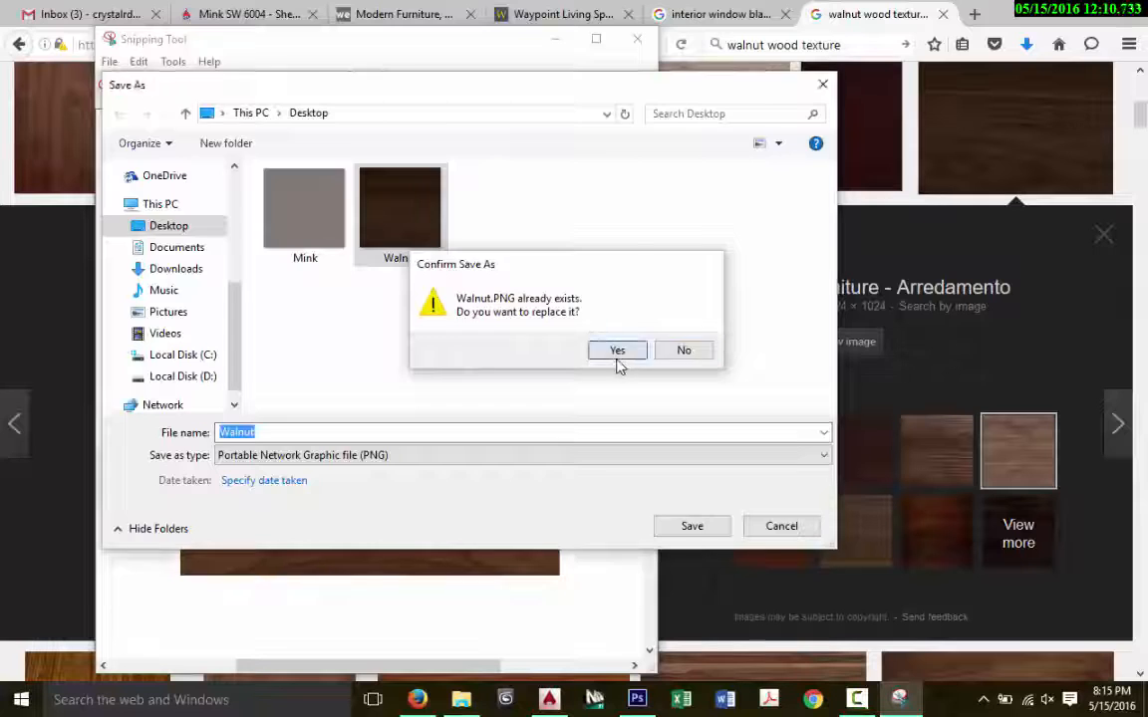
click(614, 356)
click(647, 43)
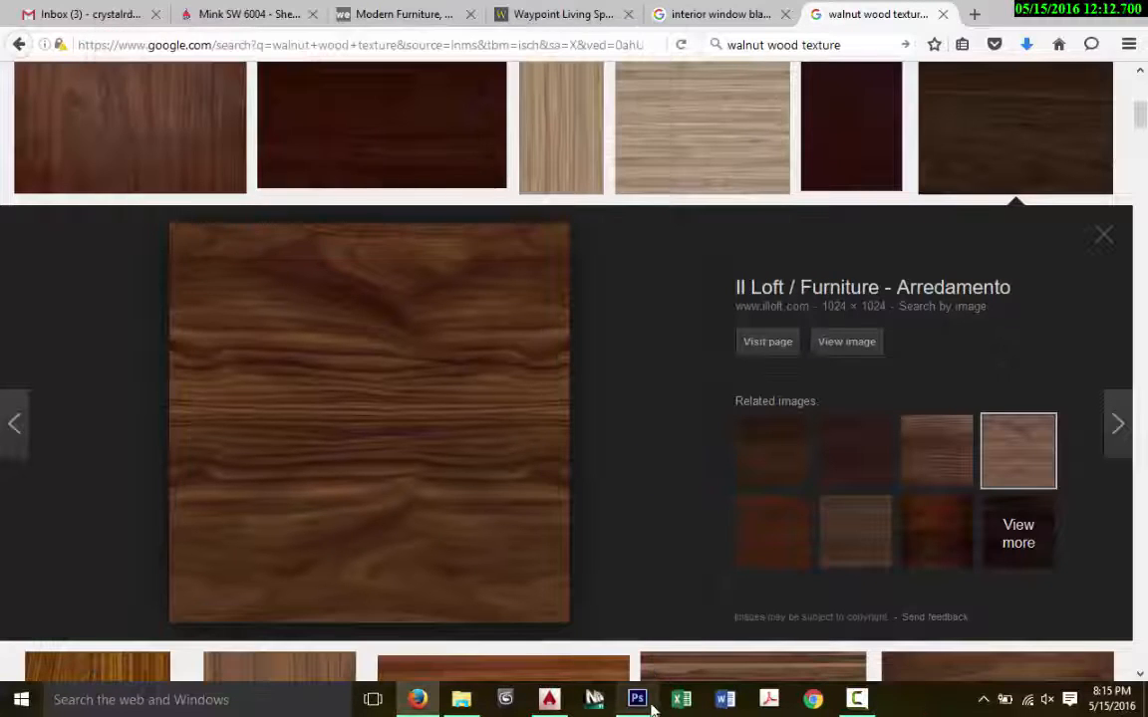
Step: Switch to Photoshop and place the Walnut image into the elevation document
key(alt+Tab)
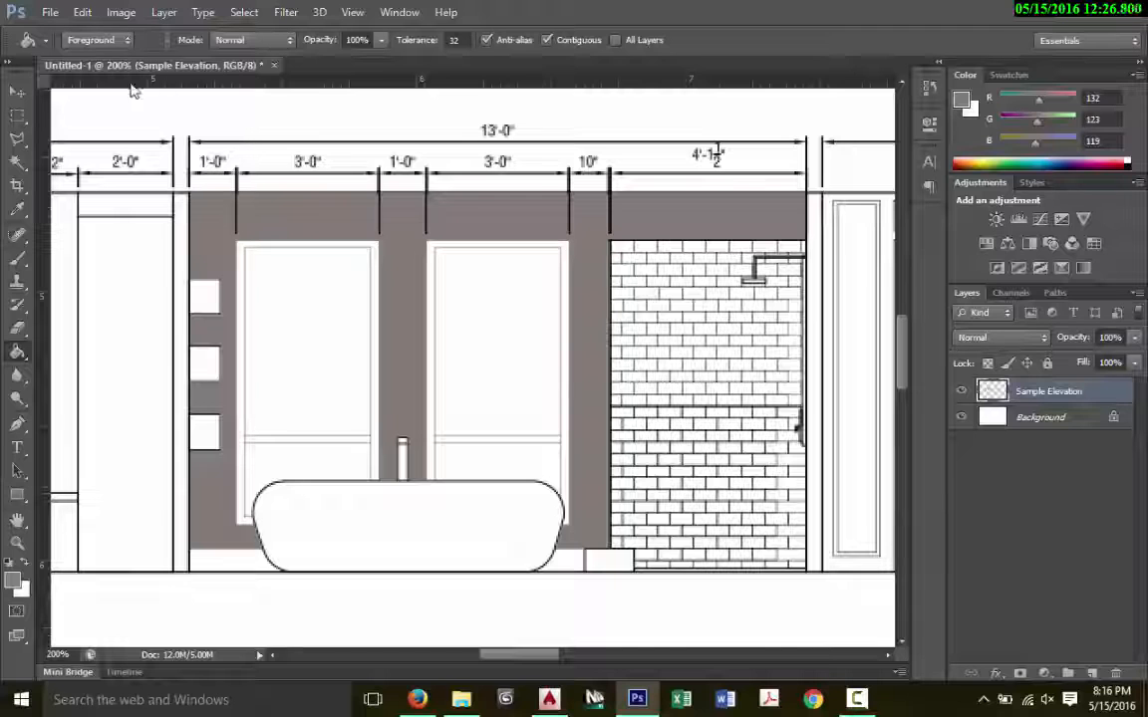
click(57, 18)
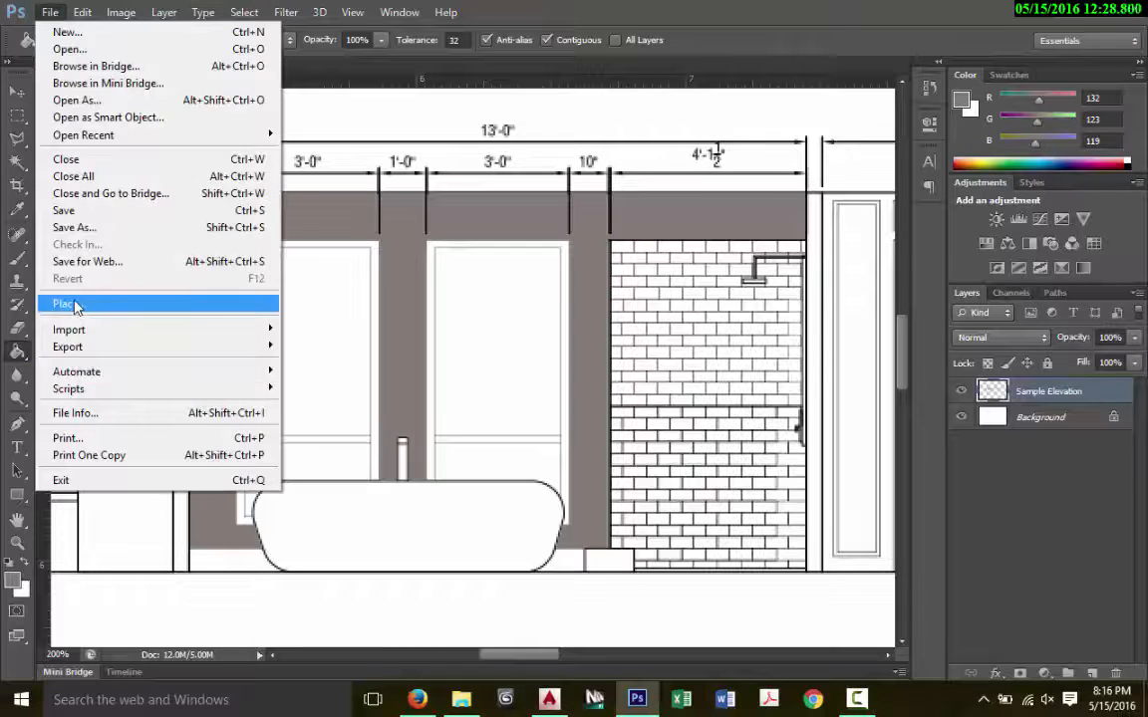
click(112, 305)
double_click(663, 209)
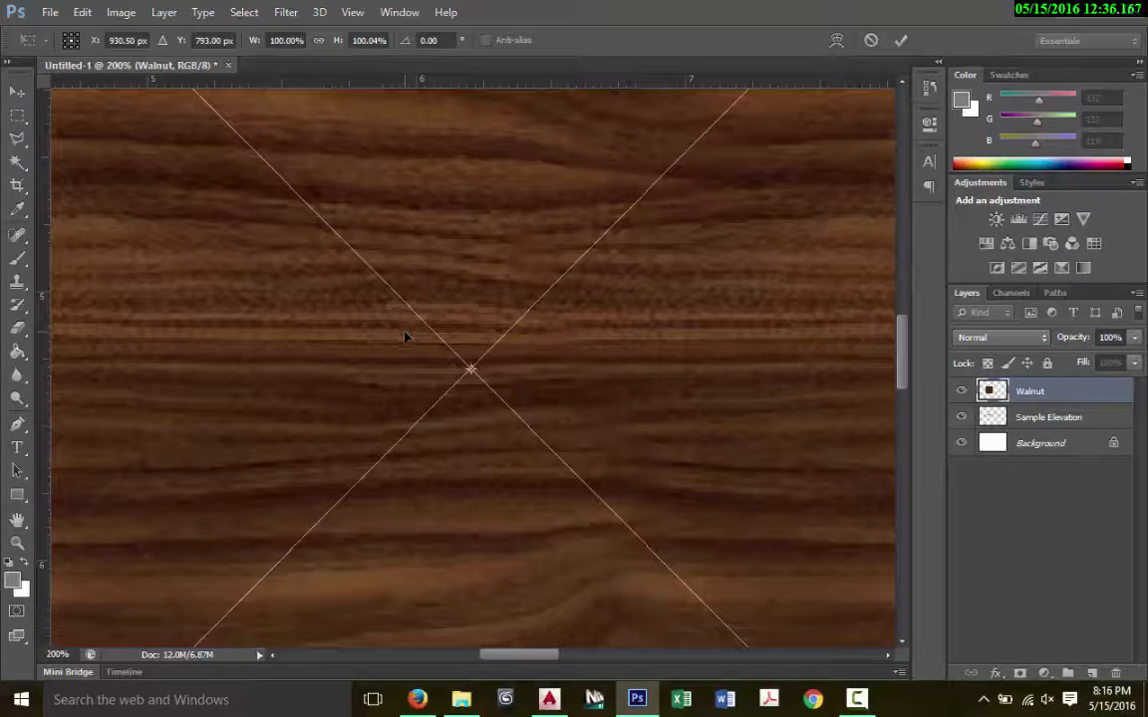
Step: Scale the placed walnut image down to a small swatch of about 17.7% and commit the placement
key(ctrl+minus)
key(ctrl+minus)
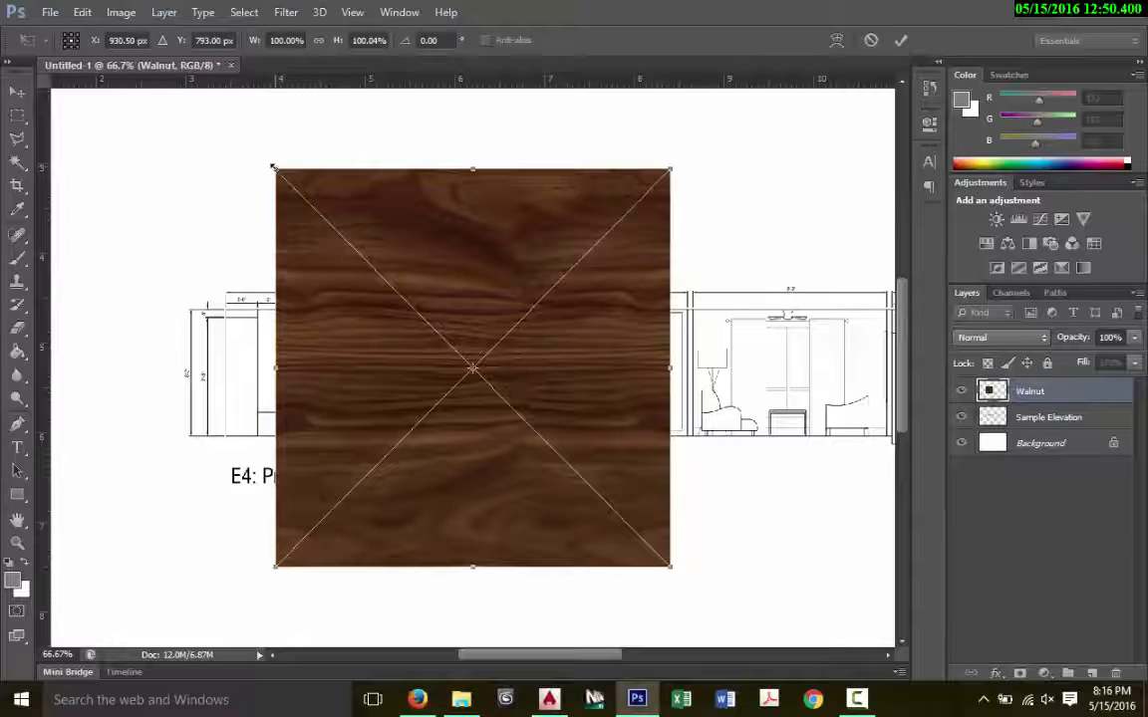
drag(274, 167, 513, 302)
key(ctrl+z)
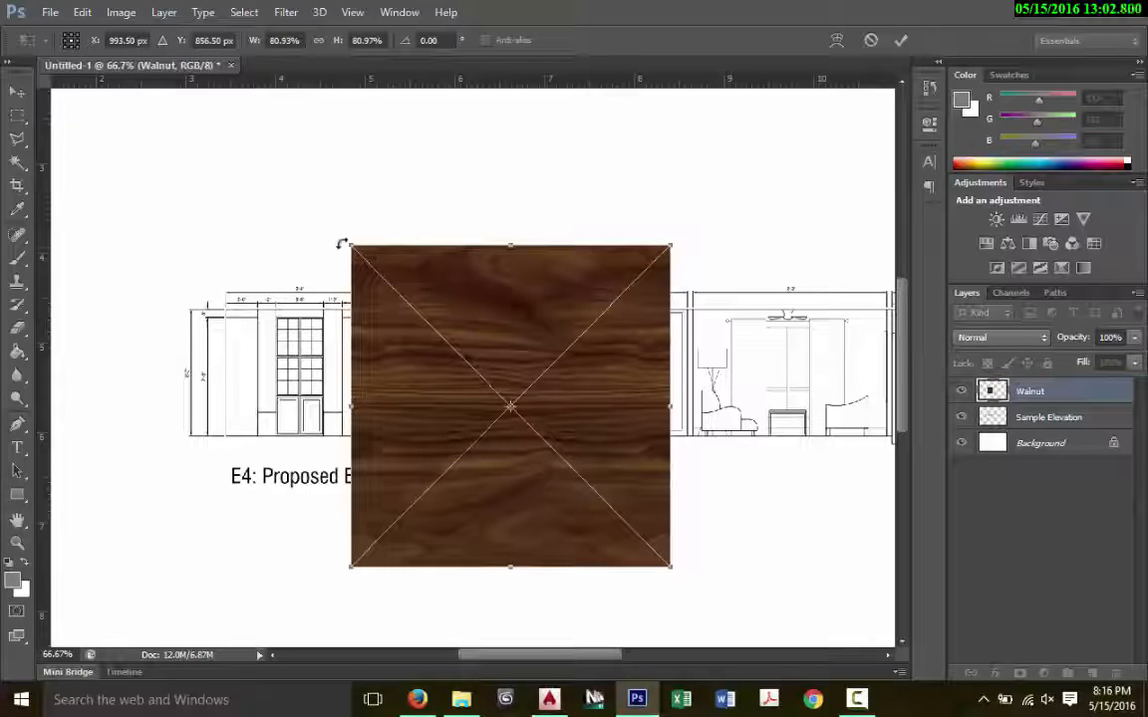
drag(349, 244, 599, 496)
click(901, 44)
key(g)
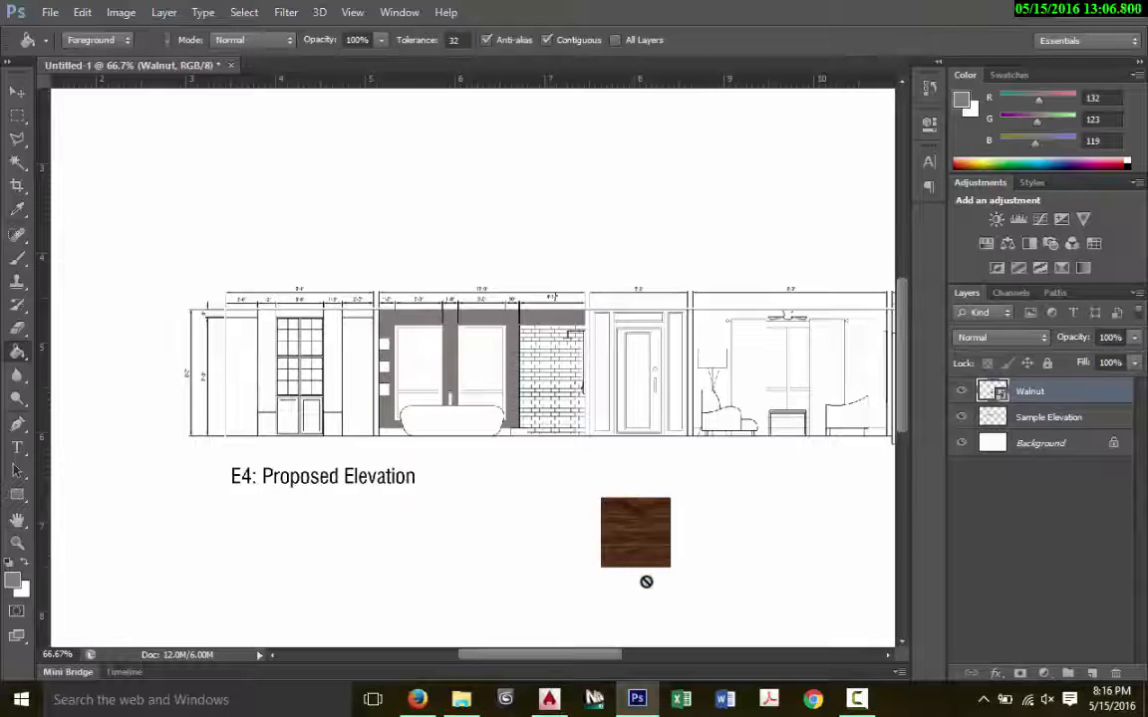
Step: Move the walnut swatch over the upper wall shelf near the bathtub and scale it to about 7.4%
key(v)
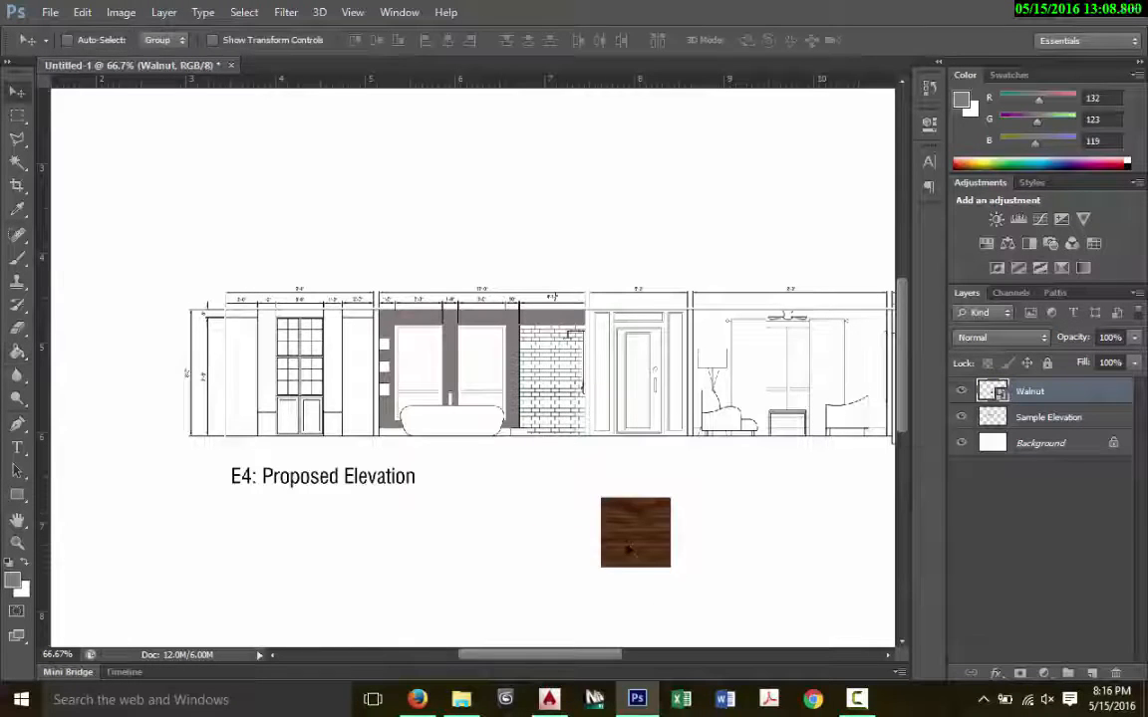
drag(627, 547, 411, 375)
key(ctrl+plus)
key(ctrl+plus)
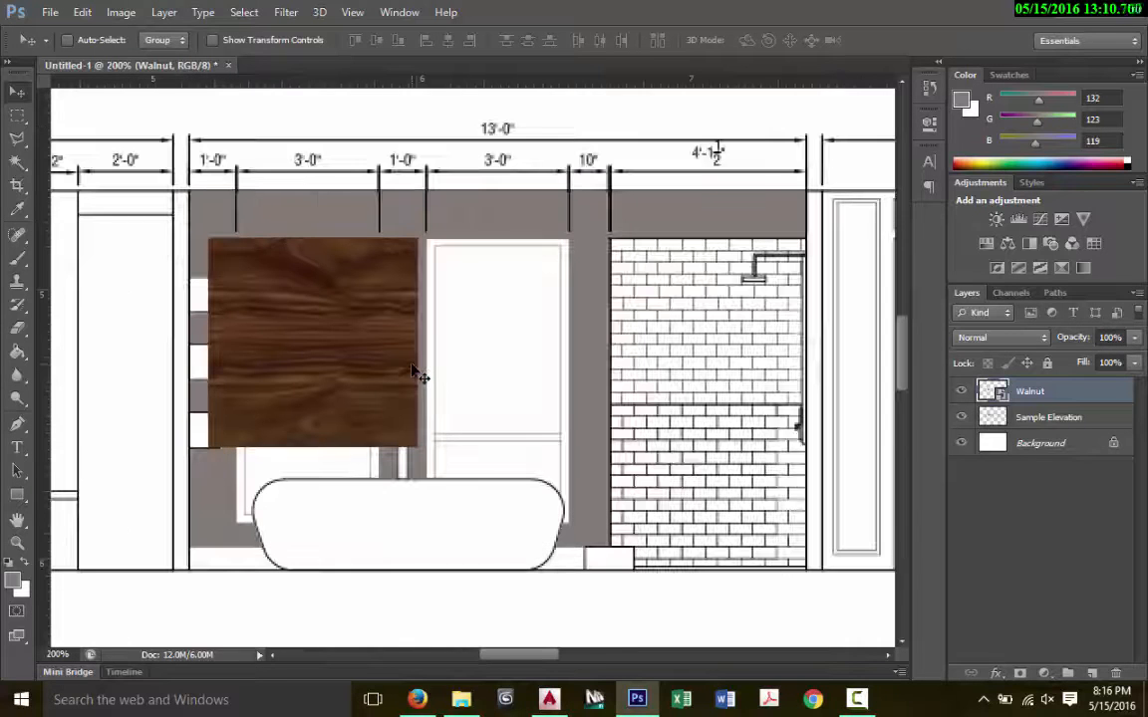
mouse_move(531, 654)
mouse_down()
mouse_move(488, 652)
mouse_move(515, 649)
mouse_up()
key(ctrl+t)
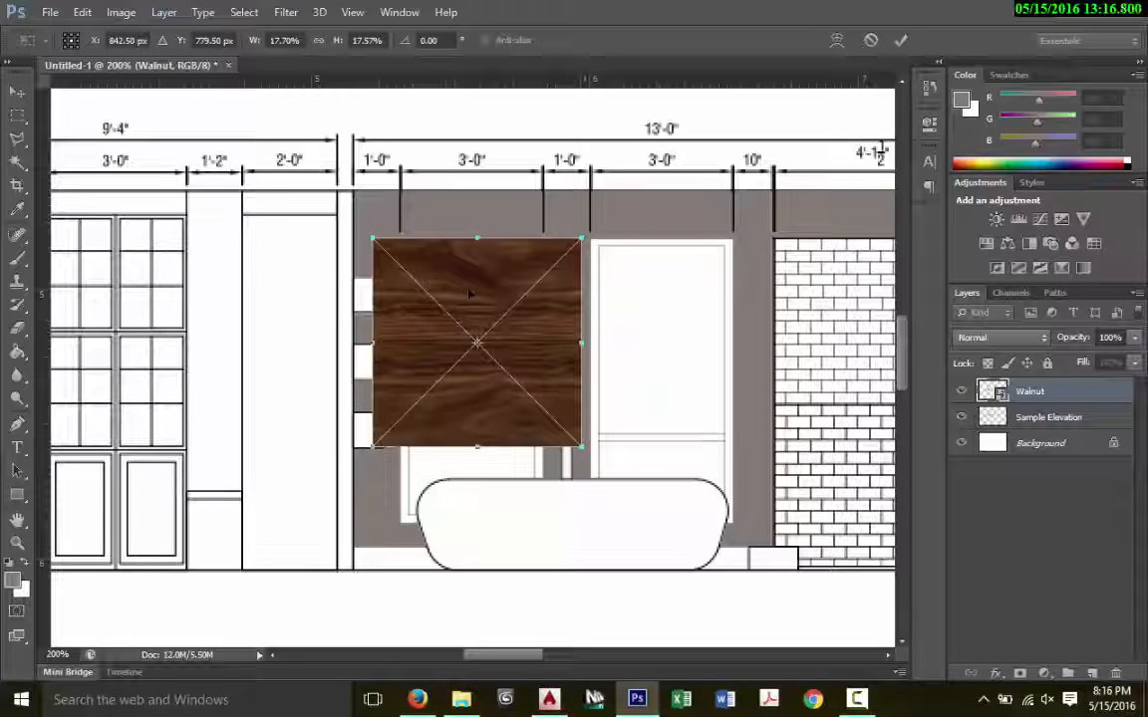
drag(371, 237, 387, 304)
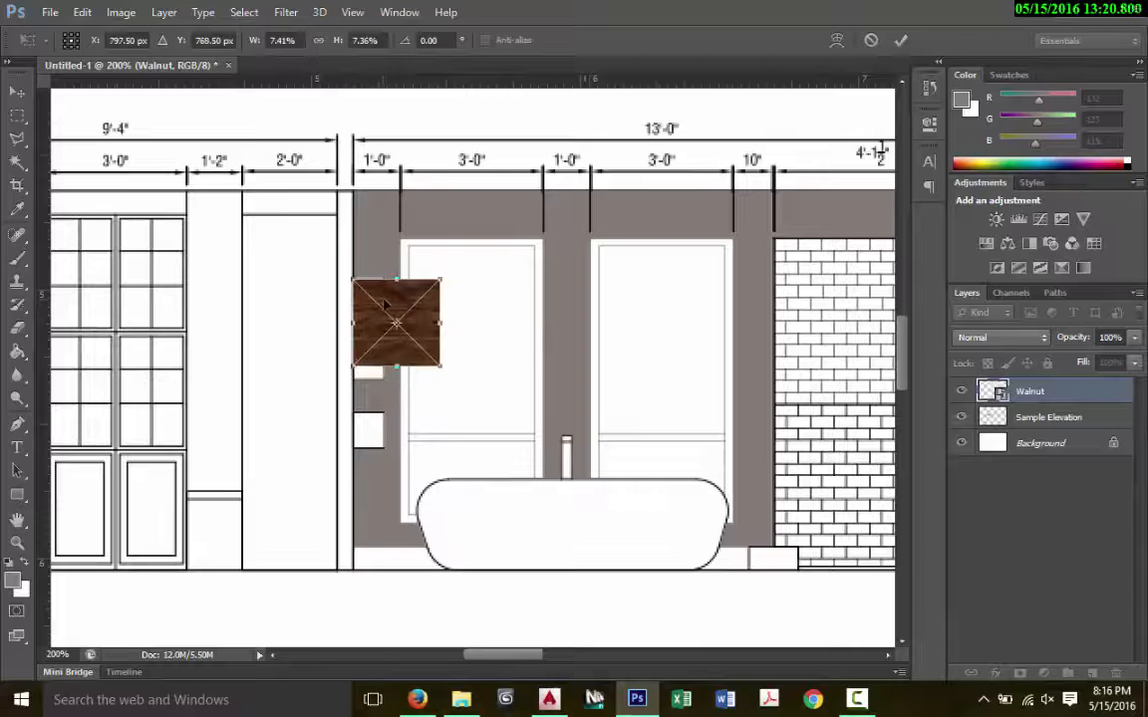
Step: Fit the walnut swatch over the top wall shelf at 2.72% width and 3.30% height, and commit the transform
key(ctrl+plus)
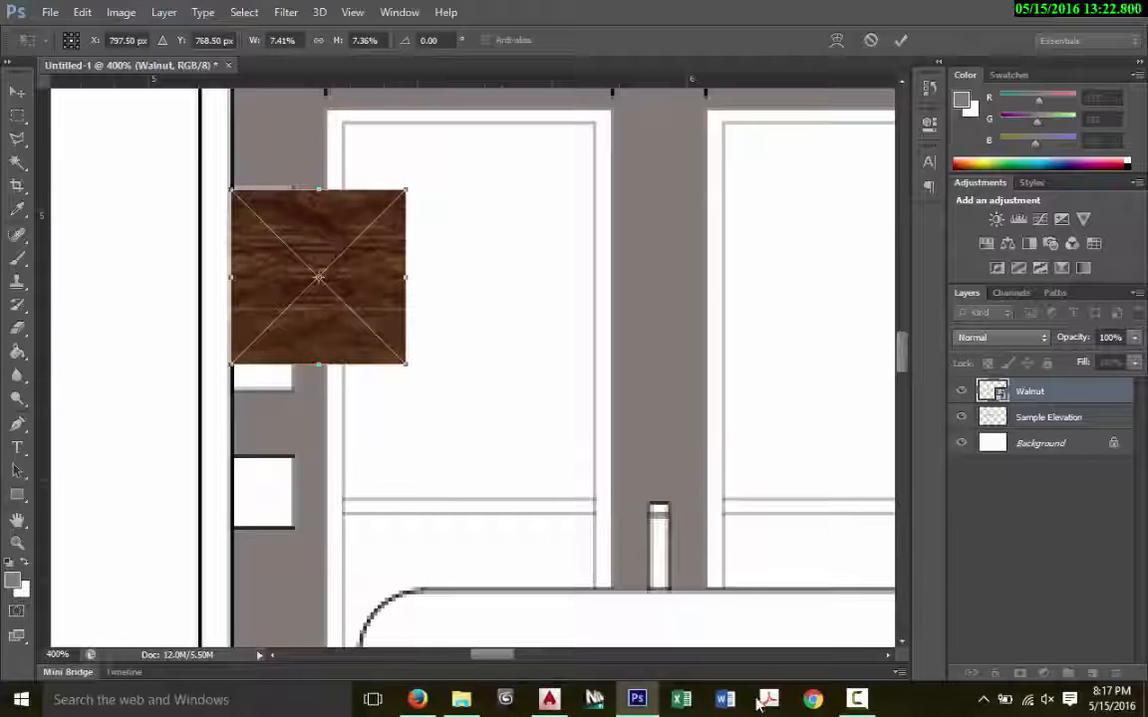
drag(502, 656, 495, 657)
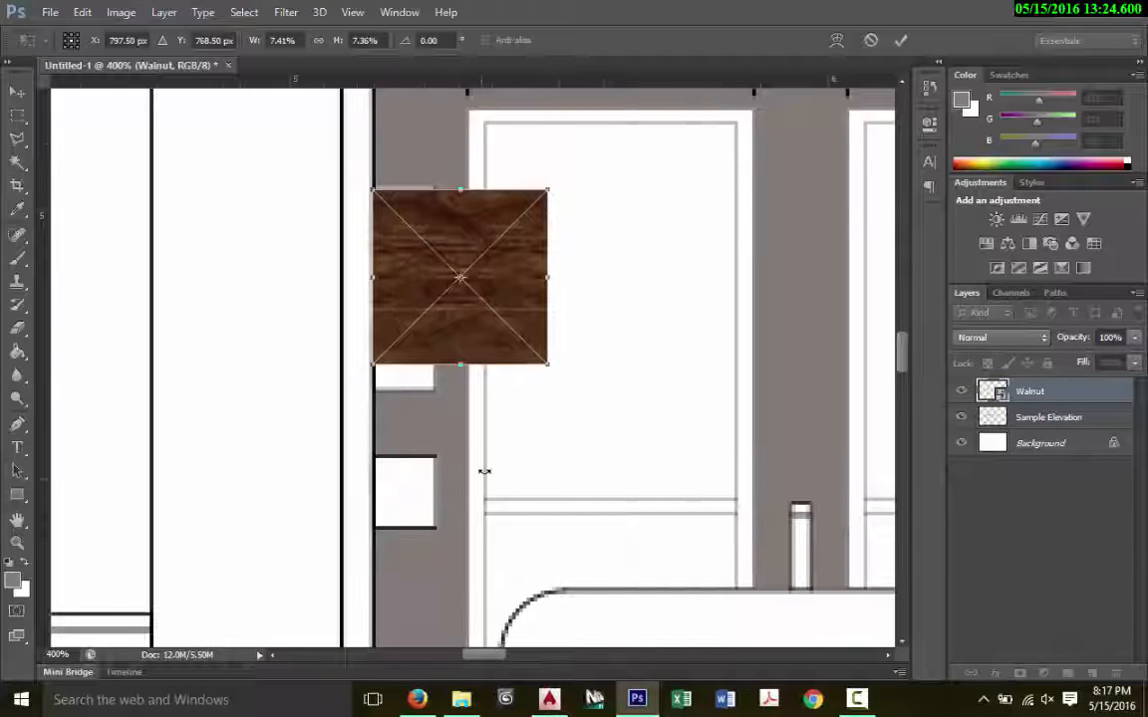
drag(547, 366, 444, 261)
mouse_move(384, 229)
mouse_down()
mouse_move(439, 227)
mouse_move(389, 223)
mouse_up()
drag(412, 266, 412, 262)
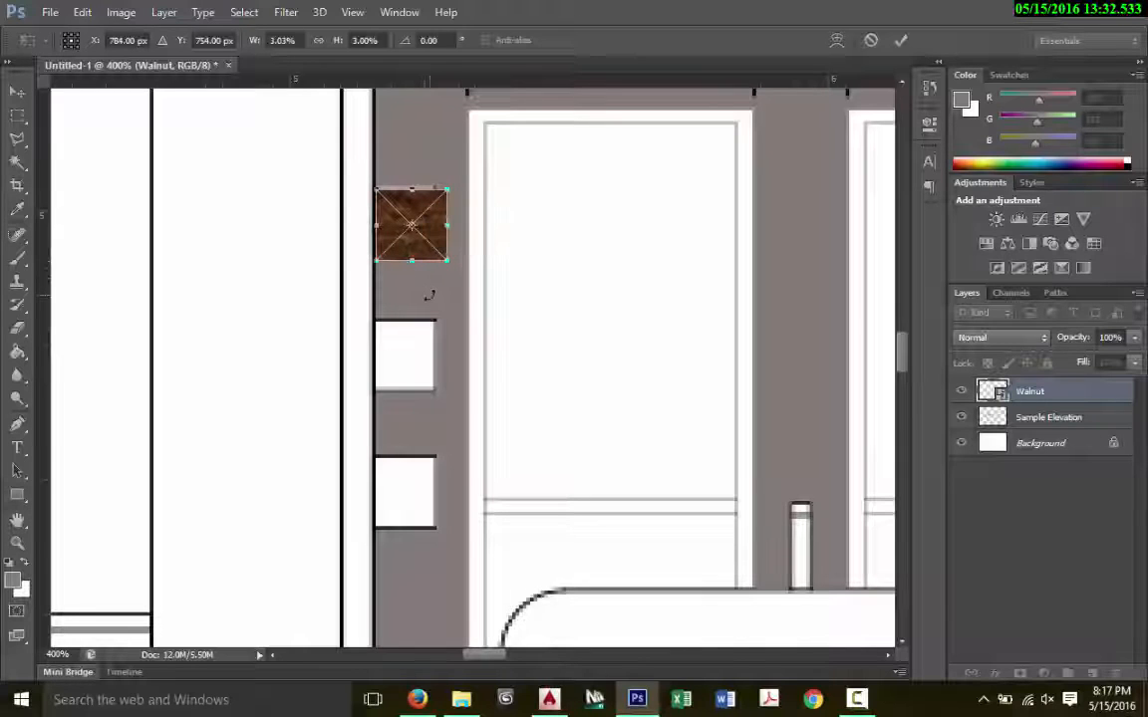
key(Up)
key(Up)
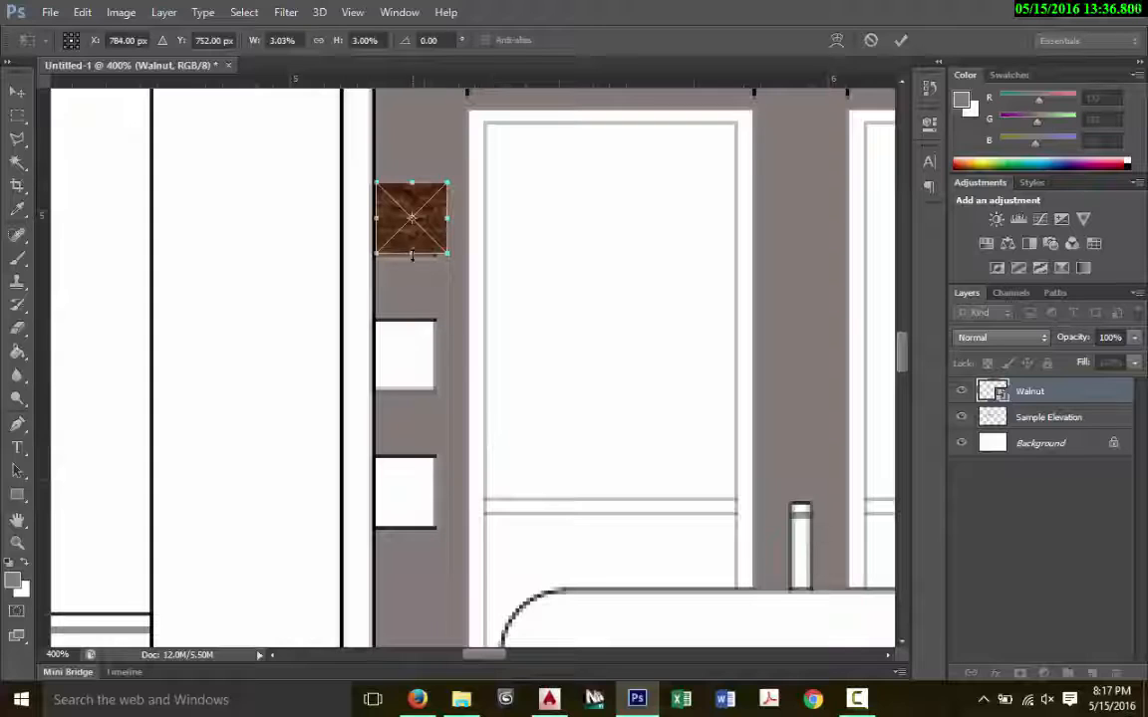
drag(411, 255, 439, 222)
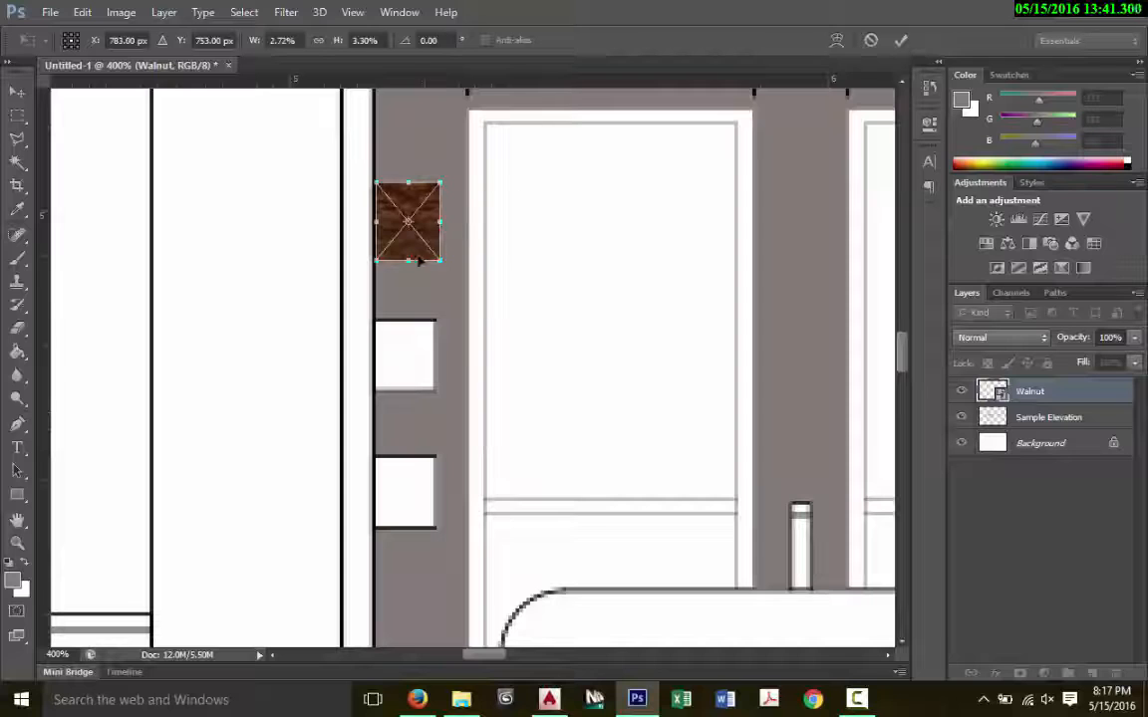
click(900, 39)
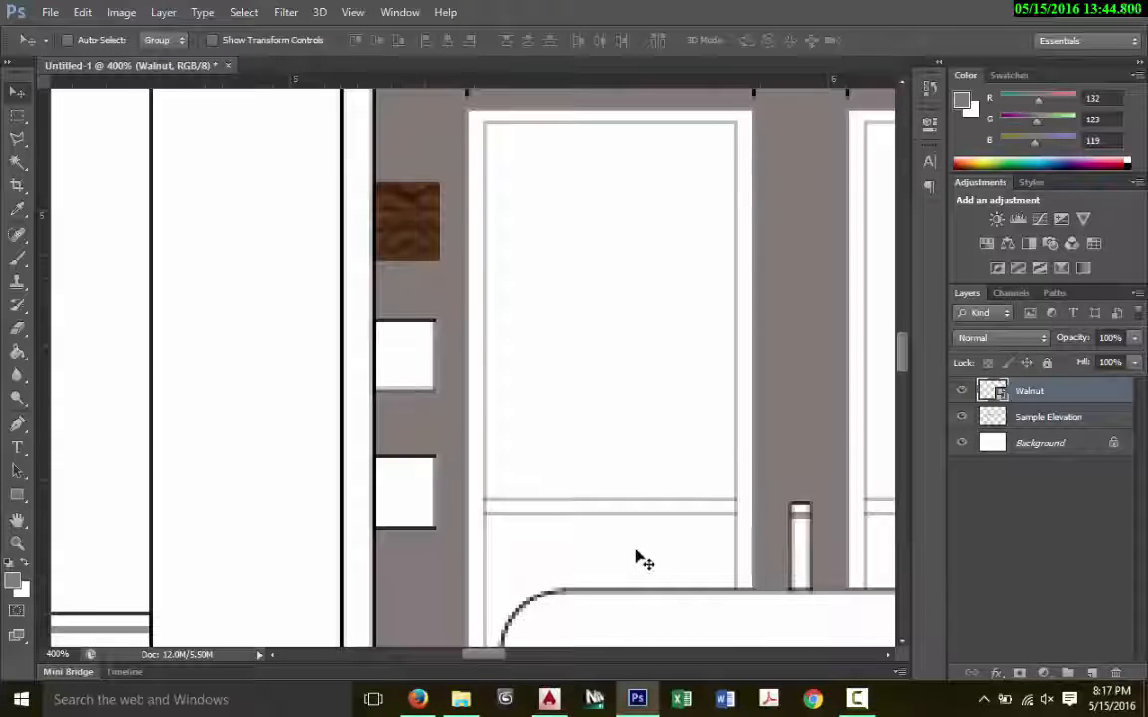
Step: Try nudging the walnut piece sideways by a few pixels on the top shelf and move it back
key(Right)
key(Right)
key(Right)
key(Left)
key(Left)
key(Left)
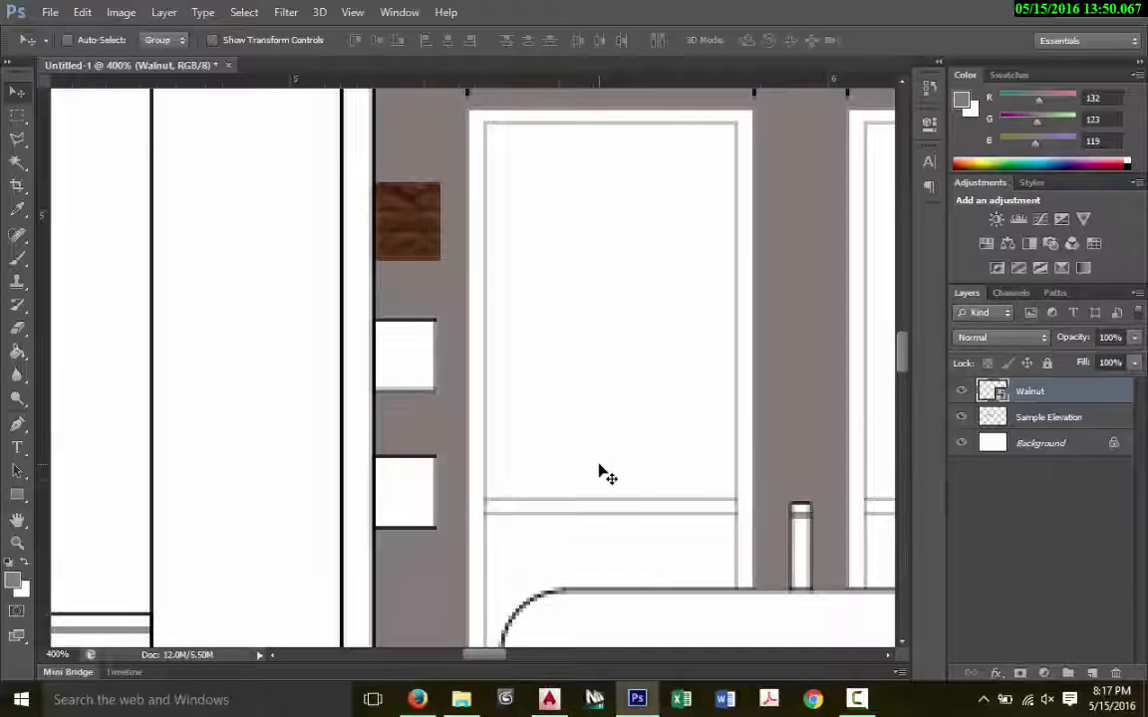
Step: Rename the Walnut layer as Walnut Shelf Top
key(ctrl+minus)
key(ctrl+minus)
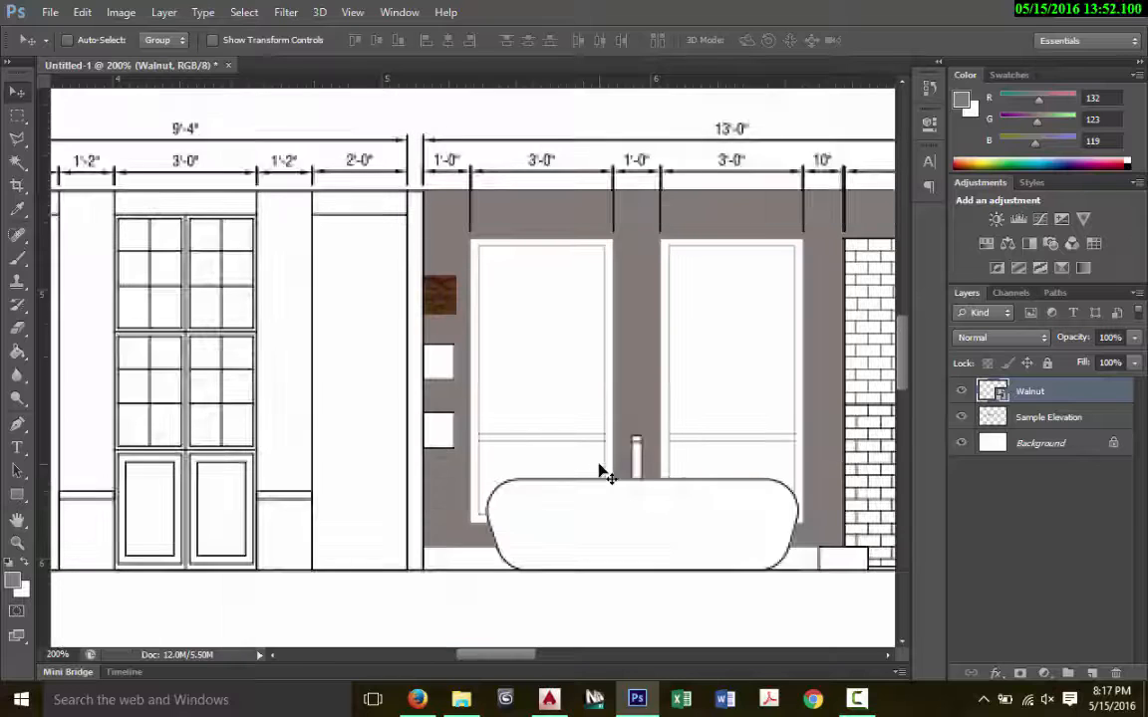
key(ctrl+minus)
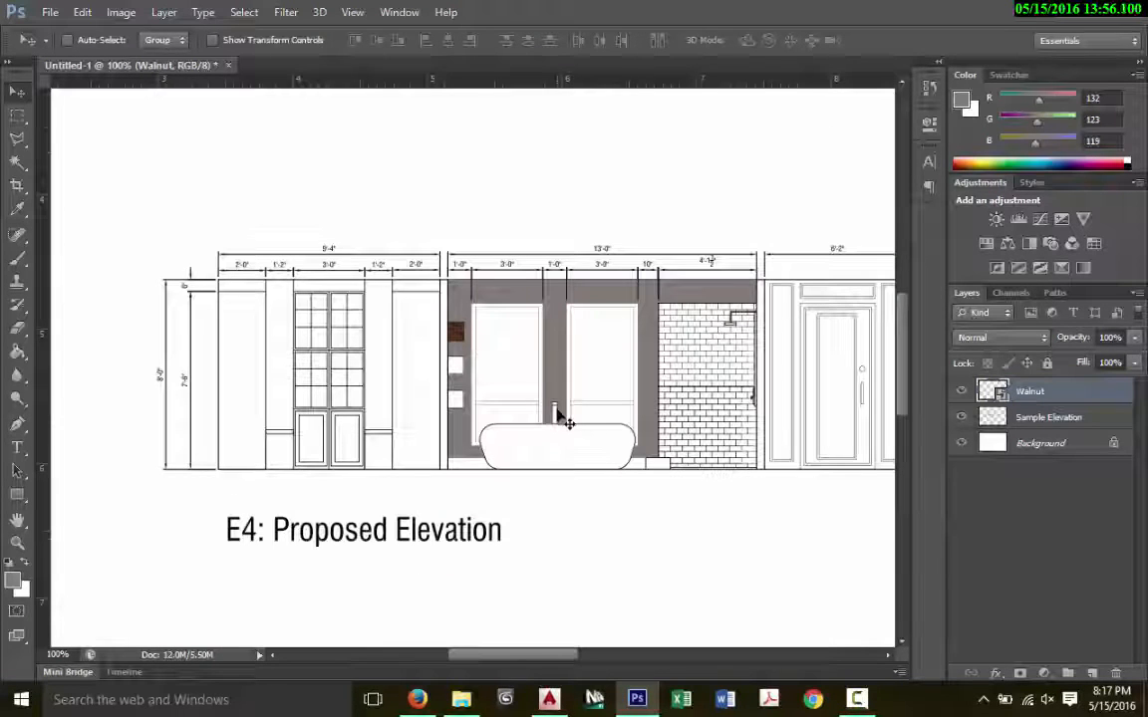
key(ctrl+plus)
key(ctrl+plus)
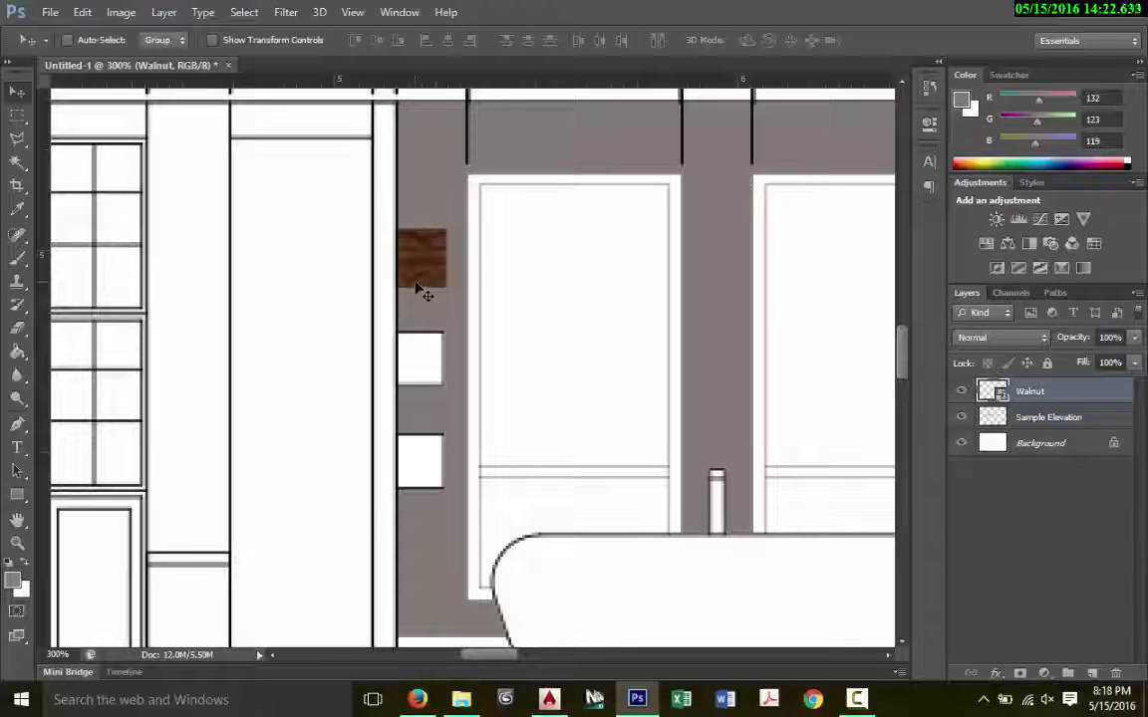
double_click(1032, 392)
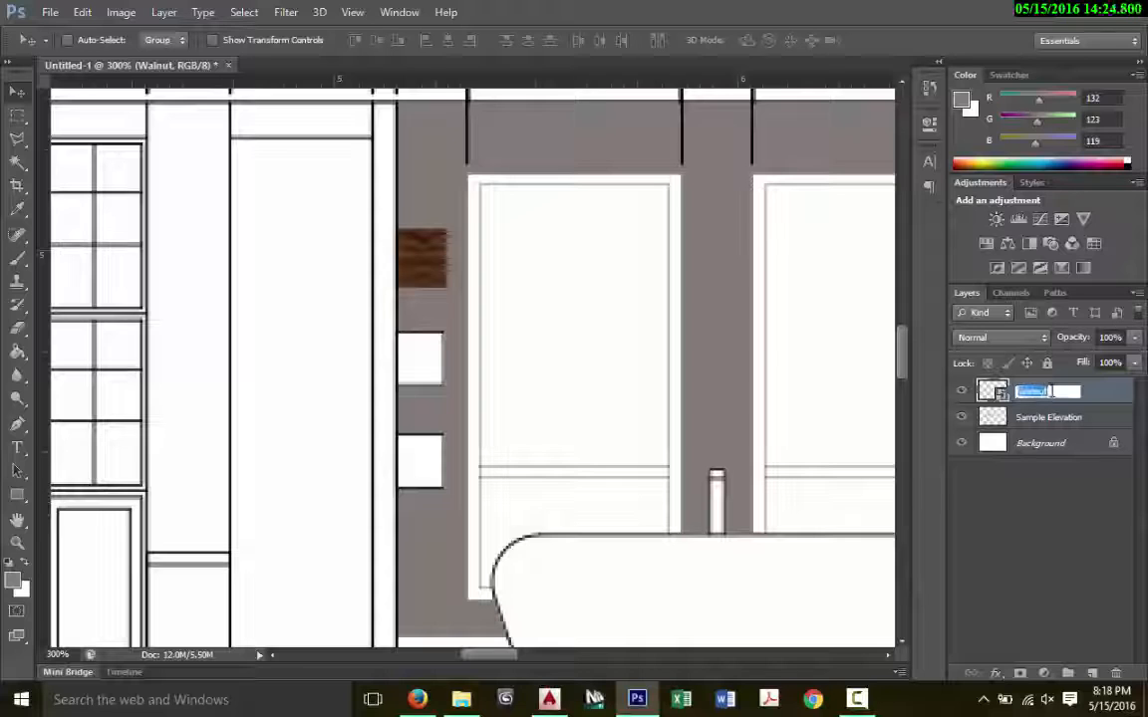
click(1056, 390)
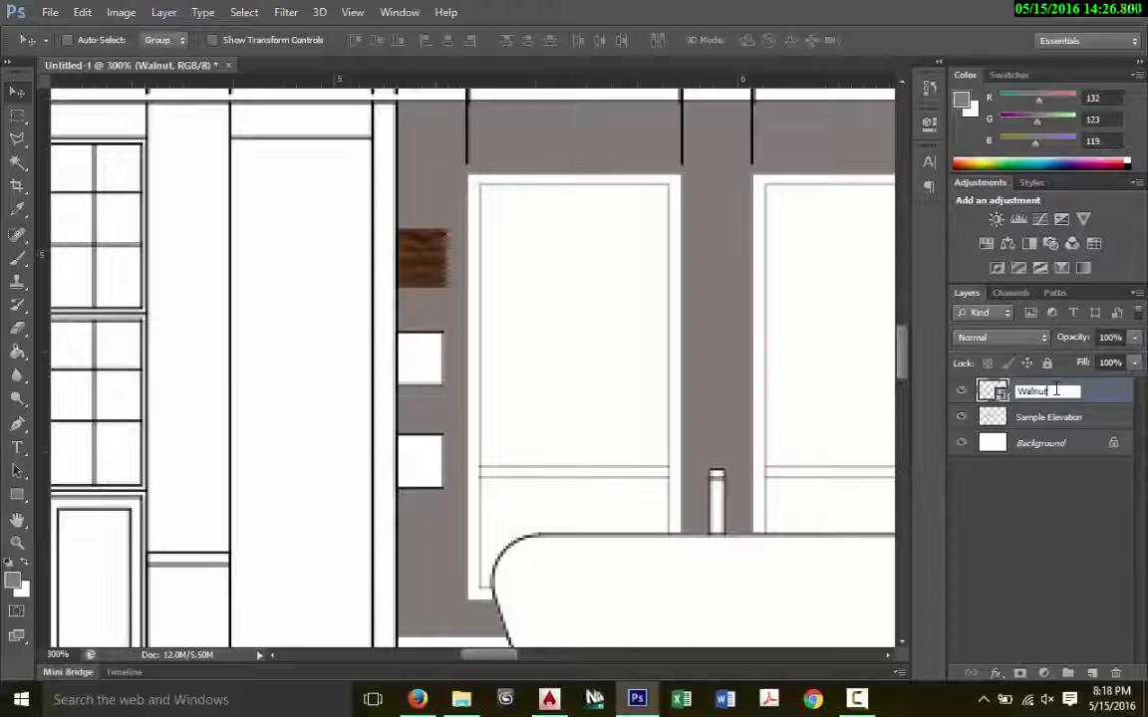
text(Shelf Top)
key(Return)
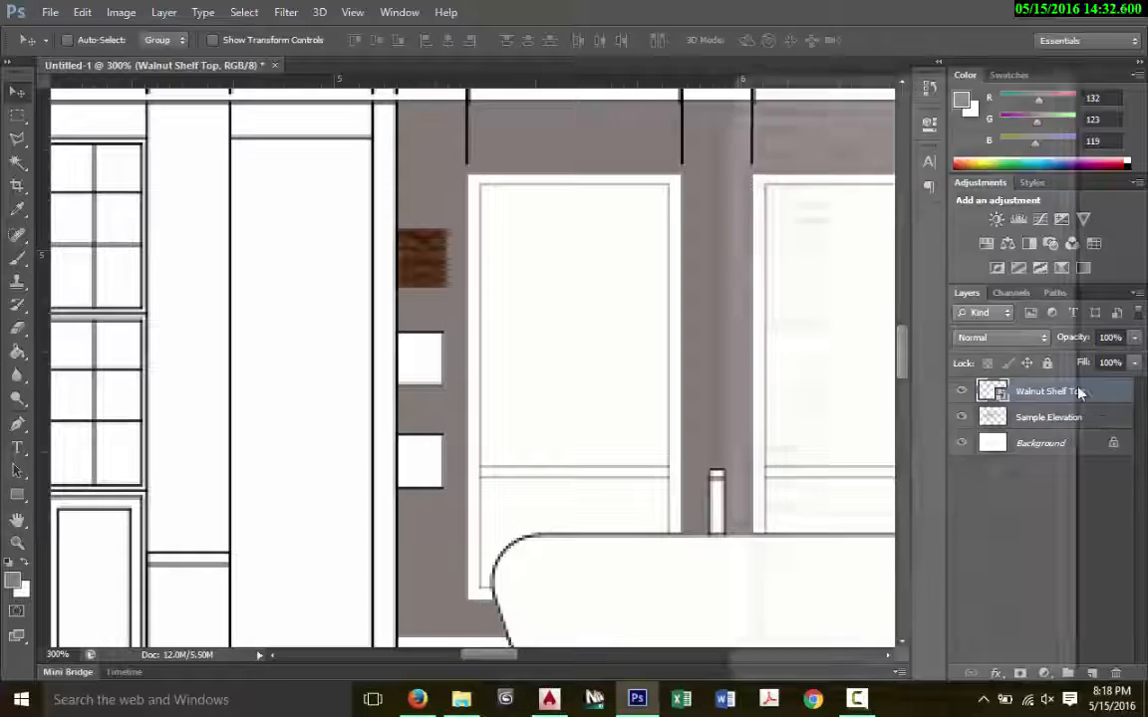
Step: Rasterize the Walnut Shelf Top layer
right_click(1091, 393)
click(794, 246)
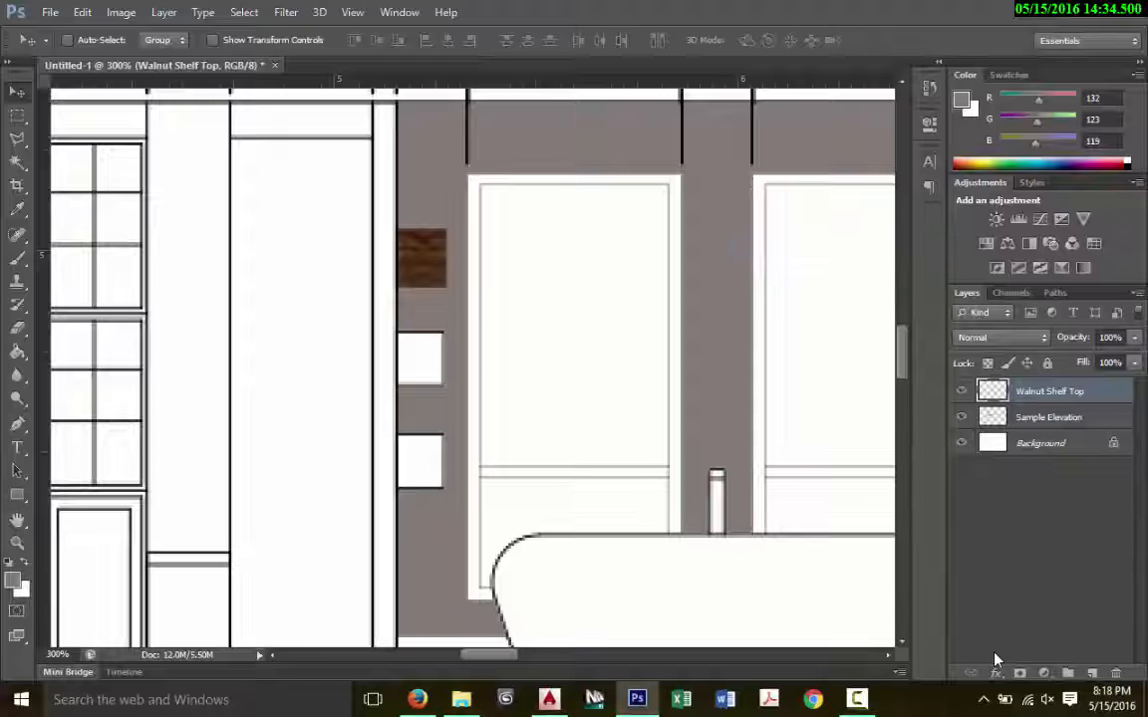
Step: Duplicate the Walnut Shelf Top layer as Walnut Shelf Middle and move the copy down over the middle wall shelf
right_click(1042, 394)
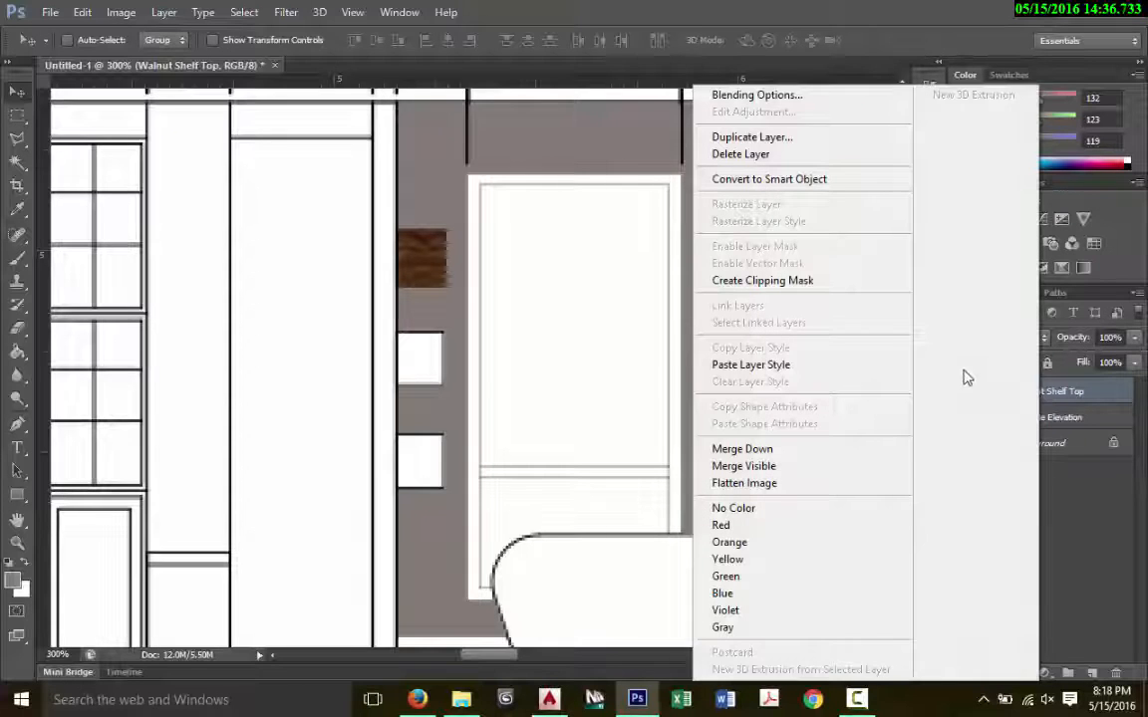
click(783, 139)
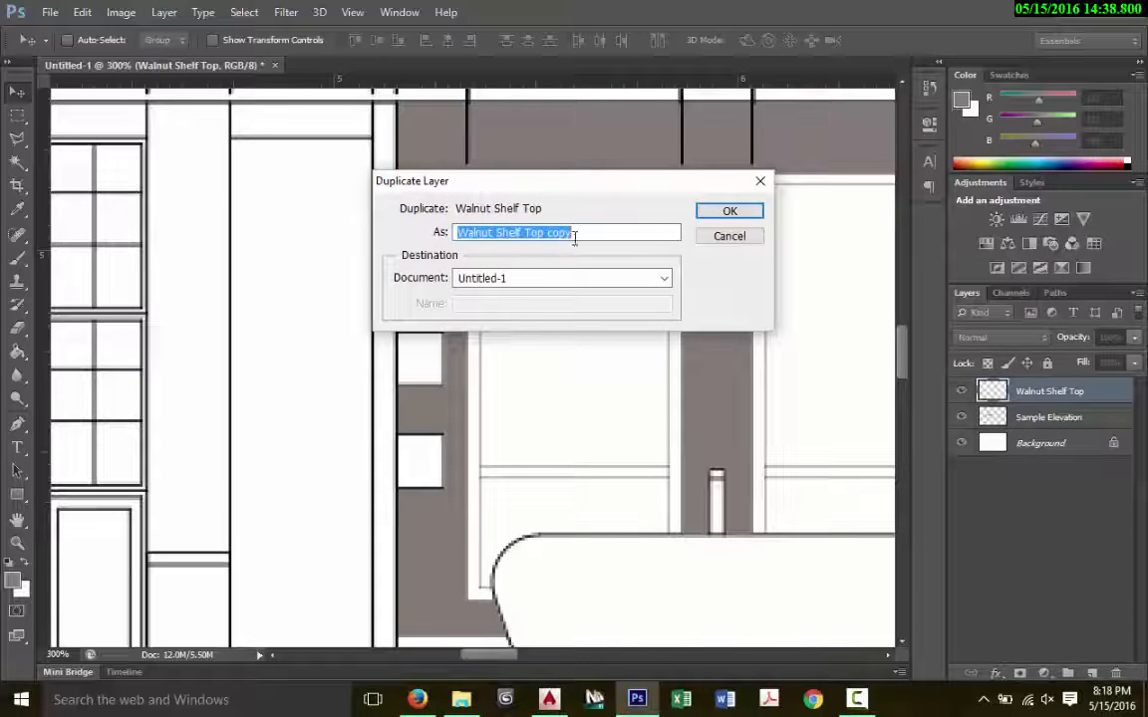
text(Walnut S)
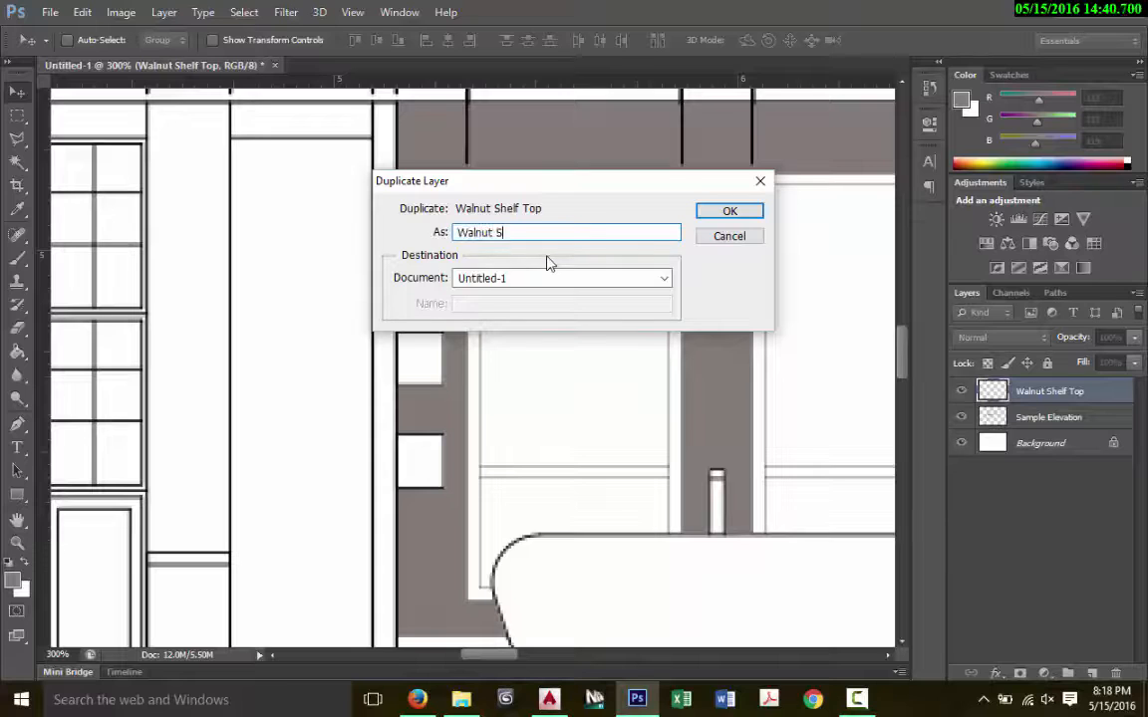
text(helf Mid)
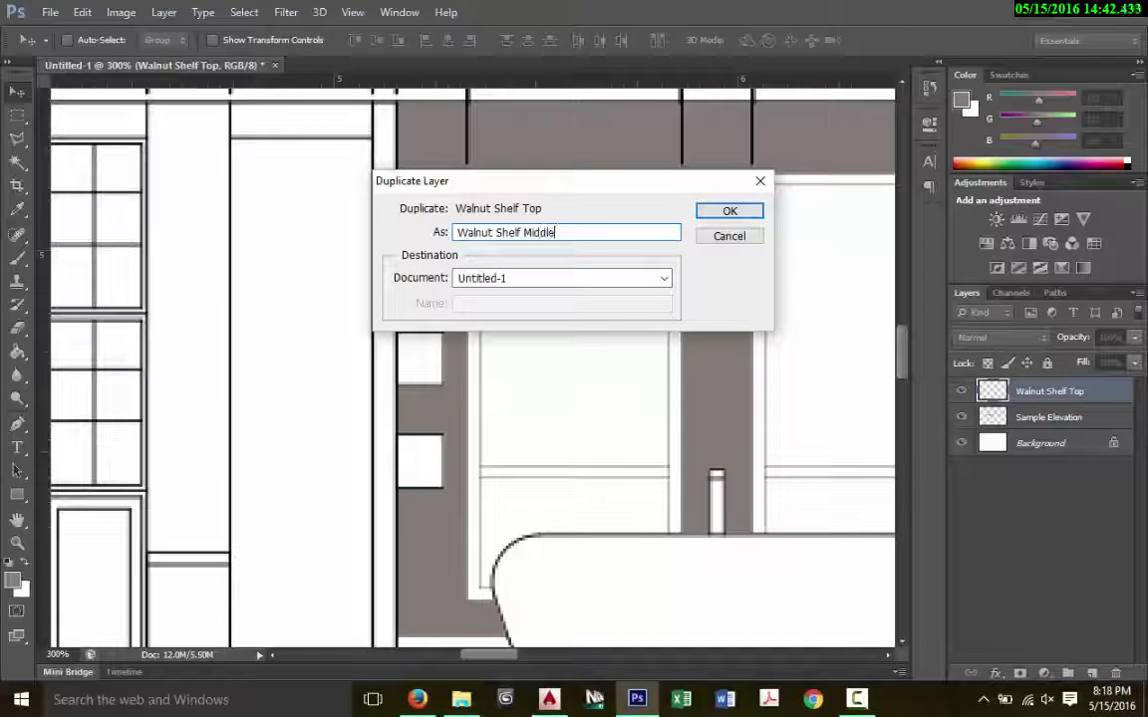
text(dle)
key(Return)
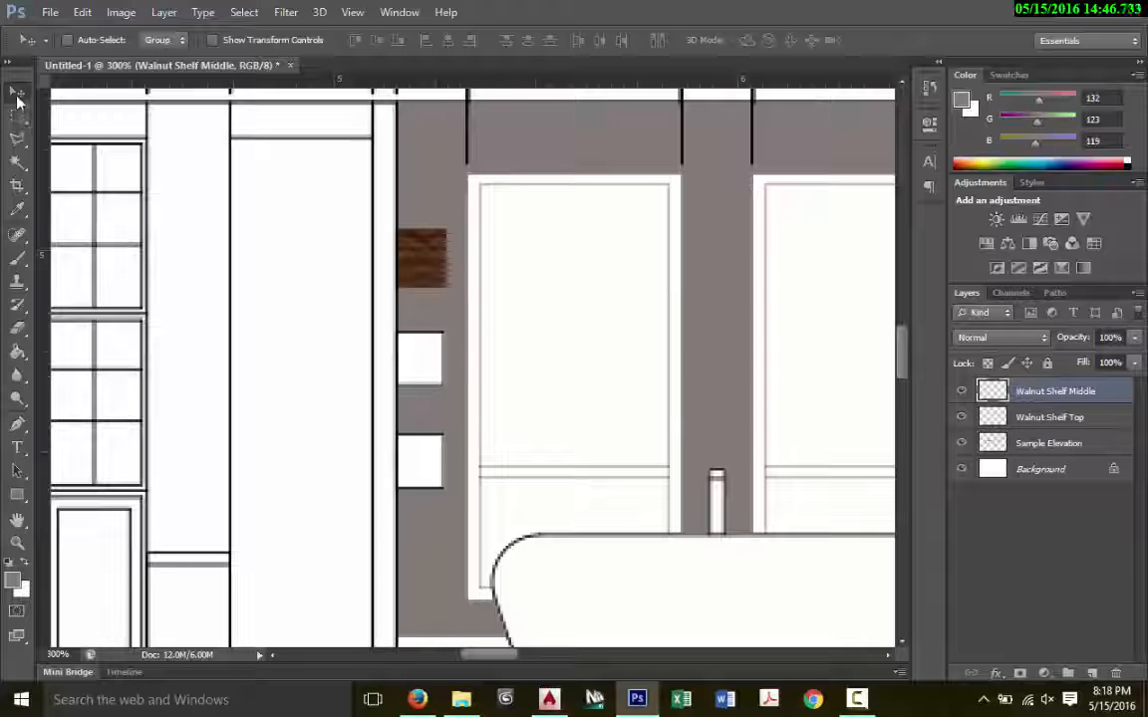
drag(412, 274, 411, 375)
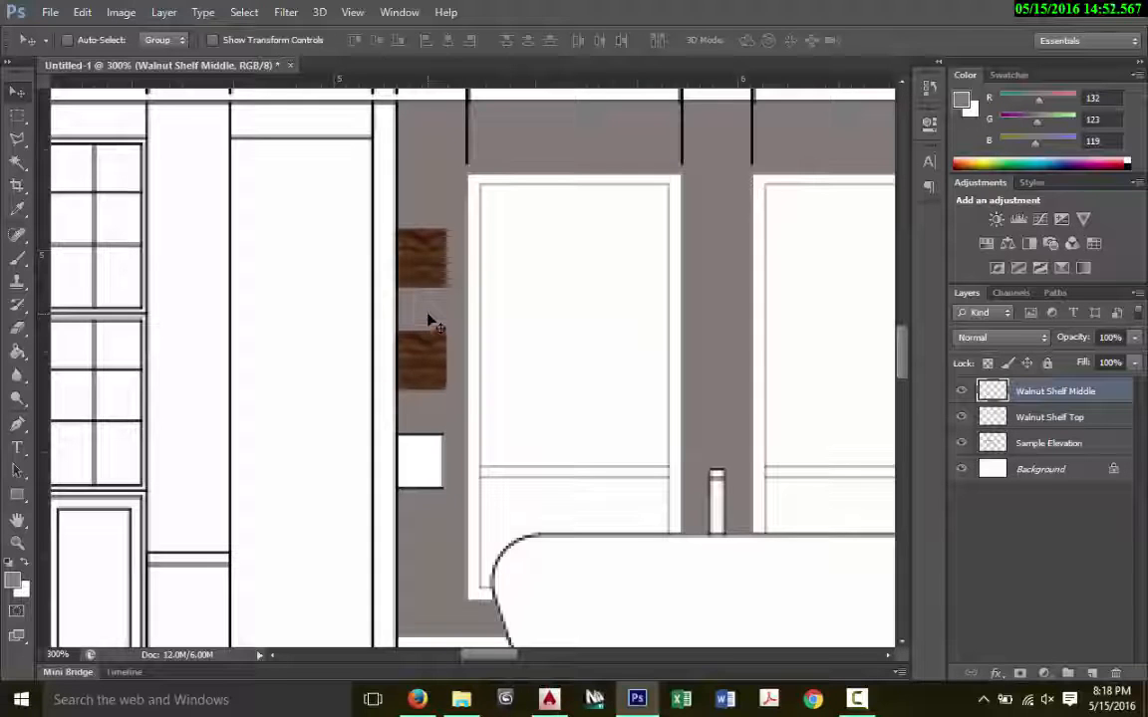
Step: Duplicate the Walnut Shelf Middle layer as Walnut Shelf Bottom and move the copy over the lowest wall shelf
right_click(1062, 395)
click(797, 135)
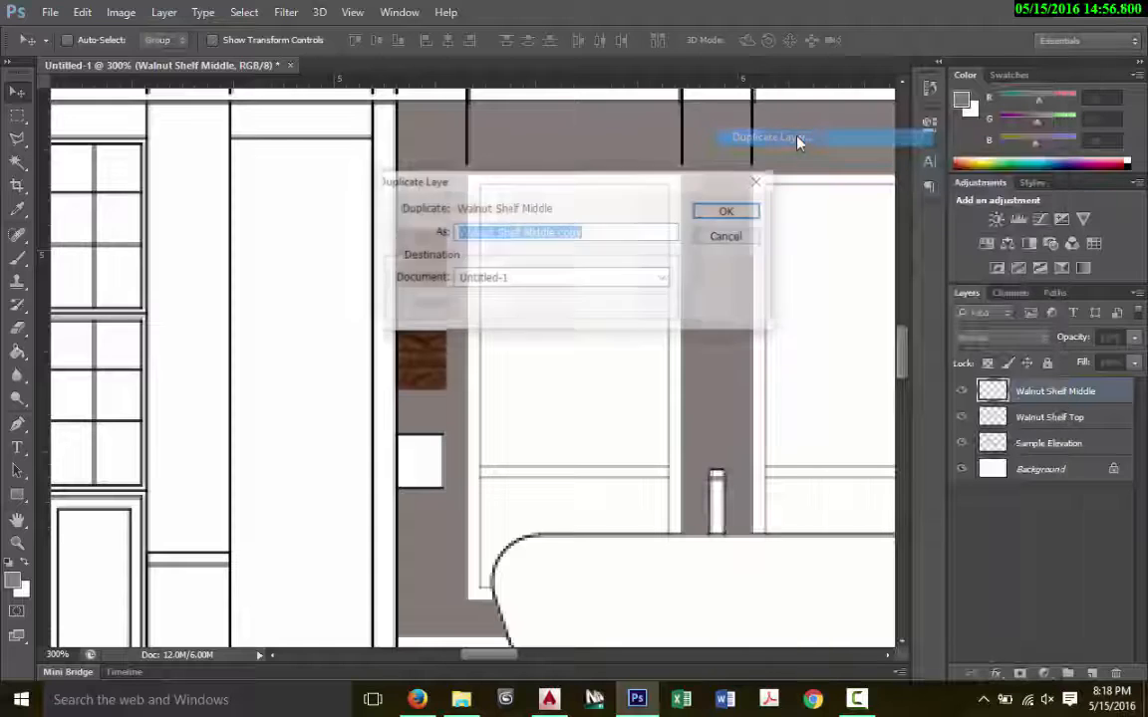
text(Walnut Shelf Bottom)
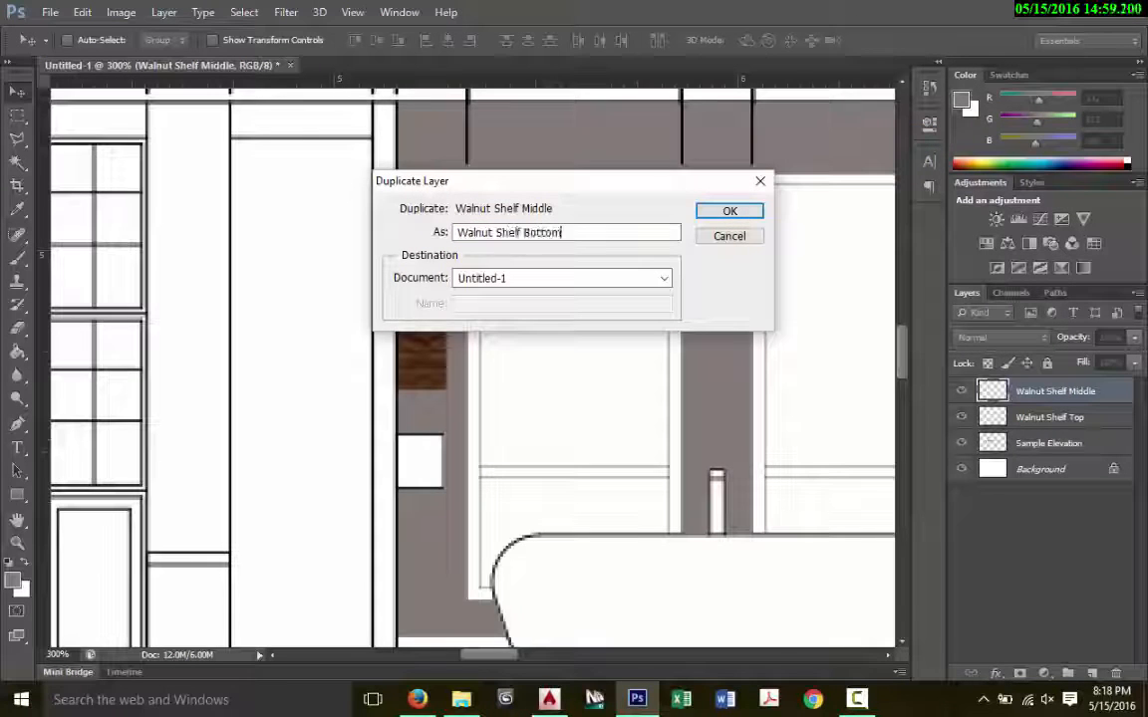
key(Return)
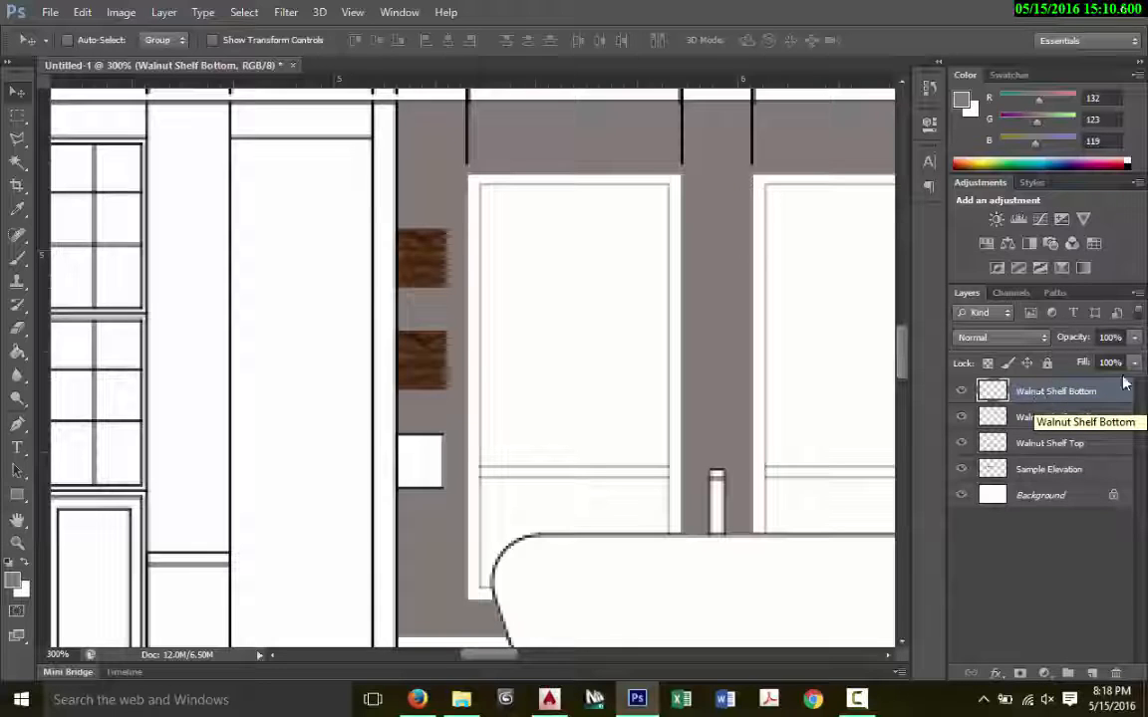
drag(439, 350, 437, 451)
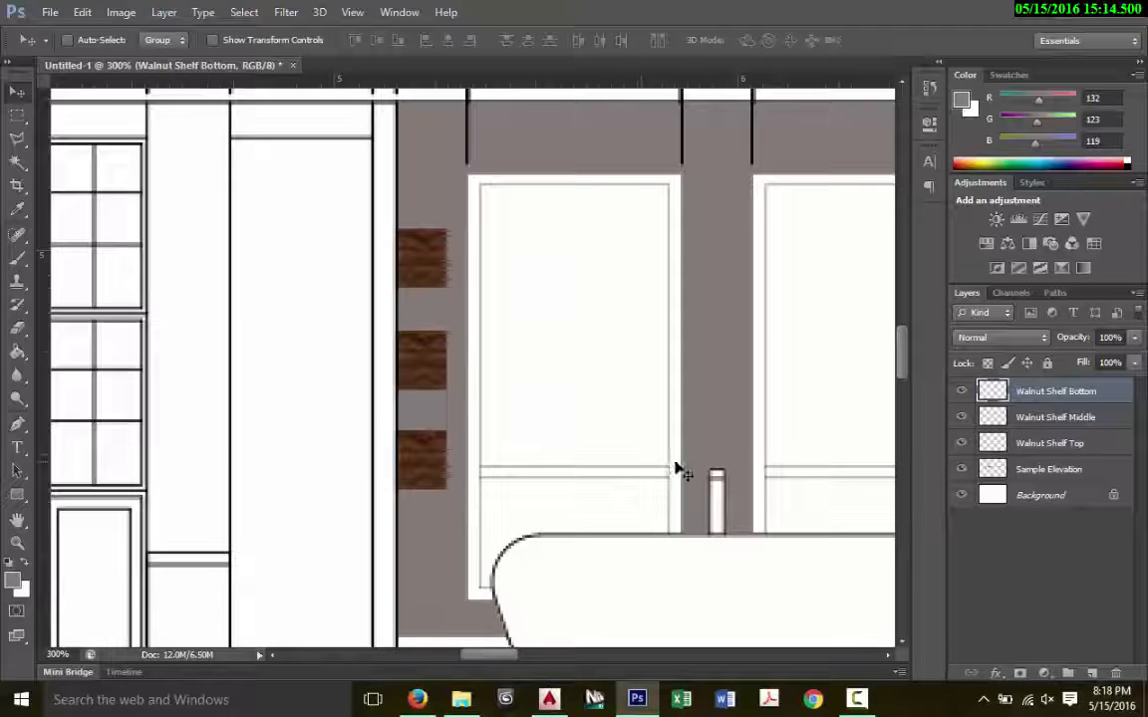
Step: Add a Drop Shadow layer style to the Walnut Shelf Top layer
scroll(675, 462, up, 1)
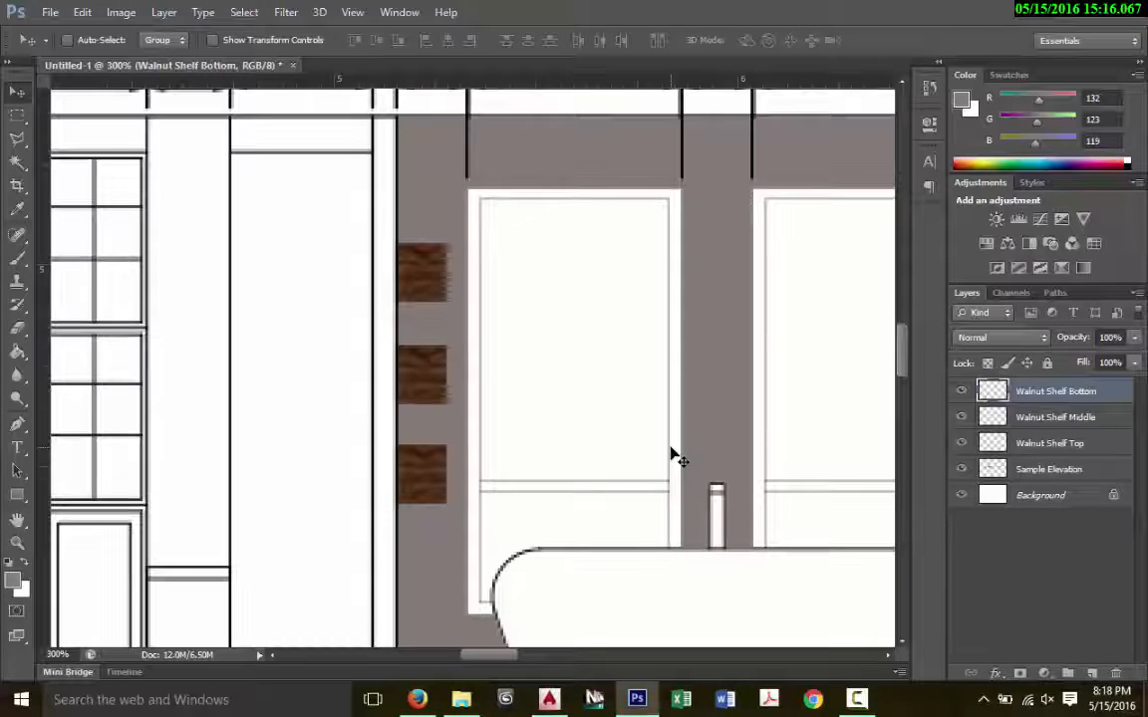
key(ctrl+minus)
key(ctrl+minus)
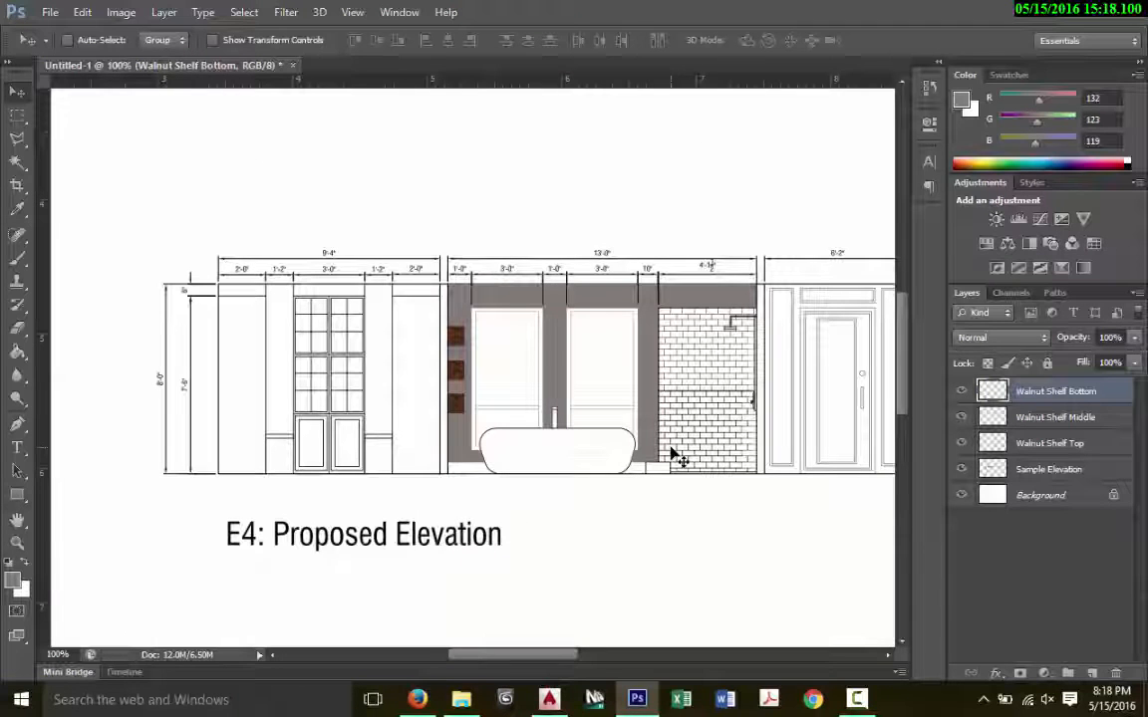
key(ctrl+plus)
key(ctrl+plus)
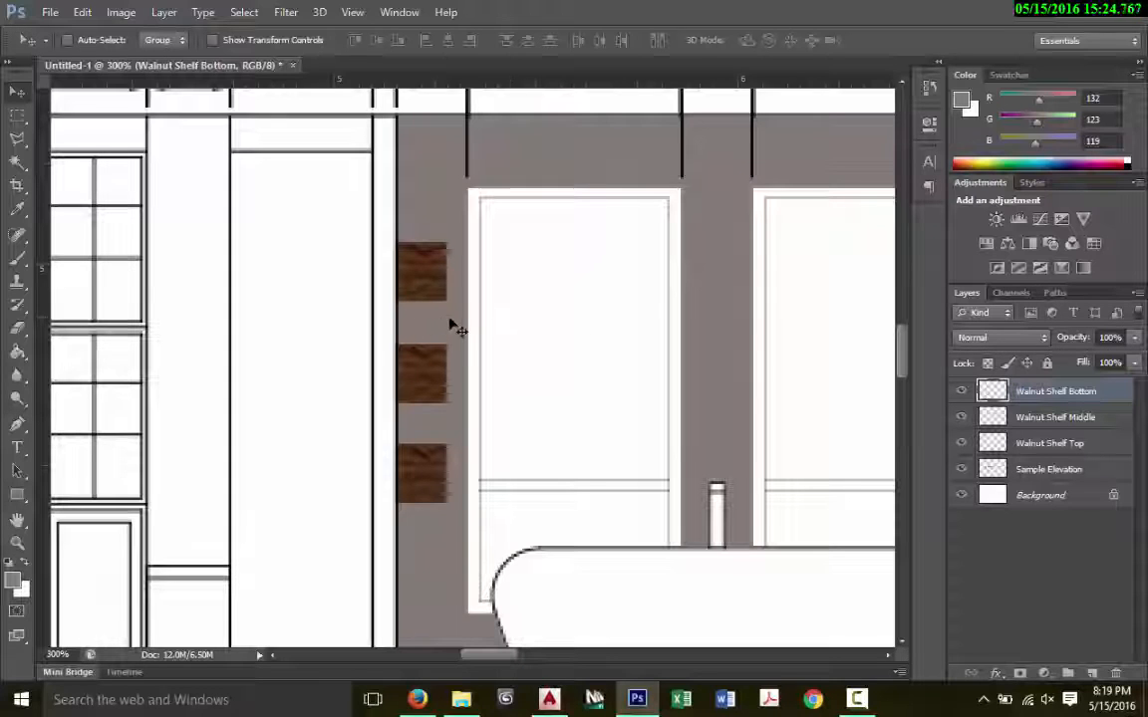
click(1052, 443)
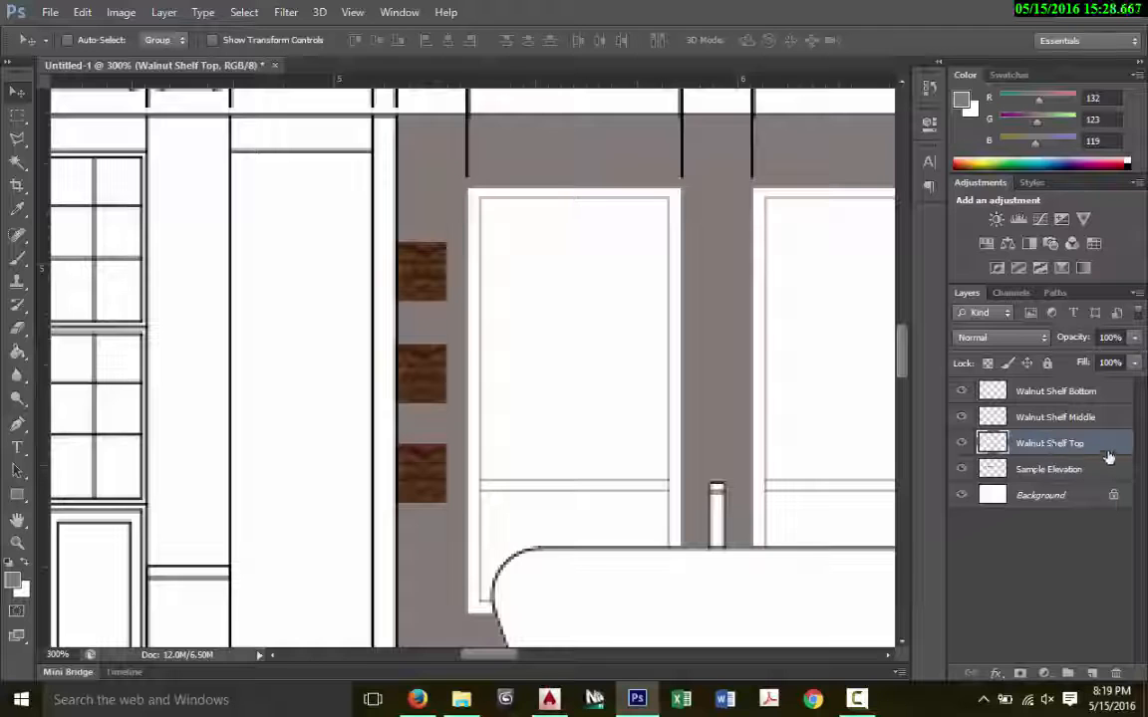
click(120, 12)
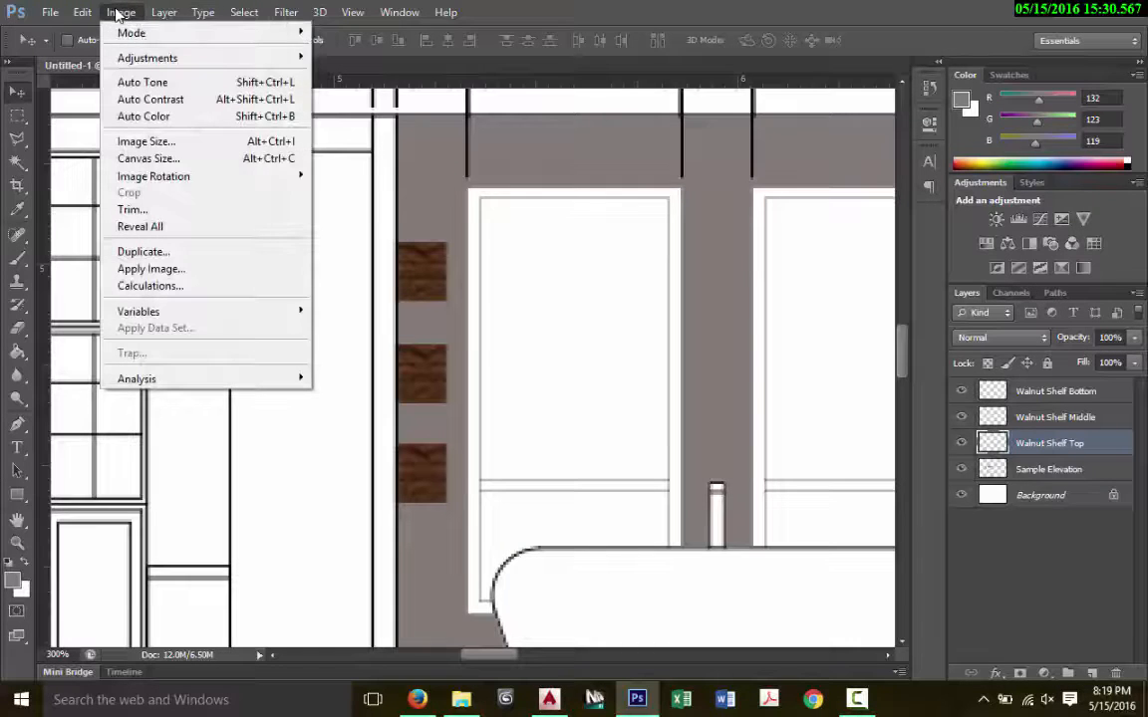
mouse_move(146, 60)
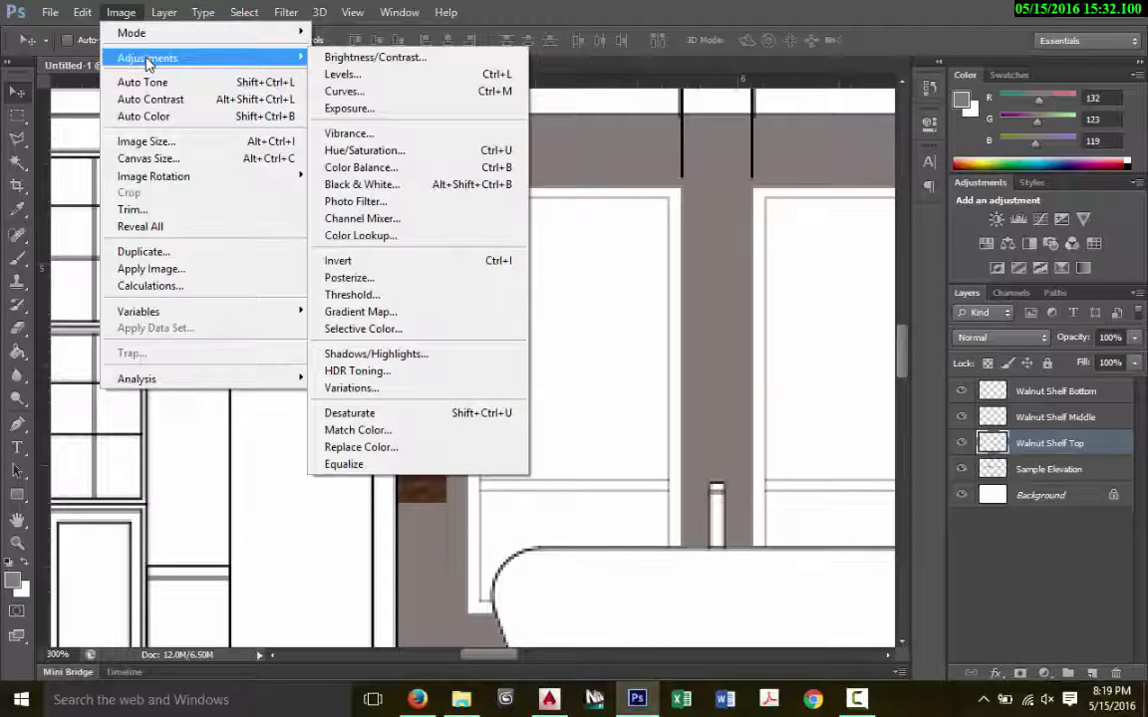
mouse_move(187, 113)
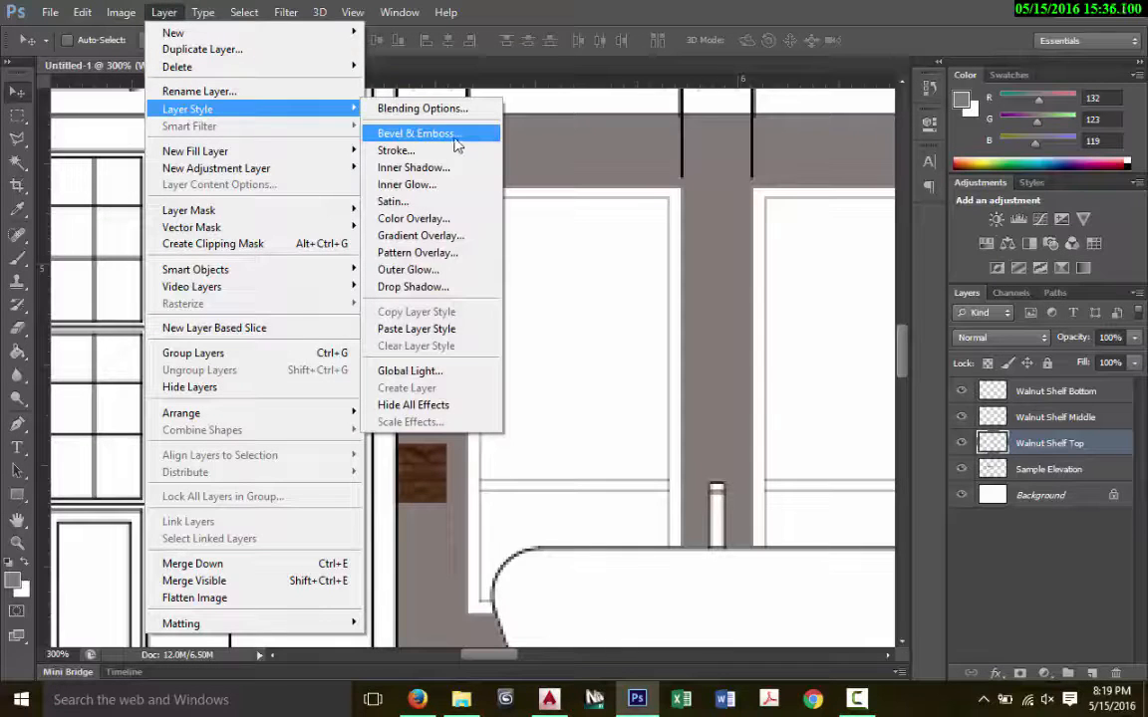
click(416, 287)
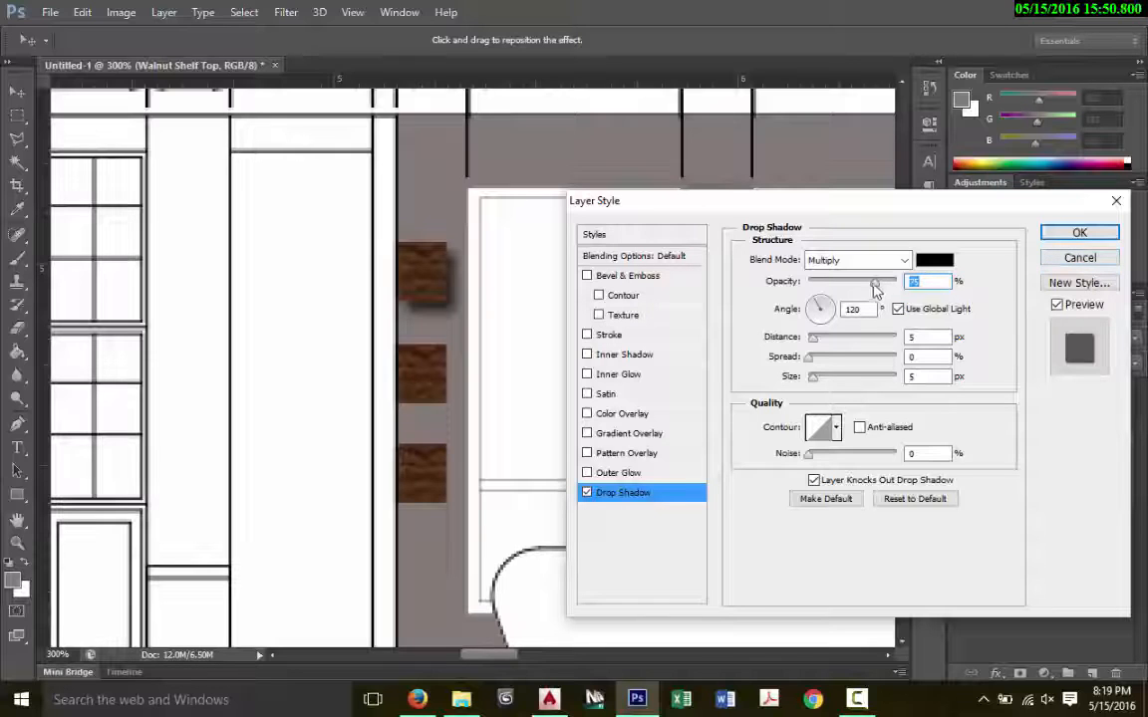
Step: Set the drop shadow to 60% opacity with 5 px distance and 5 px size, disable global light, and apply the style
drag(877, 289, 855, 297)
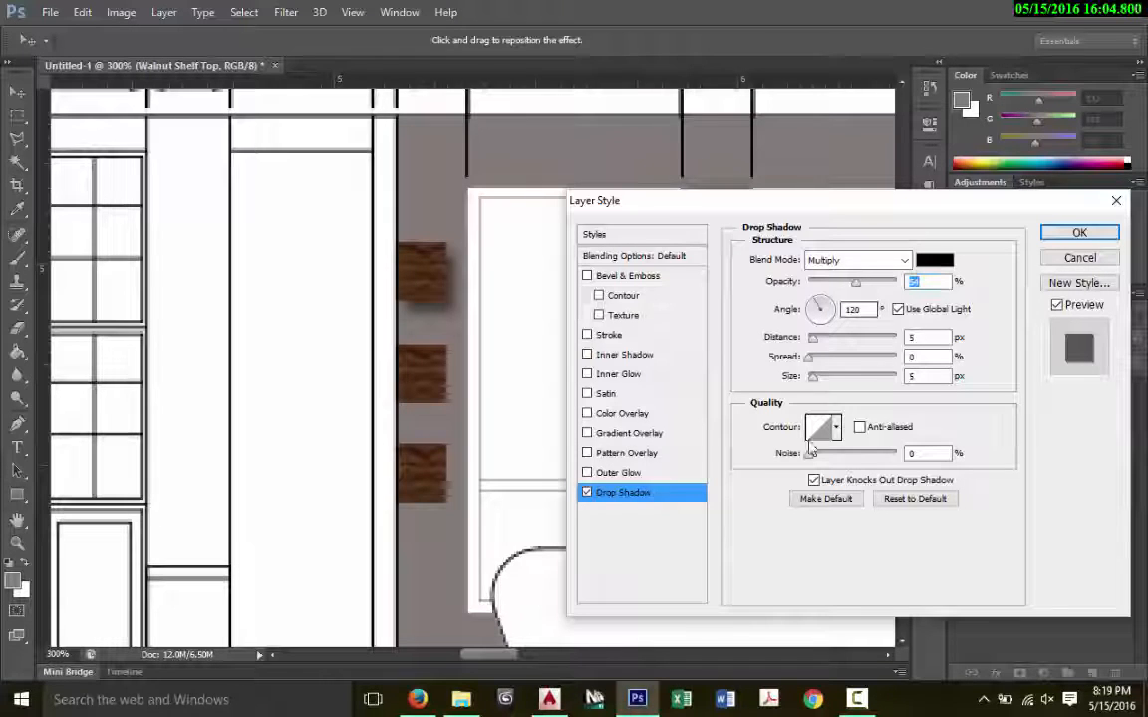
drag(814, 337, 839, 361)
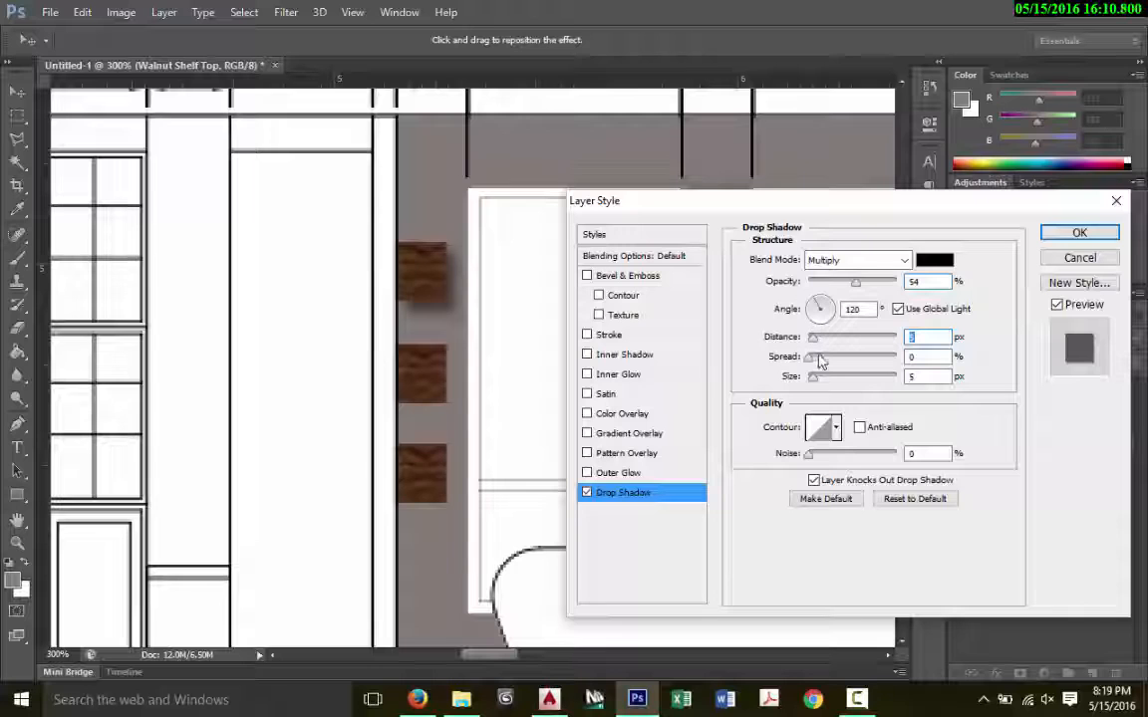
drag(813, 377, 812, 386)
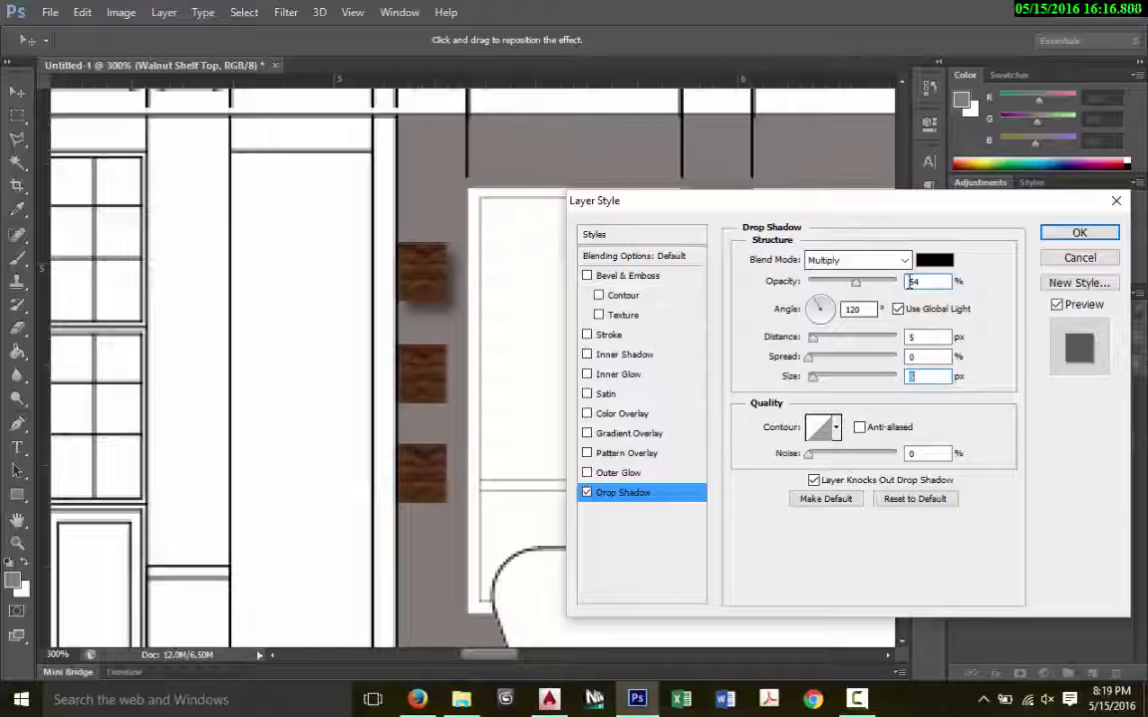
drag(787, 281, 814, 282)
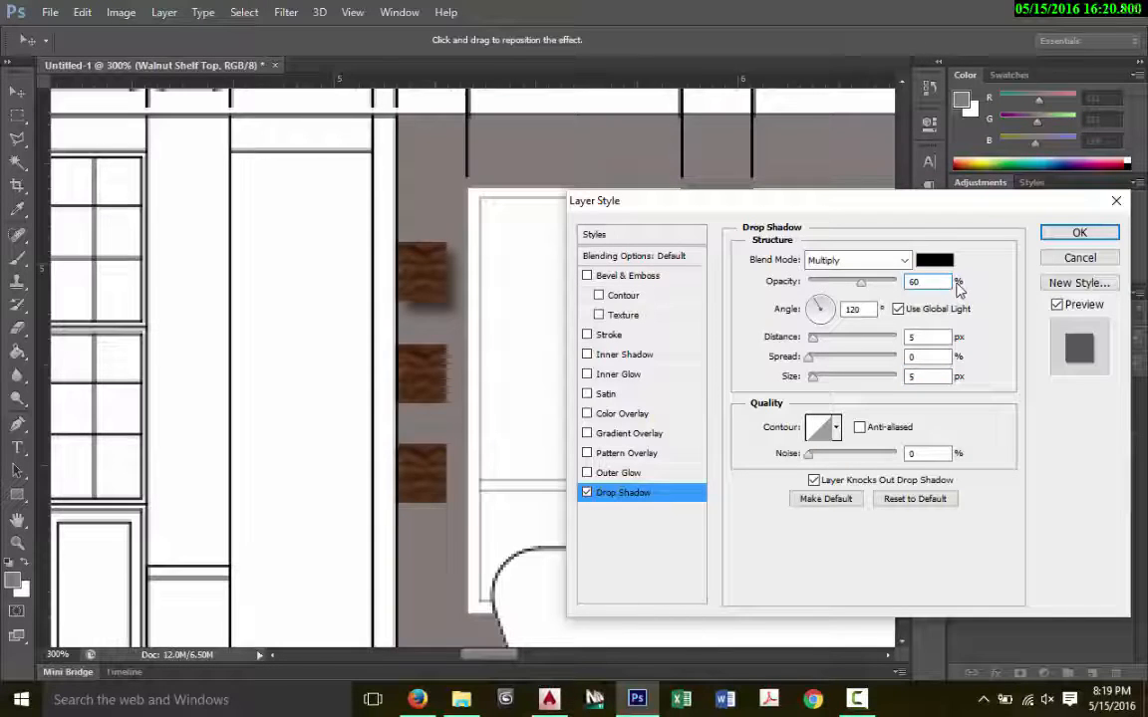
click(899, 310)
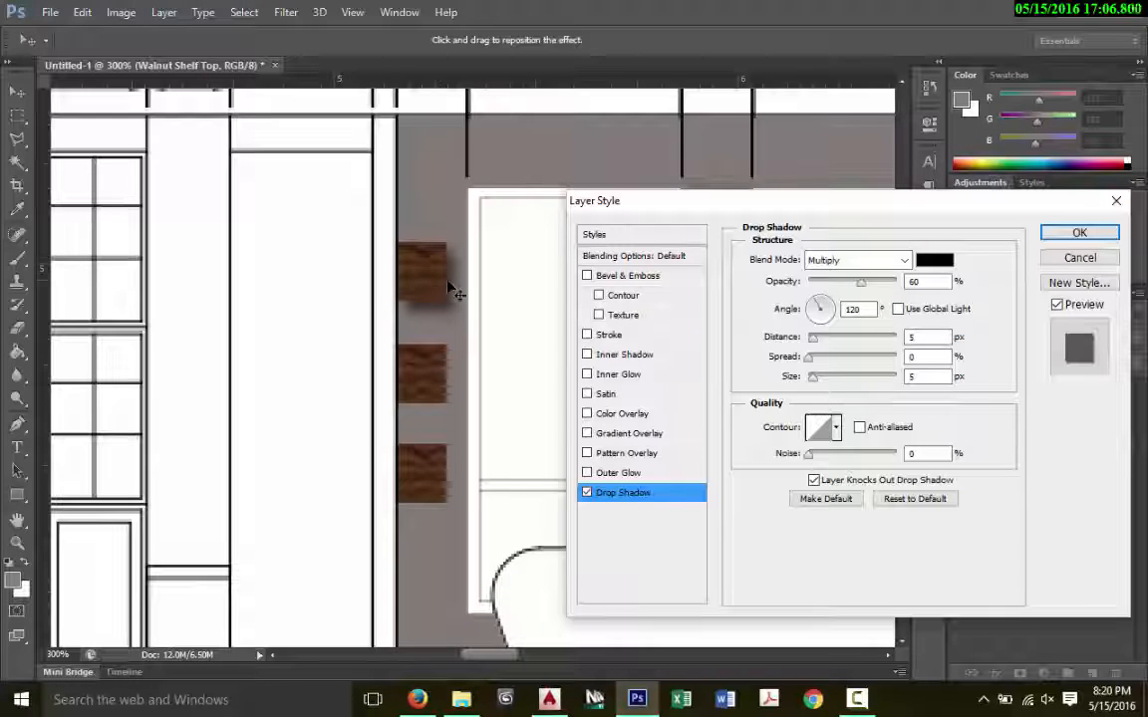
click(1079, 232)
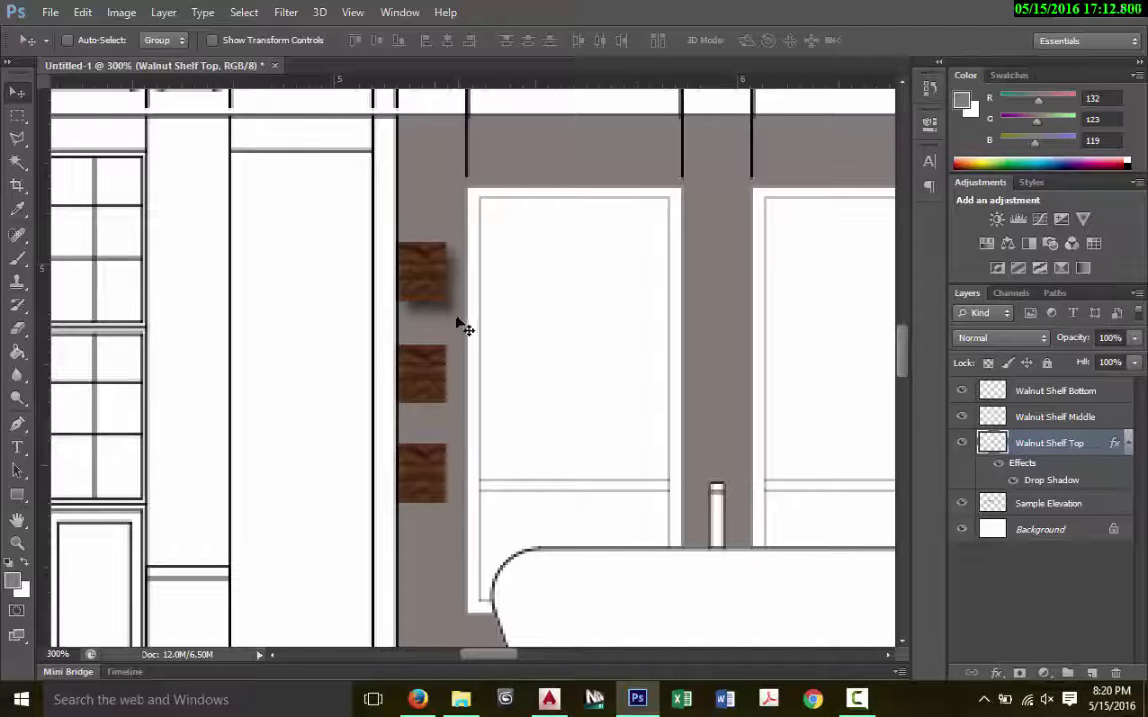
Step: Copy the drop shadow layer style from Walnut Shelf Top and paste it onto the Walnut Shelf Middle layer
right_click(1058, 482)
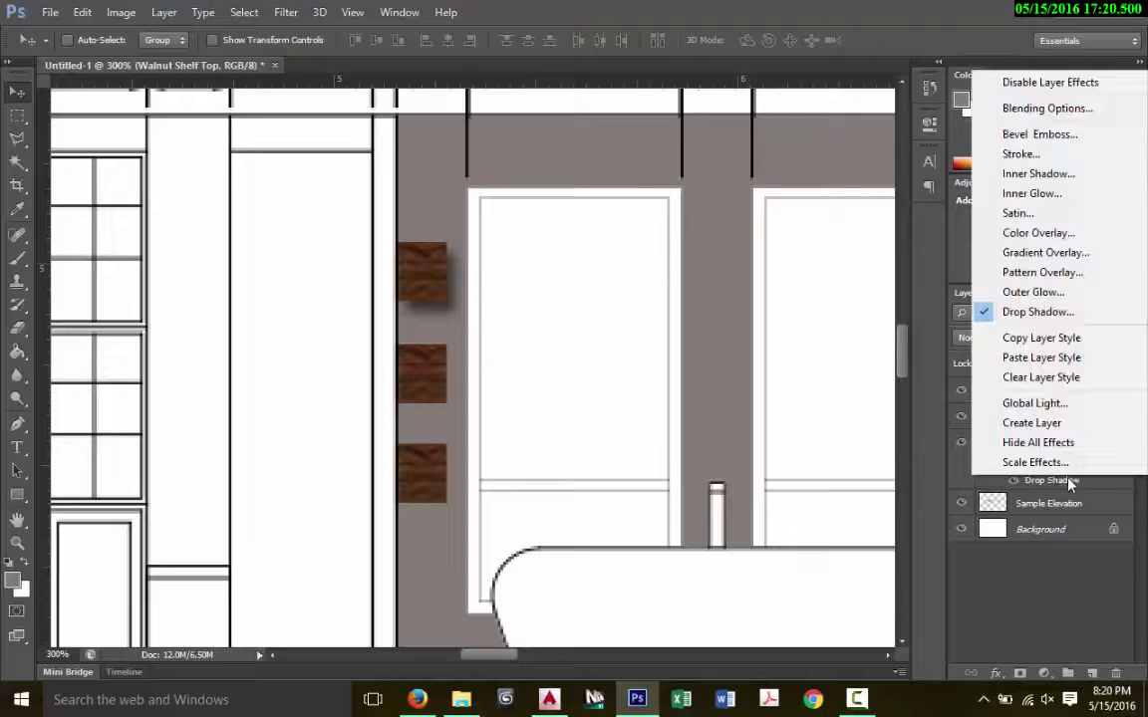
click(1041, 339)
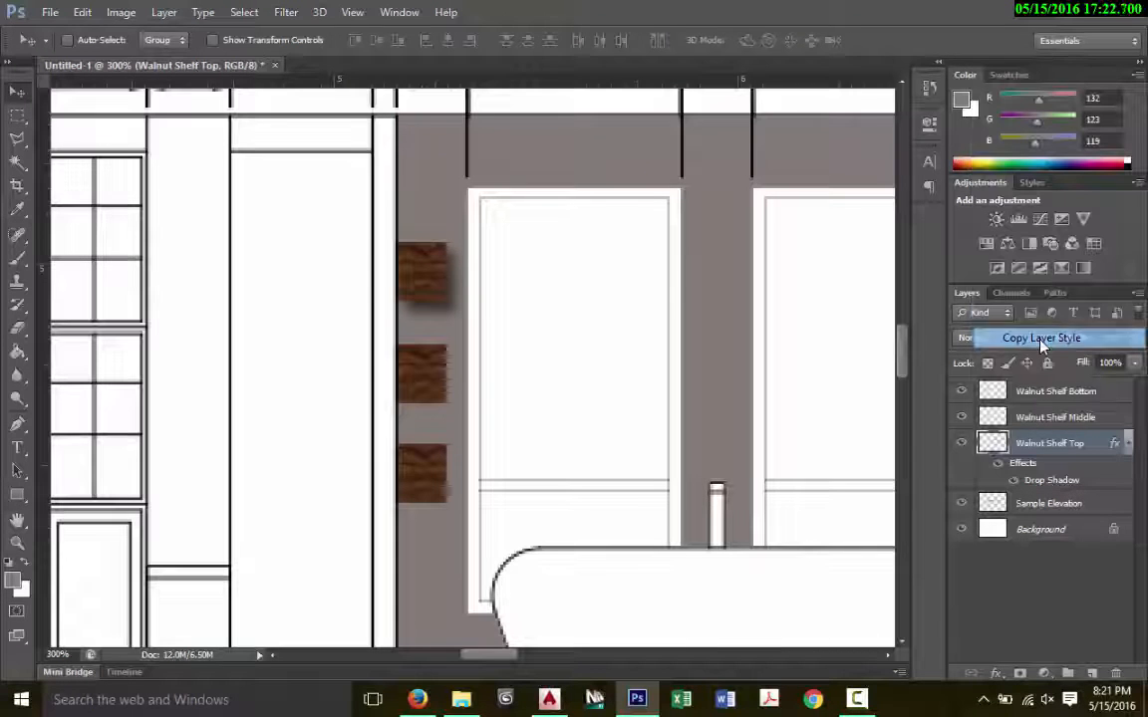
click(1034, 419)
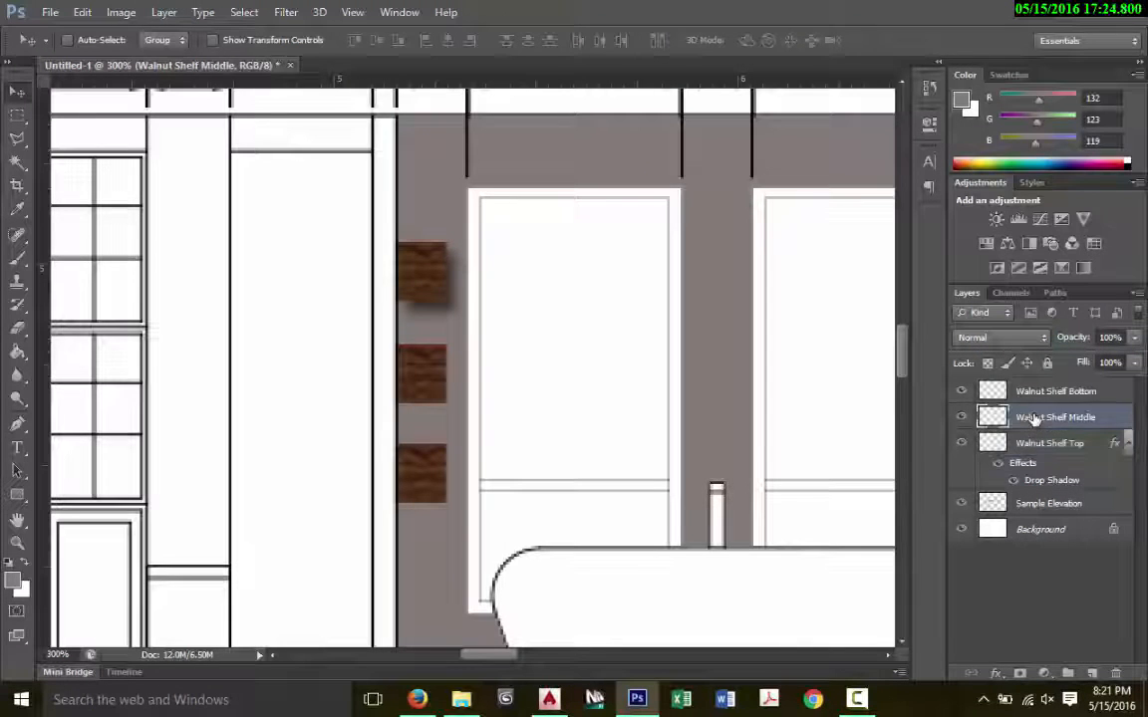
right_click(1034, 420)
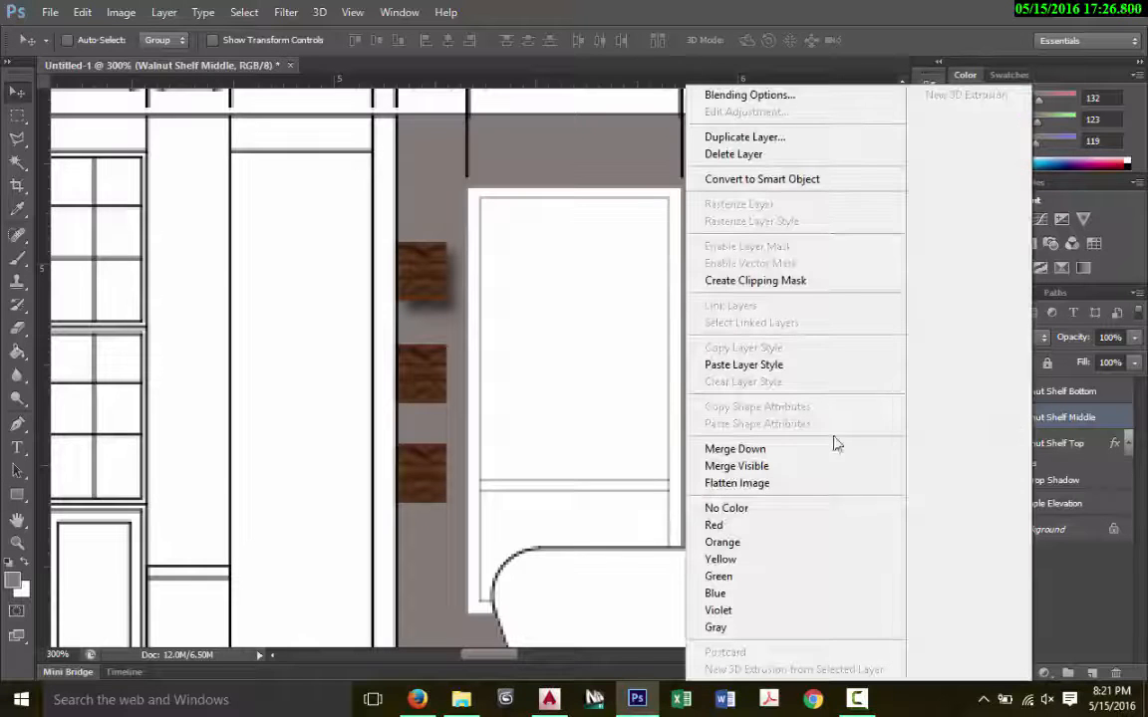
click(742, 368)
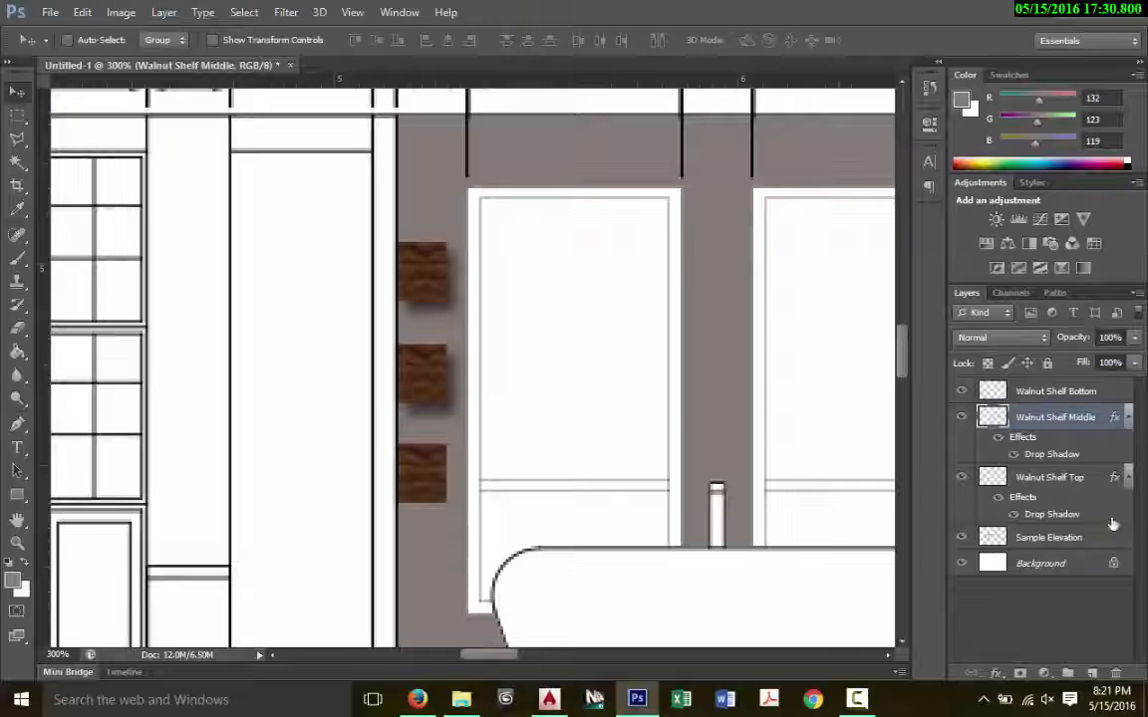
Step: Paste the copied drop shadow layer style onto the Walnut Shelf Bottom layer
click(1081, 394)
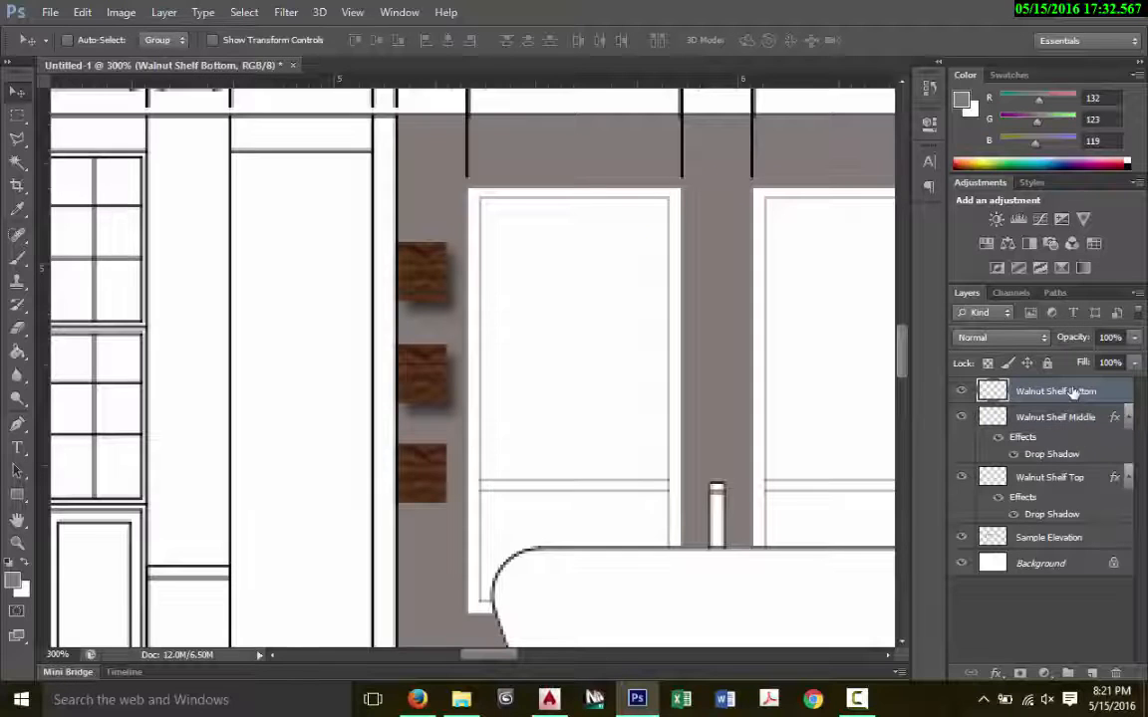
right_click(1081, 394)
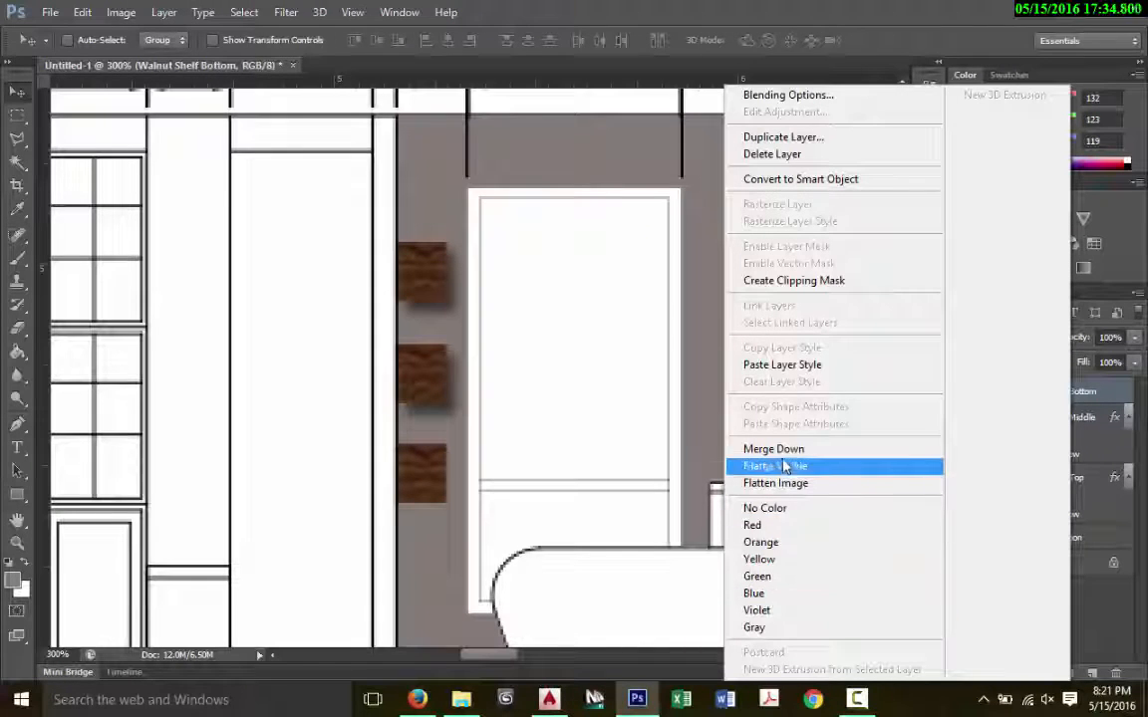
click(783, 365)
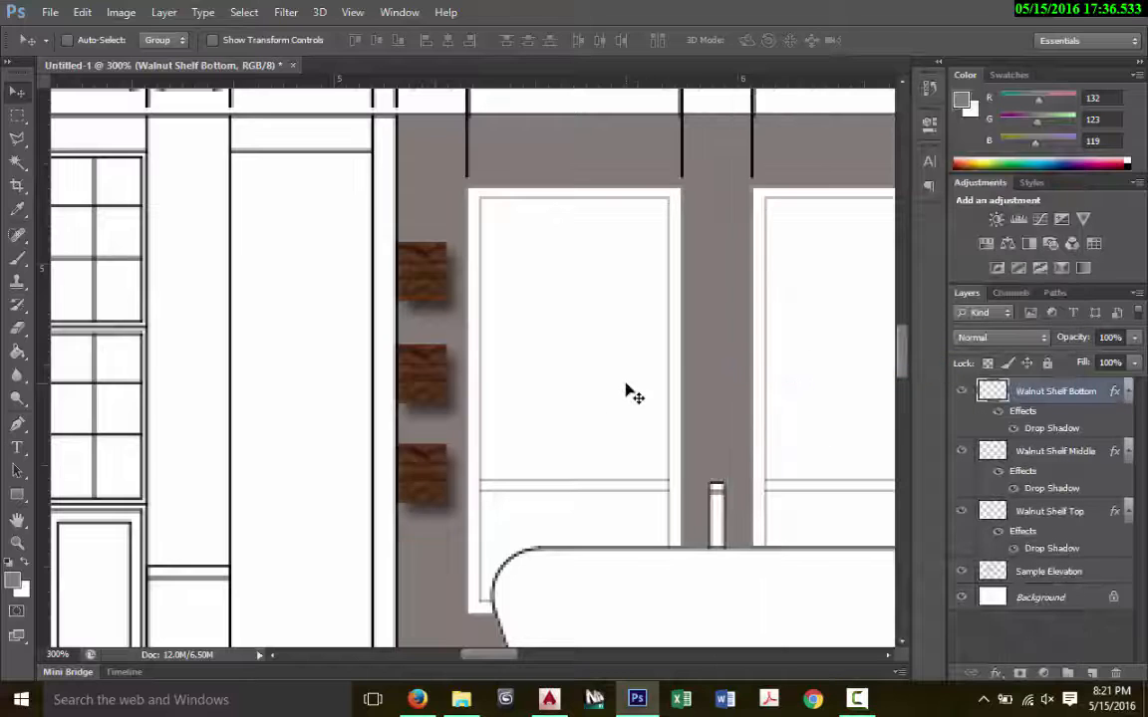
key(ctrl+minus)
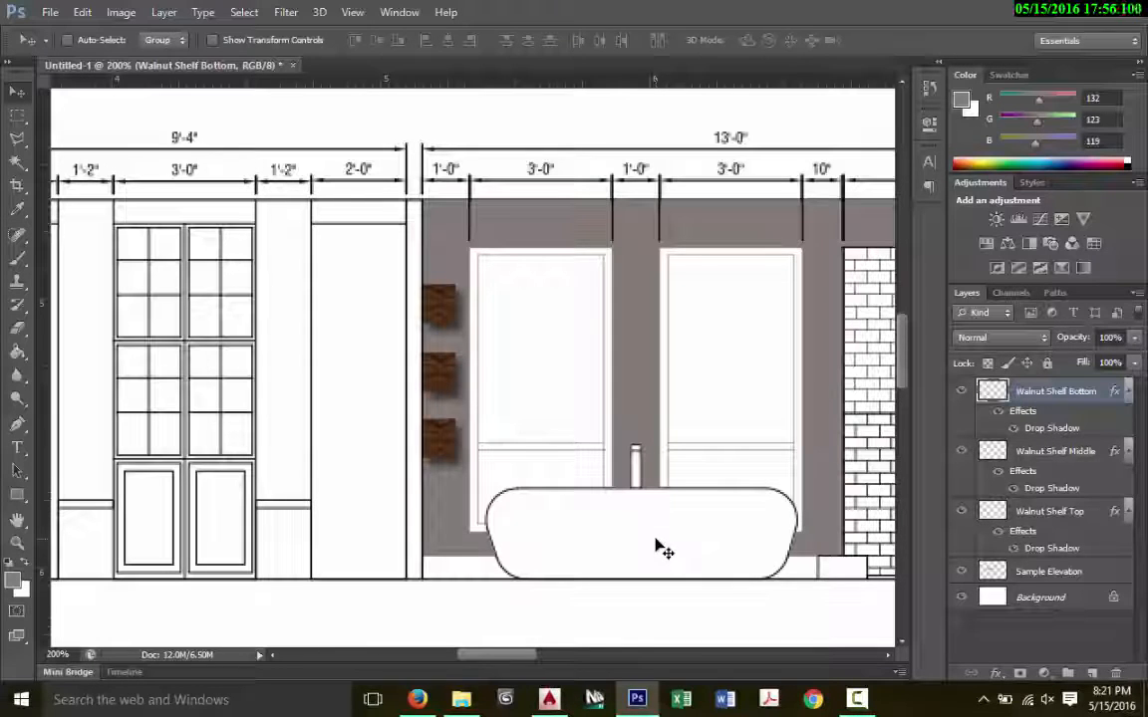
drag(476, 654, 496, 667)
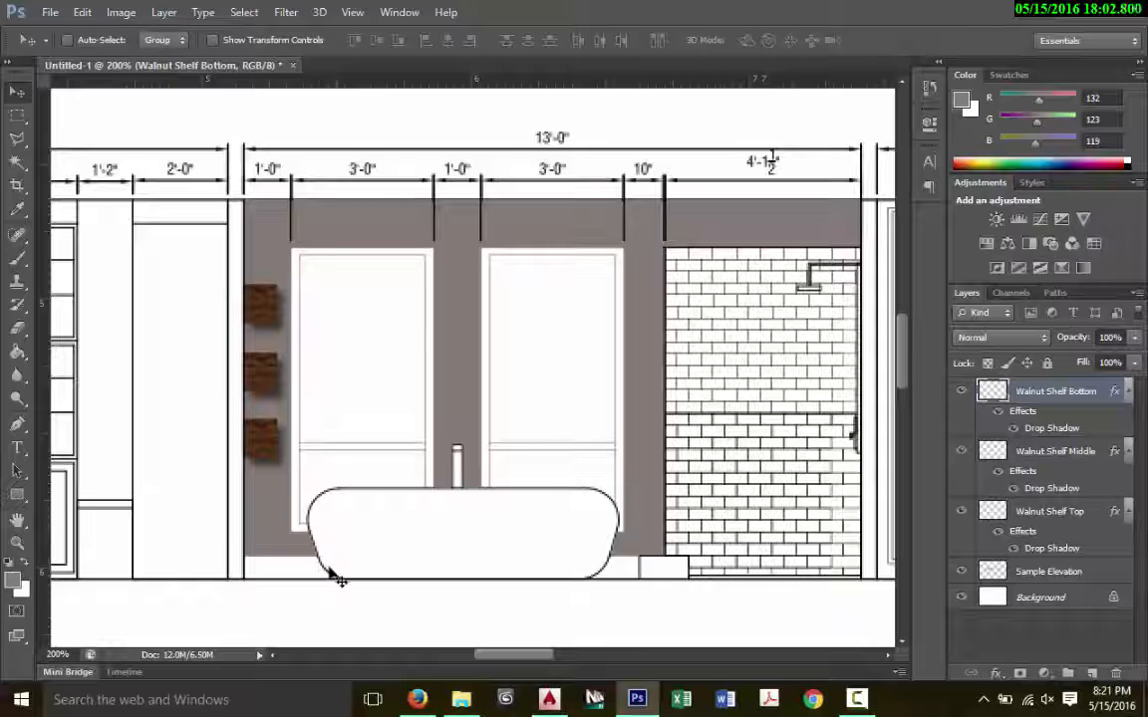
Step: Switch to Firefox, search the Sherwin-Williams site for peppercorn, and open the Peppercorn SW 7674 color page
click(417, 699)
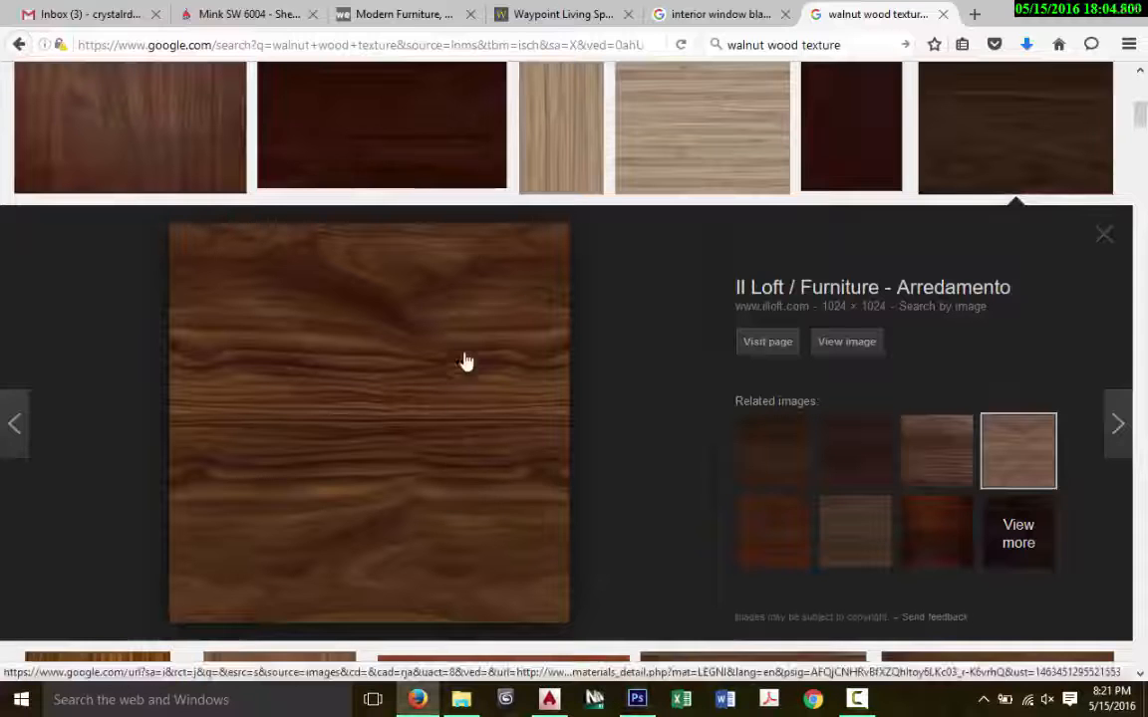
click(268, 24)
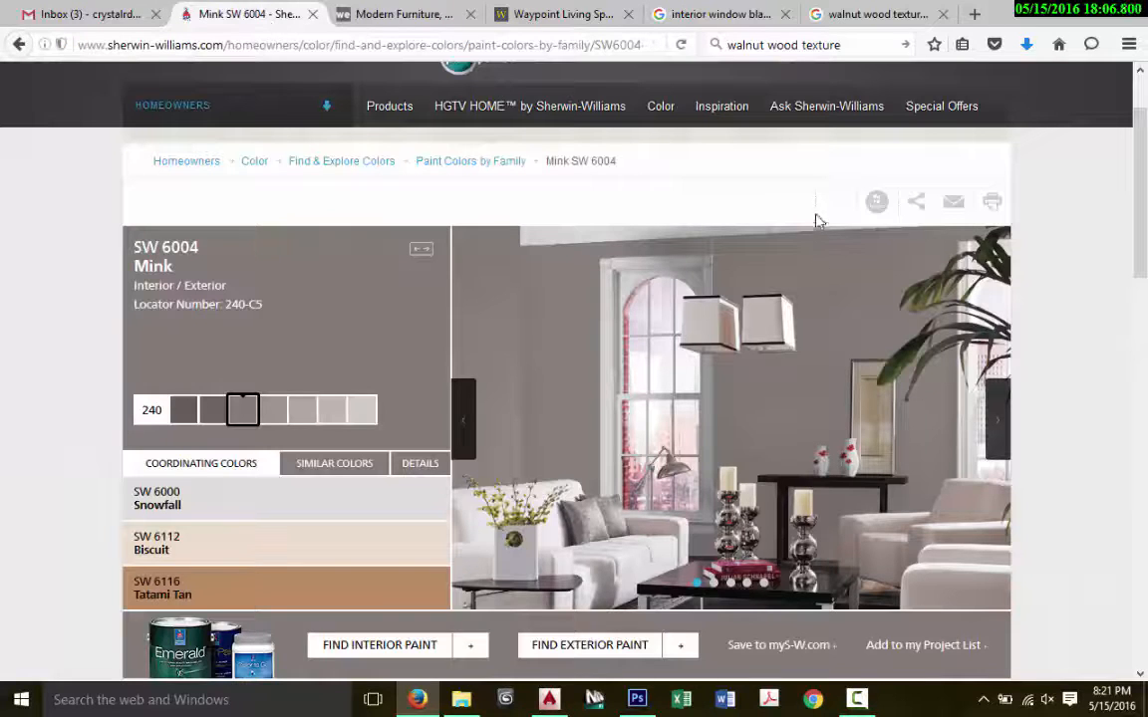
scroll(815, 219, up, 2)
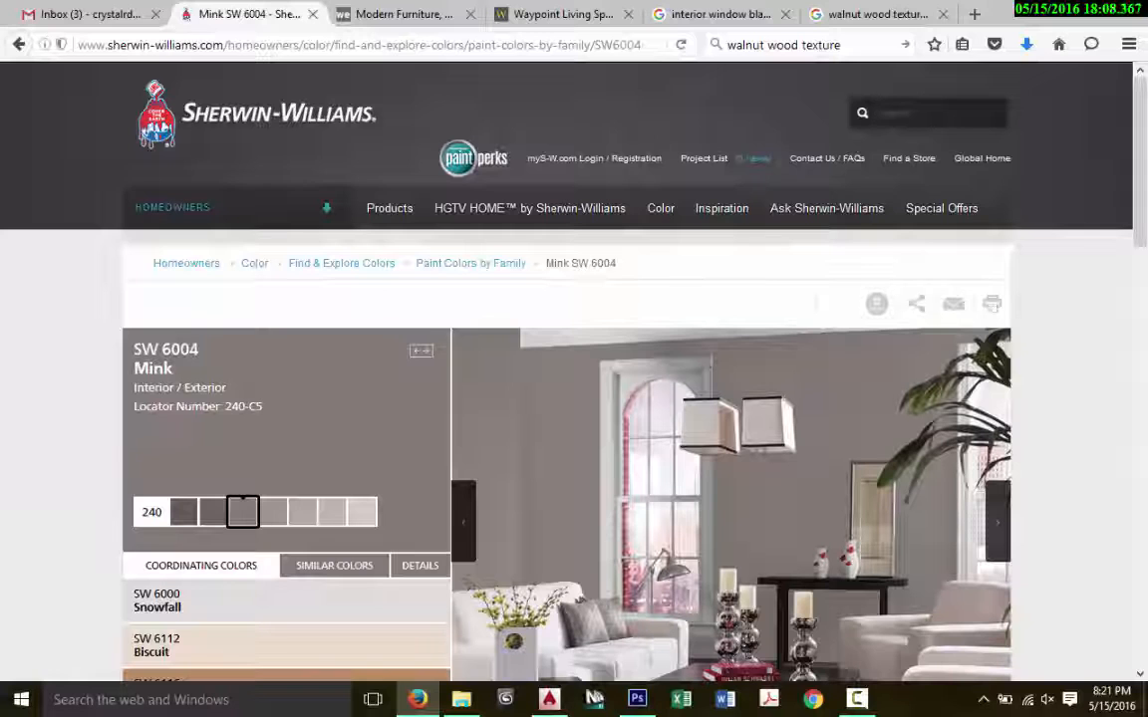
click(901, 104)
text(peppercorn)
key(Return)
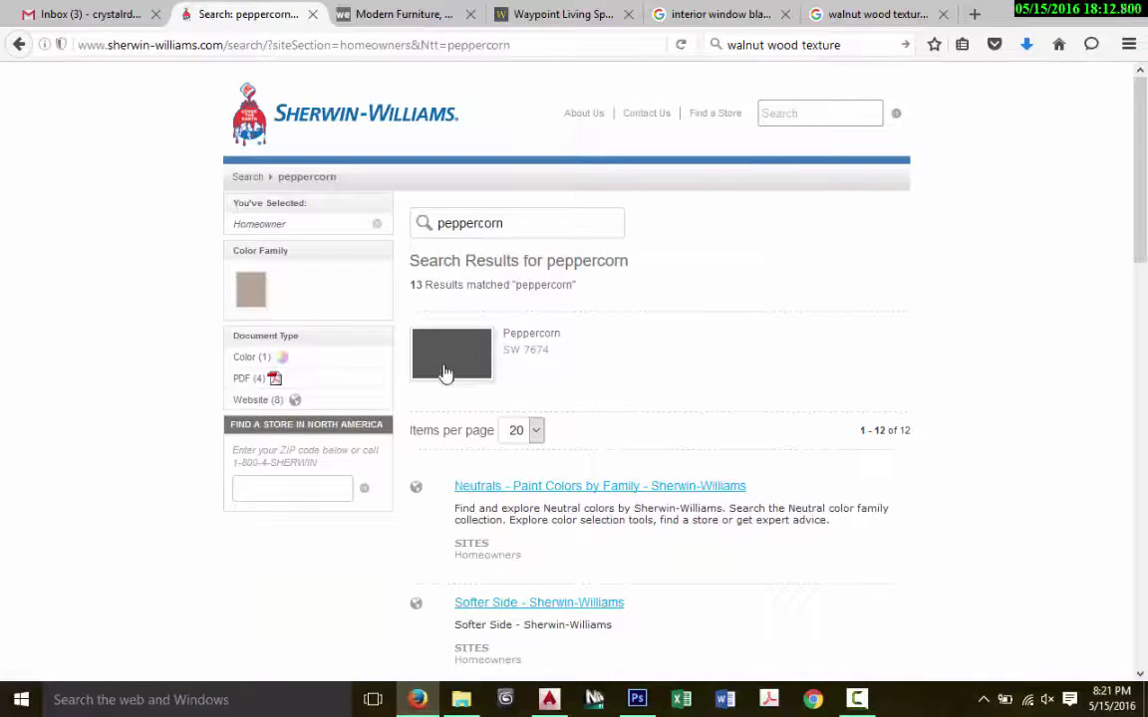
click(451, 367)
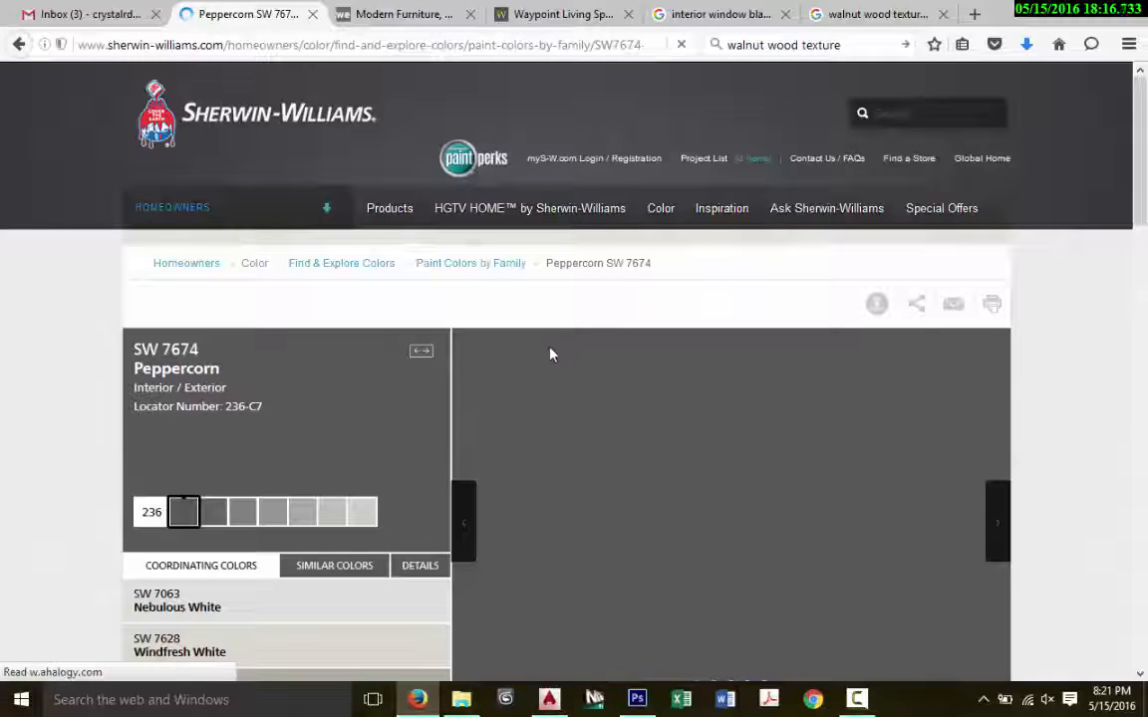
Step: Open Snipping Tool and capture a plain rectangular area of the Peppercorn SW 7674 color swatch
click(147, 713)
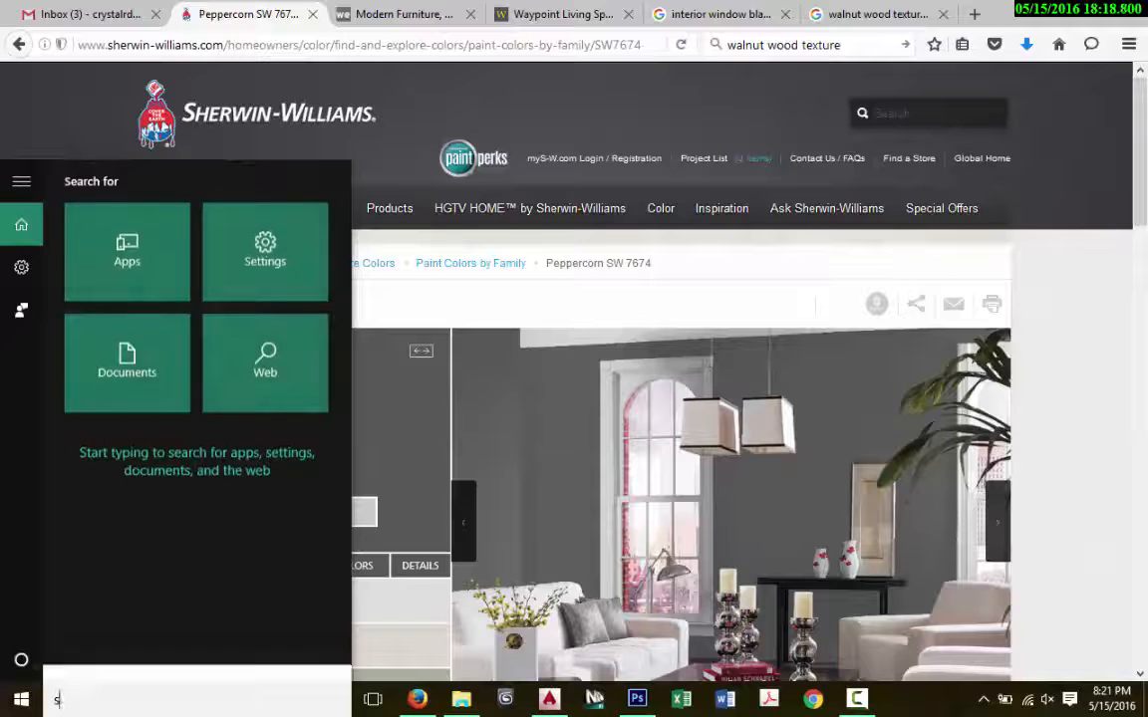
text(snip)
click(176, 267)
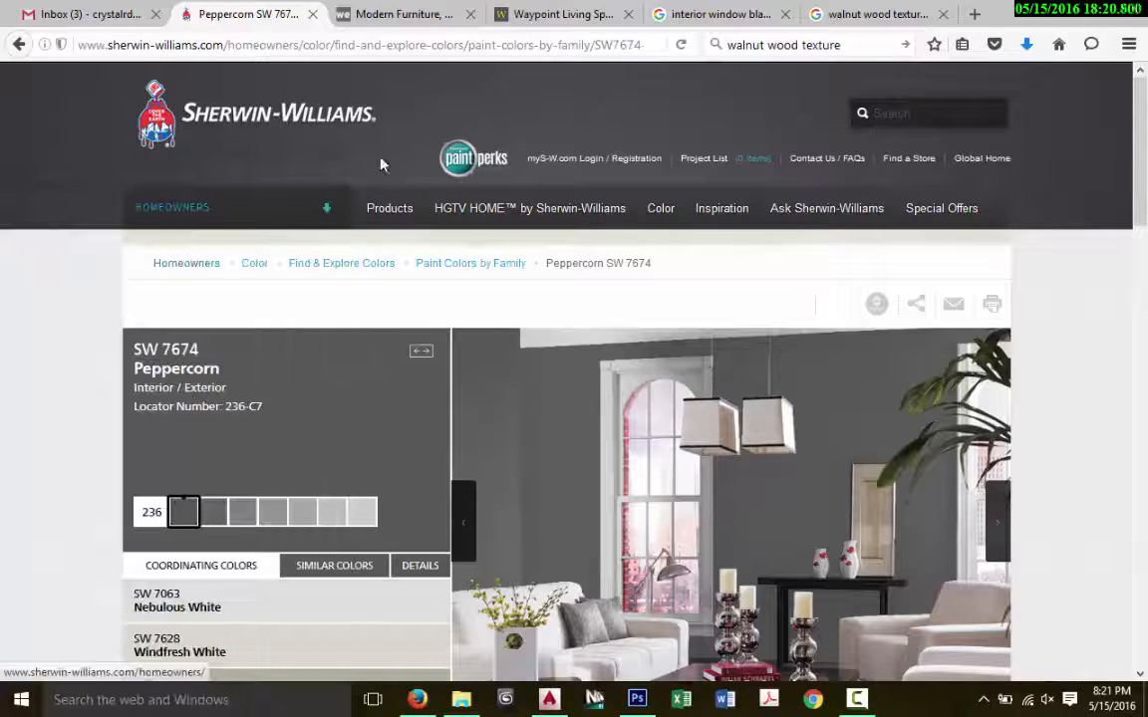
click(597, 106)
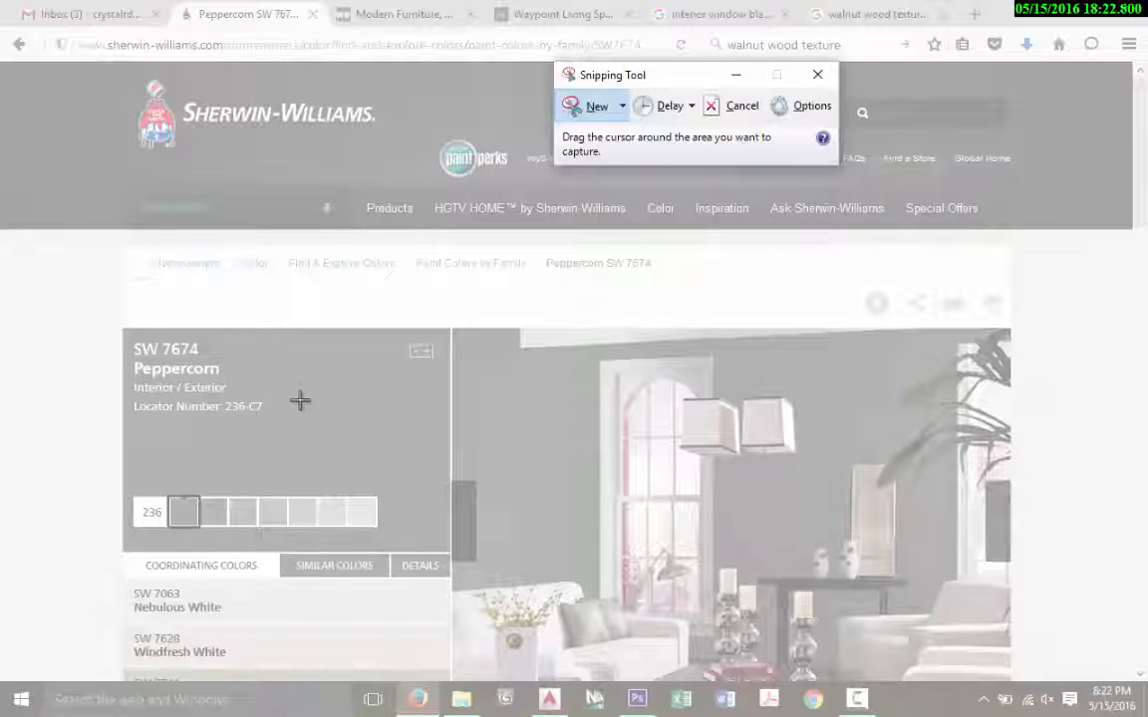
drag(297, 386, 409, 476)
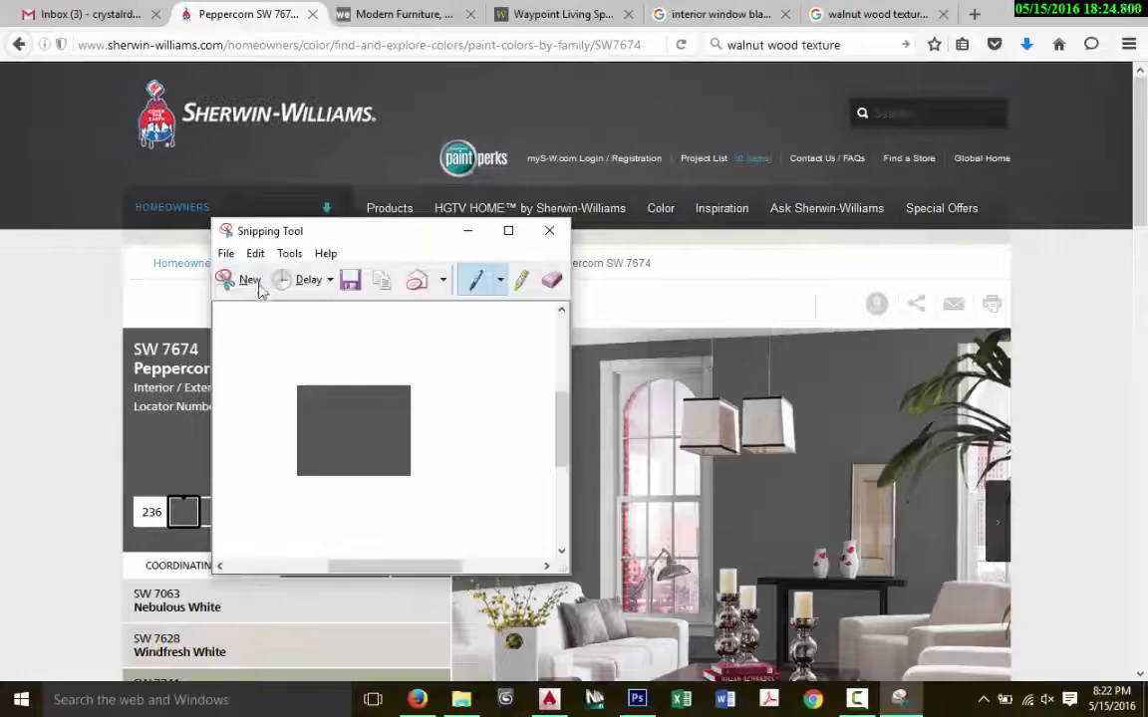
Step: Save the captured swatch to the Desktop as a PNG named Peppercorn and close Snipping Tool
click(226, 253)
click(259, 301)
text(Pepperco)
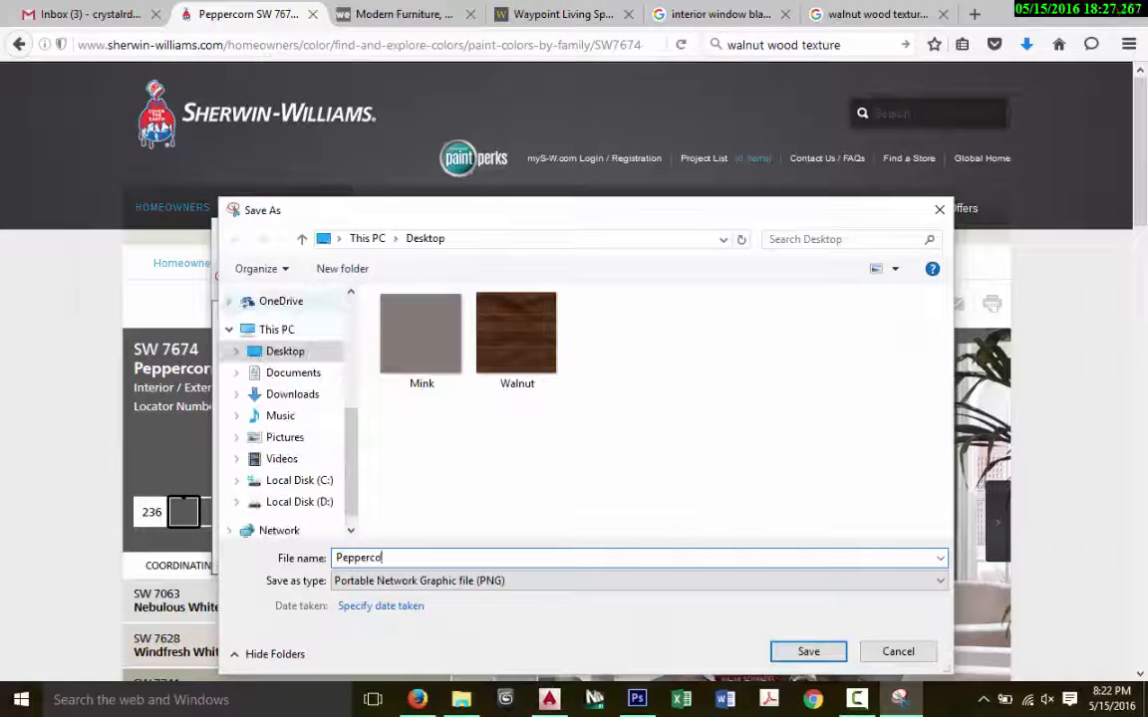
key(Return)
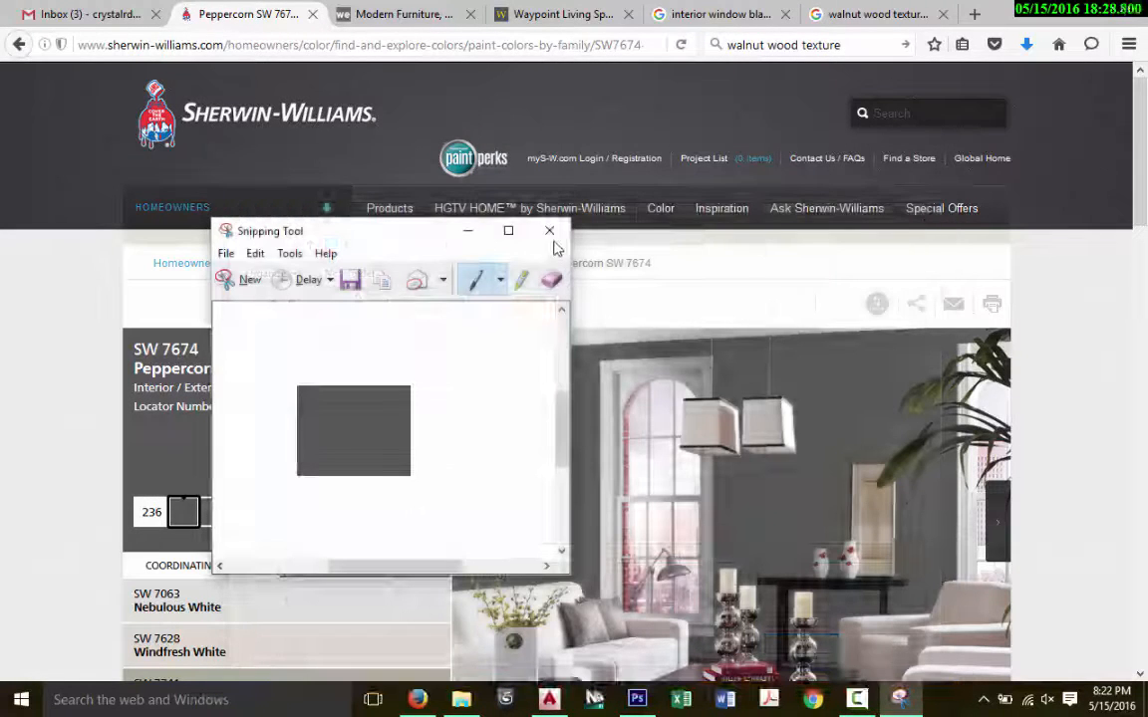
click(546, 229)
Step: Switch to Photoshop and place the Peppercorn image into the elevation document
click(635, 699)
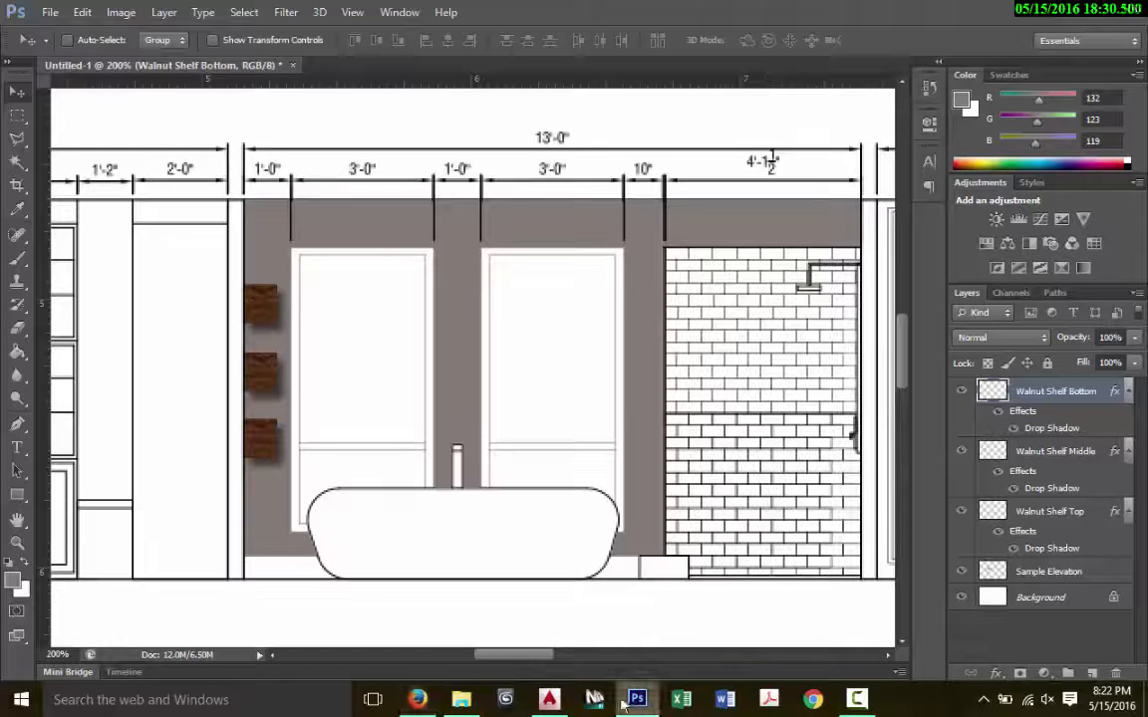
click(52, 12)
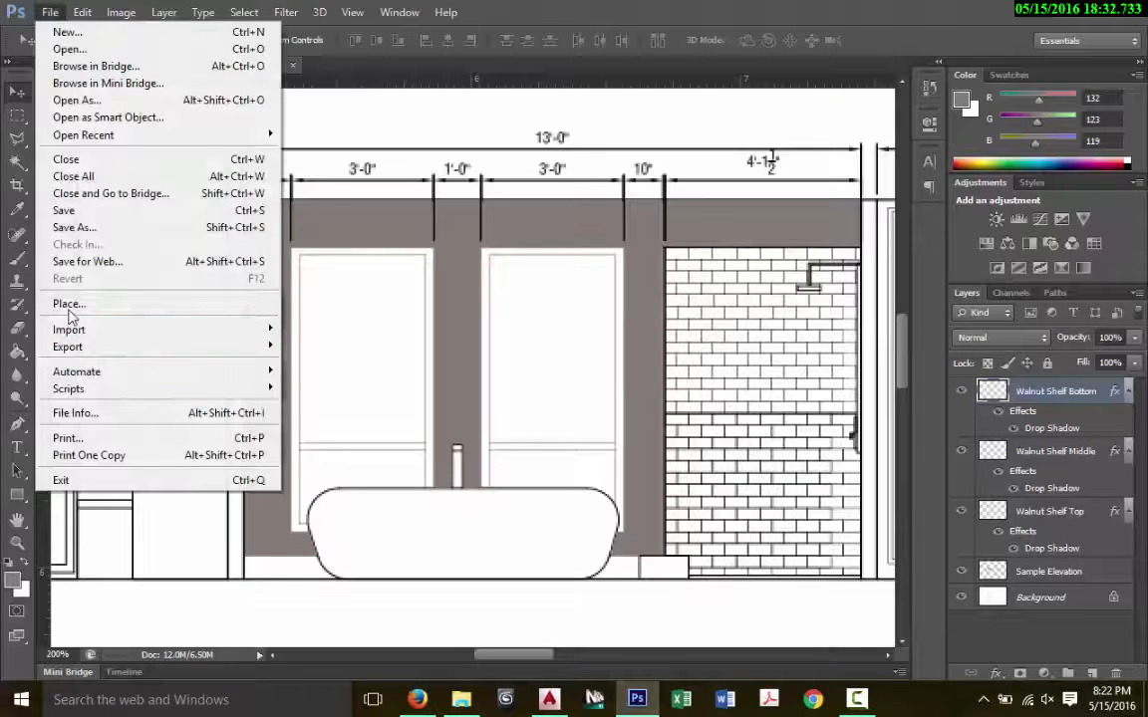
click(55, 305)
double_click(538, 212)
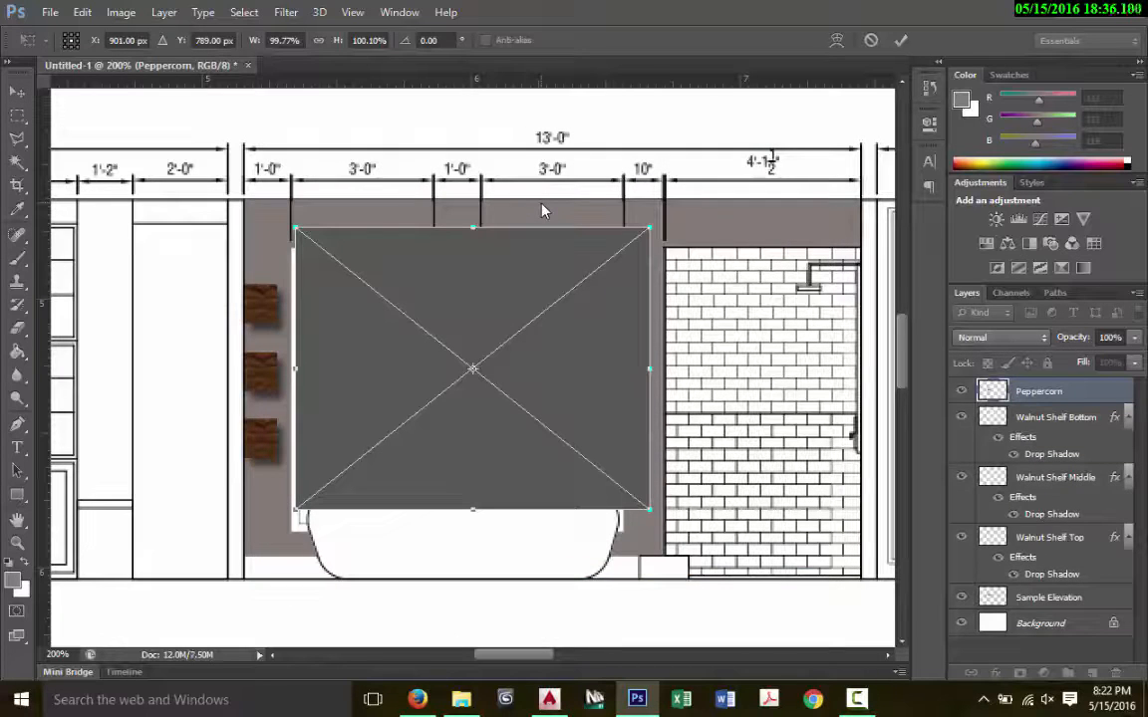
click(904, 42)
Step: Rename the Peppercorn layer as Bathroom Base Trim and rasterize it
double_click(1042, 393)
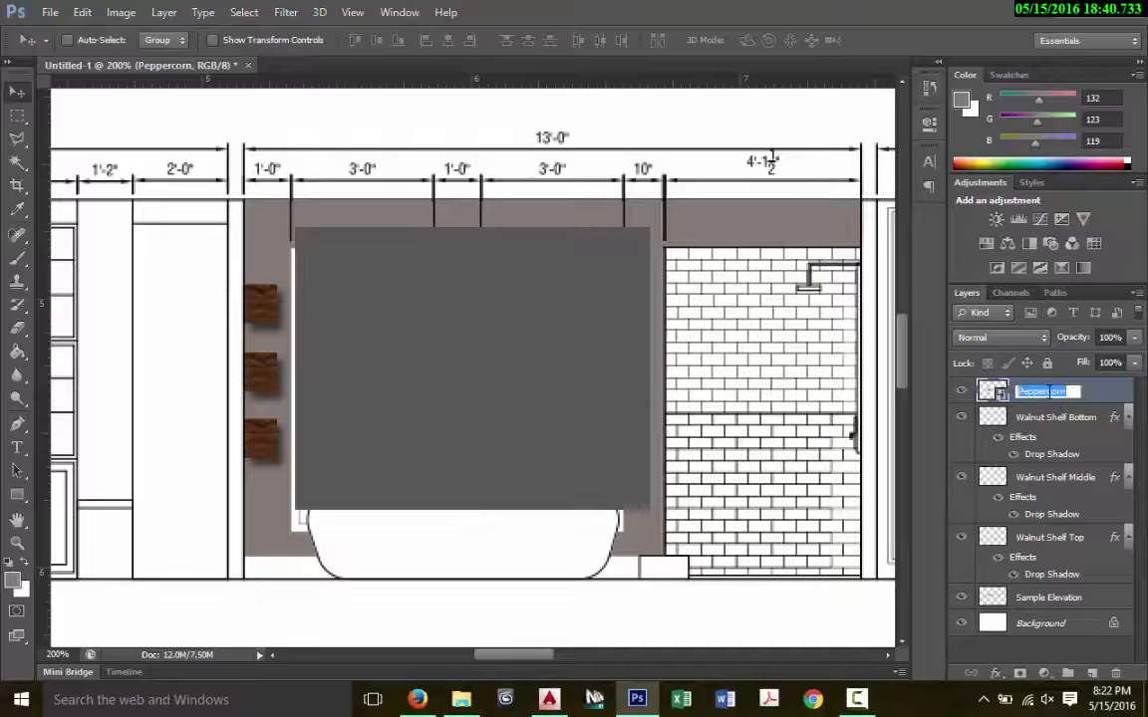
text(Bathroom)
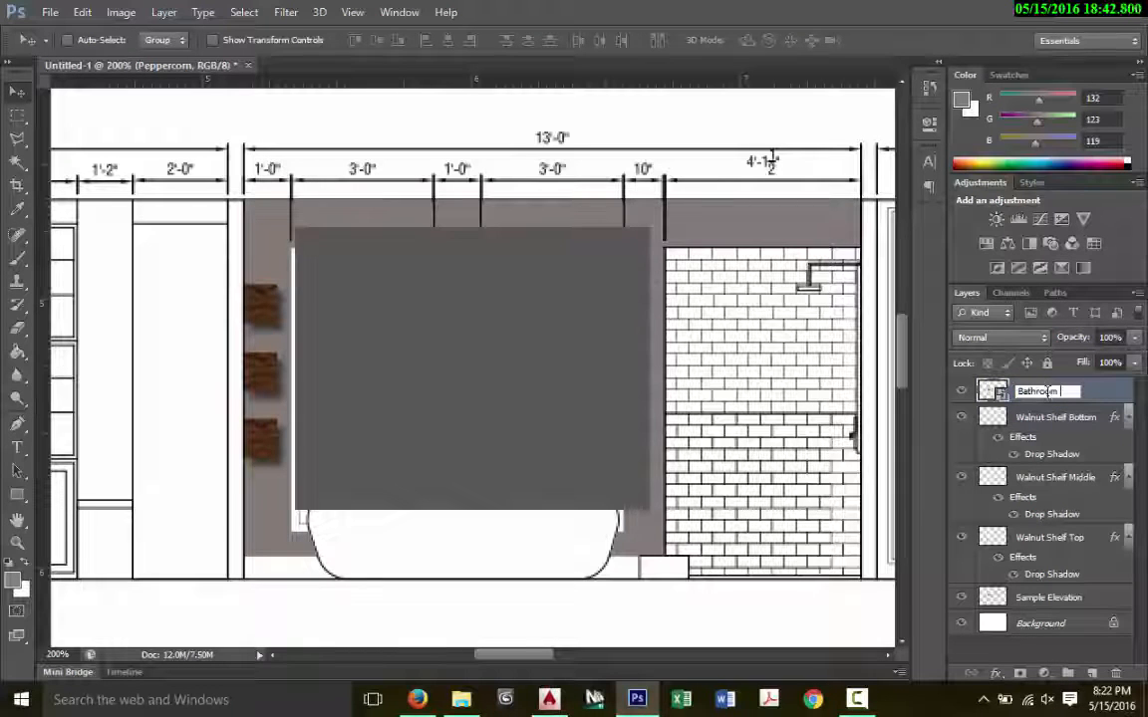
text( Base Trim)
key(Return)
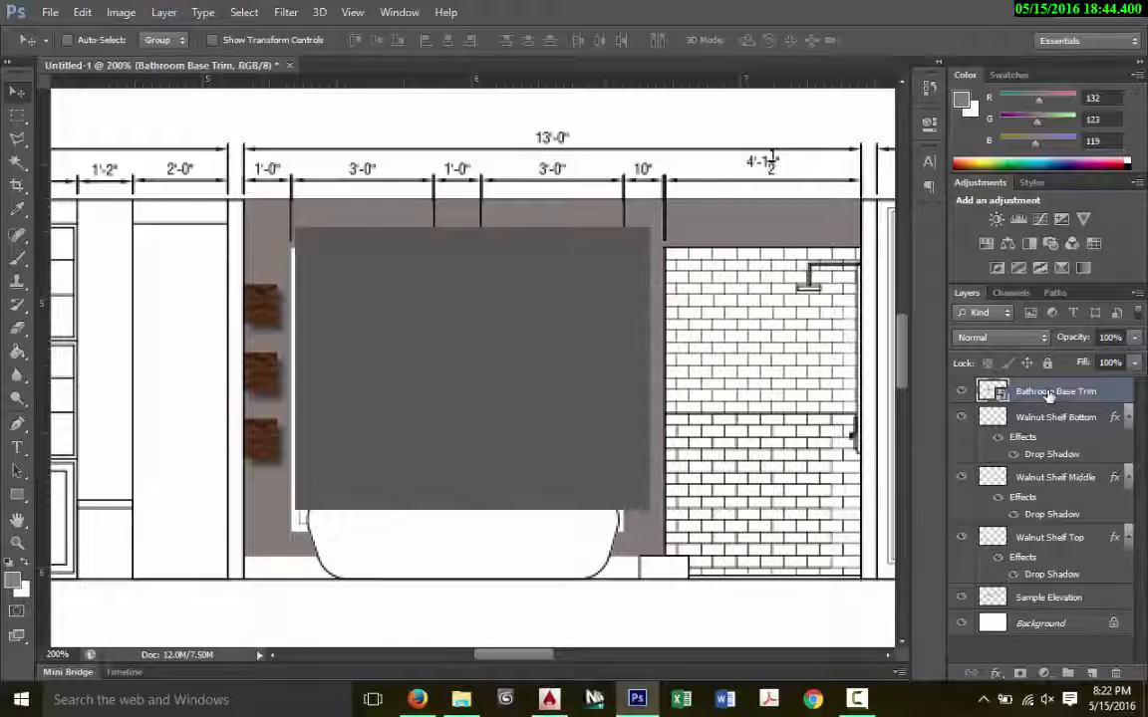
right_click(1048, 395)
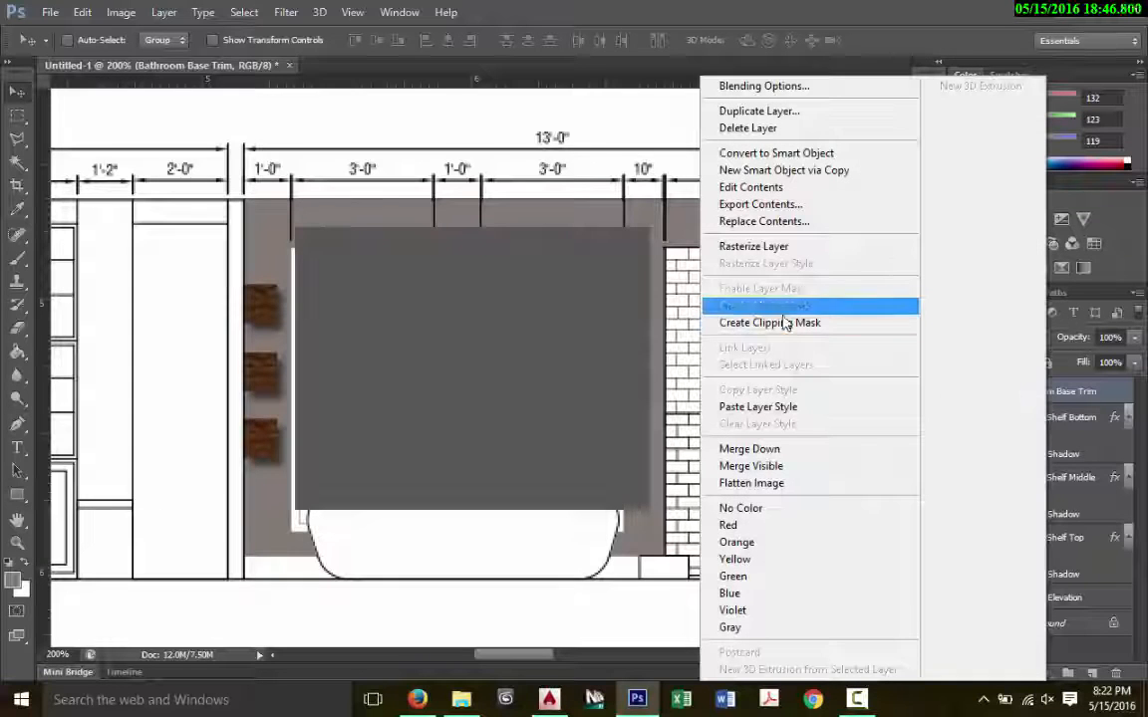
click(767, 246)
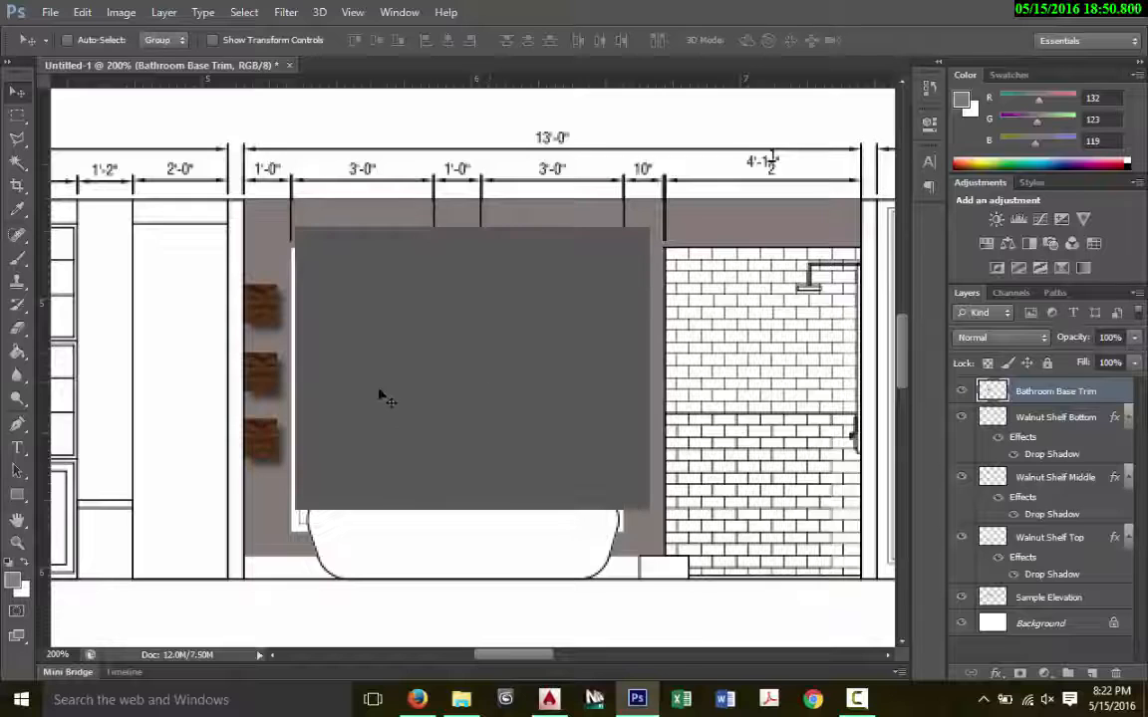
Step: Move the gray swatch to the bathroom's lower-left corner and scale it to 111.62% width and 8.86% height, filling the base trim strip
drag(380, 394, 327, 427)
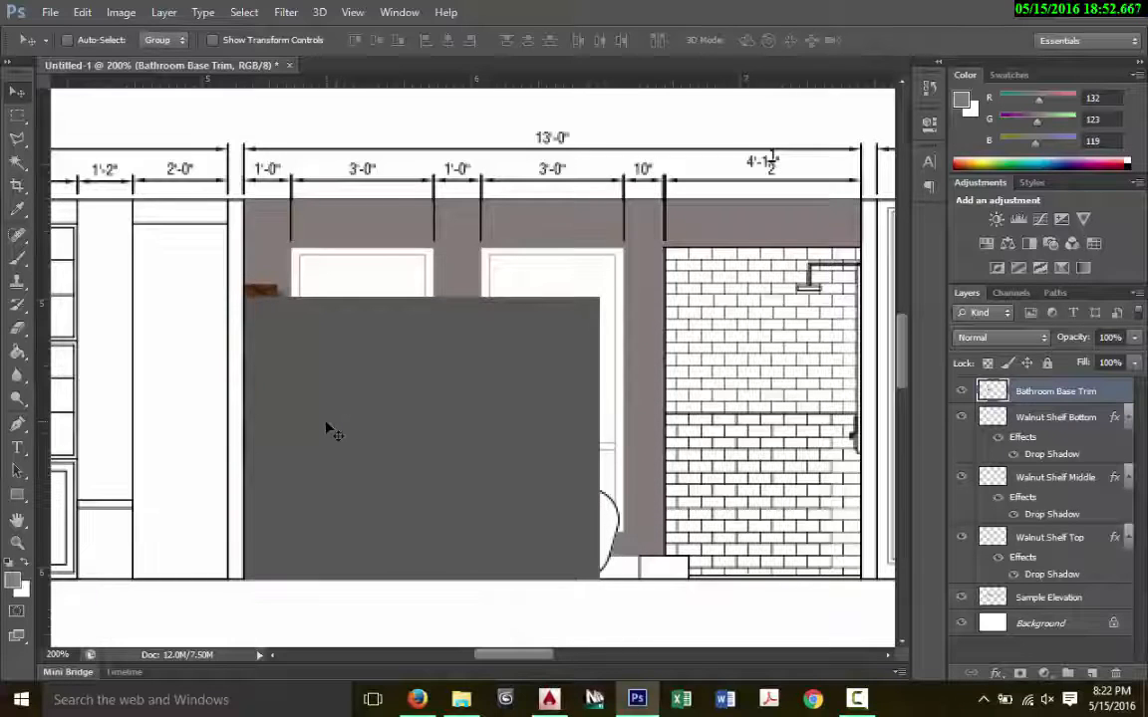
key(ctrl+t)
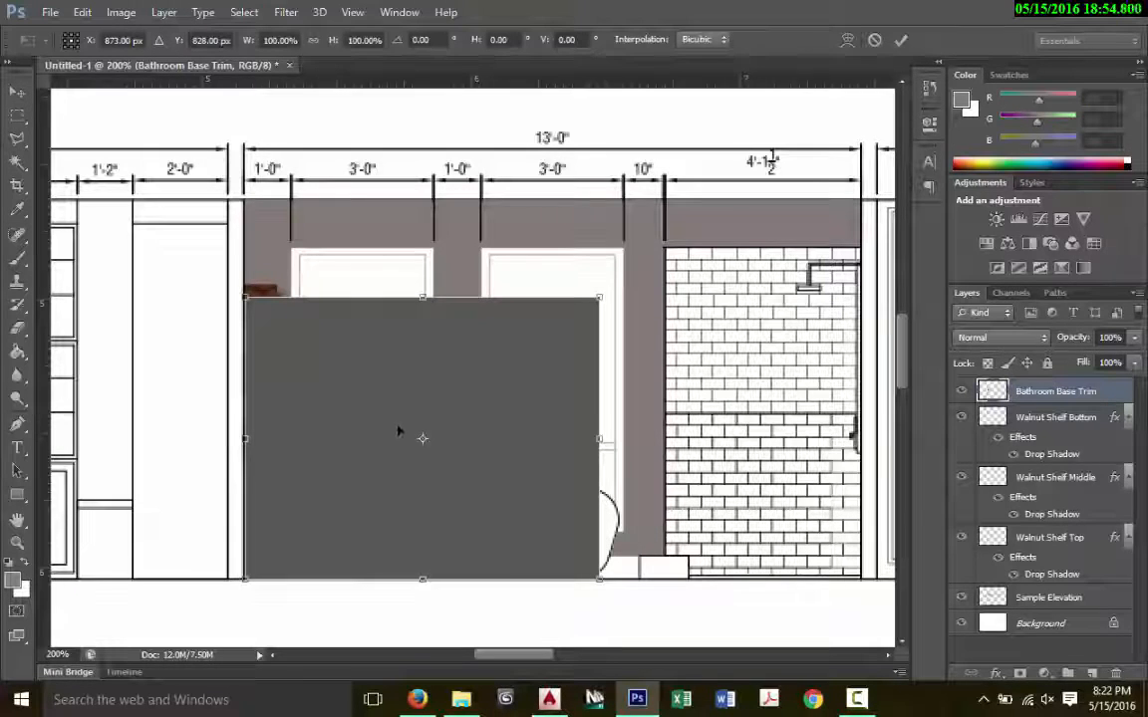
drag(598, 439, 641, 438)
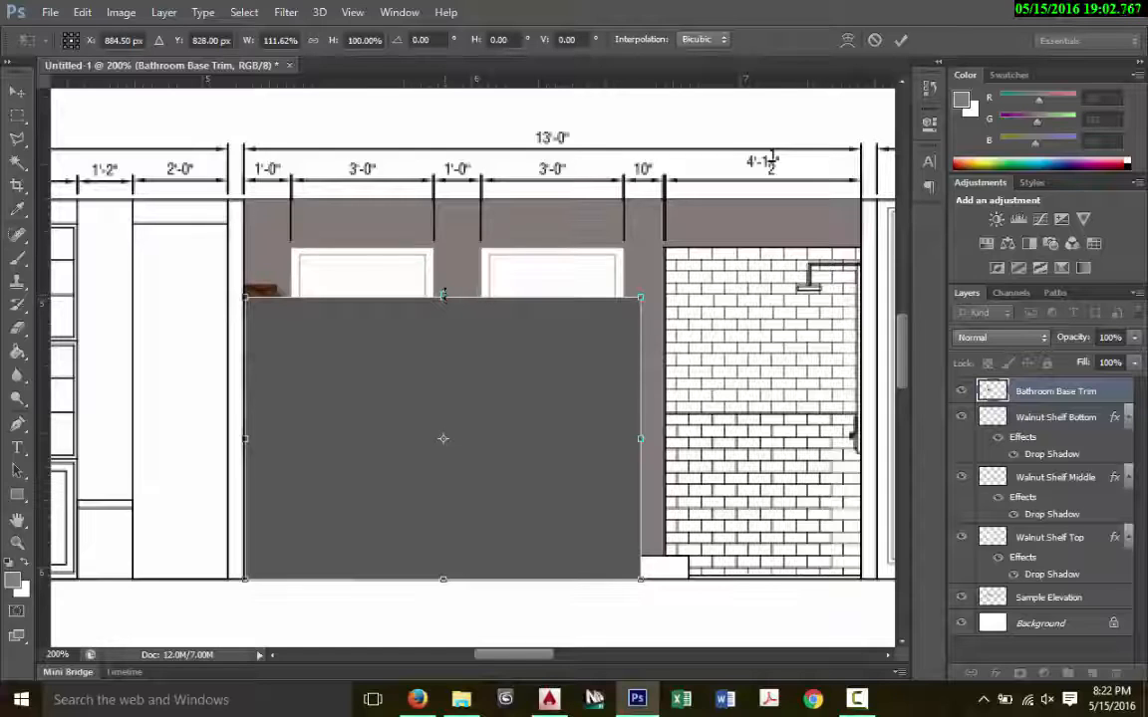
drag(443, 296, 418, 551)
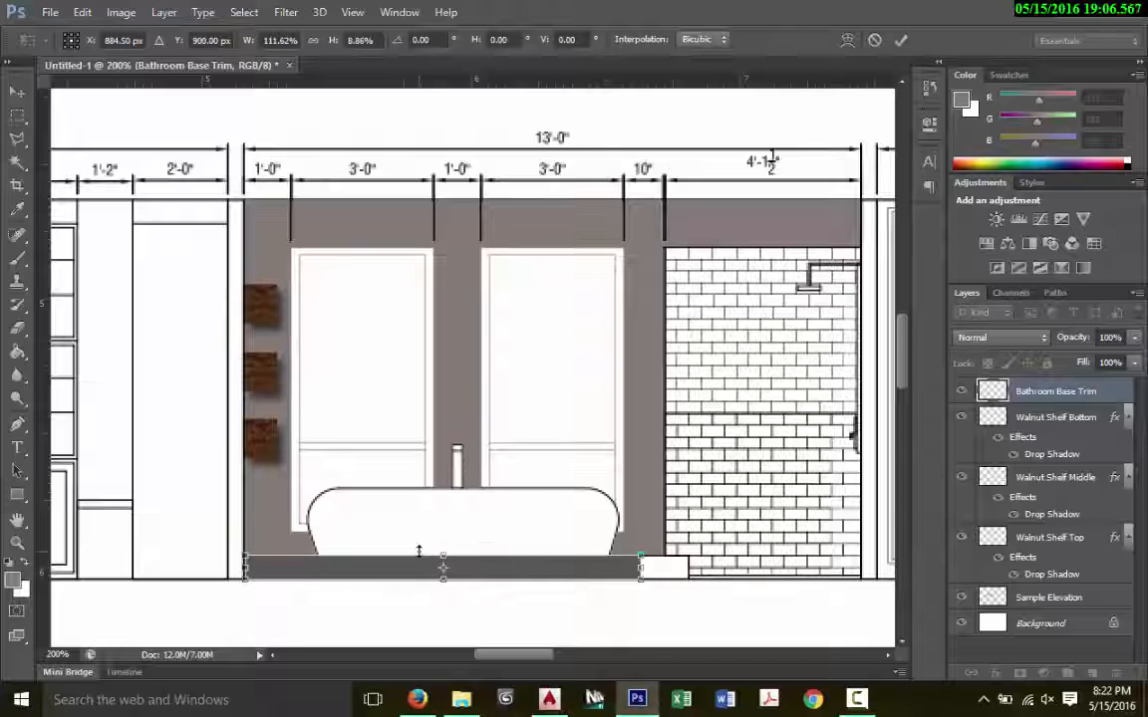
click(901, 40)
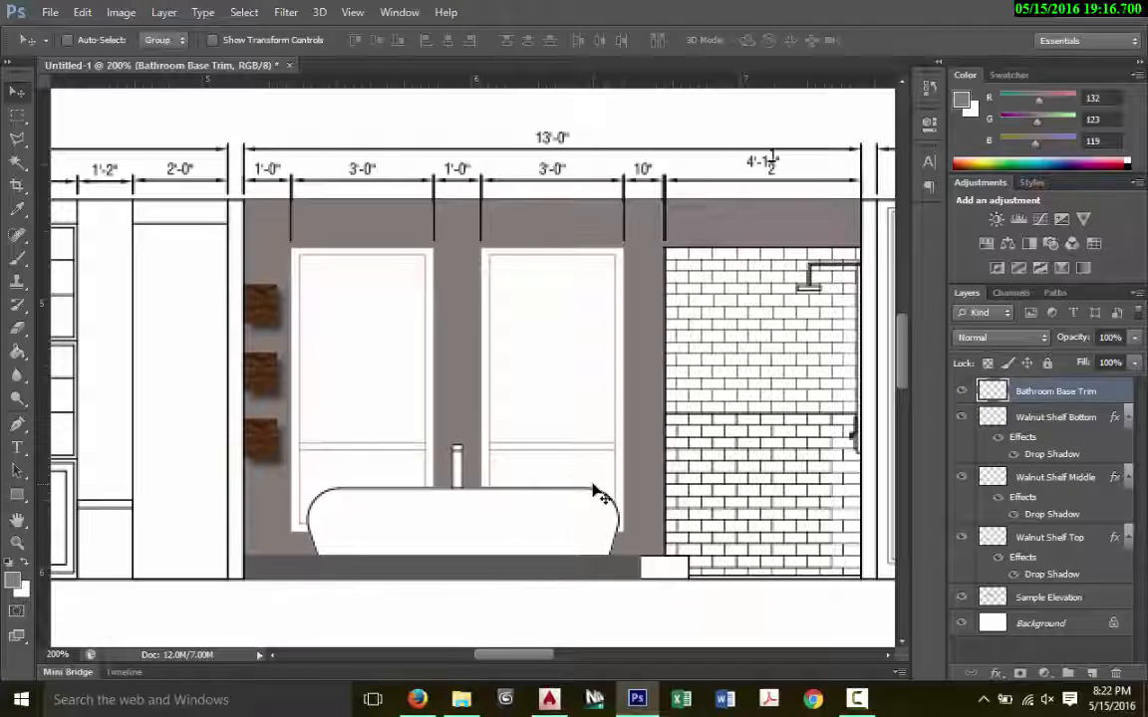
Step: Select the bathtub shape from the Sample Elevation layer with the Magic Wand, delete that area from Bathroom Base Trim, and deselect
click(1060, 599)
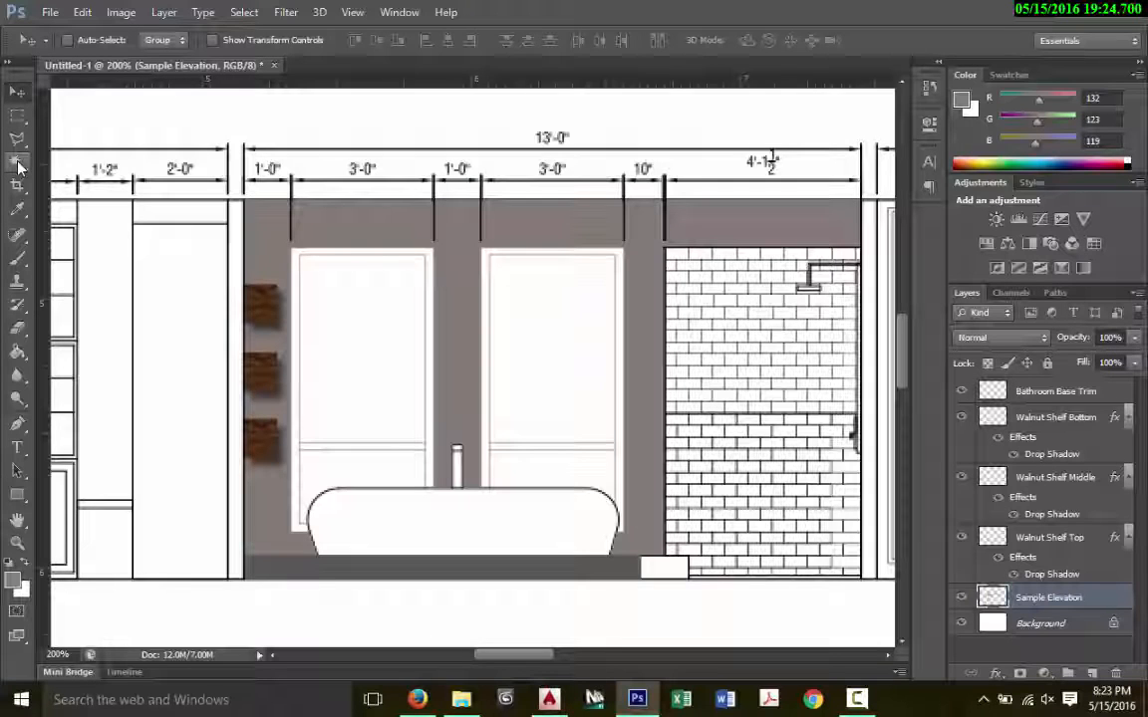
click(24, 165)
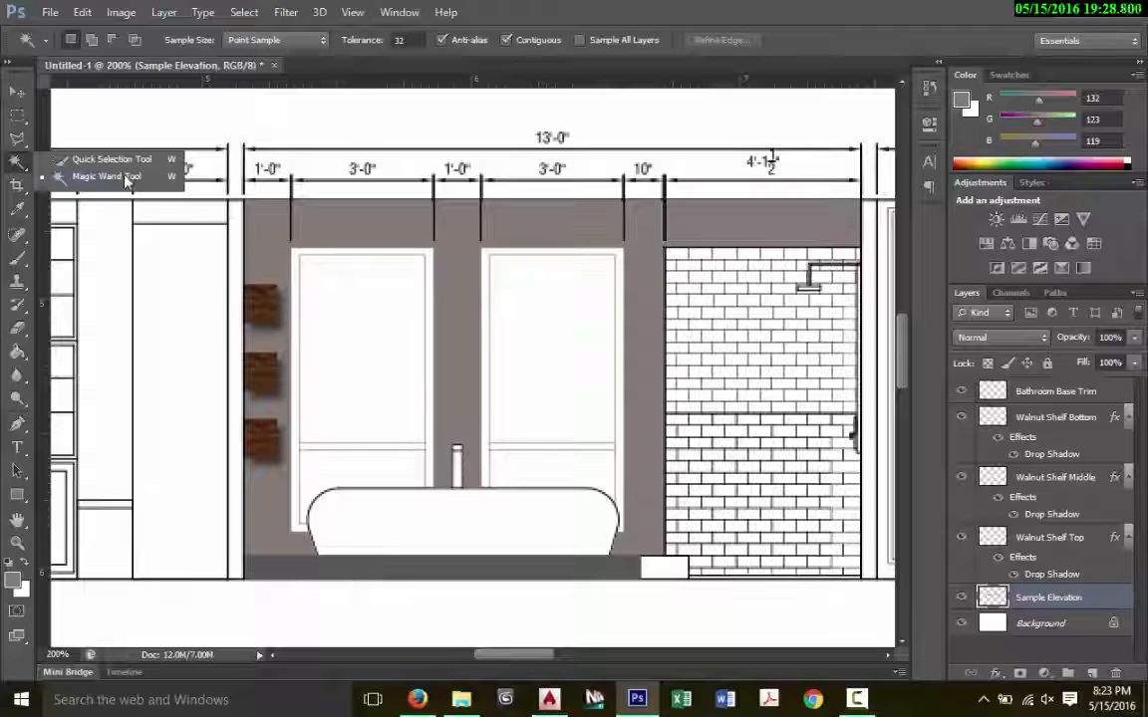
click(99, 175)
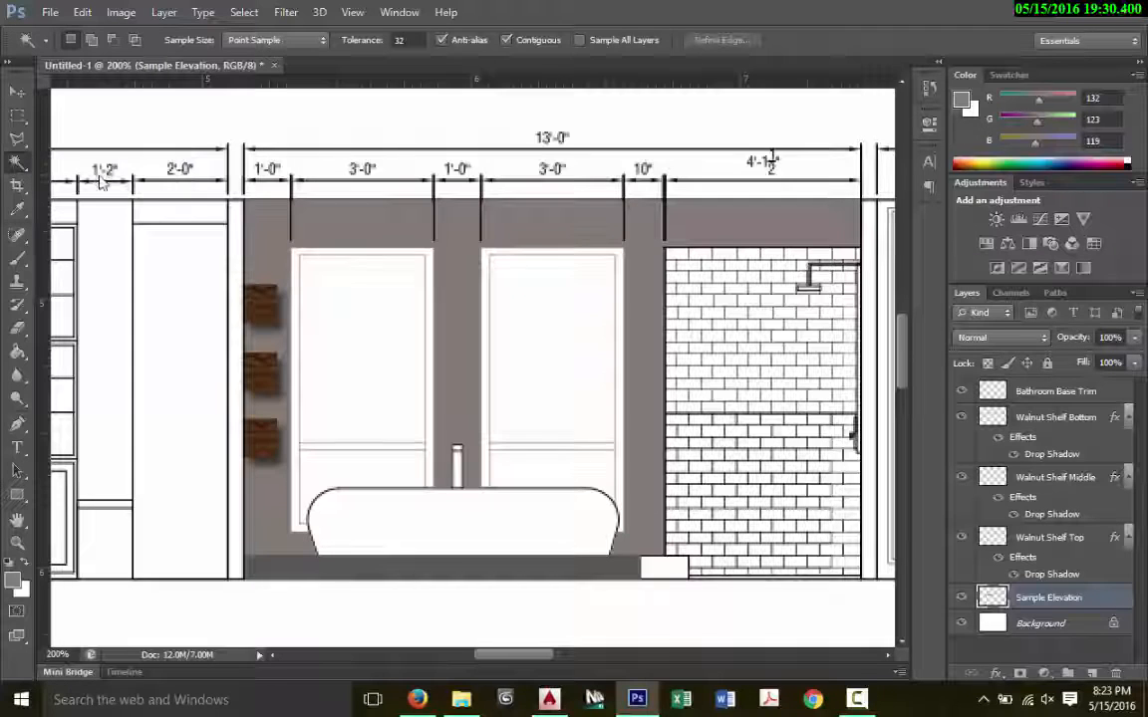
click(439, 530)
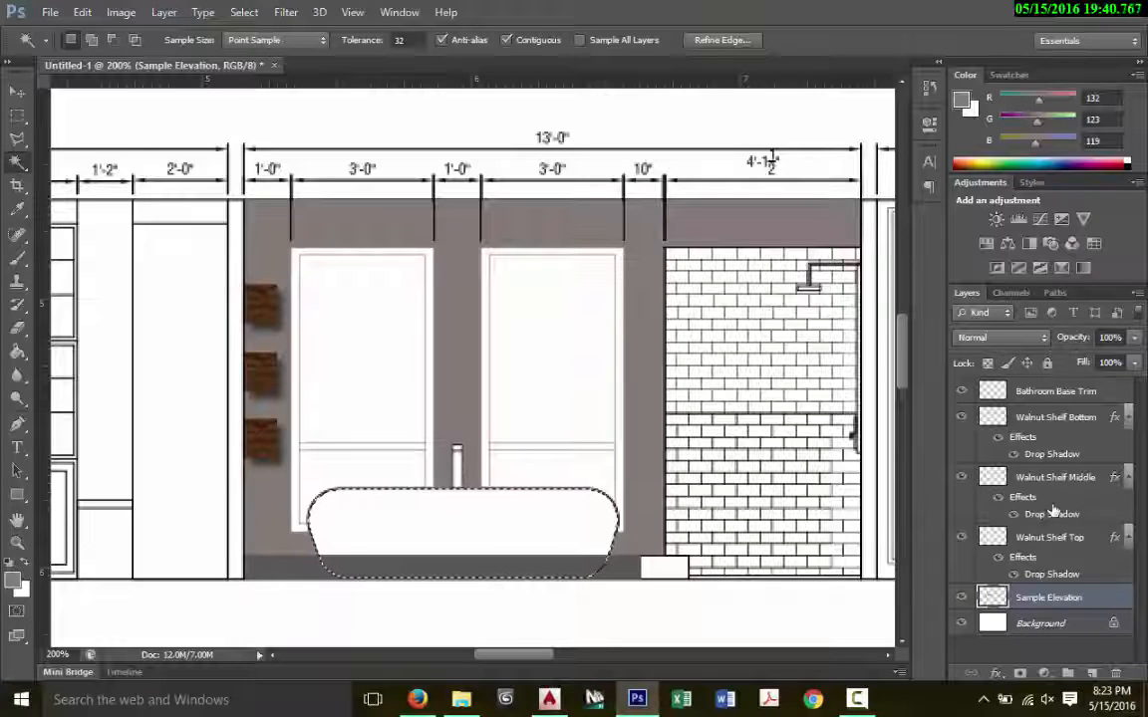
click(1044, 397)
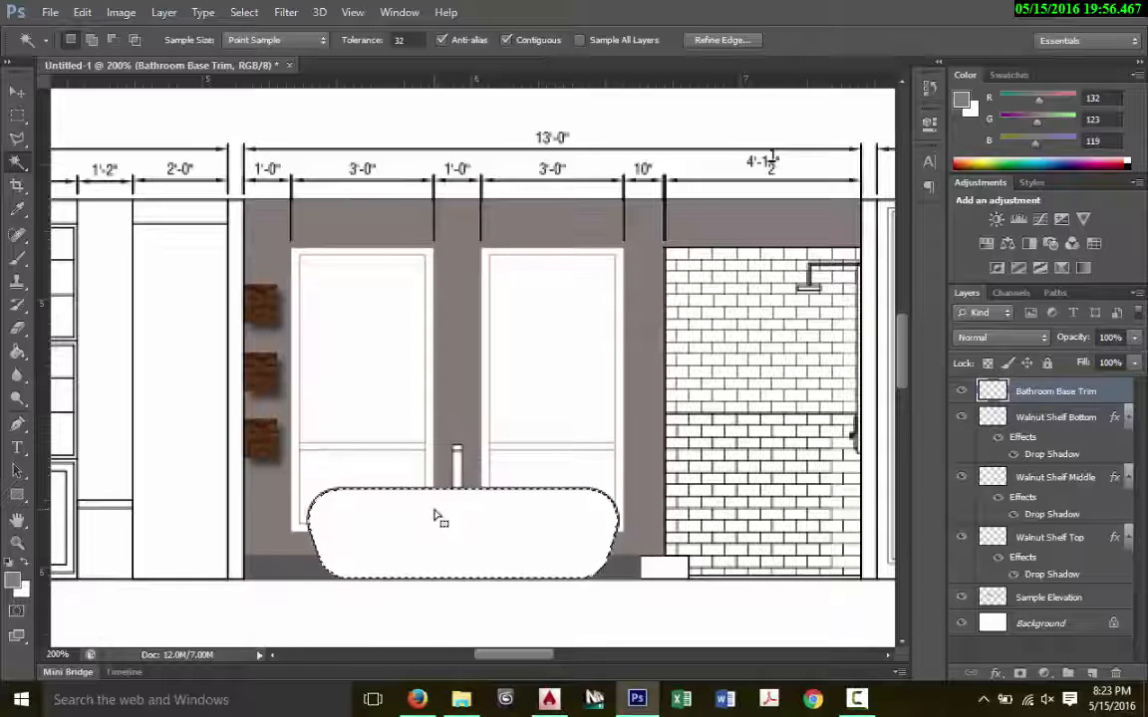
key(ctrl+d)
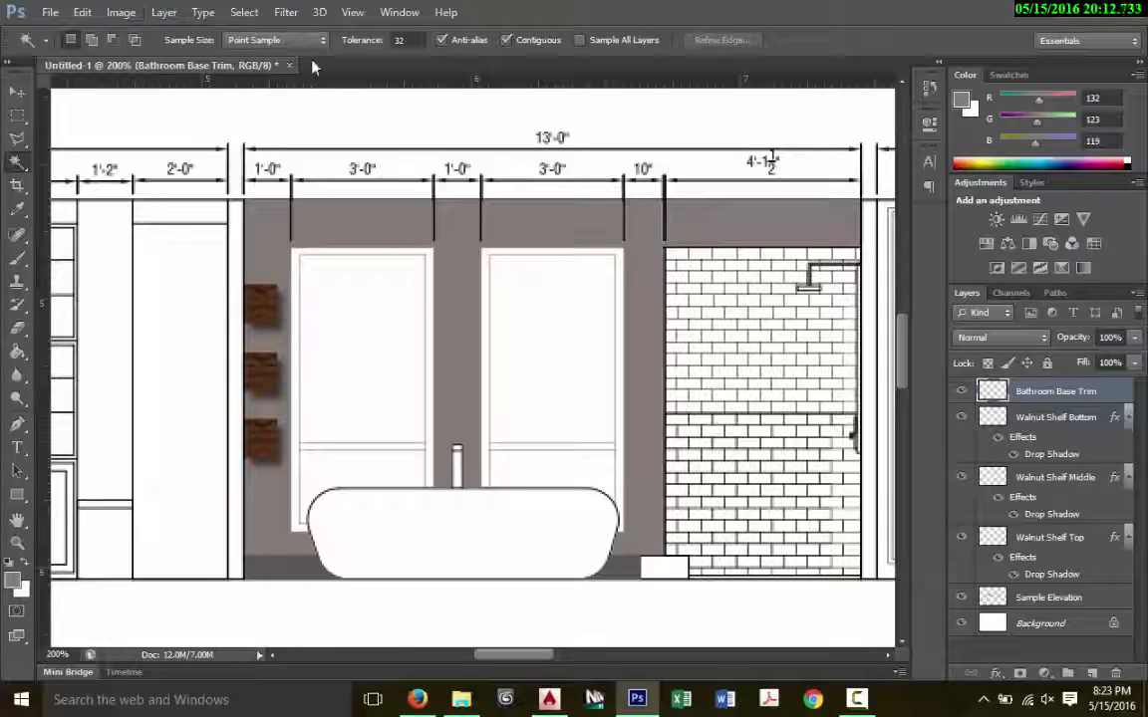
Step: Add a Drop Shadow to the Bathroom Base Trim layer with global light off and a -90° angle
click(163, 12)
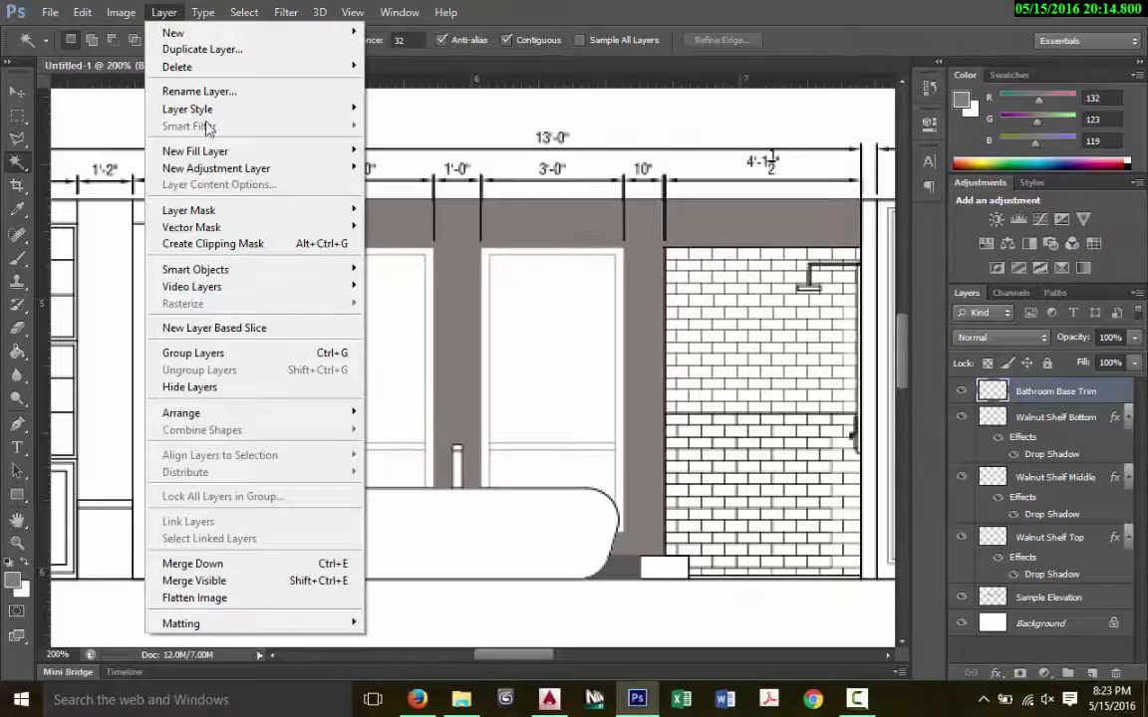
mouse_move(204, 108)
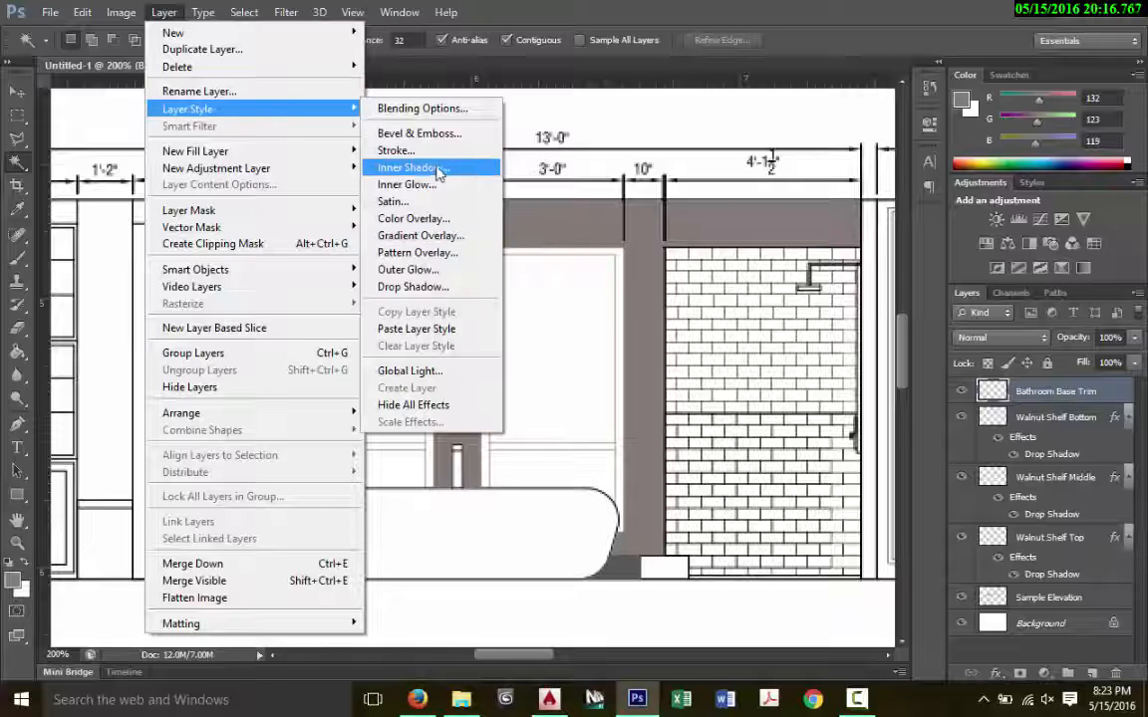
click(409, 287)
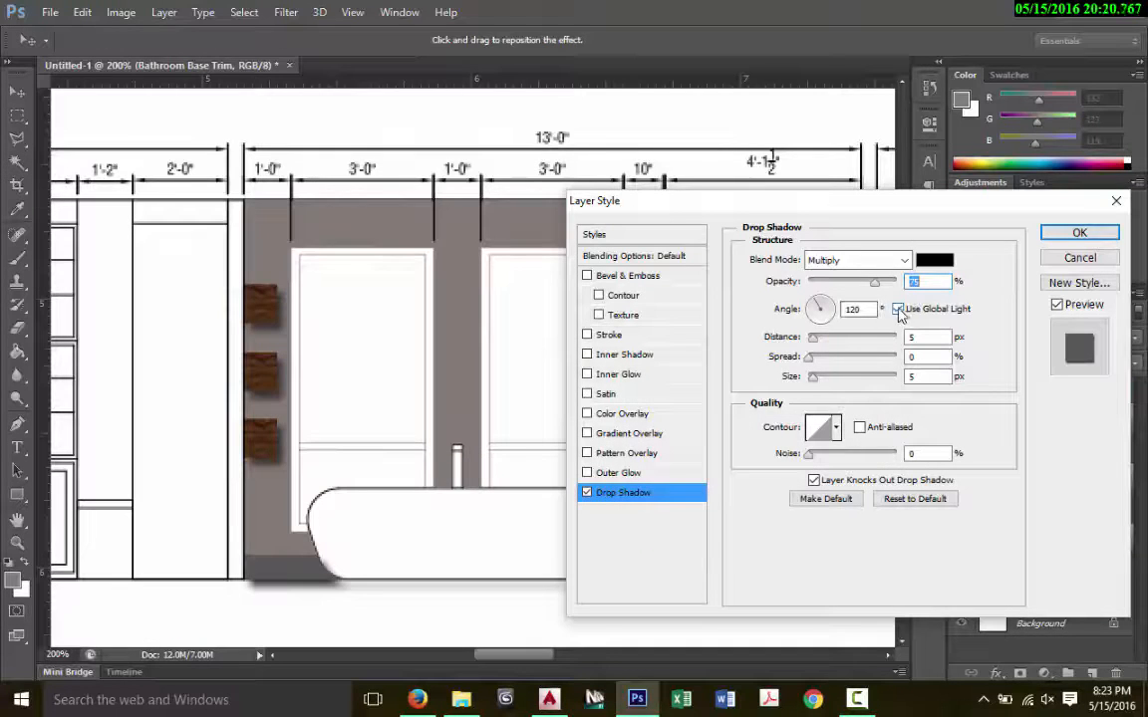
click(899, 311)
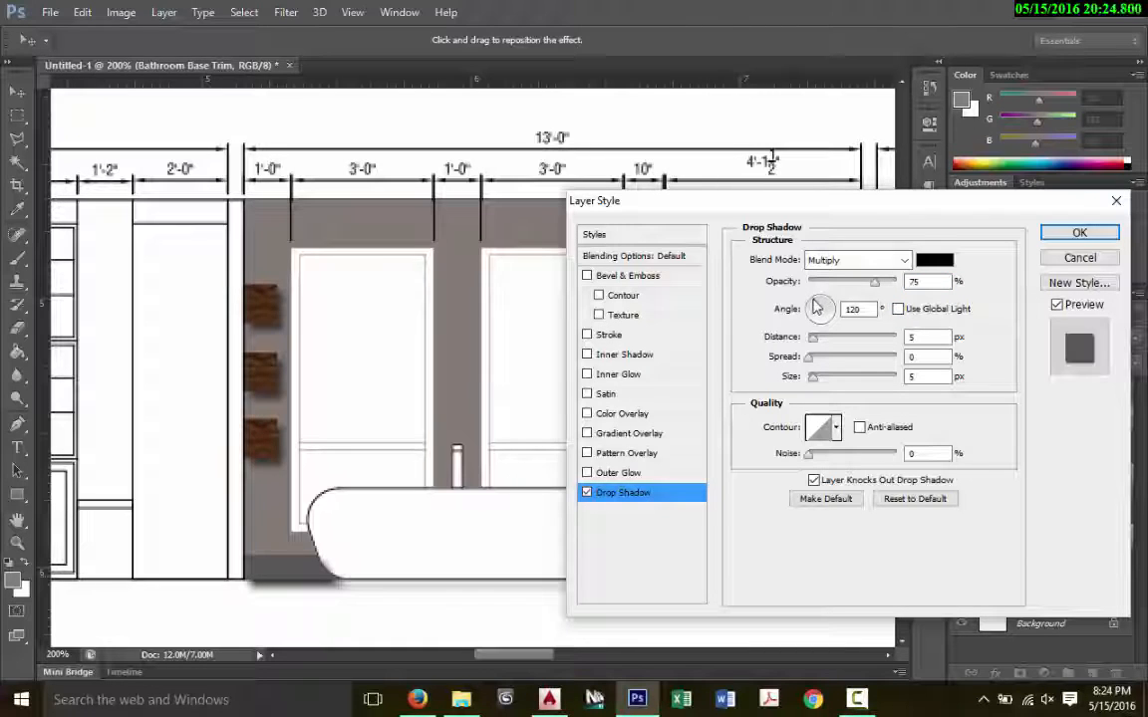
drag(817, 307, 845, 336)
key(Tab)
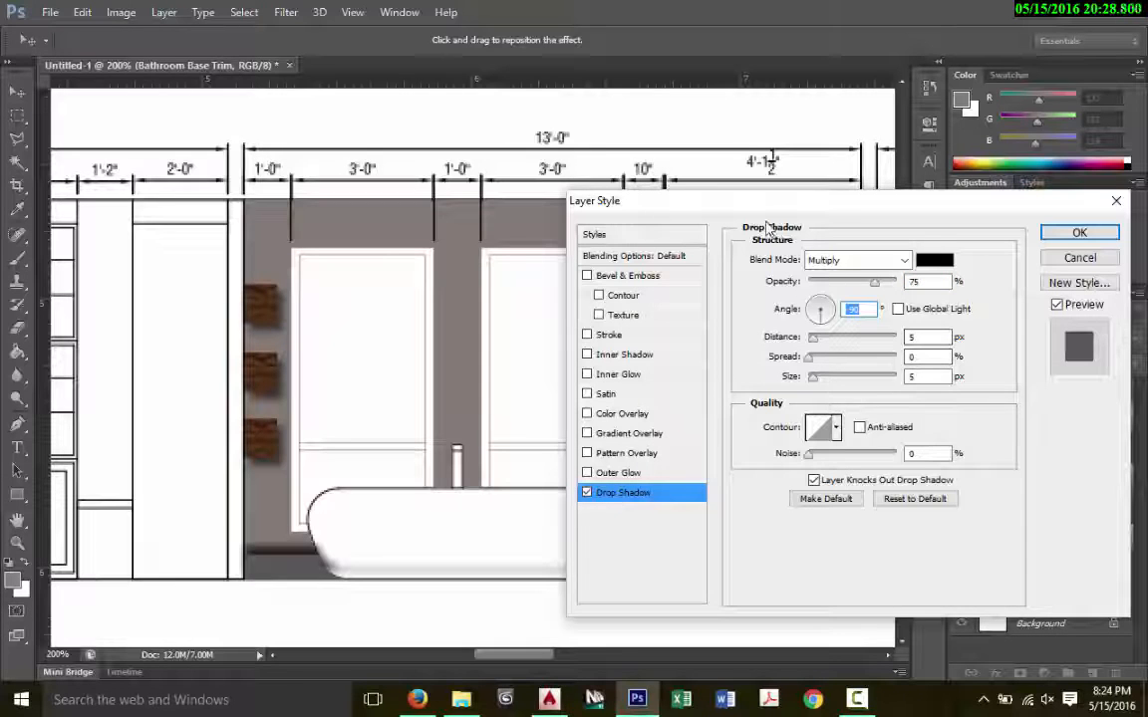
drag(767, 227, 857, 232)
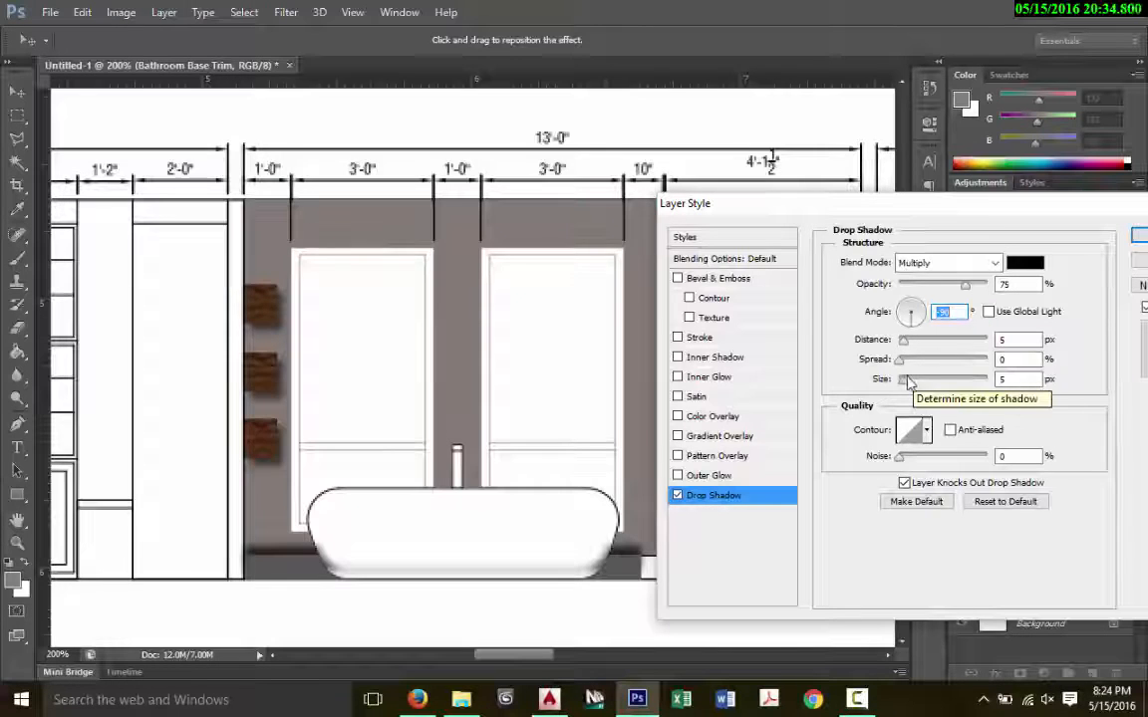
Step: Set the base trim shadow's distance to 2 px, size to 2 px and opacity to 100%
key(Tab)
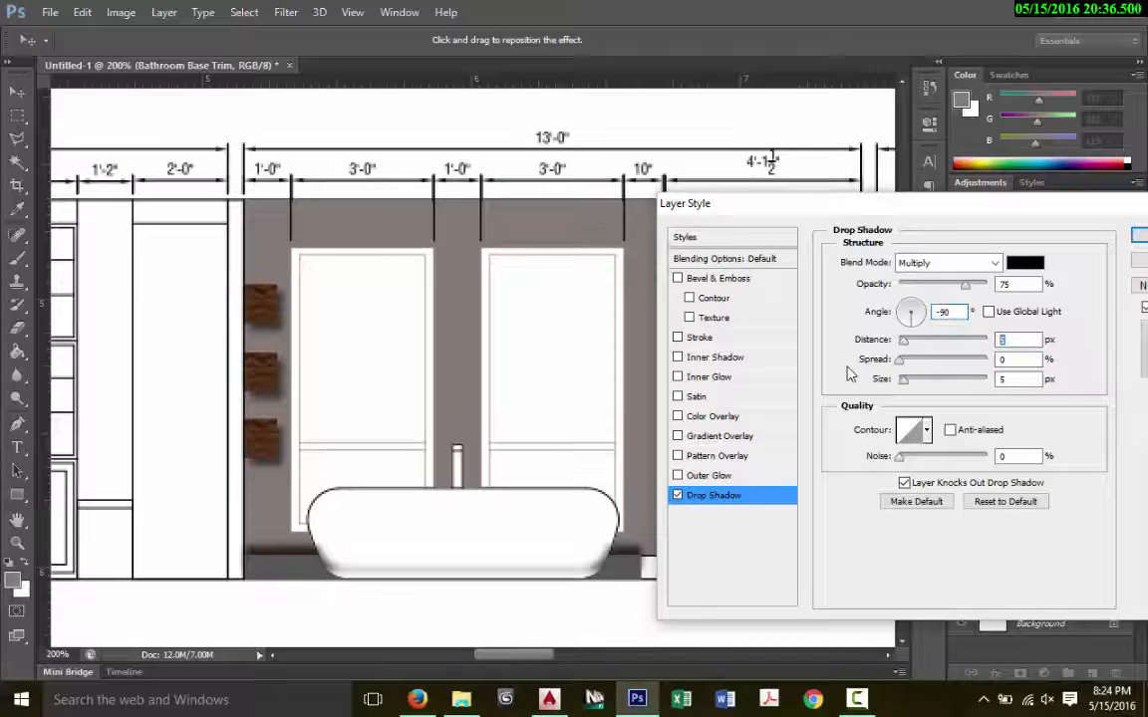
text(2)
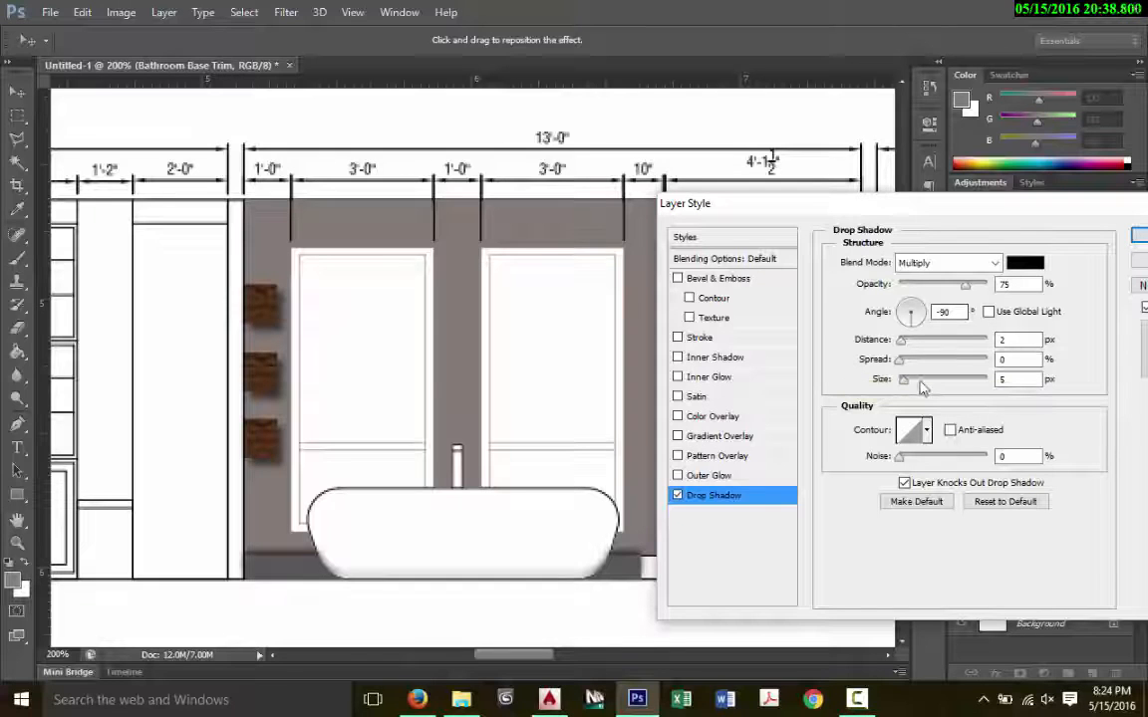
double_click(1010, 379)
text(2)
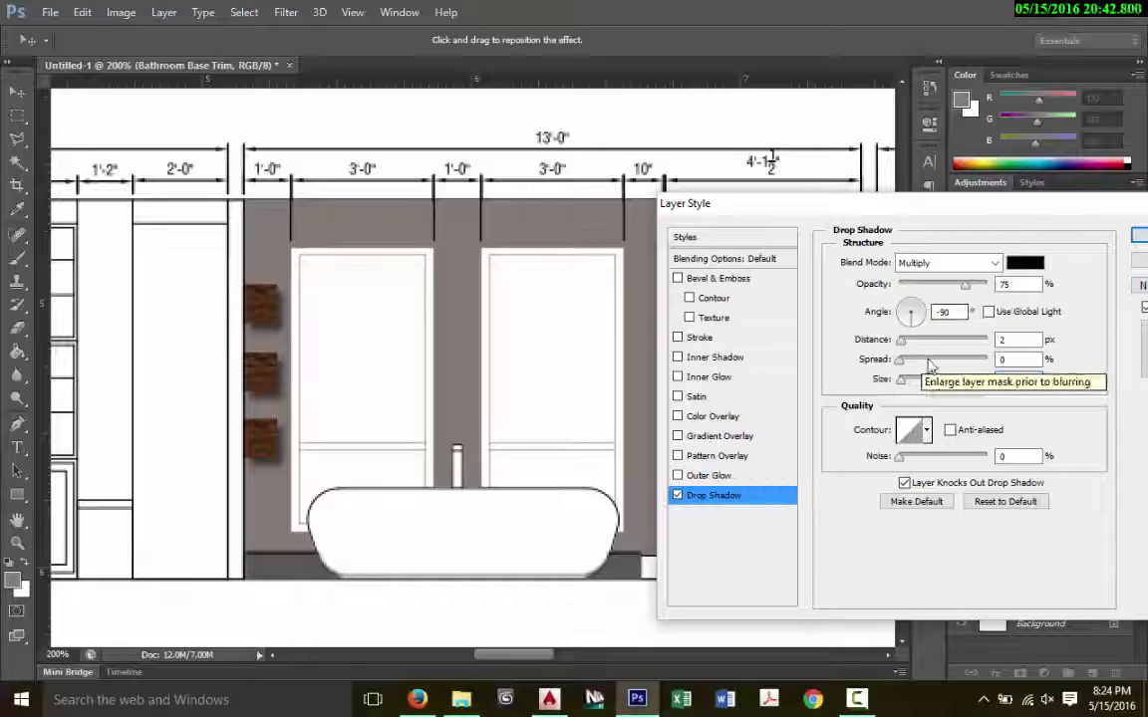
drag(964, 285, 1132, 271)
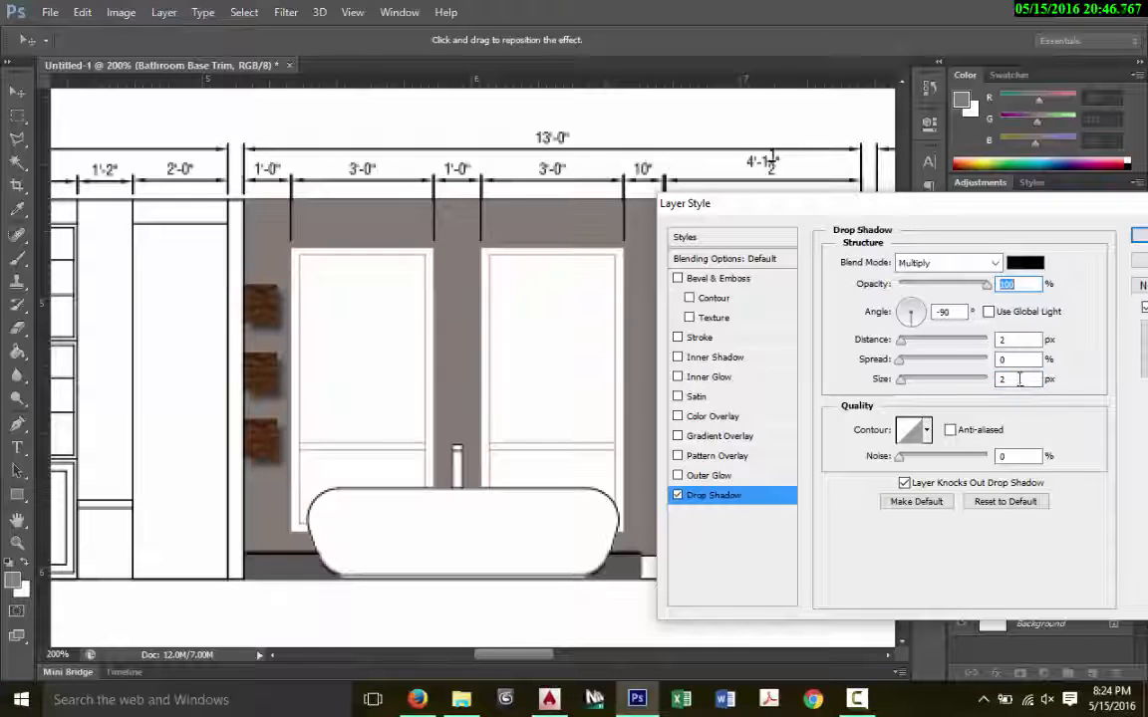
Step: Reduce the base trim shadow's distance to 1 px, try a 5 px size, and apply it with a 2 px size
double_click(1011, 340)
text(1)
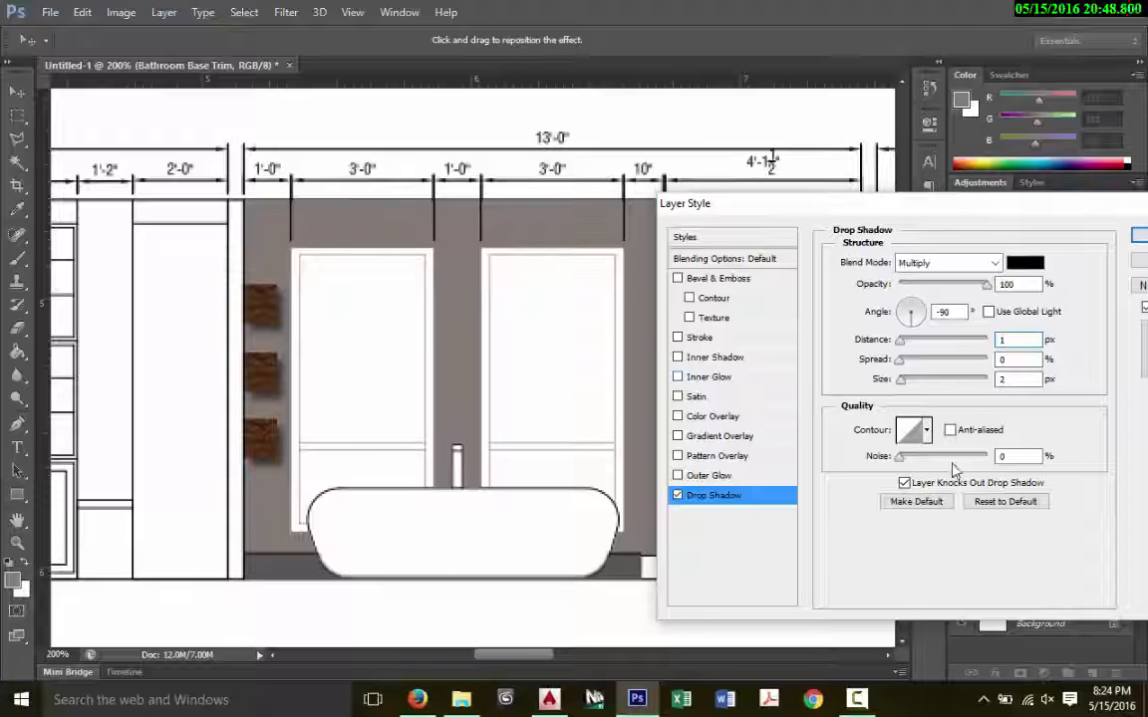
key(Tab)
key(Tab)
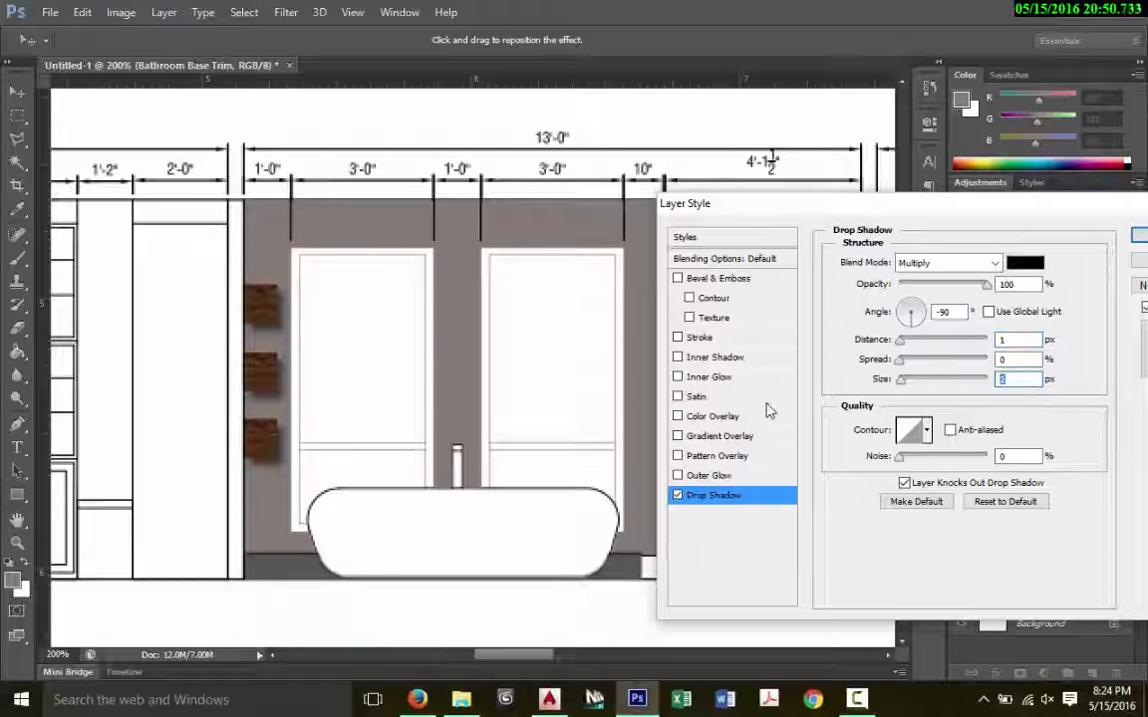
text(5)
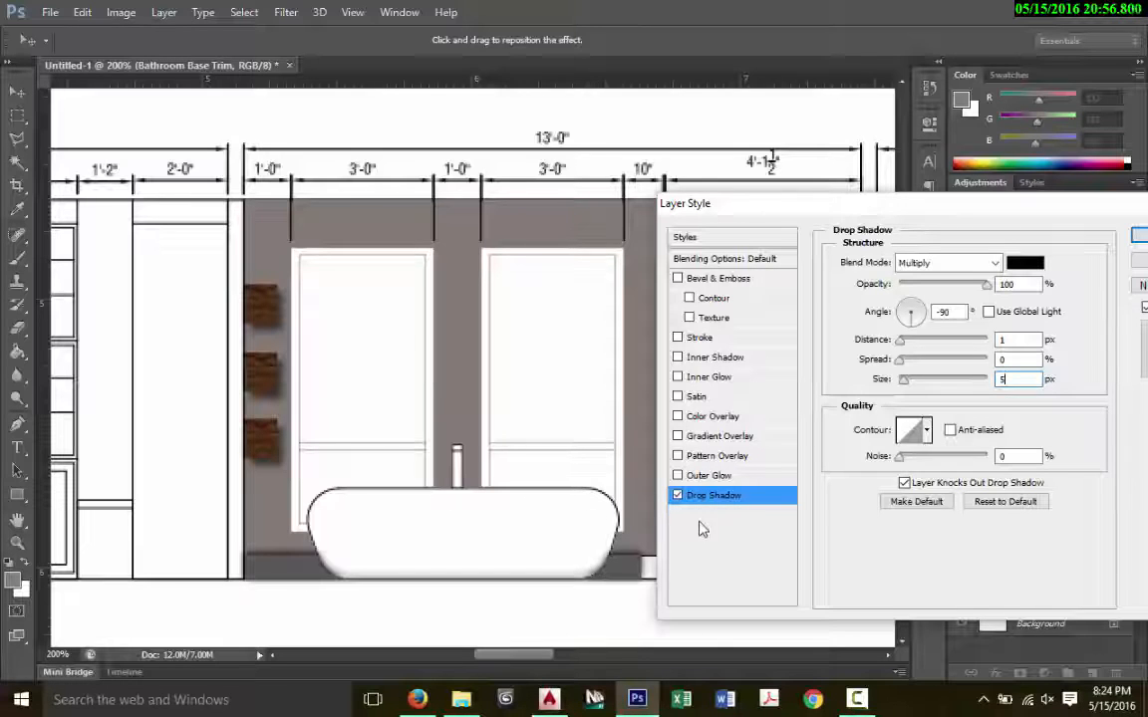
key(BackSpace)
text(2)
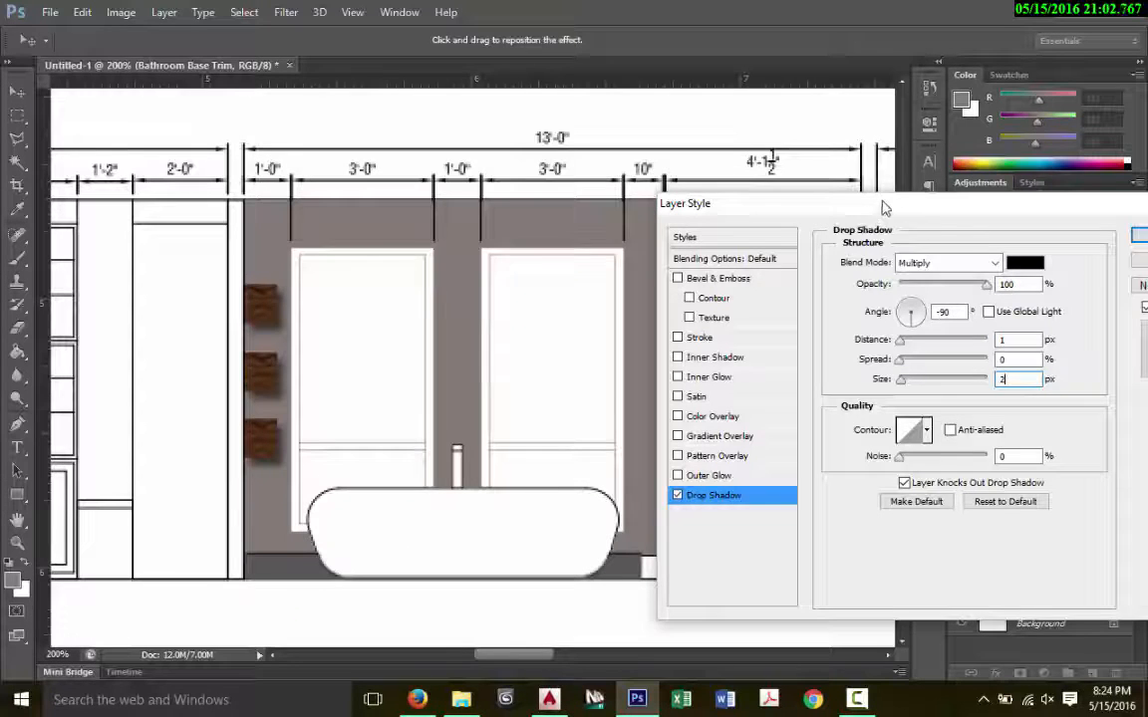
drag(885, 208, 797, 139)
click(1001, 167)
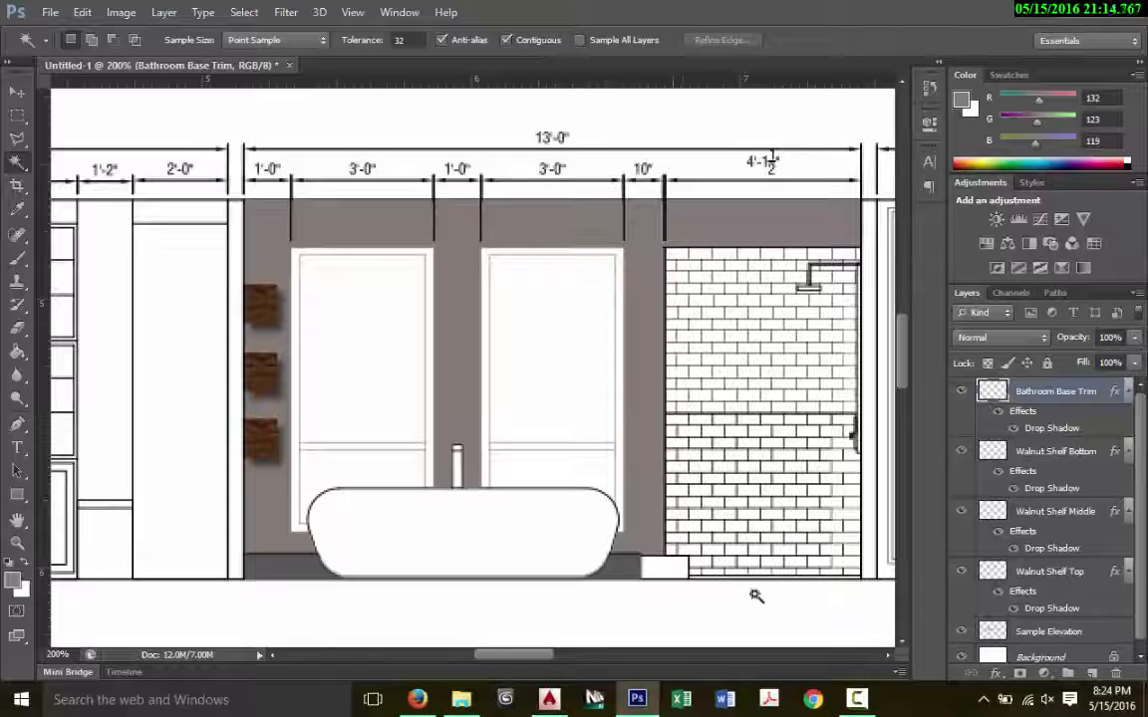
Step: Switch to Firefox and run a Google image search for "glossy white material"
click(417, 700)
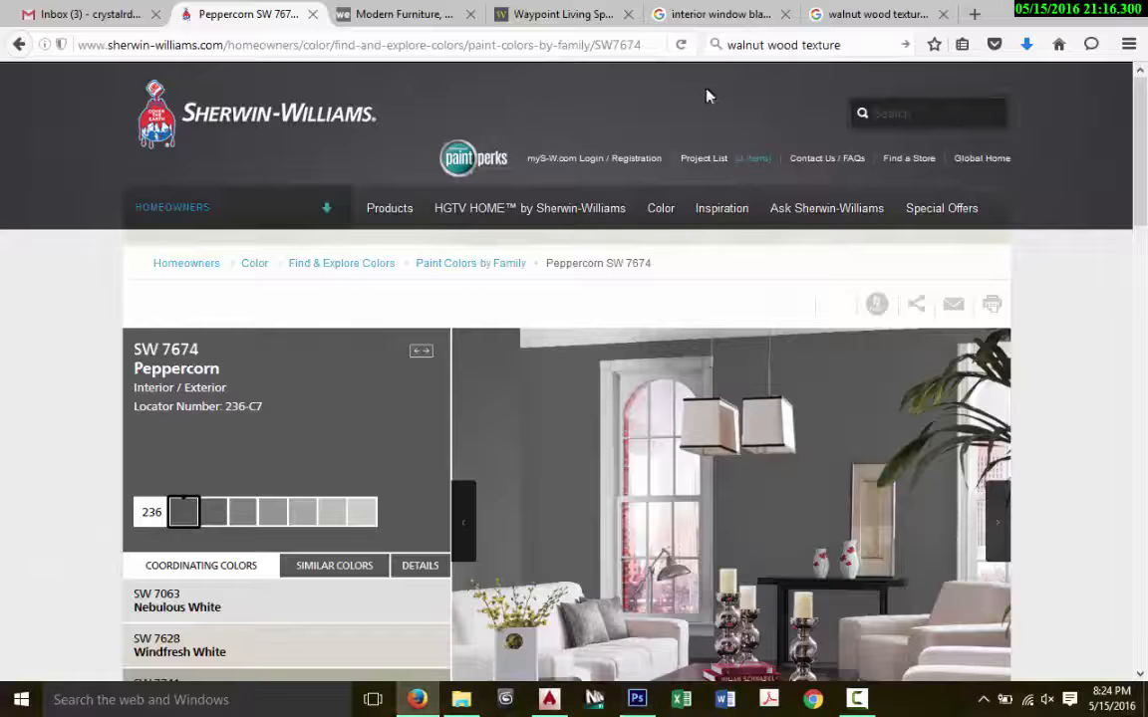
click(863, 14)
click(859, 47)
text(gloosy)
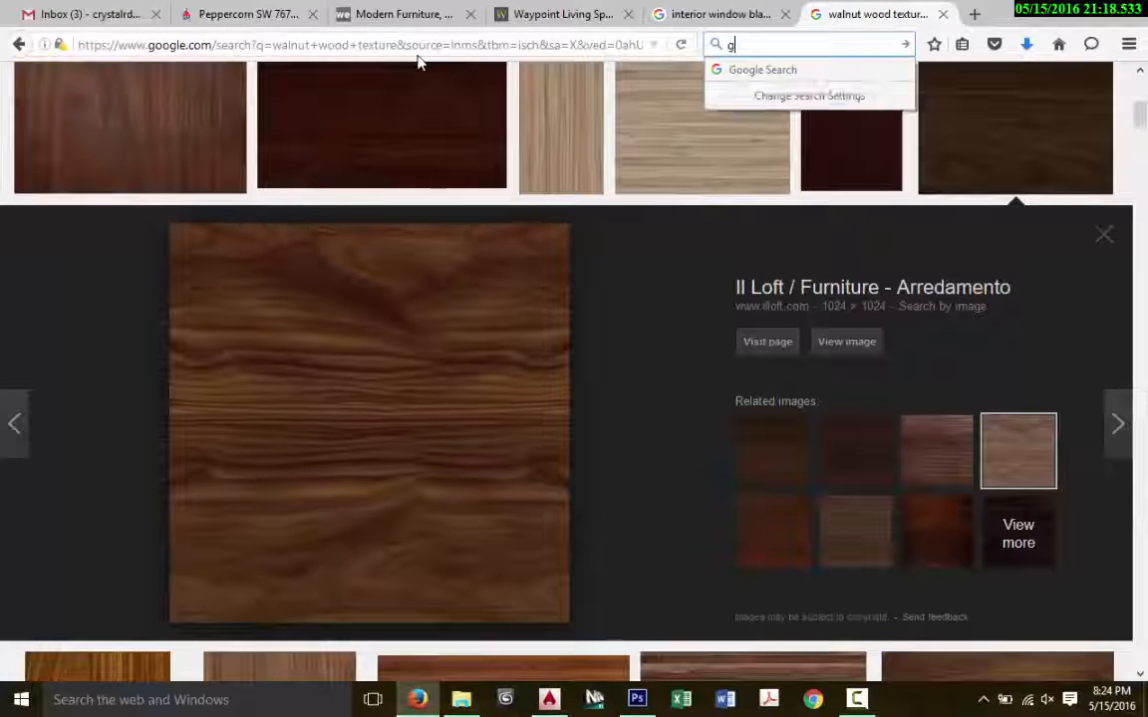
key(BackSpace)
key(BackSpace)
key(BackSpace)
text(ssy whit)
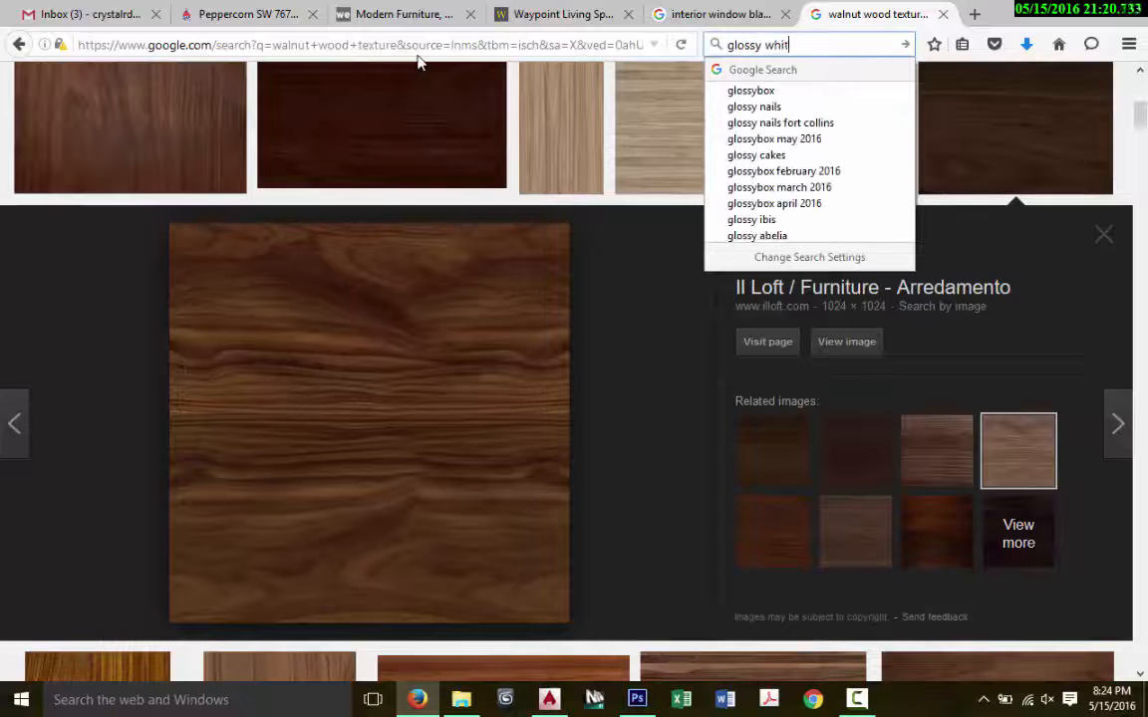
text(e material)
key(Return)
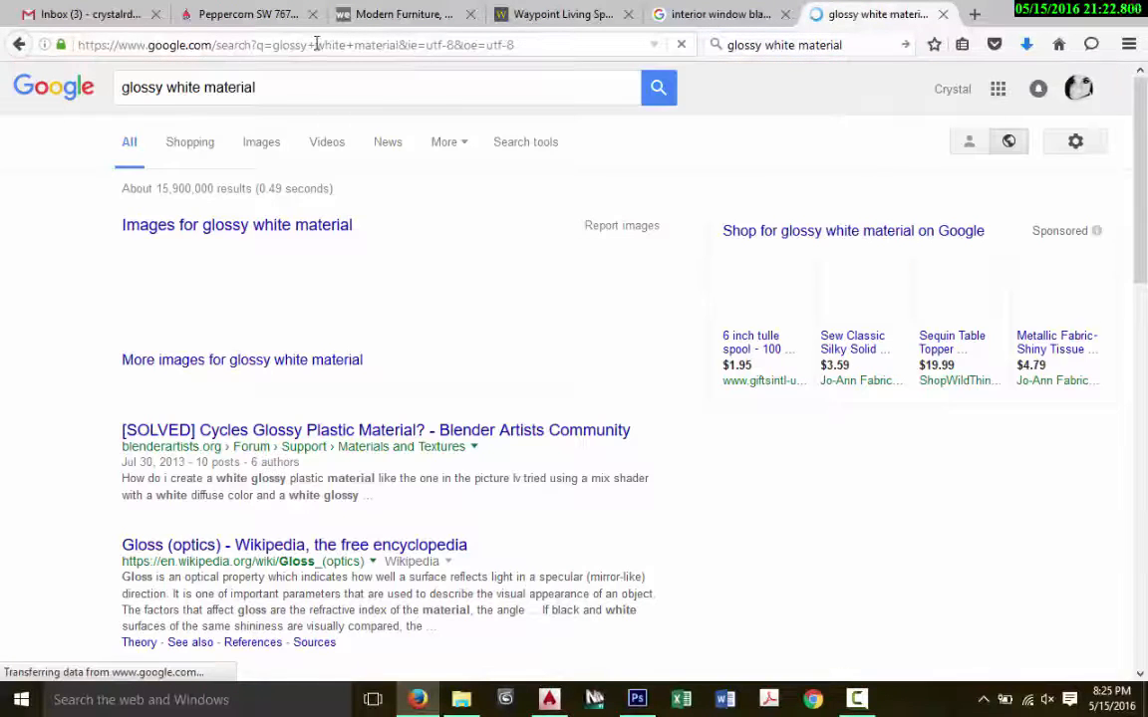
click(264, 150)
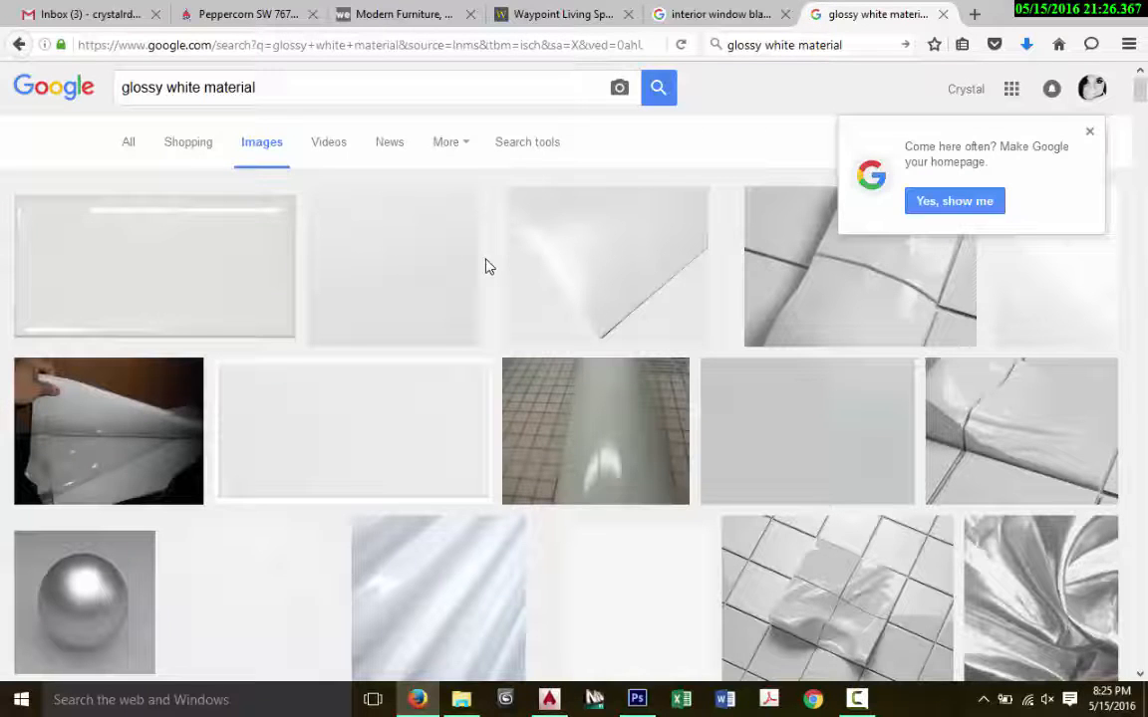
click(1090, 135)
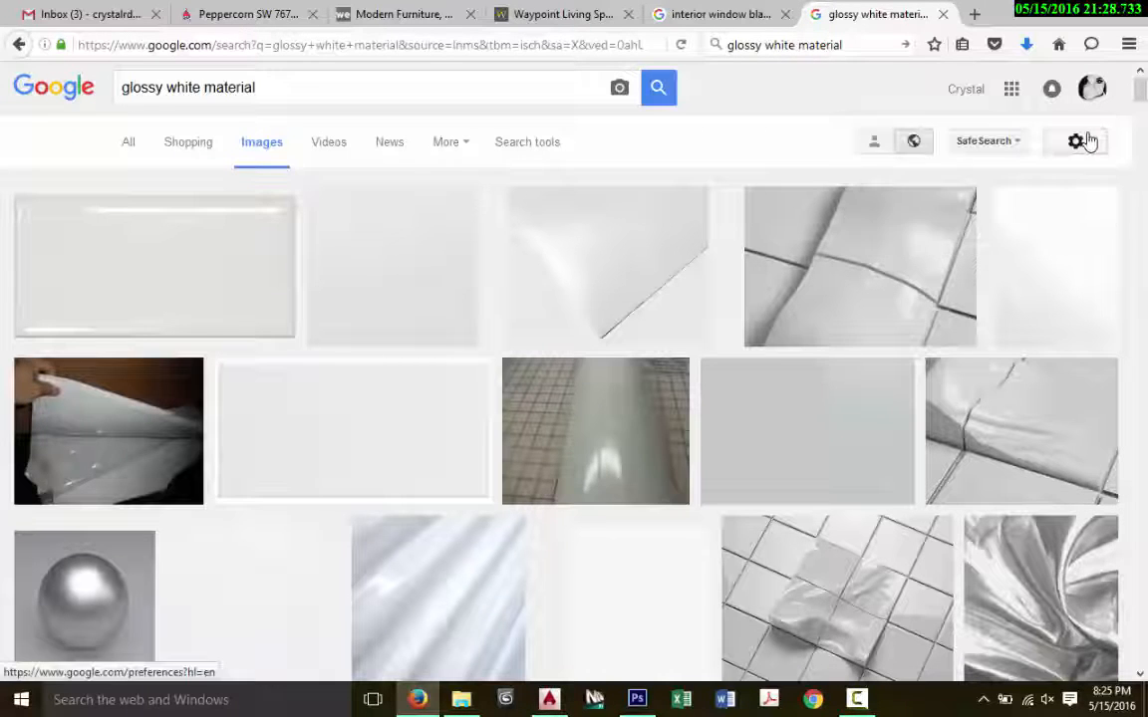
Step: Compare the glossy white image results and related tiles, ending on the Georgetown Snow White Glossy Field Tile preview
scroll(514, 341, down, 3)
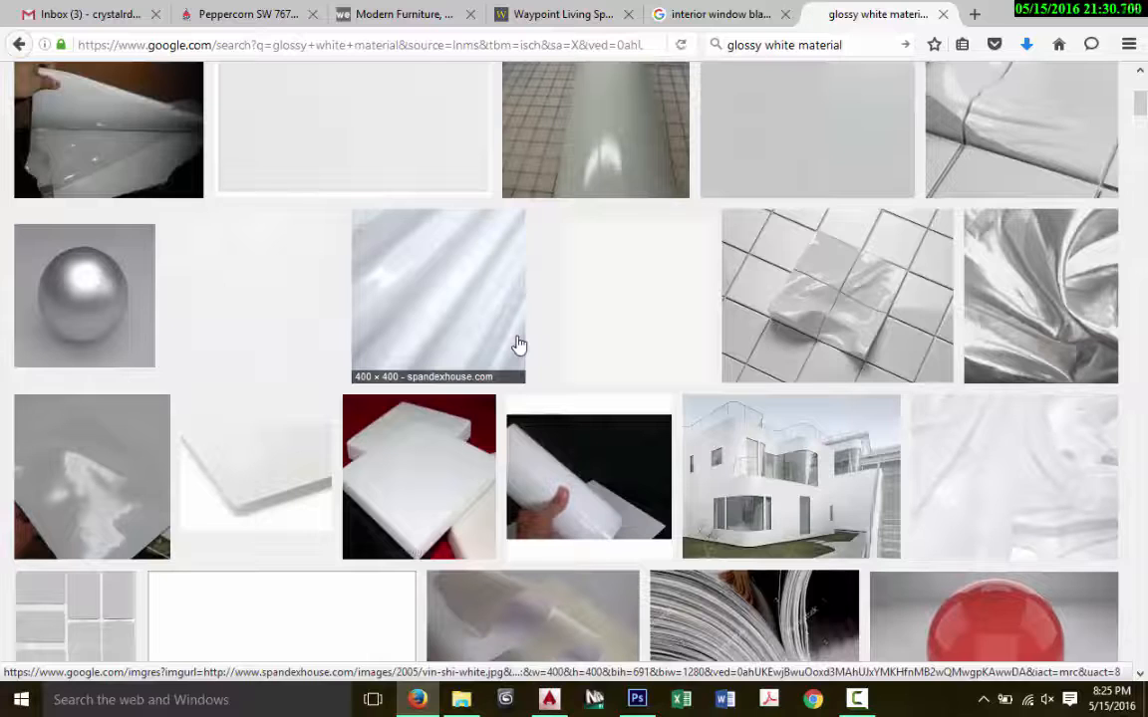
scroll(517, 344, down, 4)
scroll(517, 344, up, 7)
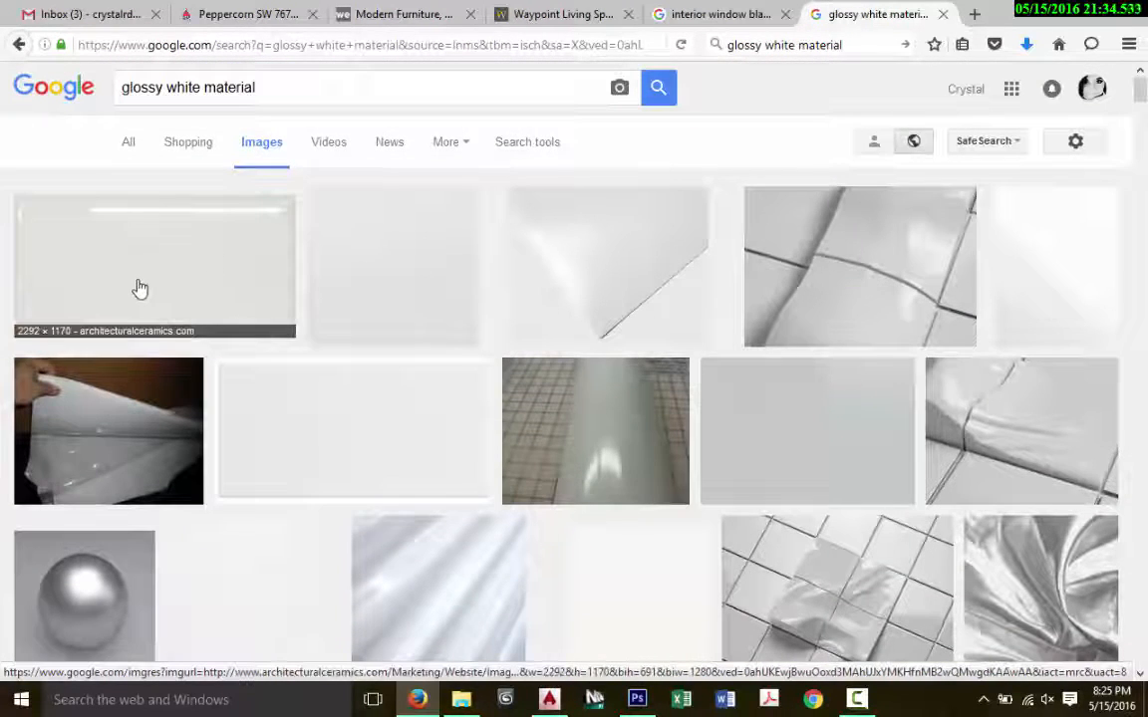
click(140, 288)
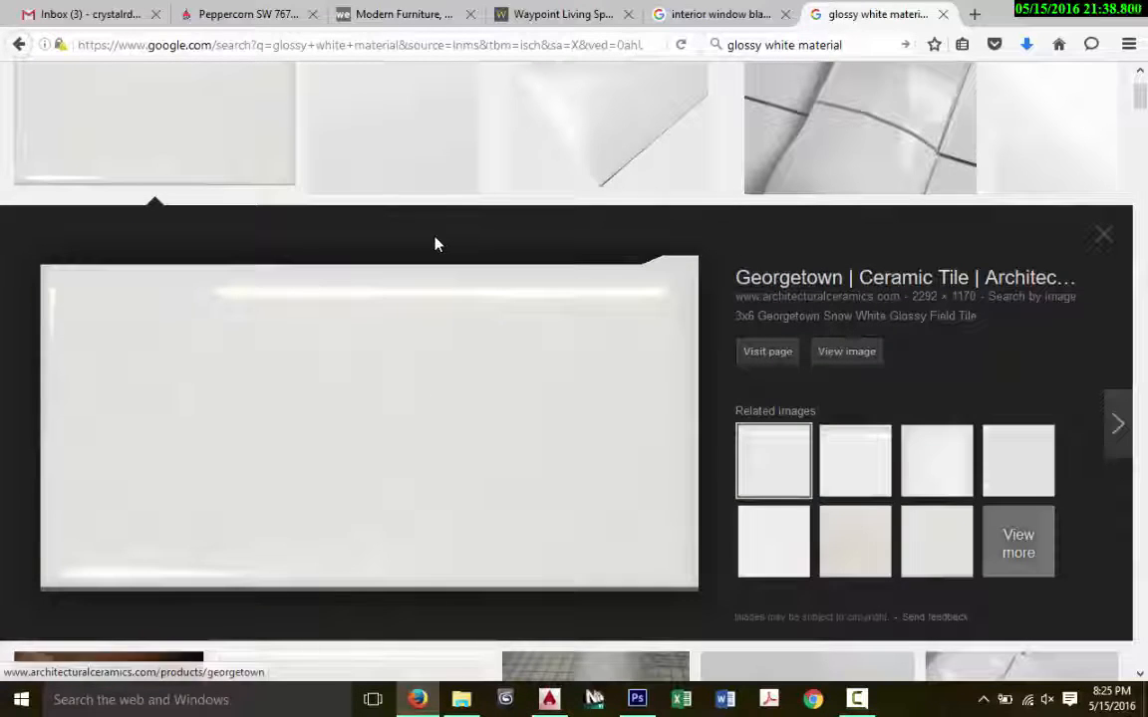
click(848, 492)
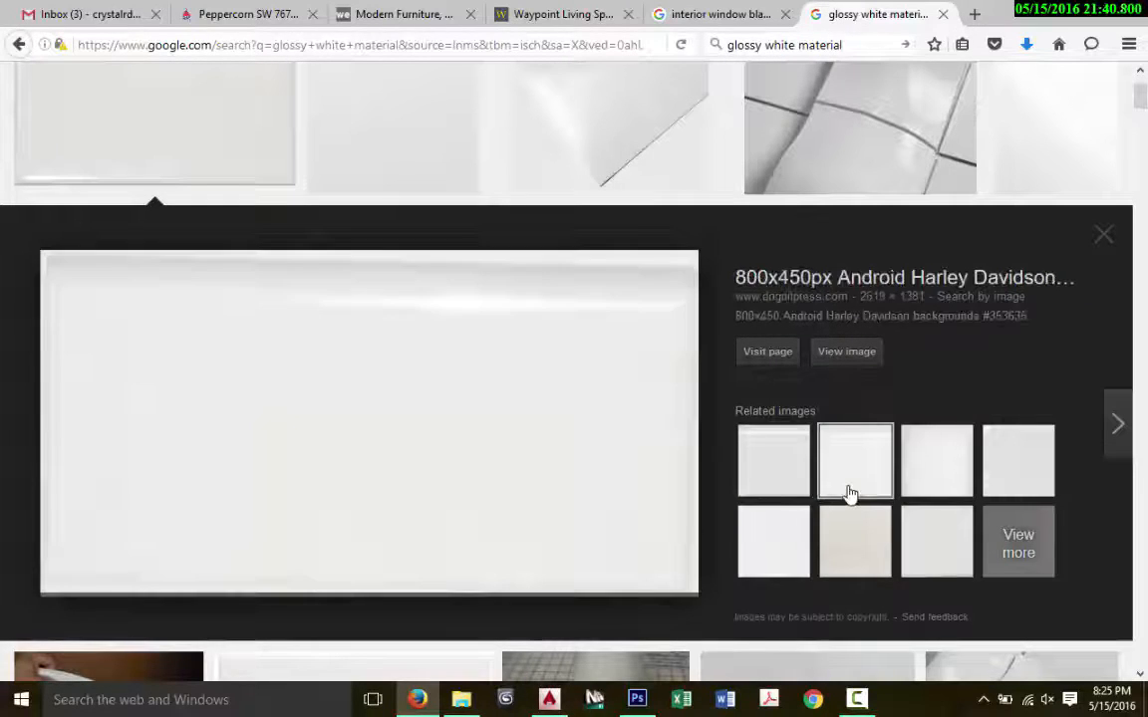
click(784, 487)
click(993, 469)
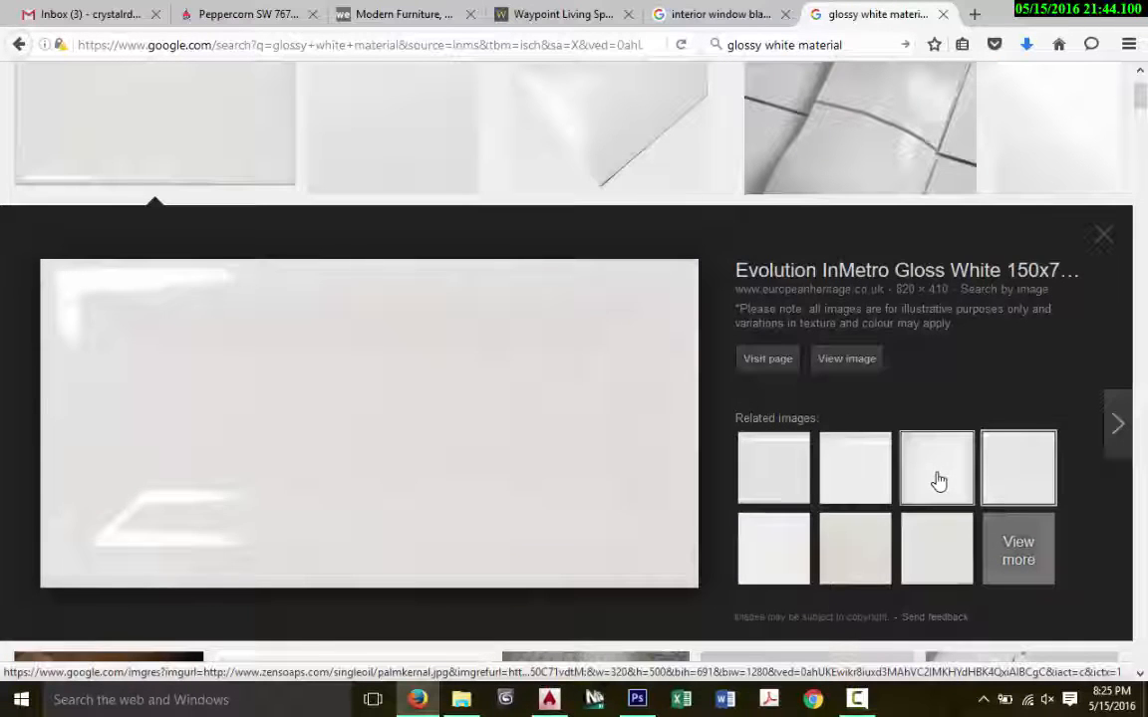
click(937, 481)
click(852, 493)
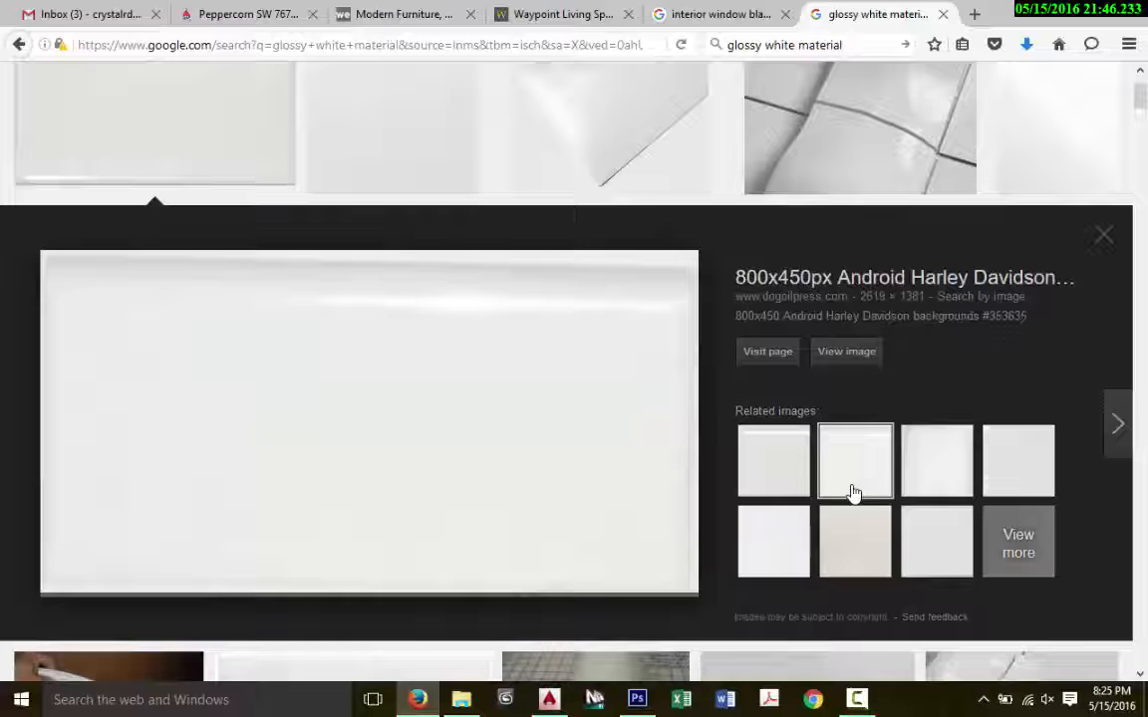
click(784, 490)
Step: Open the Snipping Tool and capture the Georgetown glossy white tile just inside its edges
click(112, 707)
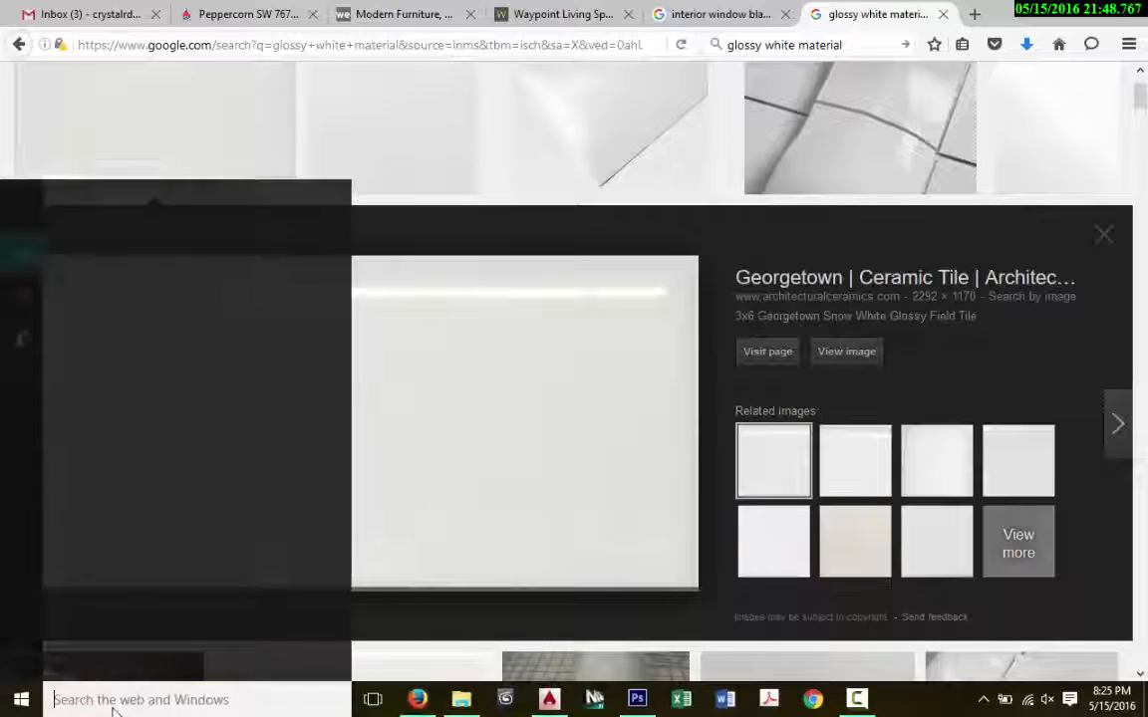
text(snip)
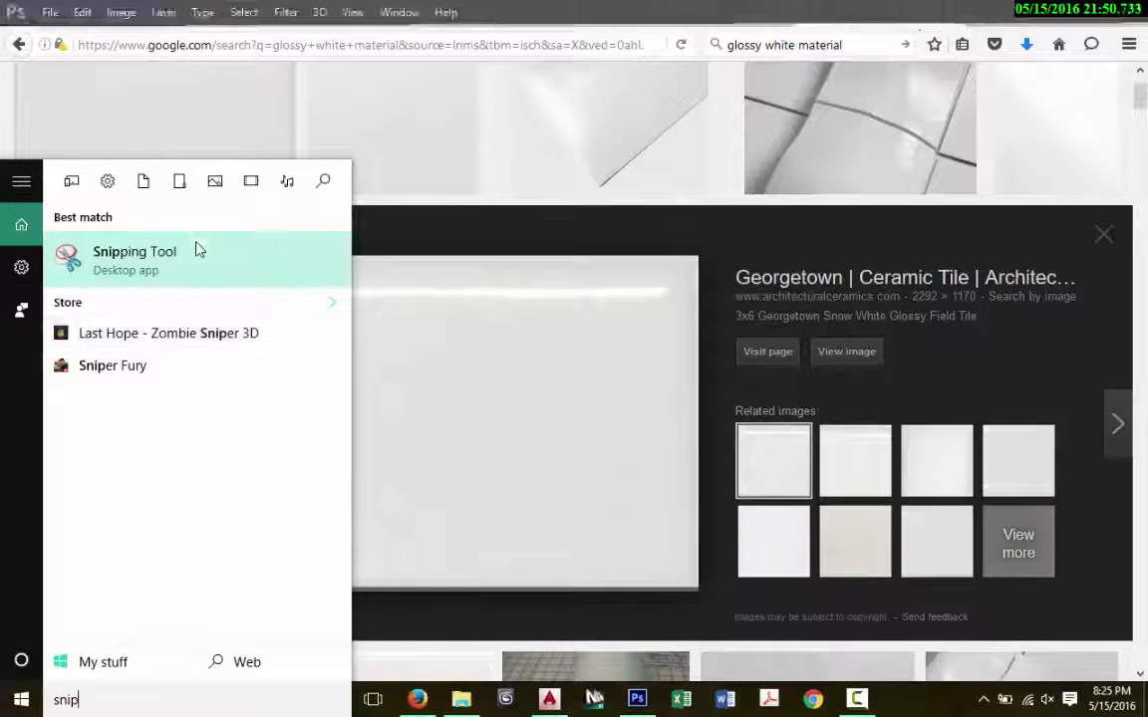
click(196, 251)
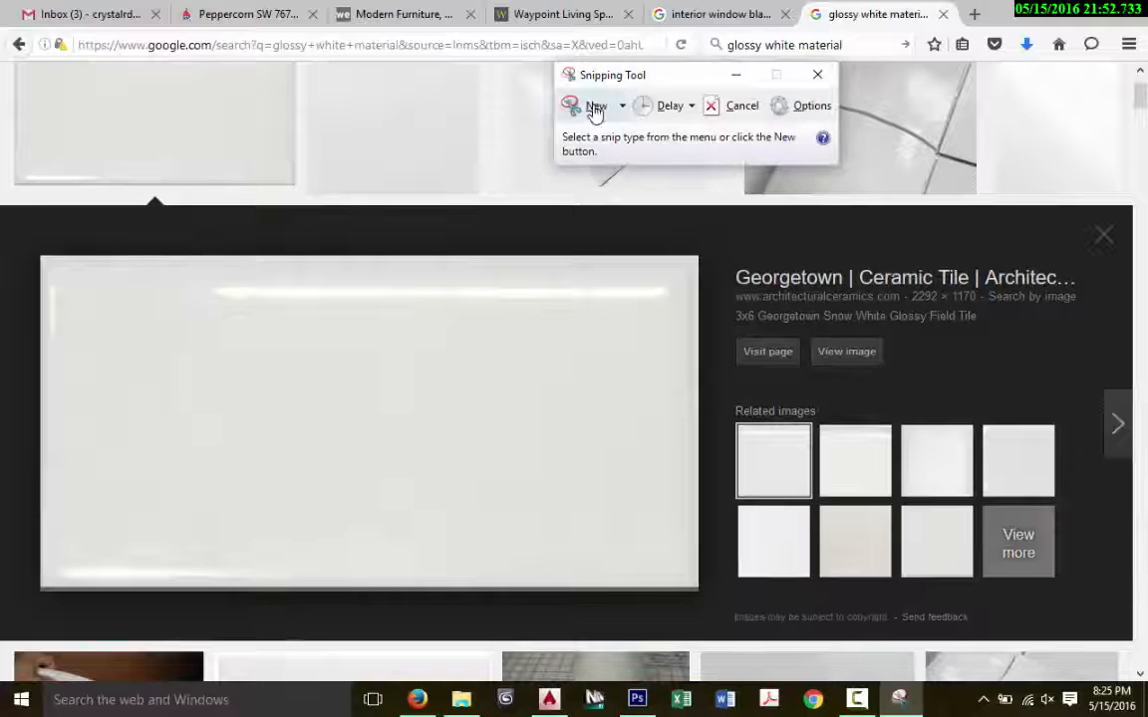
click(594, 110)
drag(46, 261, 685, 584)
Step: Save the tile snip to the Desktop as a PNG named Glossy White and close the Snipping Tool
click(21, 119)
click(59, 168)
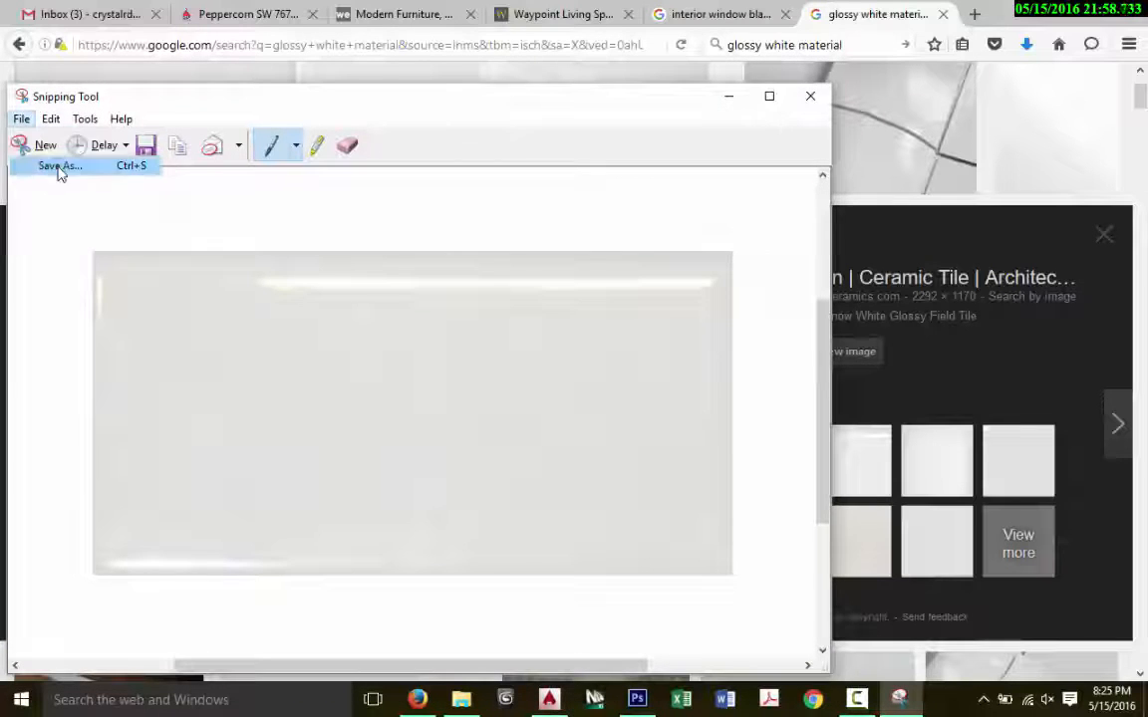
text(Glossy White)
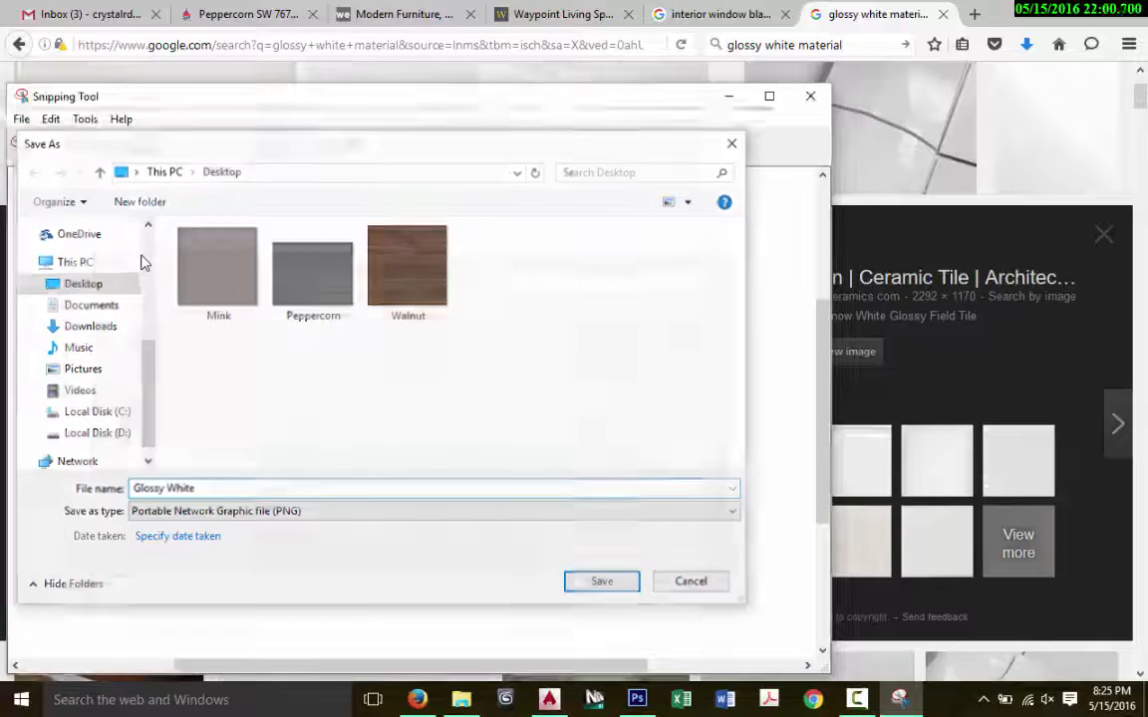
key(Return)
click(810, 95)
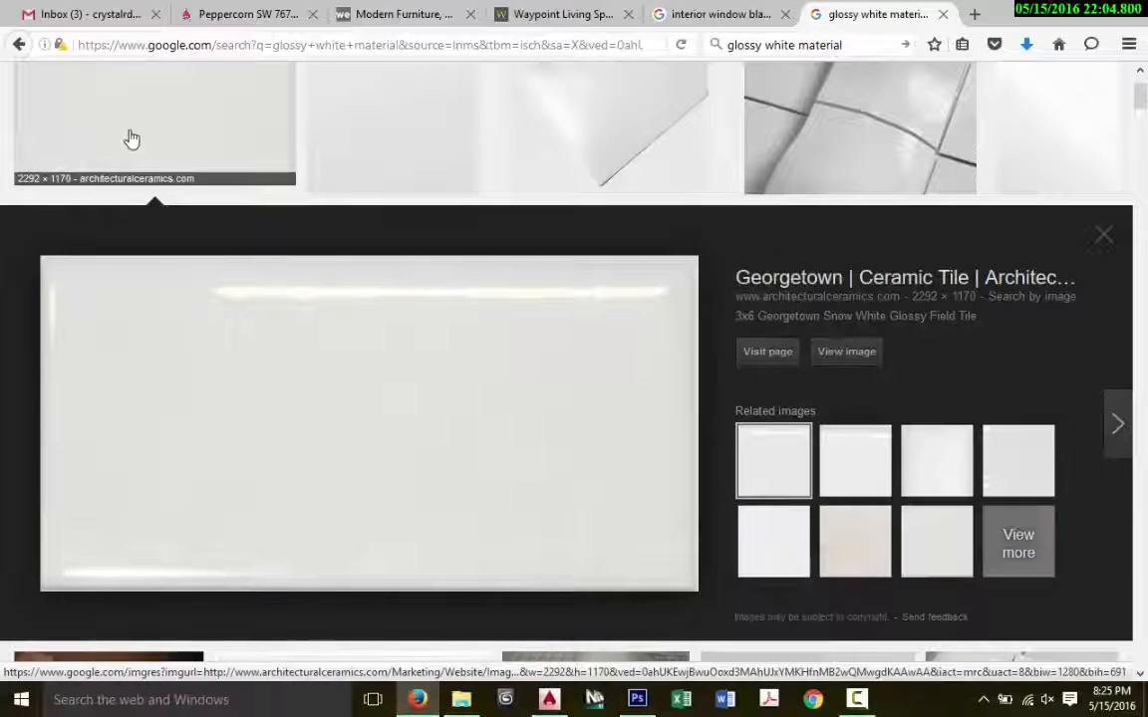
Step: Switch to Photoshop and place the Glossy White image into the elevation document
click(636, 699)
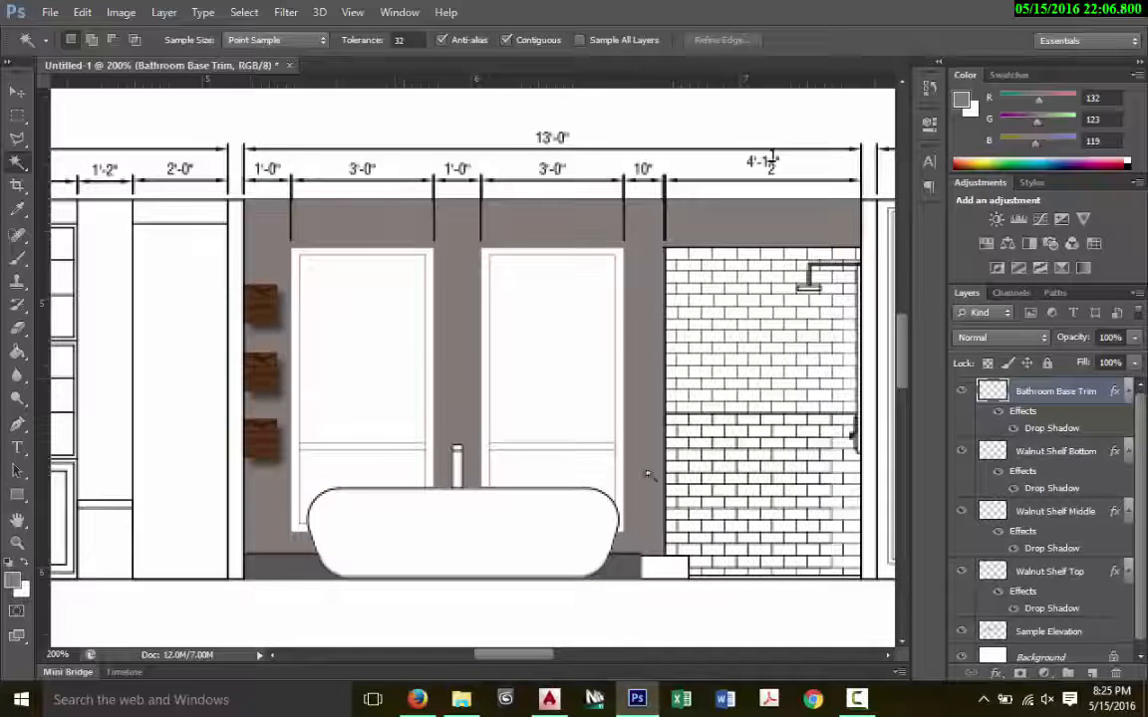
click(49, 11)
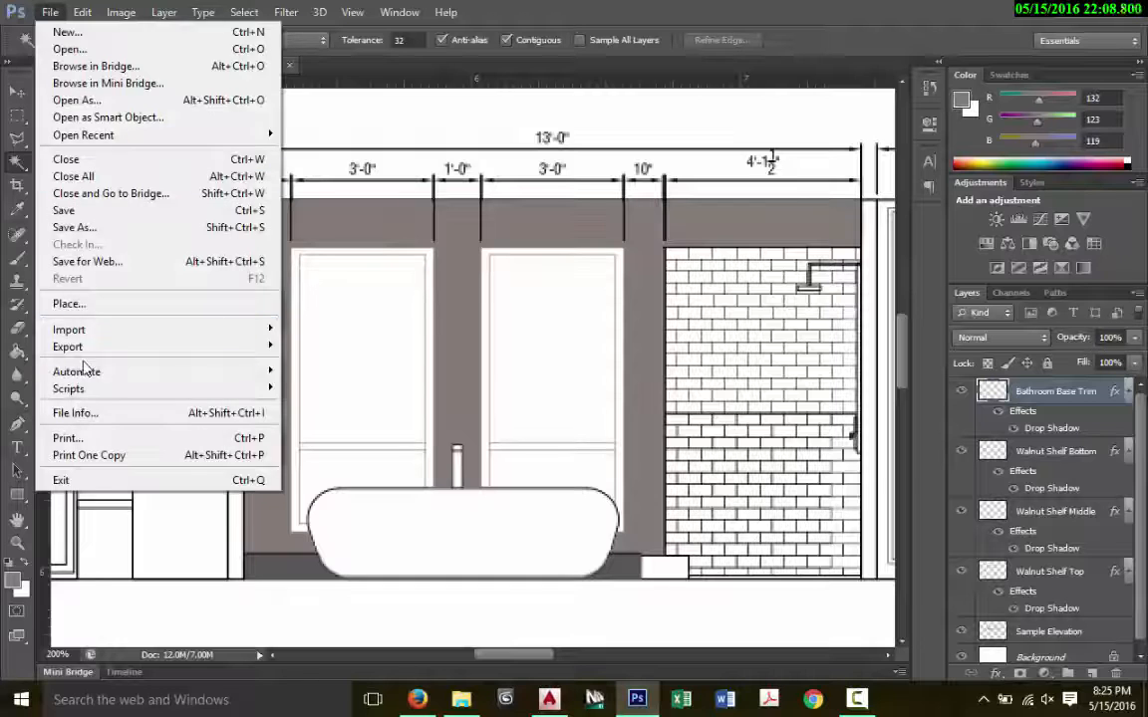
click(65, 303)
double_click(453, 224)
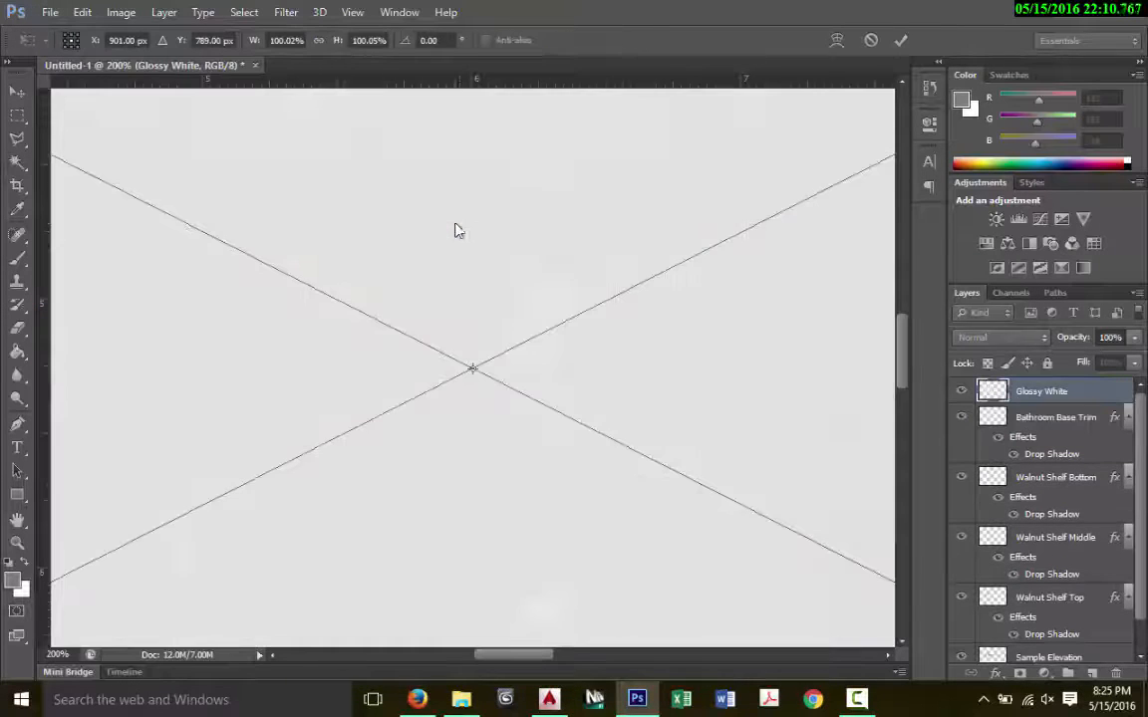
Step: Scale the placed Glossy White image down to slightly more than the bathtub's width, position it over the tub, and commit the placement
mouse_move(383, 255)
mouse_down()
mouse_move(535, 451)
mouse_move(526, 400)
mouse_up()
drag(143, 245, 239, 306)
mouse_move(186, 174)
mouse_down()
mouse_move(618, 461)
mouse_move(528, 448)
mouse_move(133, 248)
mouse_move(66, 164)
mouse_move(646, 523)
mouse_move(768, 583)
mouse_move(221, 292)
mouse_up()
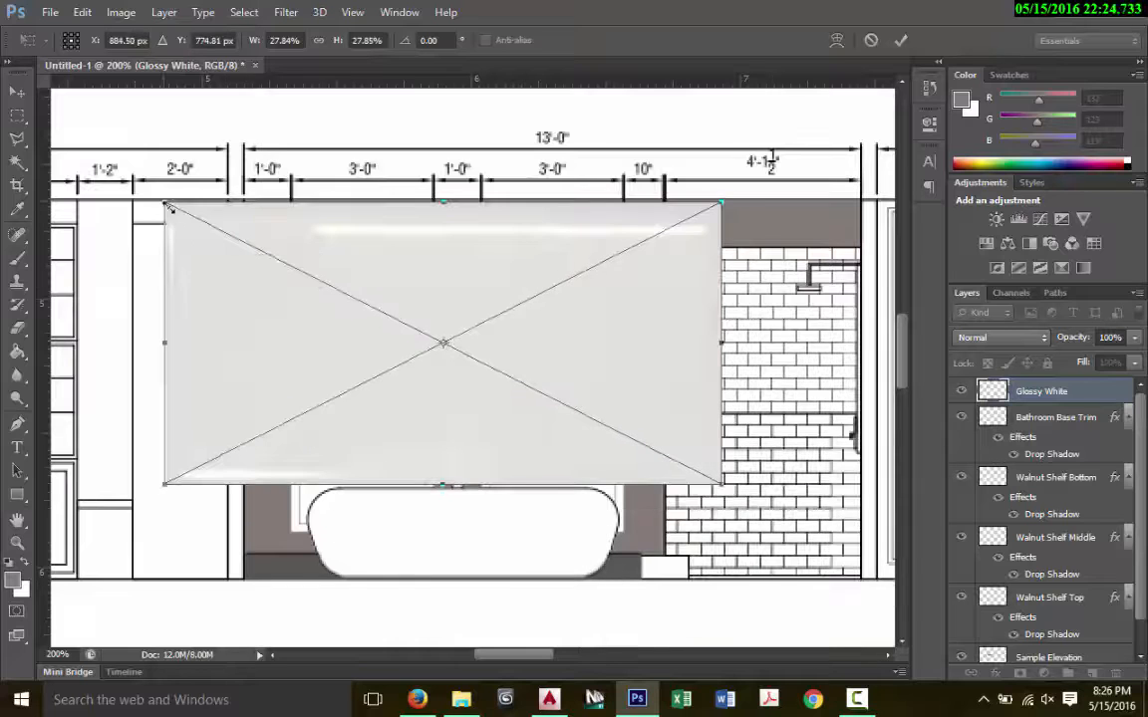
drag(169, 207, 330, 498)
drag(544, 519, 627, 518)
drag(307, 519, 301, 519)
key(Return)
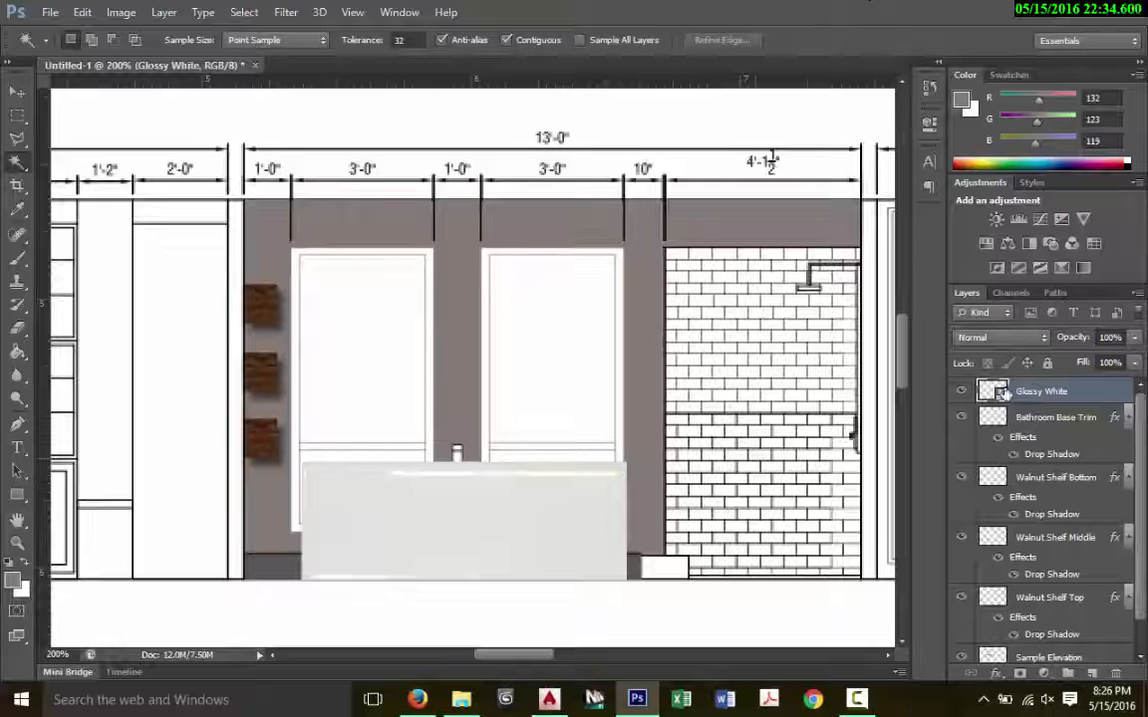
Step: Rasterize the Glossy White layer and set its opacity to 50%
right_click(1041, 401)
click(762, 245)
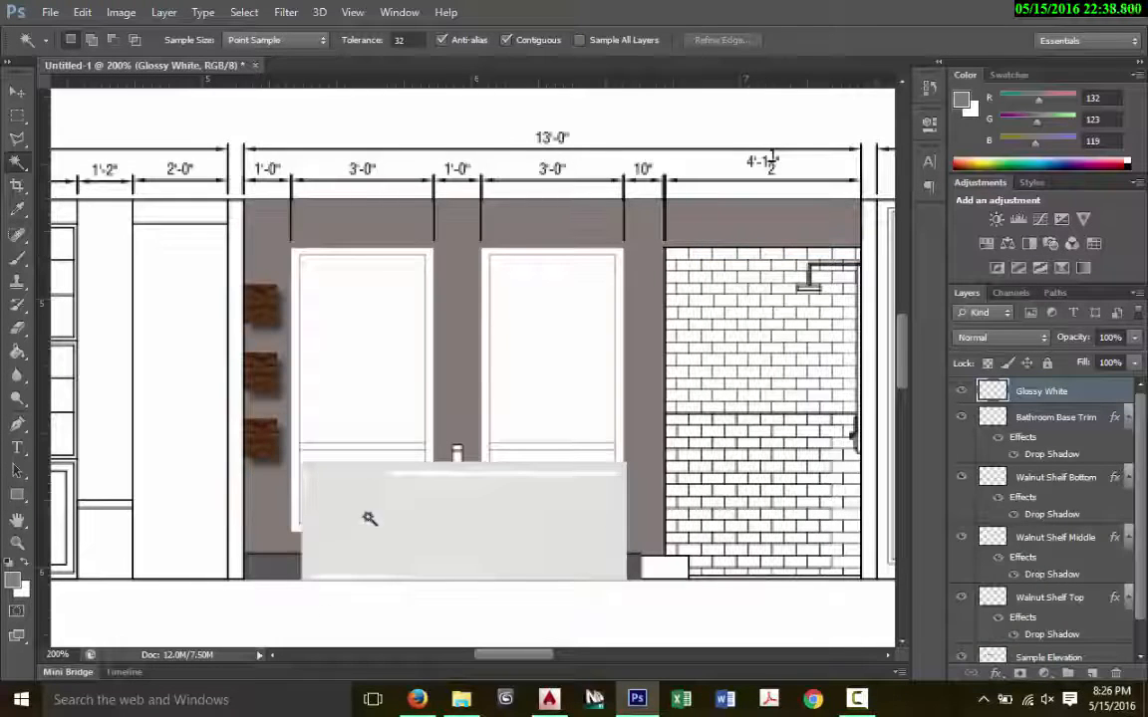
drag(1123, 338, 1094, 338)
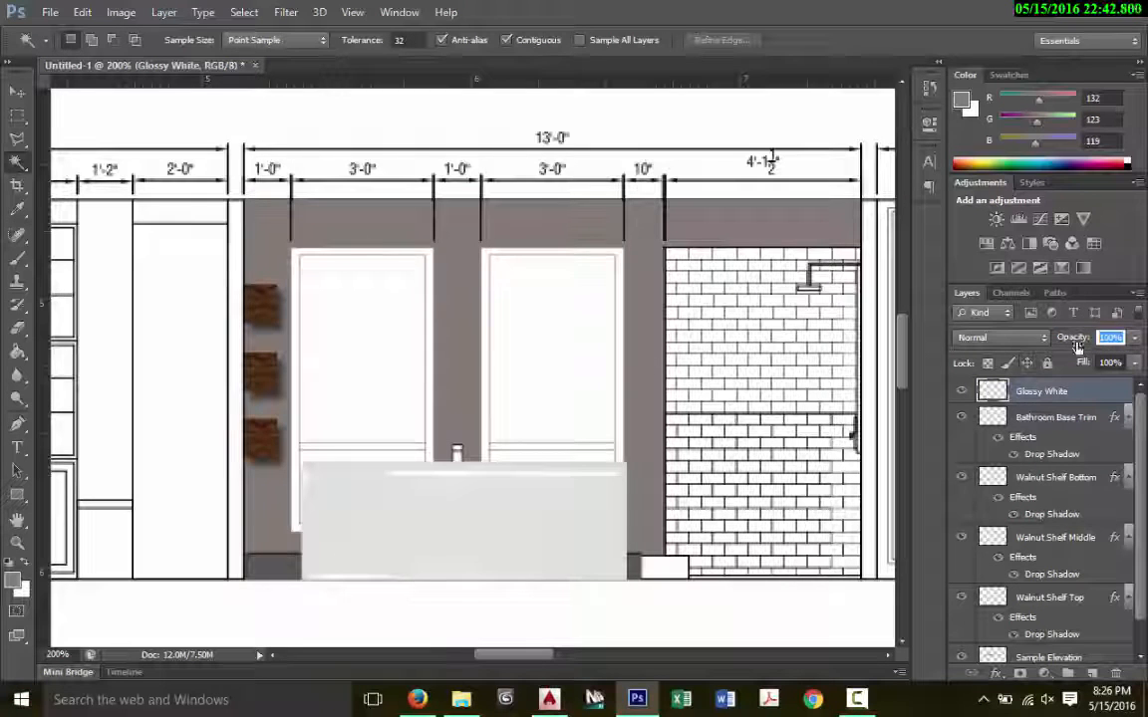
text(50)
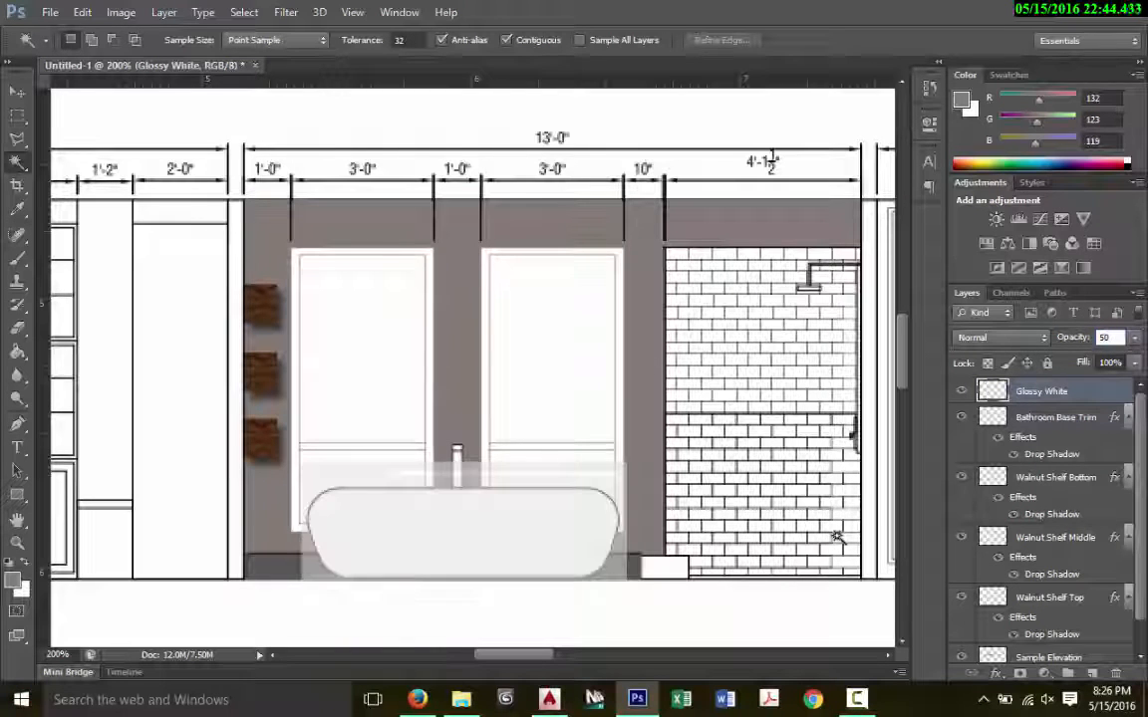
key(Return)
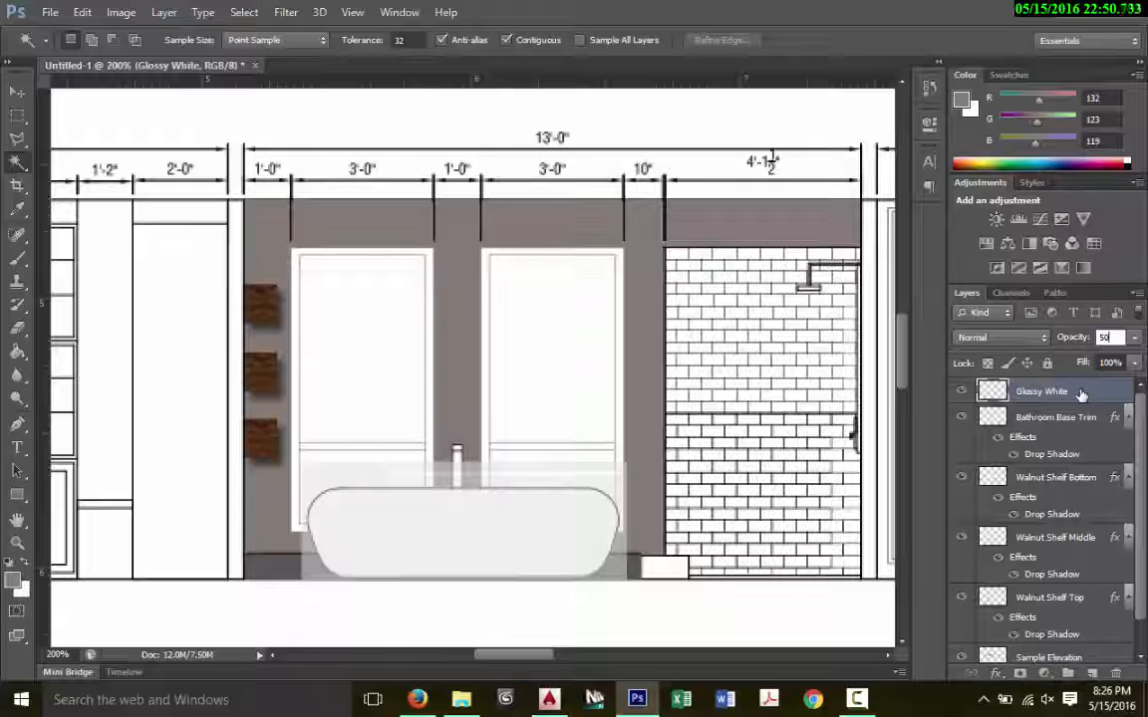
Step: Move the Glossy White layer down so its highlight sits just inside the bathtub's upper rim
click(16, 94)
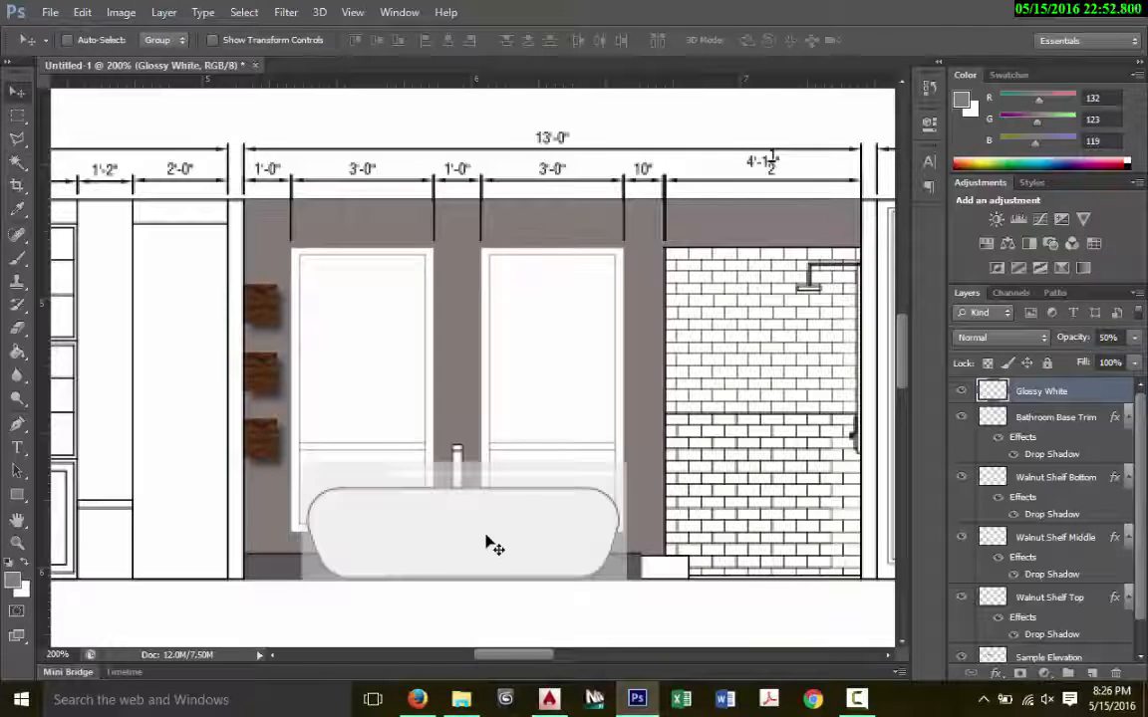
drag(487, 536, 486, 566)
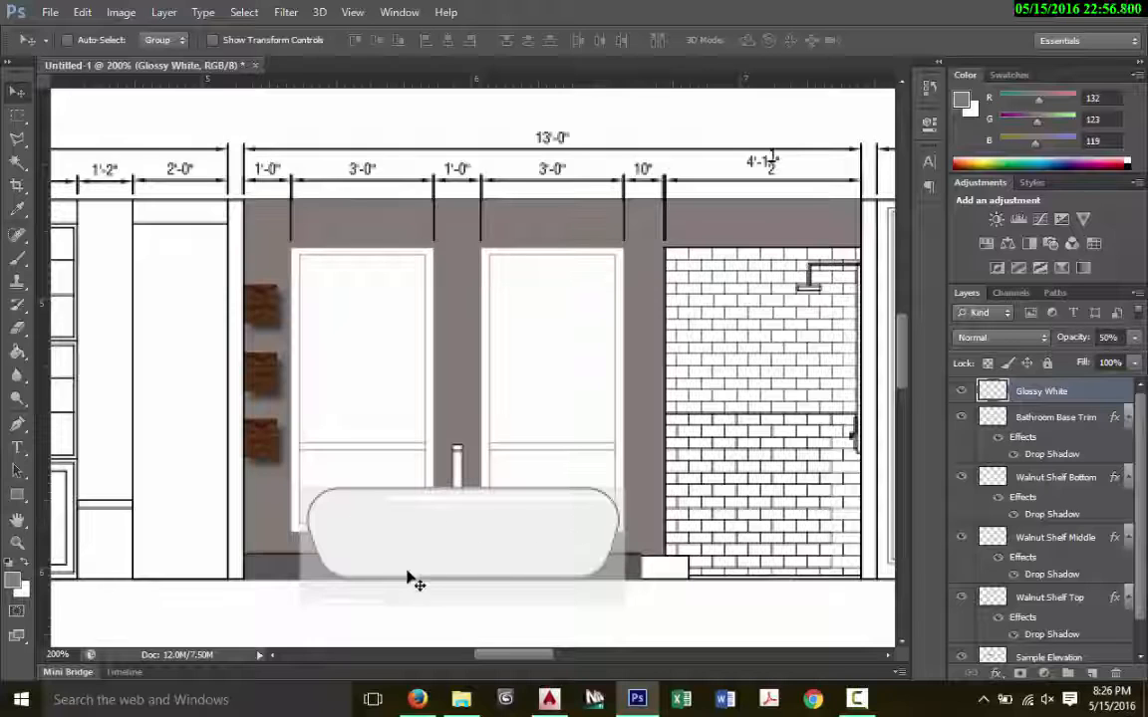
mouse_move(584, 558)
mouse_down()
mouse_move(587, 530)
mouse_move(599, 535)
mouse_move(569, 552)
mouse_move(579, 560)
mouse_up()
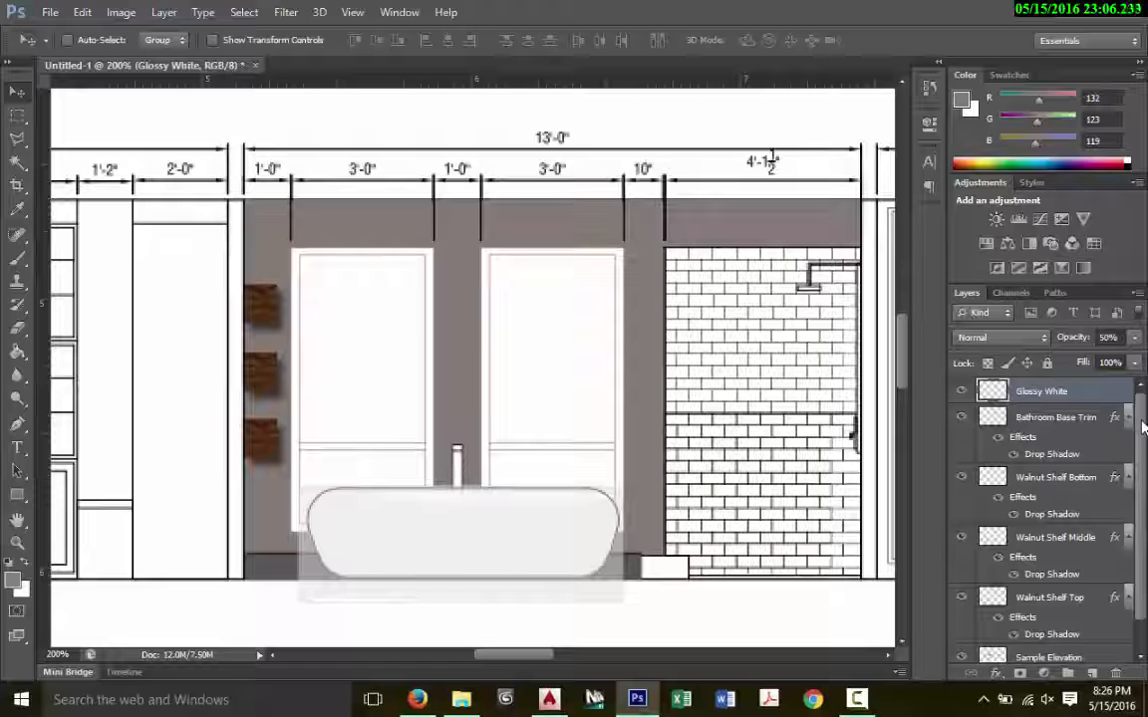
Step: Select the bathtub's interior on the Sample Elevation layer with the Magic Wand
scroll(1143, 426, down, 1)
click(1048, 623)
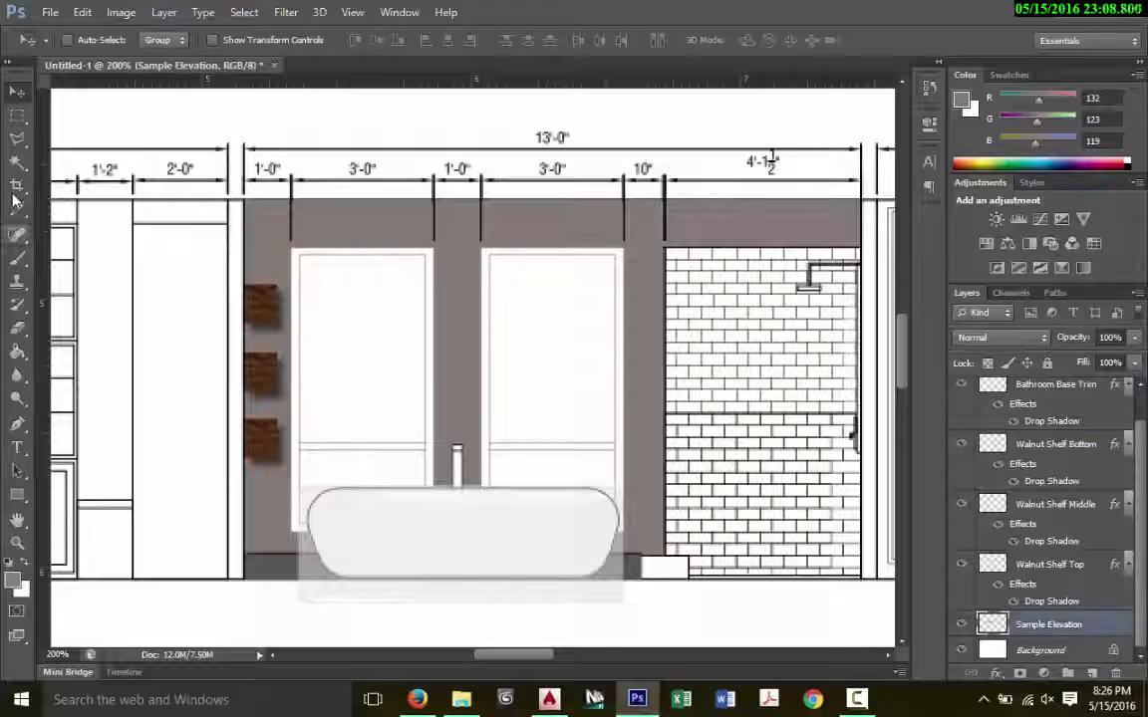
click(18, 165)
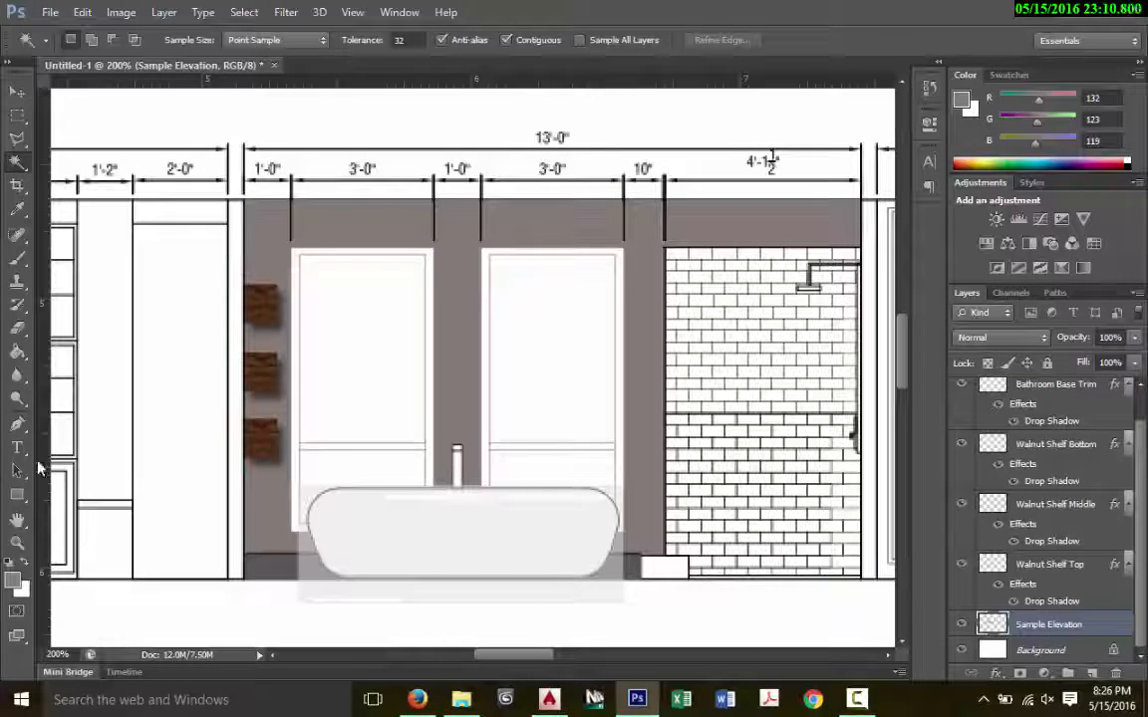
click(502, 558)
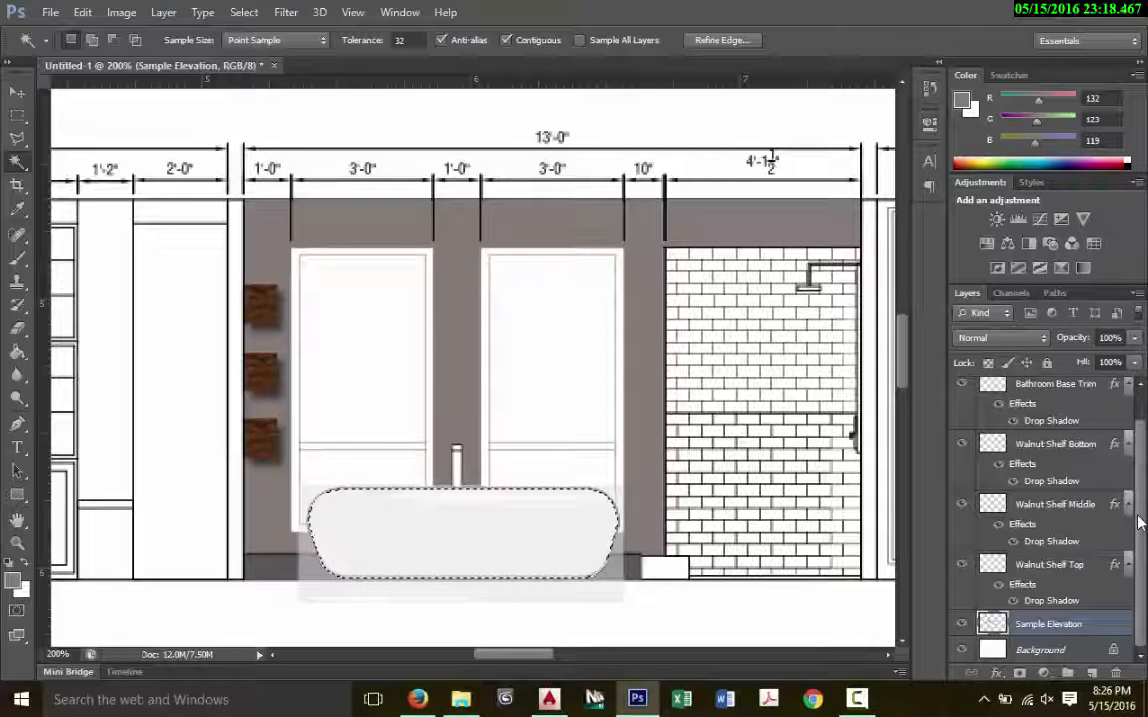
Step: Copy the tub-shaped area of the Glossy White layer to a new layer and delete the original Glossy White layer
scroll(1096, 399, up, 1)
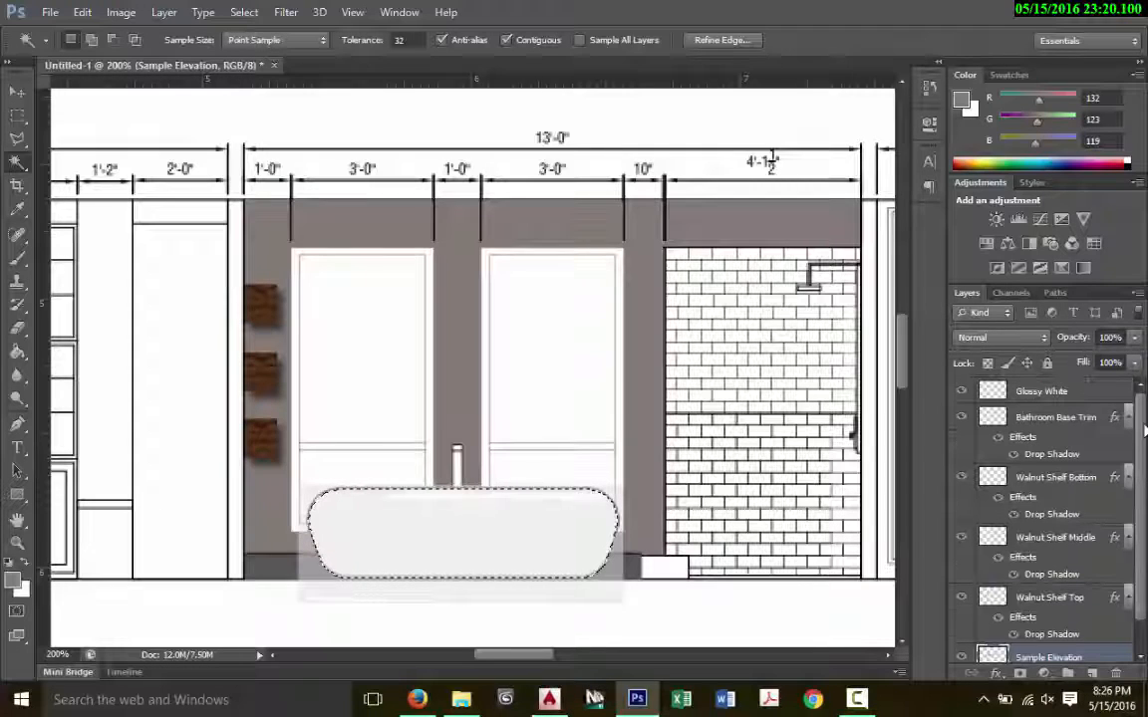
click(1096, 393)
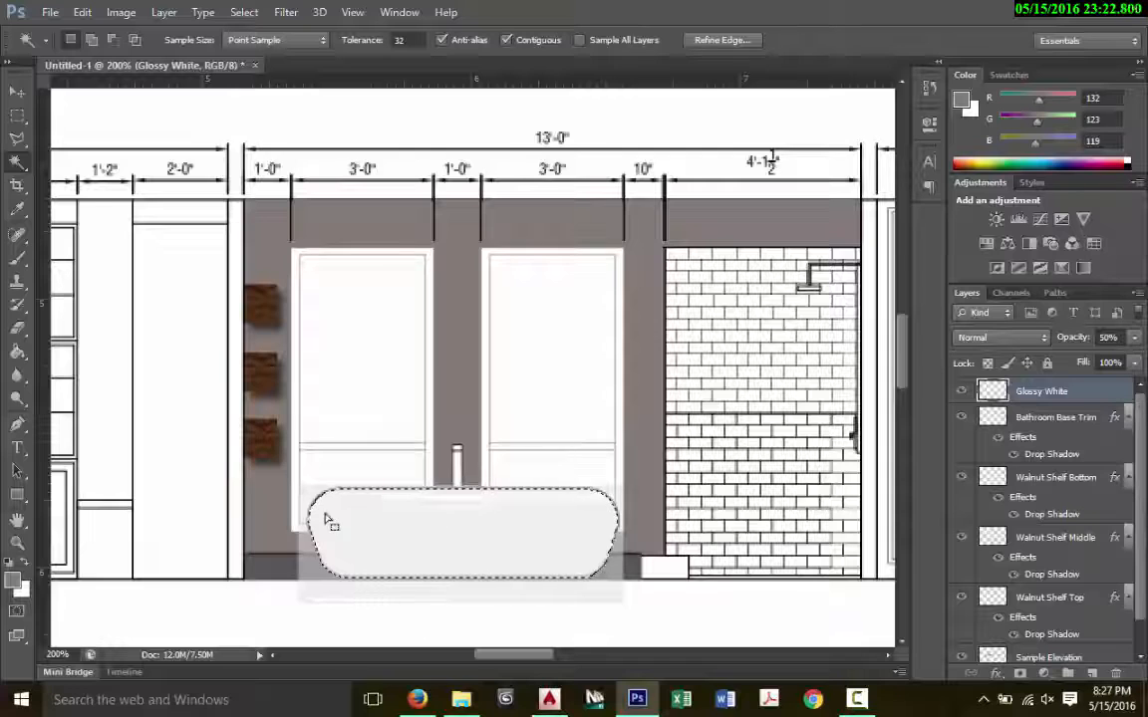
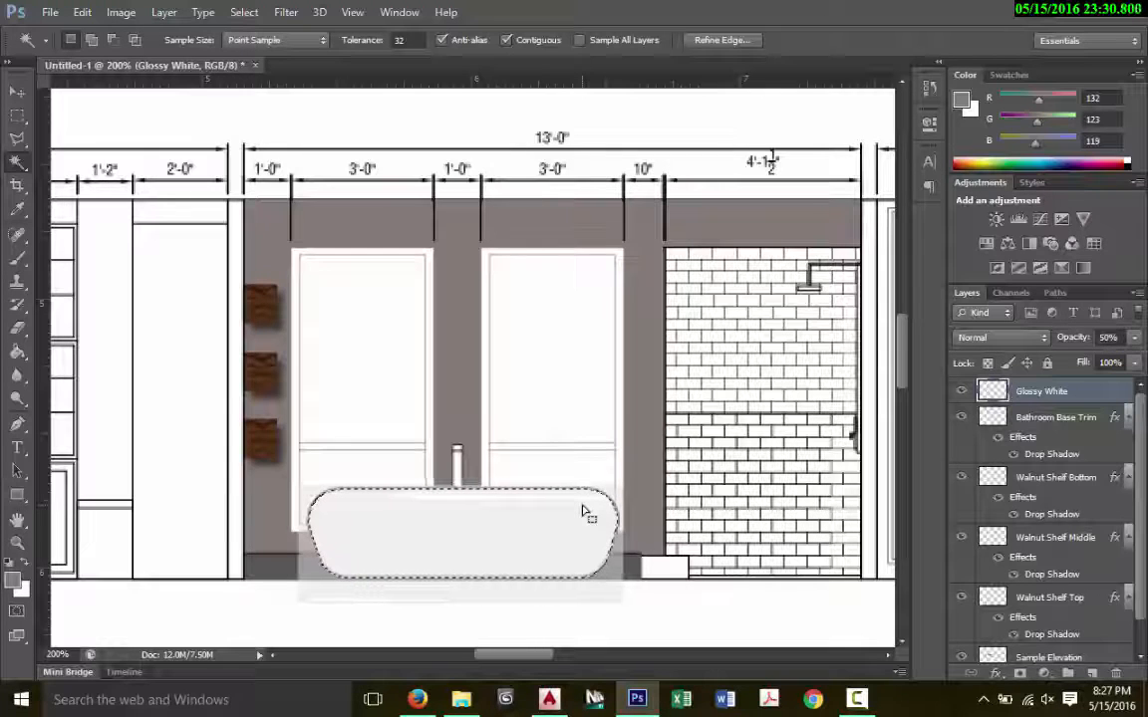
key(ctrl+shift+alt+n)
key(ctrl+d)
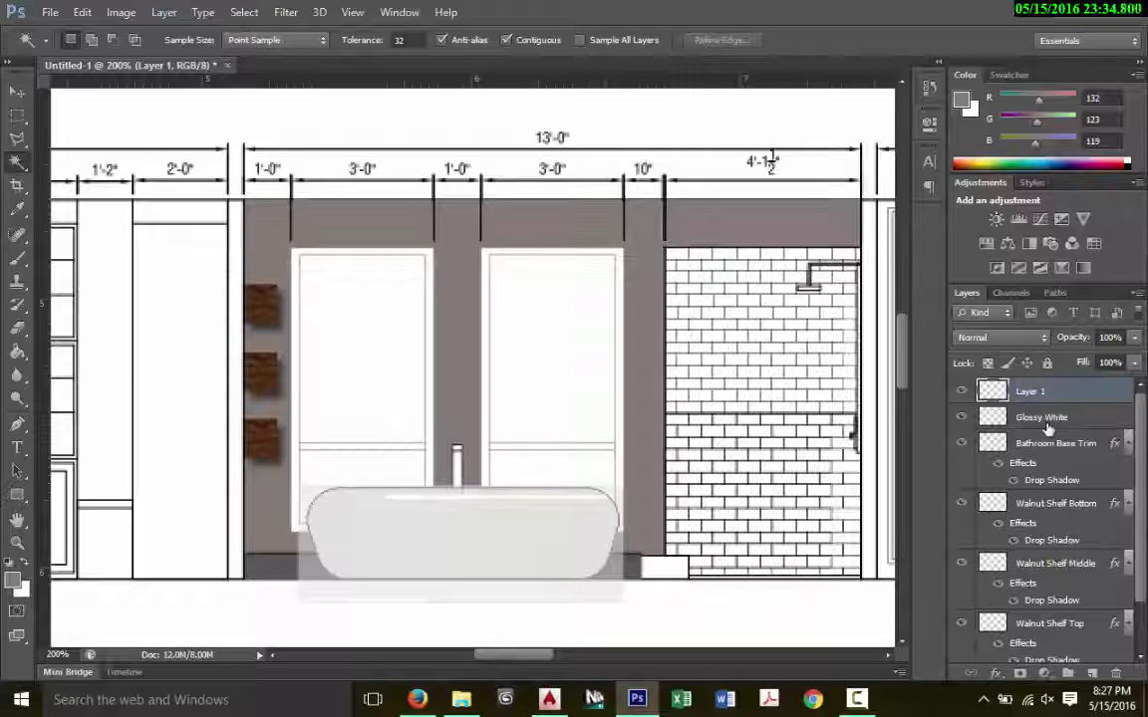
drag(1048, 429, 1118, 673)
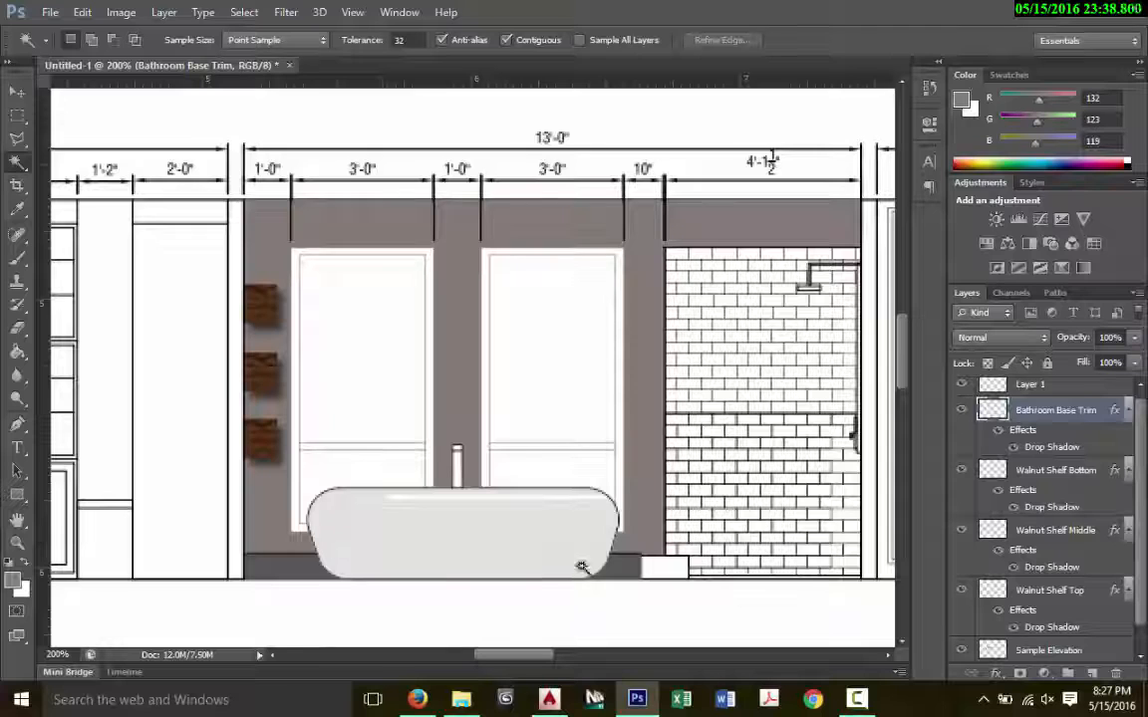
Step: Rename the new tub-shaped layer as Glossy White Tub
scroll(1036, 468, up, 1)
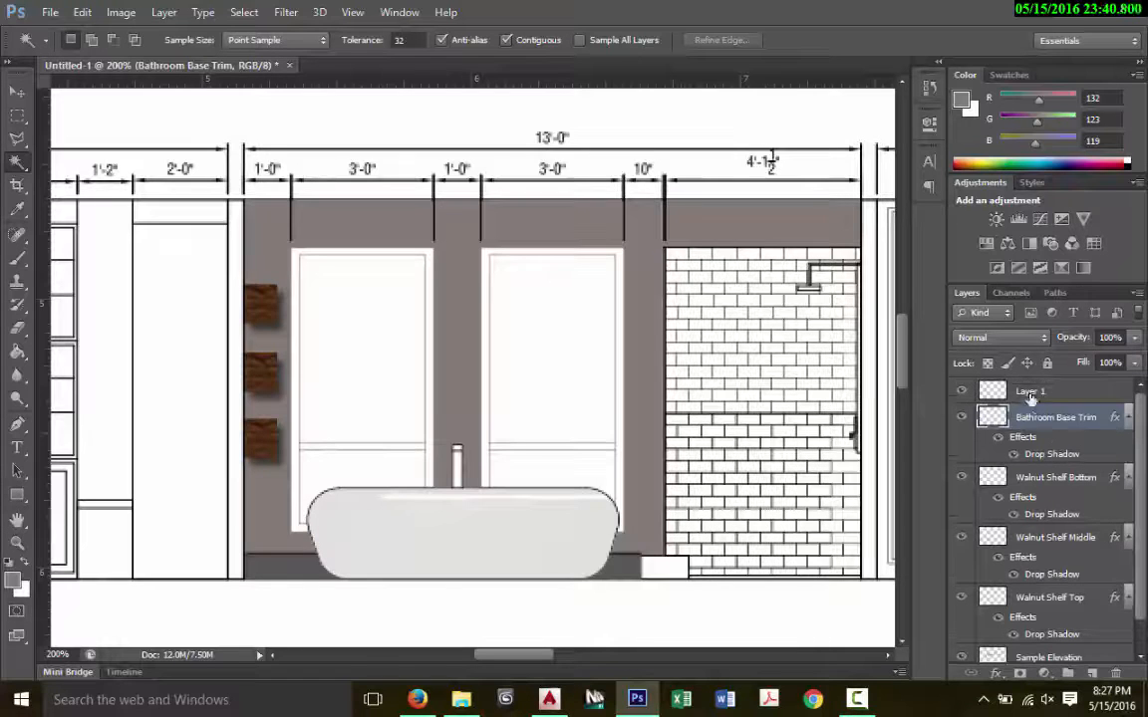
click(1030, 390)
double_click(1029, 393)
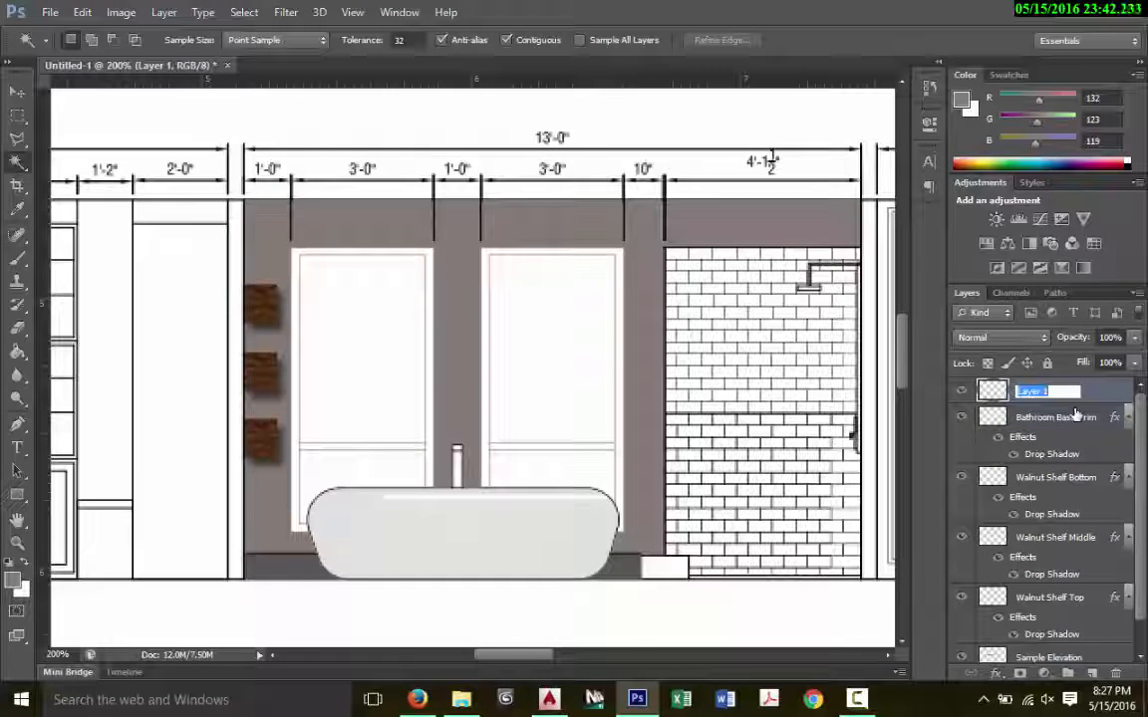
text(Glossy White Tub)
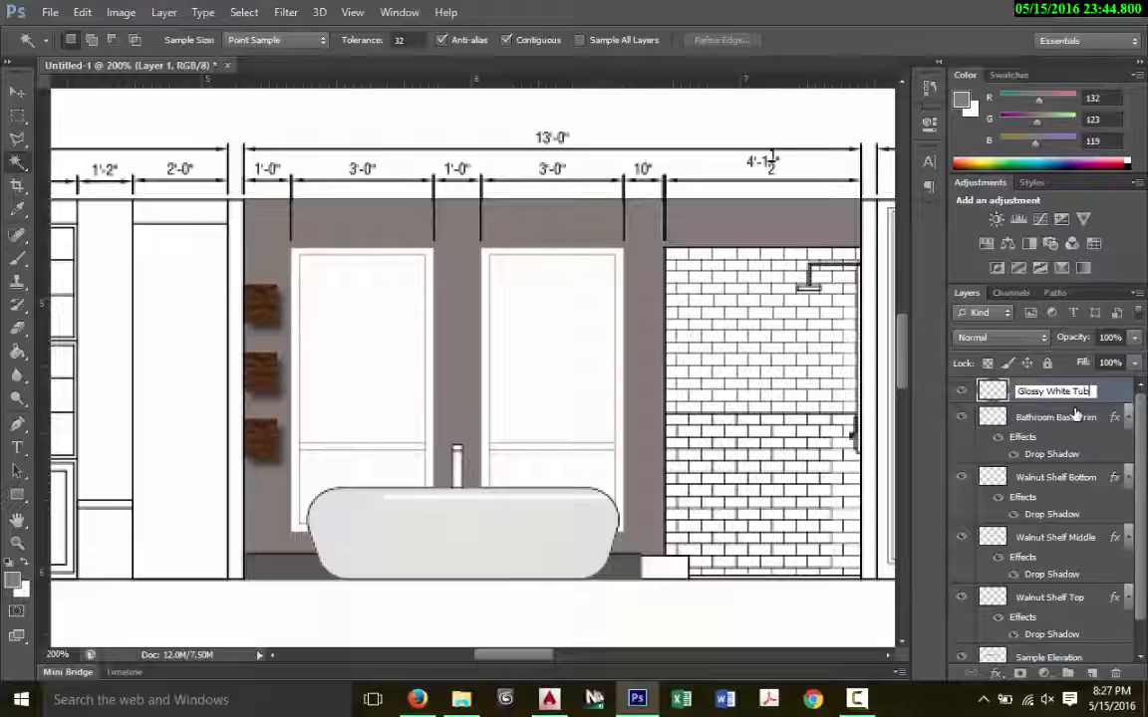
key(Return)
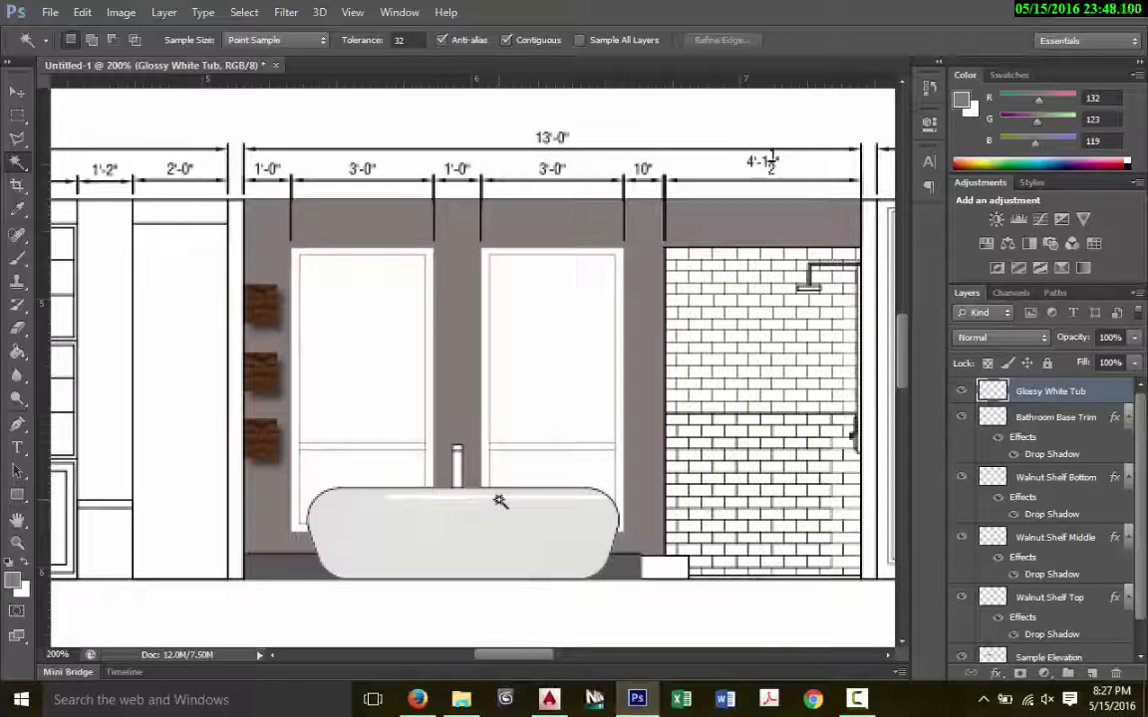
scroll(499, 502, down, 2)
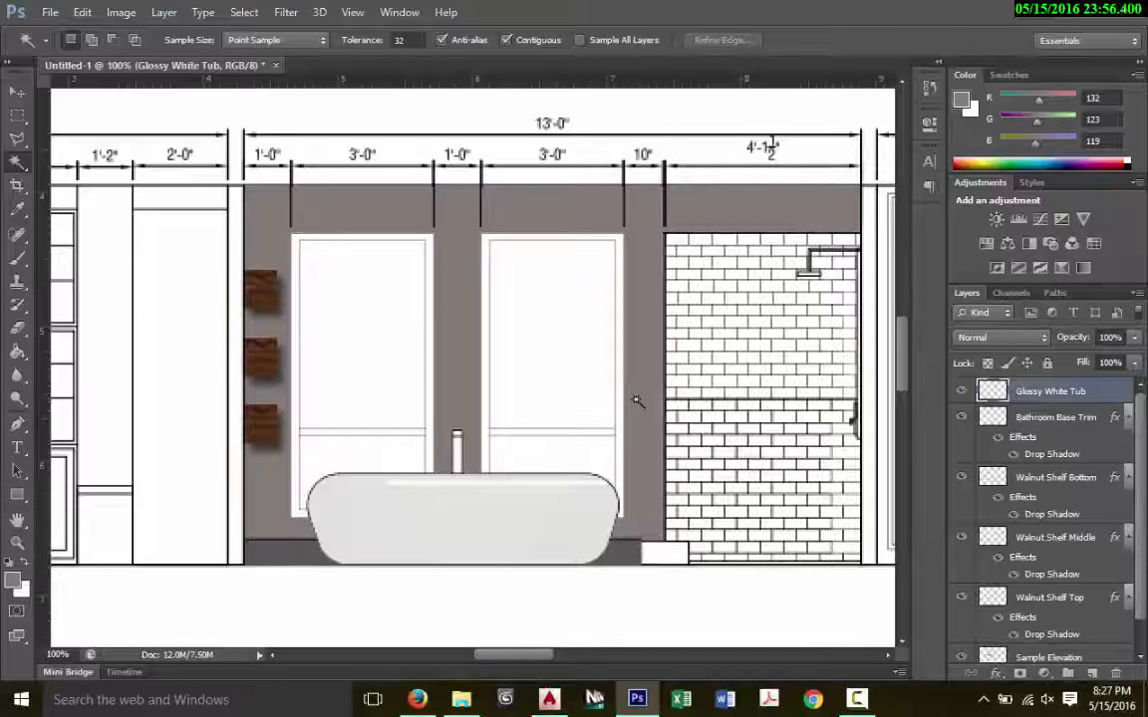
key(ctrl+minus)
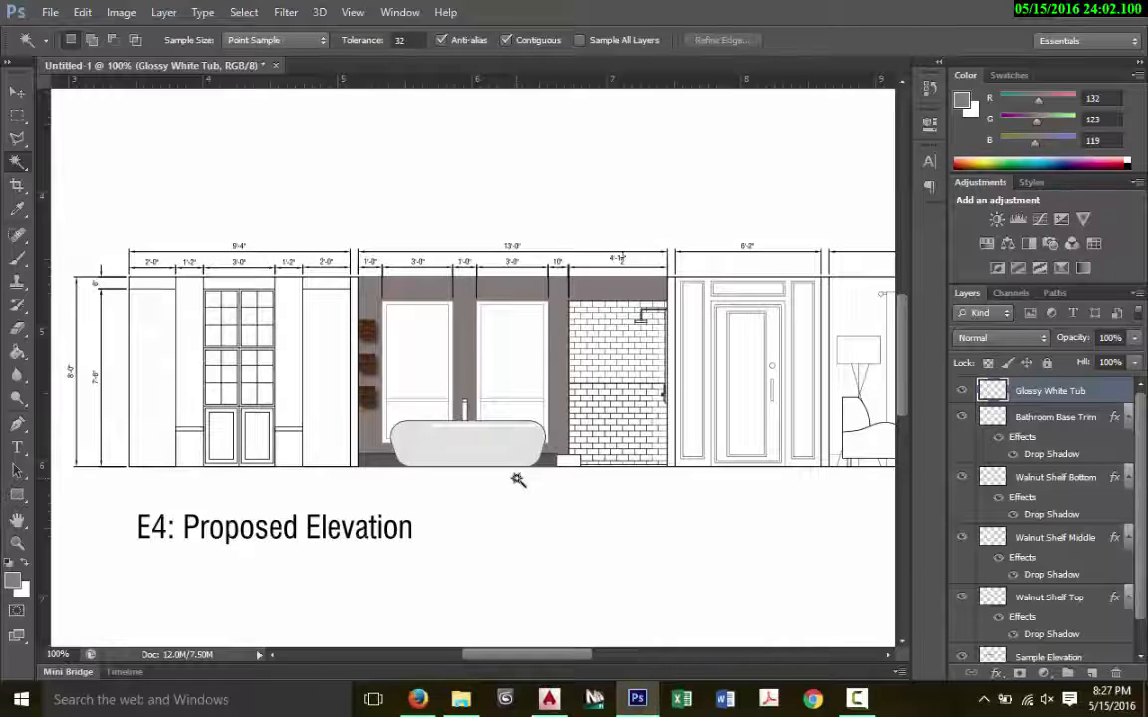
key(ctrl+plus)
key(ctrl+plus)
scroll(517, 476, down, 2)
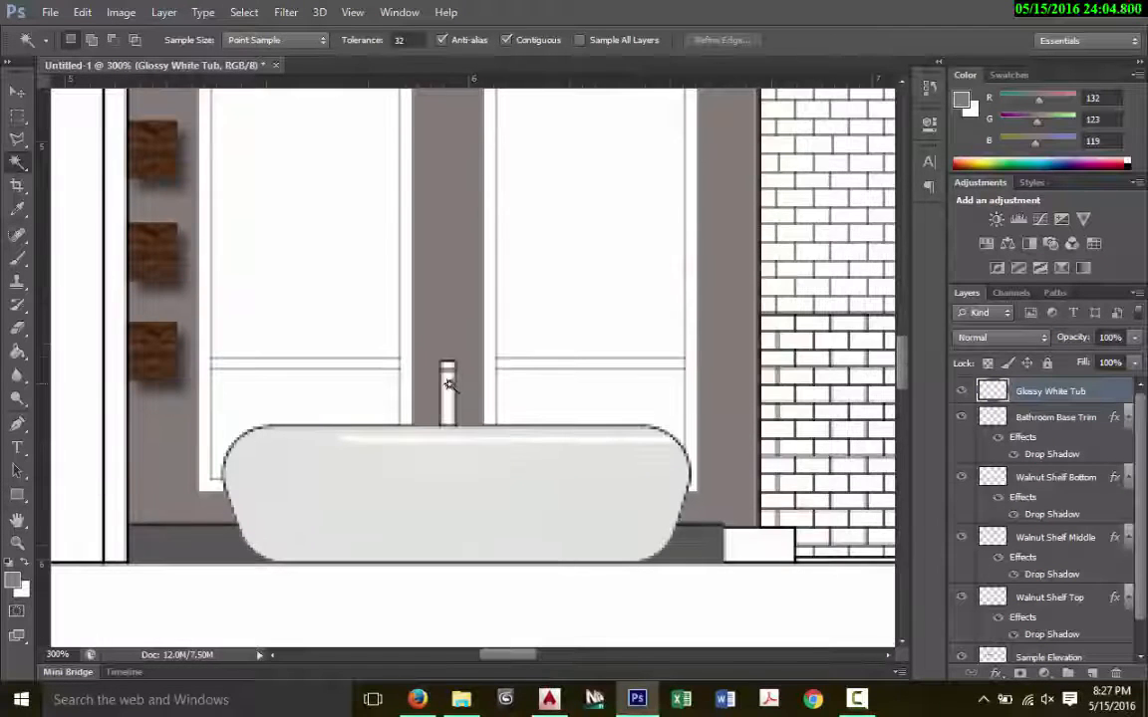
Step: Switch to Firefox, run a Google image search for "chrome material", and look through the results for a usable chrome finish
click(416, 700)
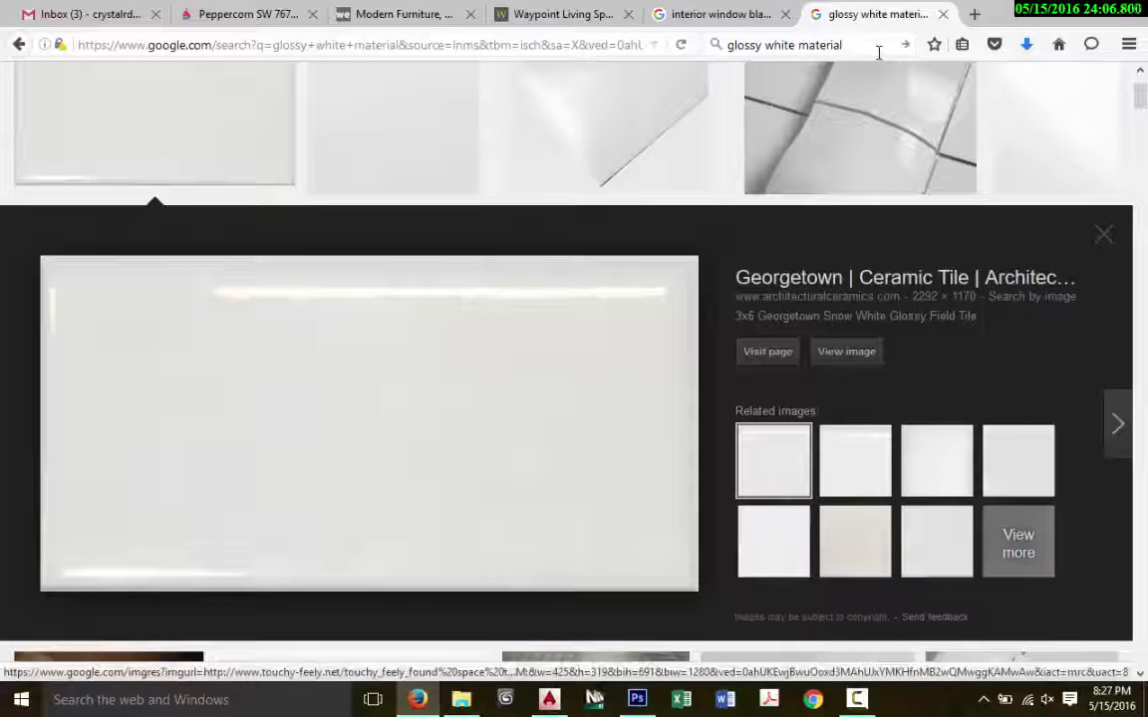
click(792, 45)
text(chrome material)
key(Return)
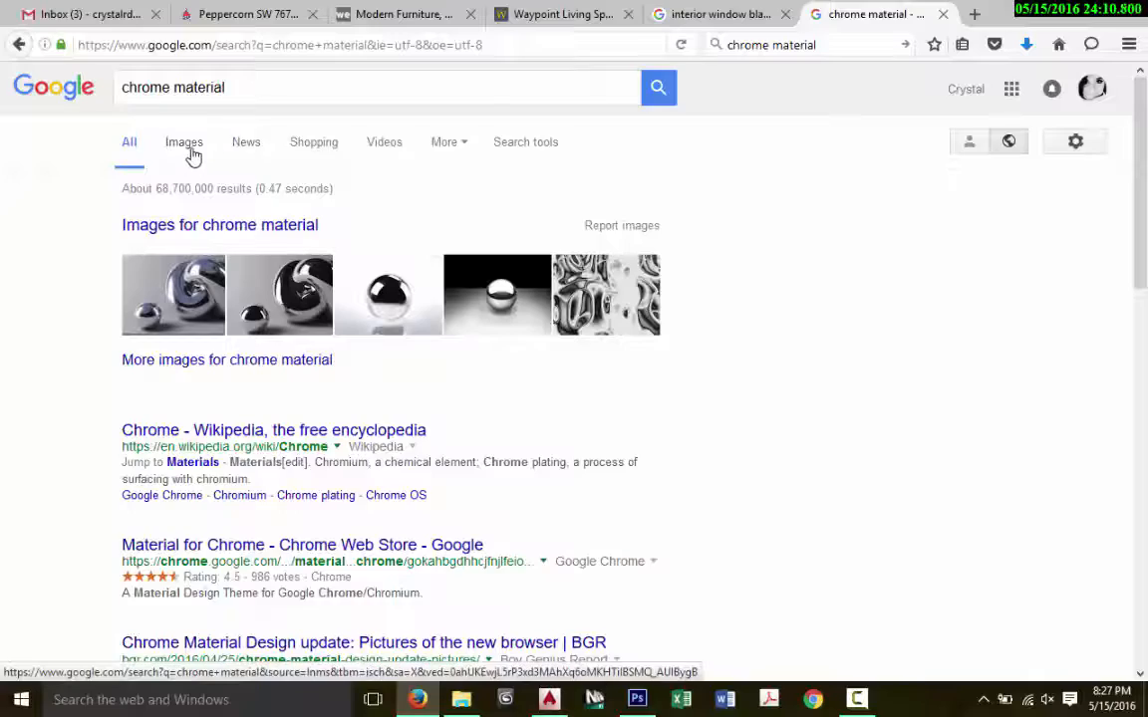
click(190, 155)
scroll(490, 374, down, 10)
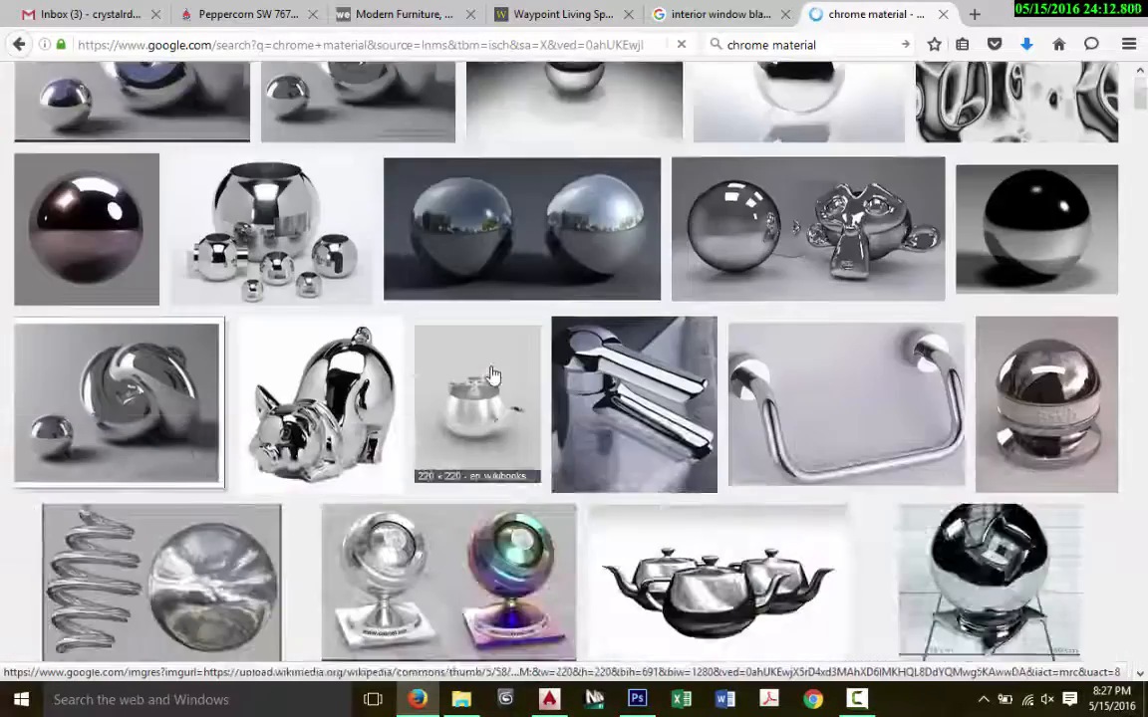
scroll(491, 374, down, 15)
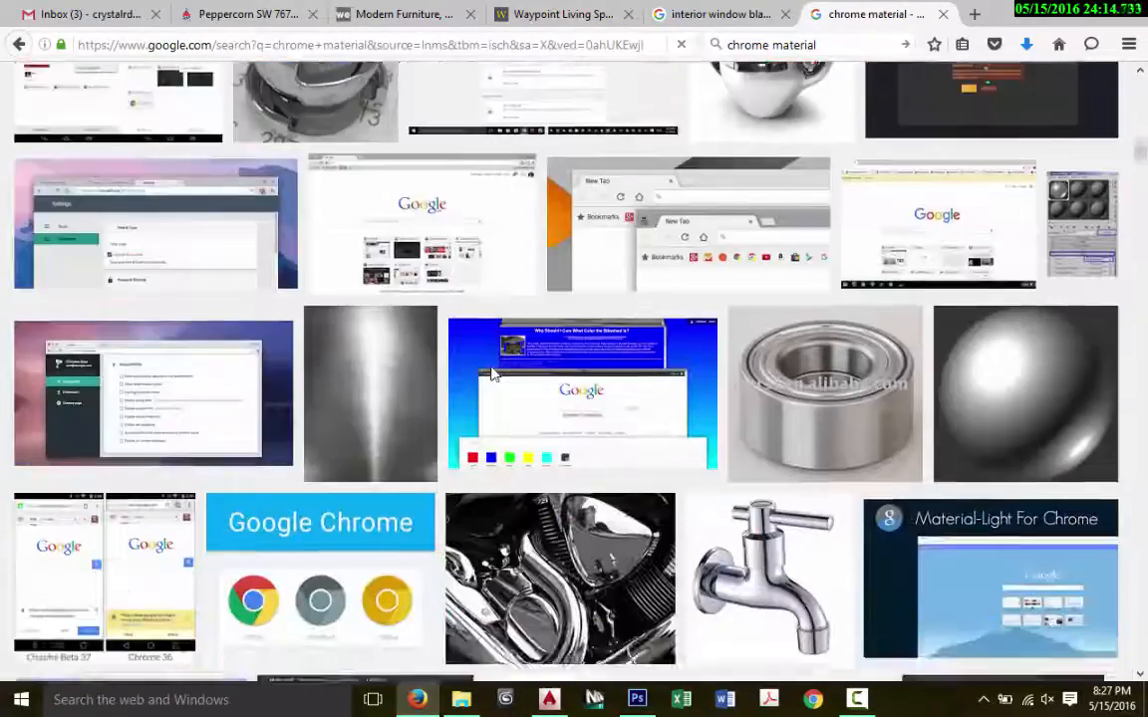
scroll(491, 374, down, 10)
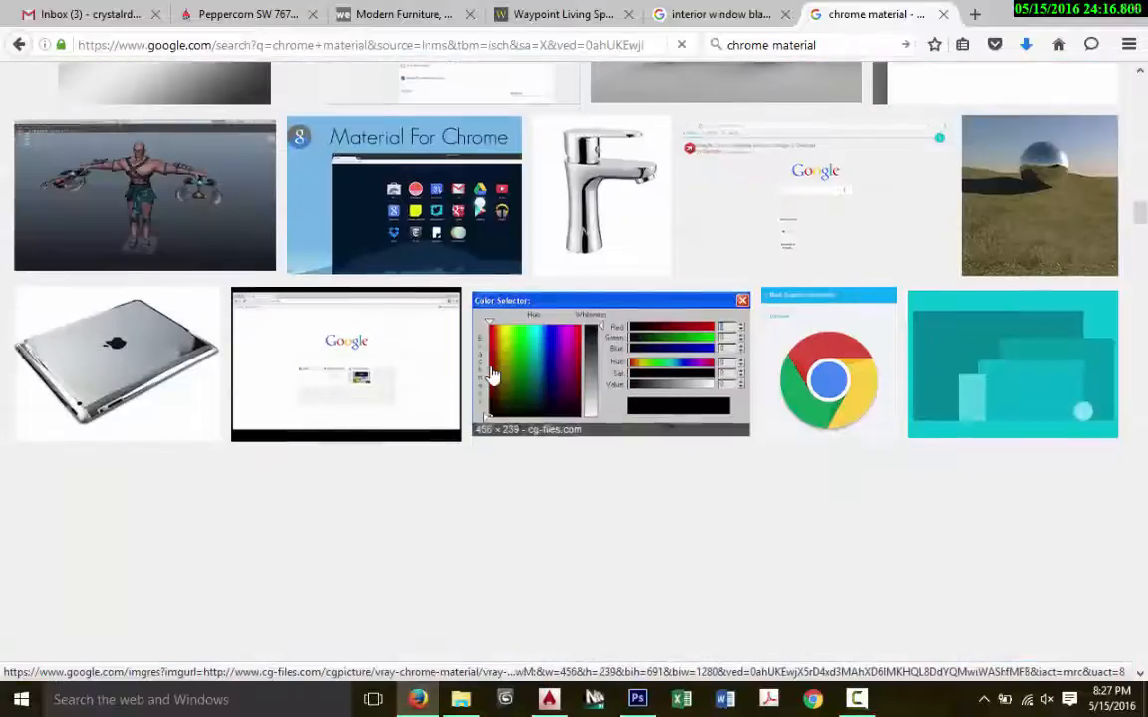
scroll(490, 373, up, 5)
scroll(491, 374, up, 20)
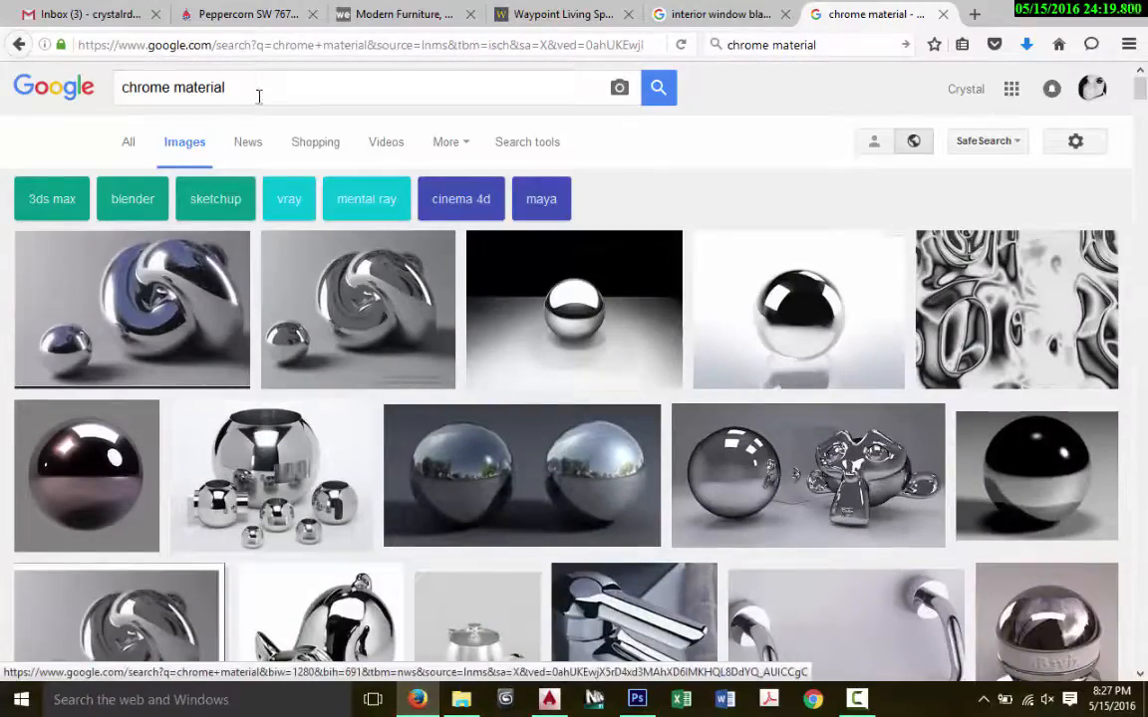
Step: Run a Google image search for "chrome tub faucet" and look through the faucet images
triple_click(258, 96)
text(chr)
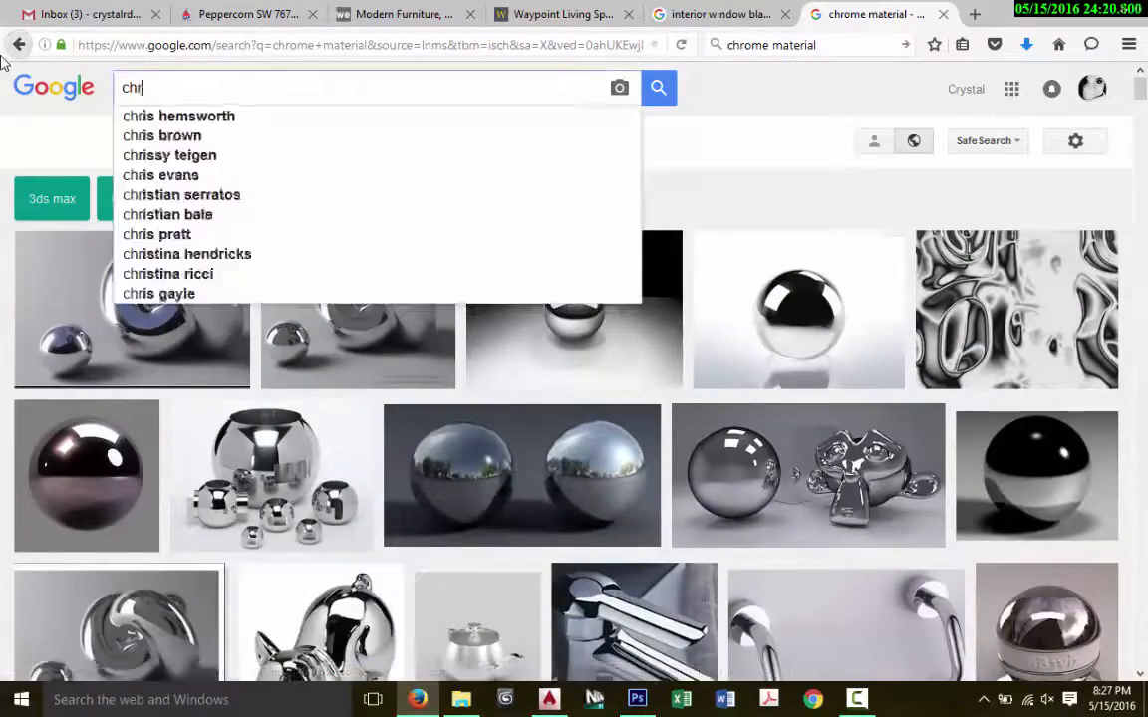
text(ome tub faucet)
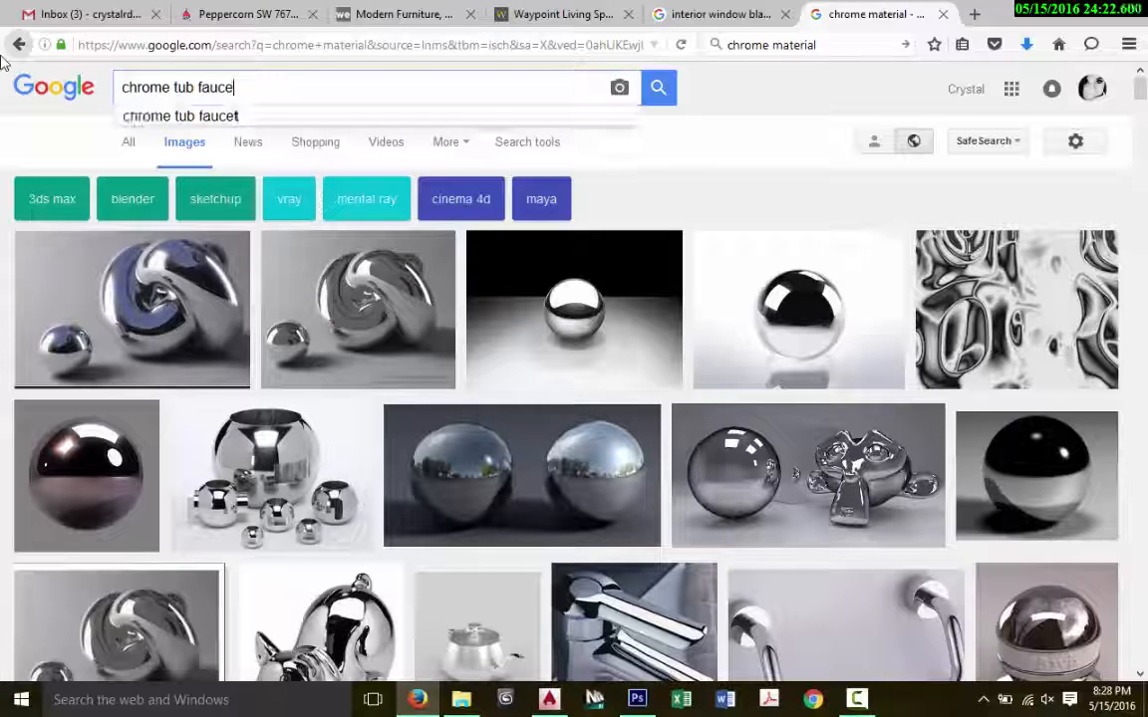
key(Return)
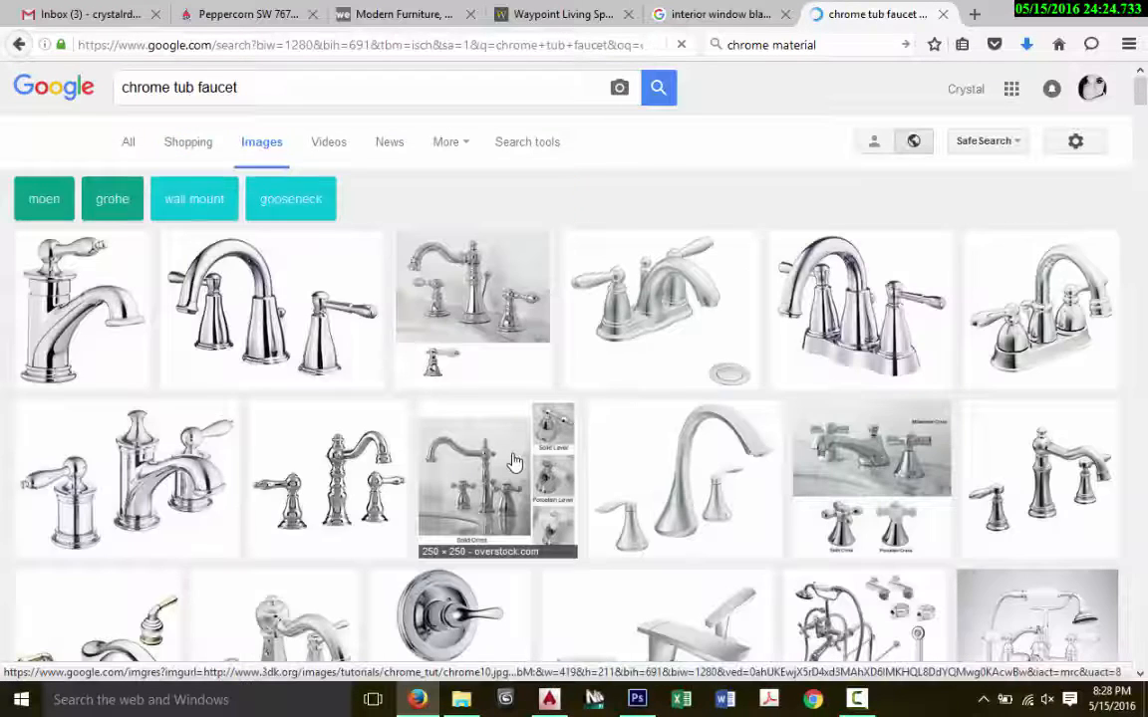
scroll(512, 464, down, 2)
scroll(512, 466, down, 8)
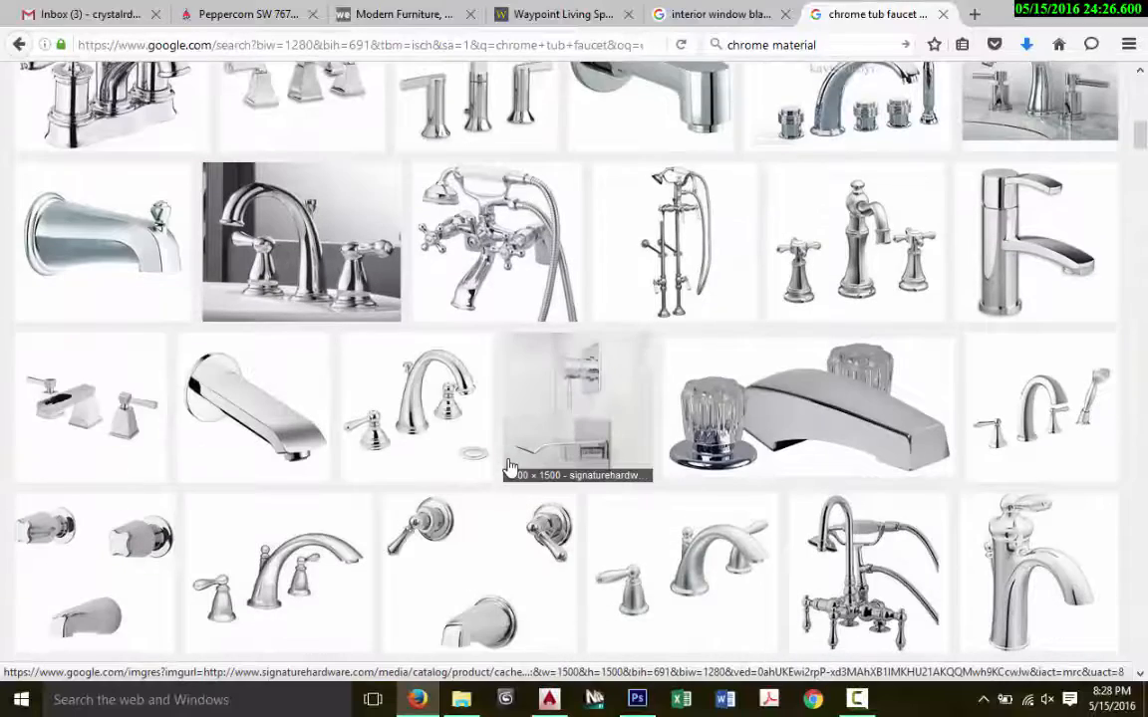
Step: Browse the chrome tub faucet image results and open the related picture of the Danze single-handle kitchen faucet
scroll(614, 372, down, 10)
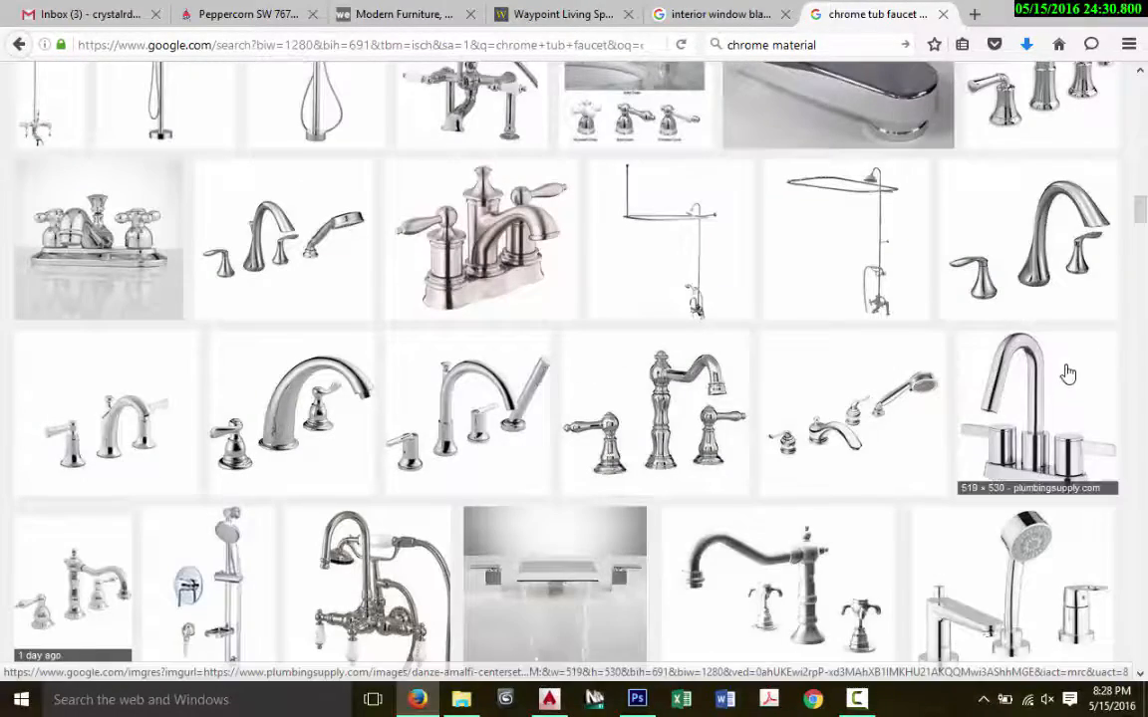
click(1036, 413)
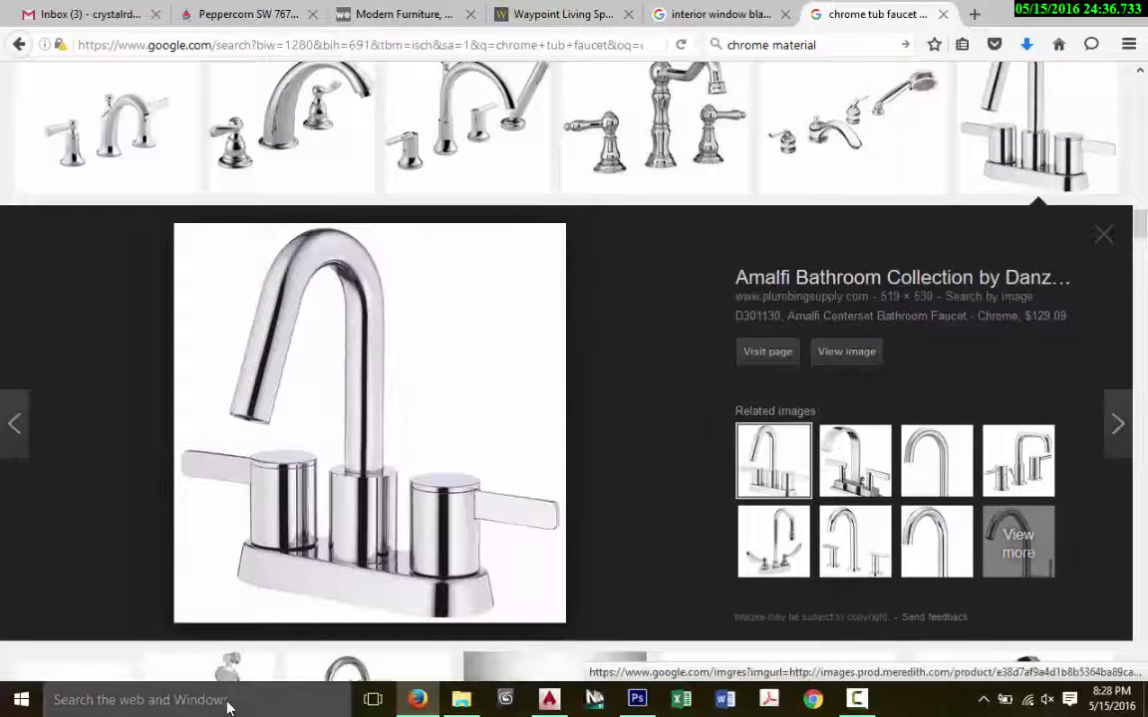
click(941, 461)
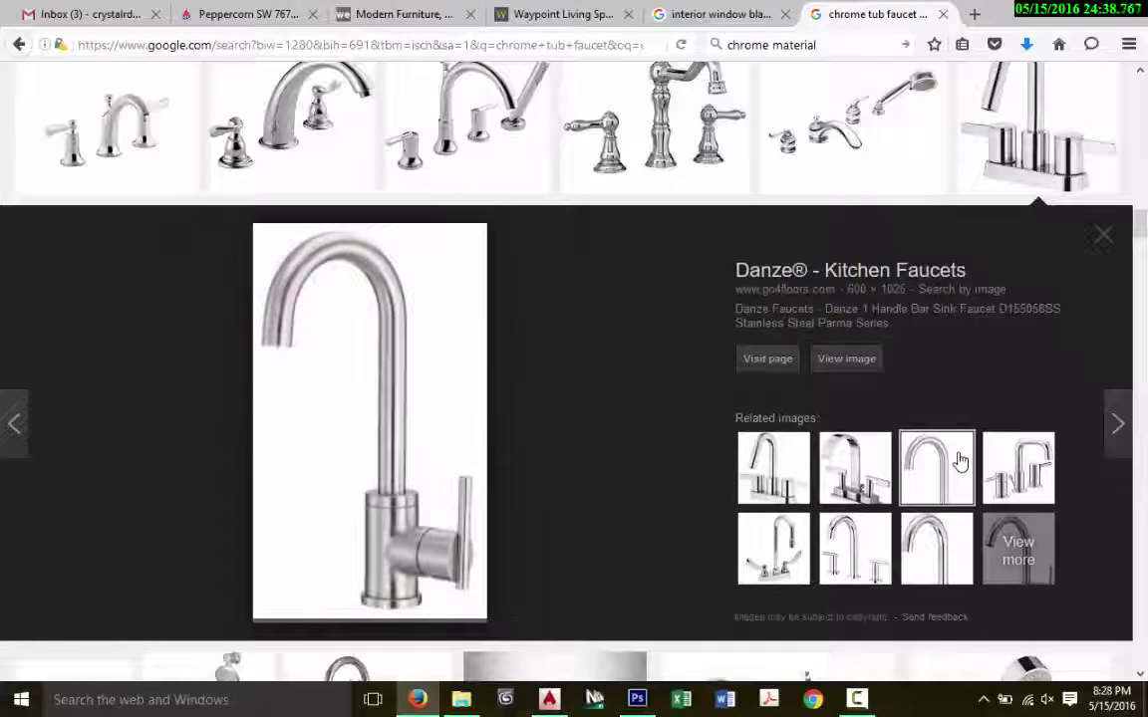
Step: Open Snipping Tool and capture the straight vertical pipe of the faucet, retaking the snip to cover its full width
click(215, 699)
text(snip)
click(194, 254)
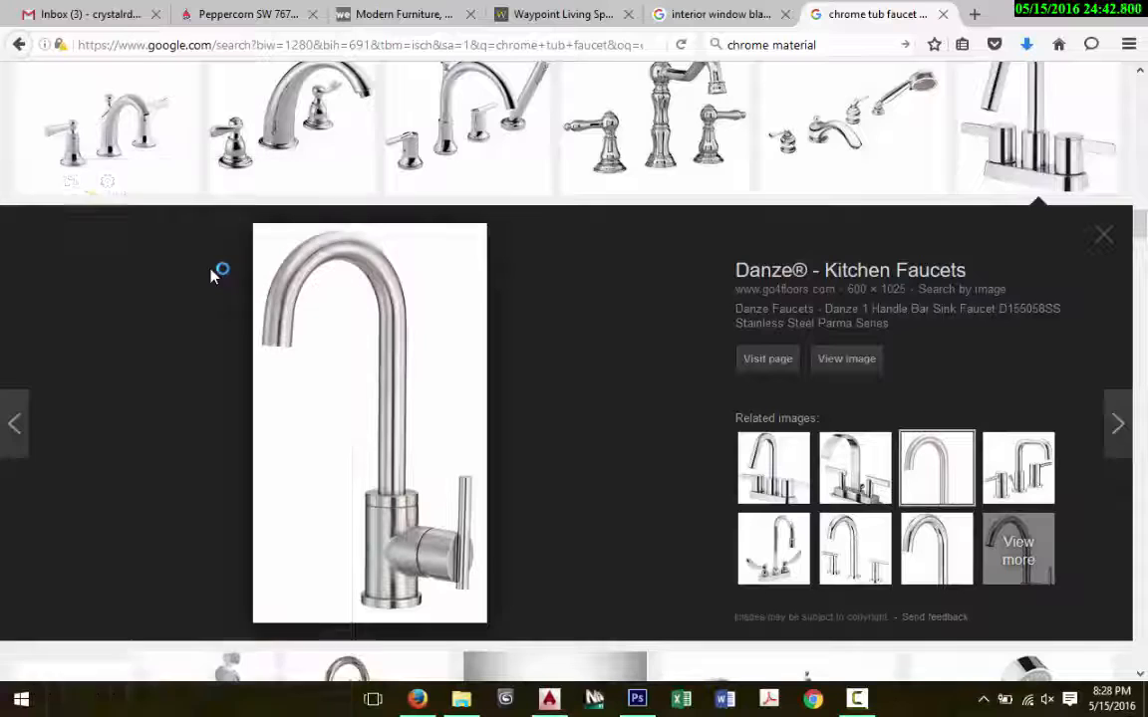
click(602, 111)
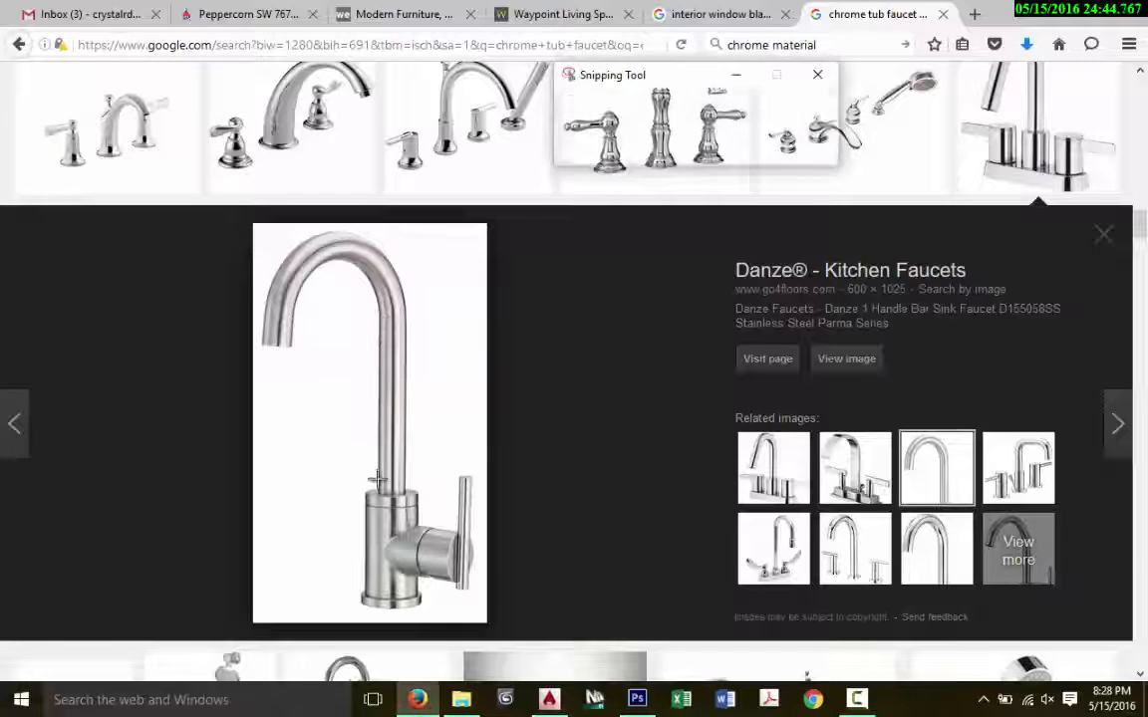
drag(401, 489, 384, 316)
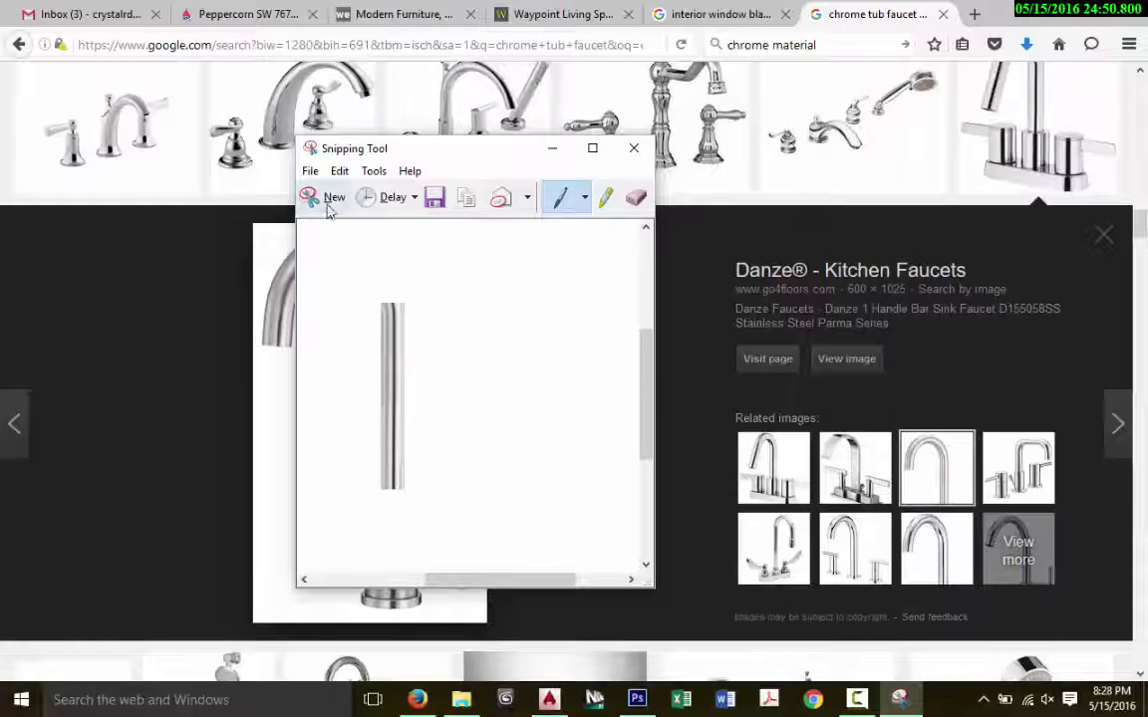
click(329, 203)
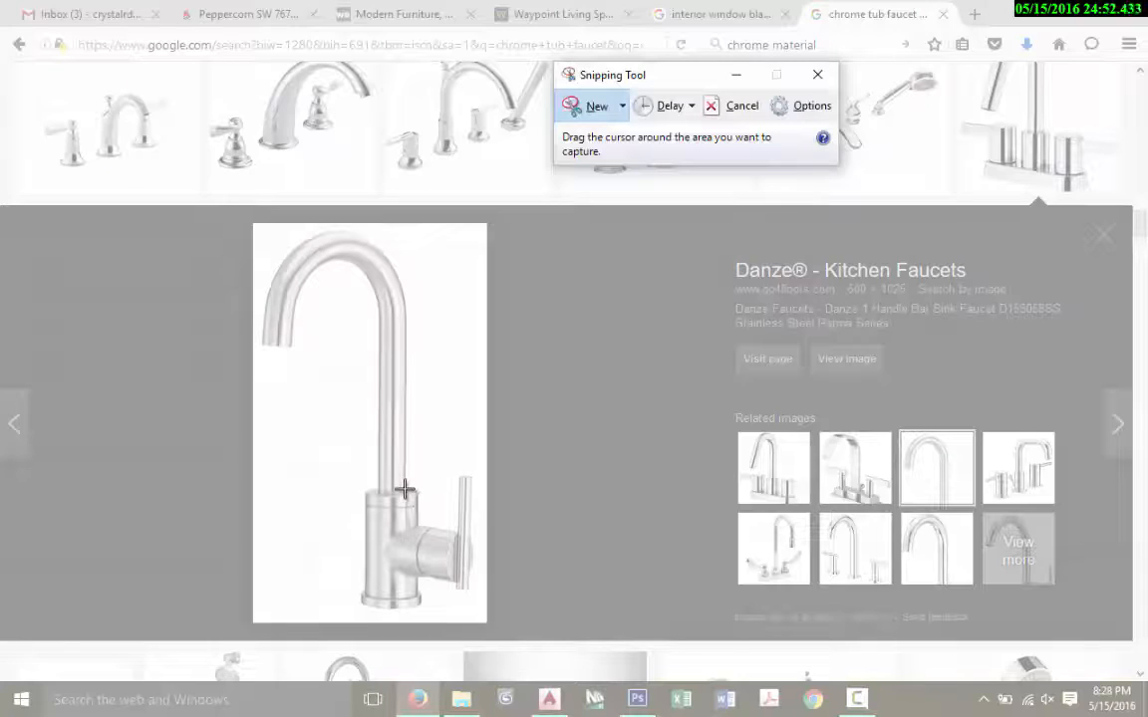
drag(403, 488, 381, 309)
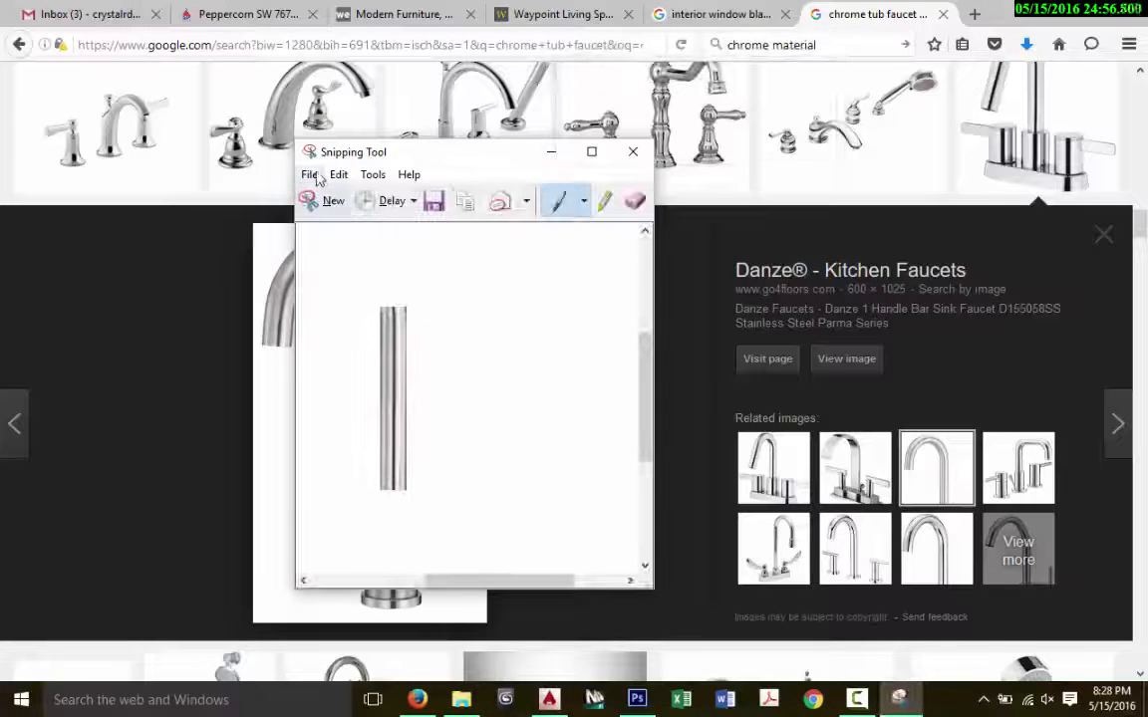
Step: Save the pipe snip to the desktop as Chrome and close Snipping Tool
click(316, 175)
click(351, 219)
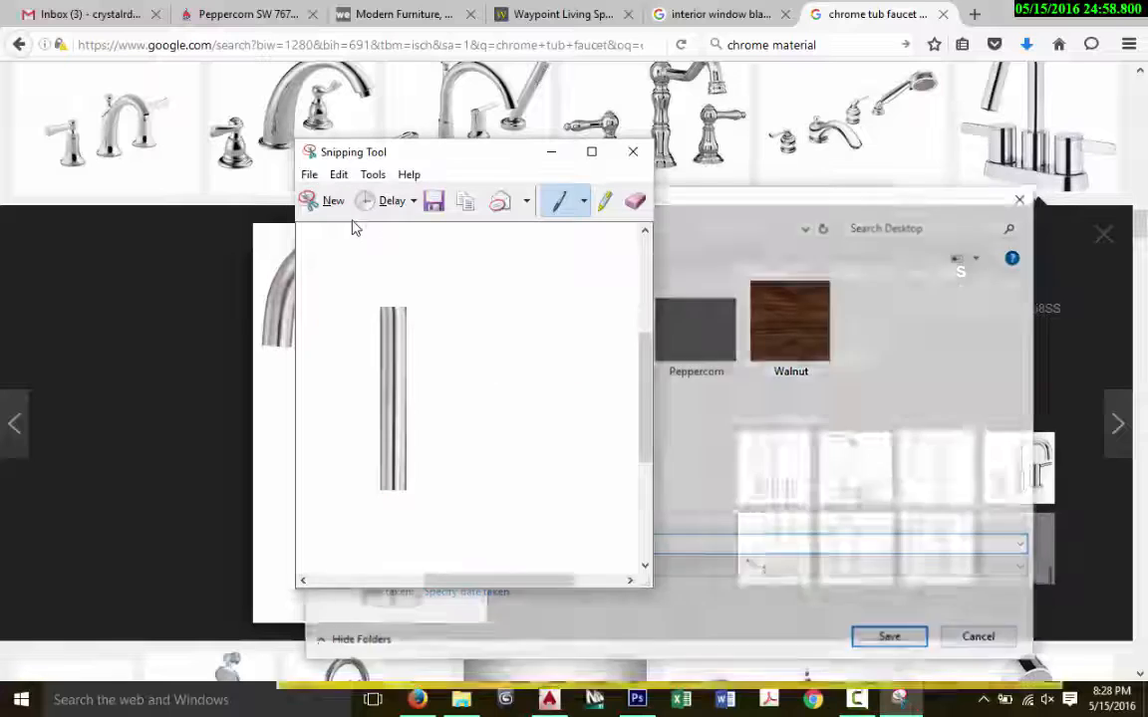
key(Escape)
click(633, 151)
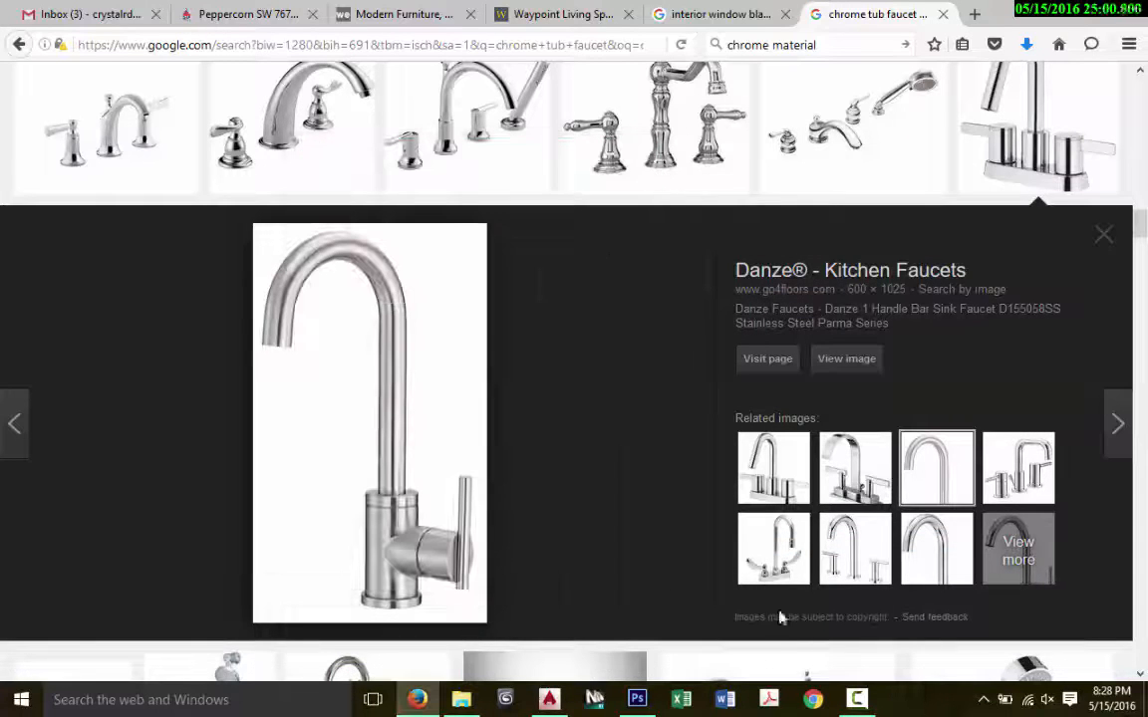
Step: Switch to Photoshop, place the Chrome image and scale it to about 13% width and 15% height over the tub faucet
key(alt+Tab)
click(49, 12)
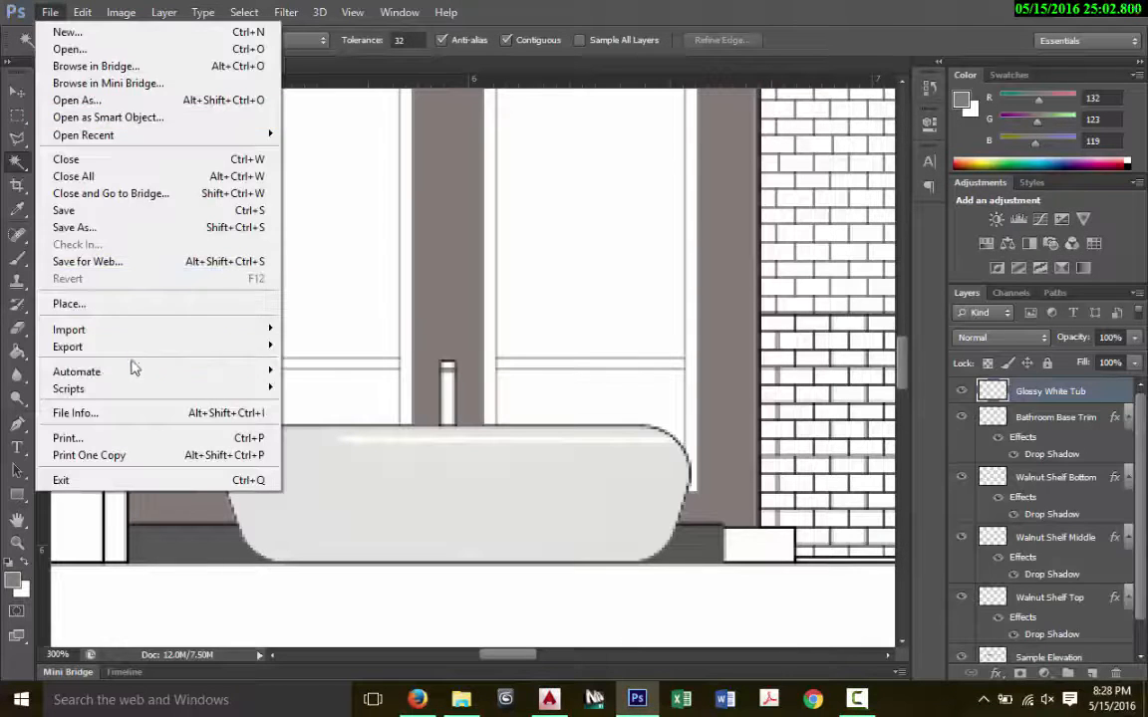
click(108, 299)
double_click(462, 205)
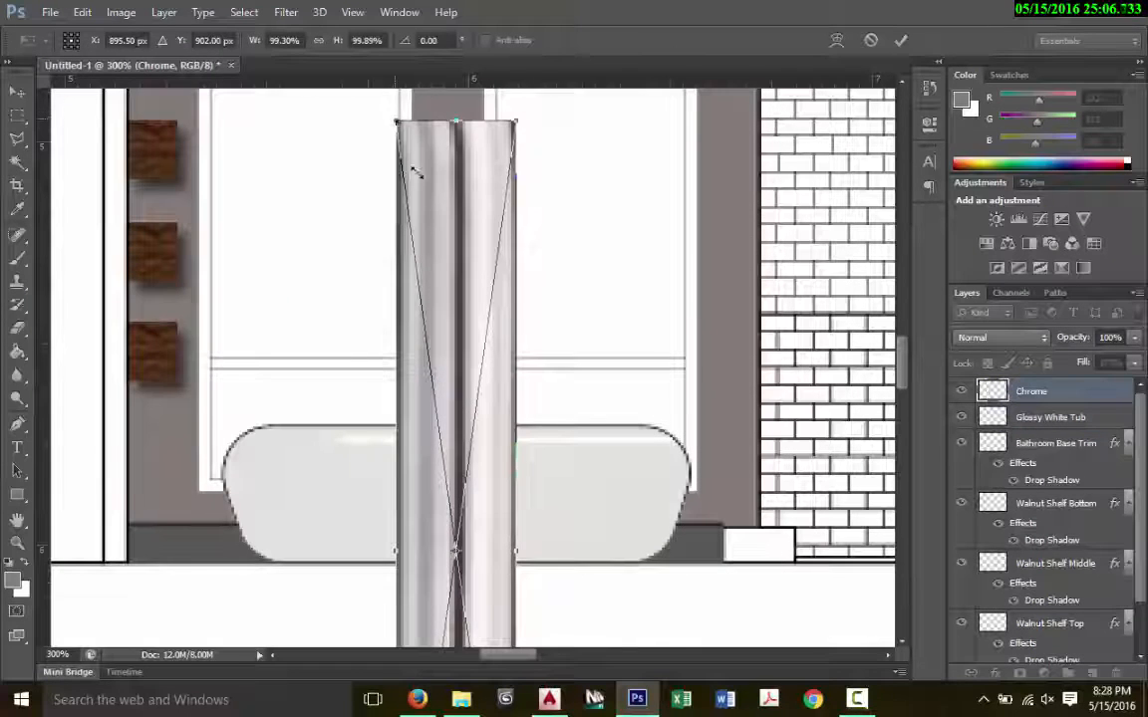
drag(416, 172, 445, 379)
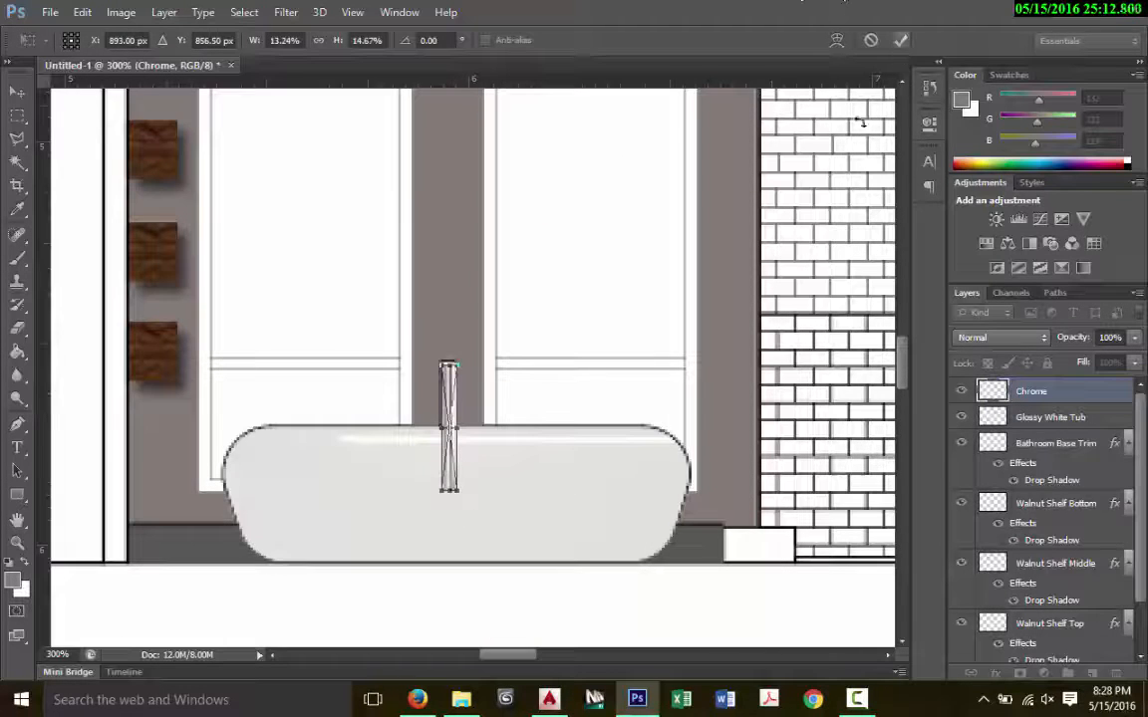
Step: Nudge the chrome strip onto the faucet outline, shorten it to about 8% height so it ends at the tub rim, and commit the placement
key(ctrl+plus)
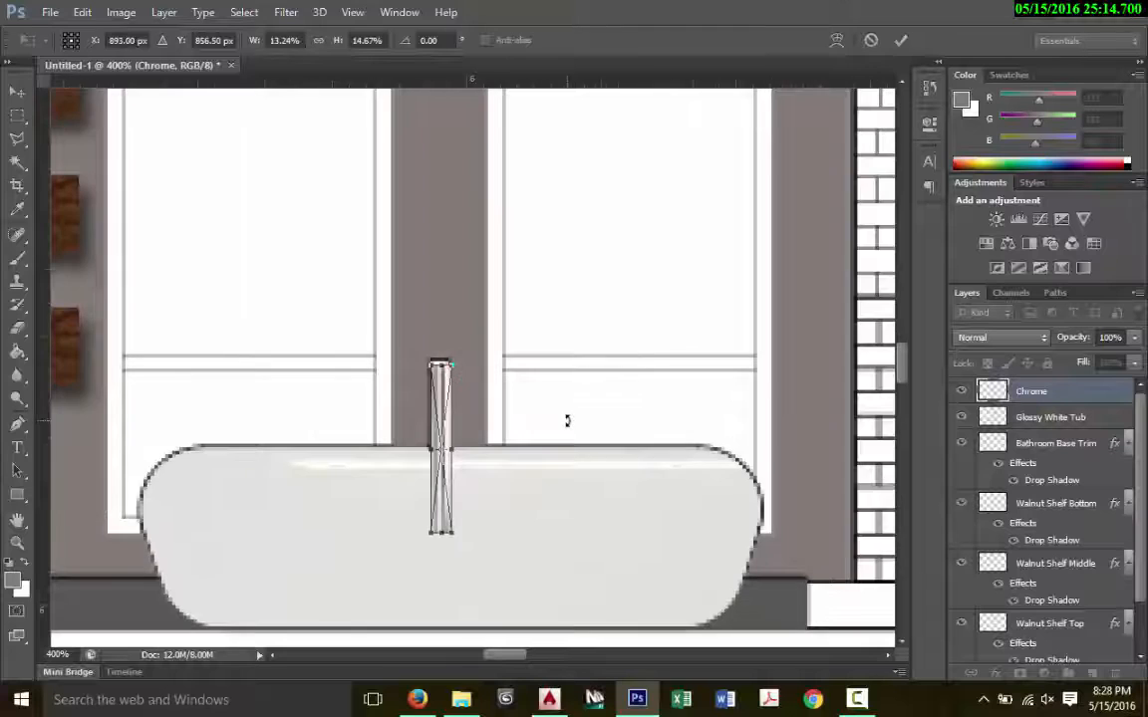
key(Up)
key(Up)
key(Up)
key(Left)
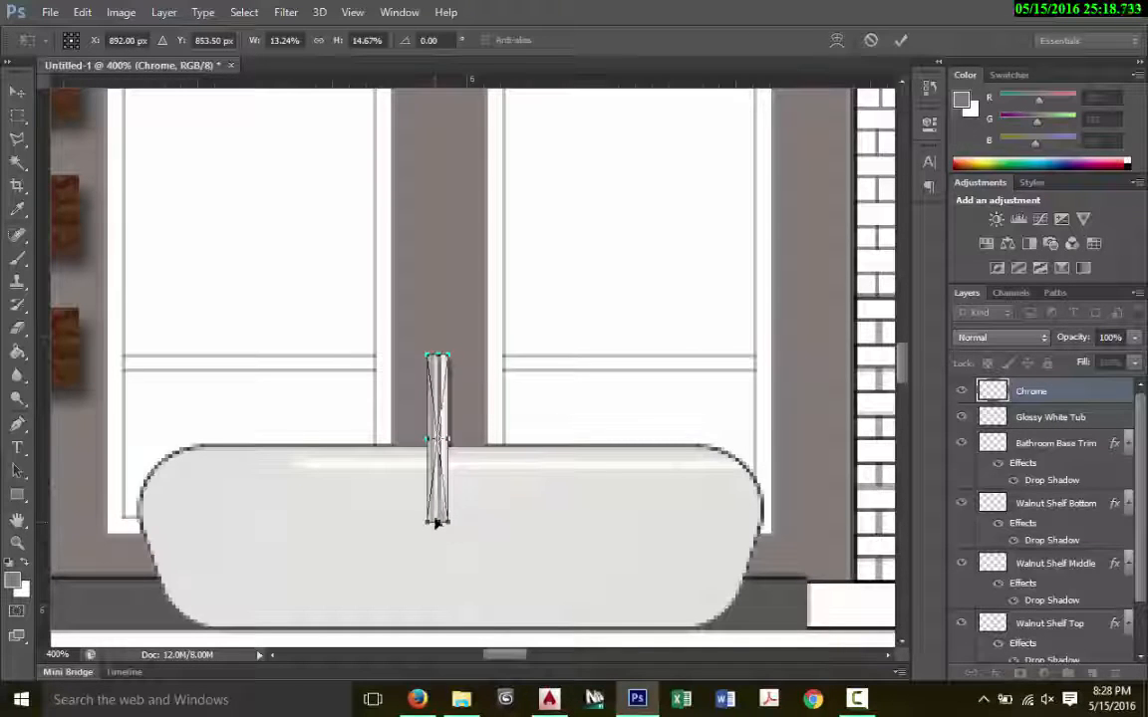
drag(436, 522, 439, 447)
key(ctrl+z)
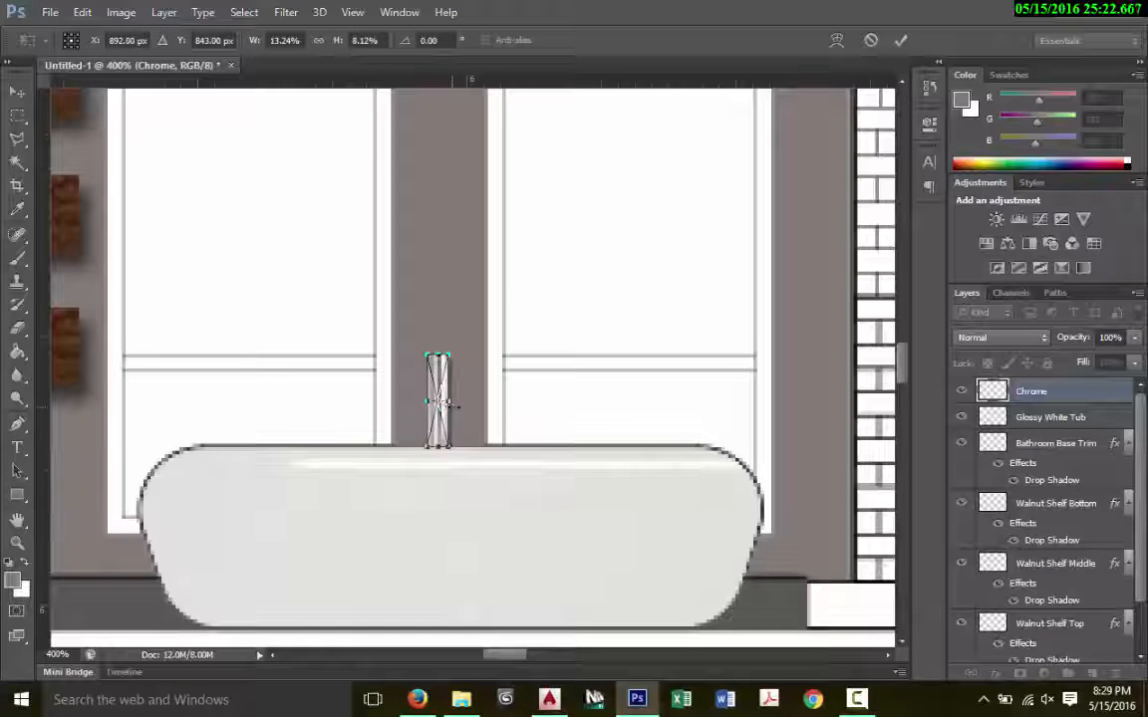
click(901, 39)
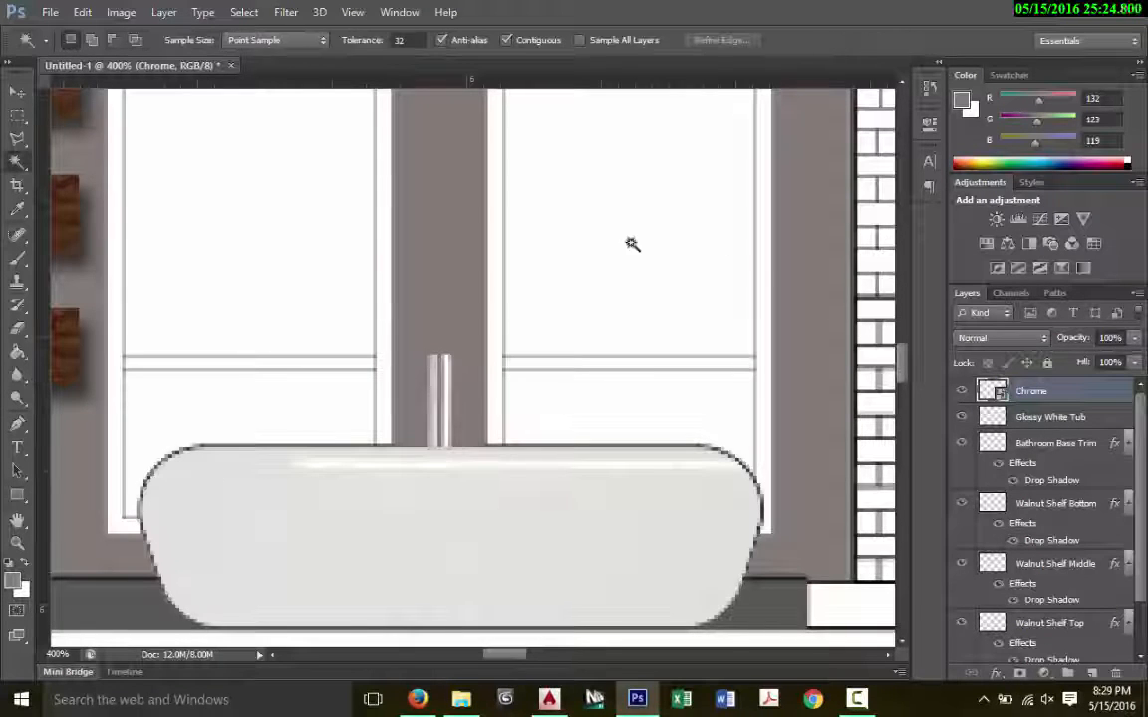
Step: Move the Chrome layer below the Glossy White Tub layer
click(452, 356)
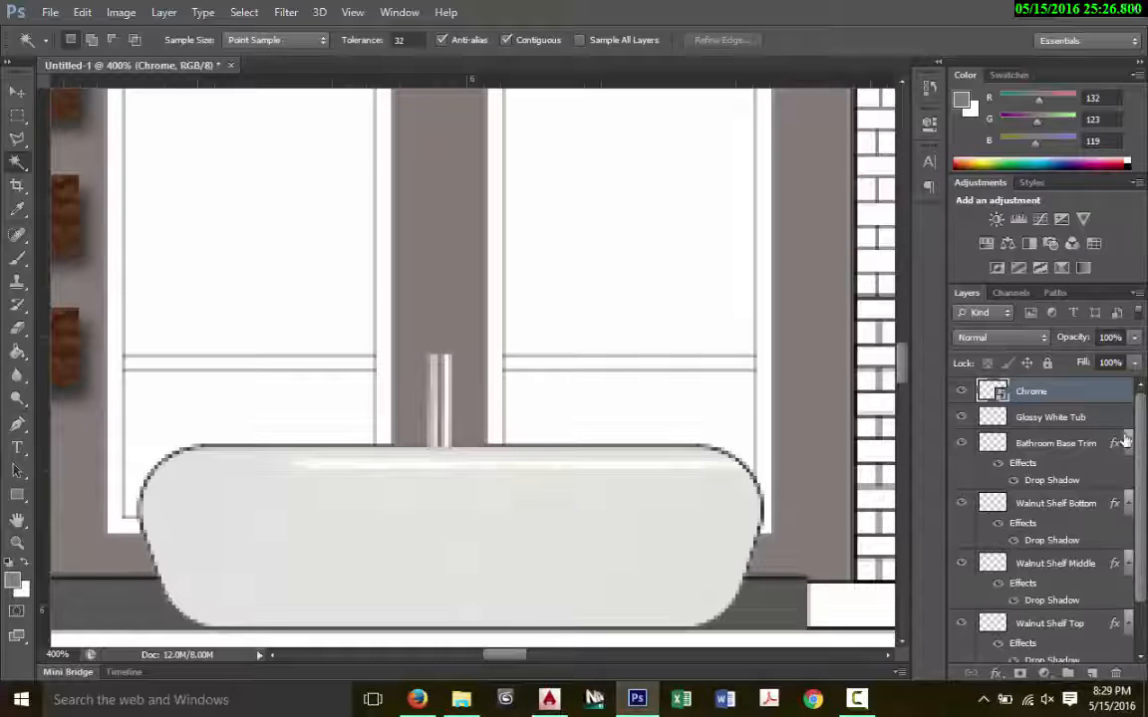
mouse_move(1047, 398)
mouse_down()
mouse_move(1048, 424)
mouse_move(1036, 390)
mouse_up()
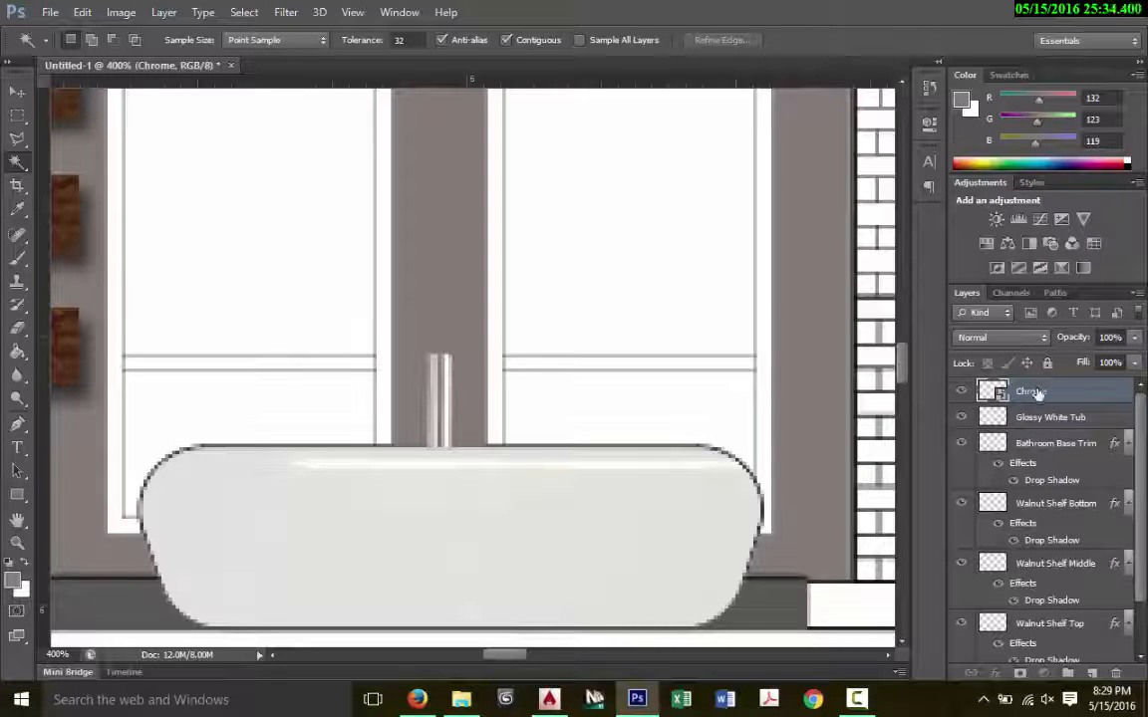
drag(1036, 393, 1036, 430)
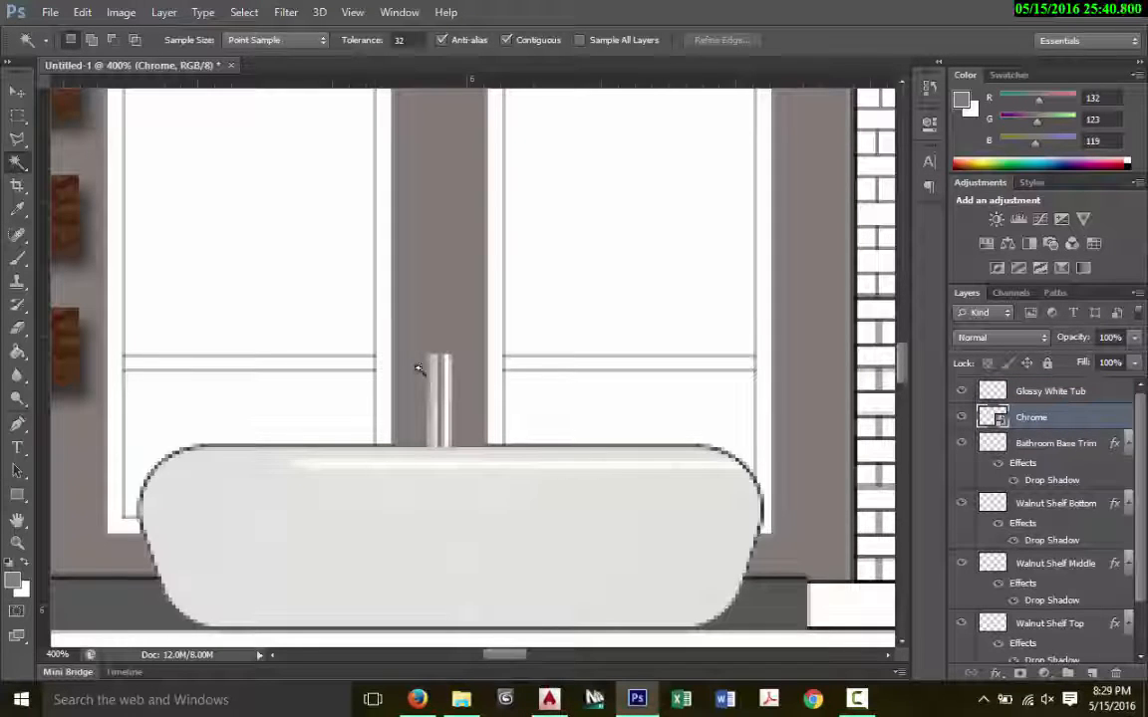
Step: Set the Chrome layer's opacity to 50% so the faucet linework underneath can be seen
key(ctrl+minus)
key(ctrl+minus)
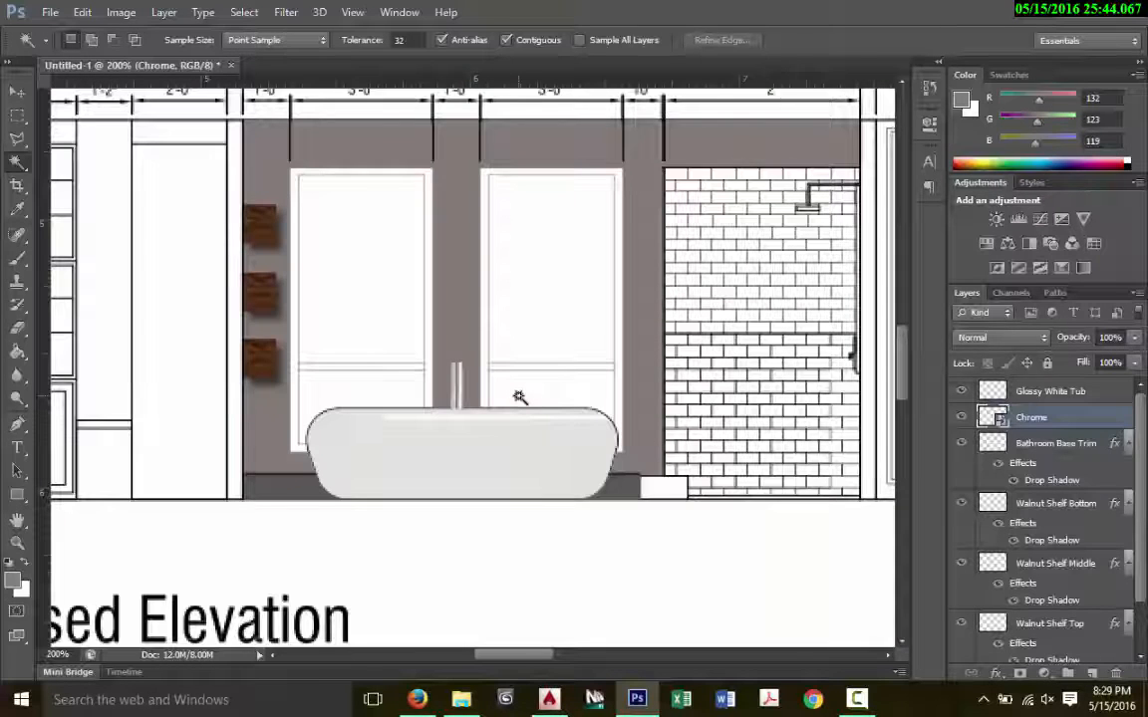
scroll(1084, 454, down, 2)
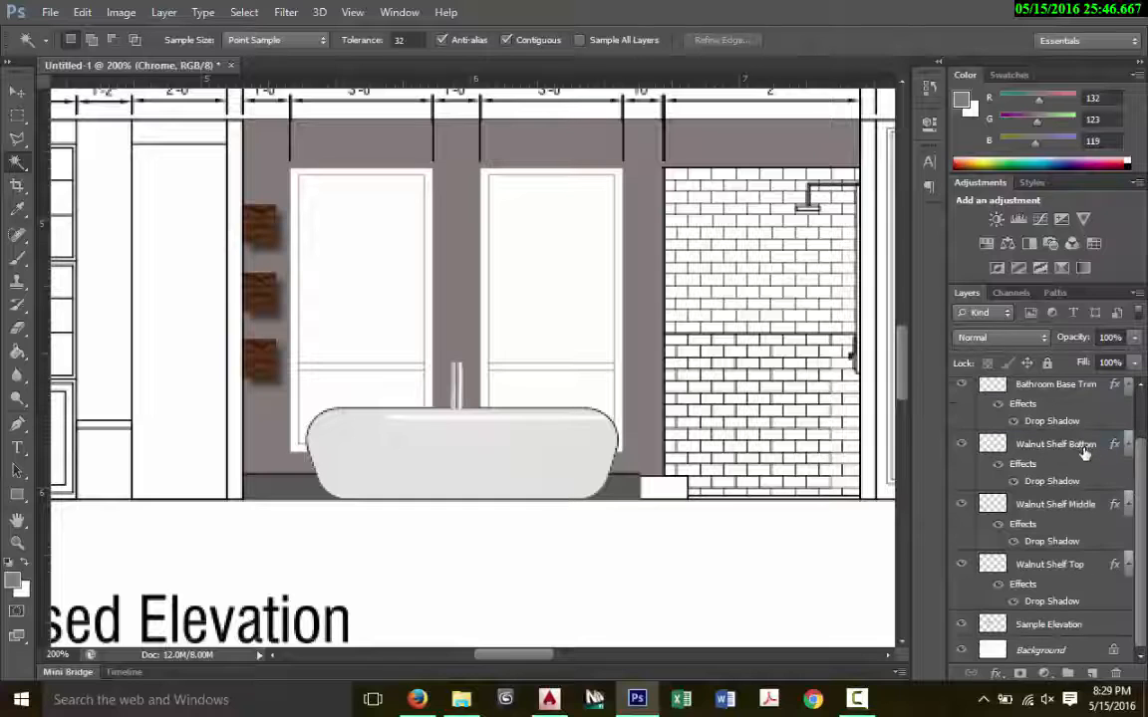
click(1054, 628)
scroll(1090, 530, up, 2)
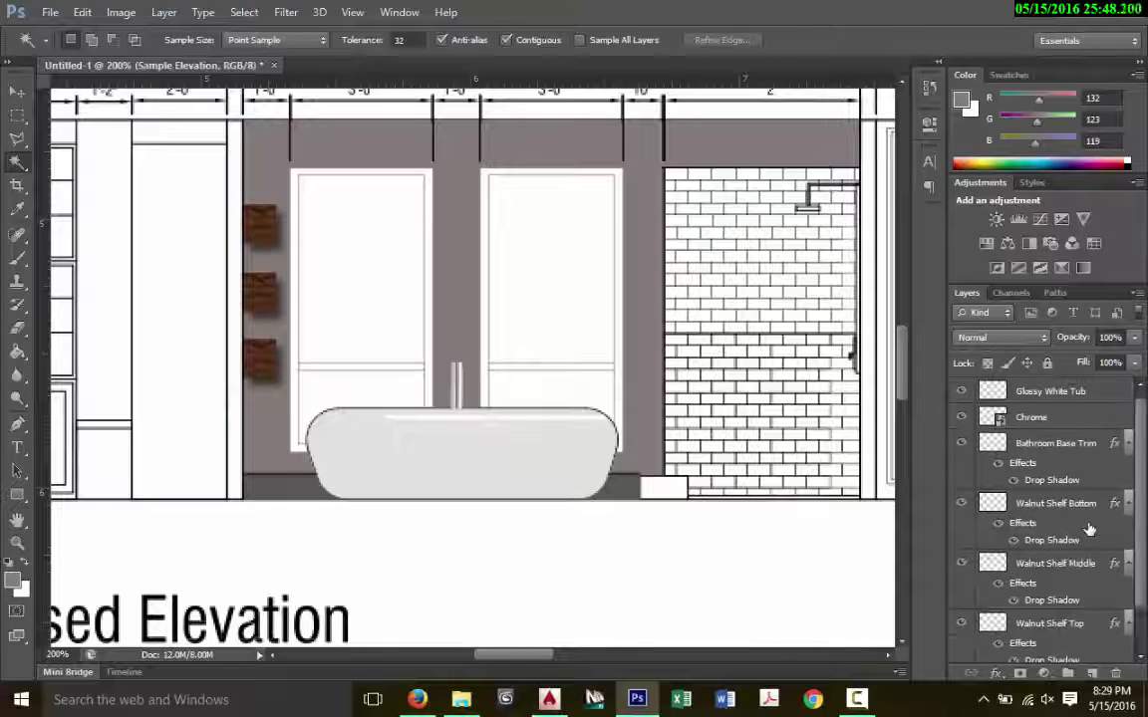
click(1081, 415)
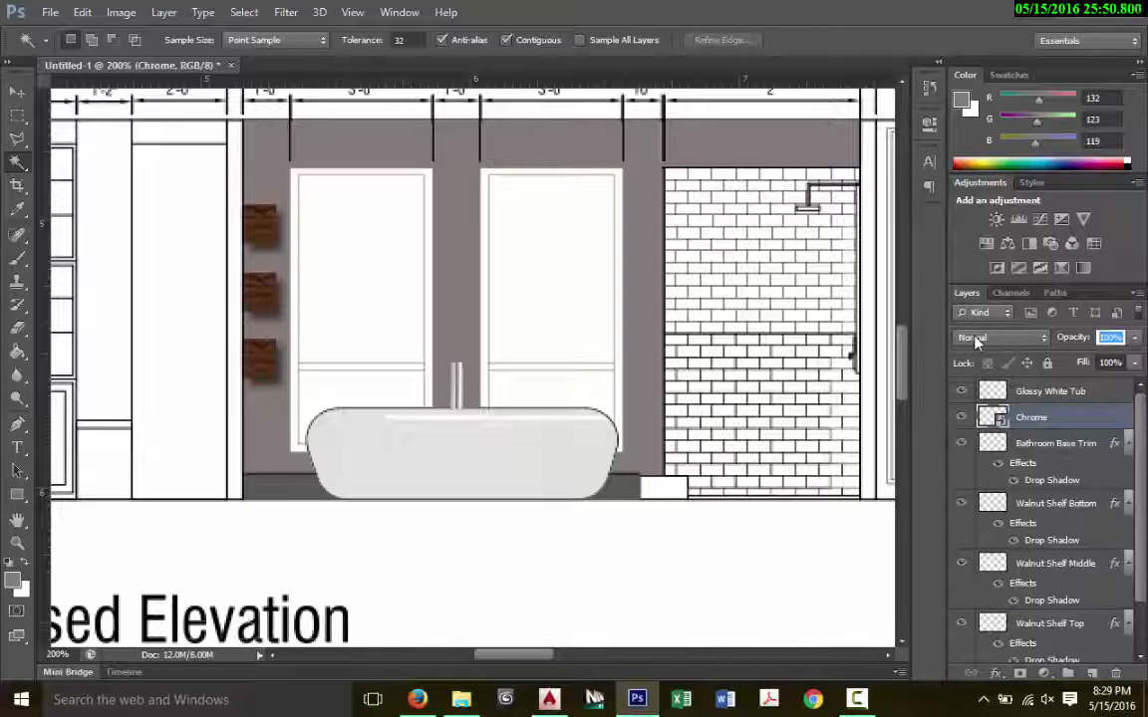
text(50)
key(ctrl+plus)
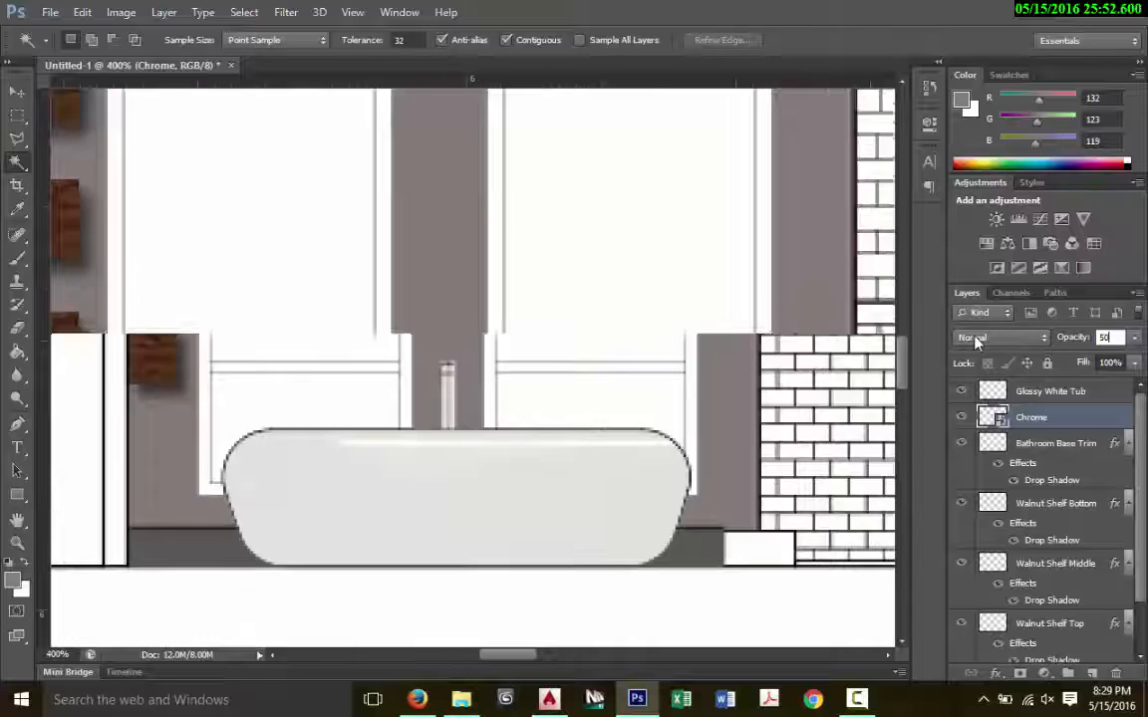
key(ctrl+plus)
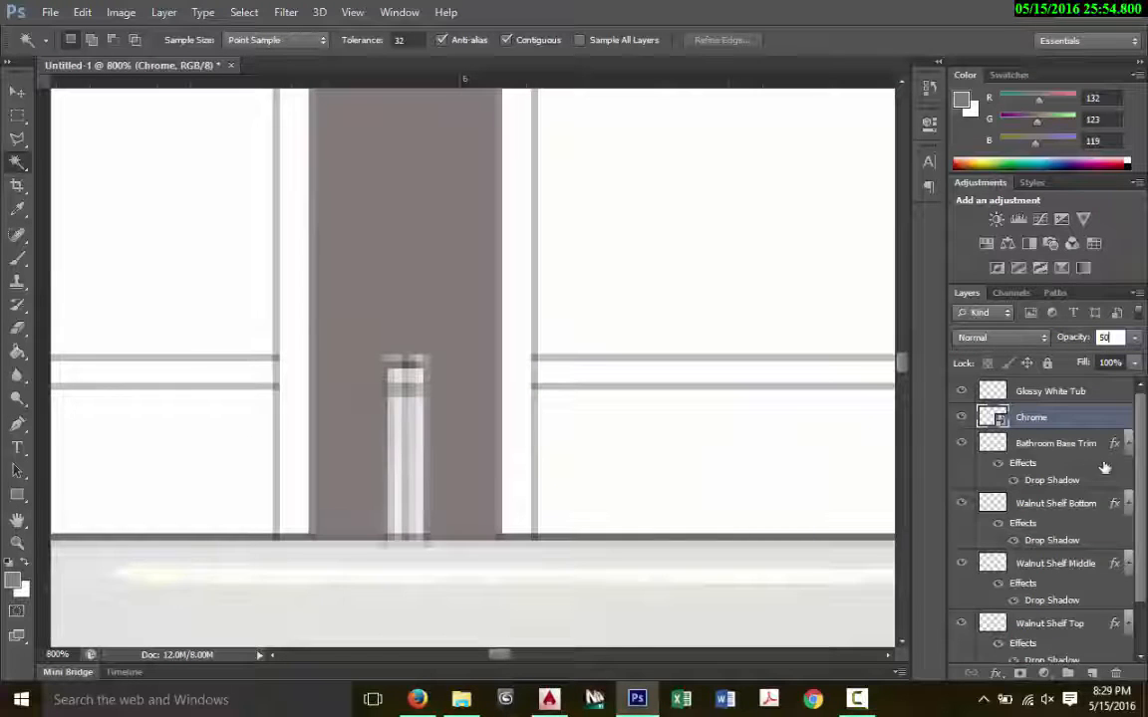
Step: Try to select the faucet's linework on the Sample Elevation layer with the Magic Wand, clearing the selection each time
drag(1139, 435, 1142, 665)
click(1070, 626)
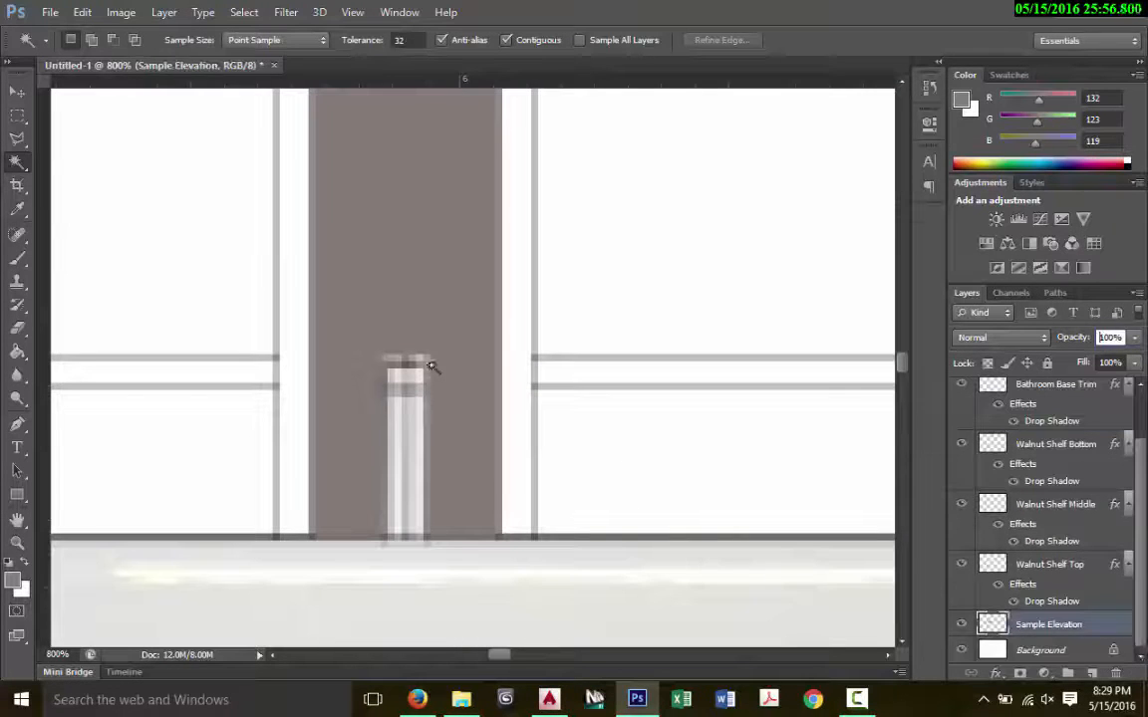
click(408, 395)
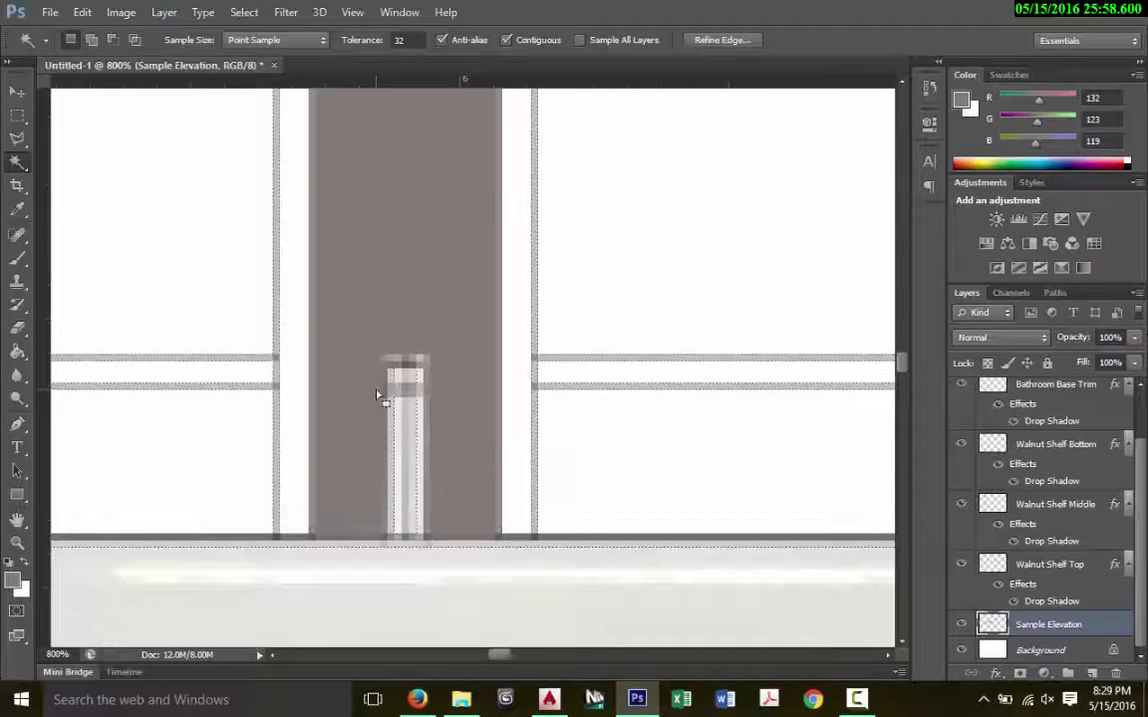
key(ctrl+d)
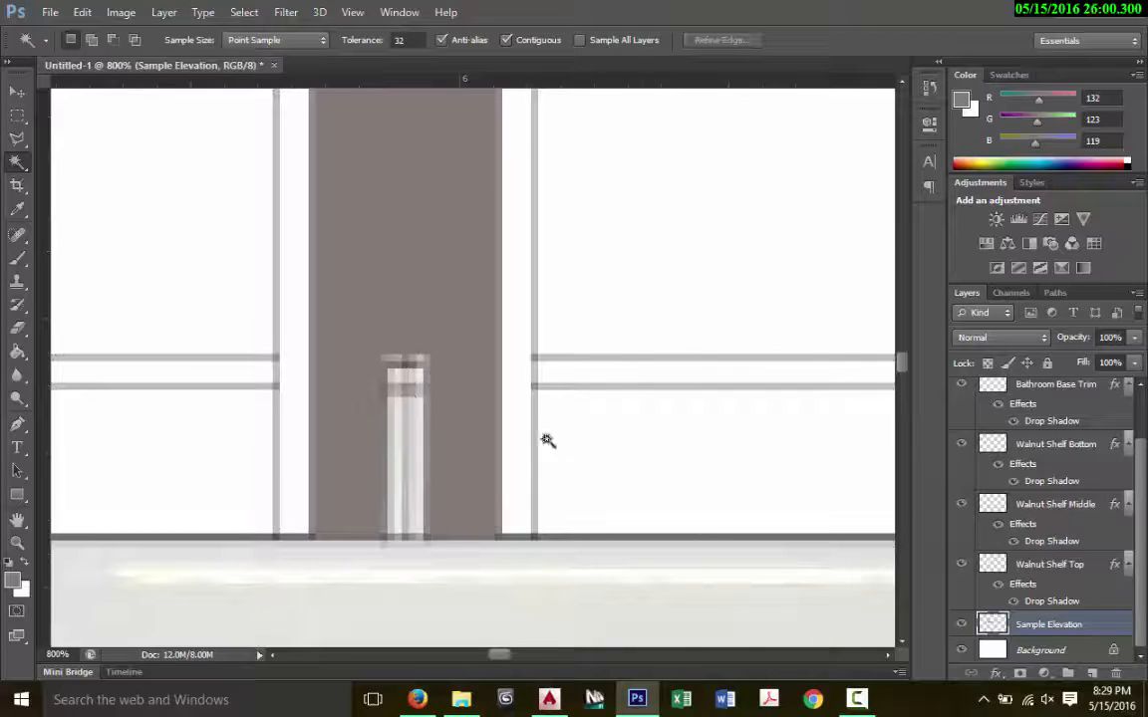
click(408, 398)
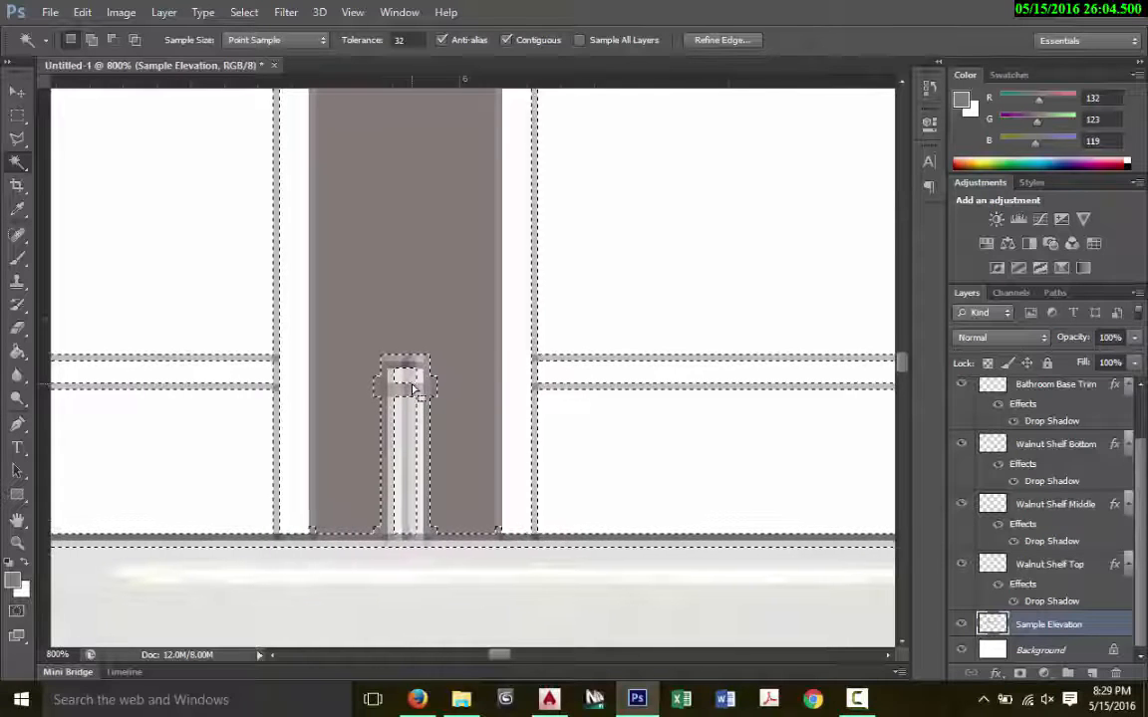
key(ctrl+d)
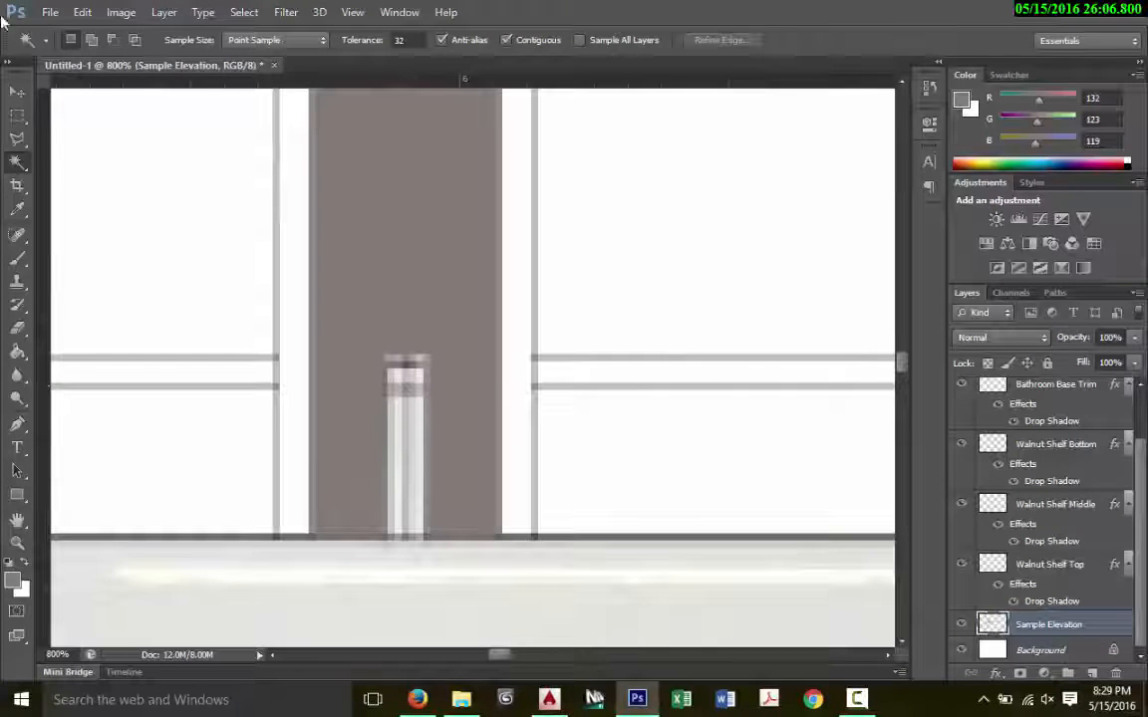
Step: Select the thin joint band across the faucet with the Rectangular Marquee and try to delete it from the Chrome layer
click(17, 116)
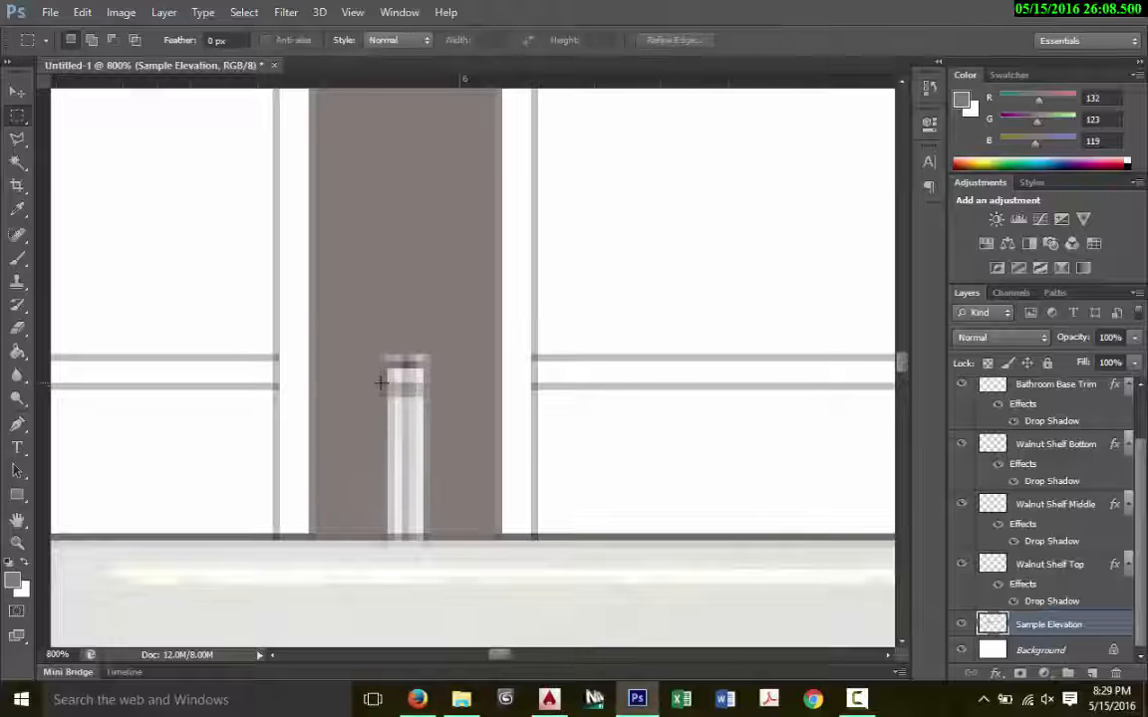
drag(381, 382, 436, 399)
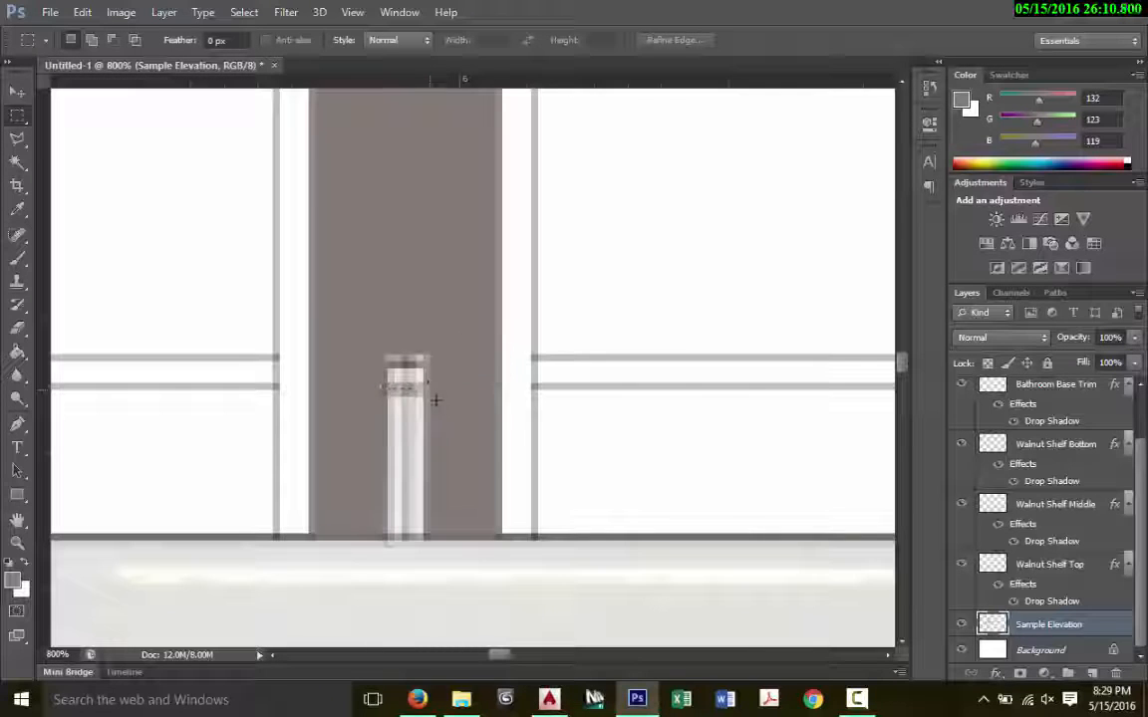
scroll(1051, 406, up, 2)
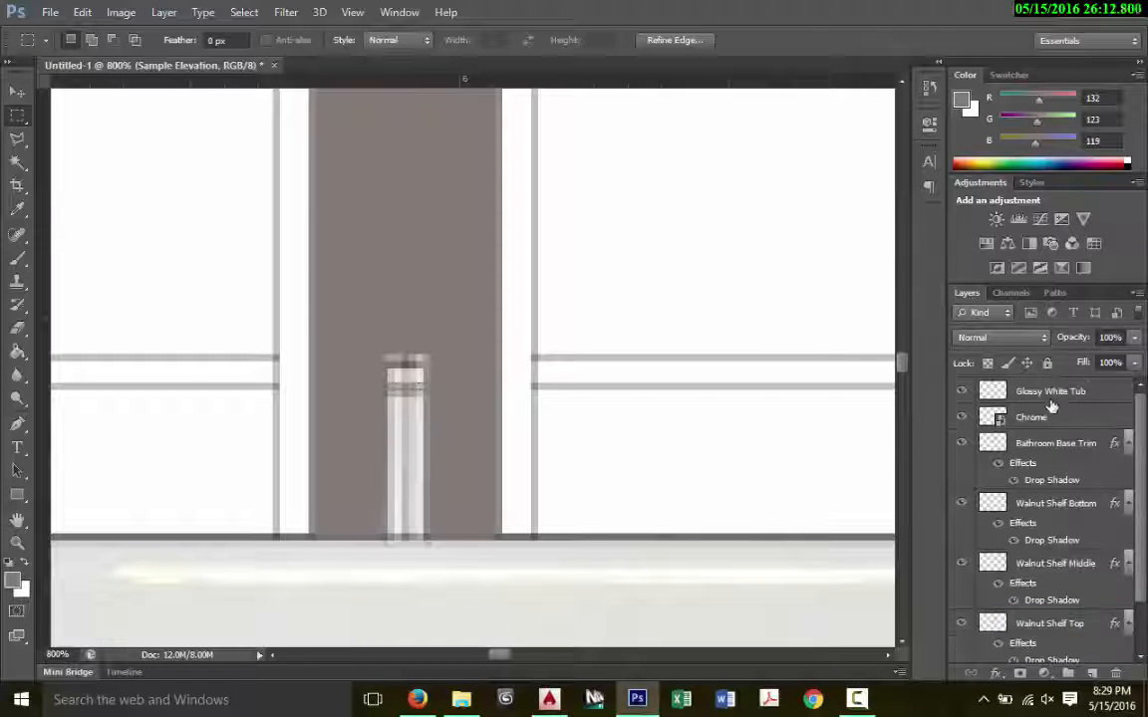
click(1052, 418)
key(Delete)
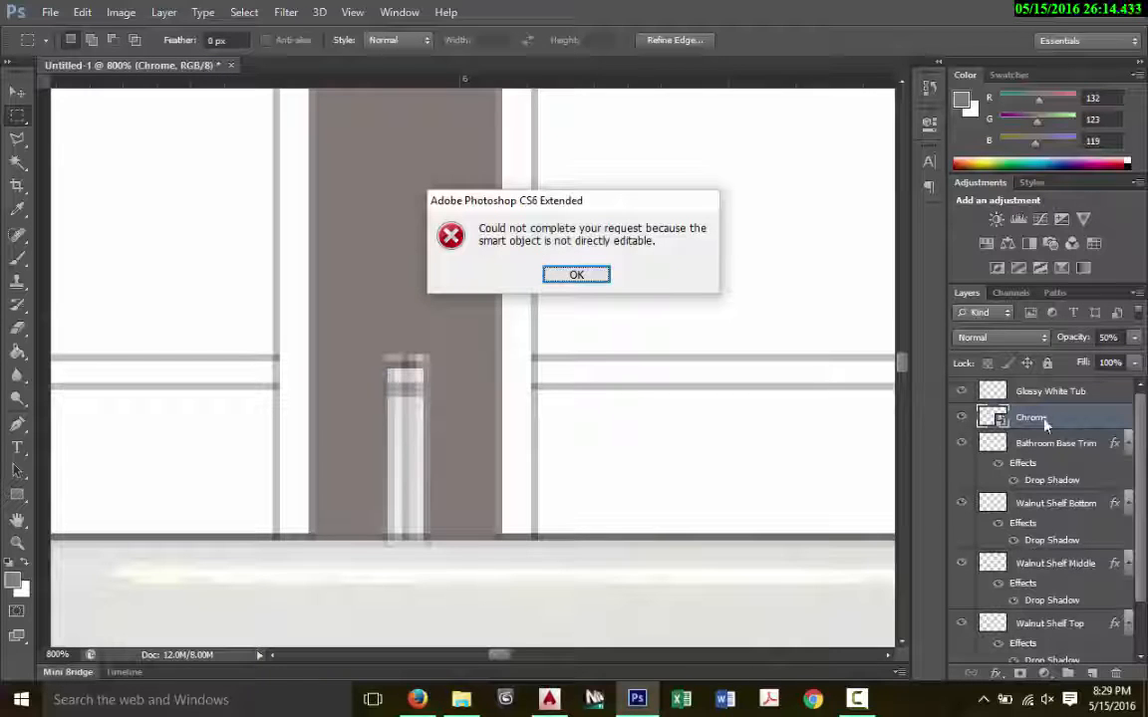
click(575, 275)
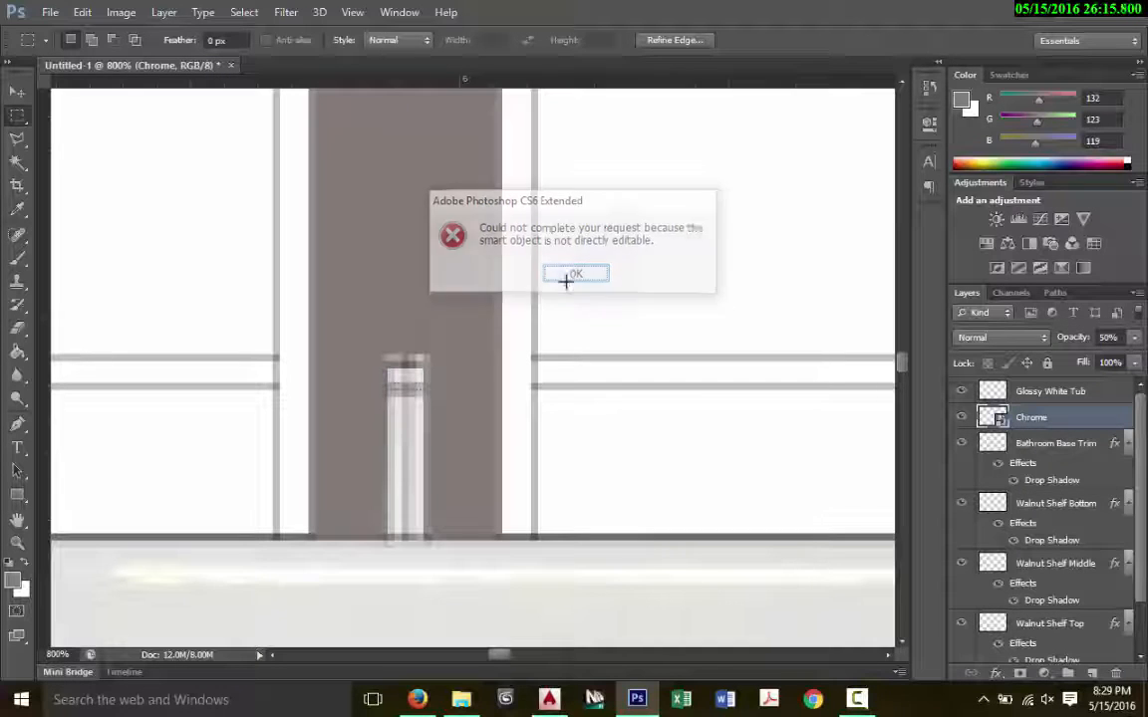
Step: Rasterize the Chrome layer, delete the selected joint band from it and clear the selection
right_click(1054, 423)
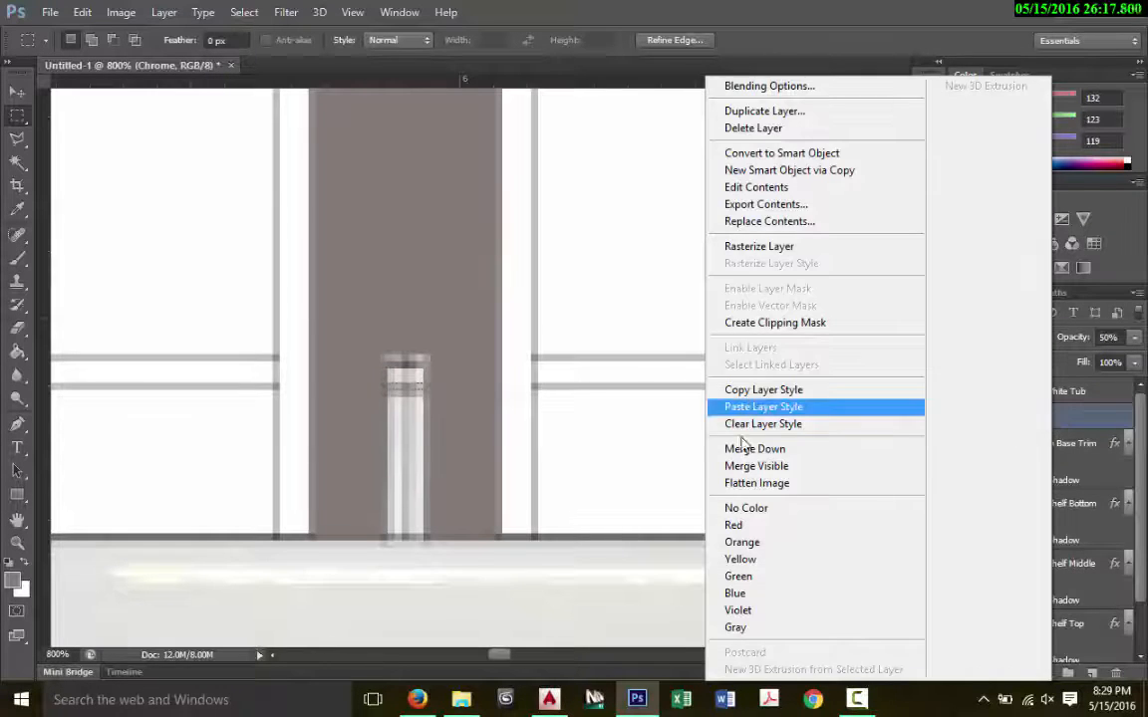
click(763, 253)
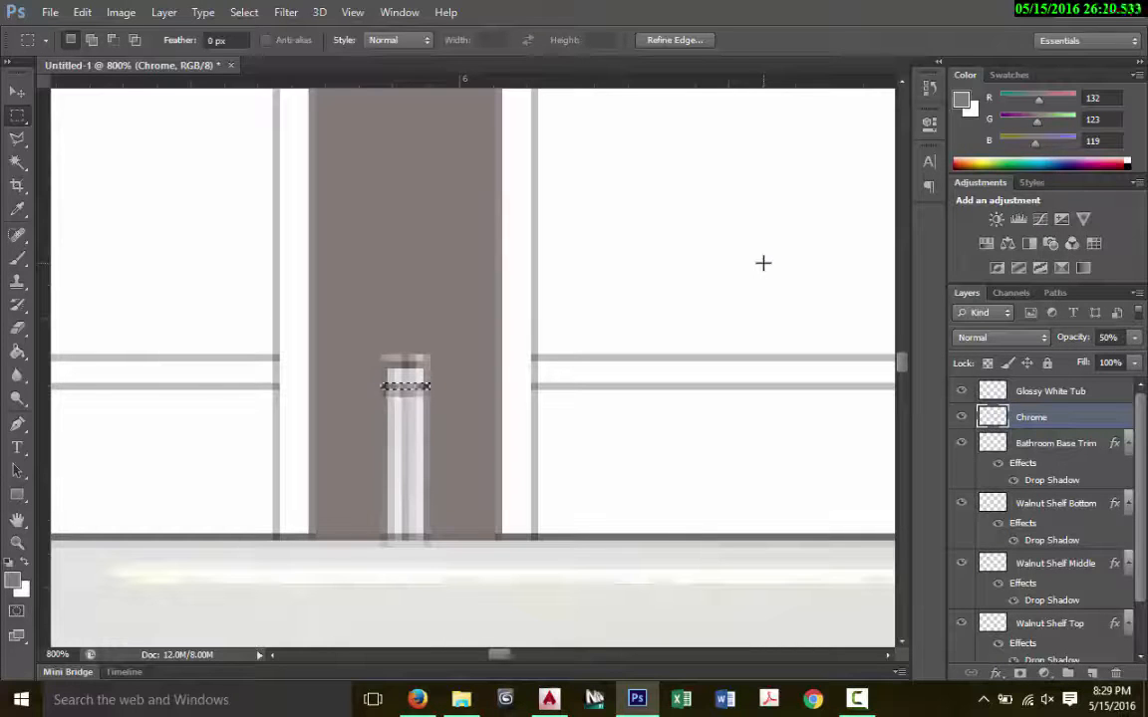
key(ctrl+d)
Step: Set the Chrome layer's opacity to 100%
click(1058, 392)
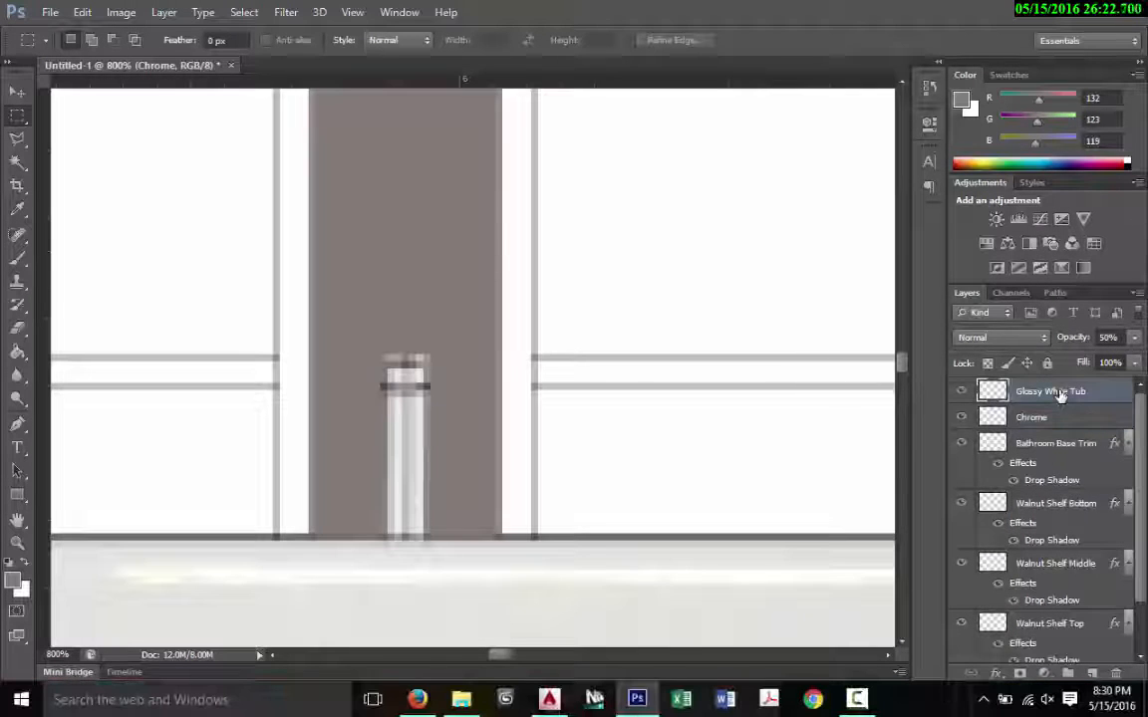
click(1056, 416)
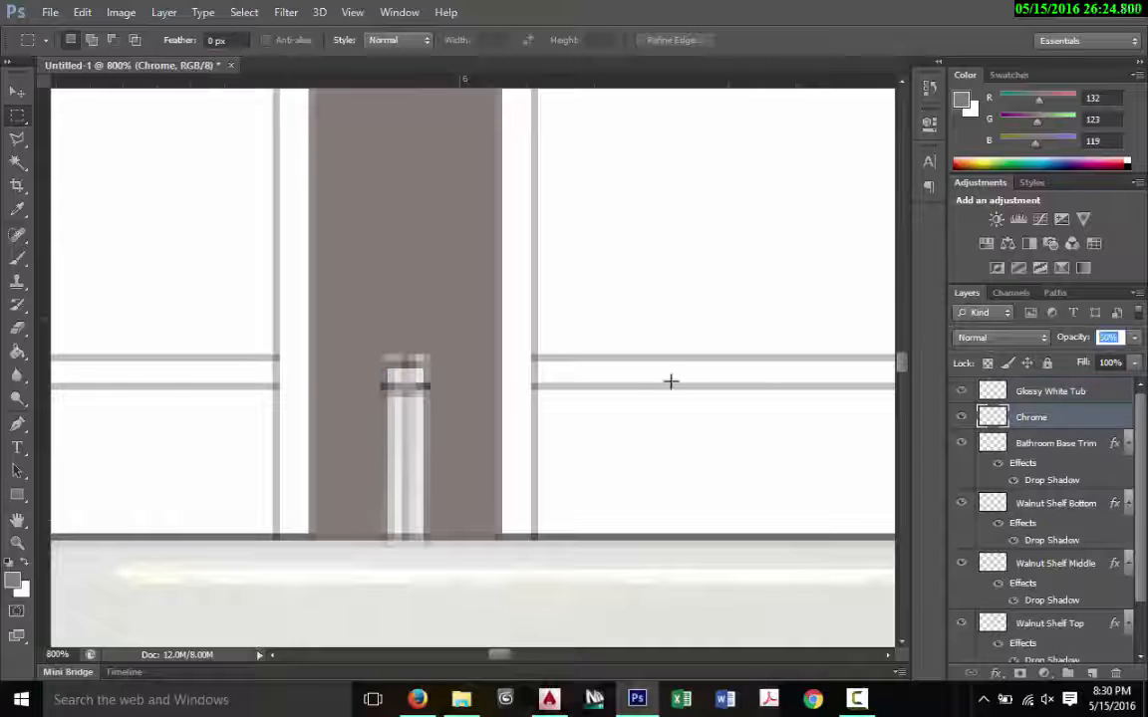
text(100)
key(Return)
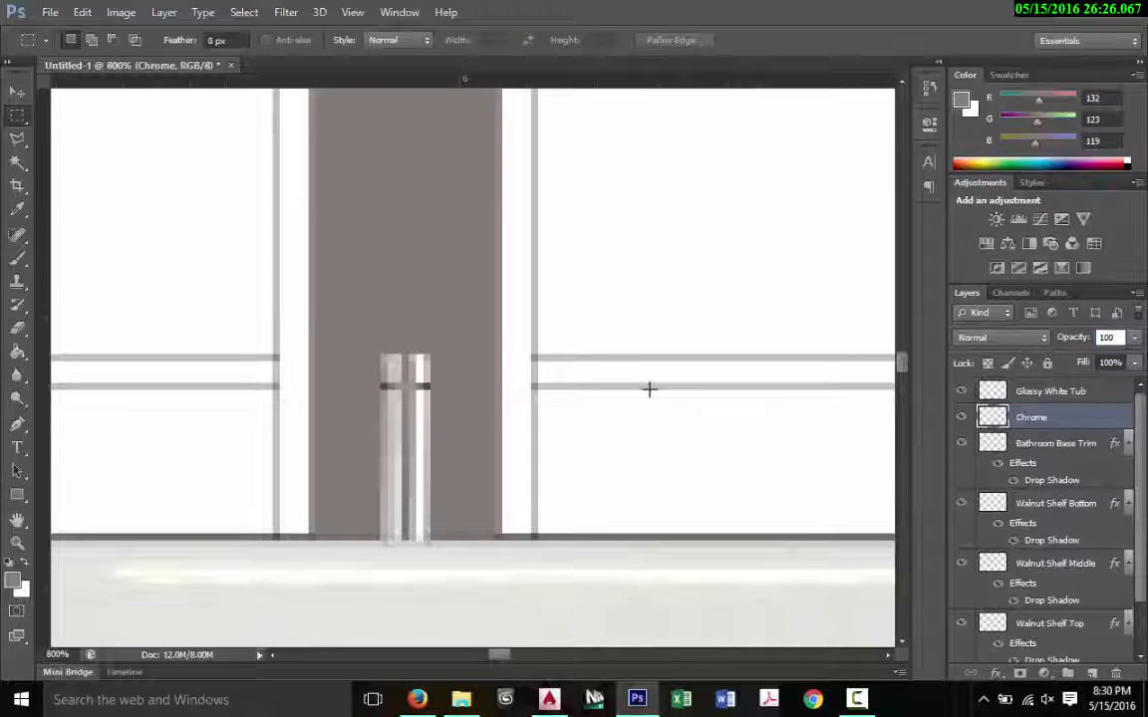
key(ctrl+minus)
key(ctrl+minus)
key(ctrl+minus)
key(ctrl+minus)
key(ctrl+minus)
key(ctrl+minus)
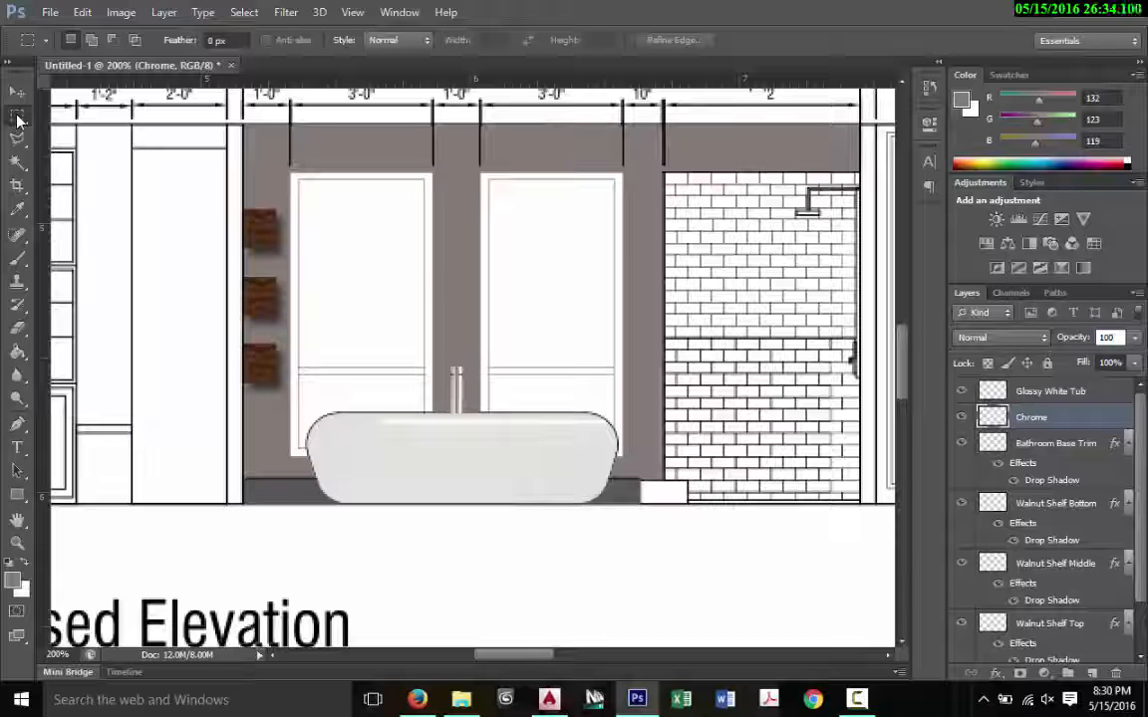
click(17, 116)
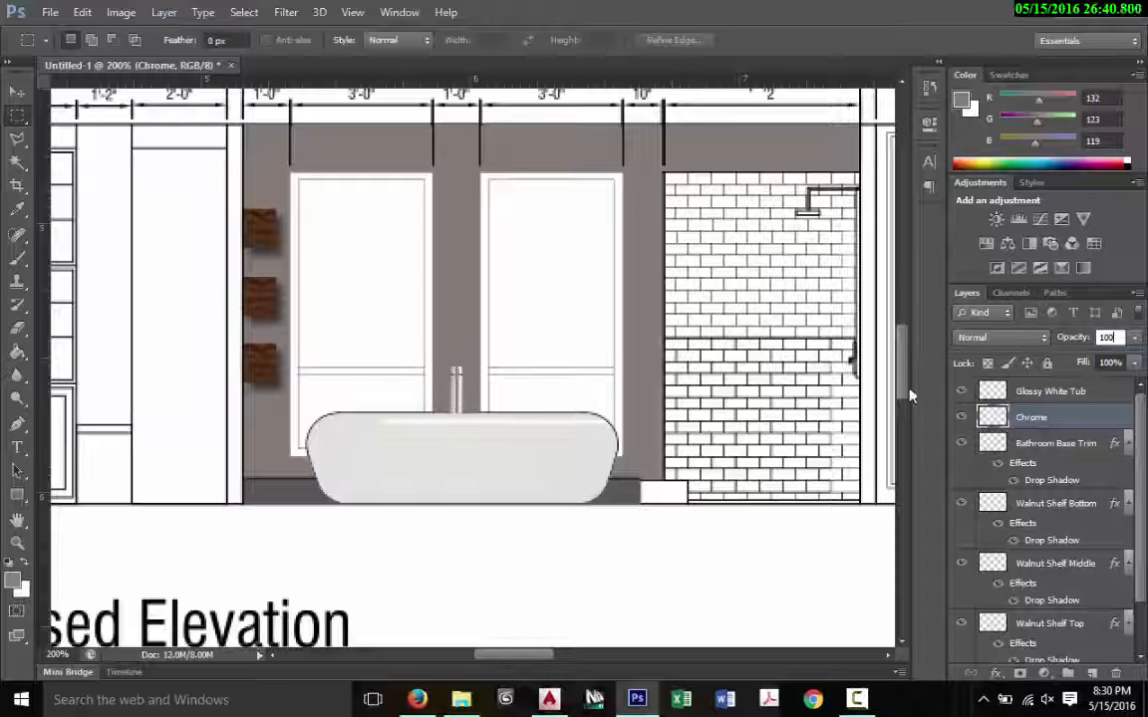
key(Return)
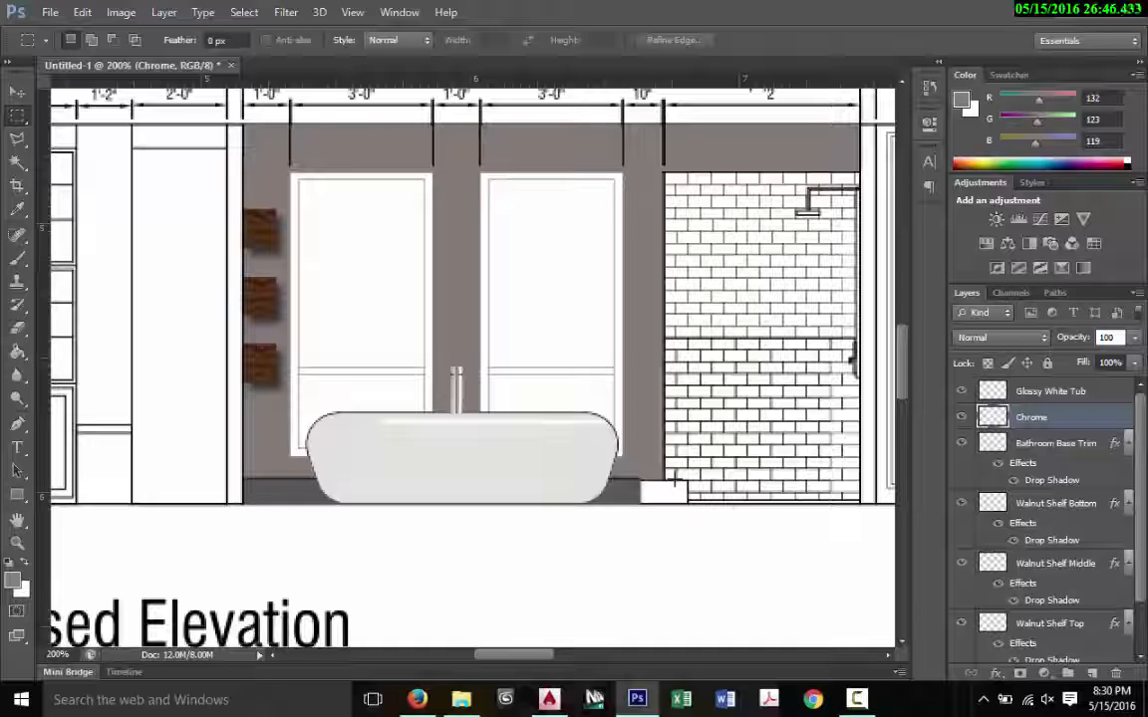
key(Return)
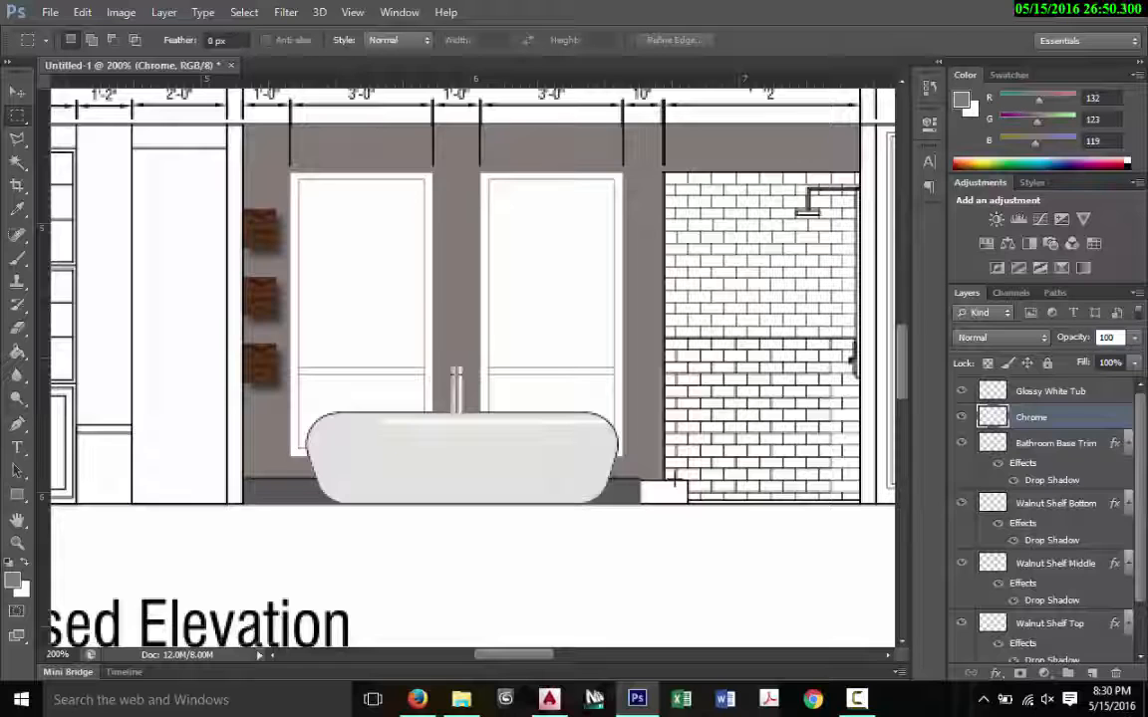
key(Return)
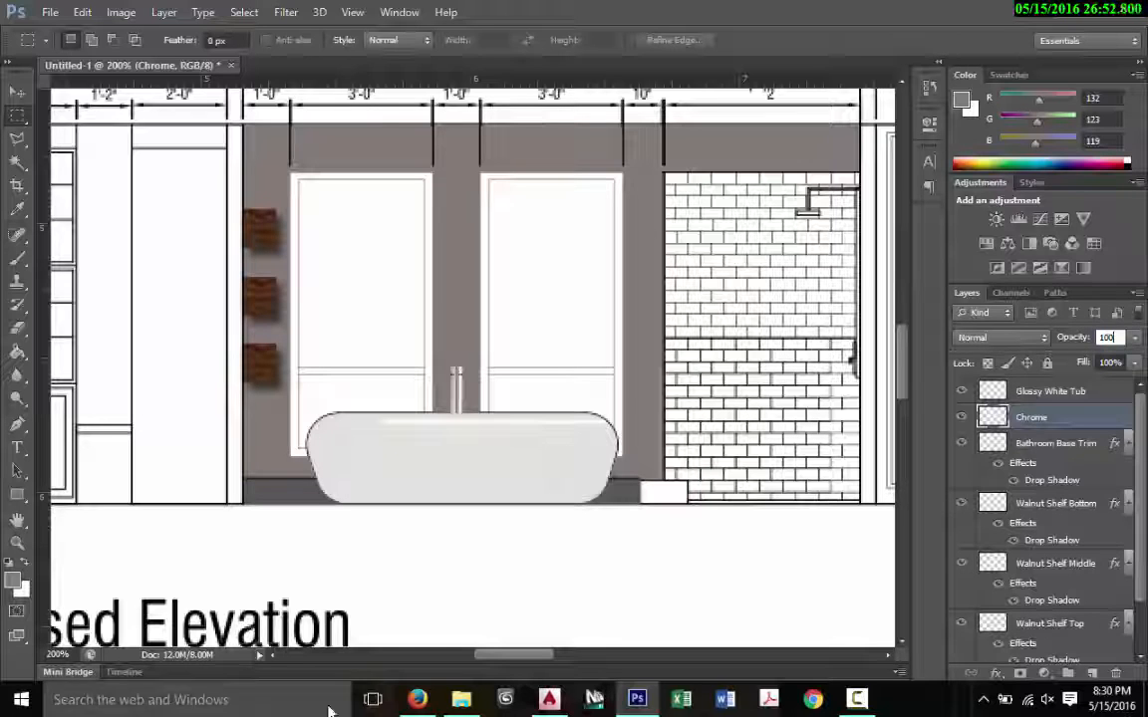
Step: Switch to Firefox, close the chrome tub faucet search, and clear the preview and homepage prompt from the interior window results
click(418, 699)
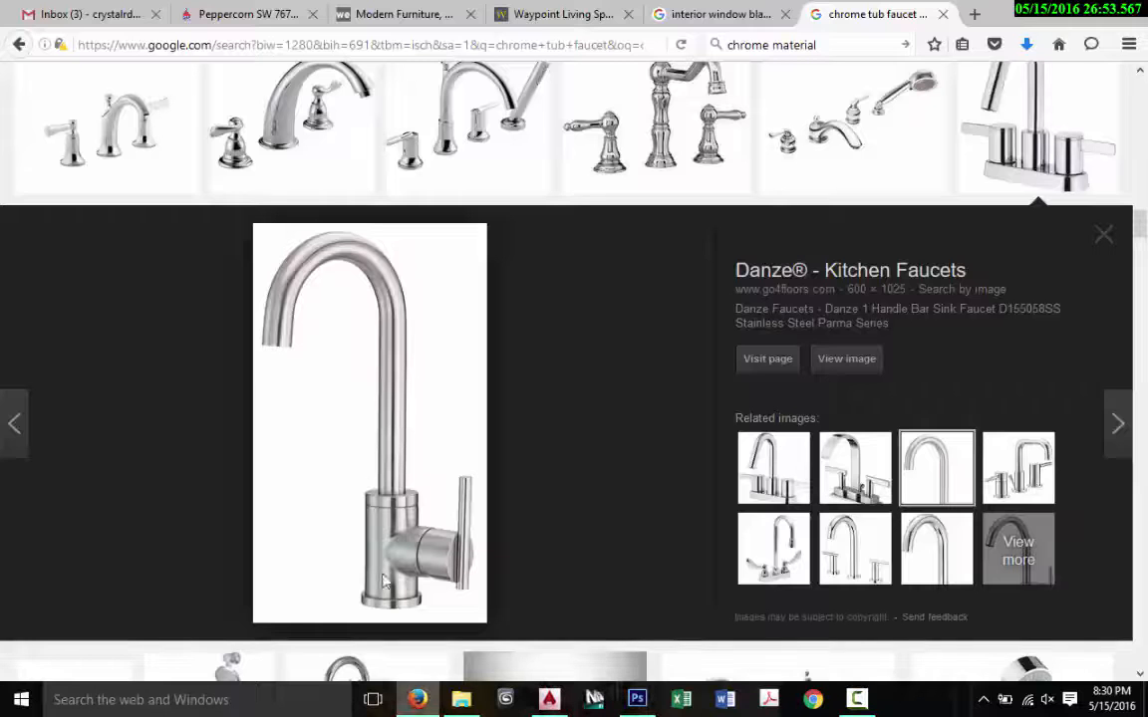
click(942, 14)
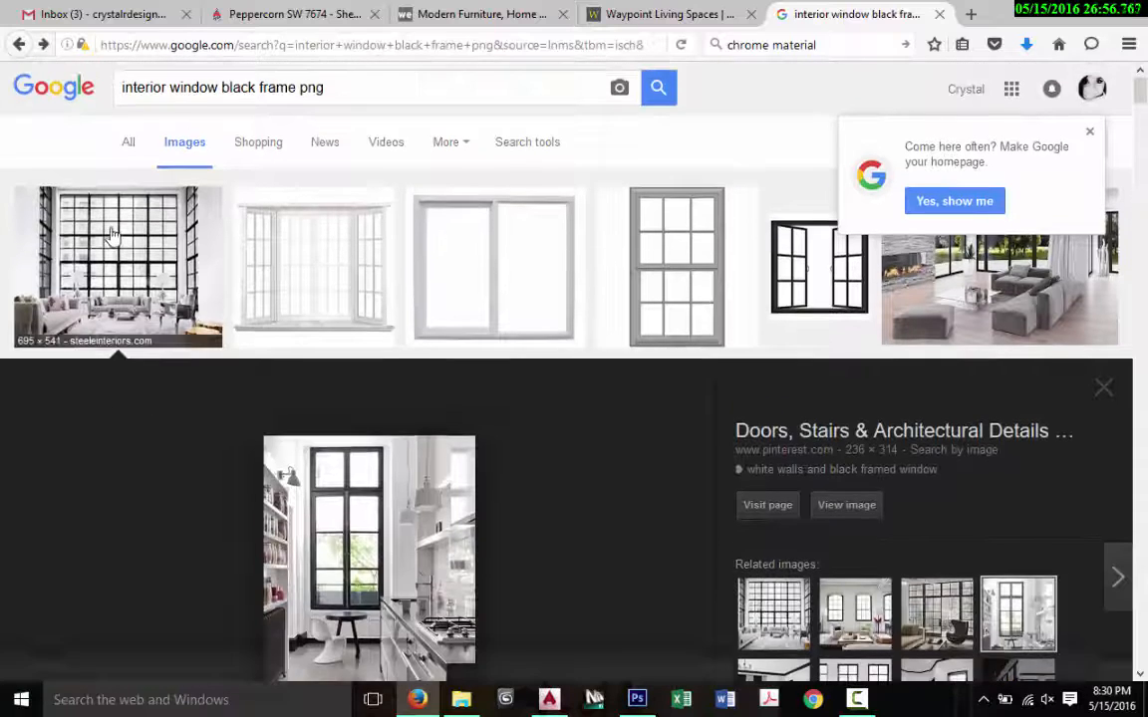
click(111, 249)
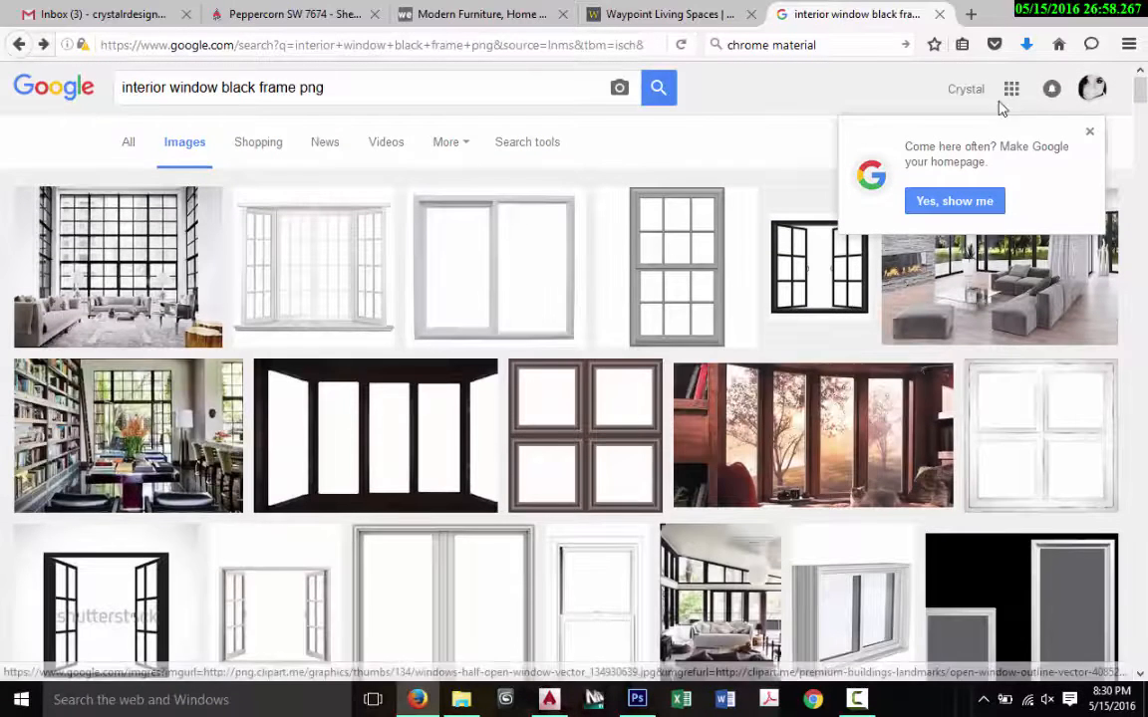
click(1089, 130)
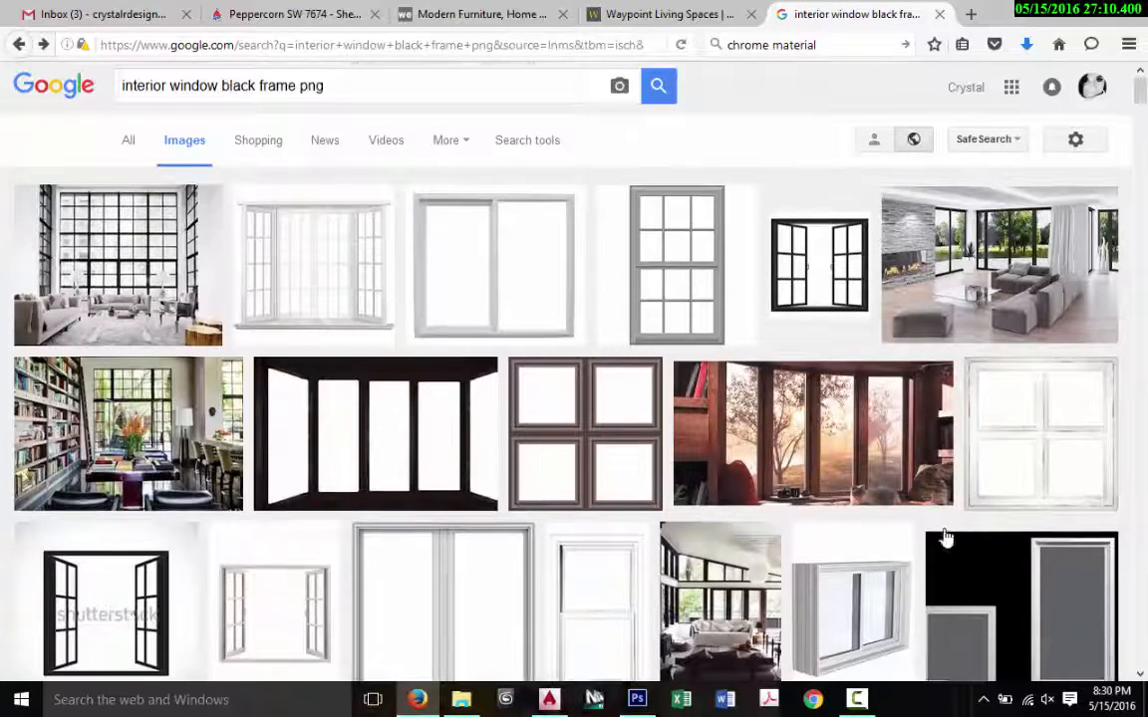
Step: Browse the black-framed window images and preview the Pinterest picture of a tall black window beside a kitchen
scroll(946, 538, down, 3)
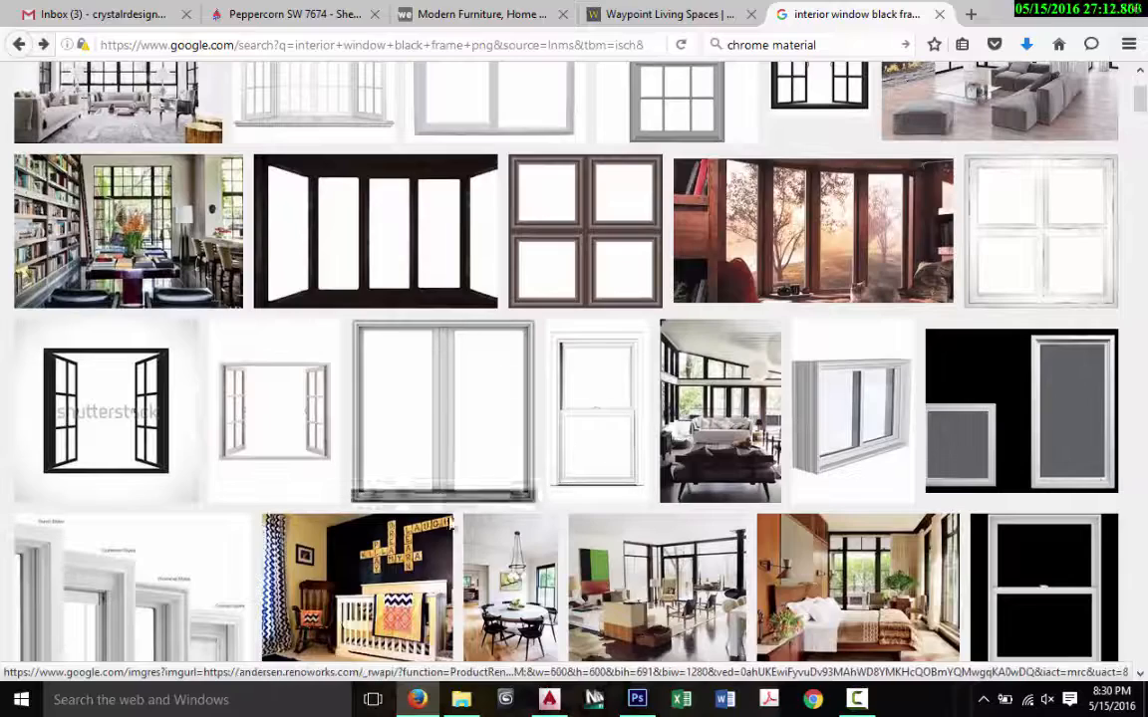
scroll(455, 526, down, 3)
key(Home)
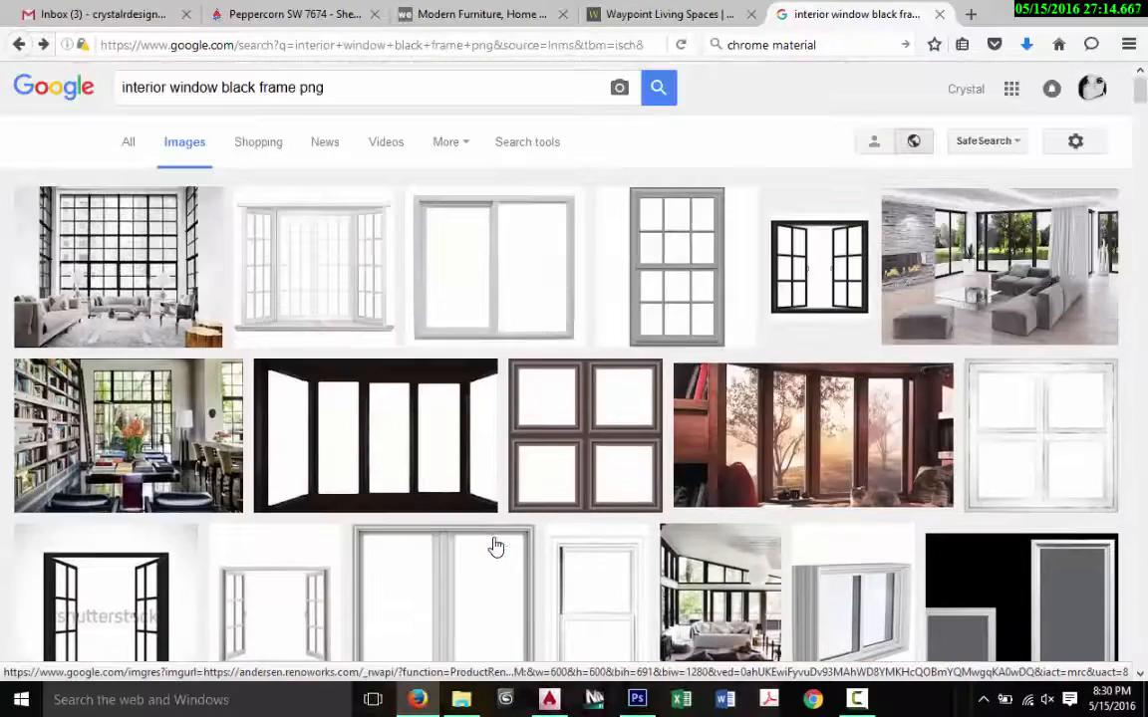
click(107, 242)
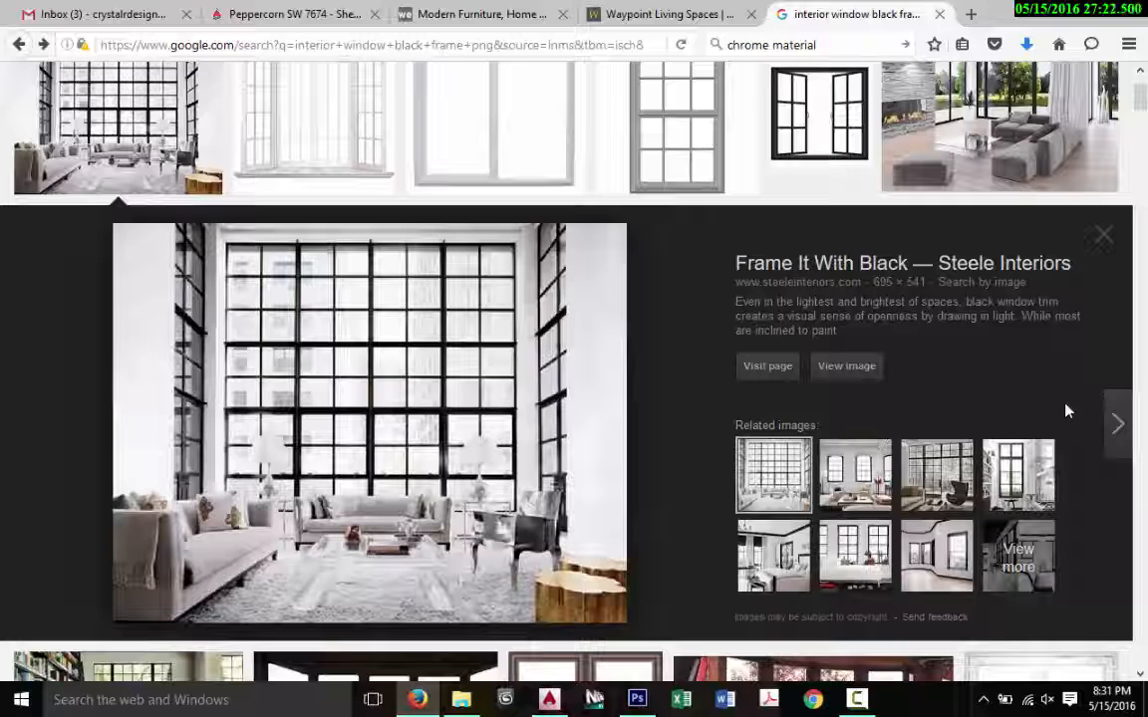
click(863, 482)
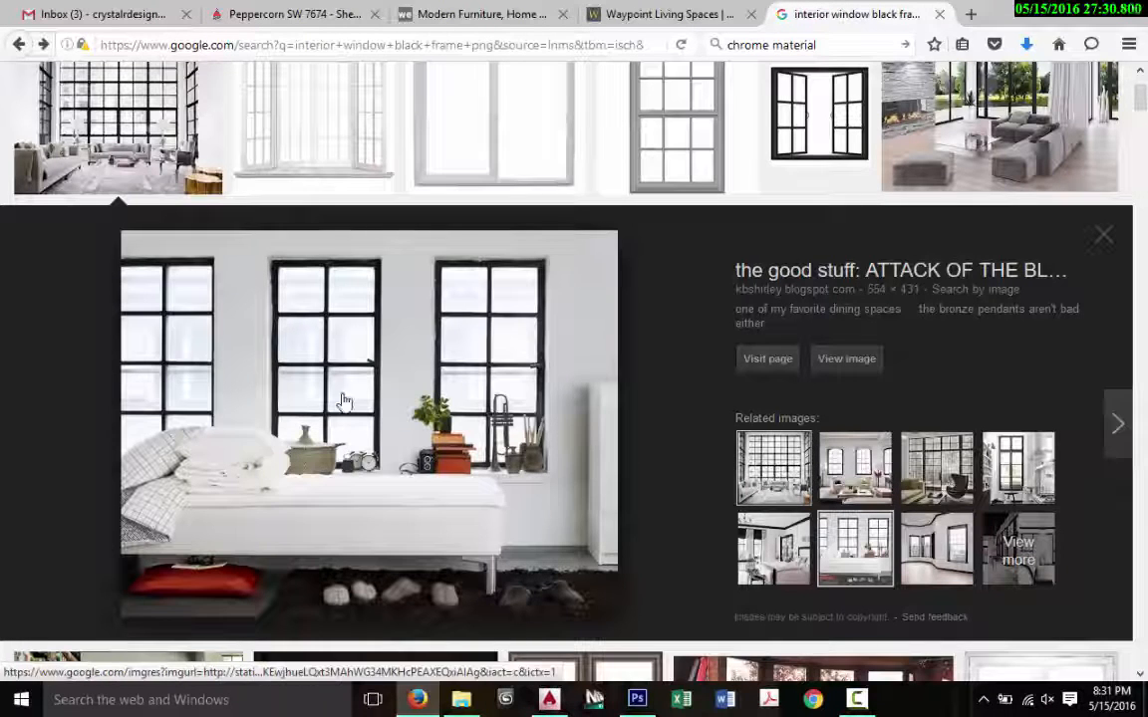
click(1017, 466)
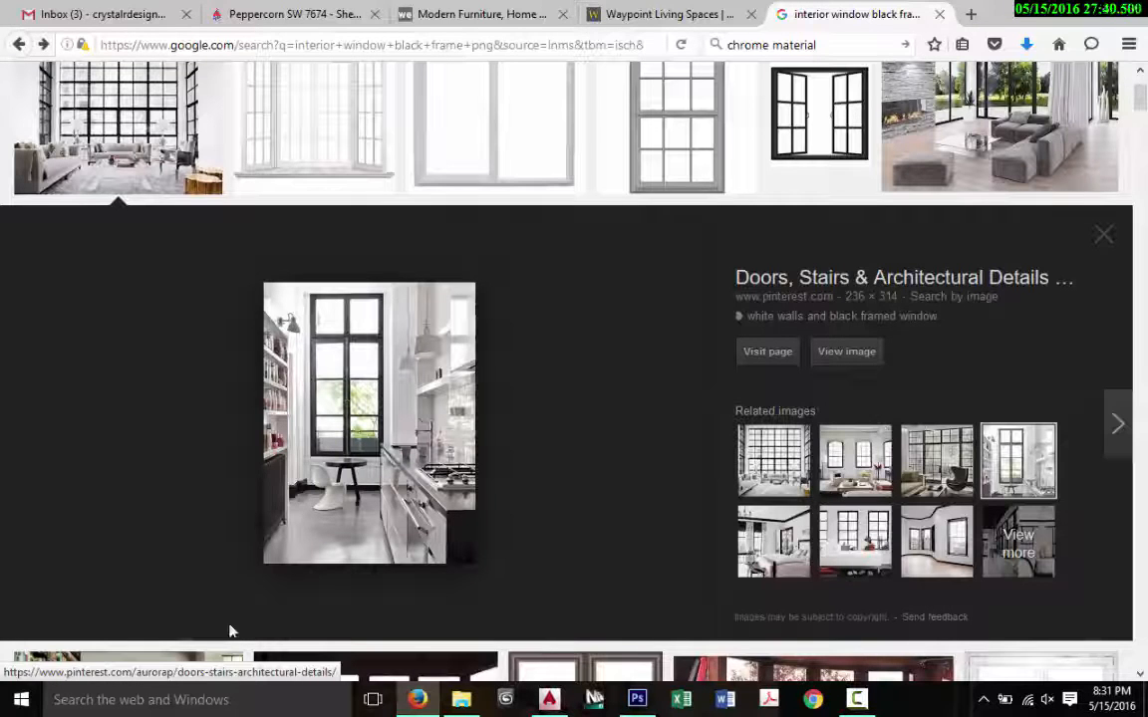
Step: Open the Snipping Tool and capture only the tall black-framed window from the previewed picture
click(172, 712)
text(snip)
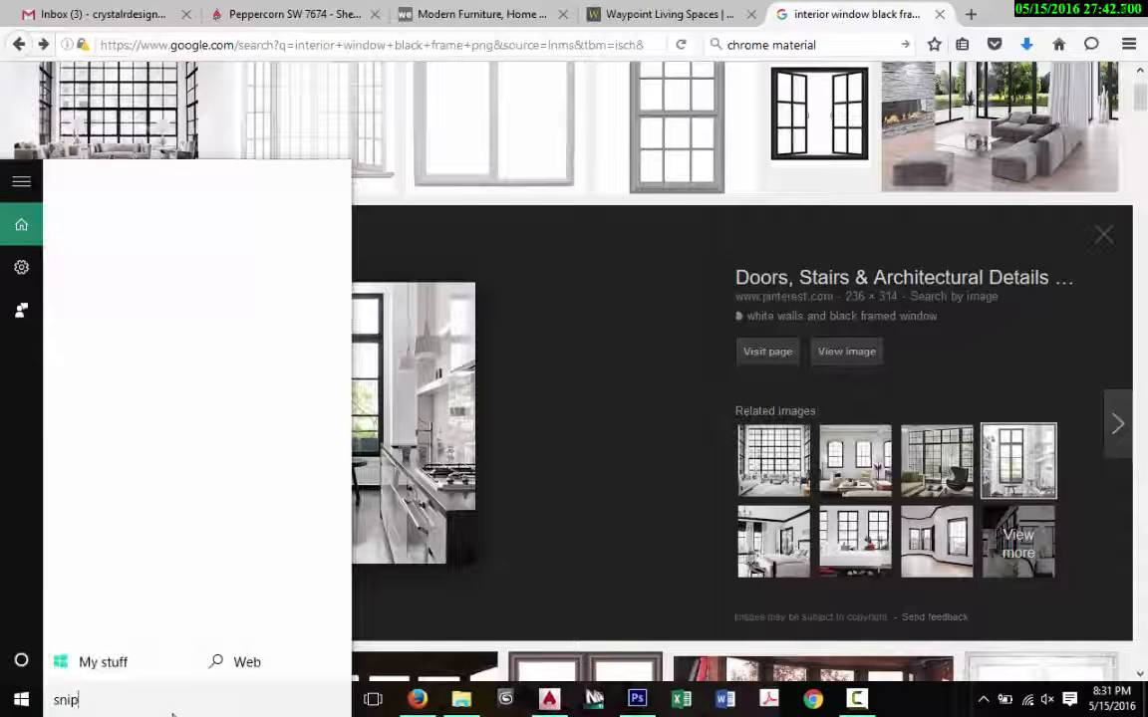
click(138, 244)
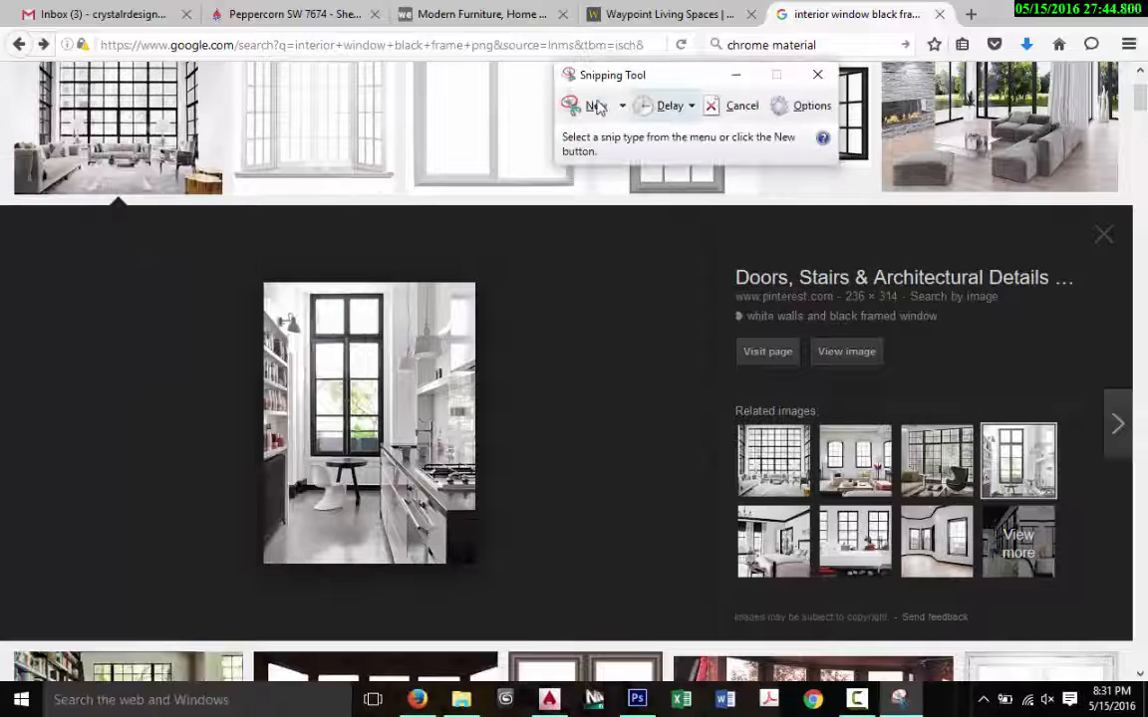
click(596, 106)
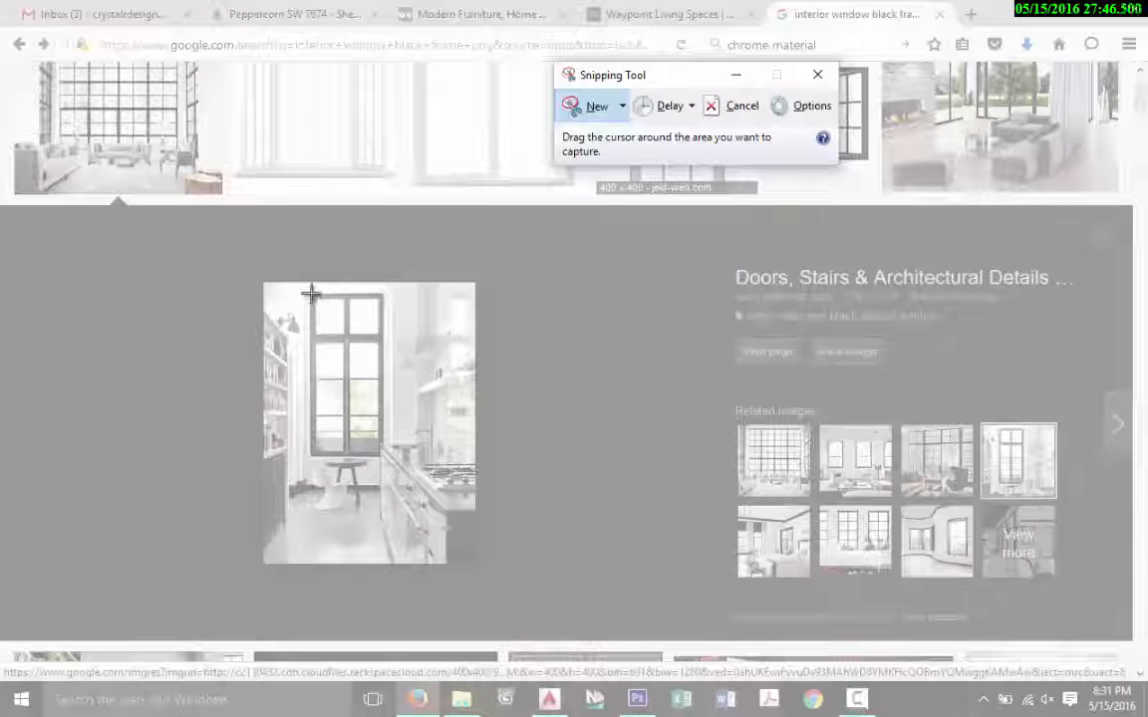
drag(310, 293, 383, 455)
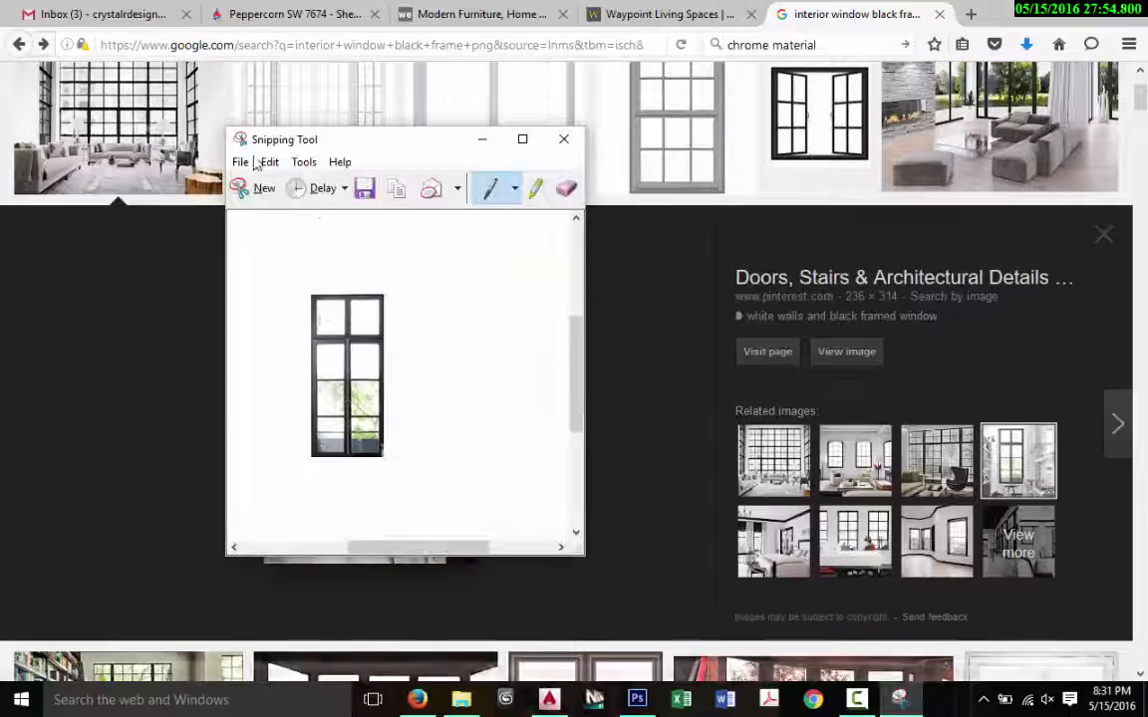
Step: Save the window snip as Window and close the Snipping Tool
click(240, 162)
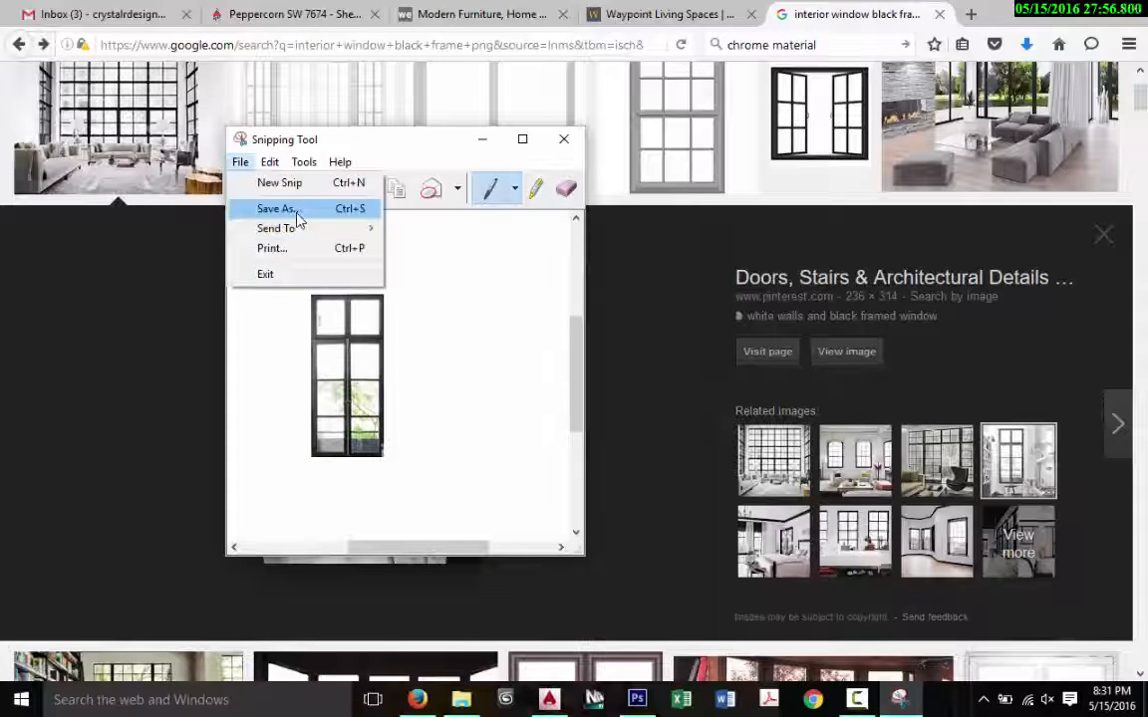
click(274, 210)
text(Win)
key(Return)
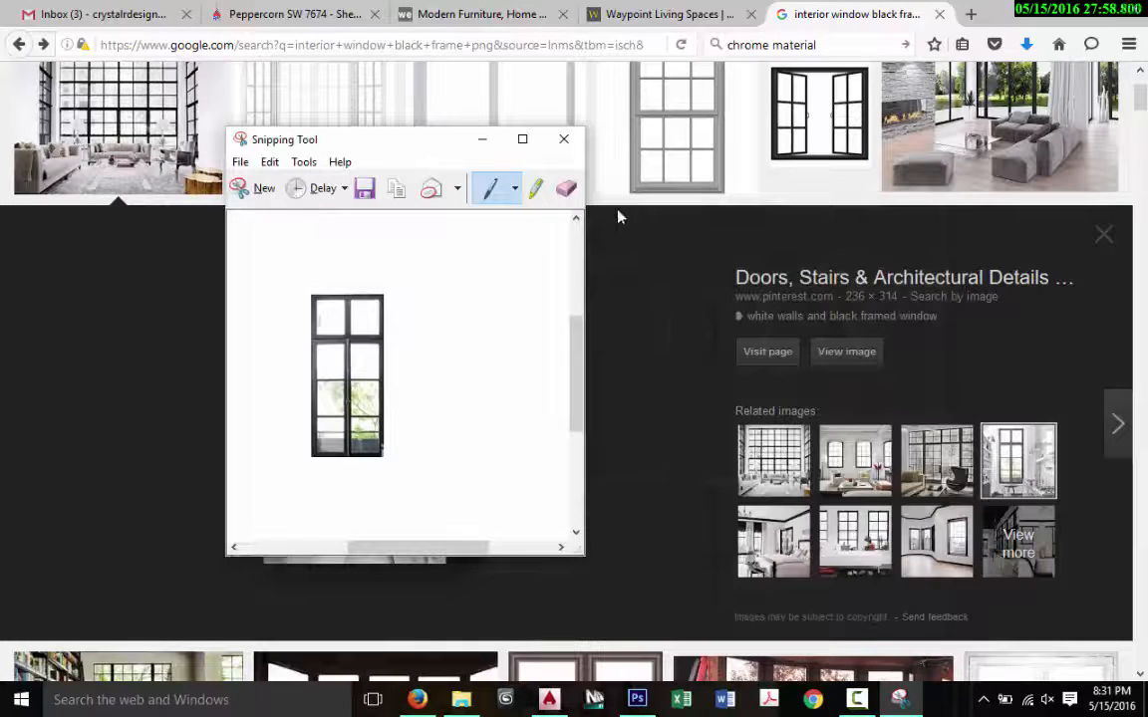
click(561, 138)
Step: Switch back to Photoshop and place the saved Window image into the elevation
key(alt+Tab)
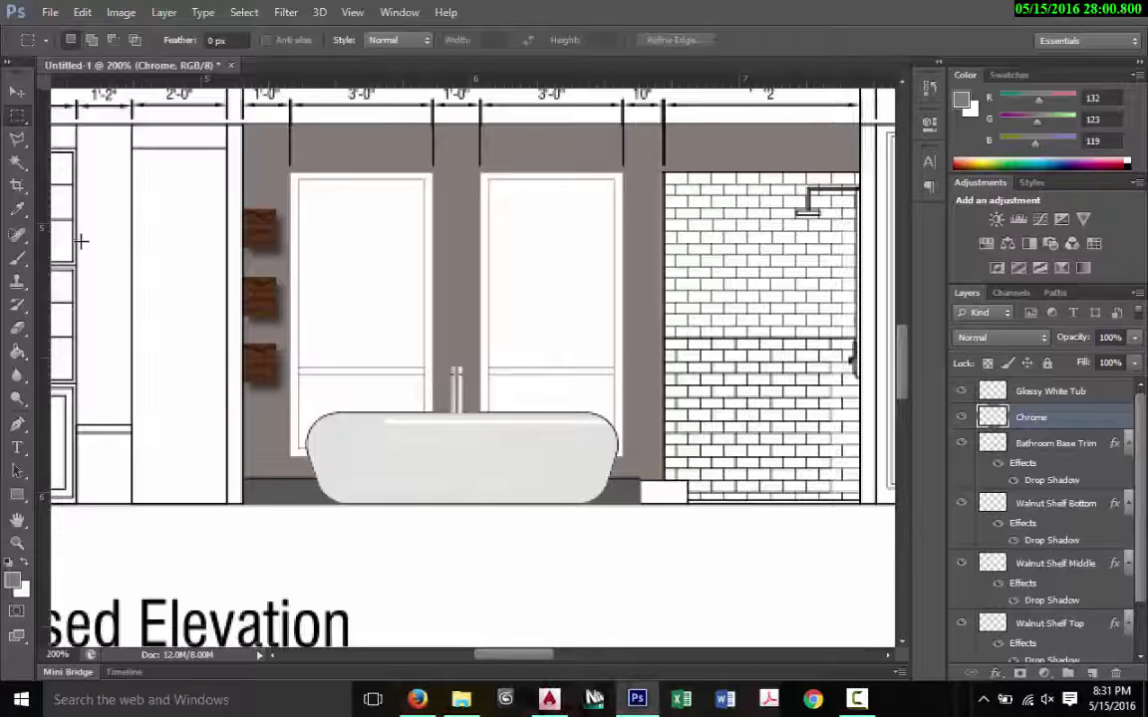
click(49, 12)
click(69, 302)
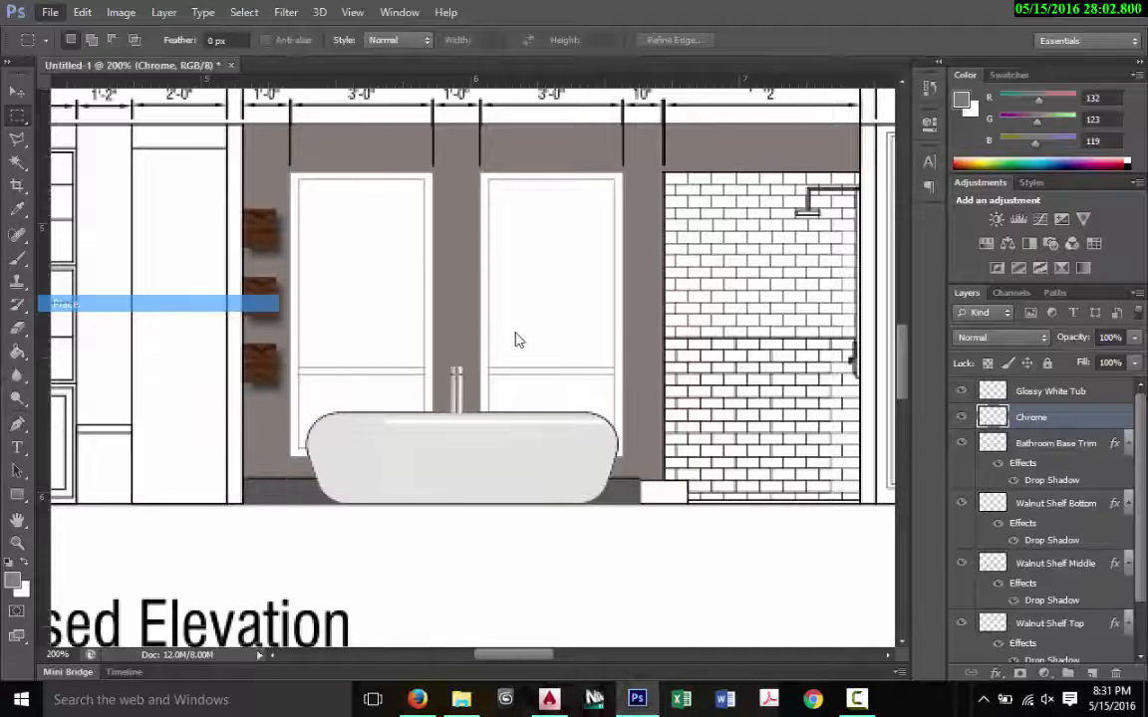
click(668, 329)
double_click(674, 329)
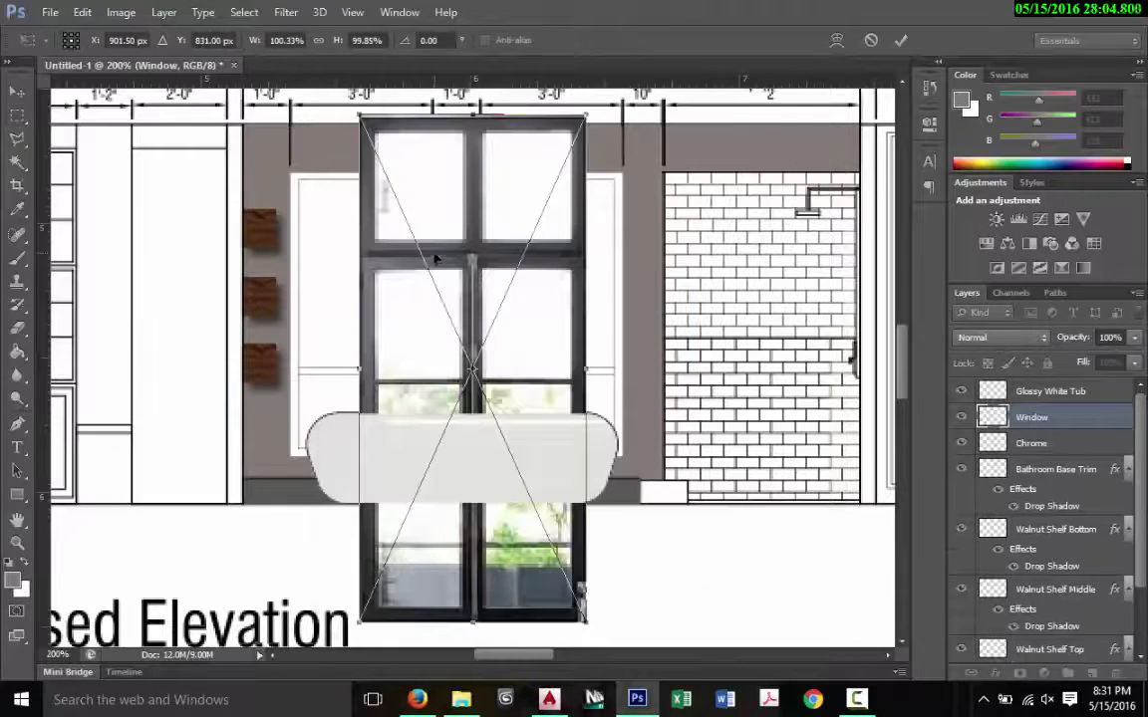
Step: Scale the placed Window image to about 47% and align its upper corner with the window opening beside the walnut shelves
drag(436, 259, 367, 278)
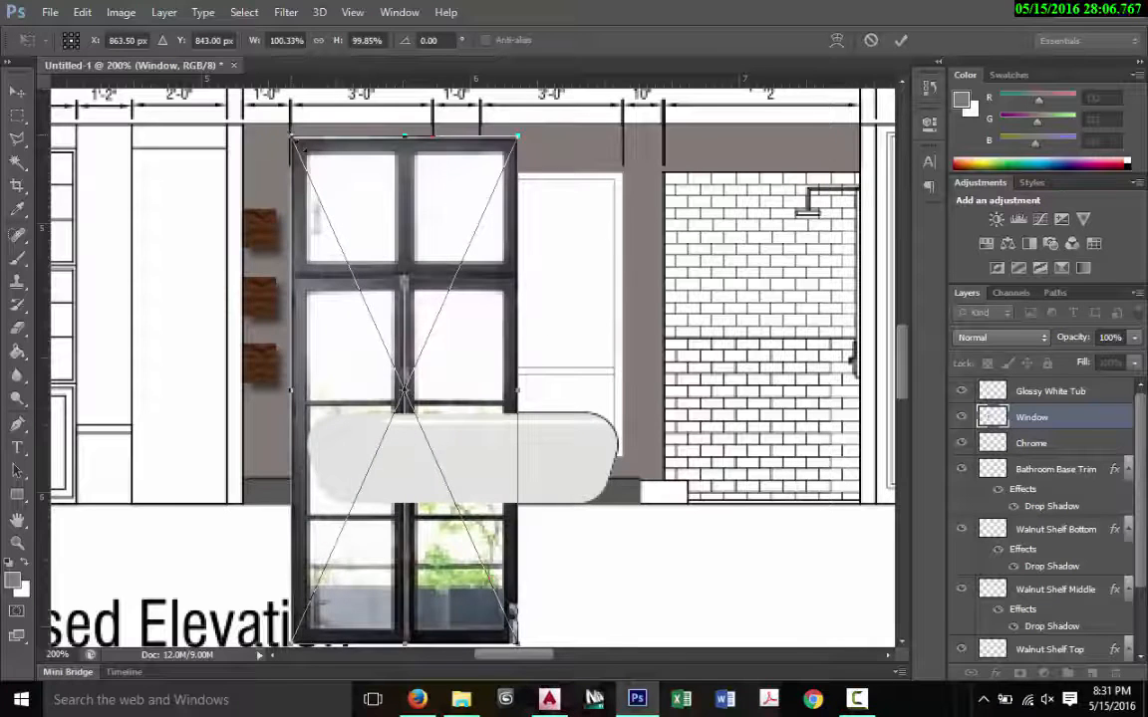
drag(291, 138, 363, 349)
drag(394, 489, 320, 315)
key(Up)
key(Up)
key(Up)
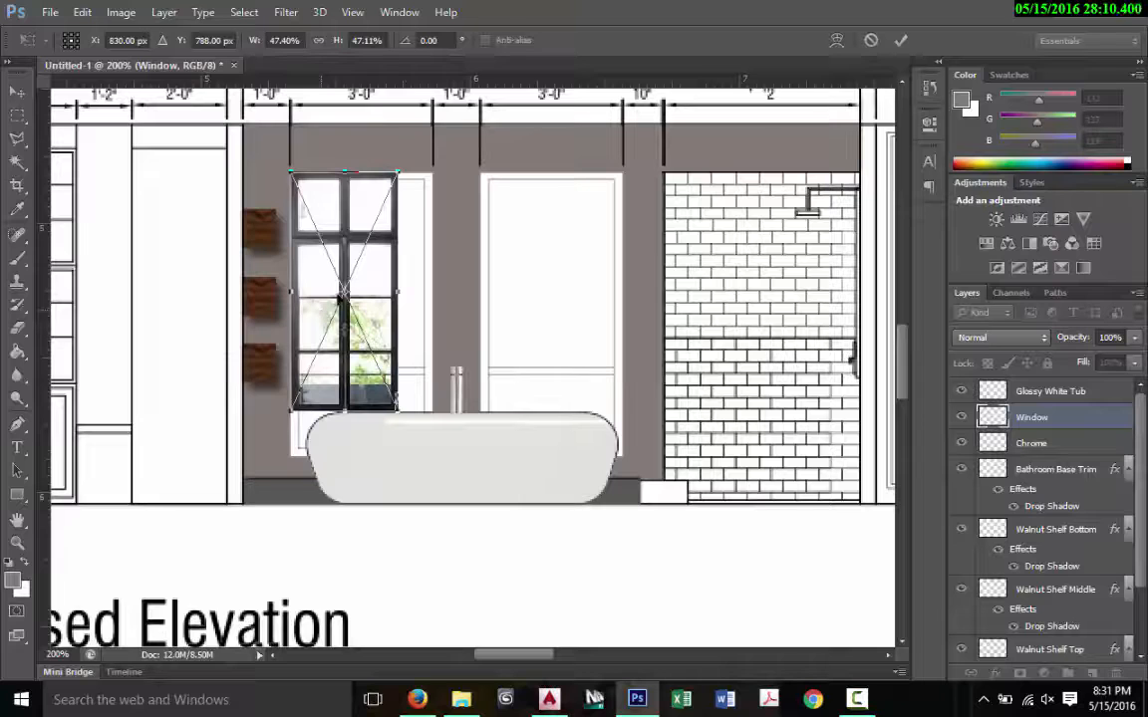
Step: Stretch the Window image to 63.99% width and 56.61% height to fill the opening beside the shelves, and commit the transform
drag(396, 291, 432, 291)
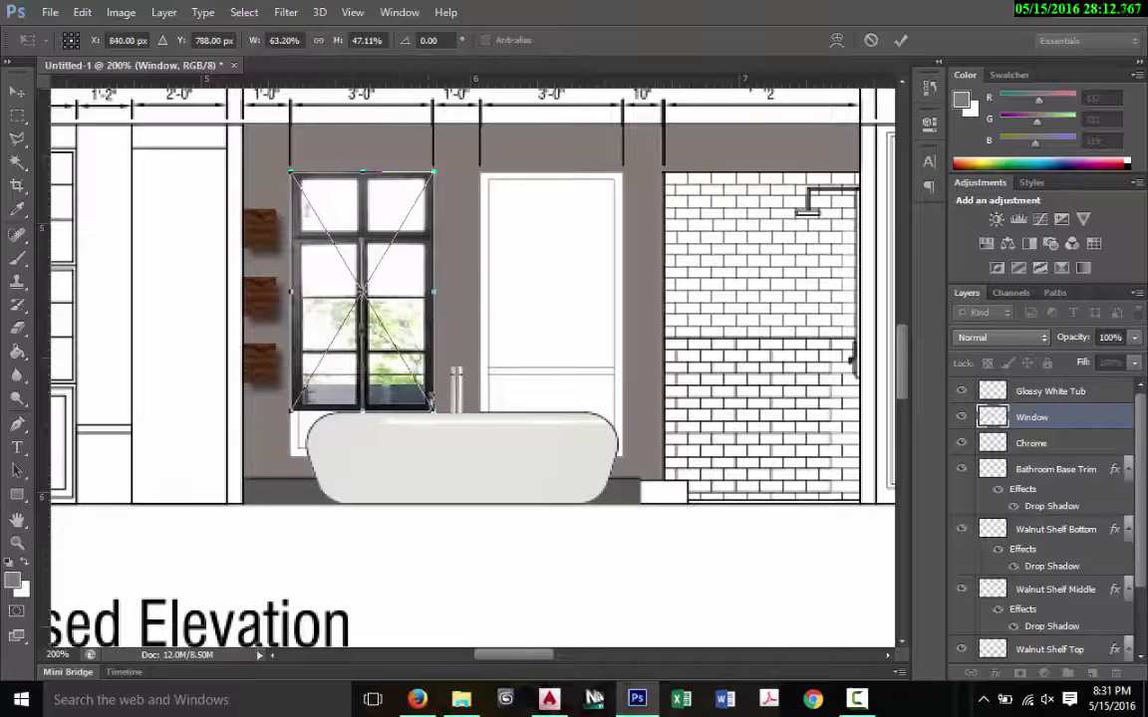
drag(362, 408, 362, 458)
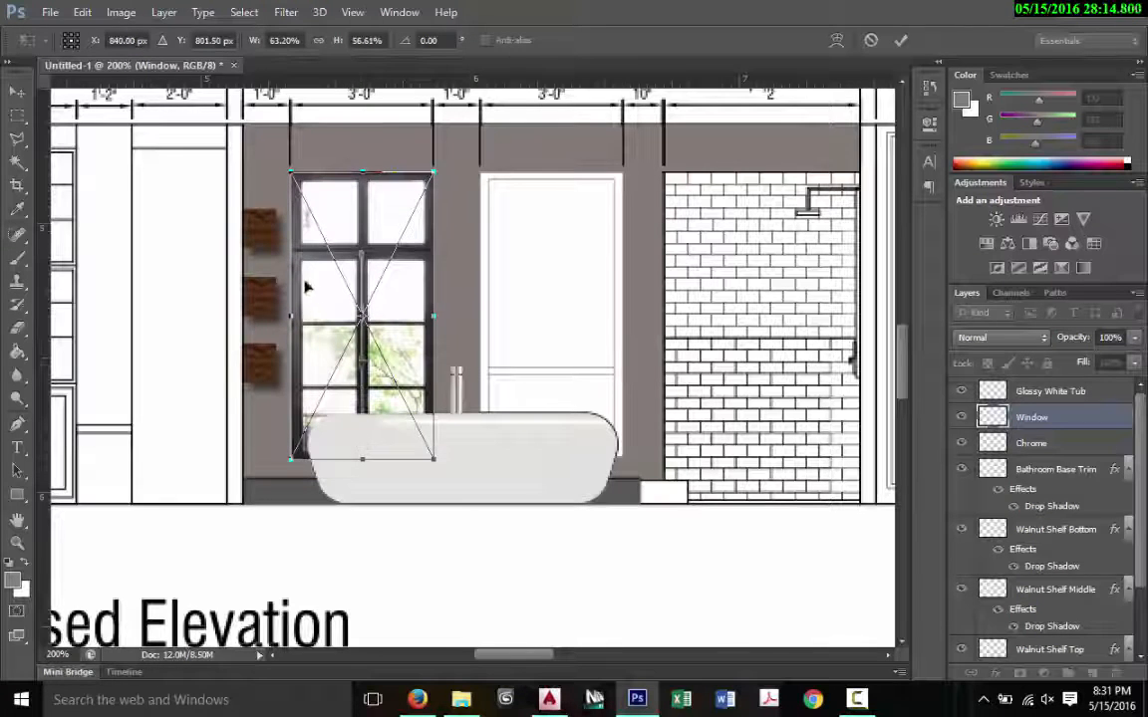
key(Left)
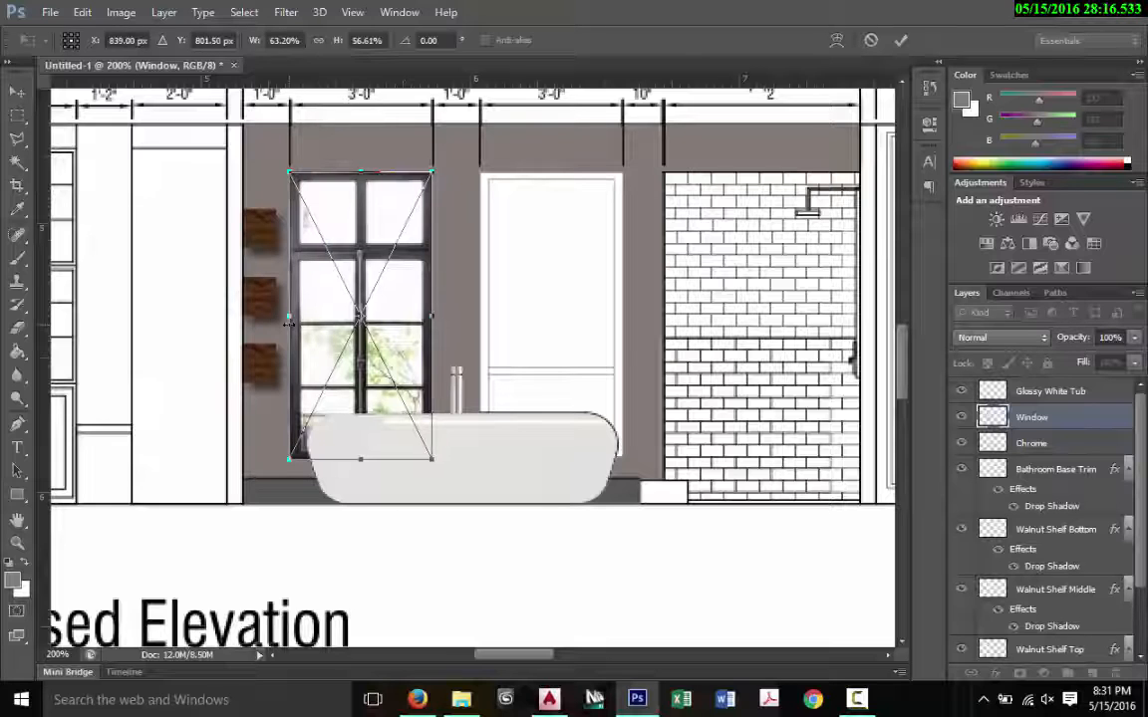
key(Up)
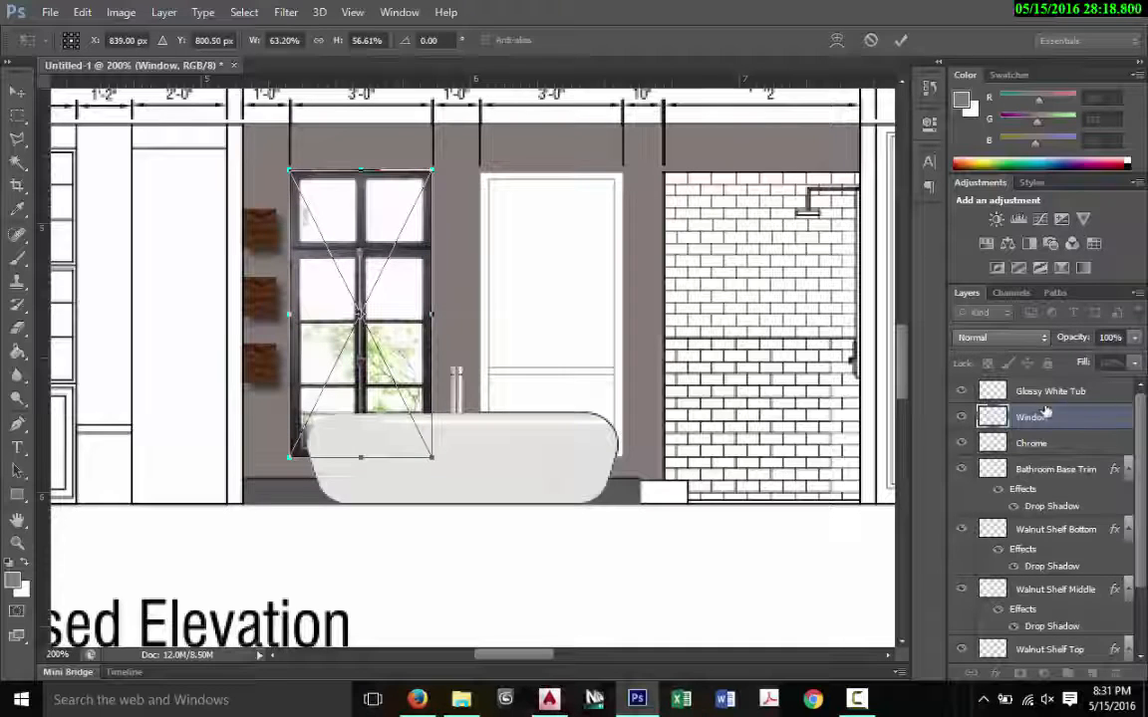
drag(431, 314, 437, 319)
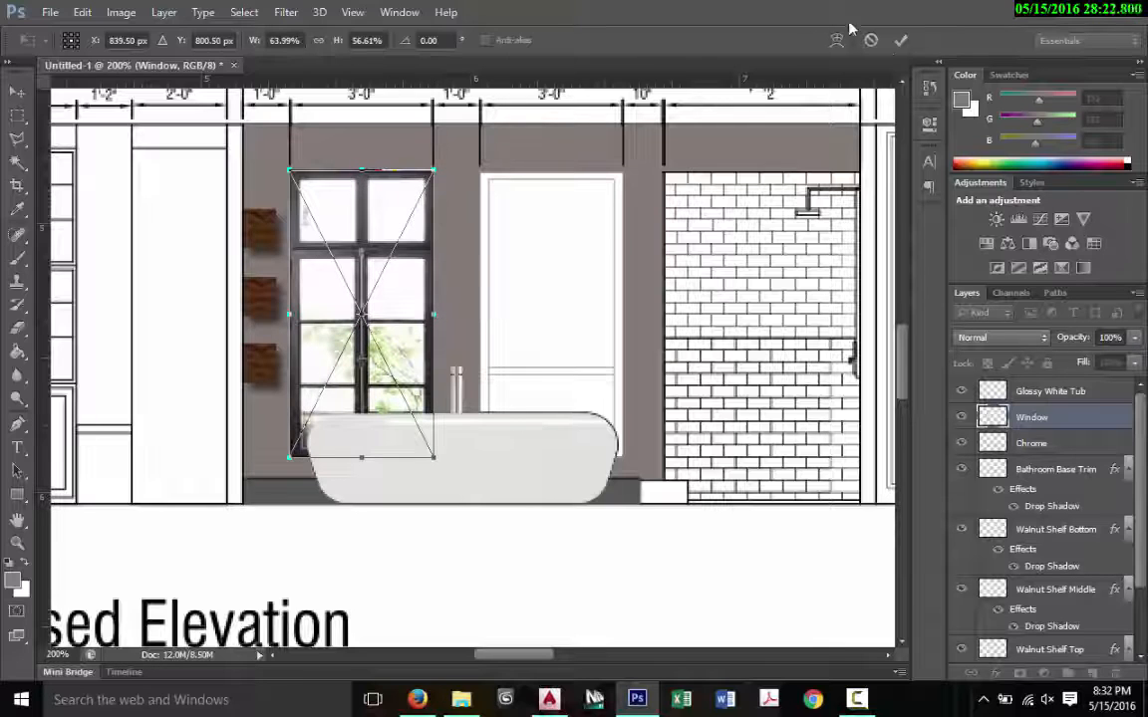
click(902, 42)
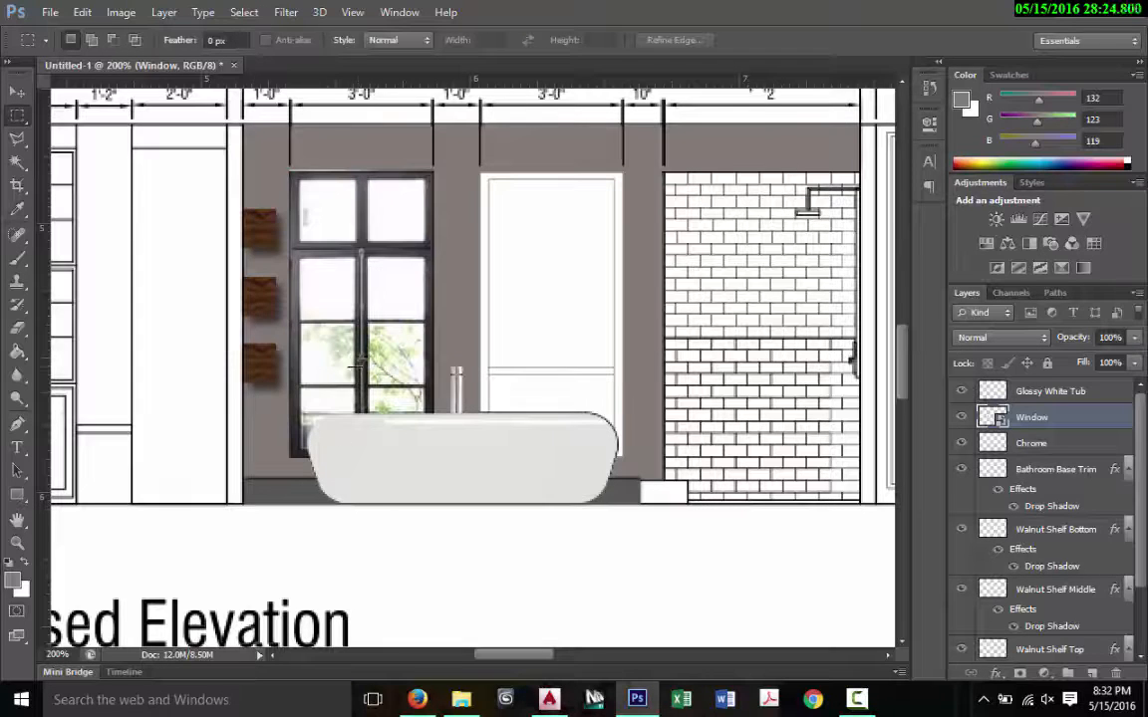
Step: Nudge the window image vertically into line with its opening and rasterize the Window layer
click(20, 93)
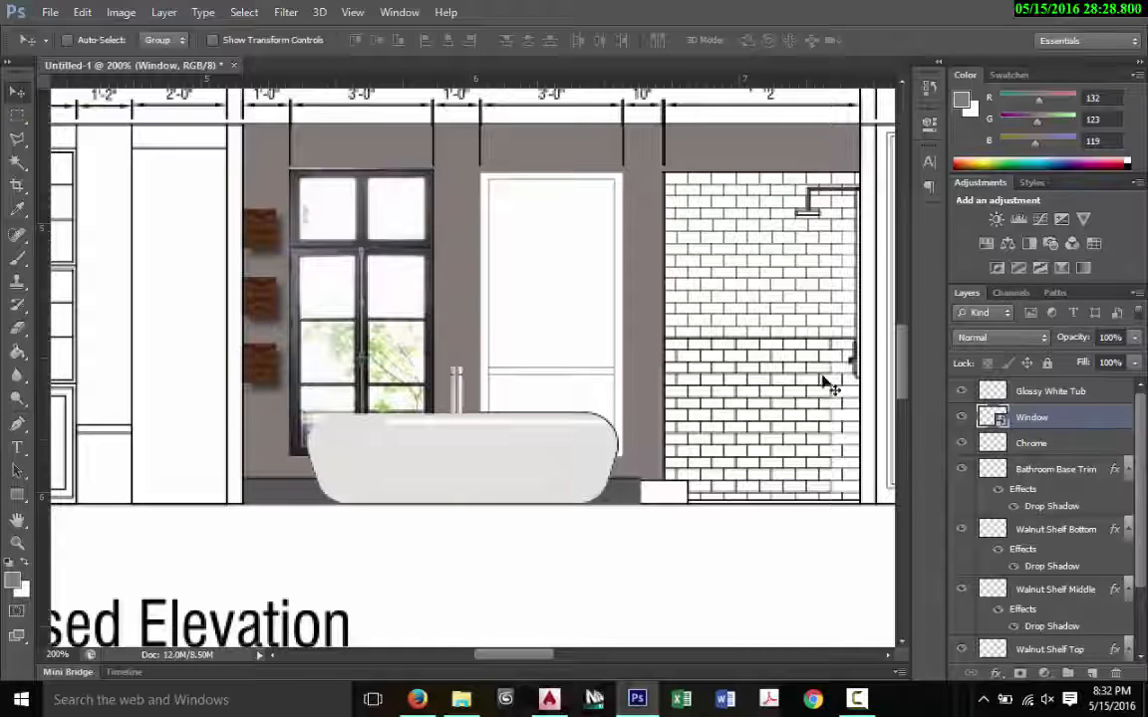
key(Down)
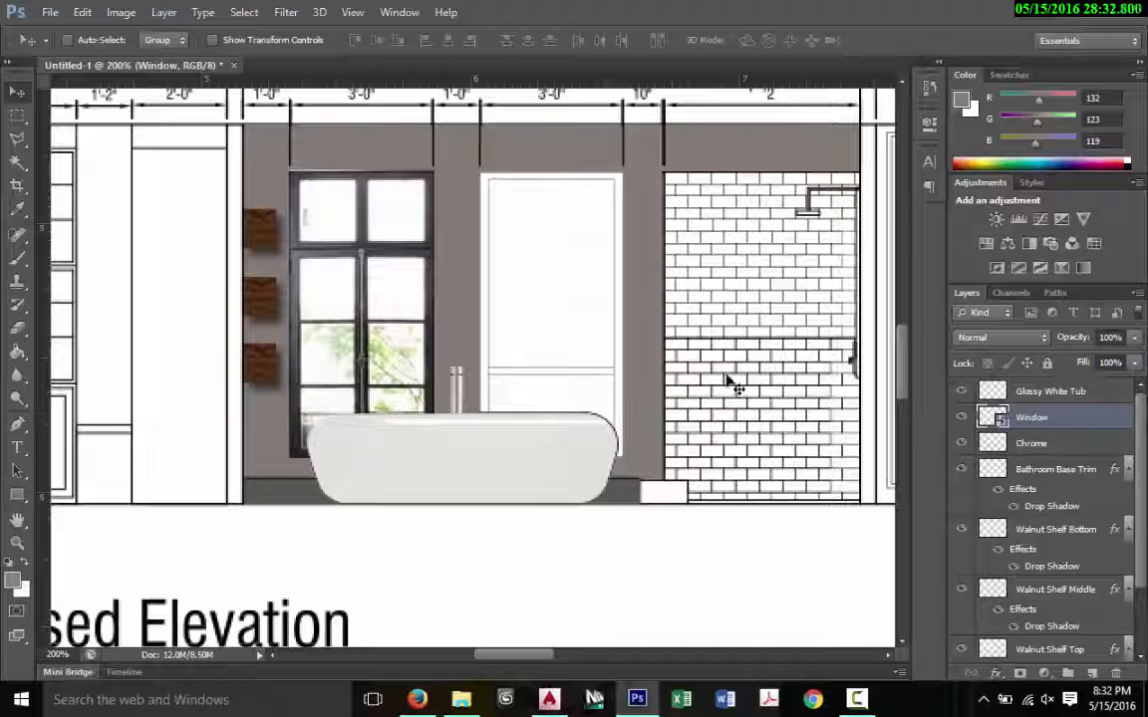
right_click(1043, 426)
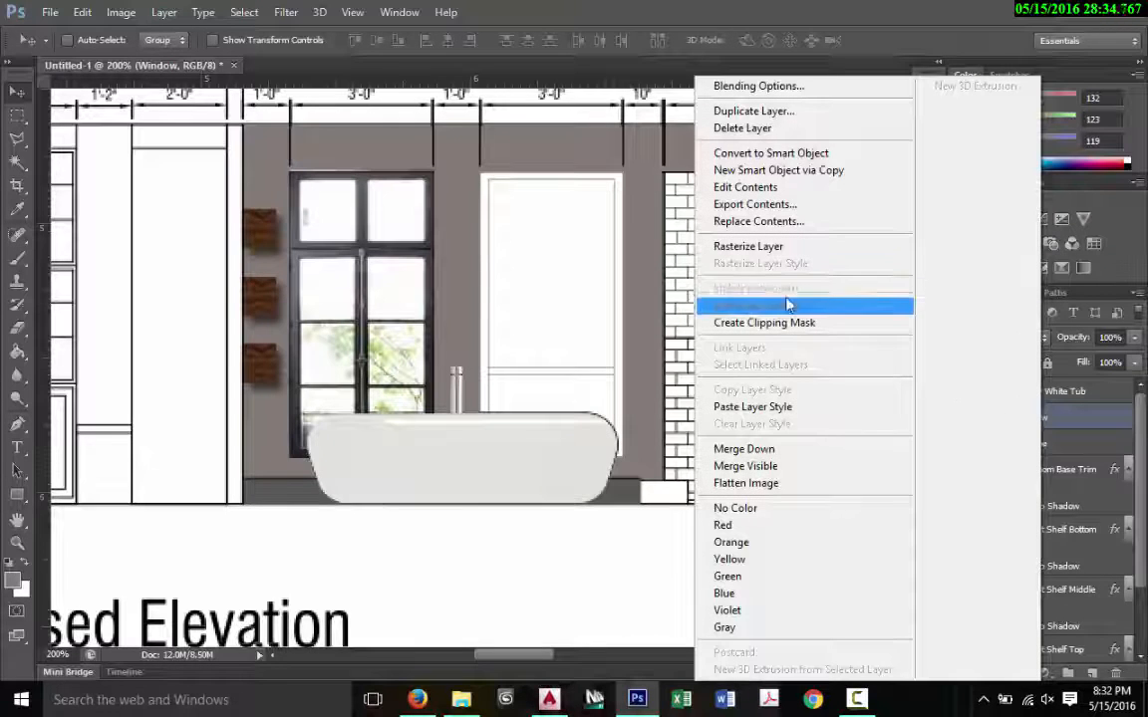
click(784, 253)
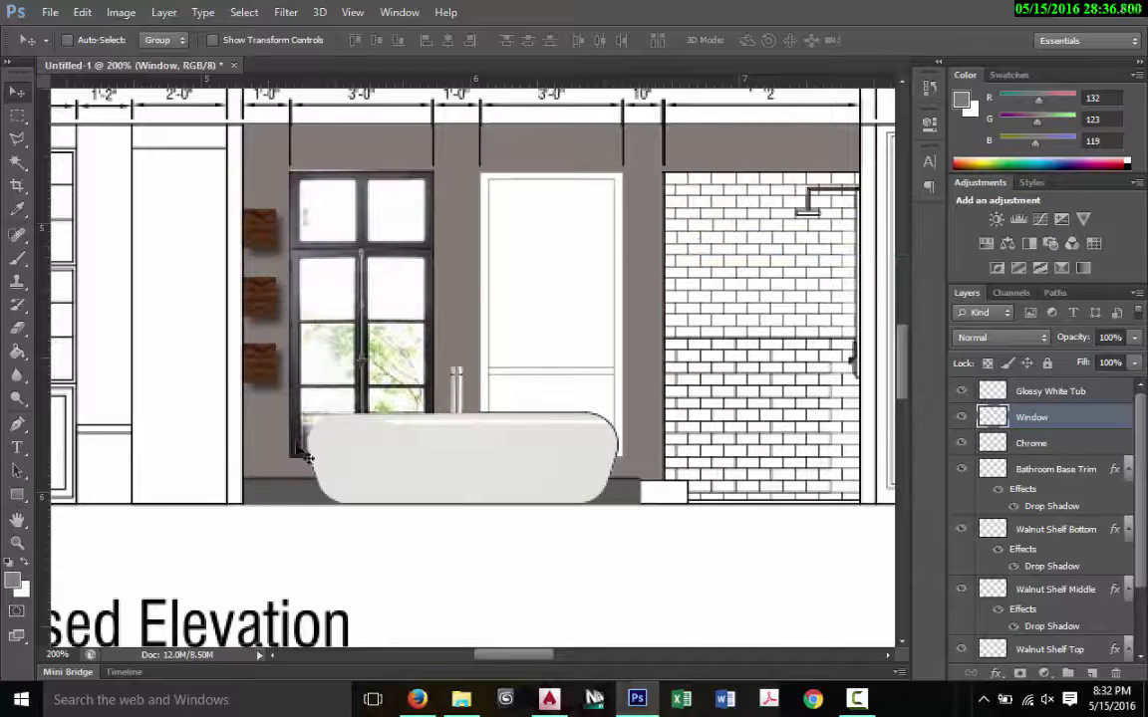
Step: Add an inner shadow to the Window layer with 100% opacity, global light off, 7 px distance and 13 px size
click(121, 12)
mouse_move(163, 12)
mouse_move(199, 117)
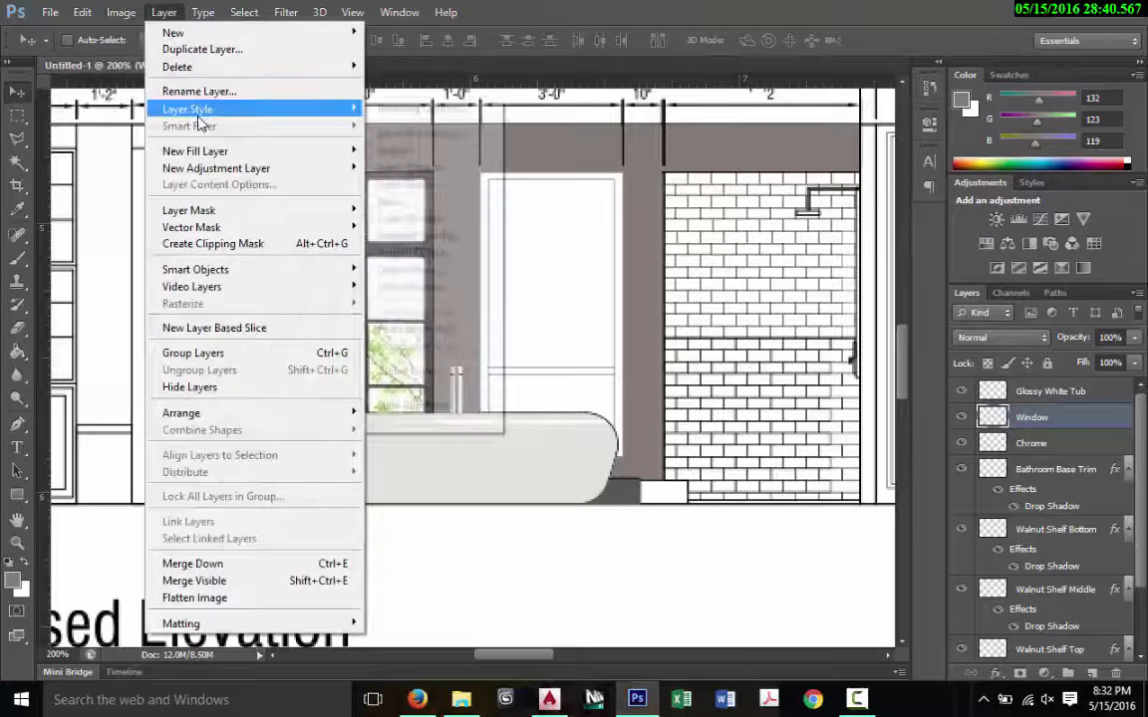
click(454, 174)
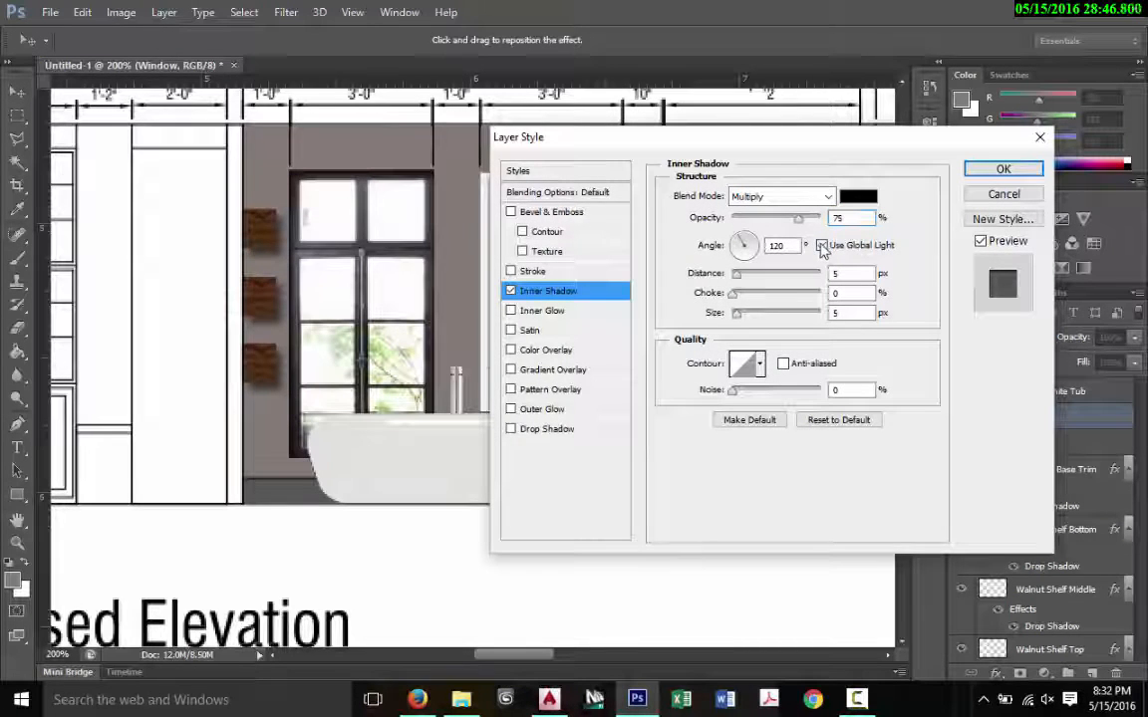
drag(798, 218, 852, 234)
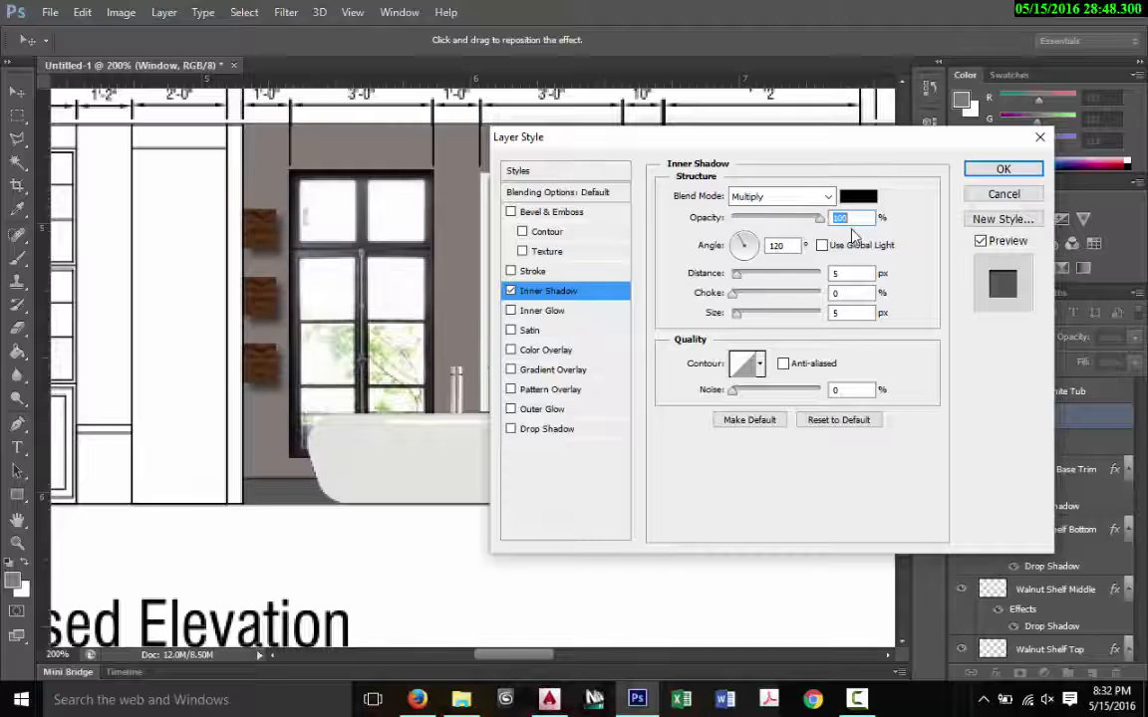
click(738, 276)
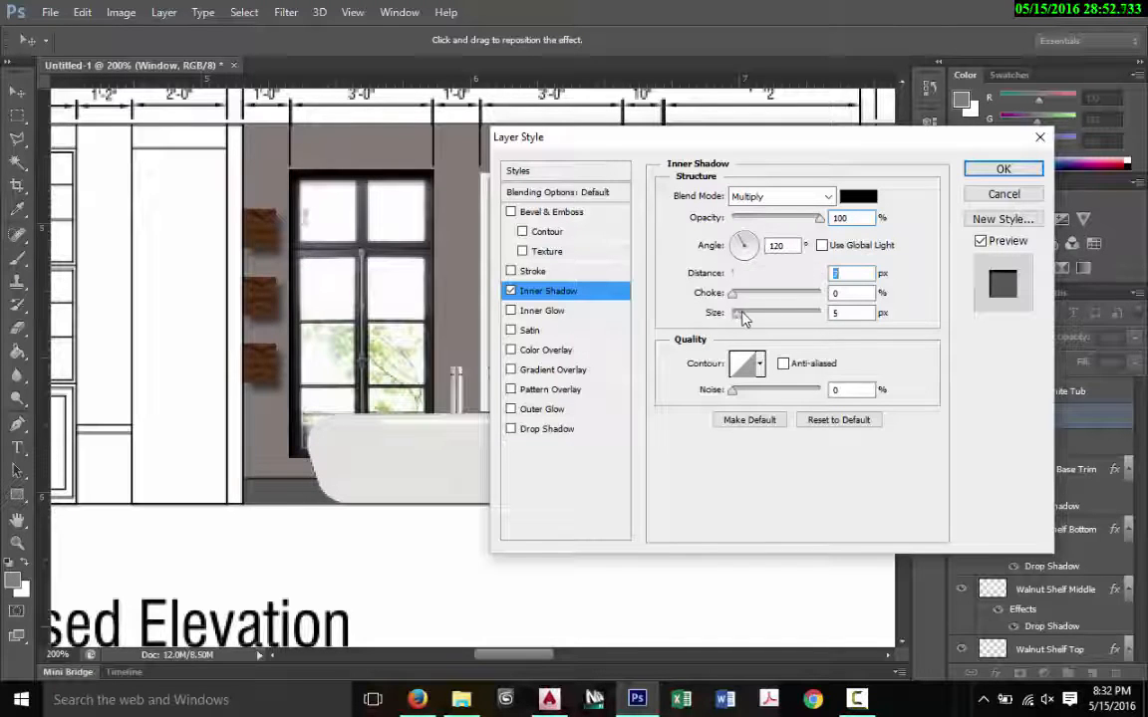
text(7)
click(743, 317)
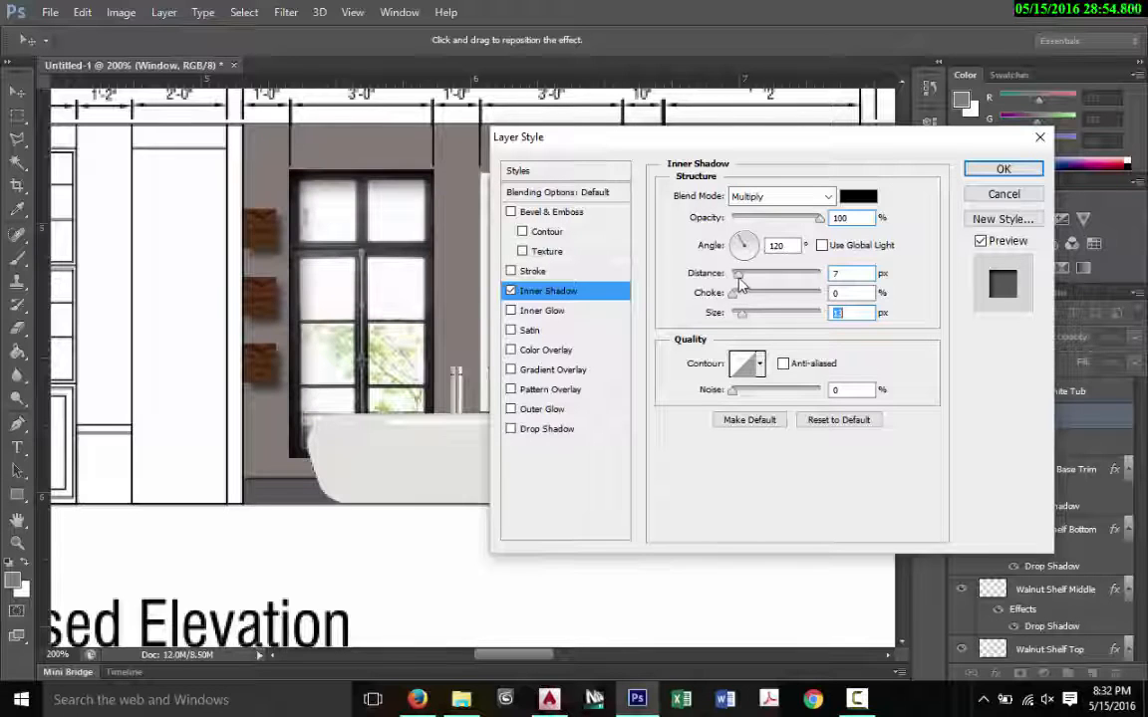
click(741, 282)
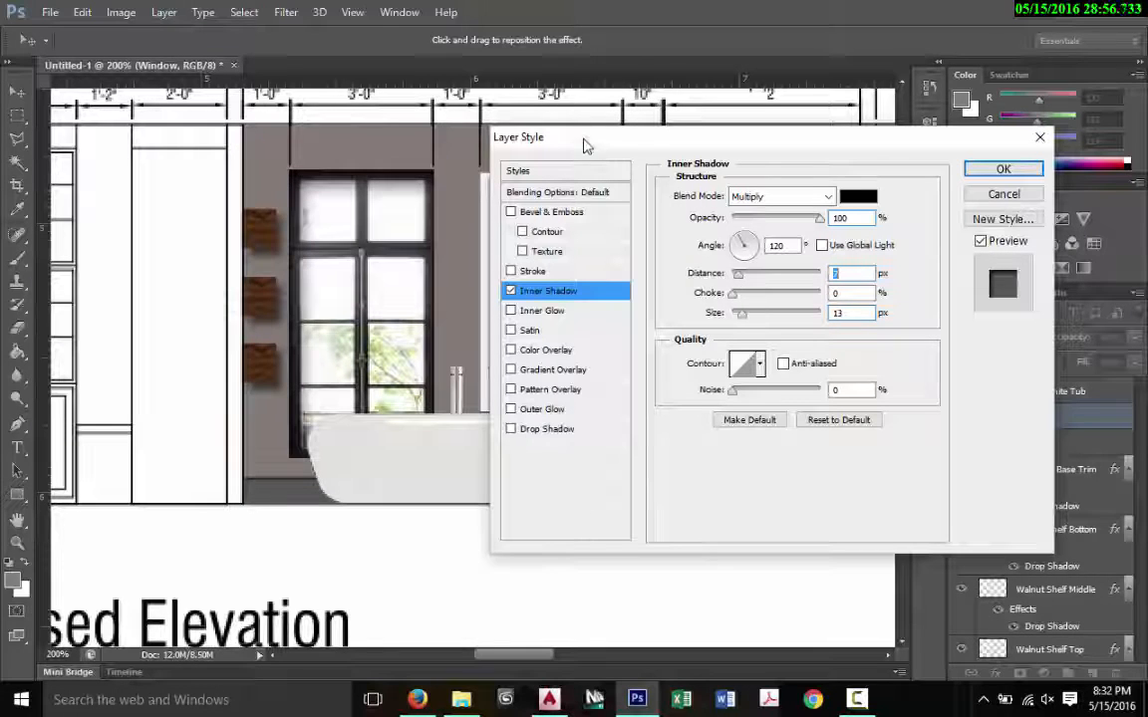
drag(585, 147, 505, 164)
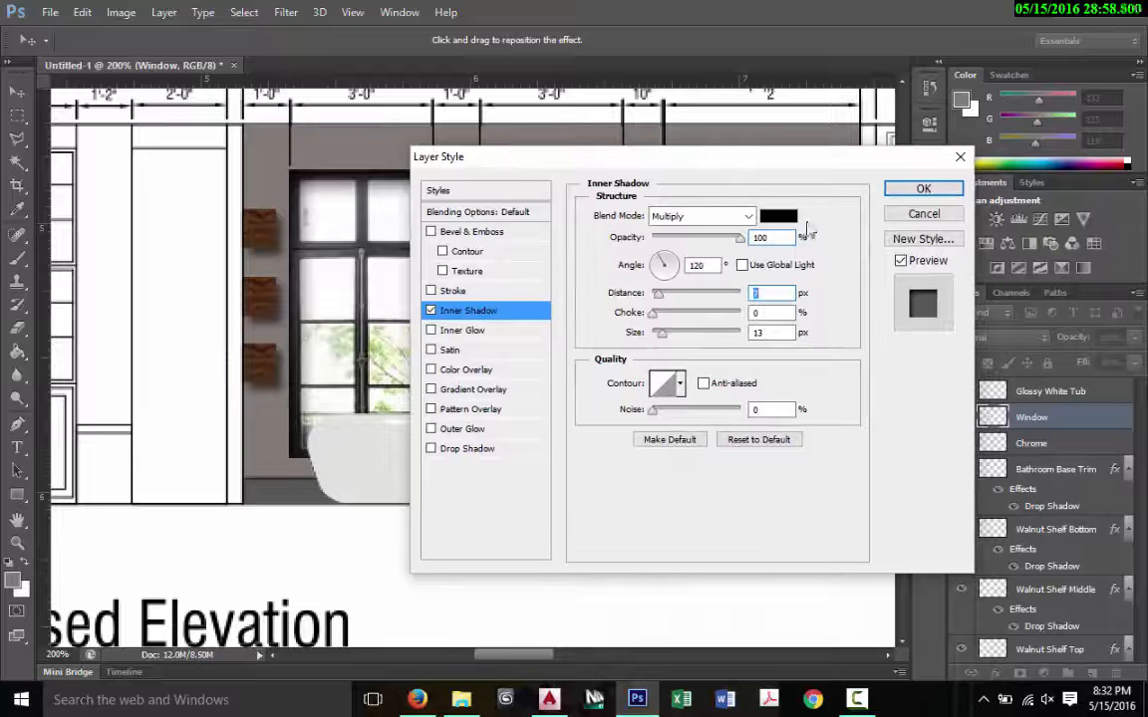
click(919, 188)
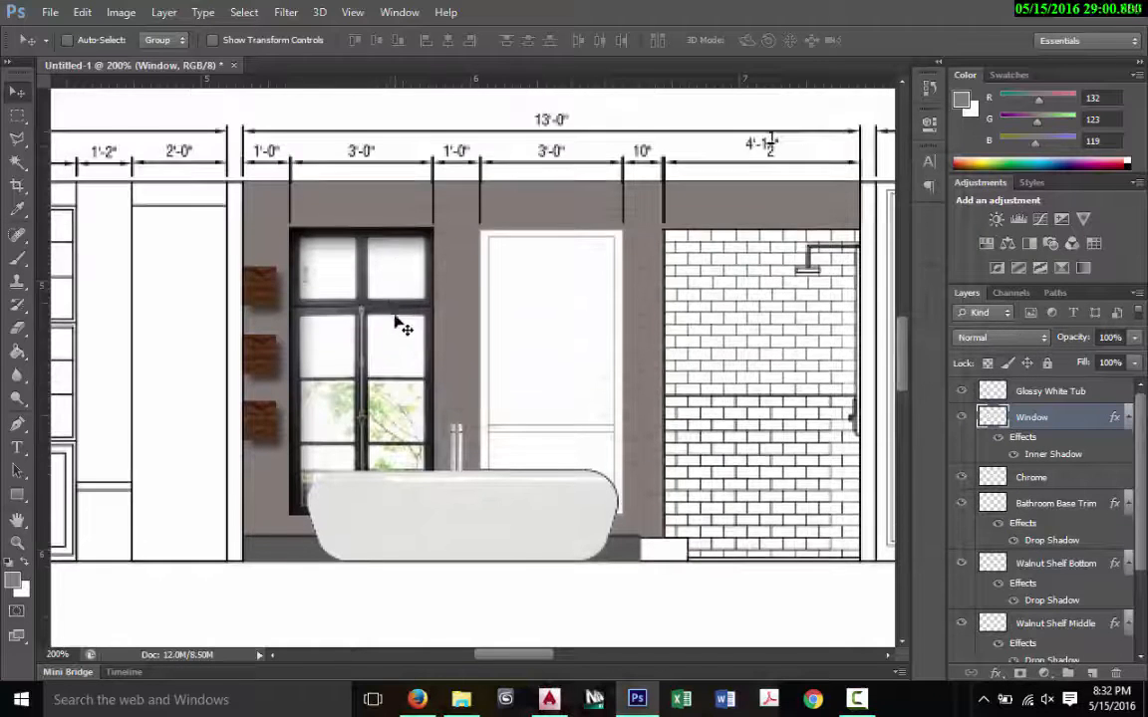
Step: Duplicate the Window layer and move the copy into the empty window opening nearer the shower
scroll(403, 327, up, 1)
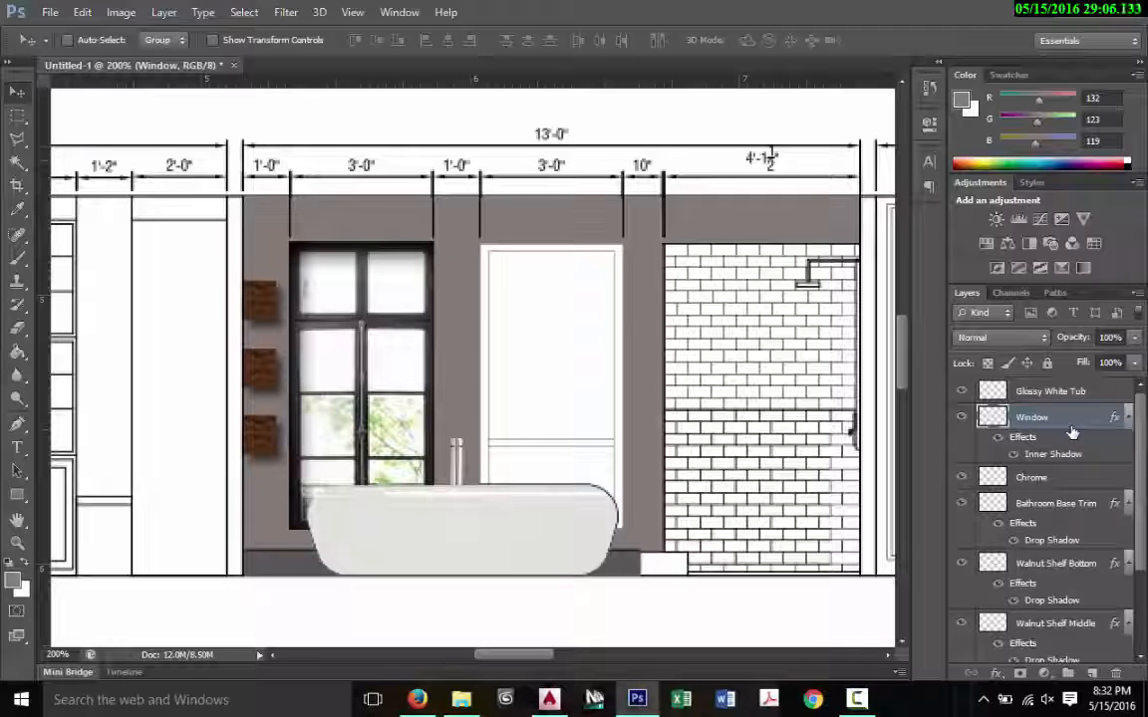
right_click(1039, 424)
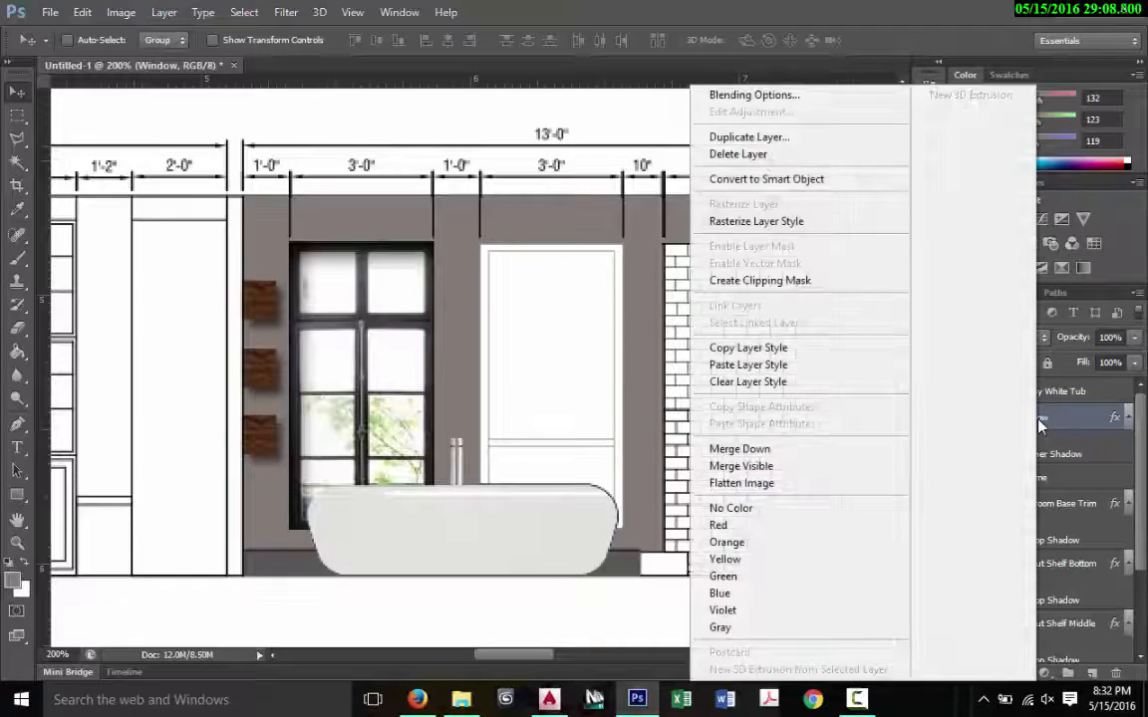
click(743, 138)
click(729, 212)
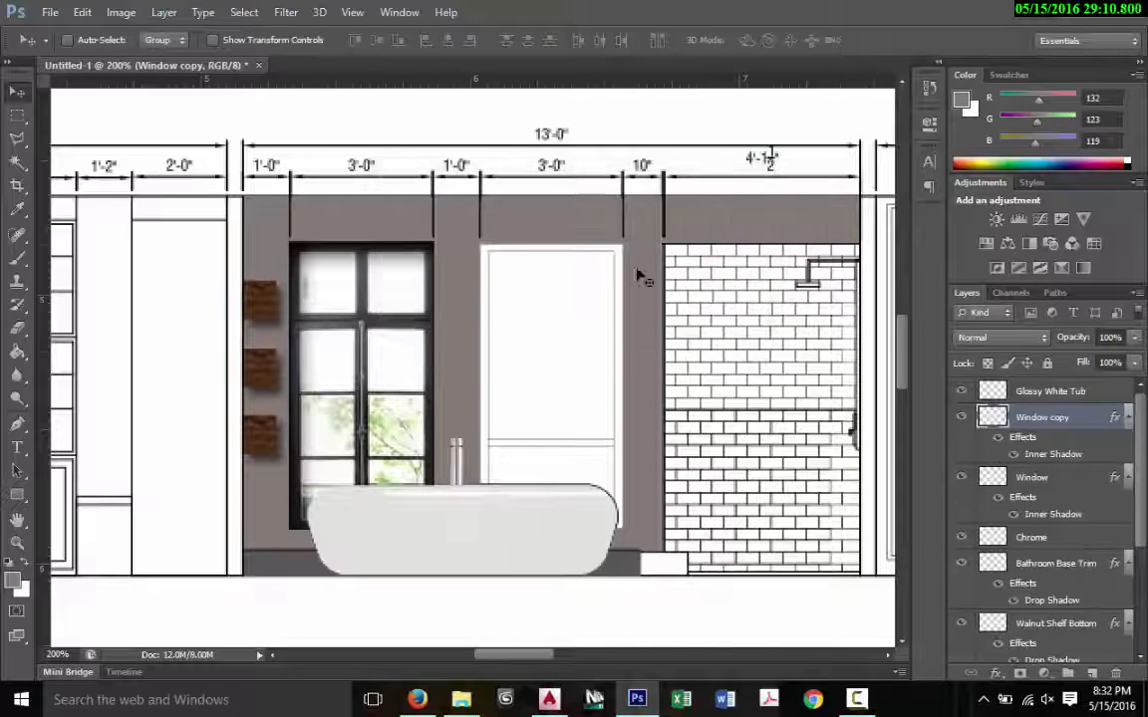
drag(364, 375, 551, 365)
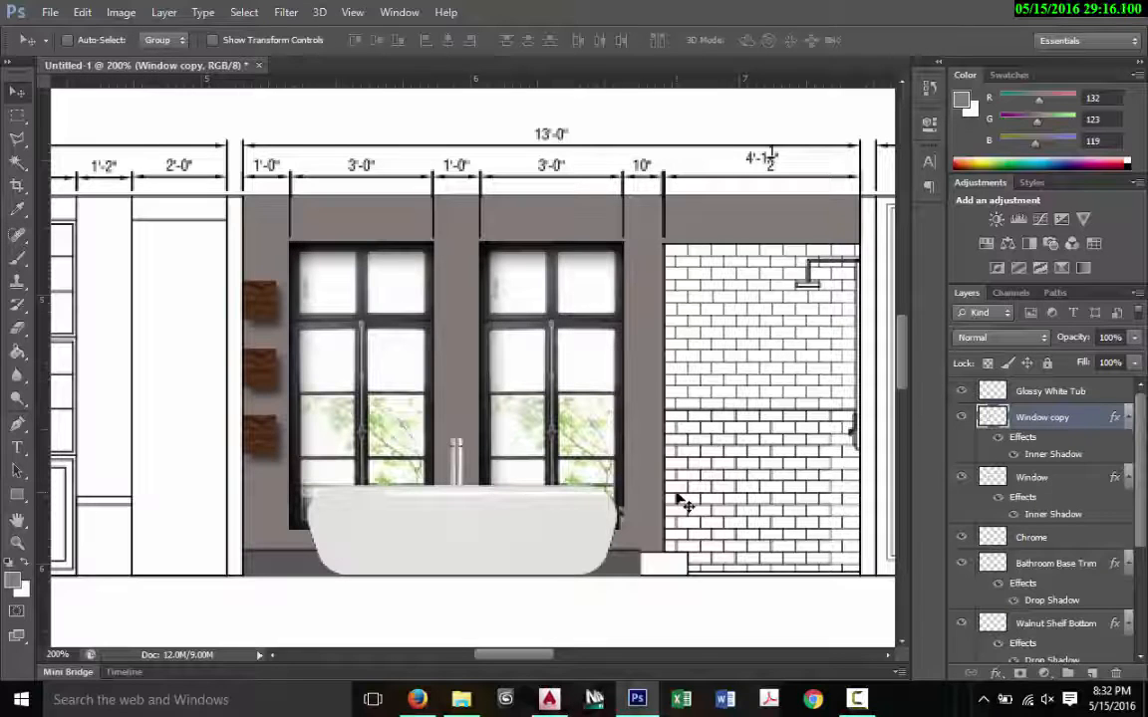
Step: Switch to Firefox and open textures.com
key(ctrl+minus)
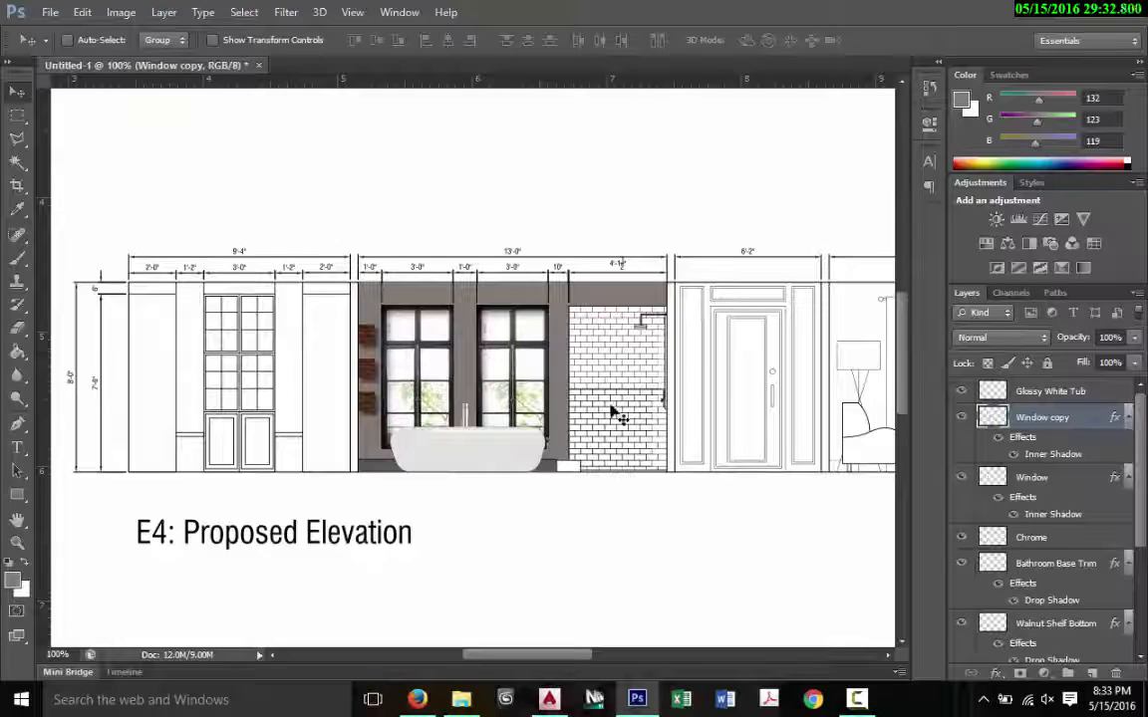
key(alt+Tab)
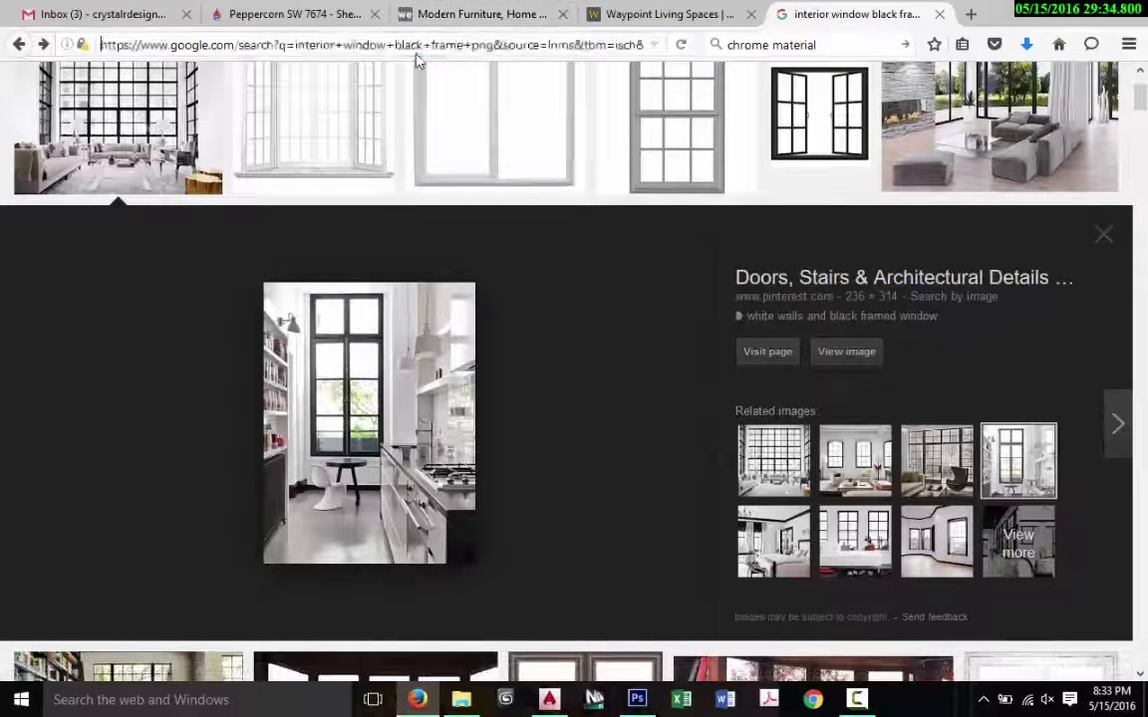
click(416, 49)
text(textures.com)
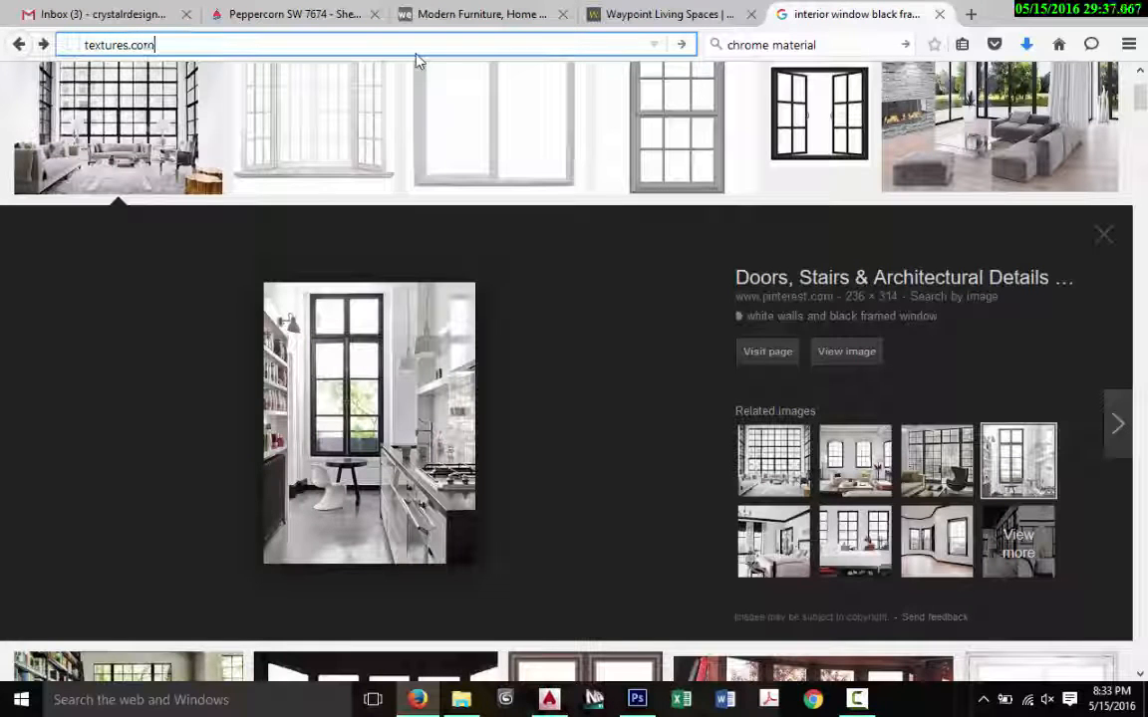
key(Return)
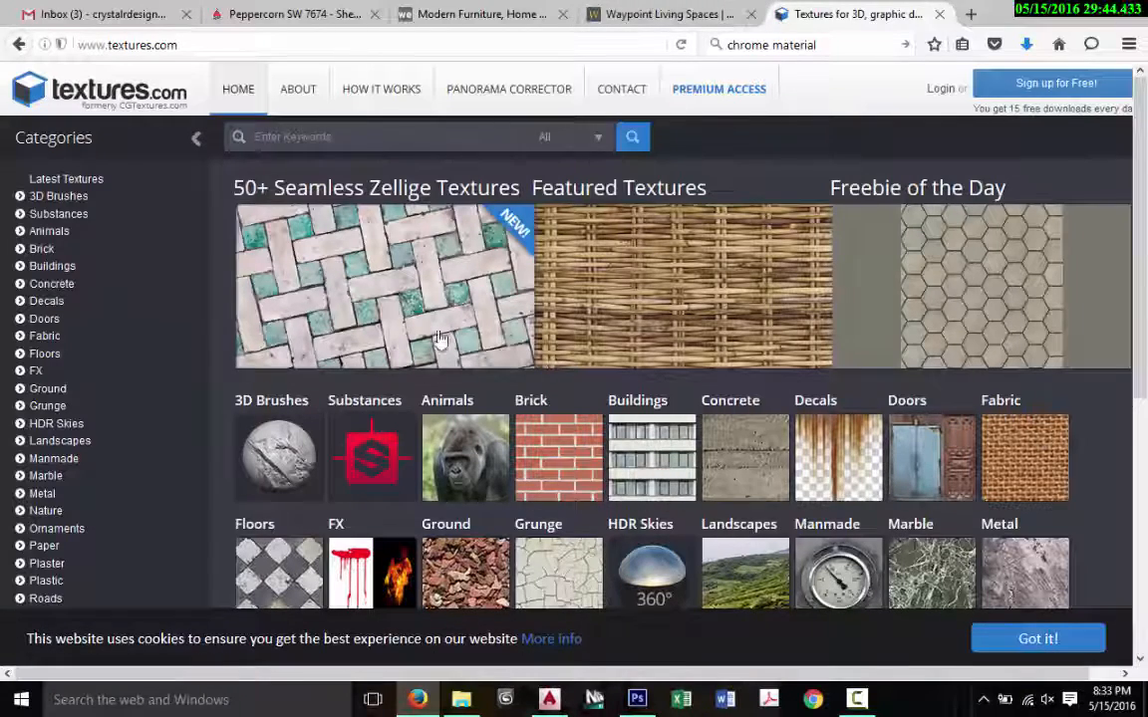
Step: Find the Tiles category on textures.com and open its Plain Tiles subcategory
scroll(857, 469, down, 4)
scroll(895, 405, up, 2)
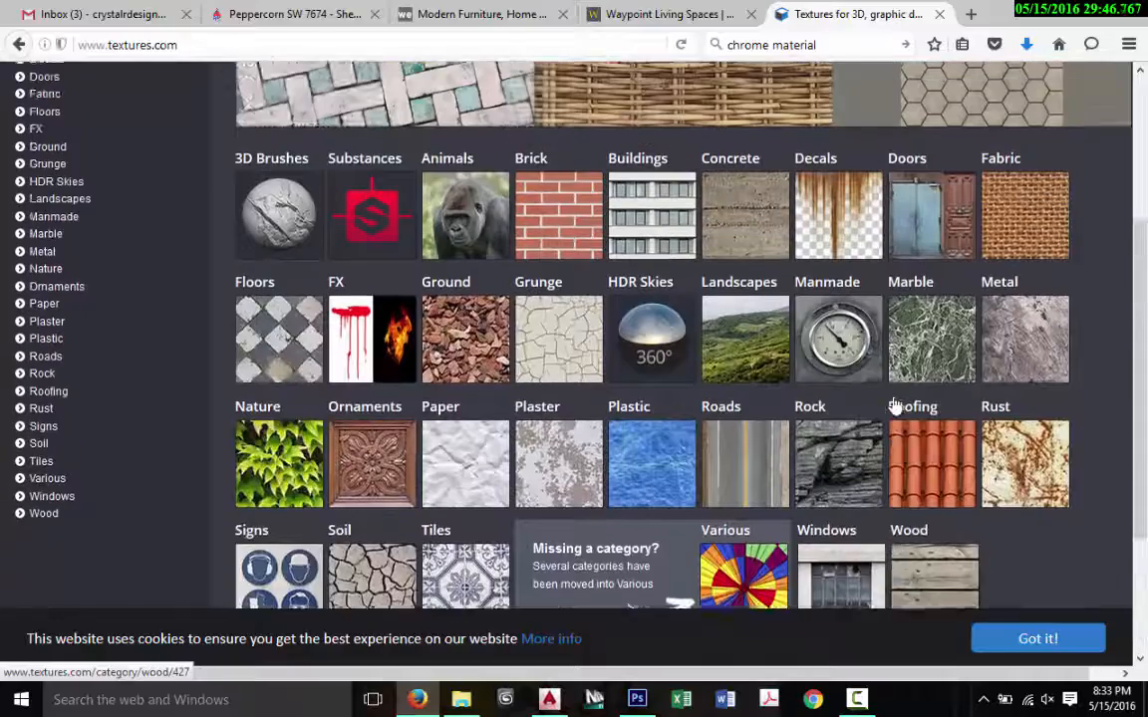
scroll(895, 405, up, 1)
scroll(400, 301, down, 2)
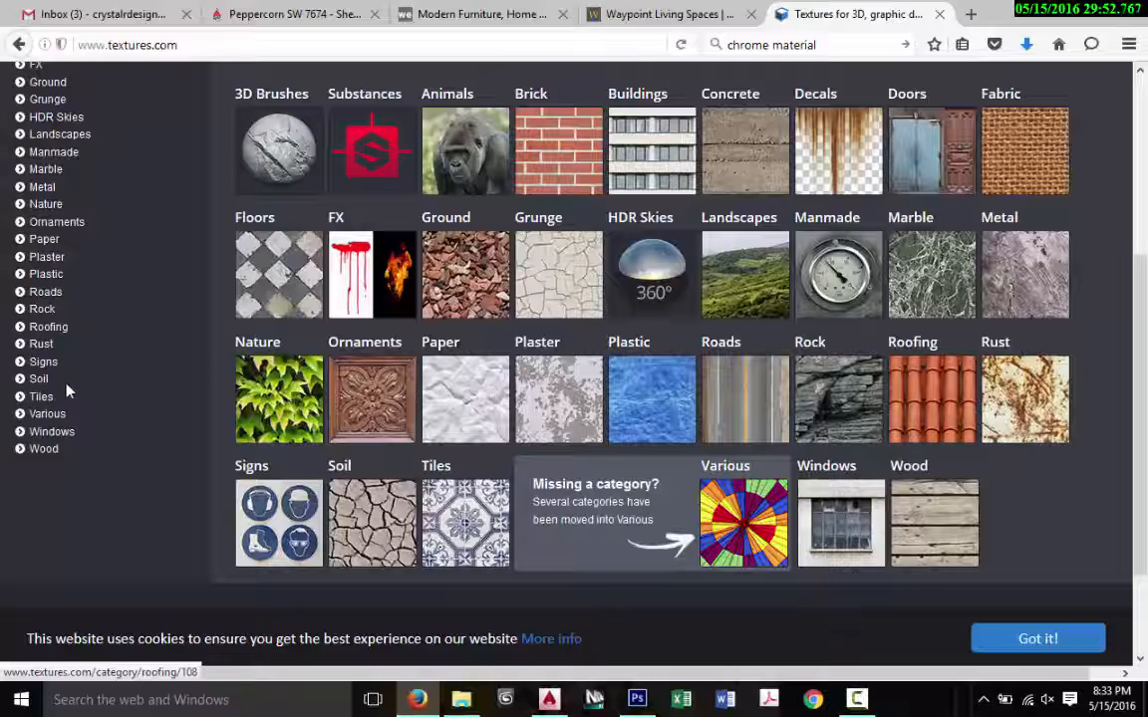
click(42, 396)
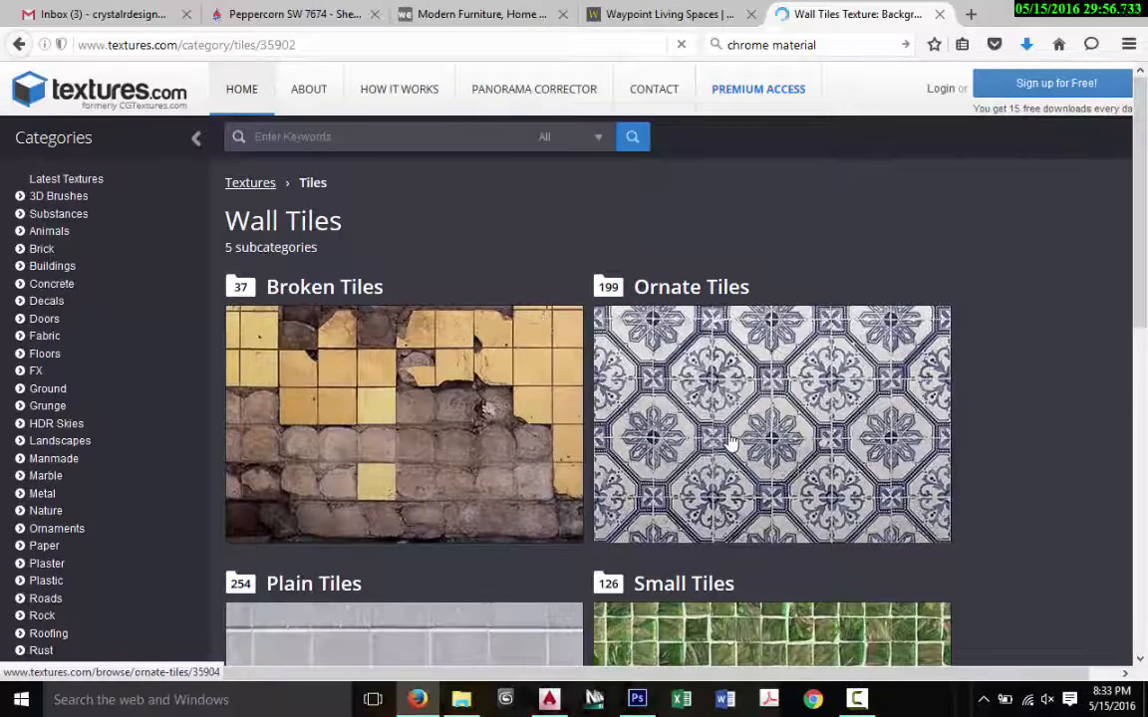
scroll(290, 431, down, 4)
click(618, 349)
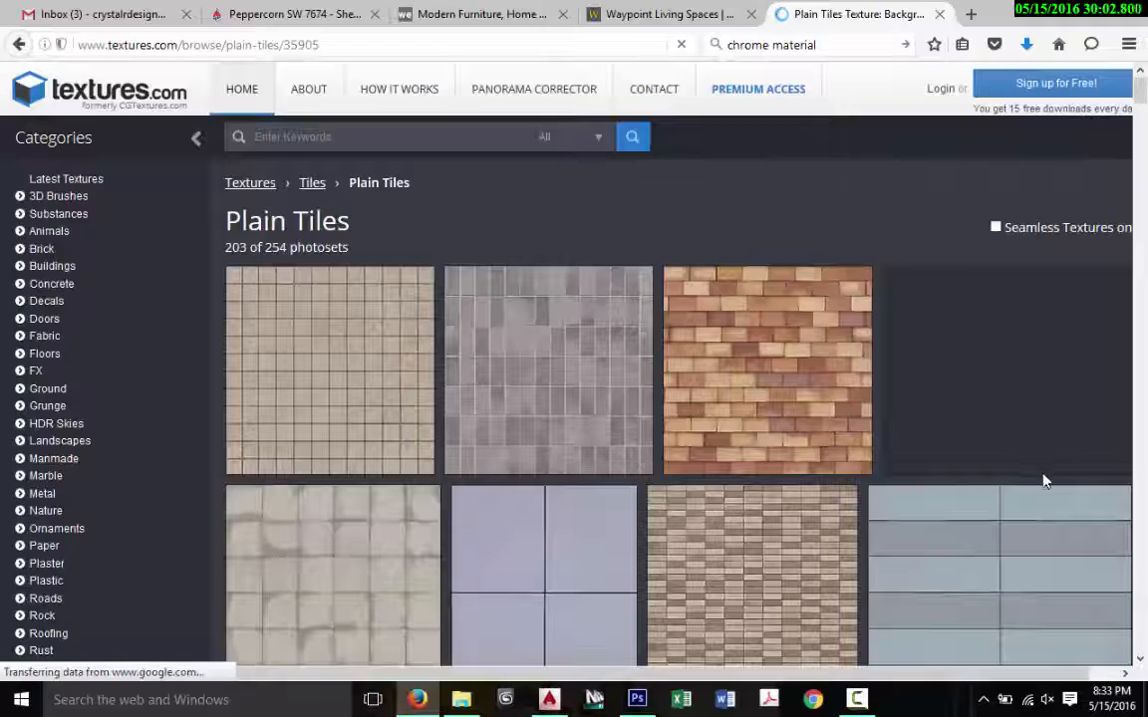
Step: Look through the Plain Tiles textures for a tile that suits the shower wall
scroll(1043, 479, down, 2)
scroll(448, 417, down, 5)
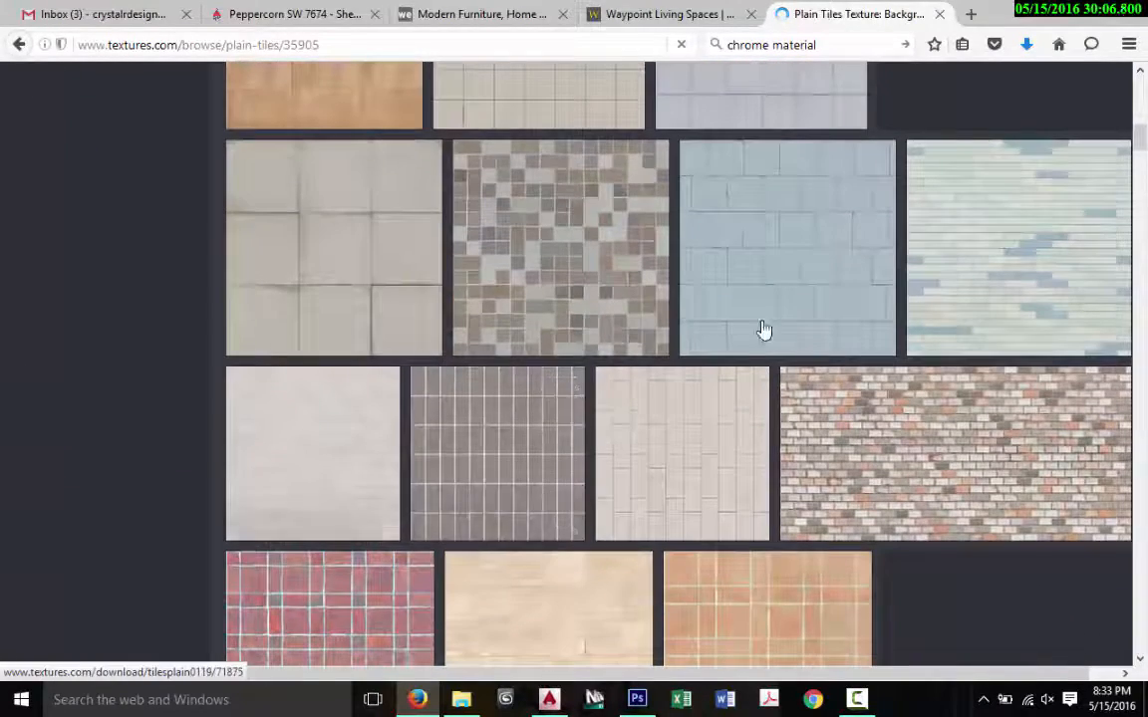
scroll(833, 361, down, 10)
scroll(833, 359, down, 10)
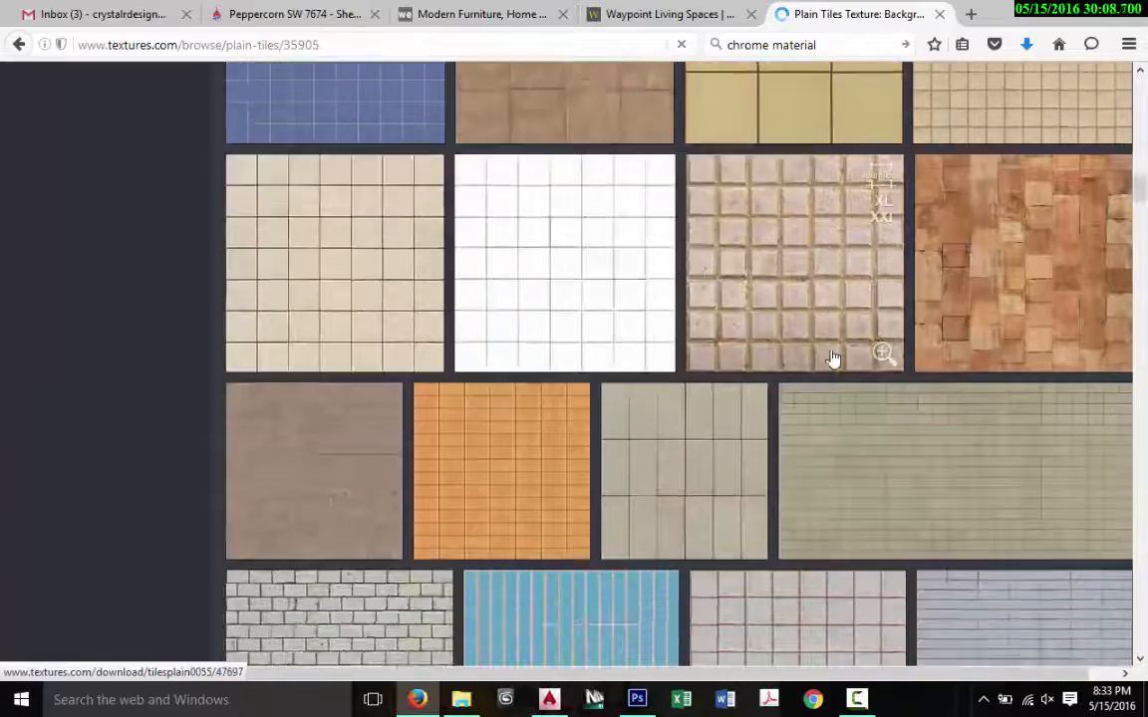
scroll(833, 359, down, 5)
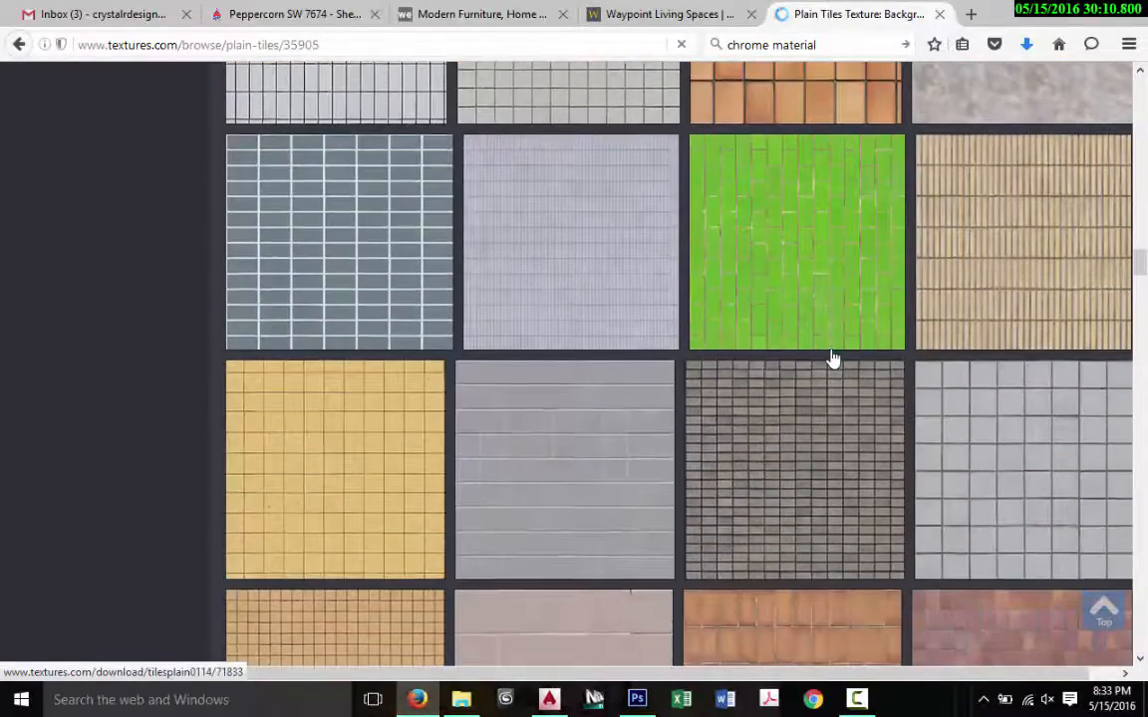
scroll(704, 381, down, 3)
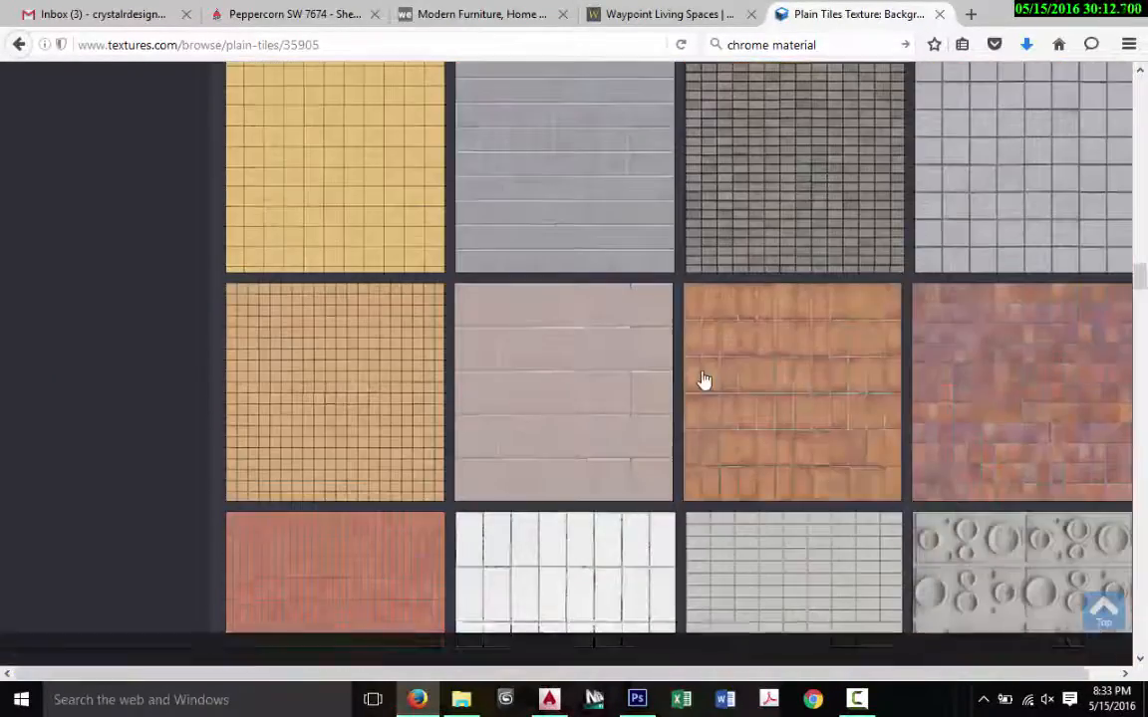
scroll(722, 404, down, 2)
scroll(582, 378, down, 5)
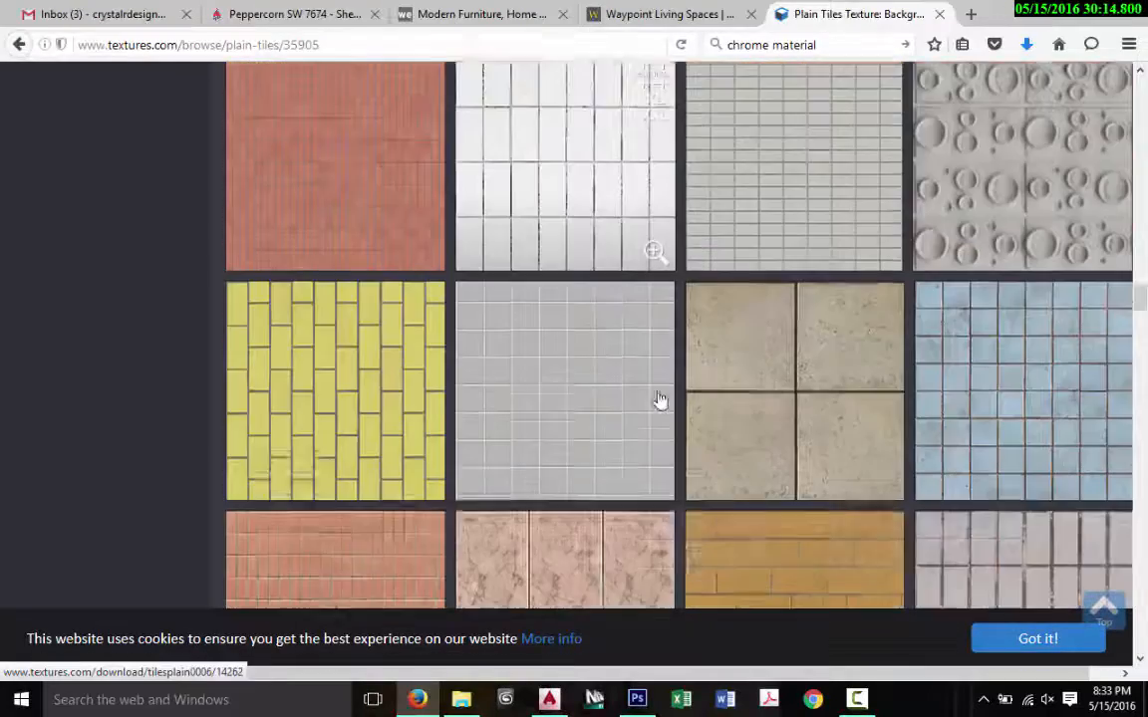
scroll(686, 381, down, 10)
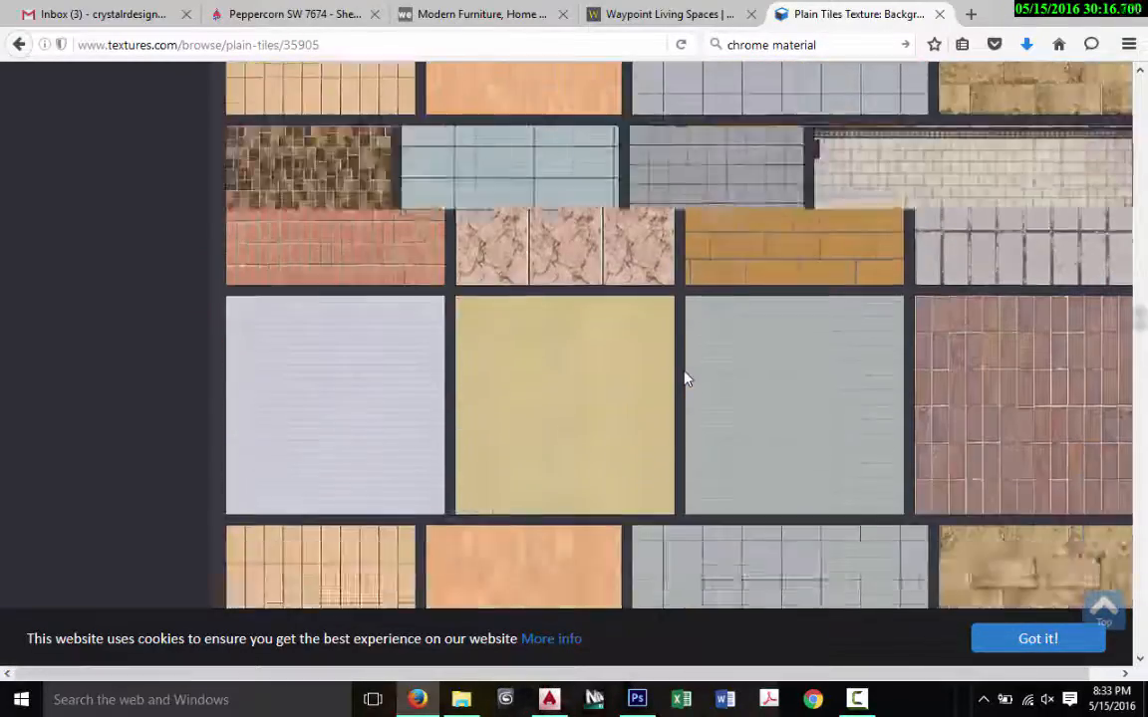
scroll(685, 380, down, 10)
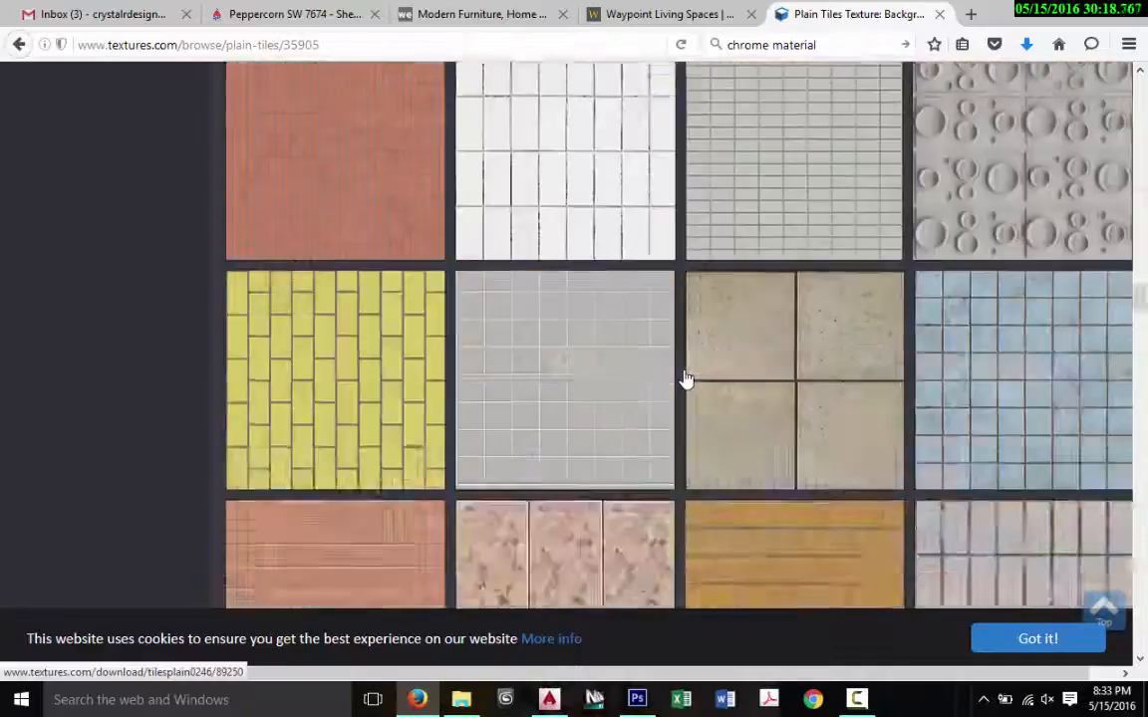
scroll(685, 377, up, 15)
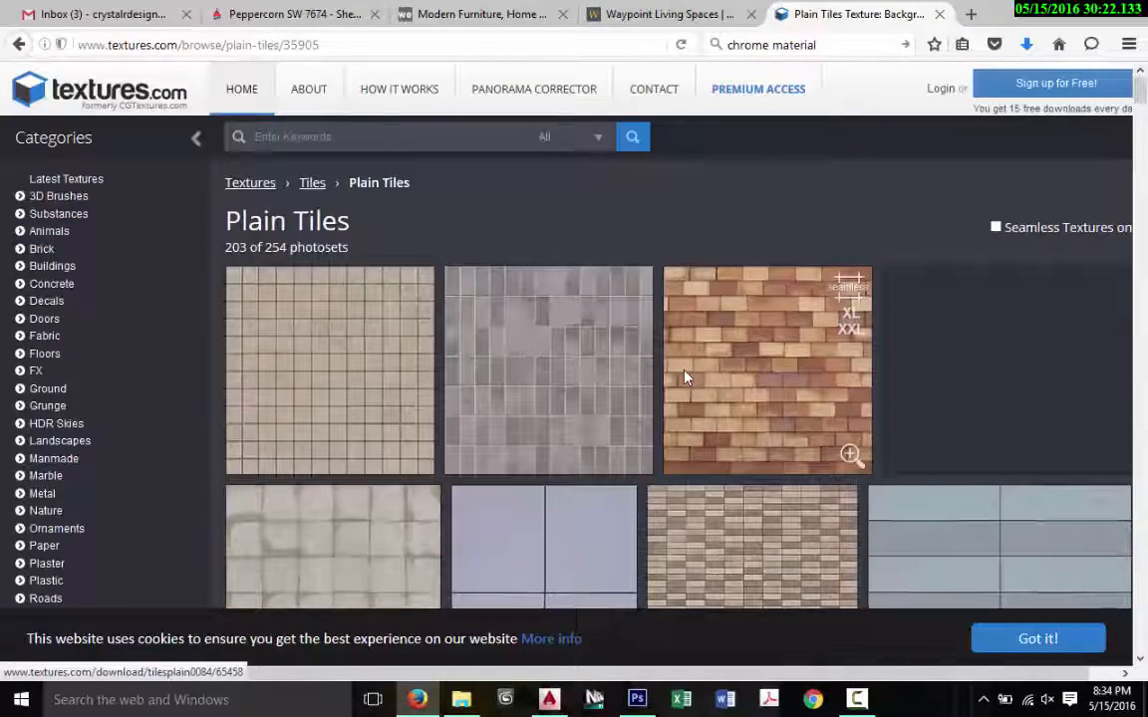
Step: Limit the Plain Tiles results to seamless textures only and look through them for a shower wall tile
click(995, 229)
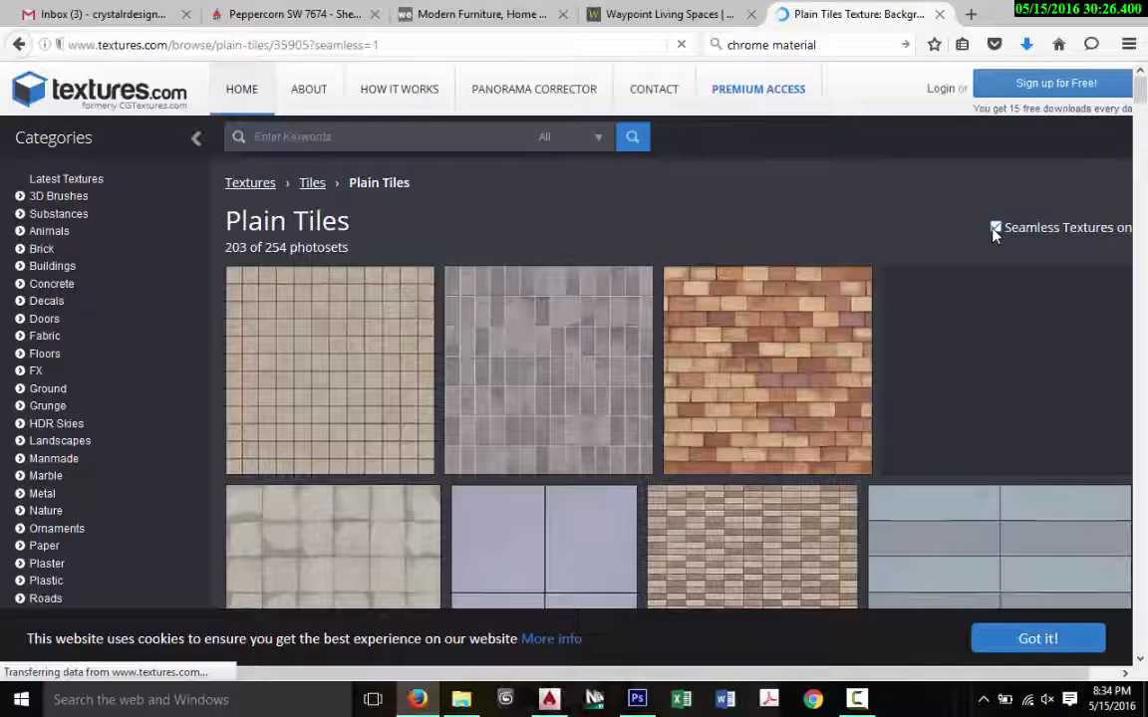
scroll(641, 433, down, 1)
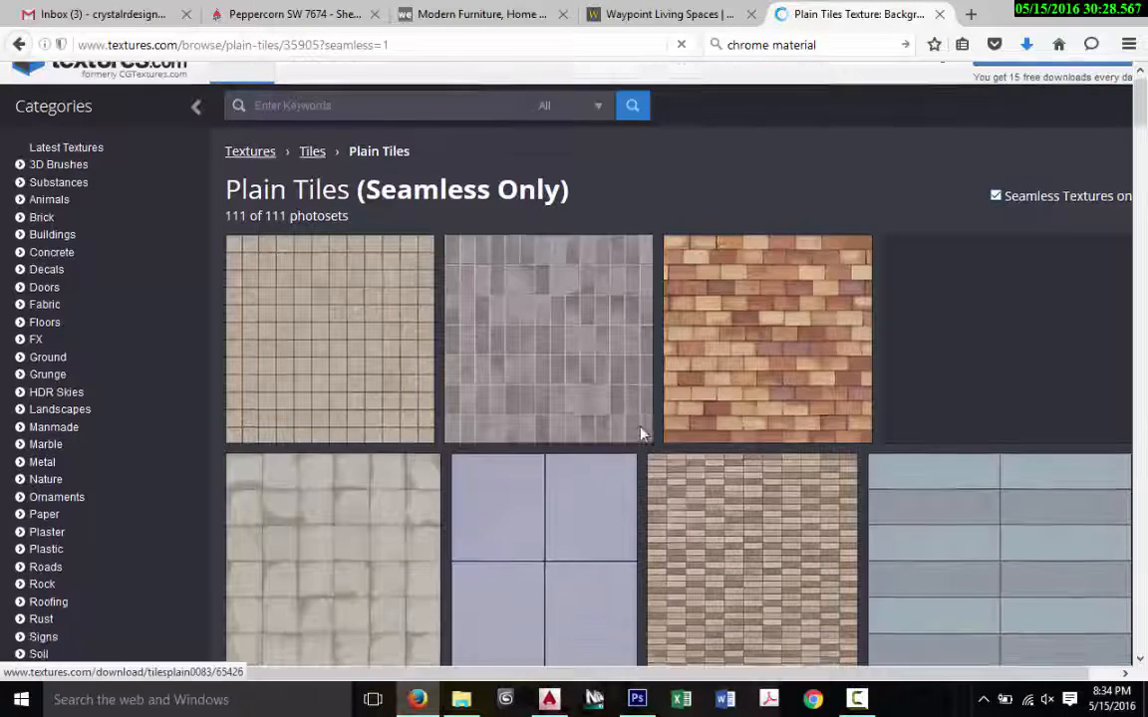
scroll(641, 433, down, 5)
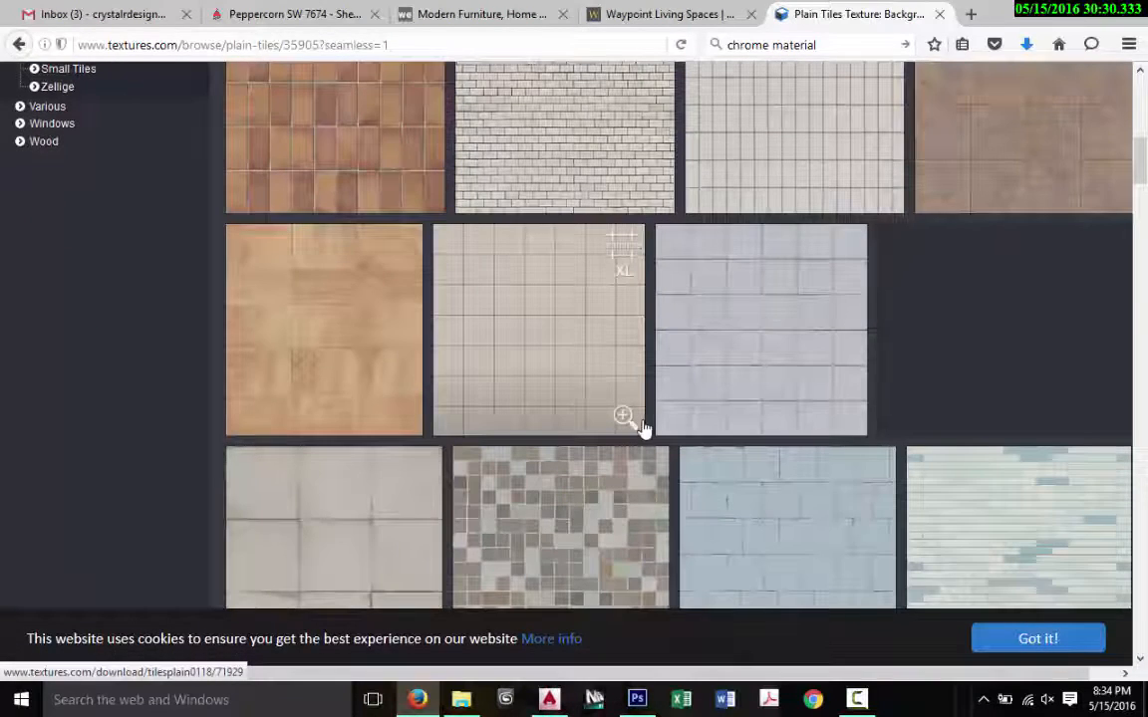
scroll(643, 433, down, 2)
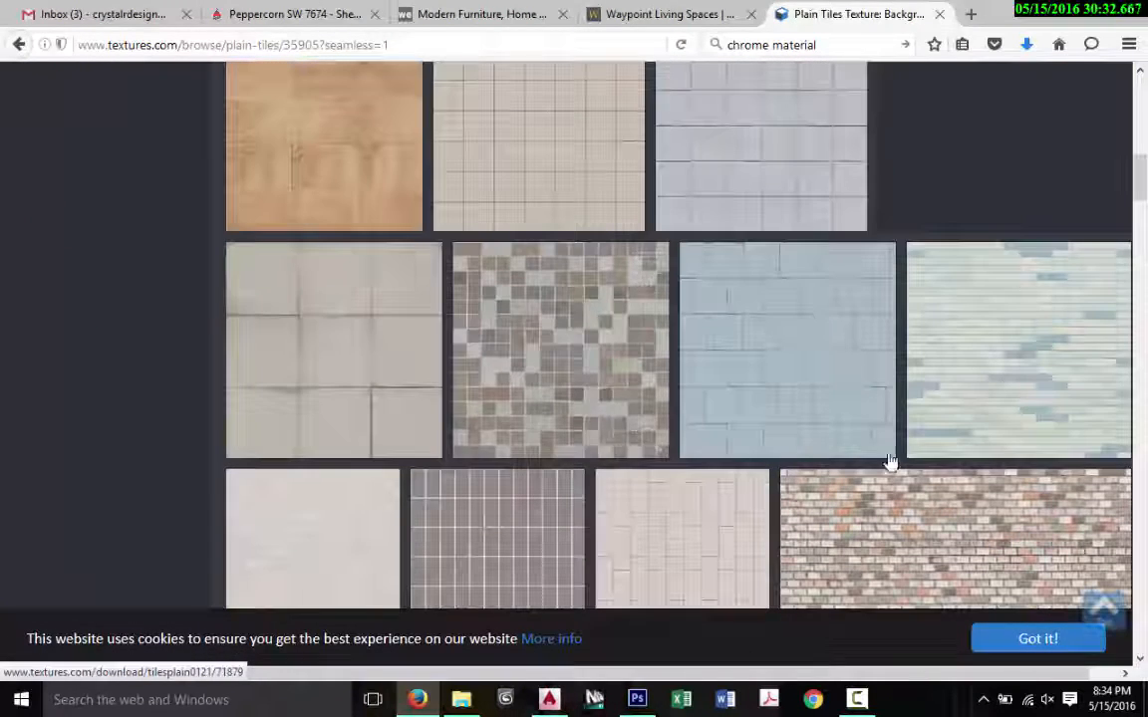
scroll(889, 461, down, 6)
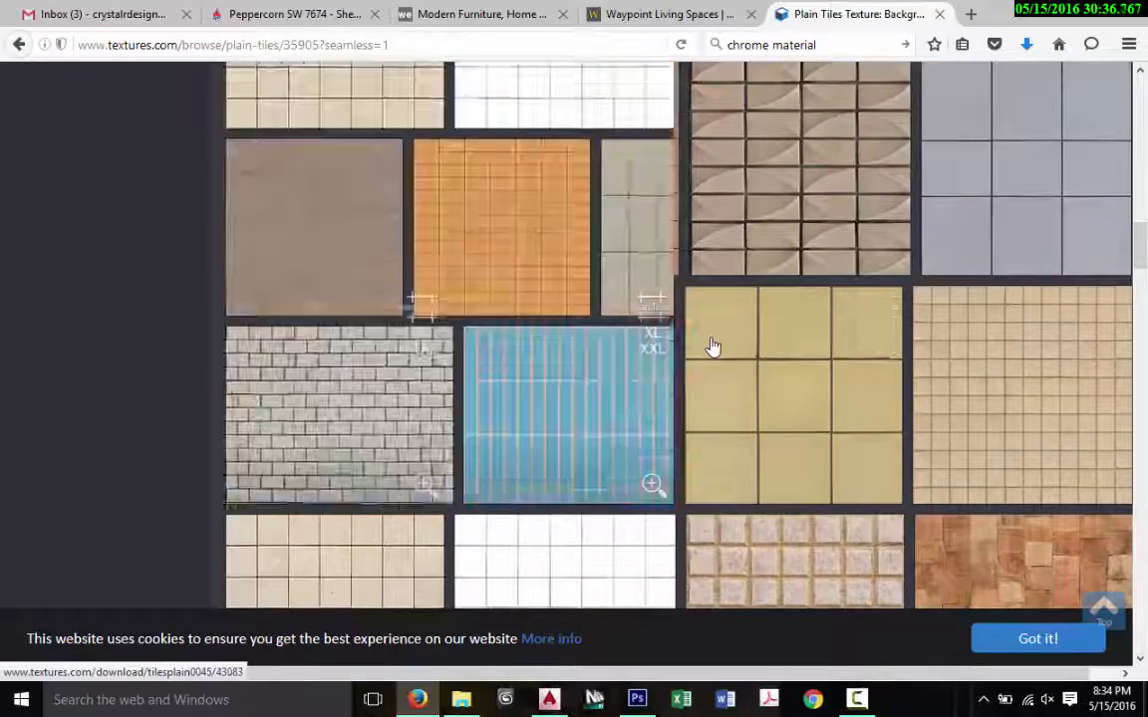
scroll(713, 346, down, 10)
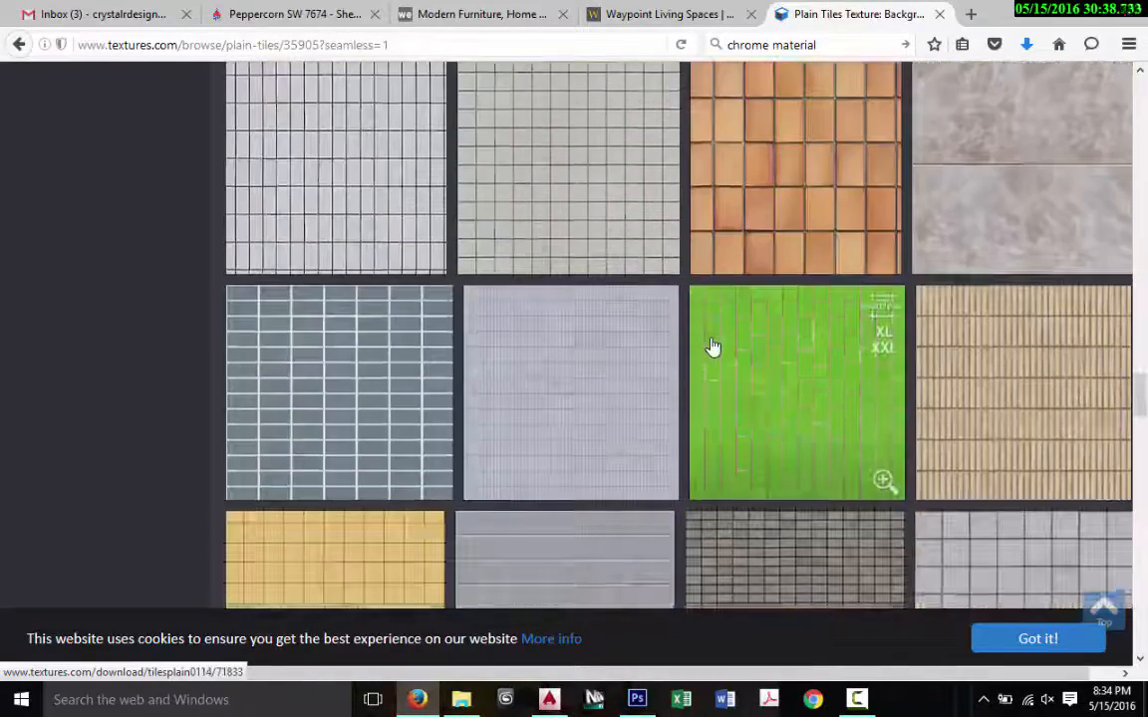
scroll(712, 346, down, 10)
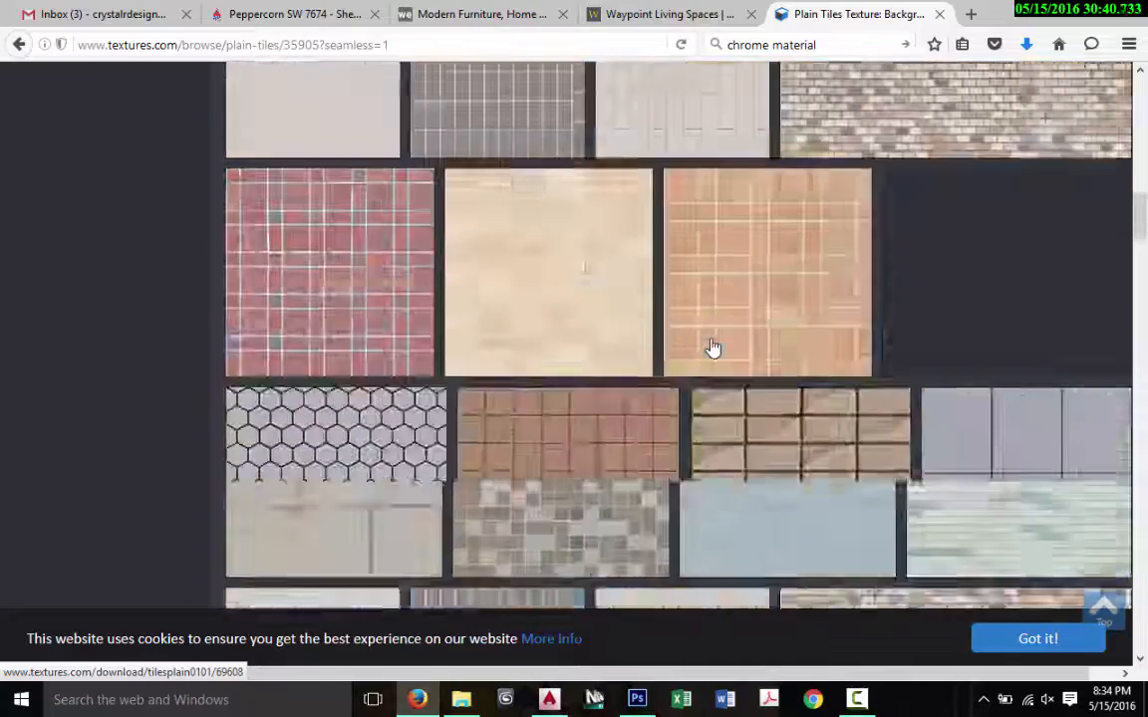
scroll(712, 346, up, 20)
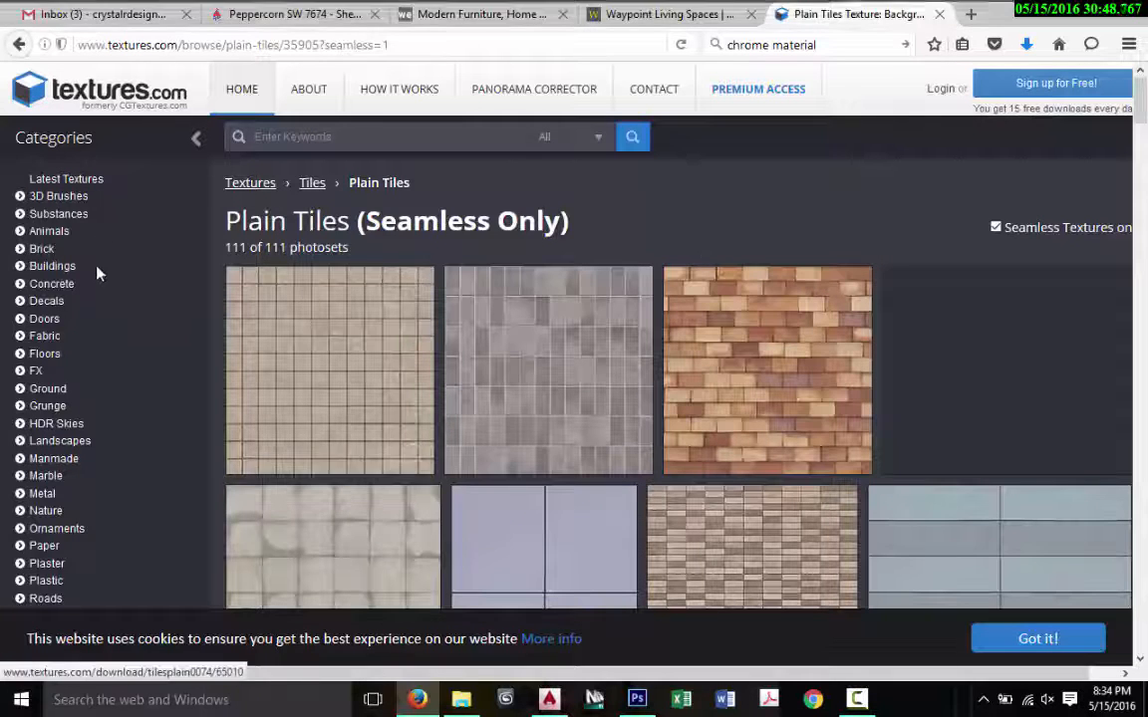
scroll(98, 274, down, 6)
scroll(100, 255, up, 6)
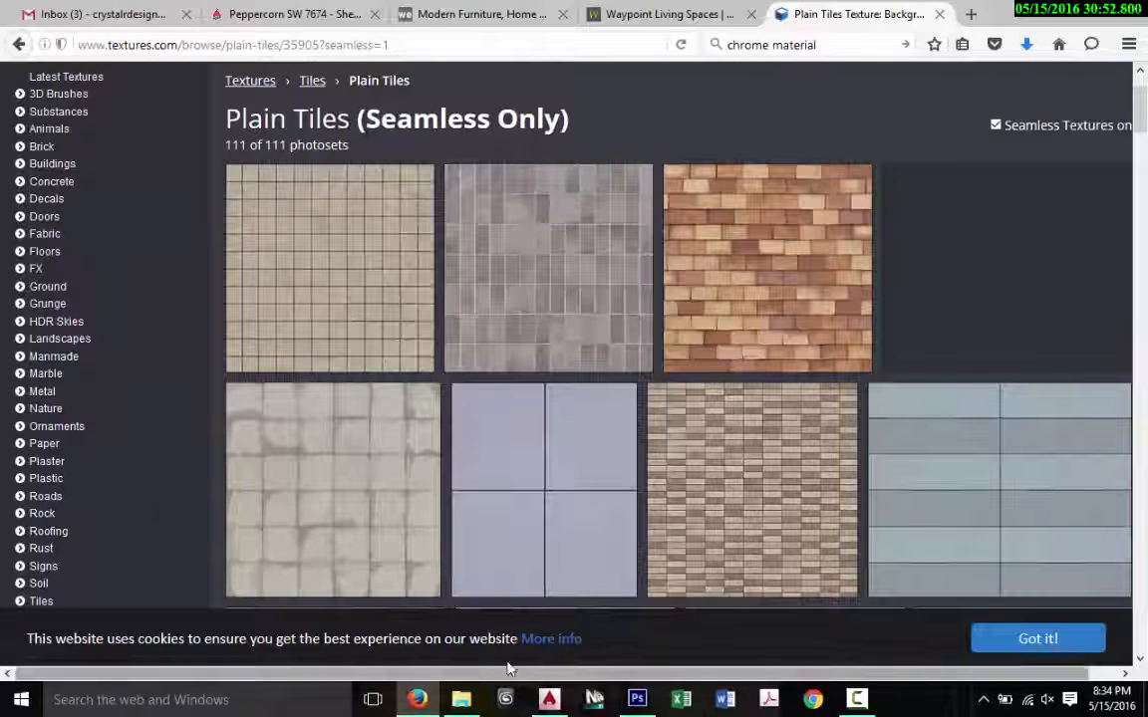
Step: Switch to Photoshop and examine the cabinet section of the elevation beside the bathroom, zoomed to 200%
click(635, 703)
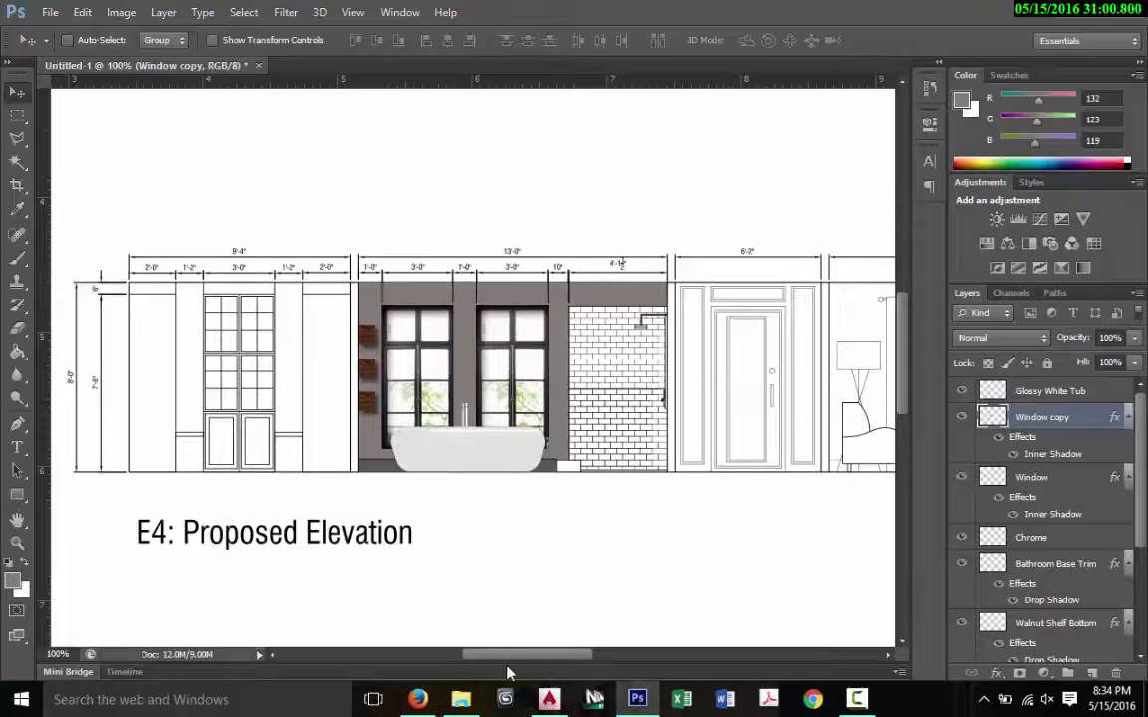
scroll(437, 584, left, 3)
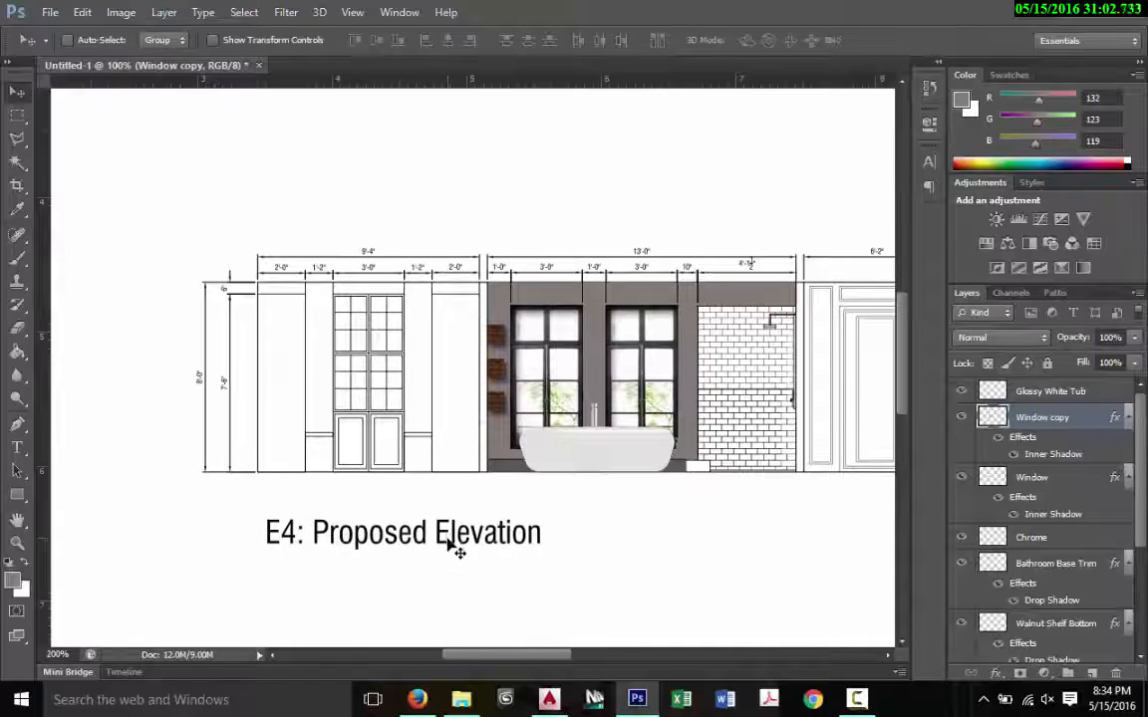
key(ctrl+plus)
scroll(513, 659, left, 3)
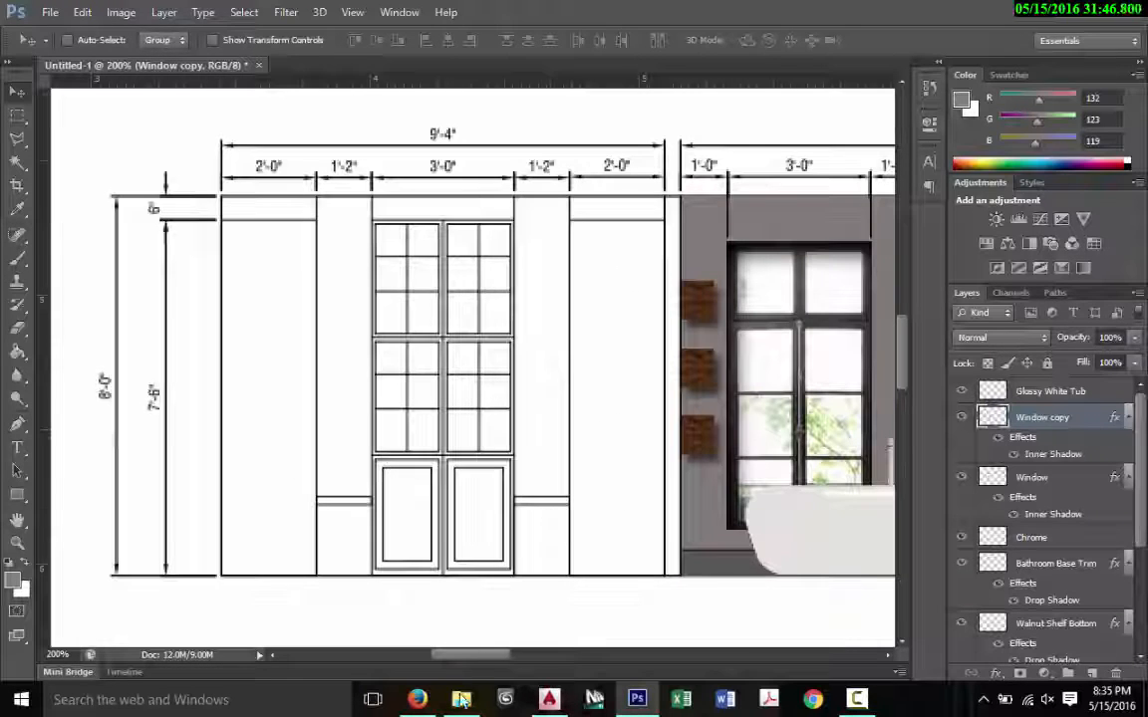
Step: Switch to the Waypoint Living Spaces page in Firefox and examine the 650 Painted Stone door styles
click(417, 700)
click(658, 14)
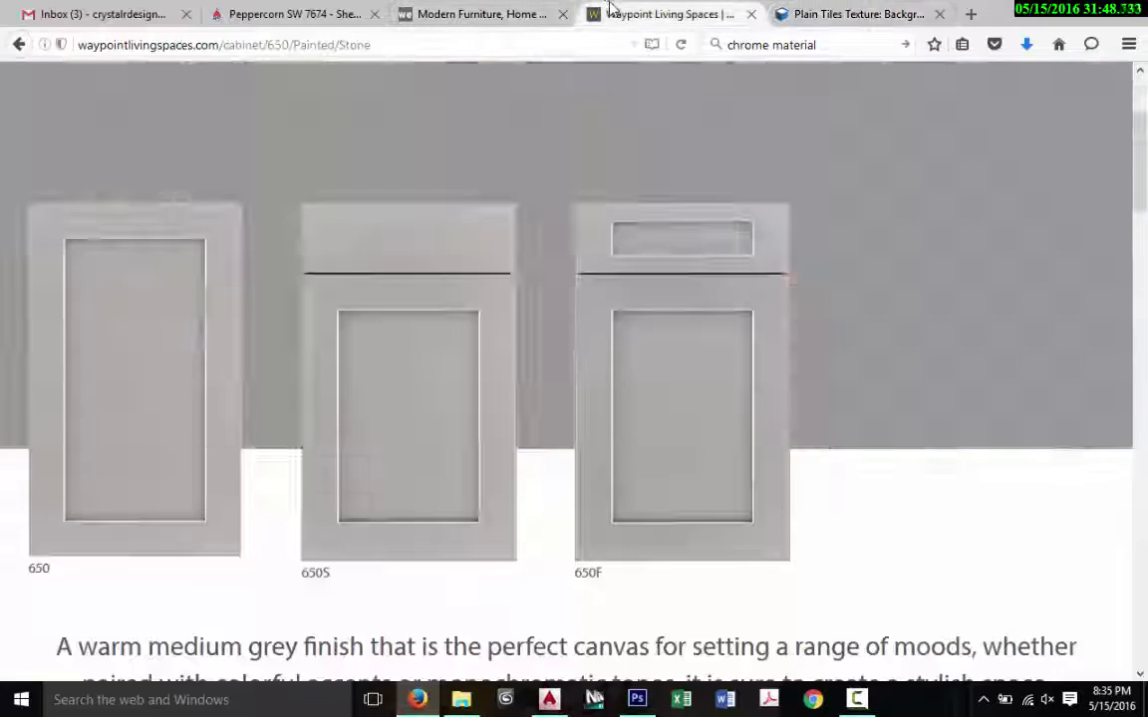
scroll(274, 539, up, 4)
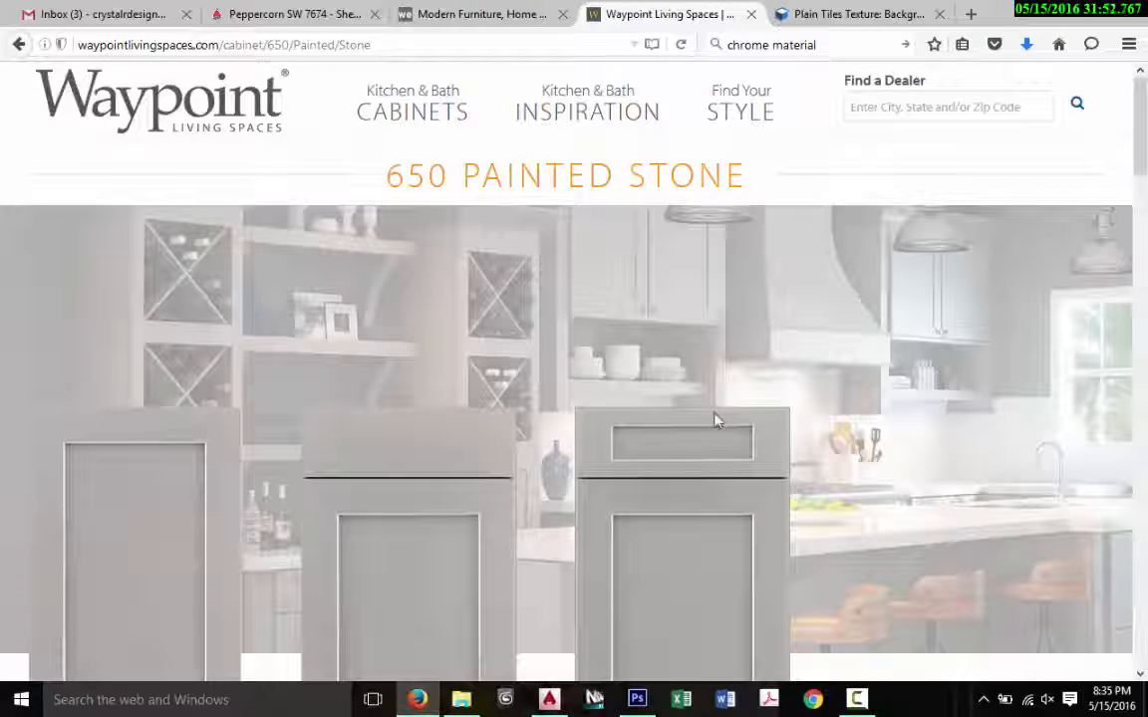
scroll(717, 438, down, 6)
scroll(718, 463, up, 4)
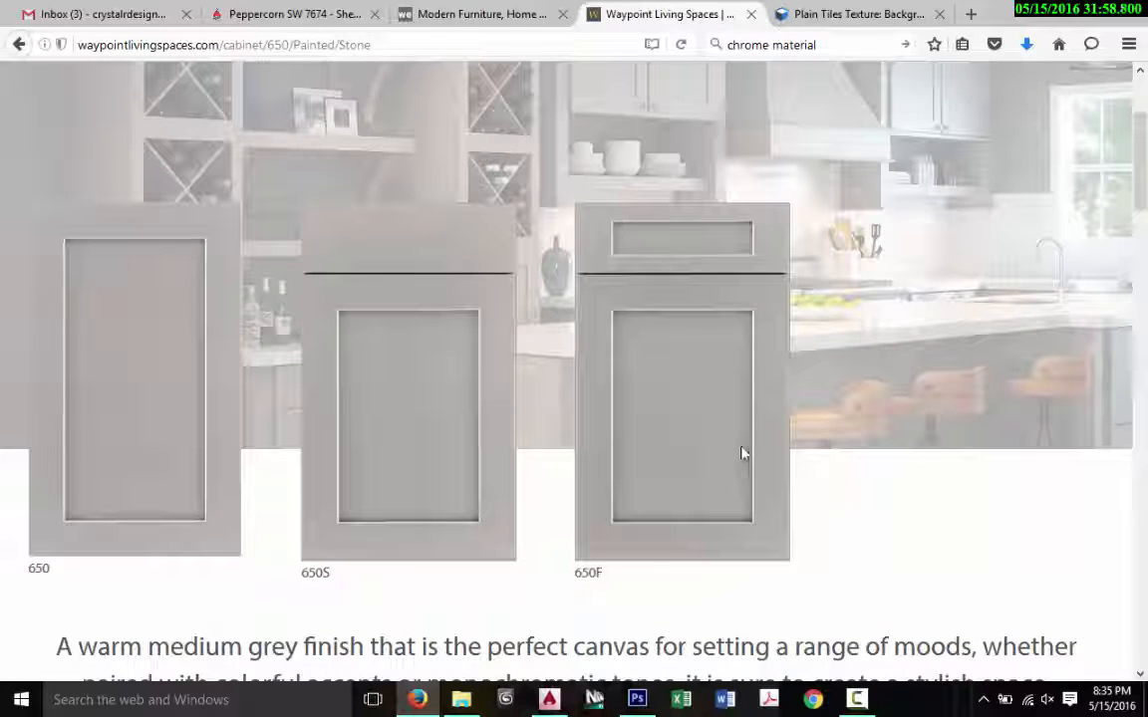
scroll(744, 450, up, 4)
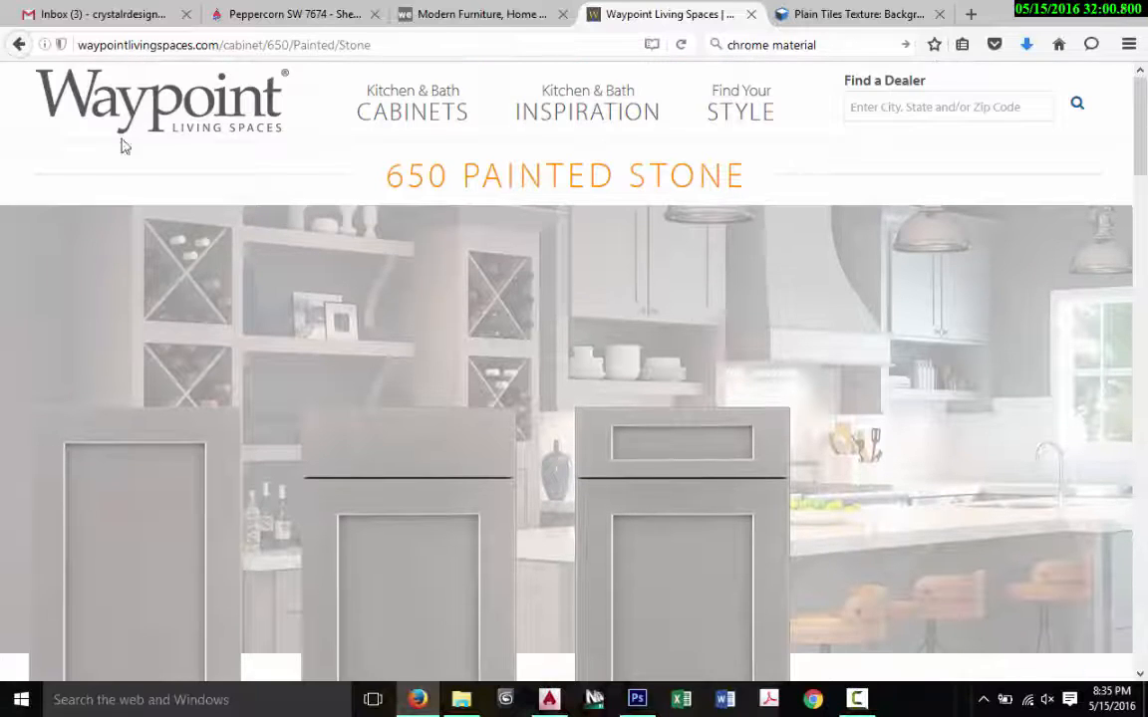
Step: Go to the Waypoint home page and open the Painted category of kitchen and bath cabinets
click(143, 124)
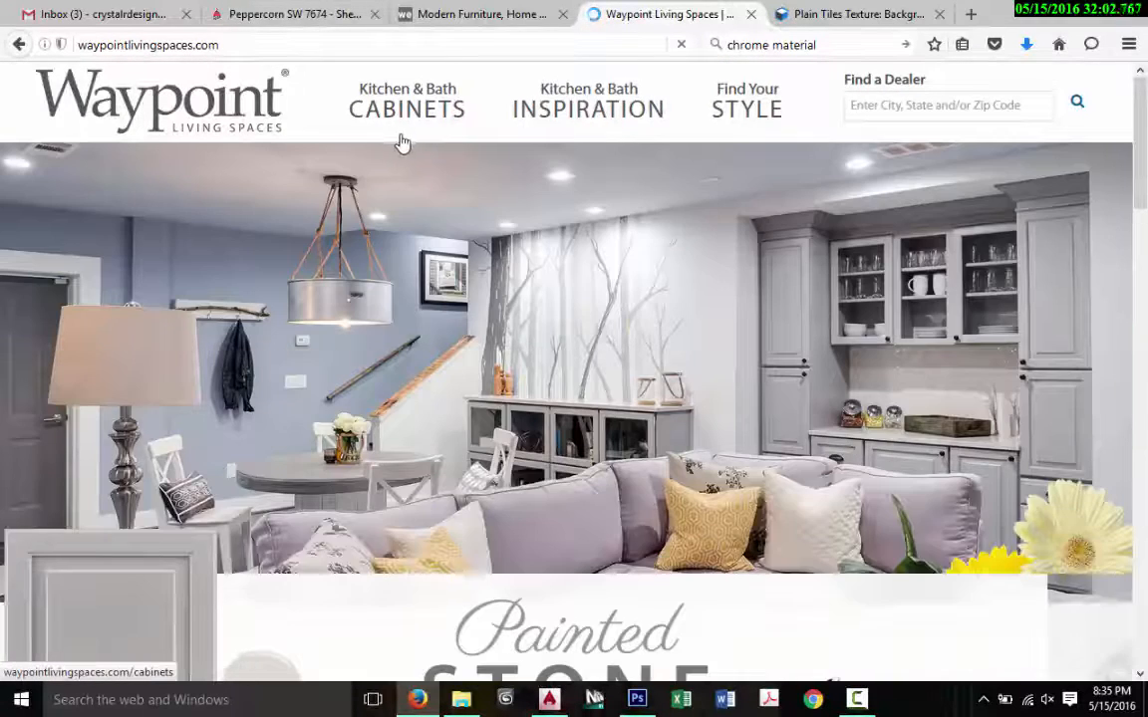
mouse_move(409, 111)
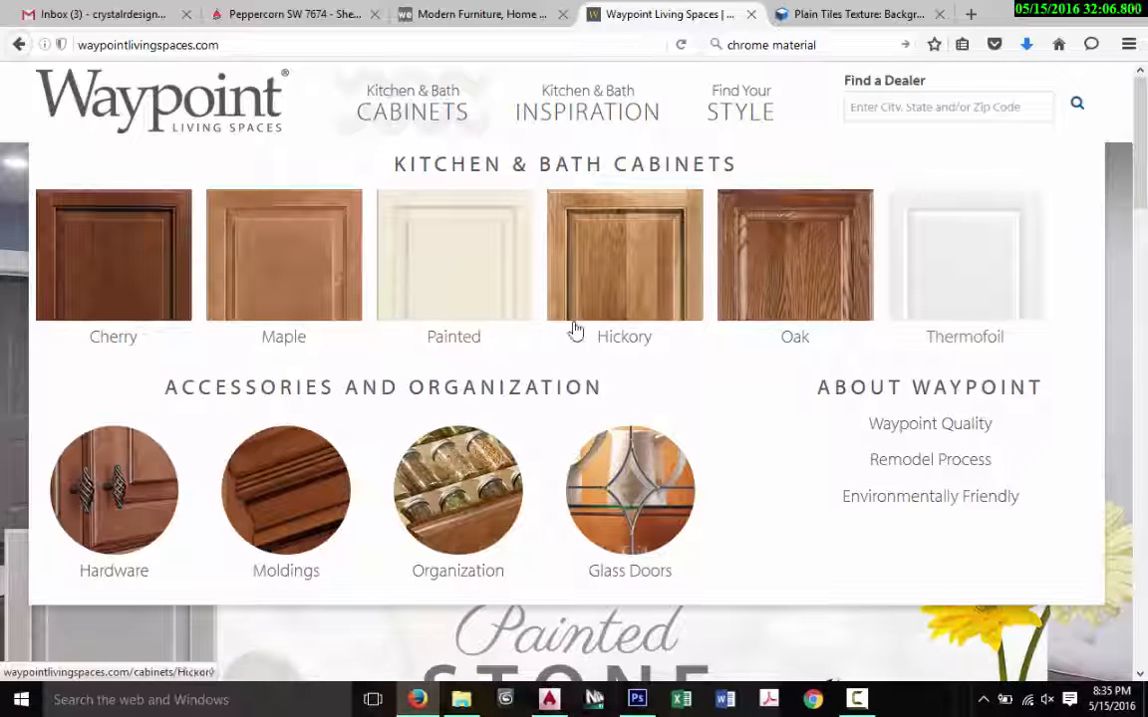
click(515, 292)
scroll(595, 448, down, 10)
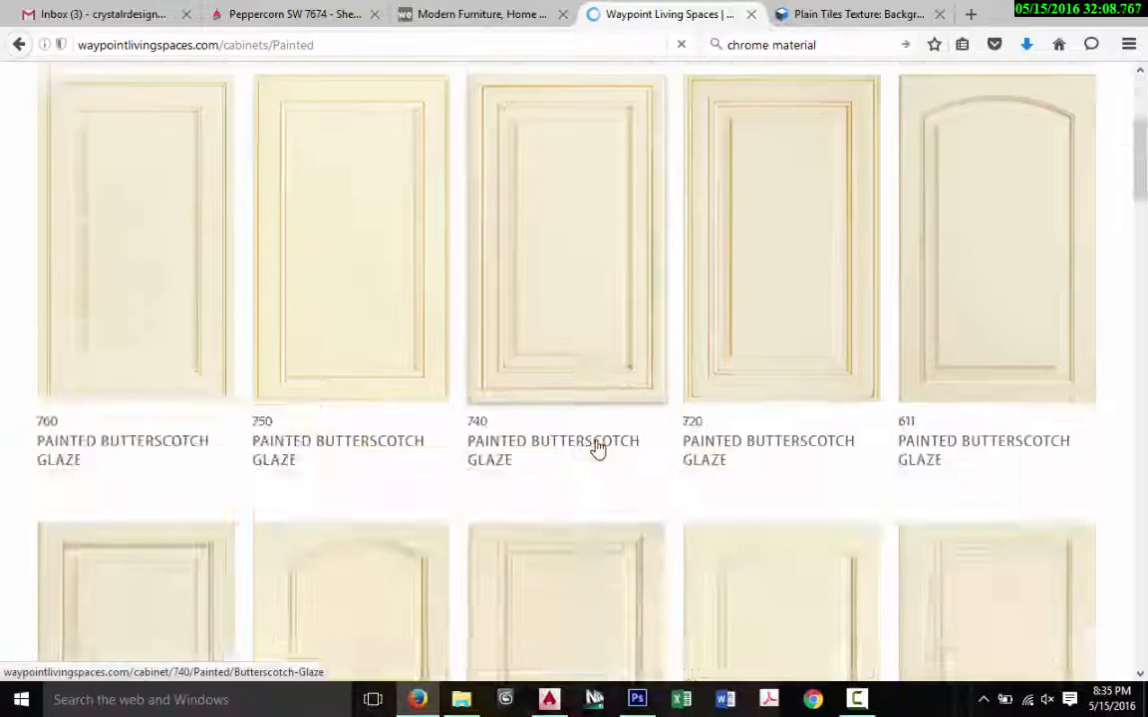
Step: Find the 760 Painted Stone door among the painted cabinets and open its page at the door images
scroll(596, 442, down, 15)
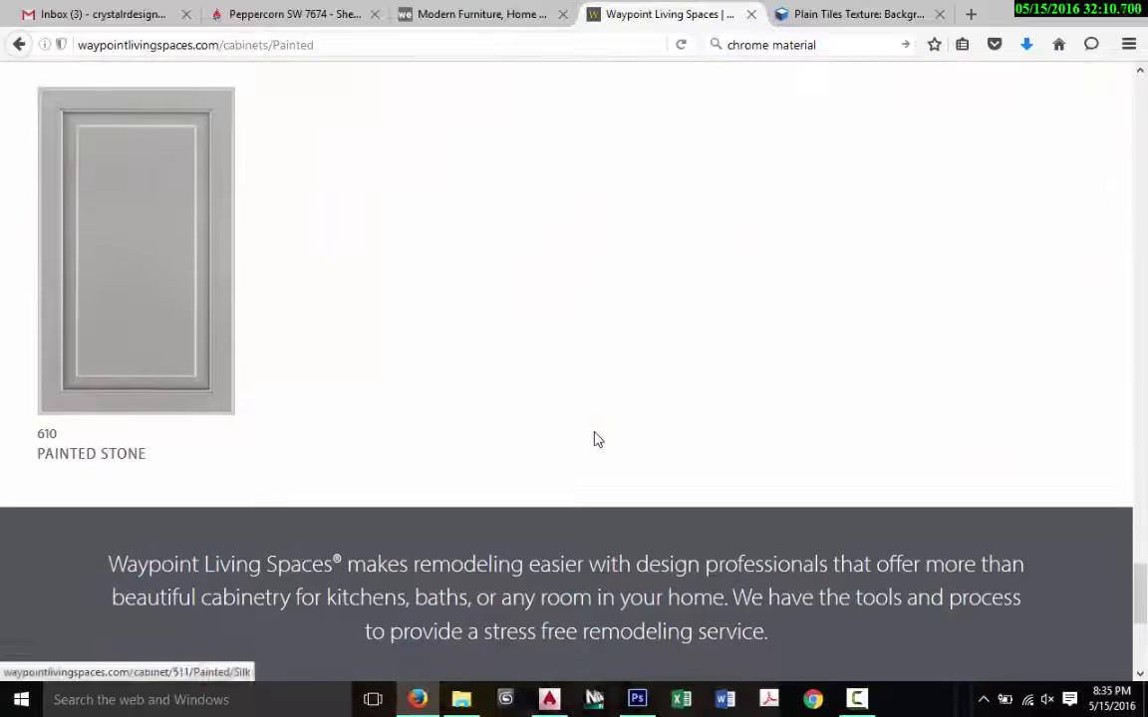
scroll(1020, 364, up, 10)
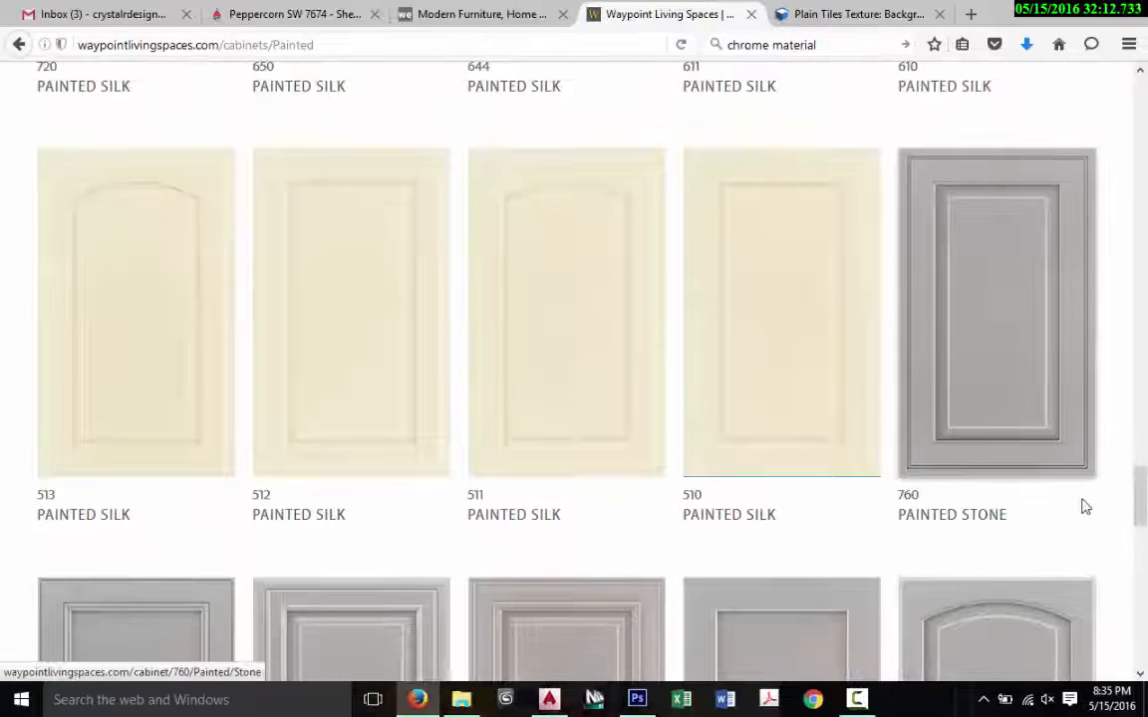
scroll(1094, 522, down, 3)
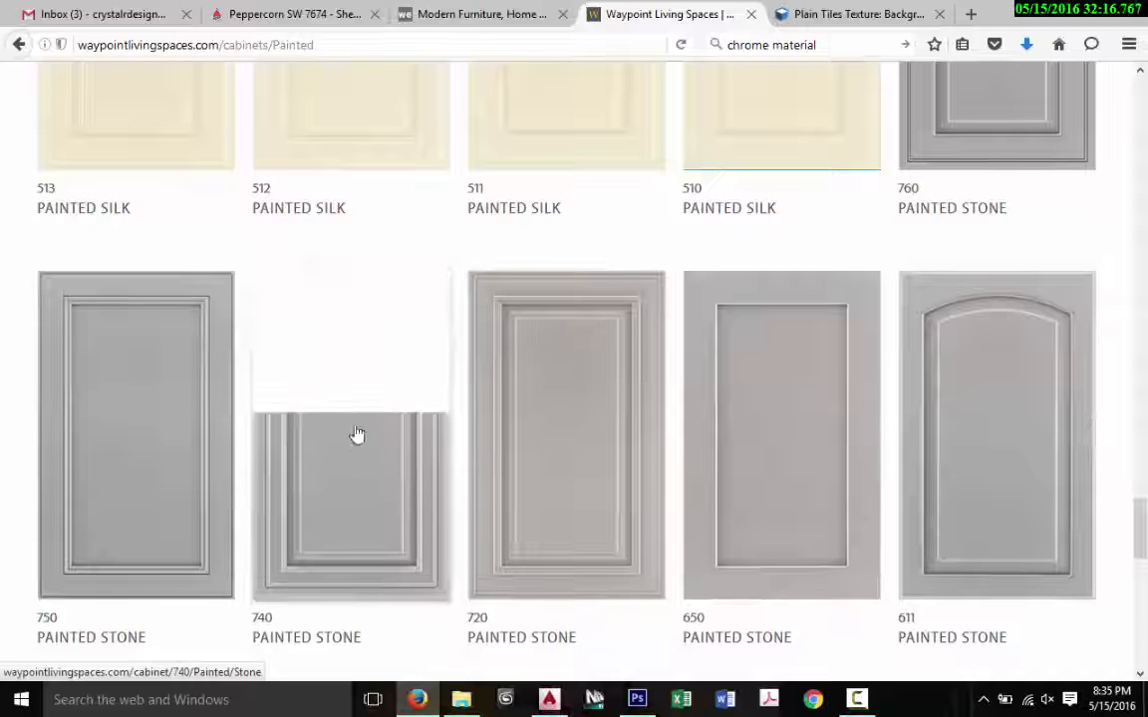
scroll(737, 538, up, 3)
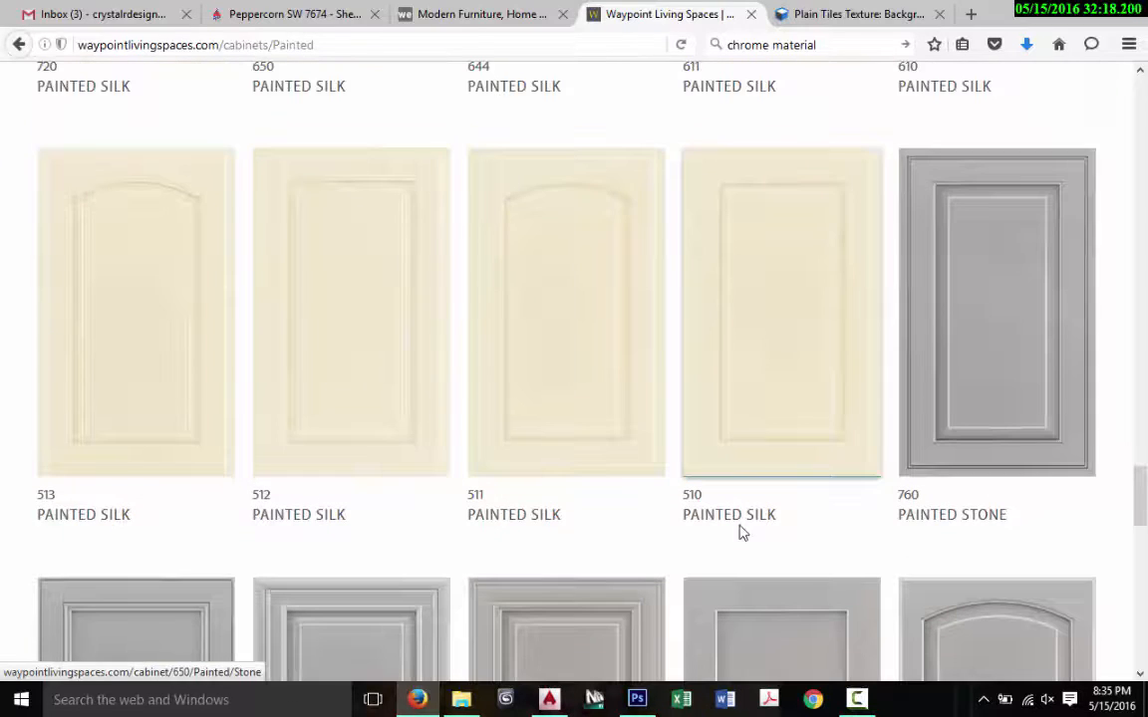
click(1043, 221)
scroll(780, 341, down, 3)
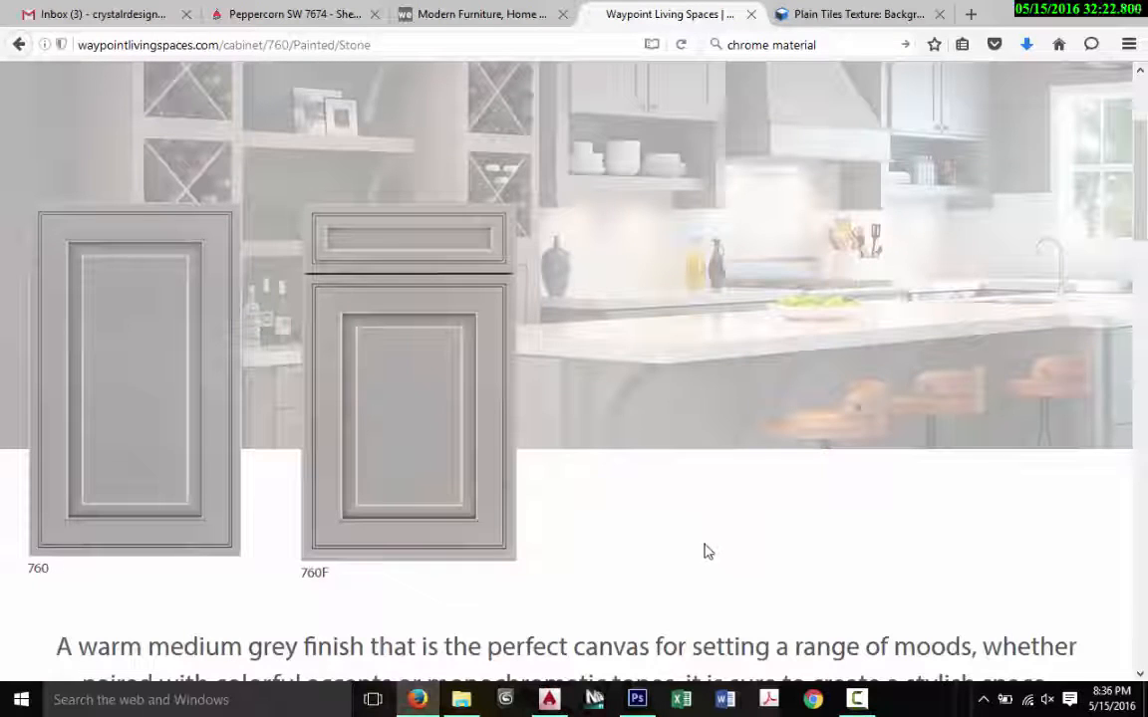
Step: Open Snipping Tool and capture the 760F drawer-and-door front from the 760 Painted Stone page
click(249, 706)
text(snip)
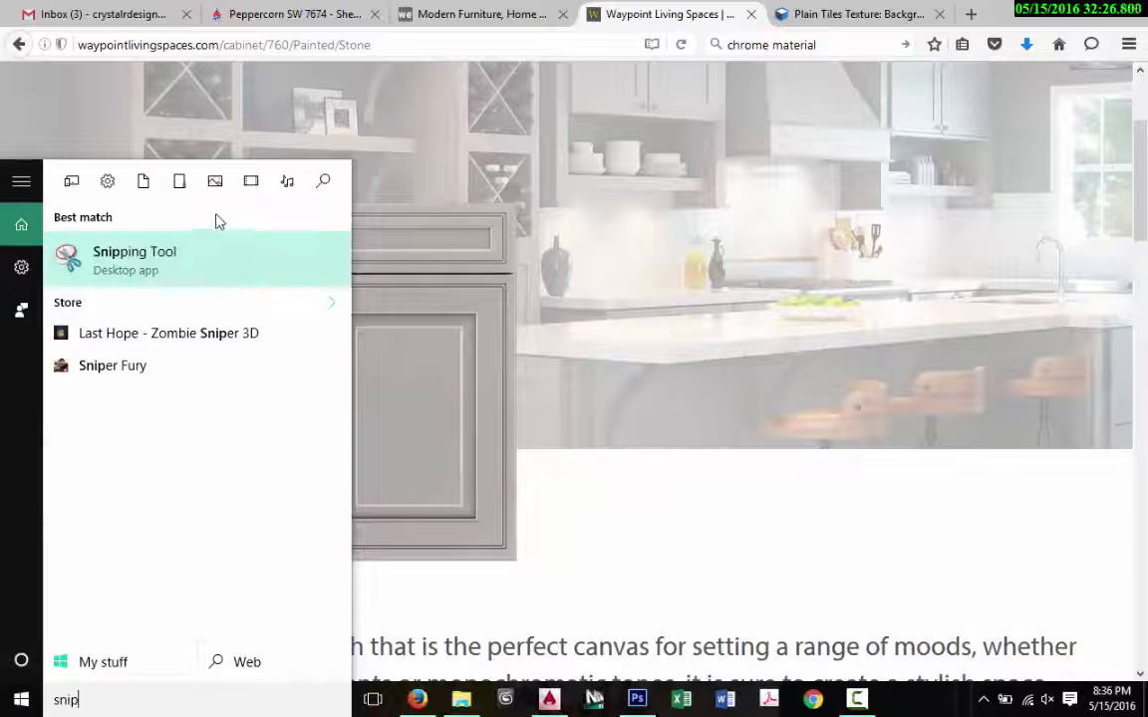
click(200, 262)
click(573, 109)
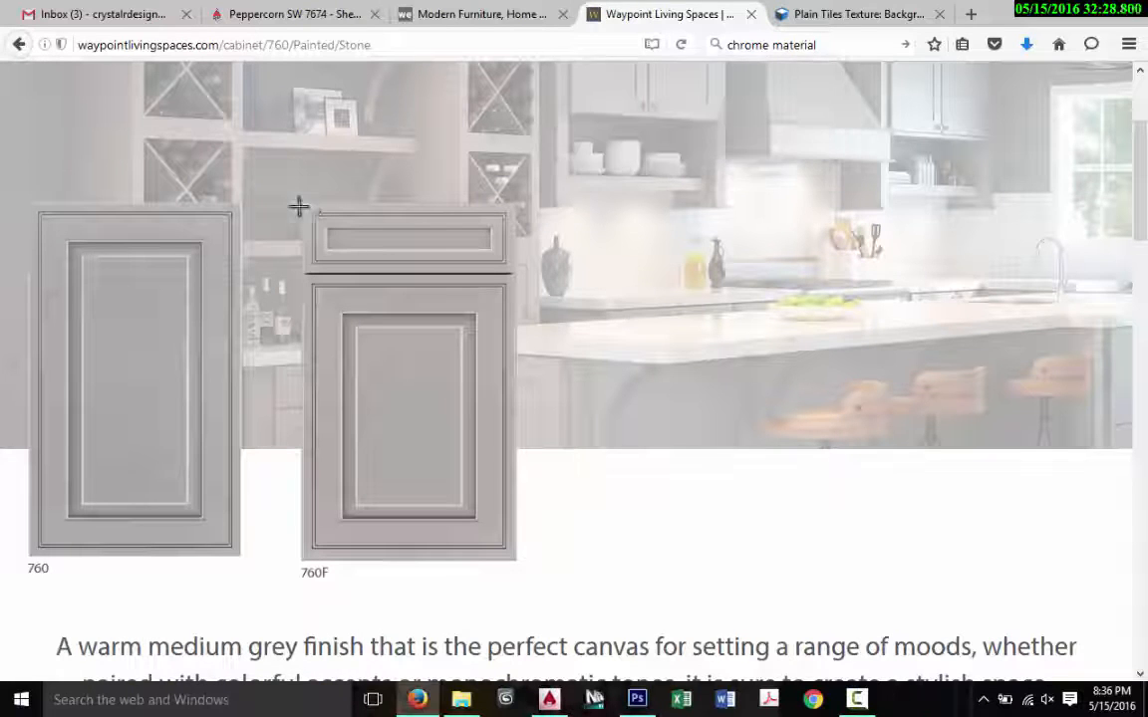
drag(304, 205, 514, 561)
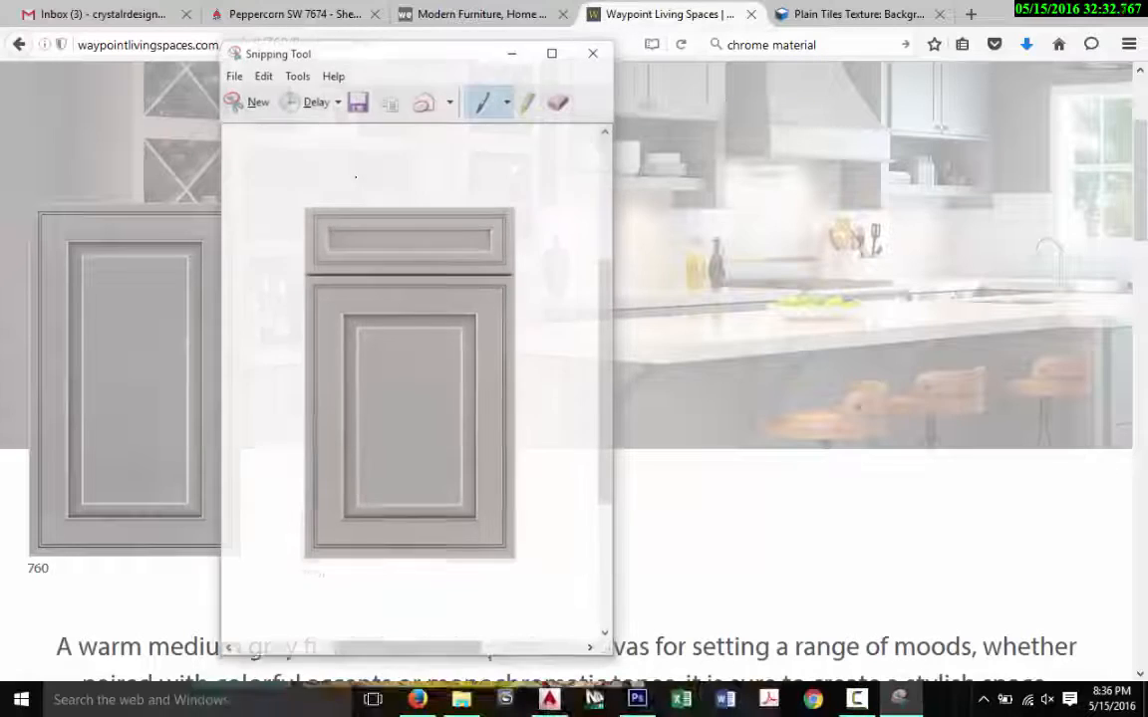
Step: Save the captured cabinet front to the Desktop as a PNG named Gray door
click(233, 74)
click(265, 121)
text(Grey)
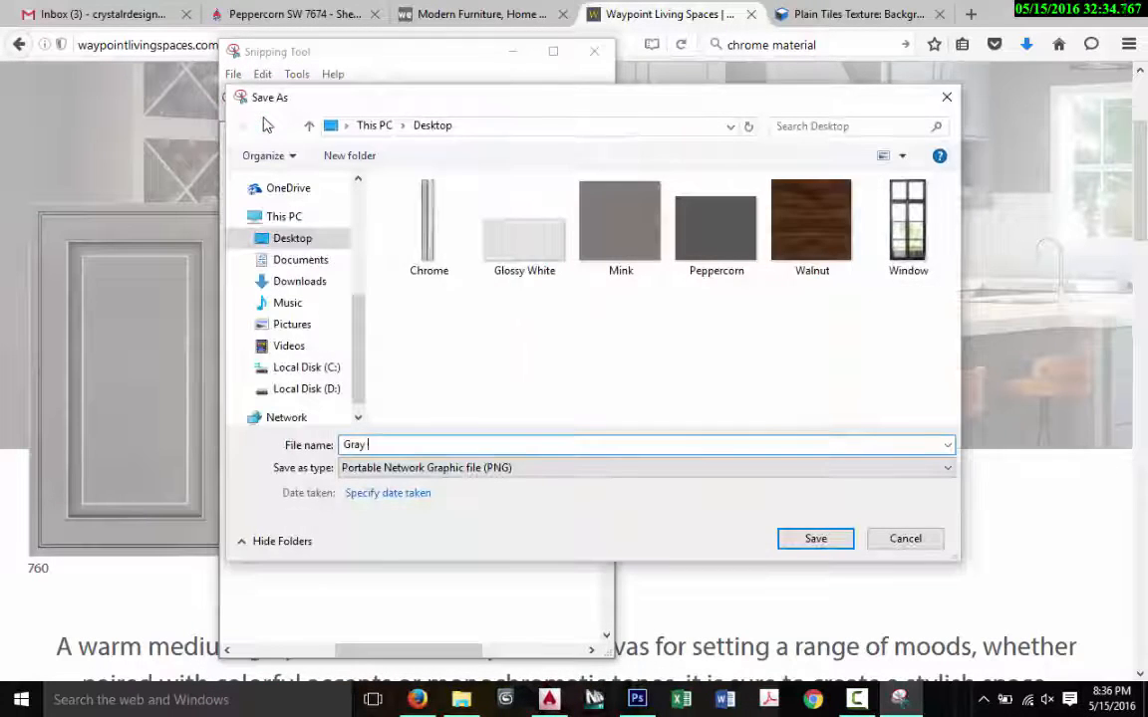
key(Return)
Step: Switch to Photoshop and place the Gray door image from the Desktop into the elevation
click(639, 703)
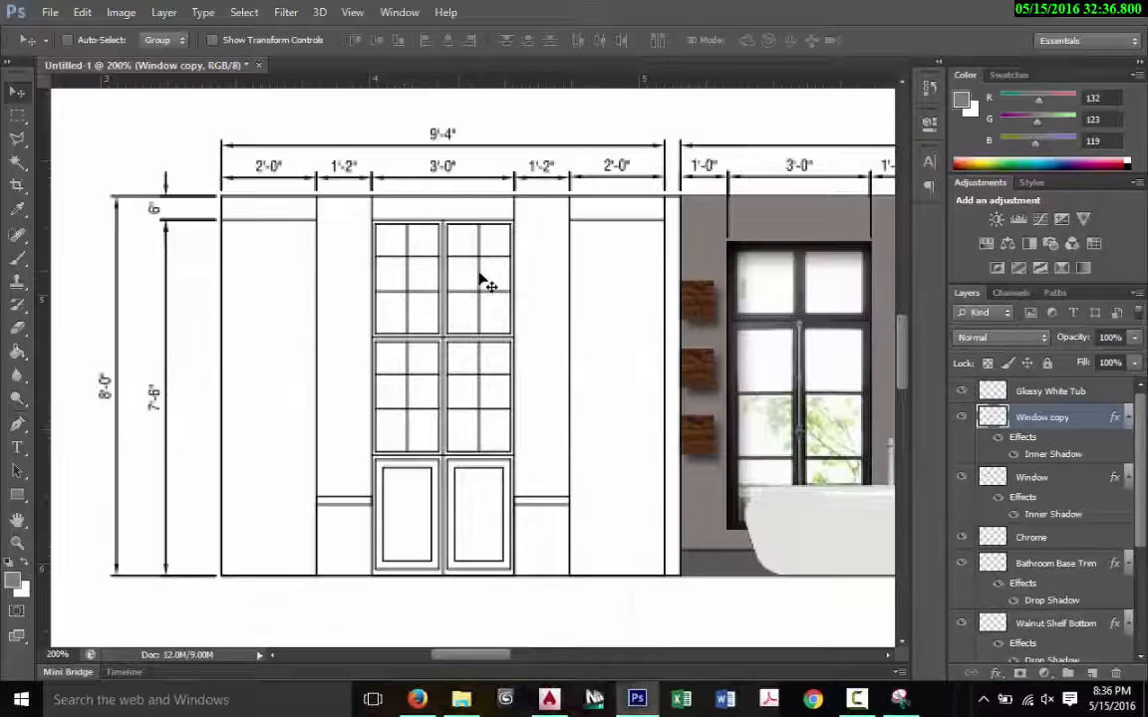
click(49, 12)
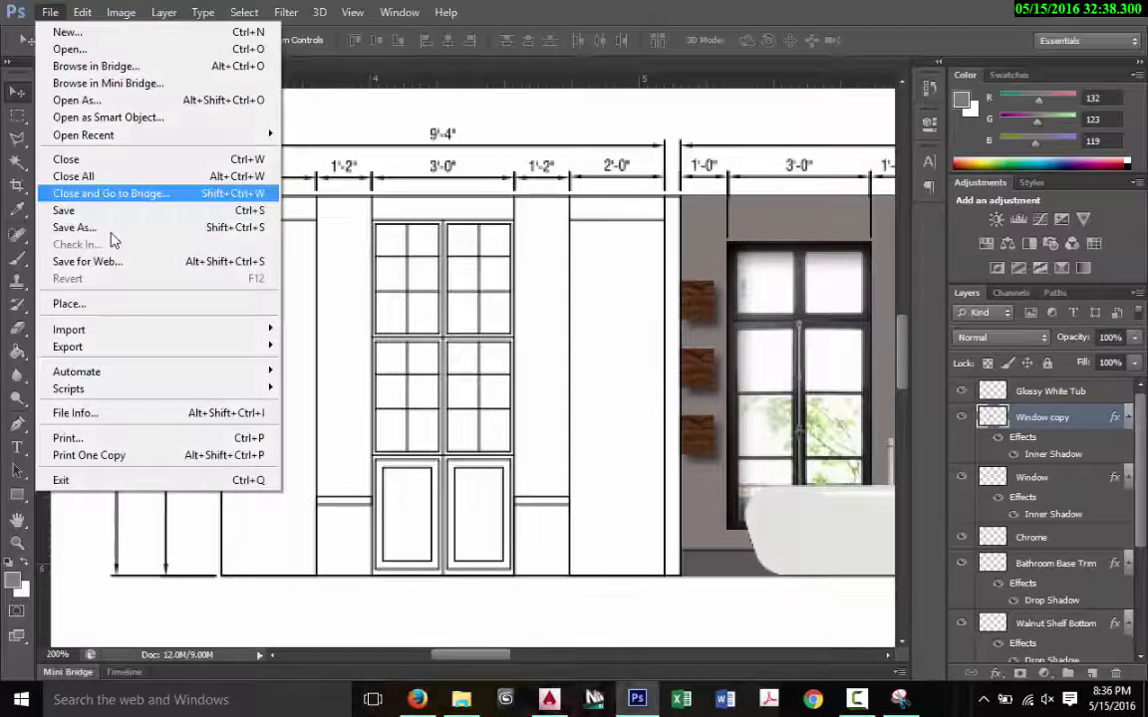
click(109, 305)
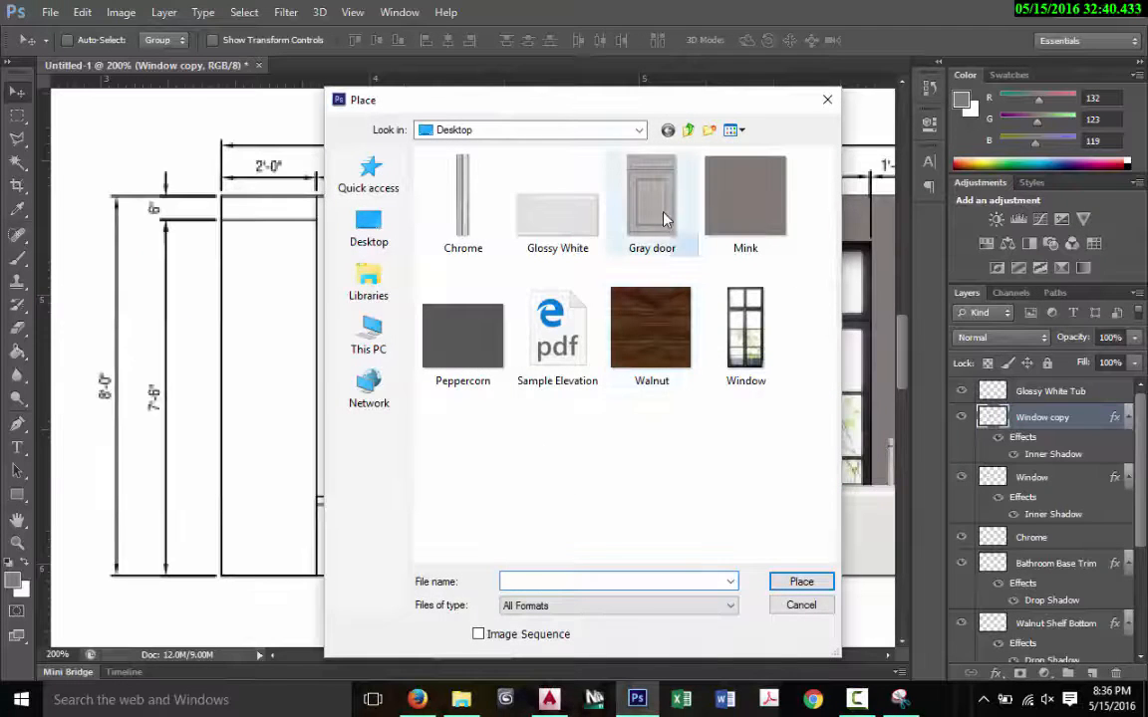
double_click(596, 190)
Step: Scale and position the placed door image to cover the right lower door of the 3'-0" cabinet, and commit the placement
mouse_move(129, 264)
mouse_down()
mouse_move(308, 546)
mouse_move(159, 174)
mouse_move(610, 662)
mouse_move(451, 290)
mouse_up()
scroll(606, 597, down, 2)
drag(377, 269, 418, 612)
drag(407, 348, 474, 344)
key(ctrl+equal)
key(ctrl+equal)
drag(480, 535, 479, 558)
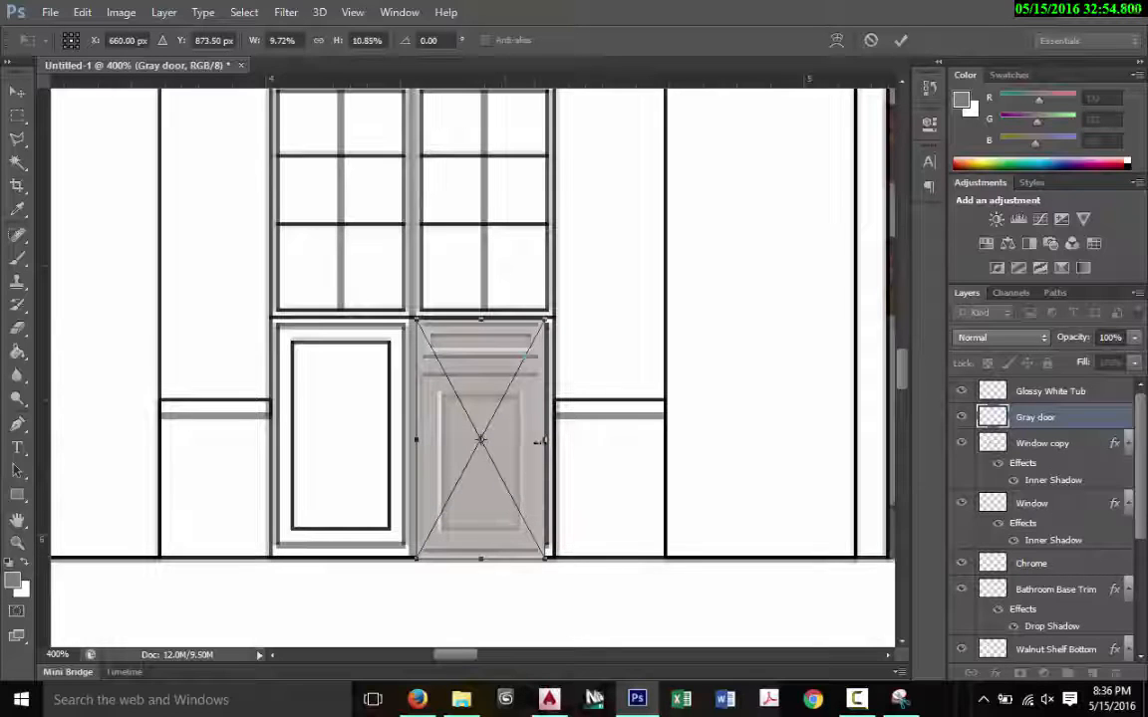
drag(546, 439, 555, 445)
key(Up)
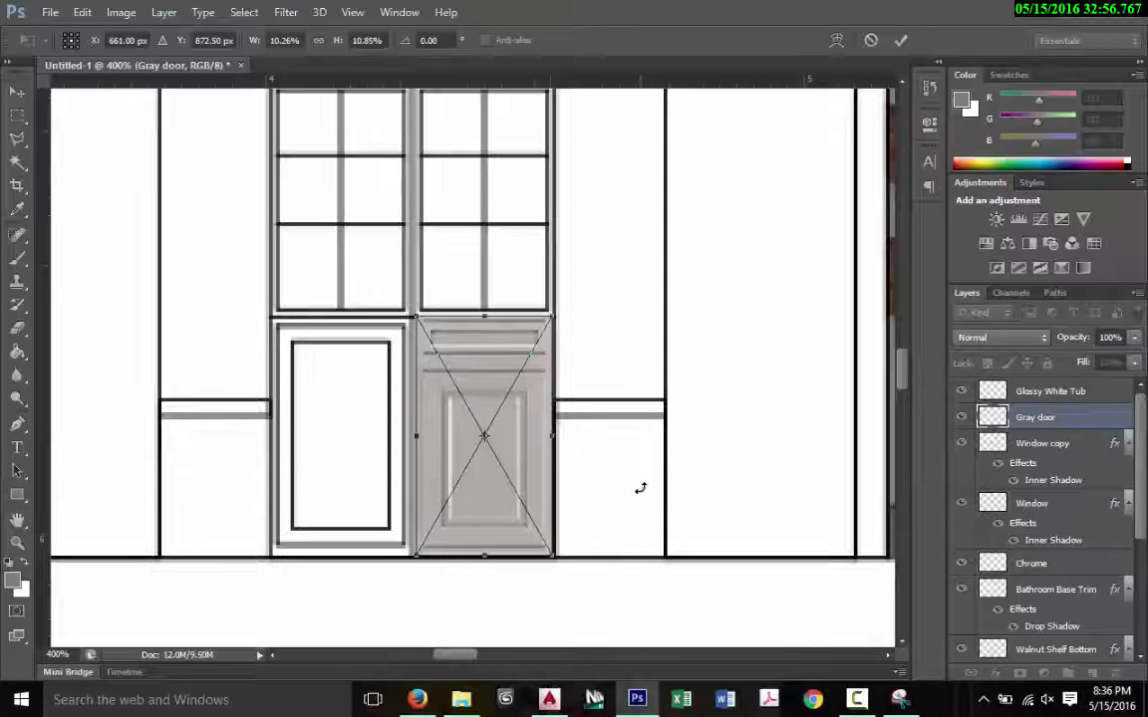
drag(419, 436, 414, 436)
click(900, 40)
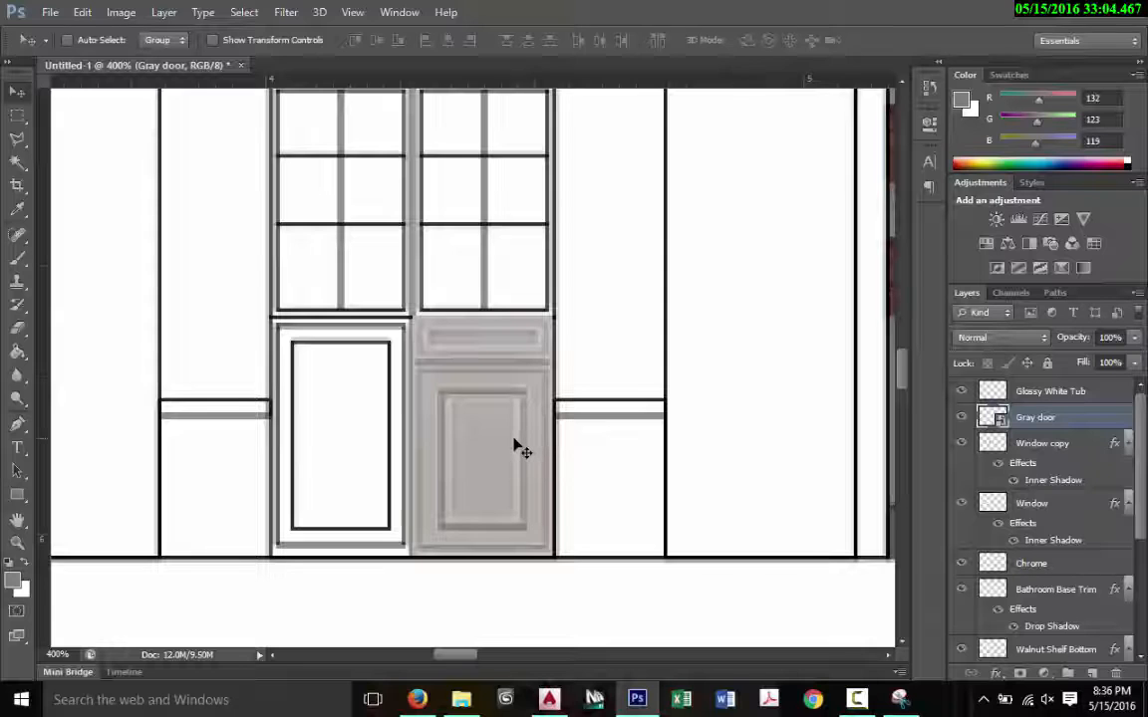
Step: Duplicate the Gray door layer and move the copy over the cabinet's left lower door
right_click(1036, 422)
click(780, 111)
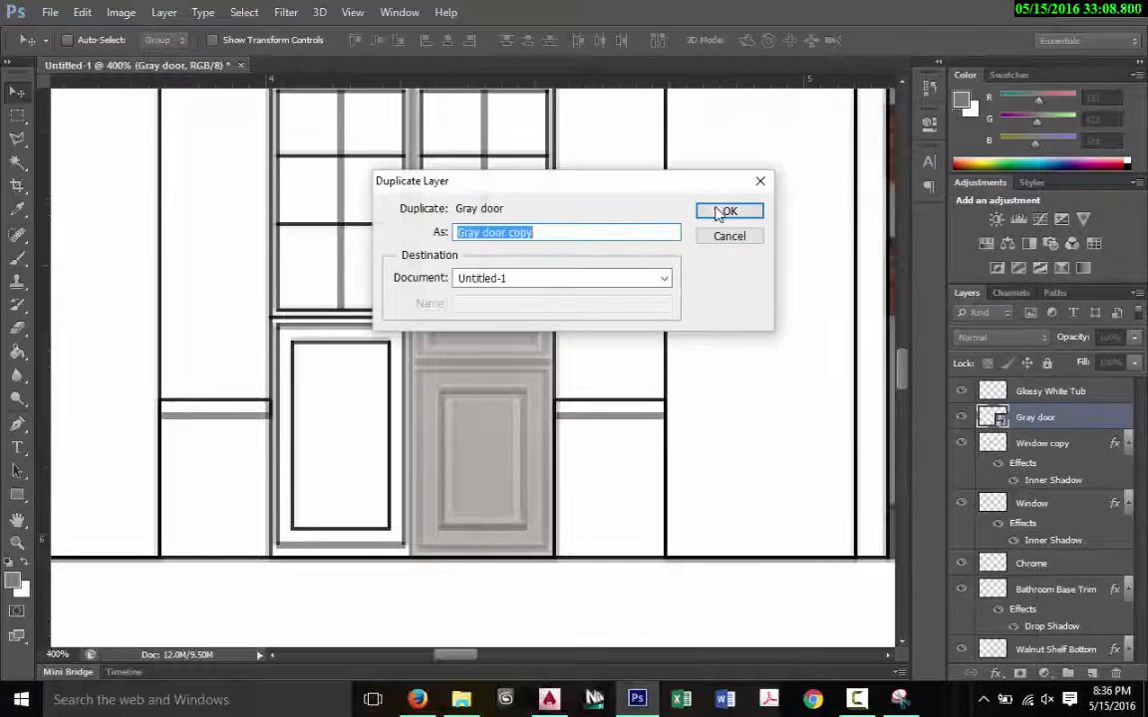
click(727, 211)
drag(512, 444, 375, 444)
key(ctrl+1)
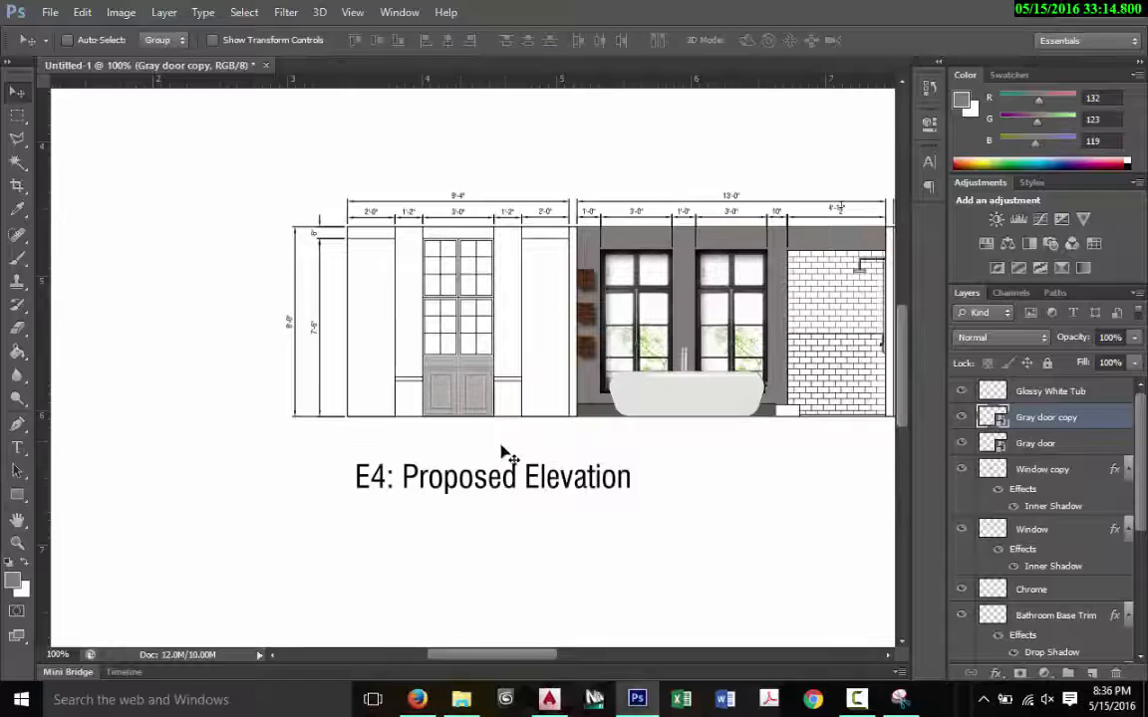
scroll(503, 453, up, 2)
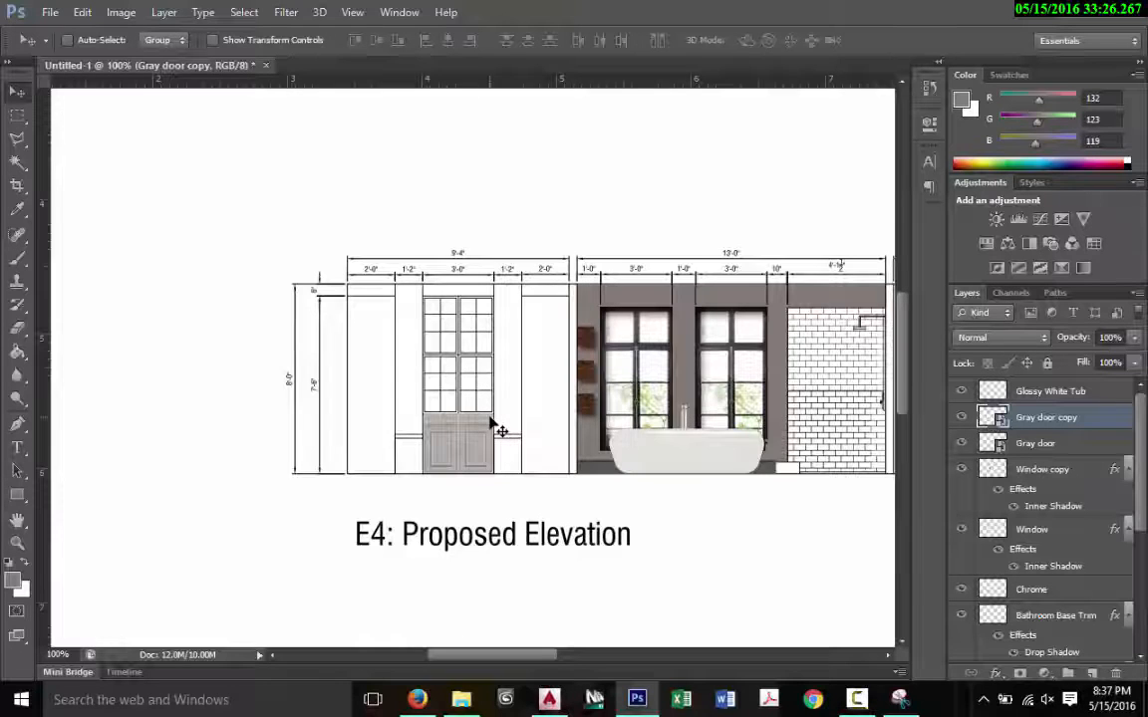
scroll(491, 427, up, 2)
scroll(491, 430, down, 1)
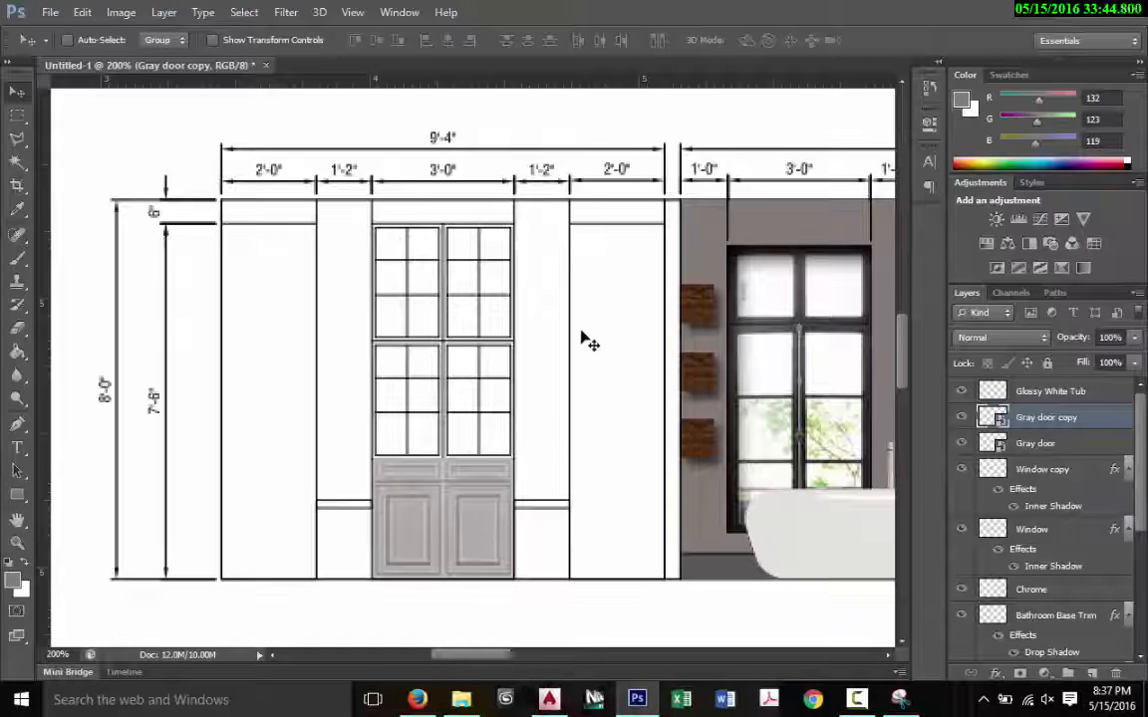
Step: Switch to the Waypoint page in Firefox and capture a plain gray area of the 760 door's centre panel with Snipping Tool
key(alt+Tab)
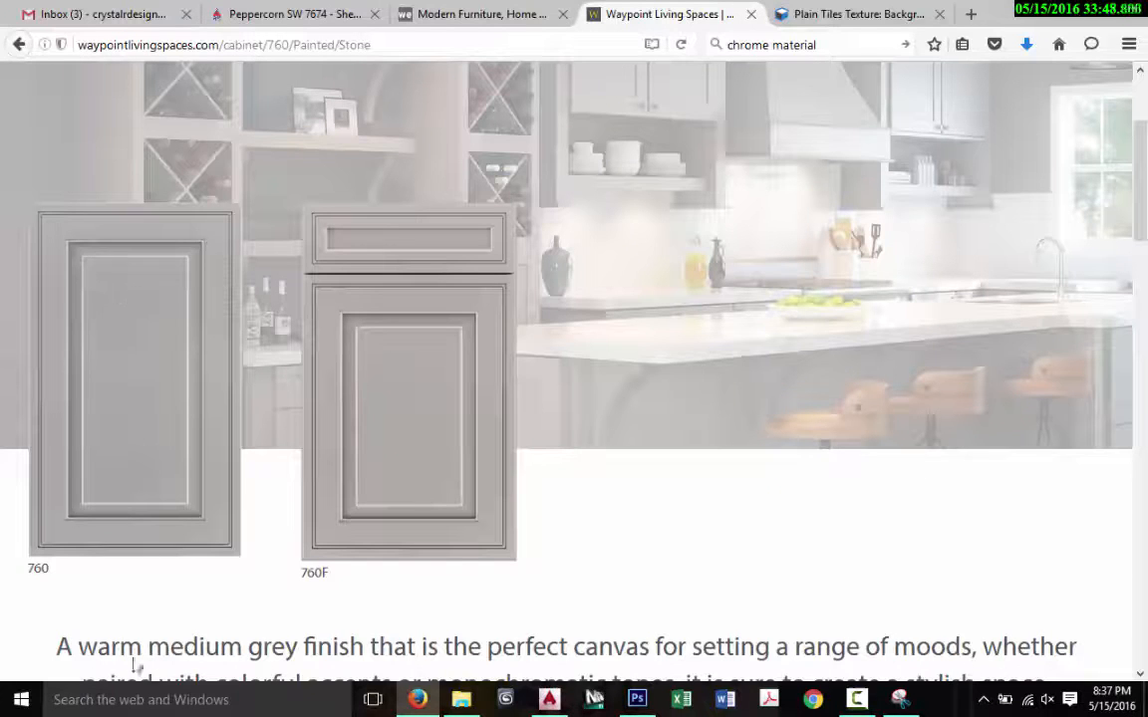
click(143, 709)
text(snip)
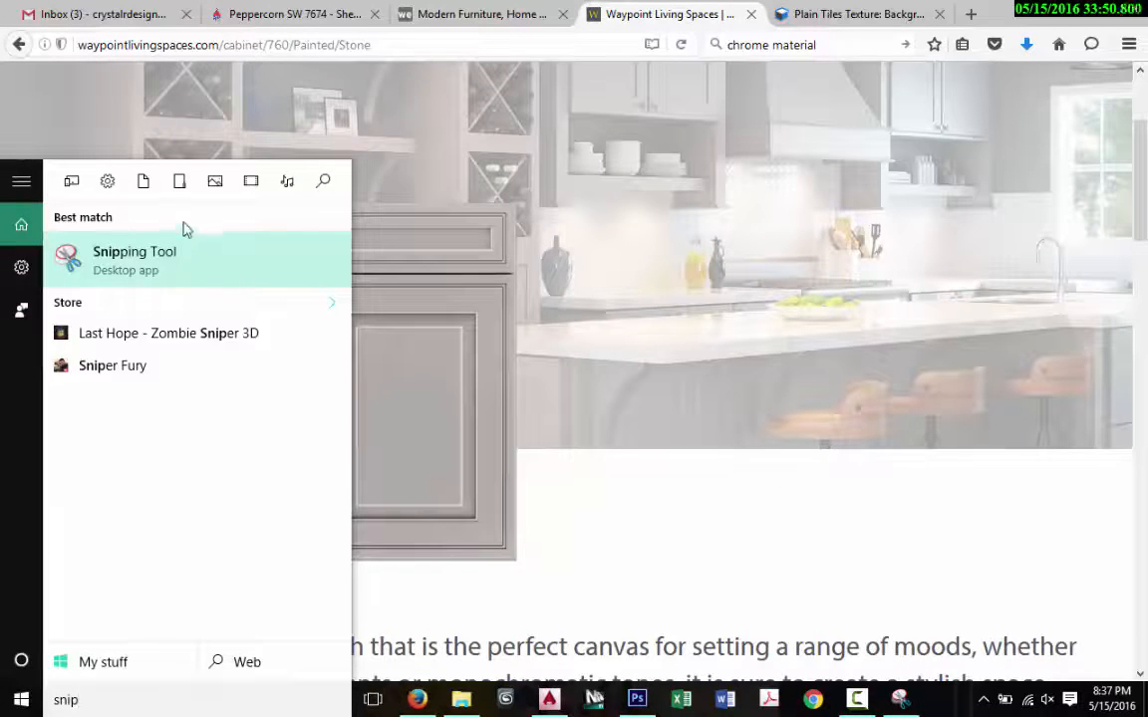
click(183, 257)
click(256, 102)
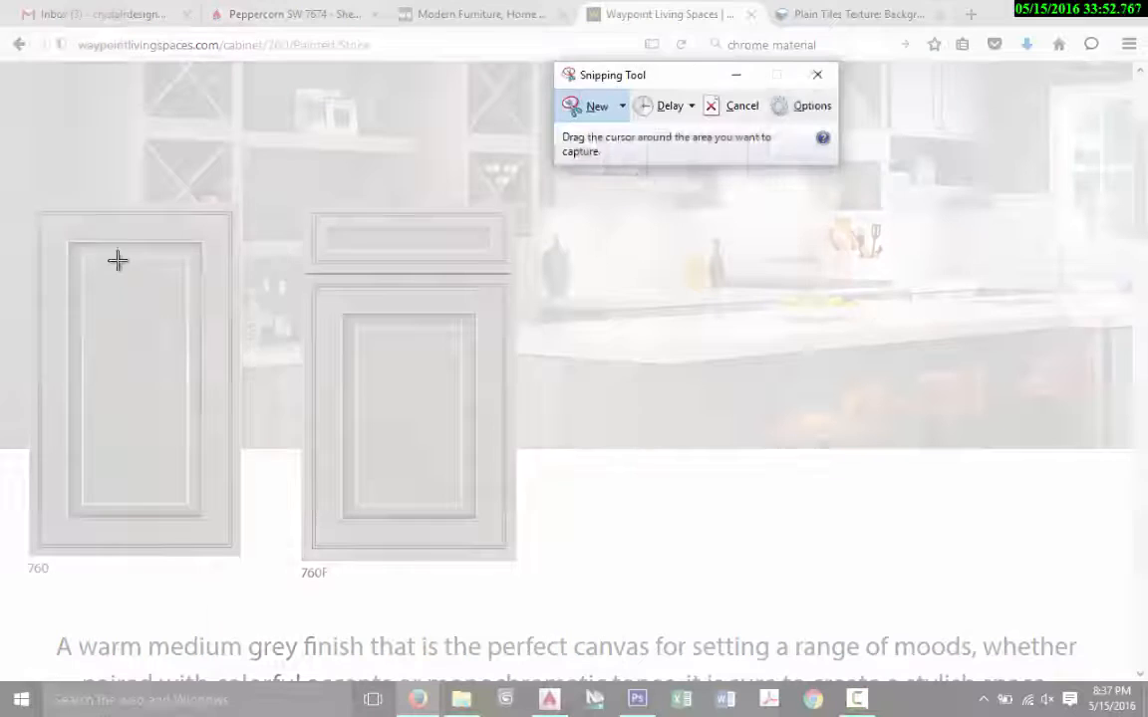
drag(96, 280, 177, 489)
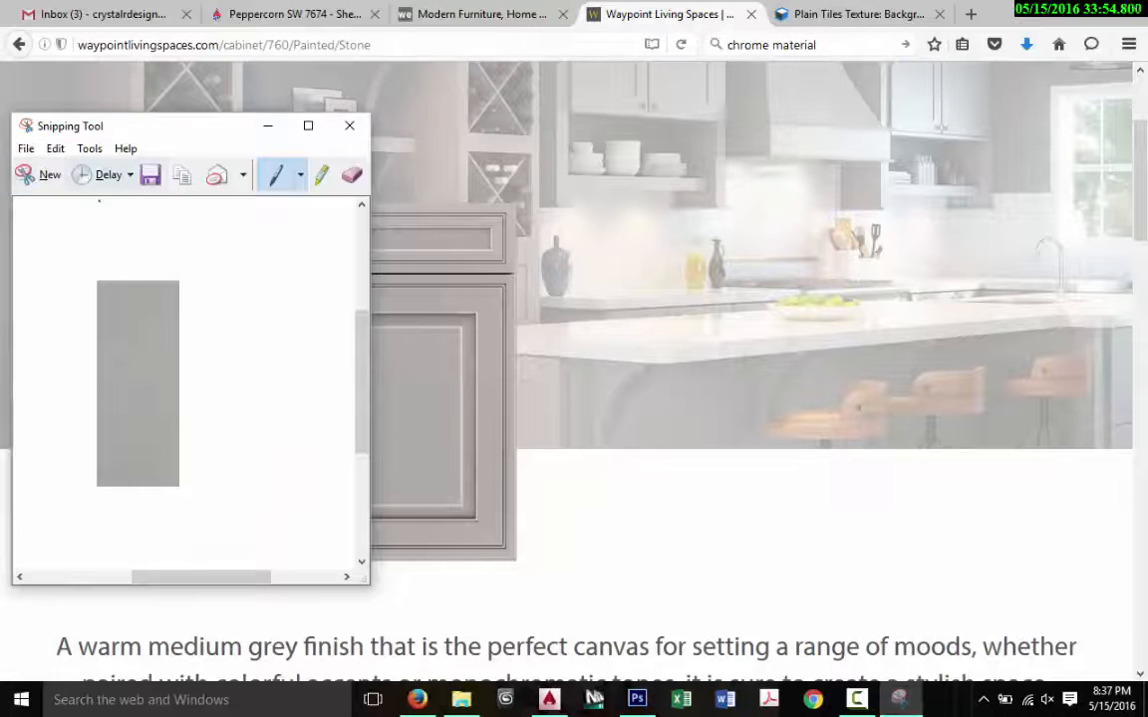
Step: Save the plain gray capture to the Desktop as a PNG named Gray and close Snipping Tool
click(26, 148)
click(60, 194)
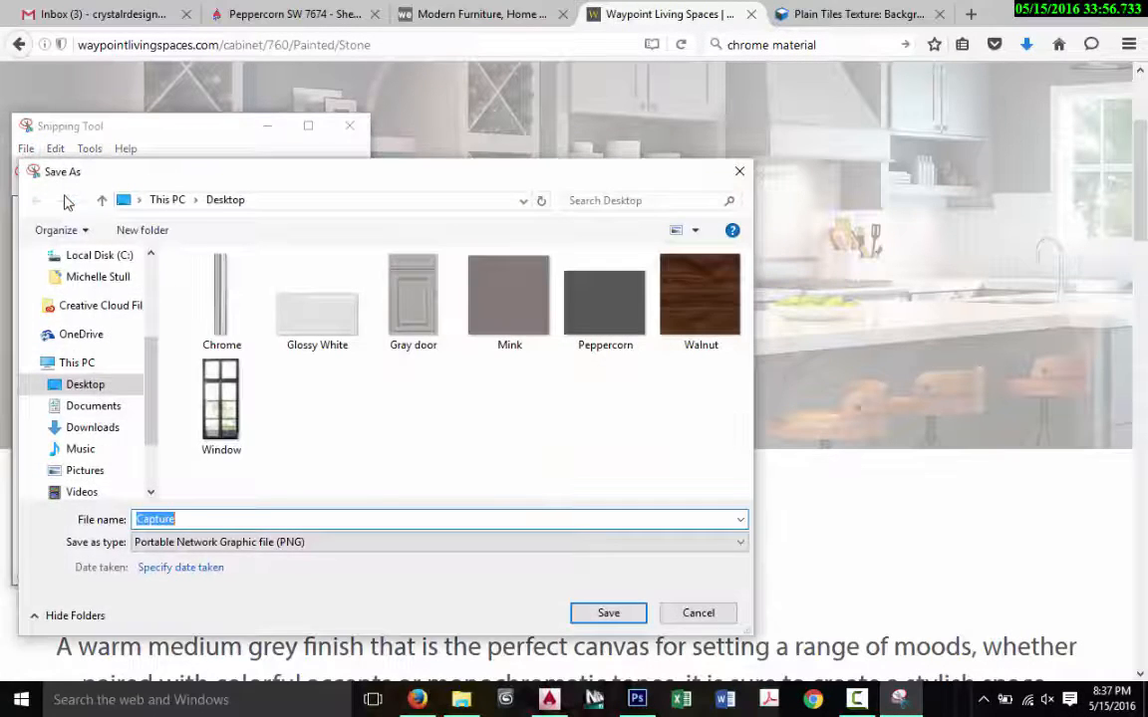
text(Grey)
key(Return)
click(346, 125)
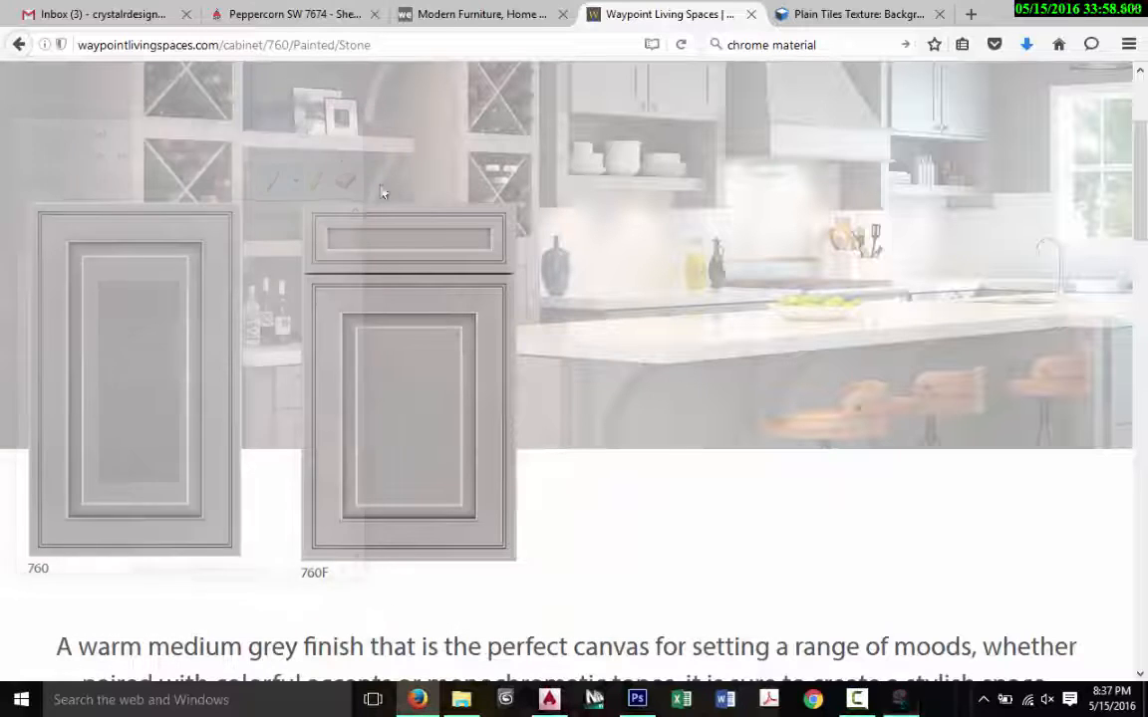
Step: Switch back to Photoshop, place the Gray image and shrink it to about 28% over the 3'-0" cabinet
key(alt+Tab)
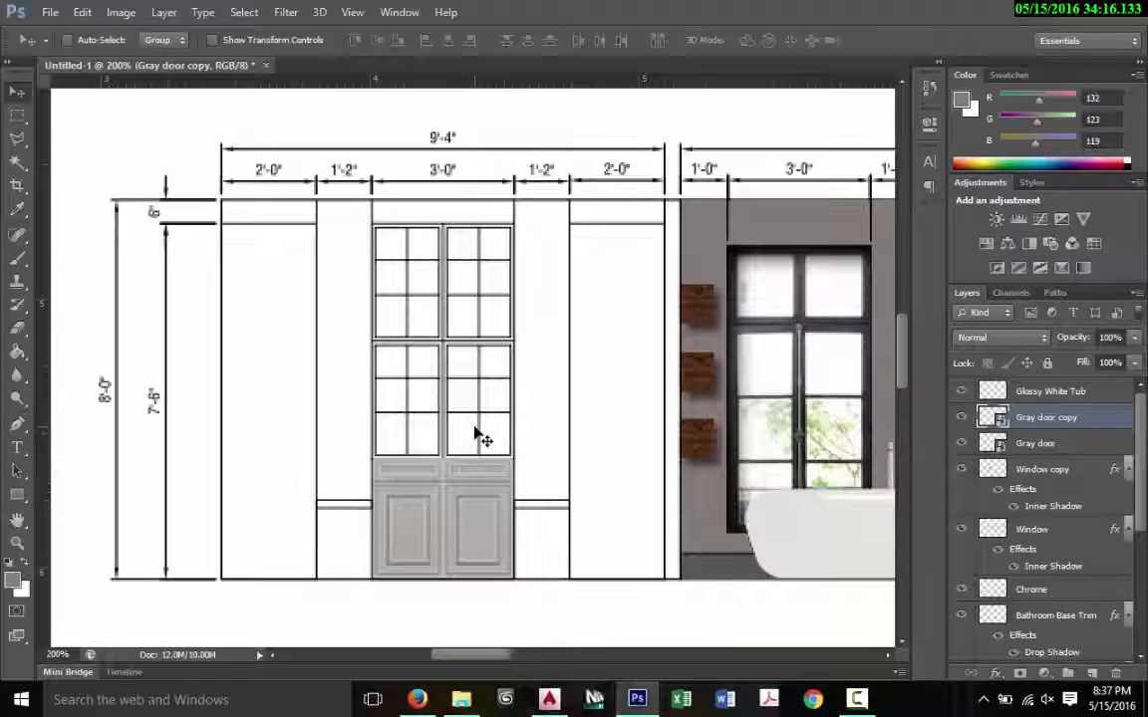
click(50, 12)
click(76, 376)
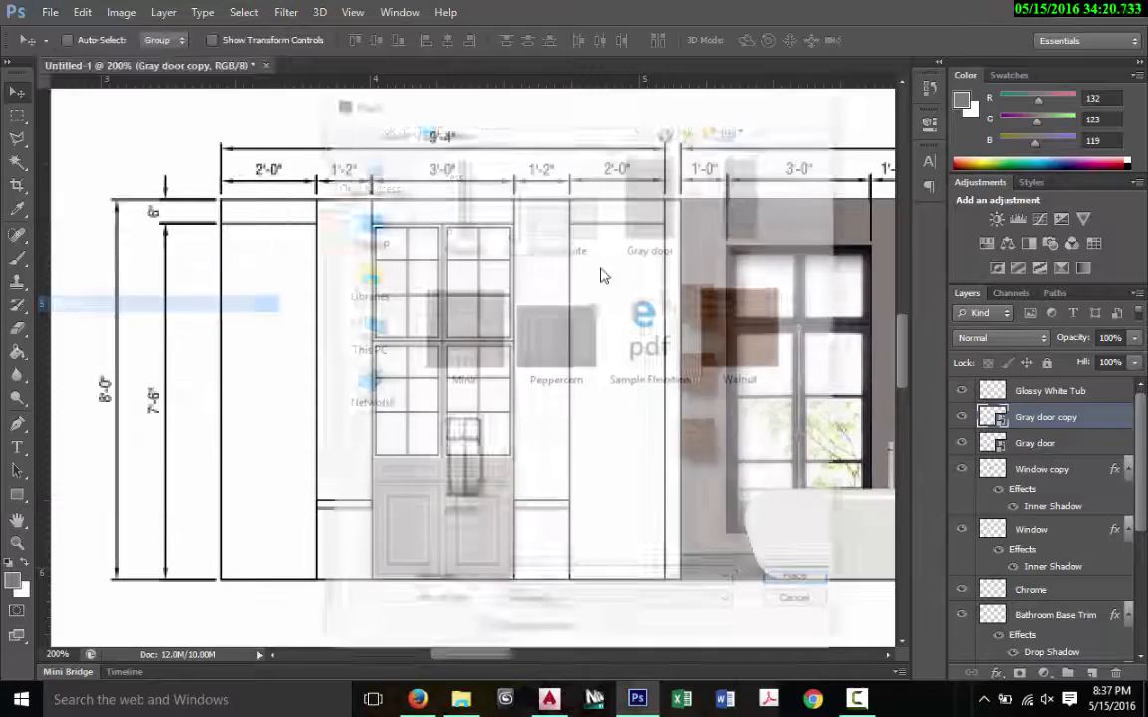
double_click(757, 215)
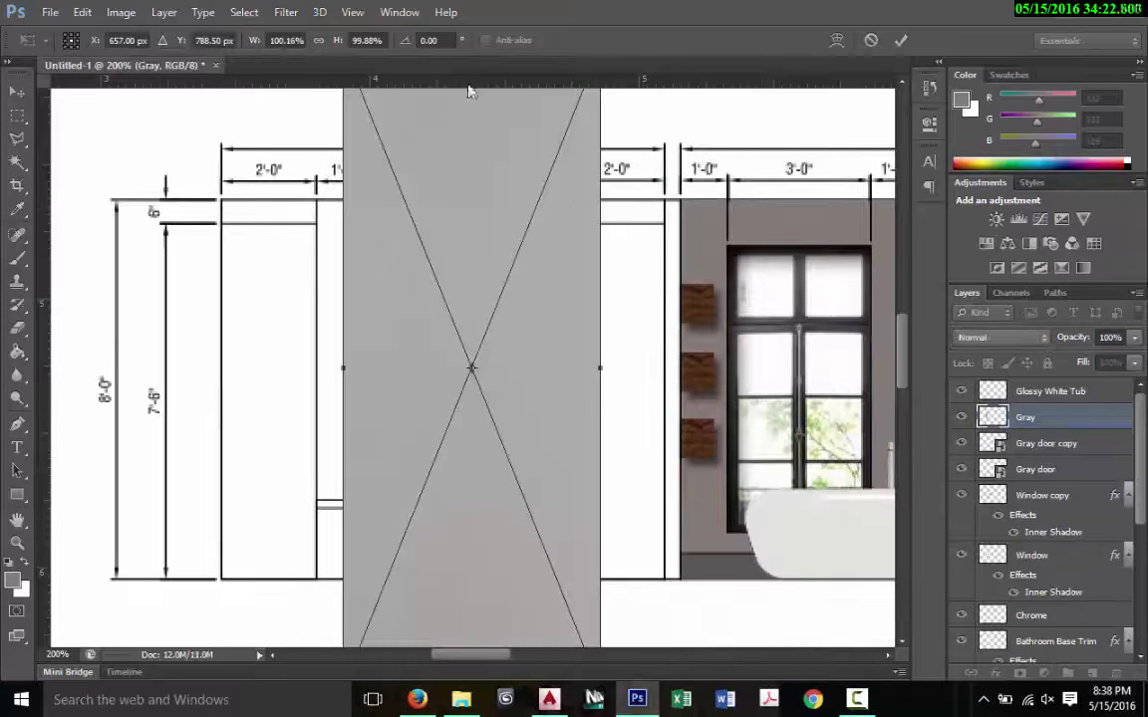
mouse_move(468, 82)
mouse_down()
mouse_move(461, 206)
mouse_move(470, 88)
mouse_up()
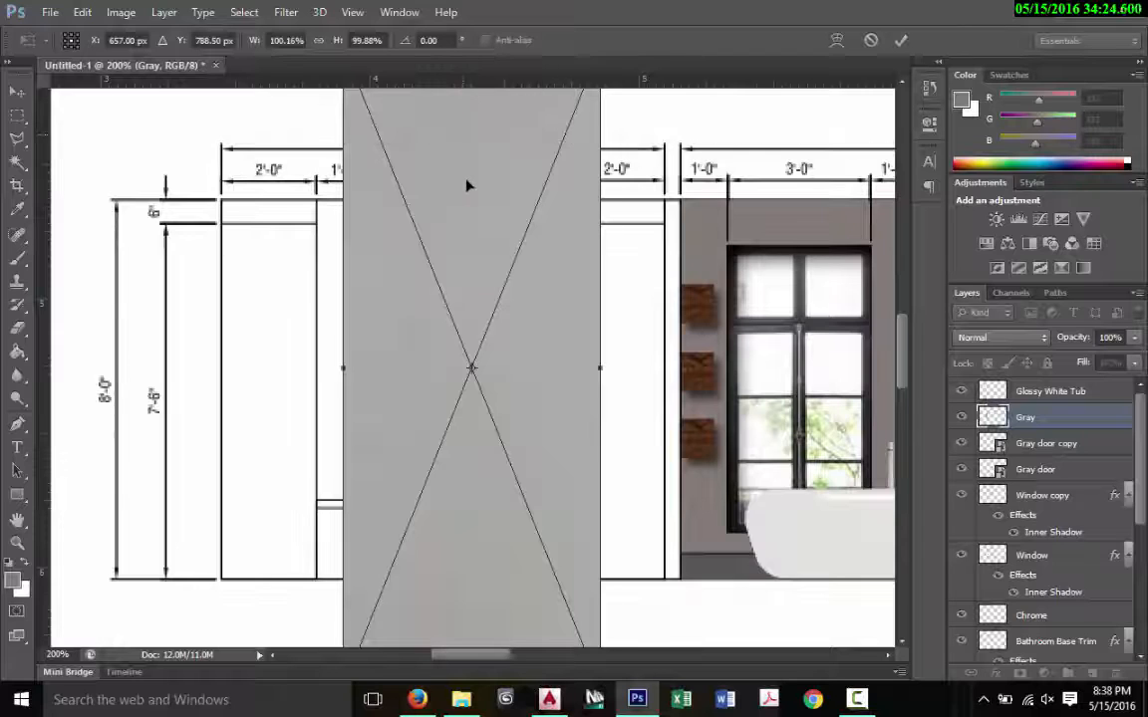
drag(468, 185, 475, 233)
drag(343, 133, 464, 419)
drag(535, 451, 420, 188)
drag(353, 163, 424, 309)
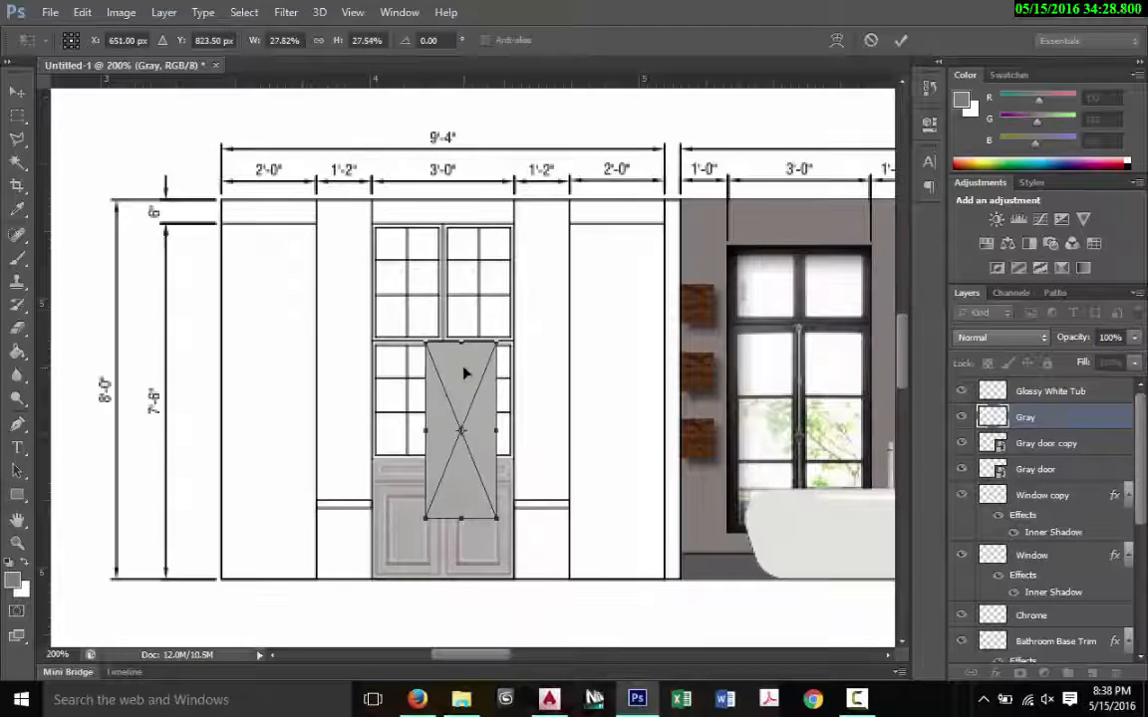
Step: Move the gray swatch to the upper cabinet and stretch it over all the glass doors, about 54% wide and 36% high, committing the placement
drag(463, 367, 409, 244)
key(Down)
key(Down)
key(Down)
key(Down)
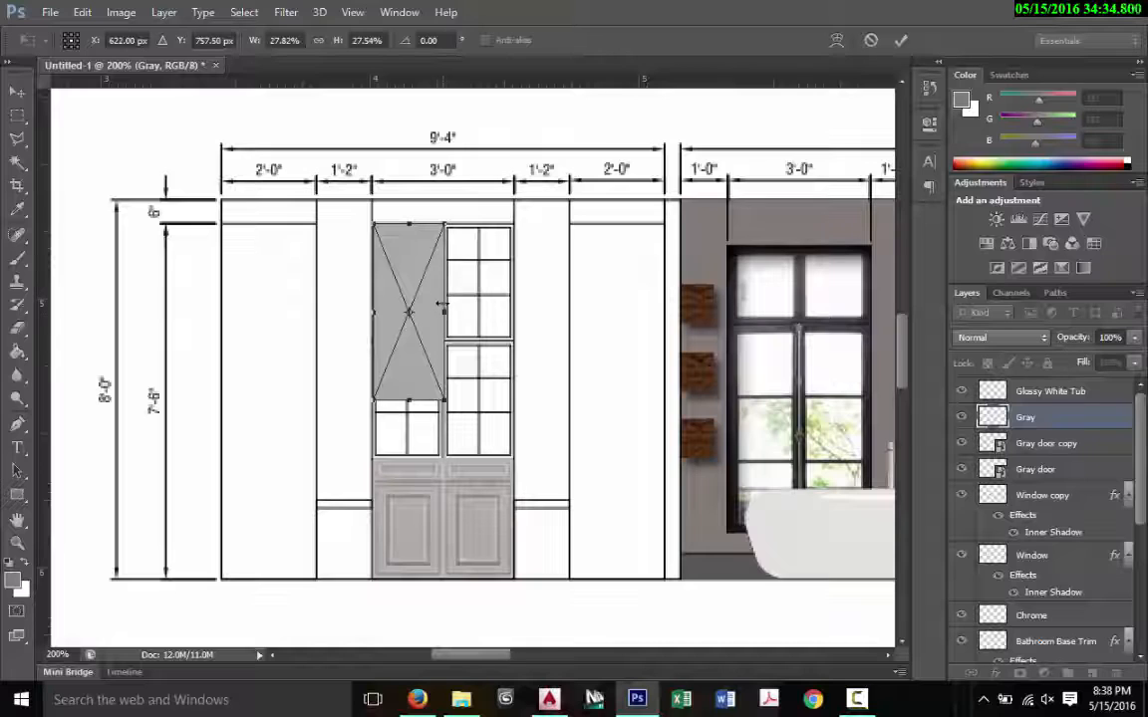
drag(457, 317, 522, 299)
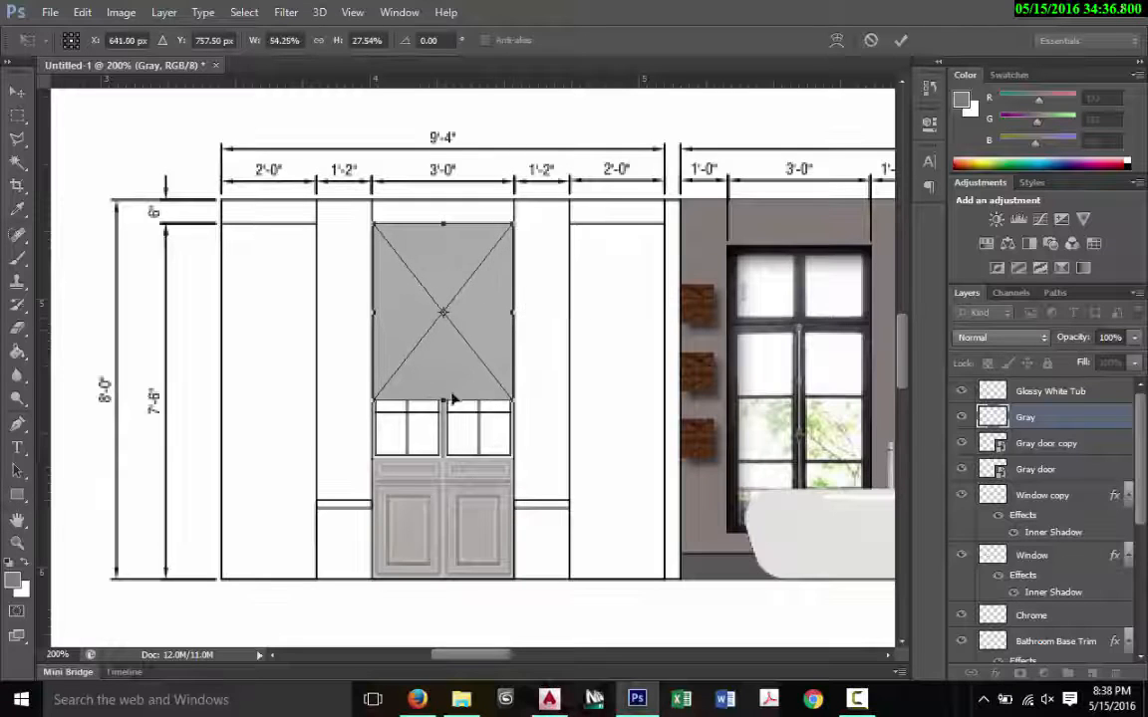
drag(447, 403, 436, 460)
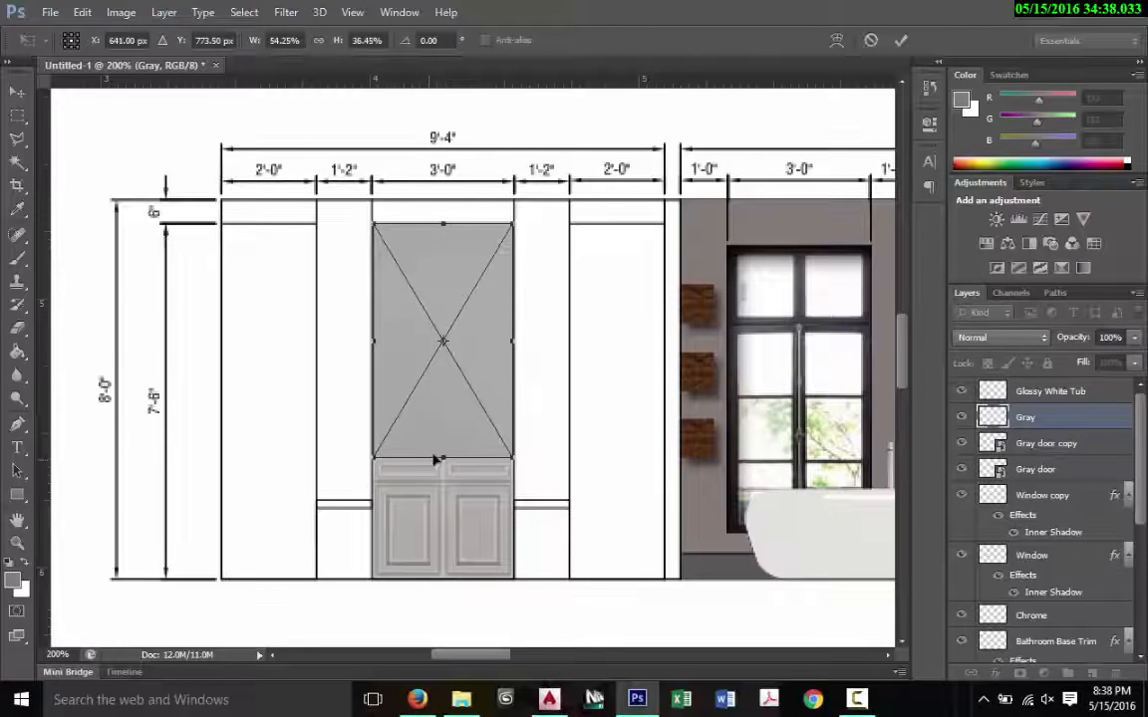
click(901, 42)
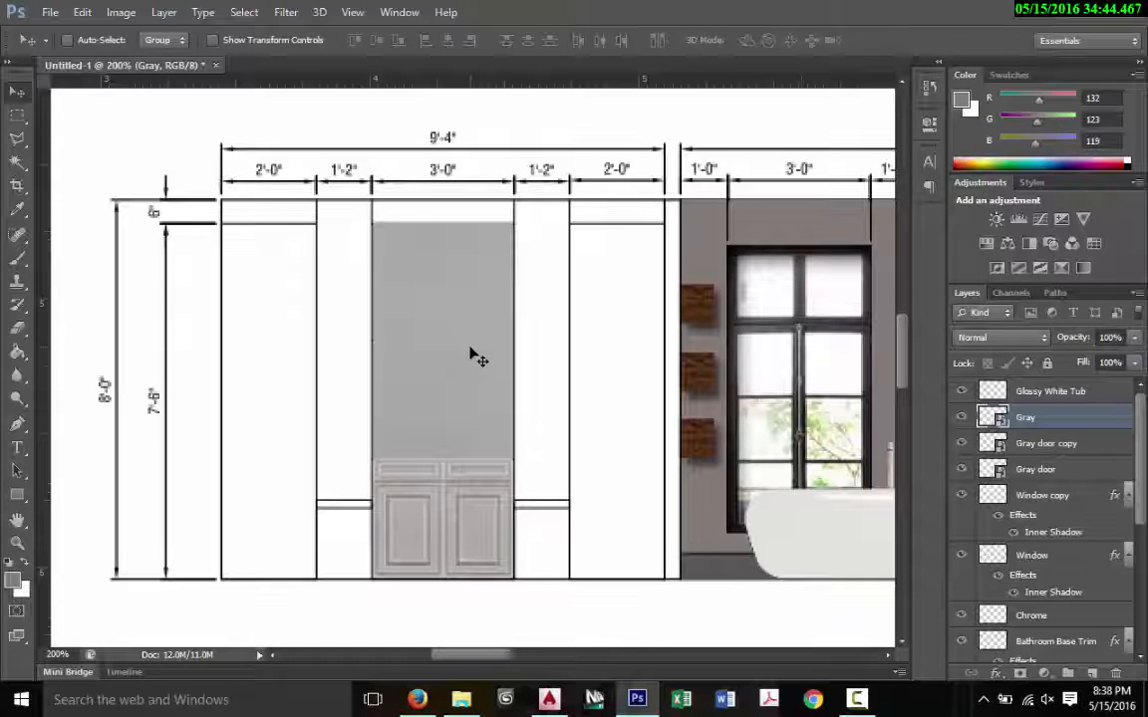
right_click(1025, 420)
key(Escape)
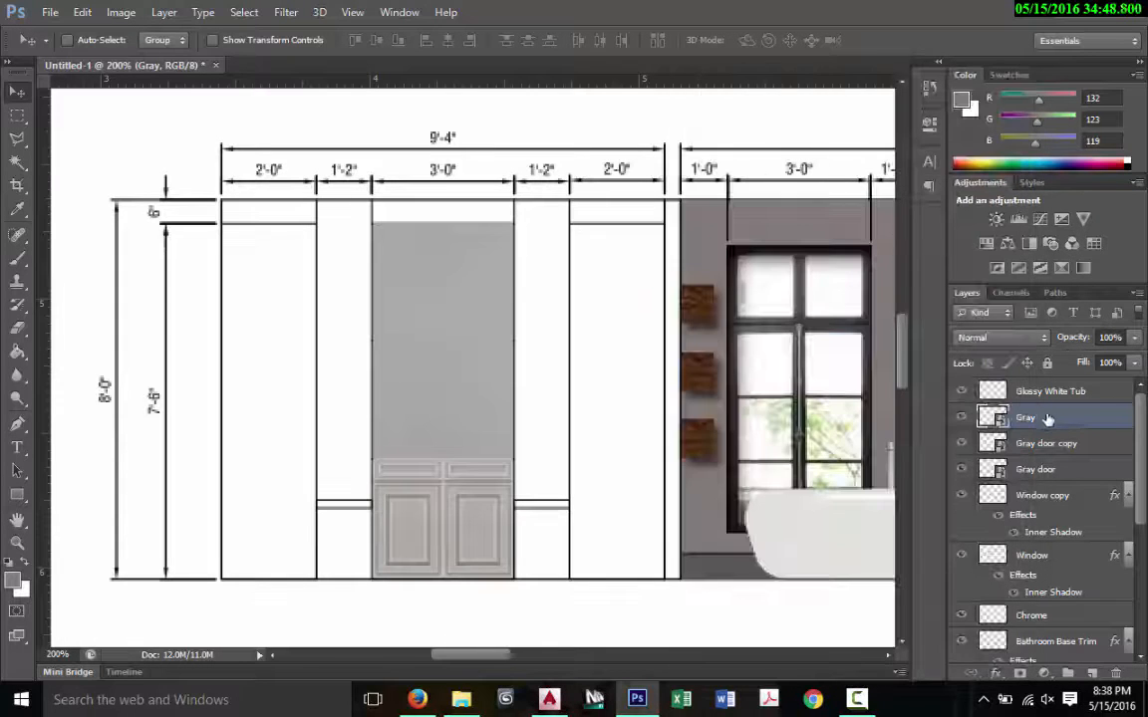
double_click(1043, 419)
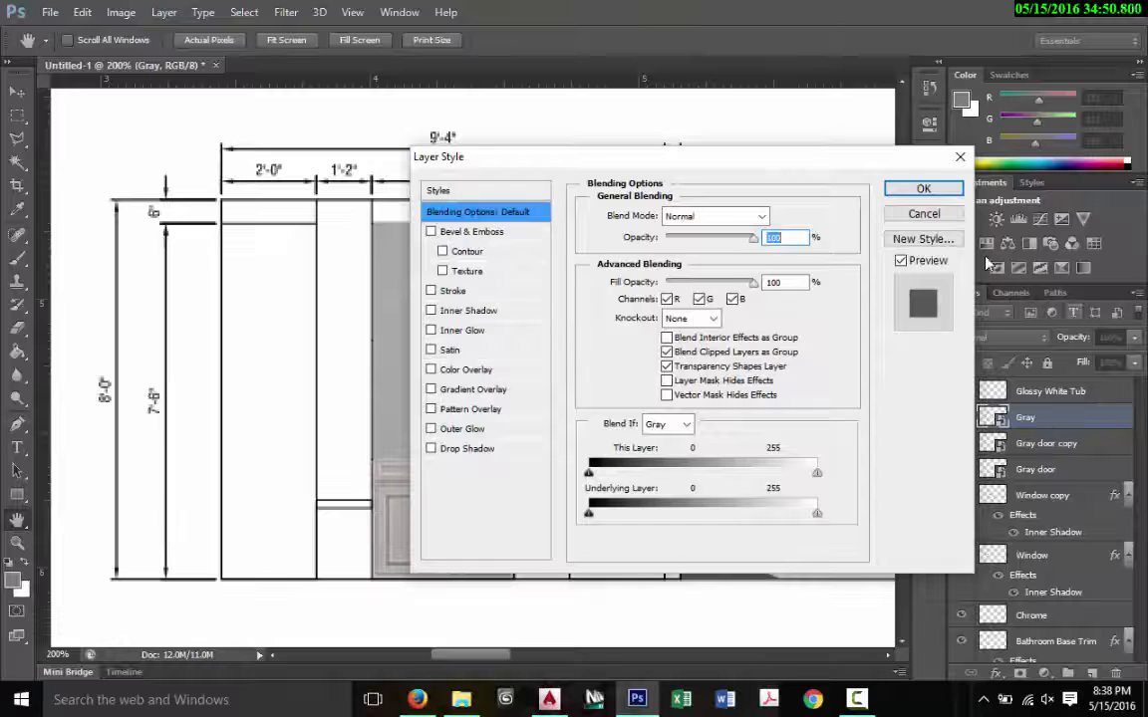
key(Escape)
Step: Rename the Gray layer Solid Gray w doors and rasterize it
double_click(1026, 417)
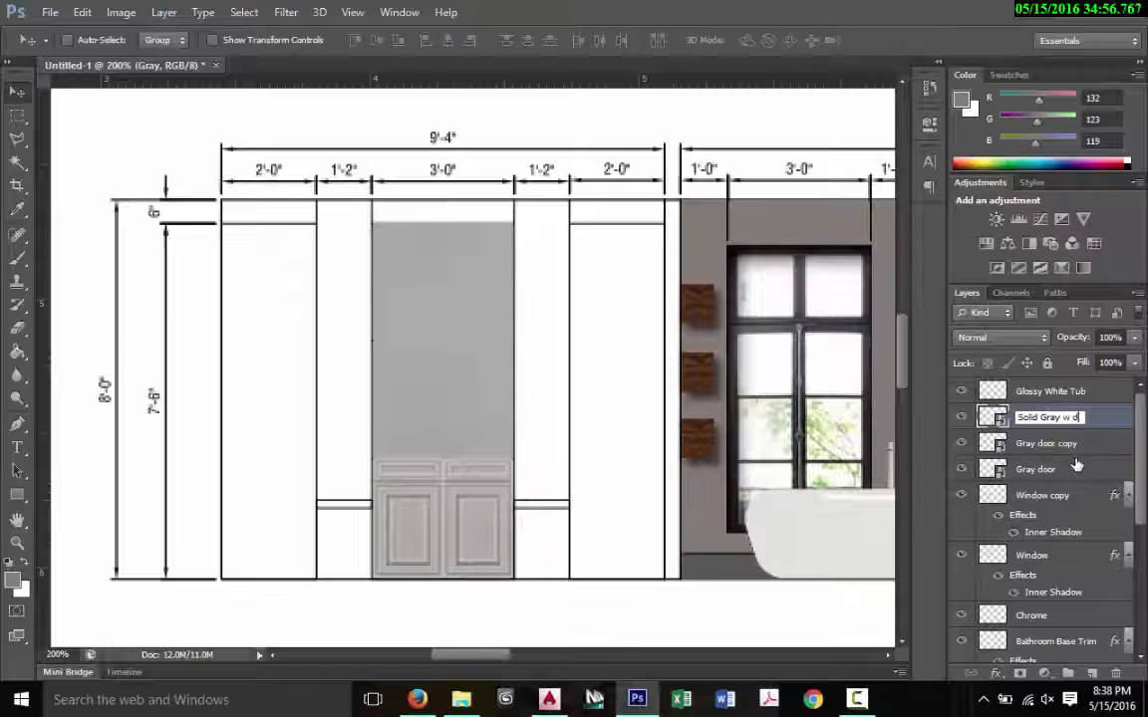
text(oors)
key(Return)
right_click(1063, 420)
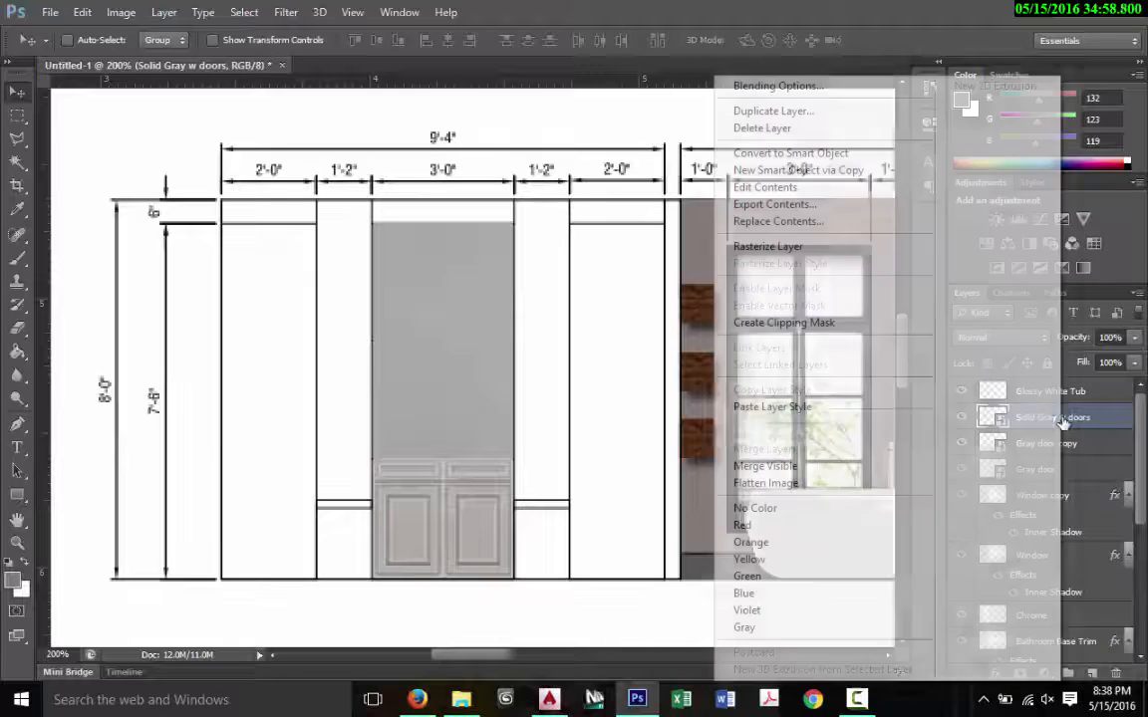
click(762, 246)
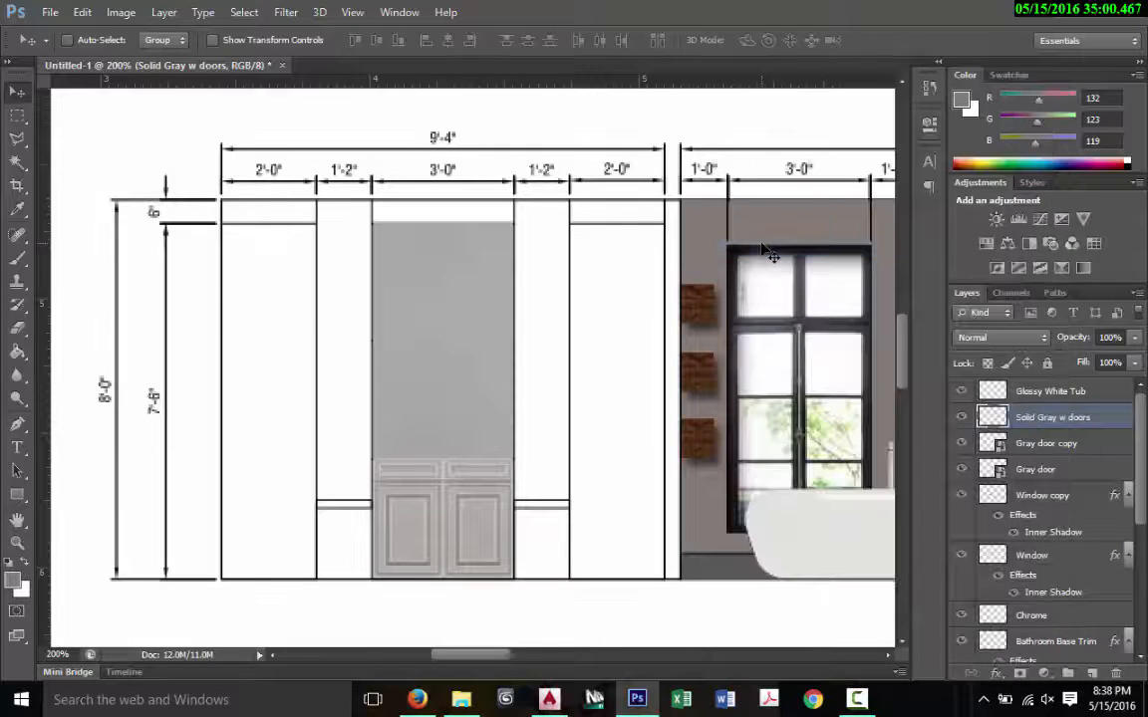
Step: Set the Solid Gray w doors layer's opacity to 50%
click(1127, 339)
text(50)
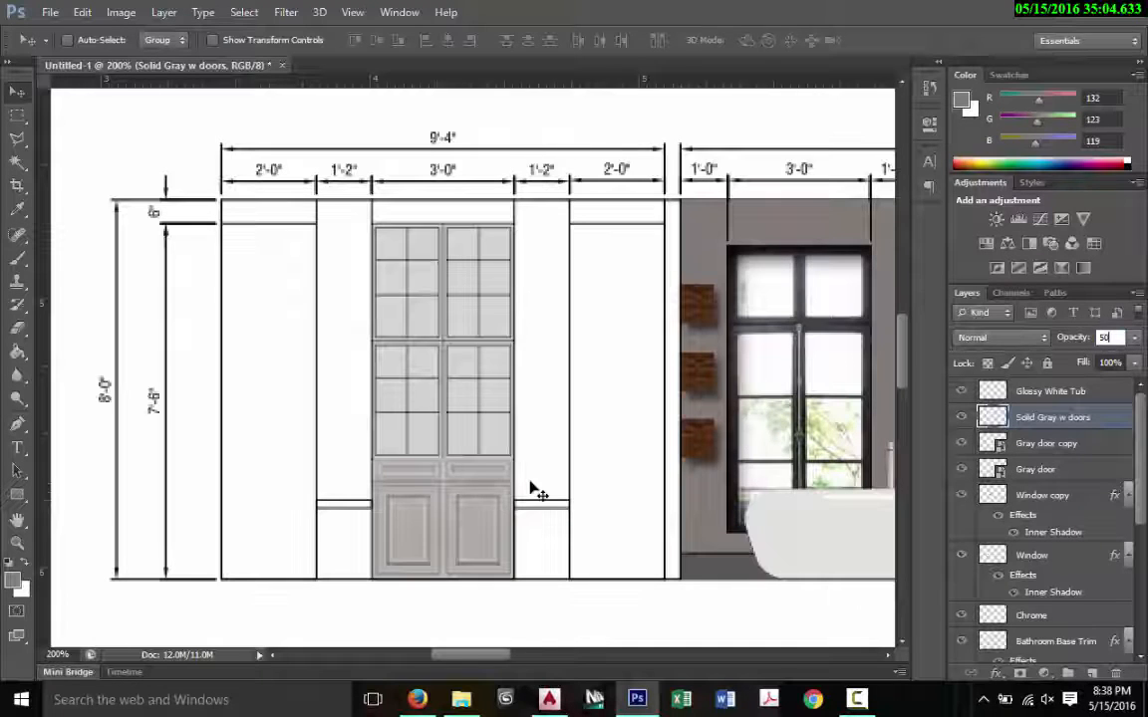
key(Return)
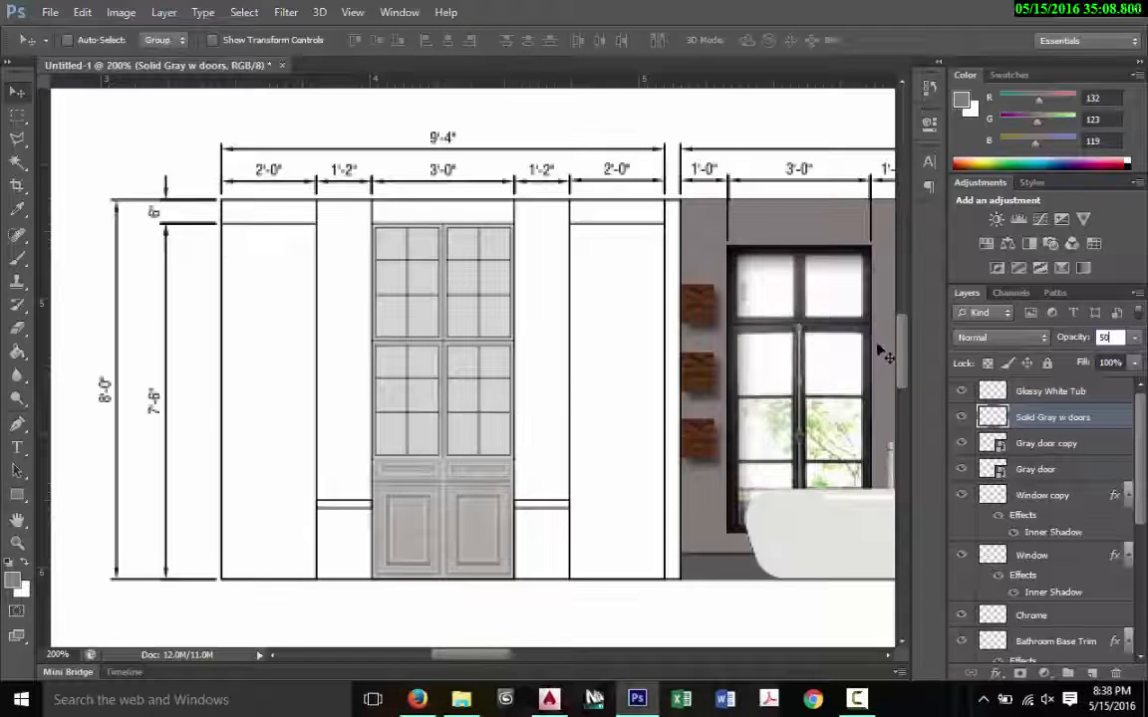
Step: Make the Sample Elevation layer active and switch to the Magic Wand tool
scroll(1096, 558, down, 3)
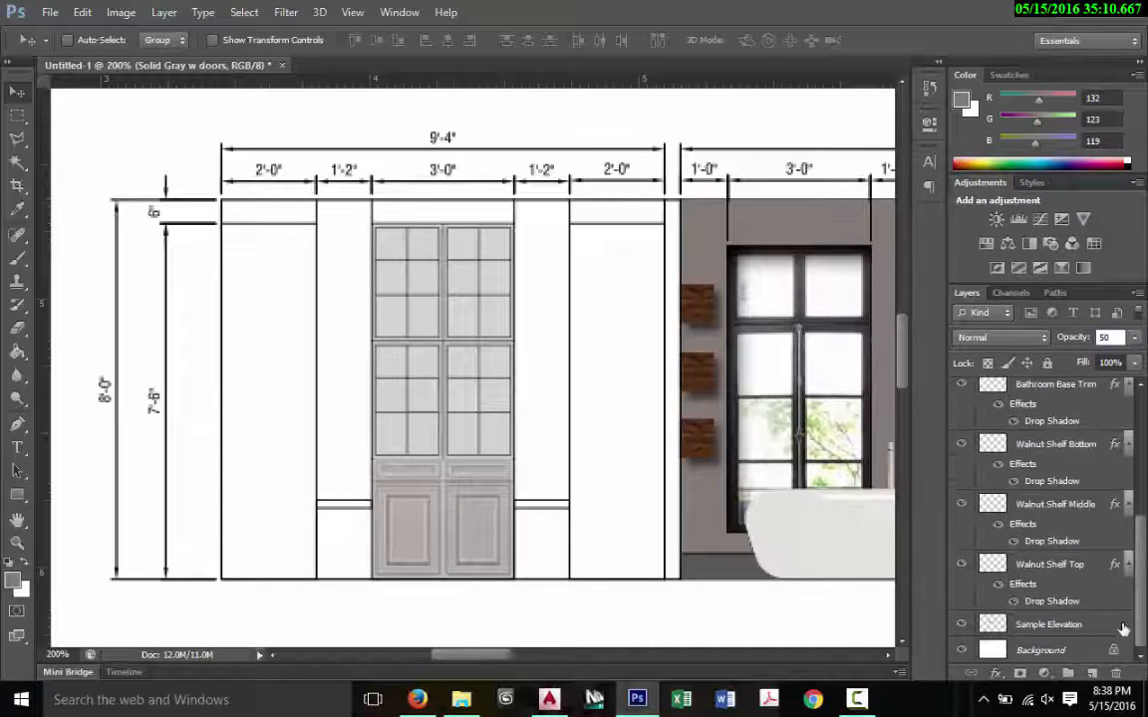
click(986, 626)
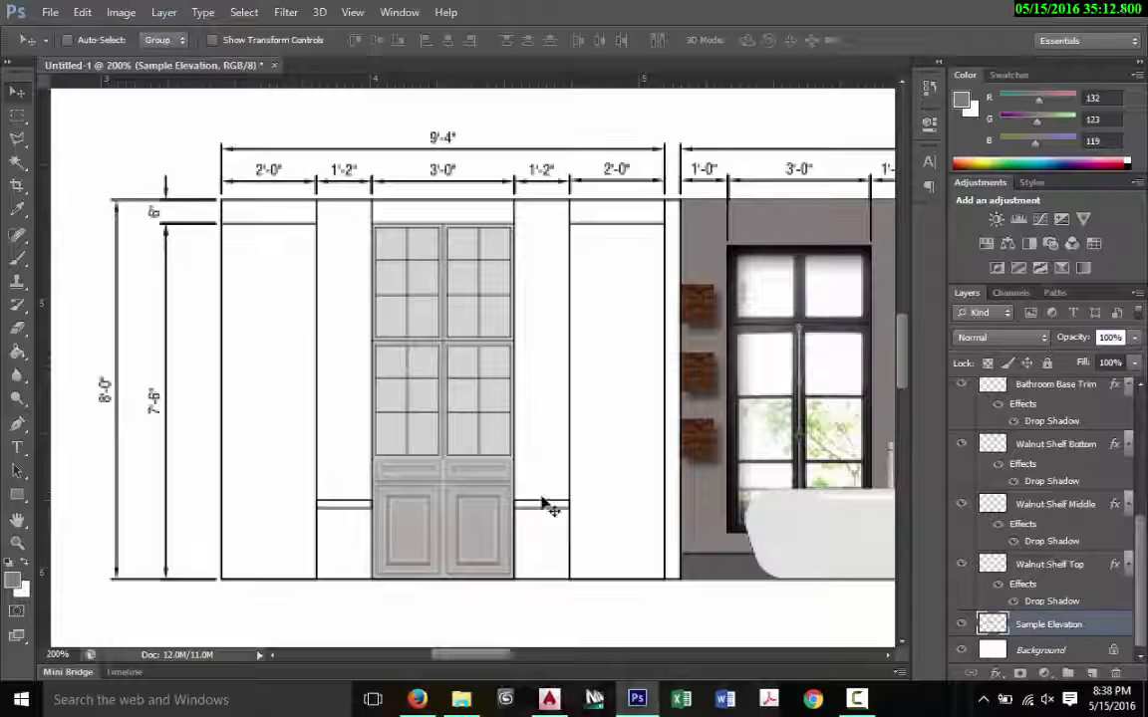
click(17, 163)
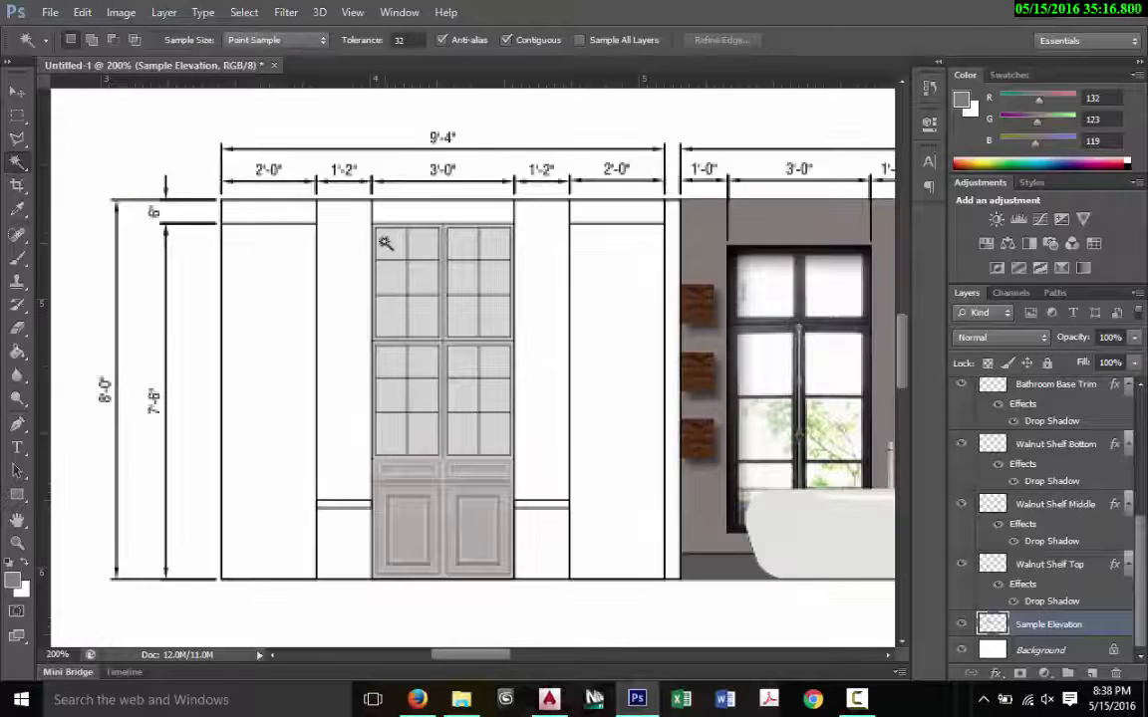
Step: Try to select the glass panes of the upper pair of doors in the 3'-0" cabinet with the Magic Wand
click(403, 274)
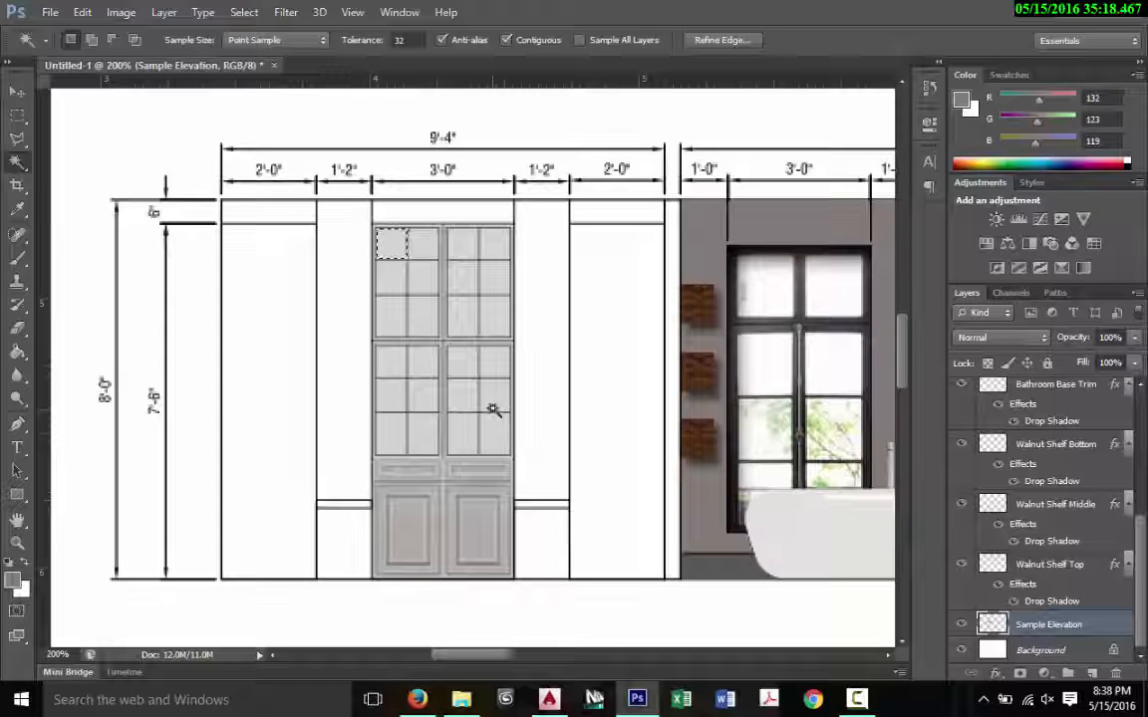
key(shift)
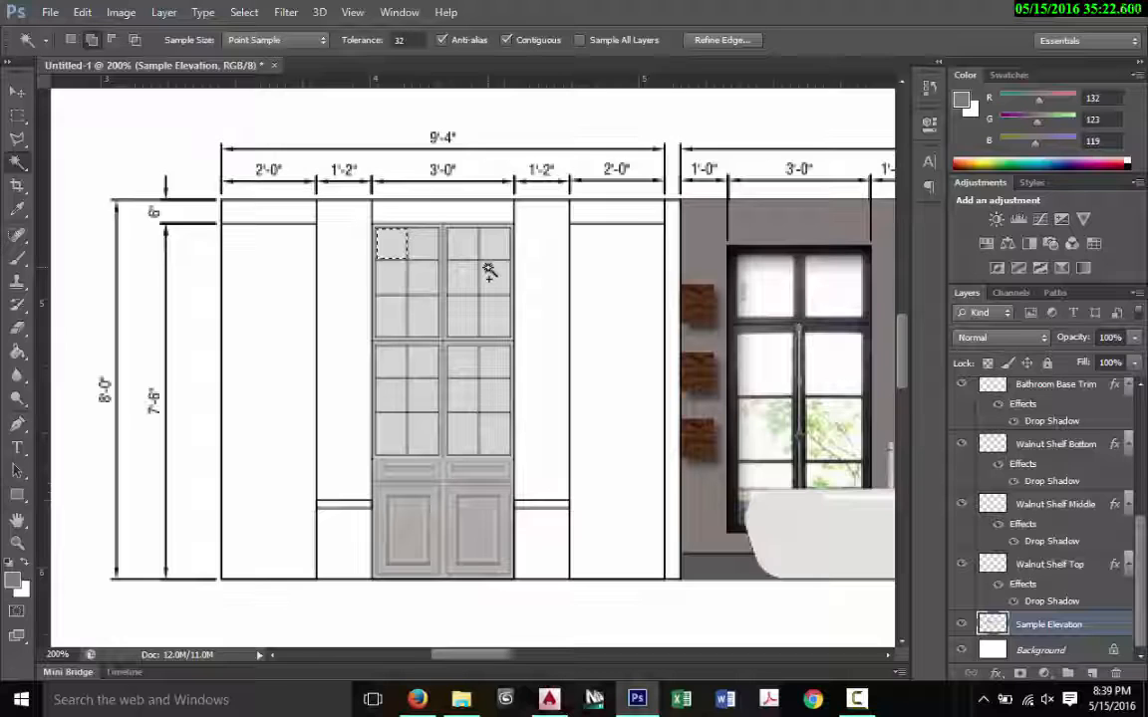
shift+click(423, 245)
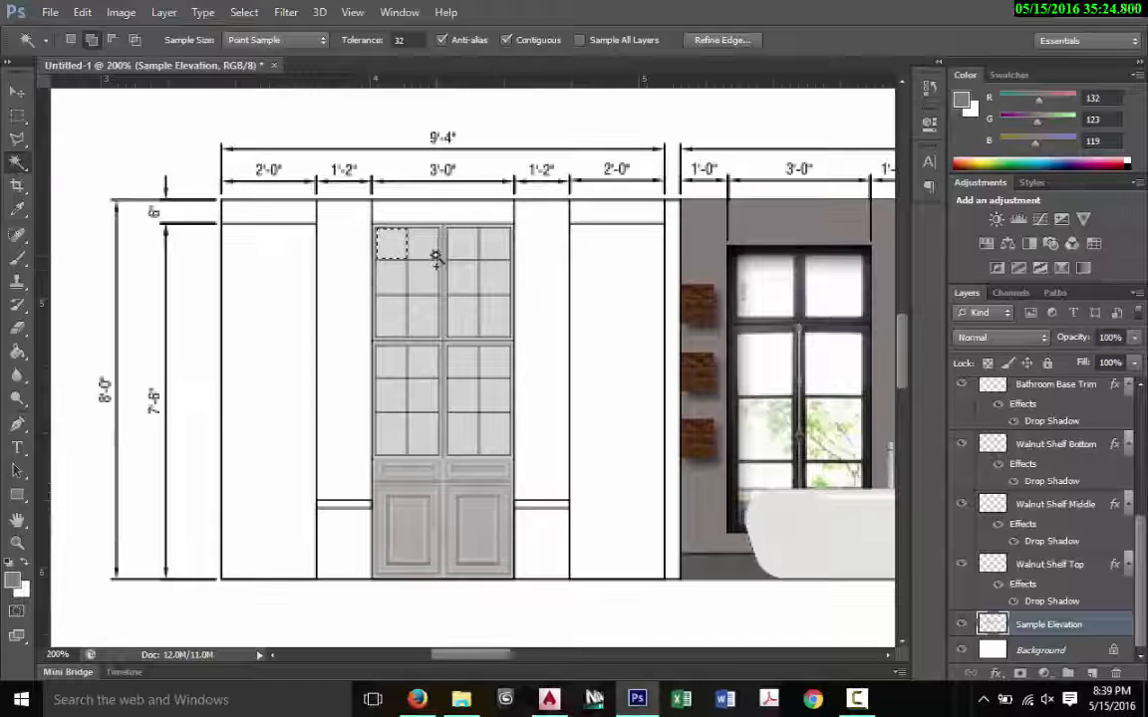
shift+click(400, 285)
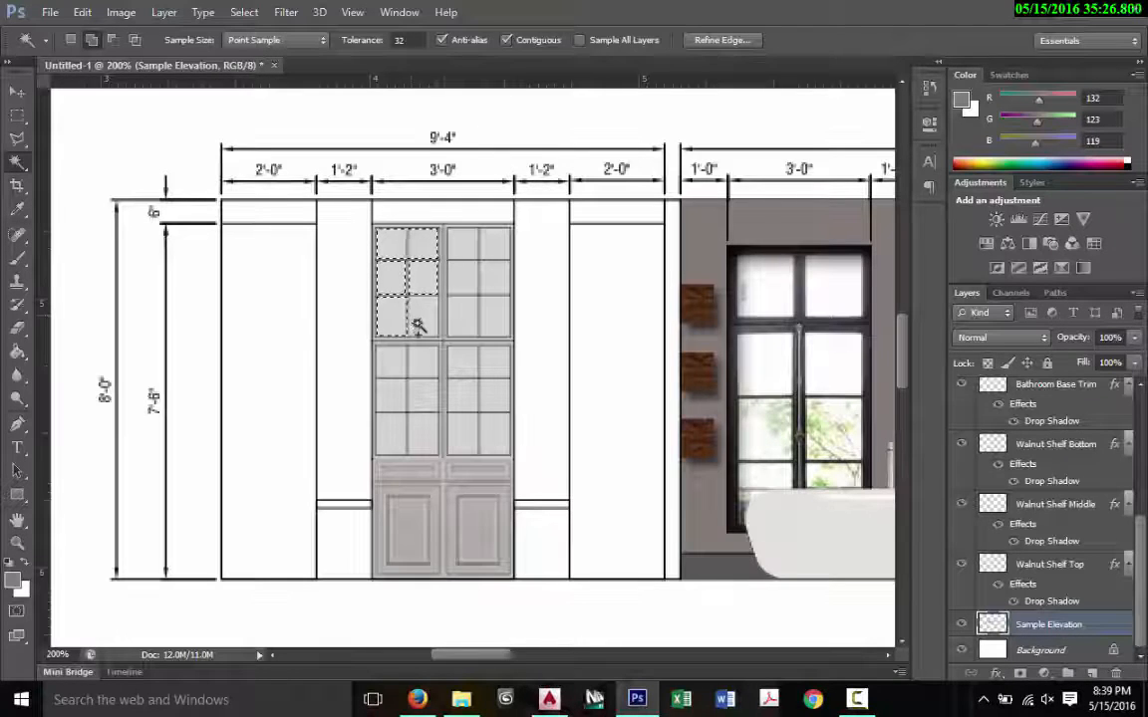
shift+click(417, 325)
shift+click(458, 320)
shift+click(493, 317)
shift+click(498, 283)
shift+click(470, 281)
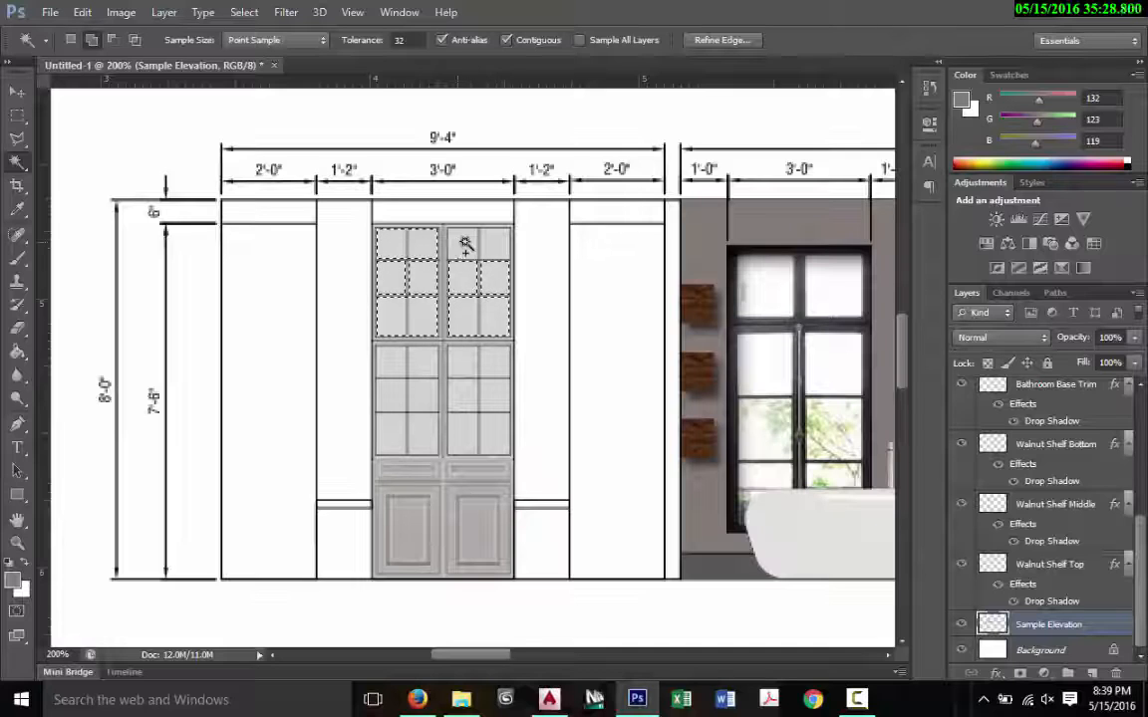
shift+click(465, 244)
Step: Add the glass panes of the lower pair of glass doors to the selection, then deselect everything
shift+click(392, 361)
shift+click(421, 361)
shift+click(422, 394)
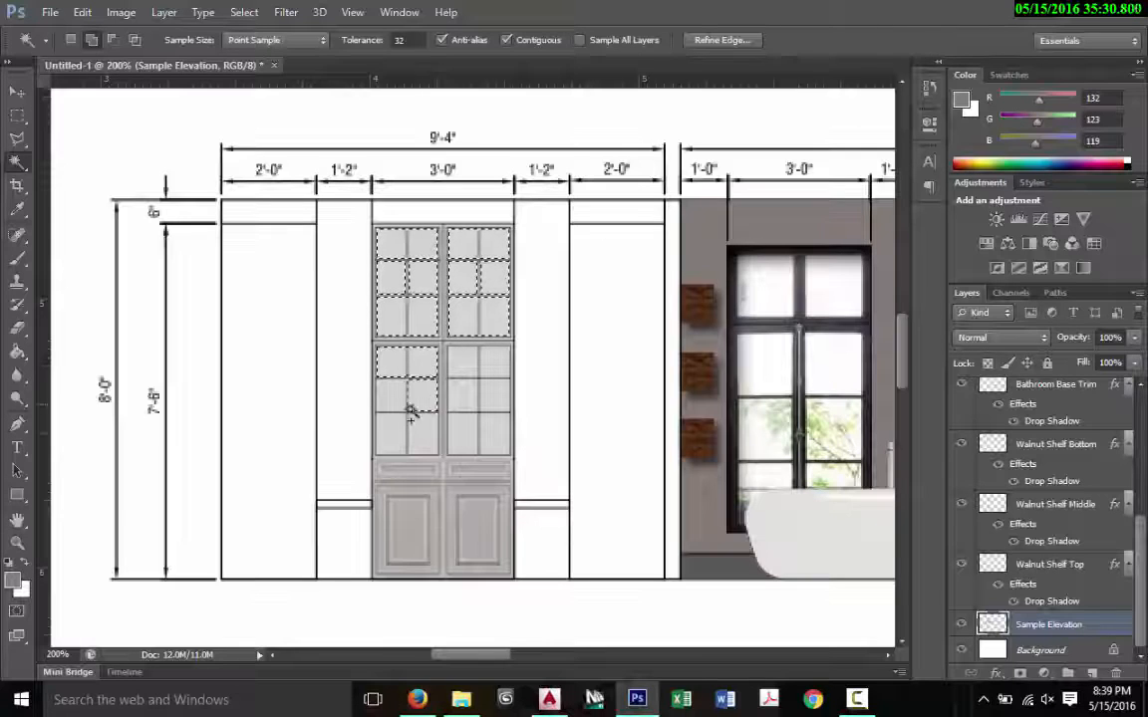
shift+click(391, 432)
shift+click(419, 433)
shift+click(462, 426)
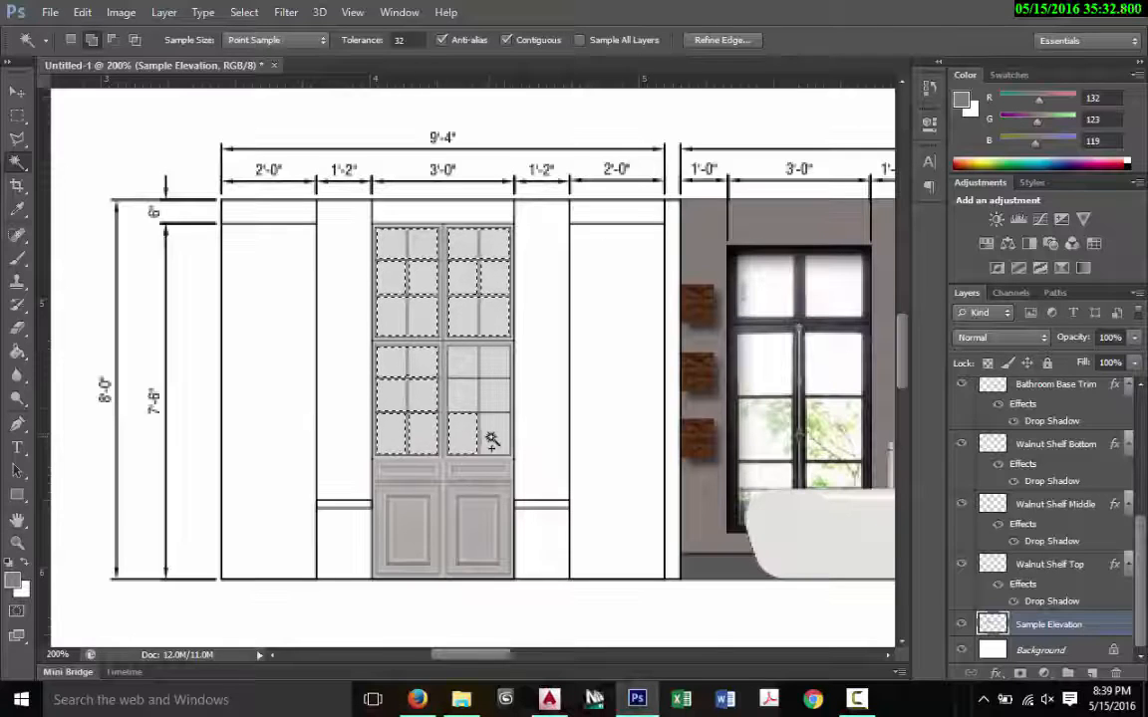
shift+click(493, 435)
shift+click(459, 395)
shift+click(450, 363)
shift+click(488, 362)
shift+click(501, 407)
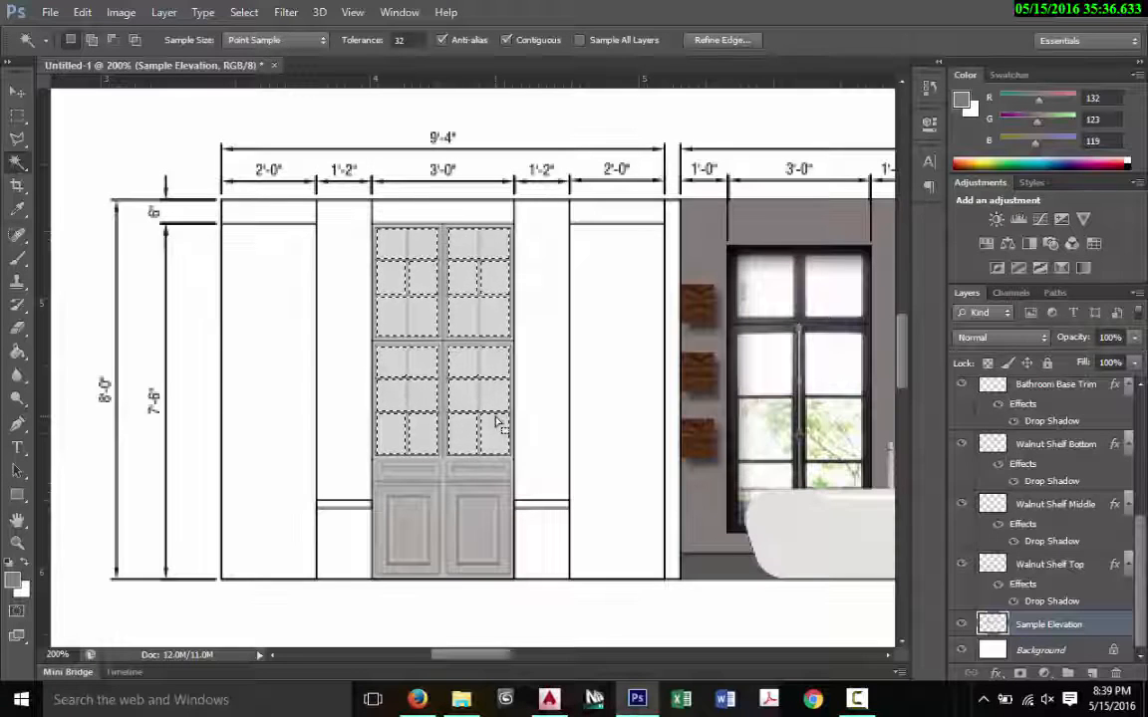
key(ctrl+d)
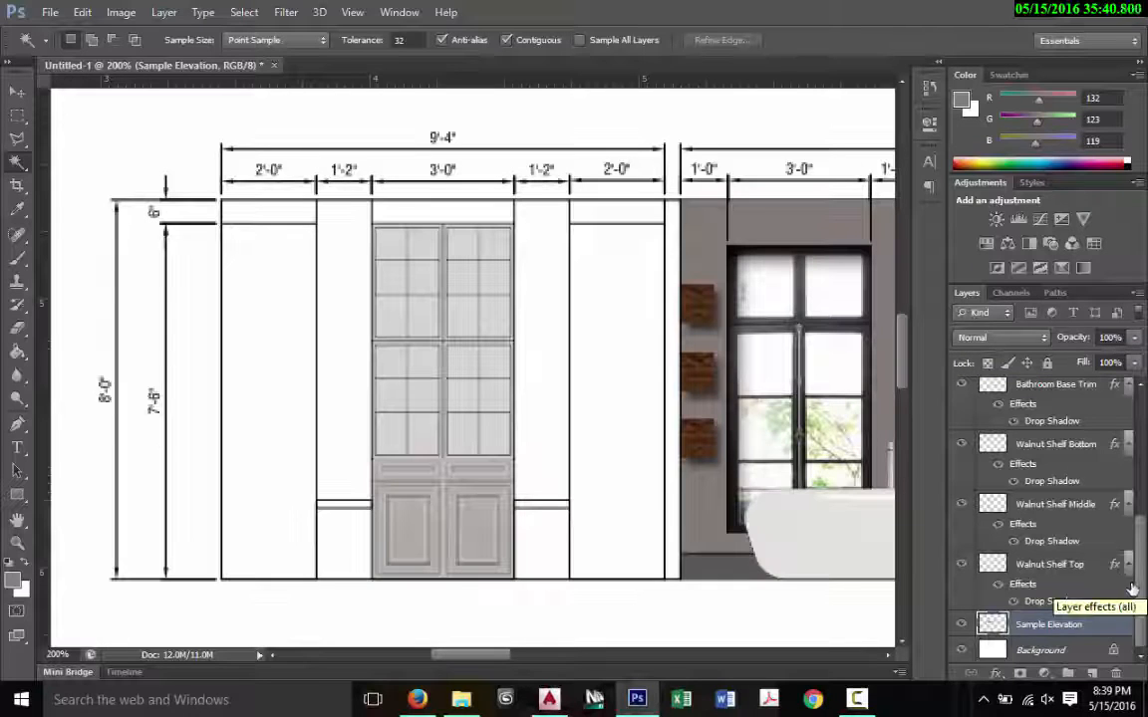
Step: Try setting the Solid Gray w doors layer's opacity to 100%
scroll(1142, 598, up, 10)
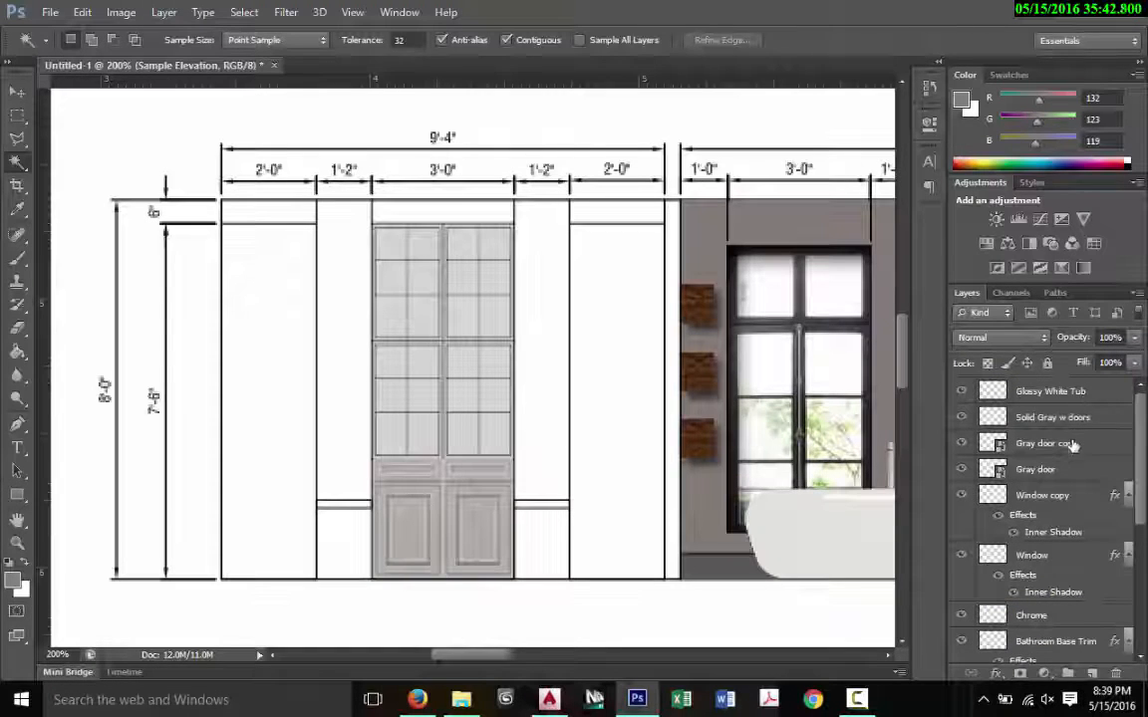
click(1088, 418)
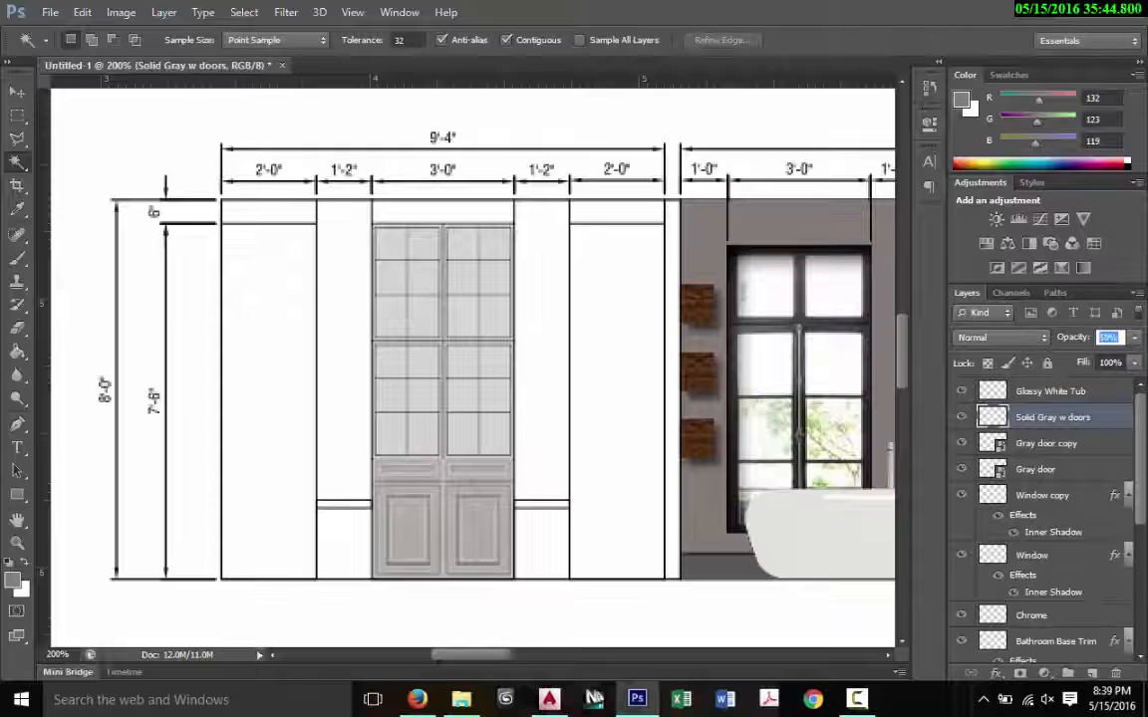
text(100)
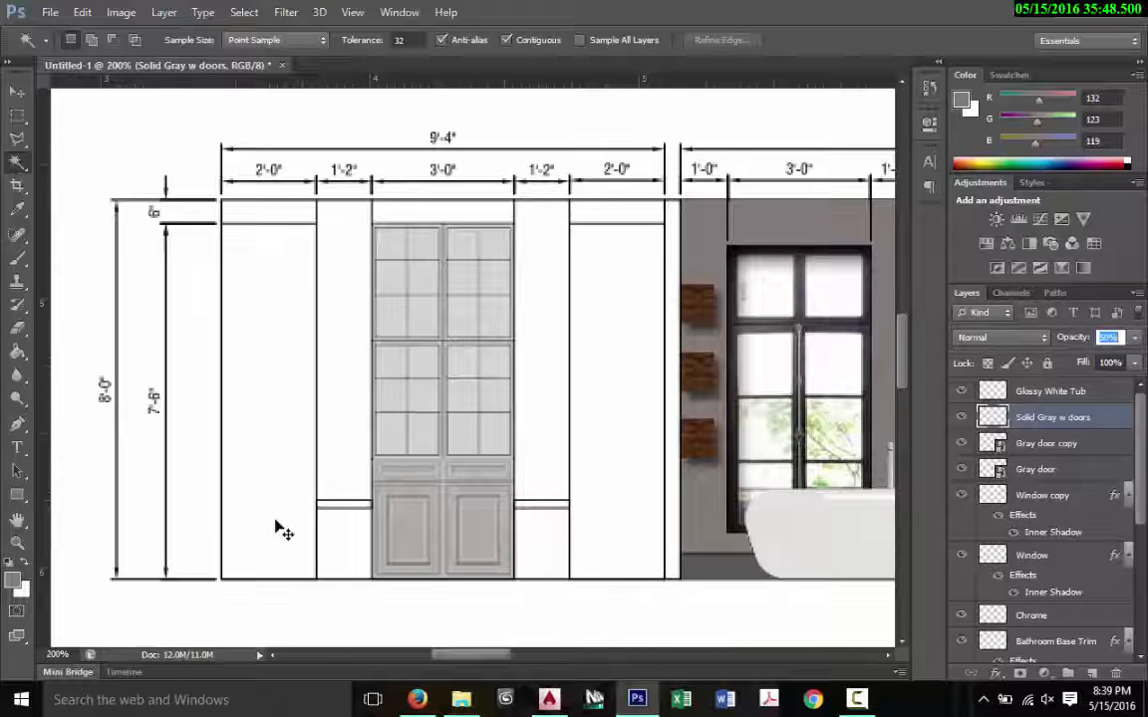
Step: Undo back to the glass pane selection on the Sample Elevation layer and deselect it
key(ctrl+alt+z)
key(ctrl+alt+z)
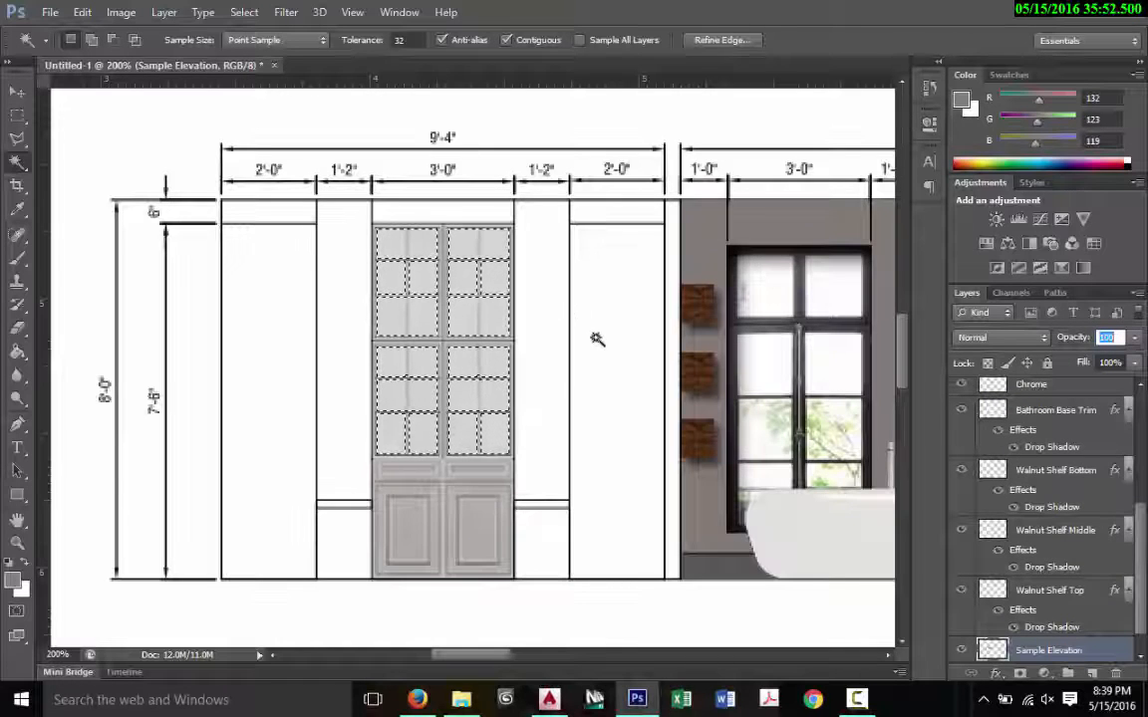
scroll(1143, 583, down, 1)
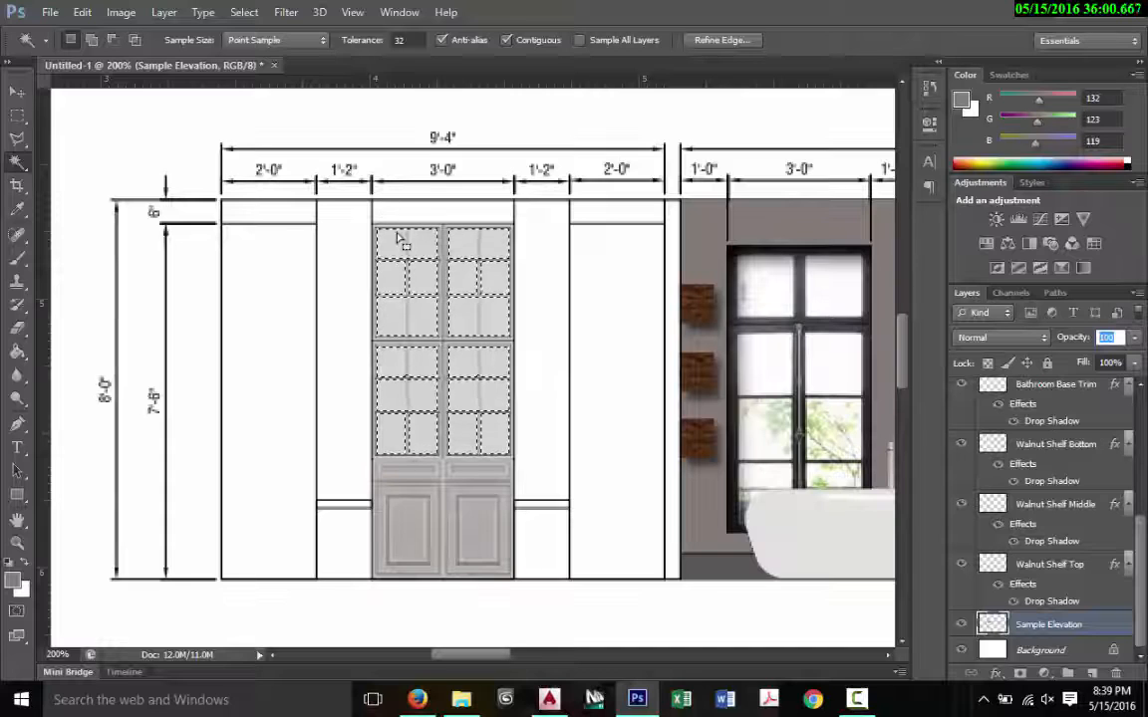
key(ctrl+d)
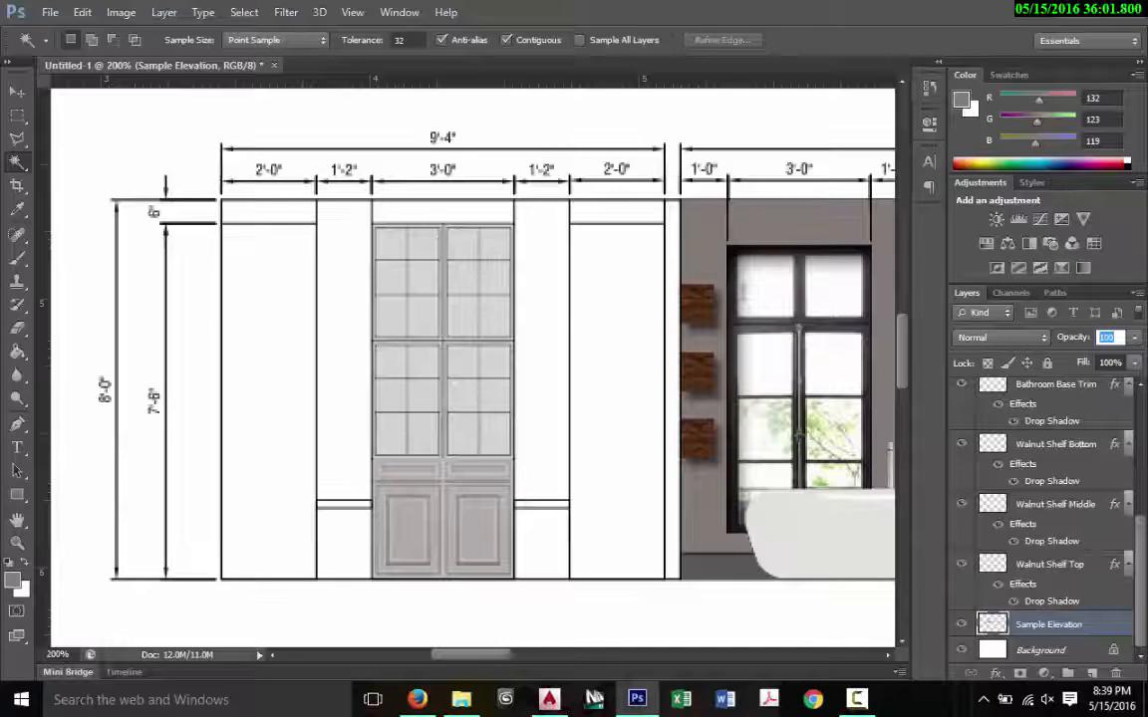
click(422, 246)
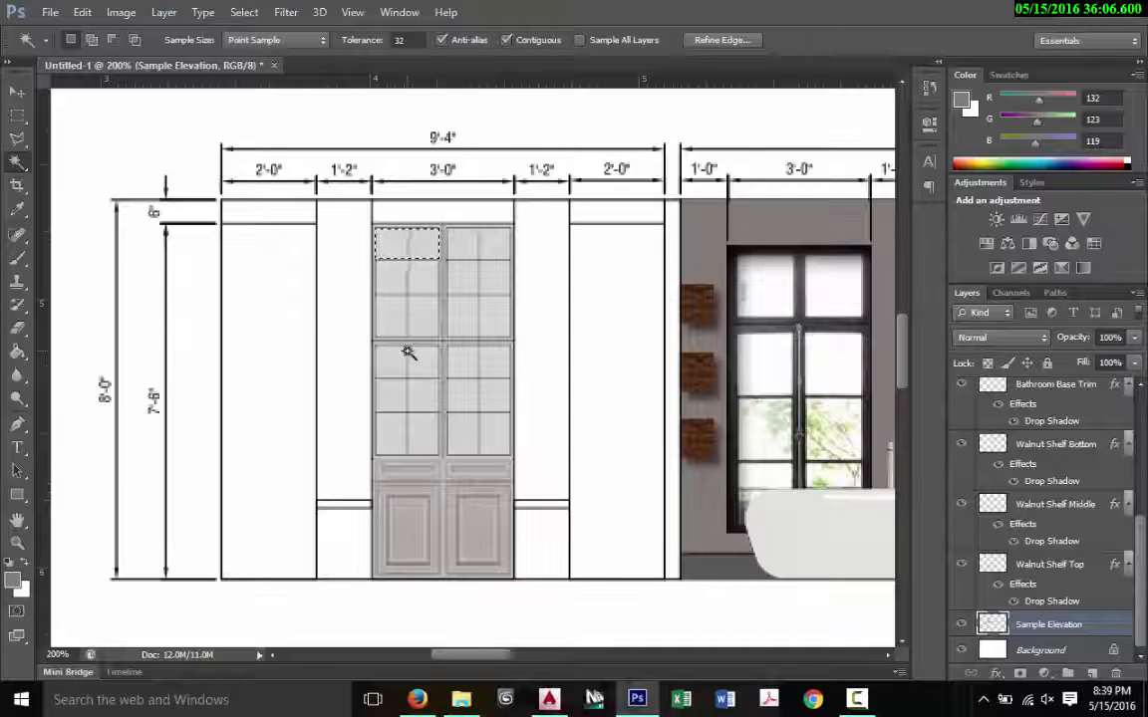
shift+click(409, 282)
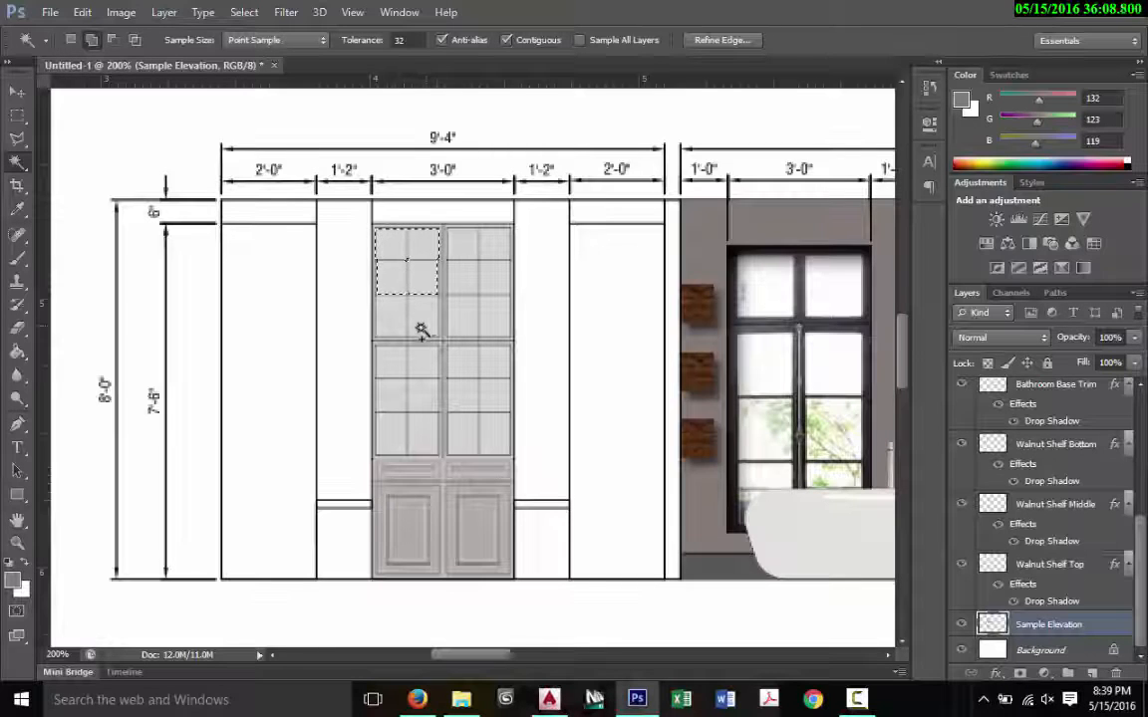
shift+click(408, 324)
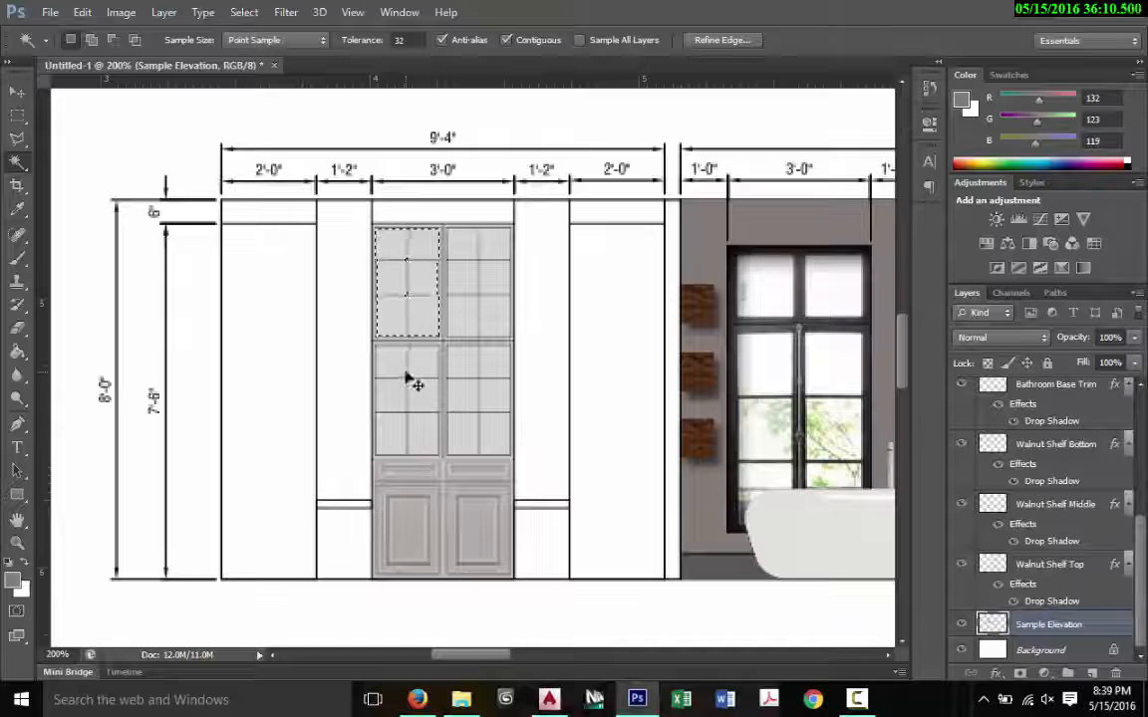
key(ctrl+d)
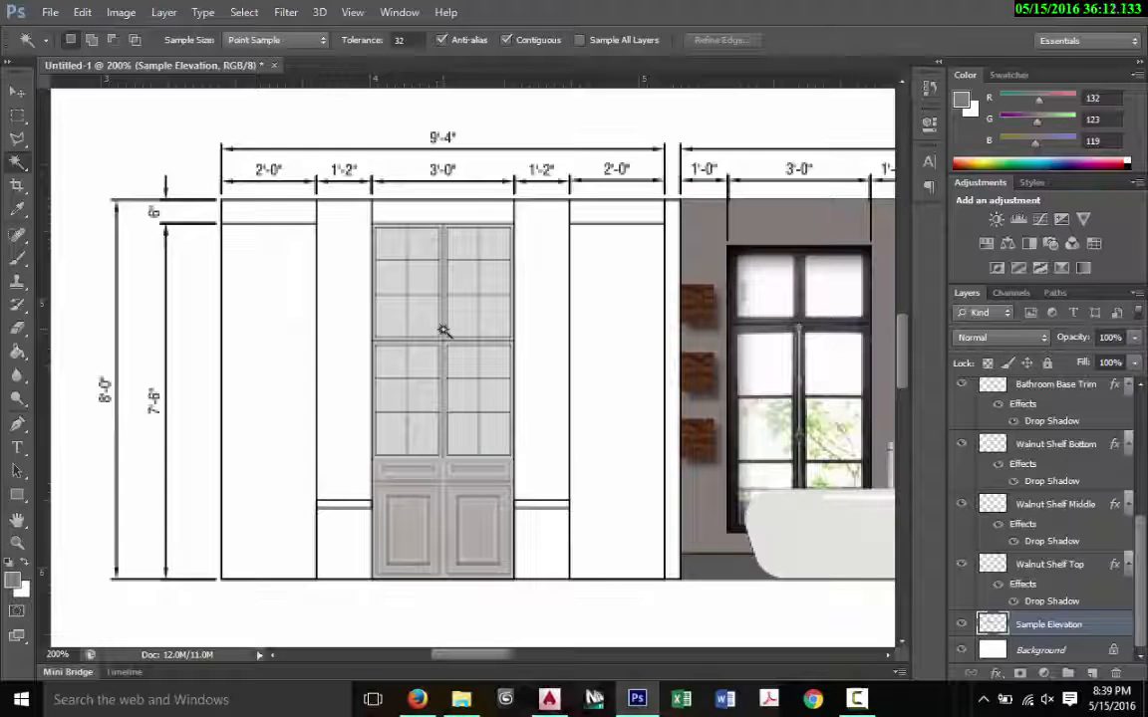
Step: Zoom in to 400% and try to select the six glass panes of the upper left door with the Magic Wand, then deselect
key(ctrl+plus)
key(ctrl+plus)
scroll(445, 330, up, 5)
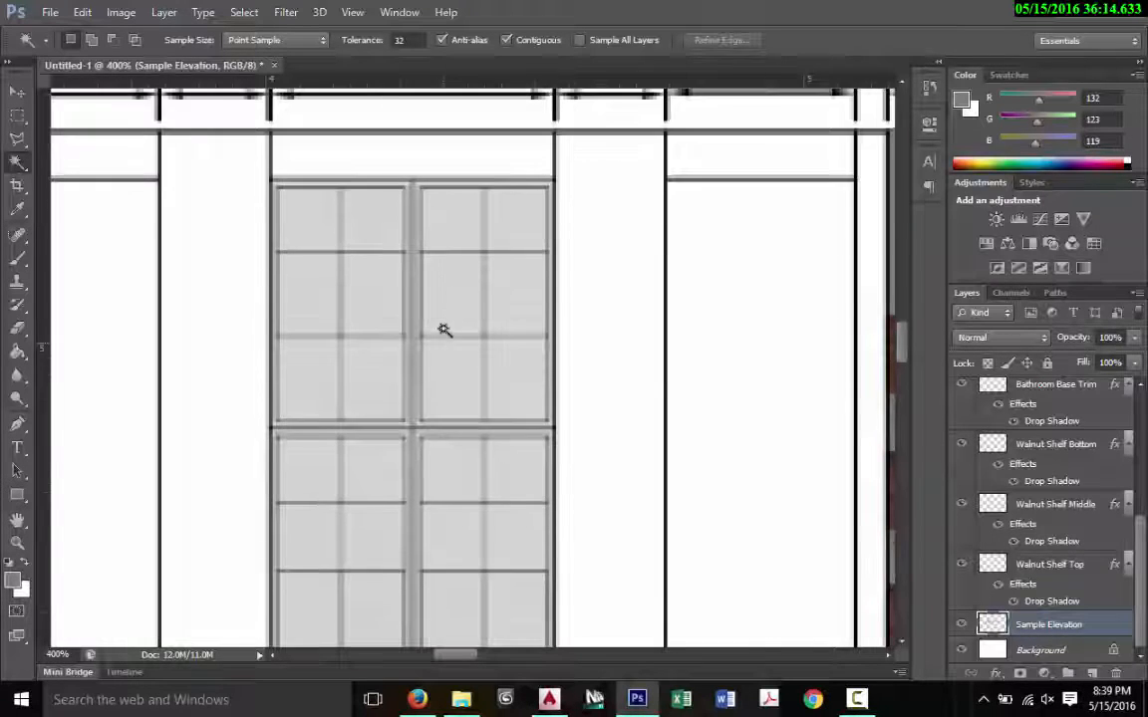
click(372, 267)
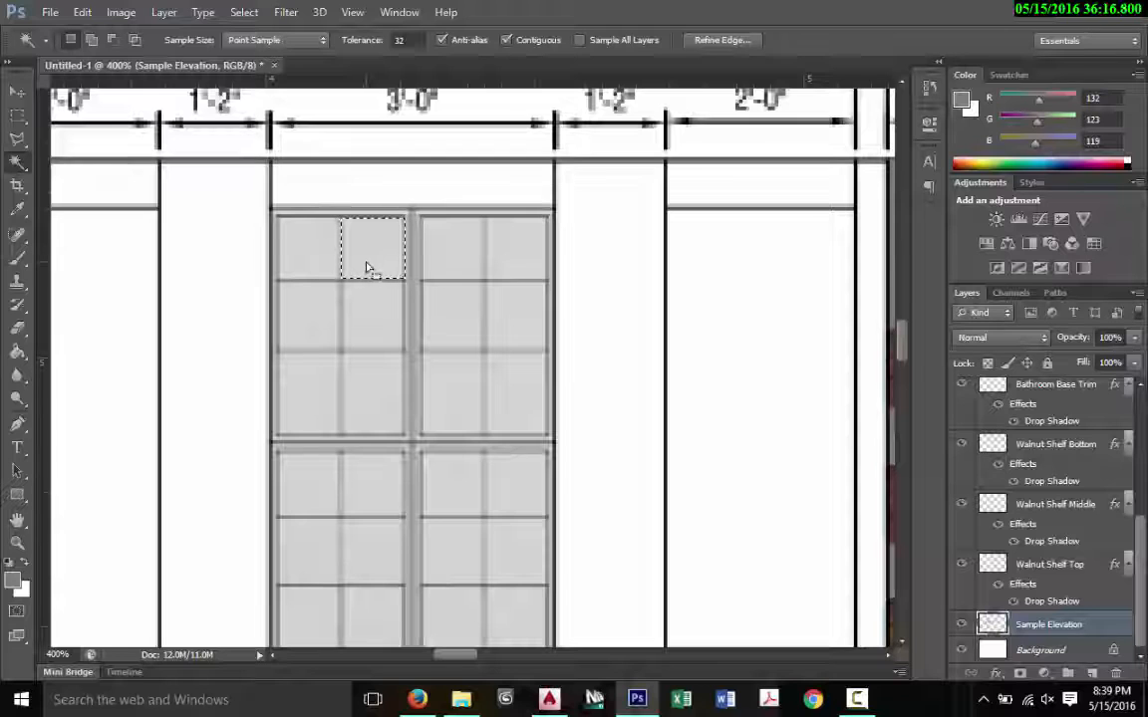
shift+click(300, 244)
shift+click(303, 319)
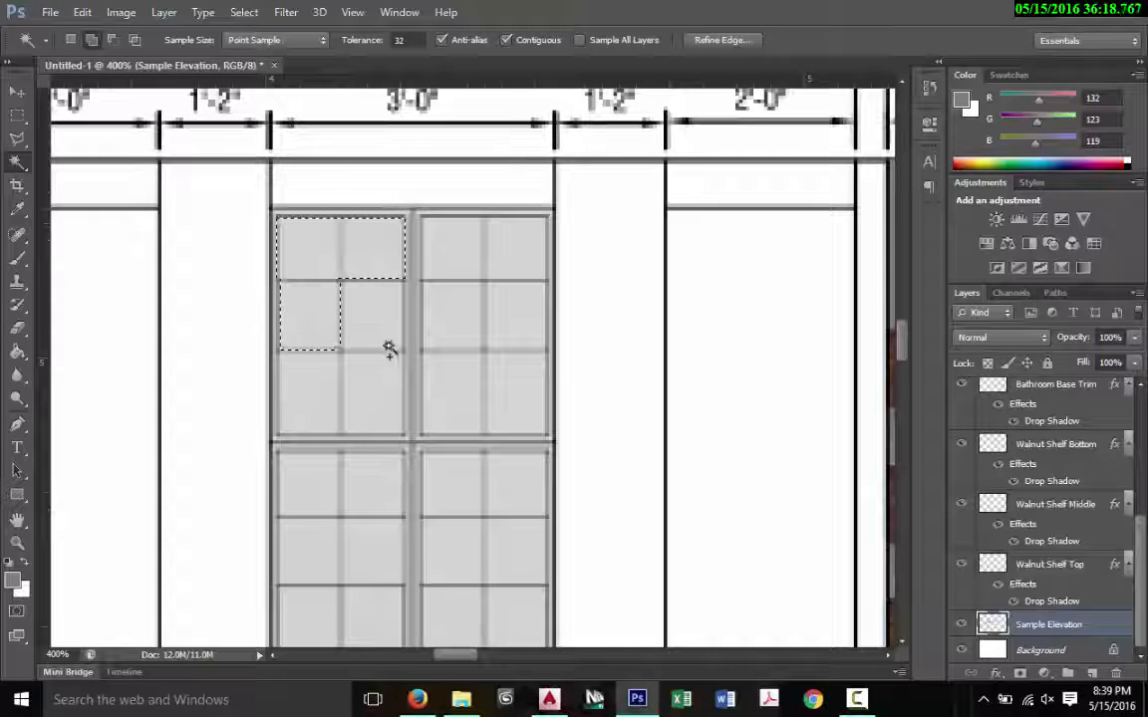
shift+click(387, 344)
shift+click(363, 399)
shift+click(326, 397)
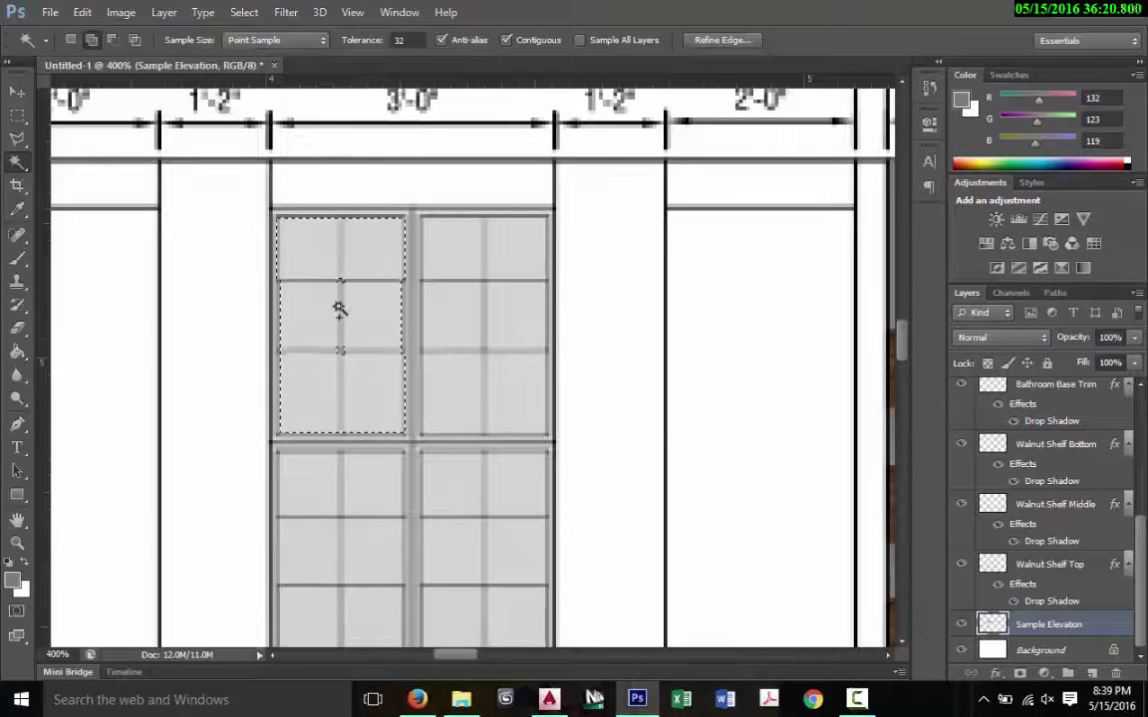
key(ctrl+d)
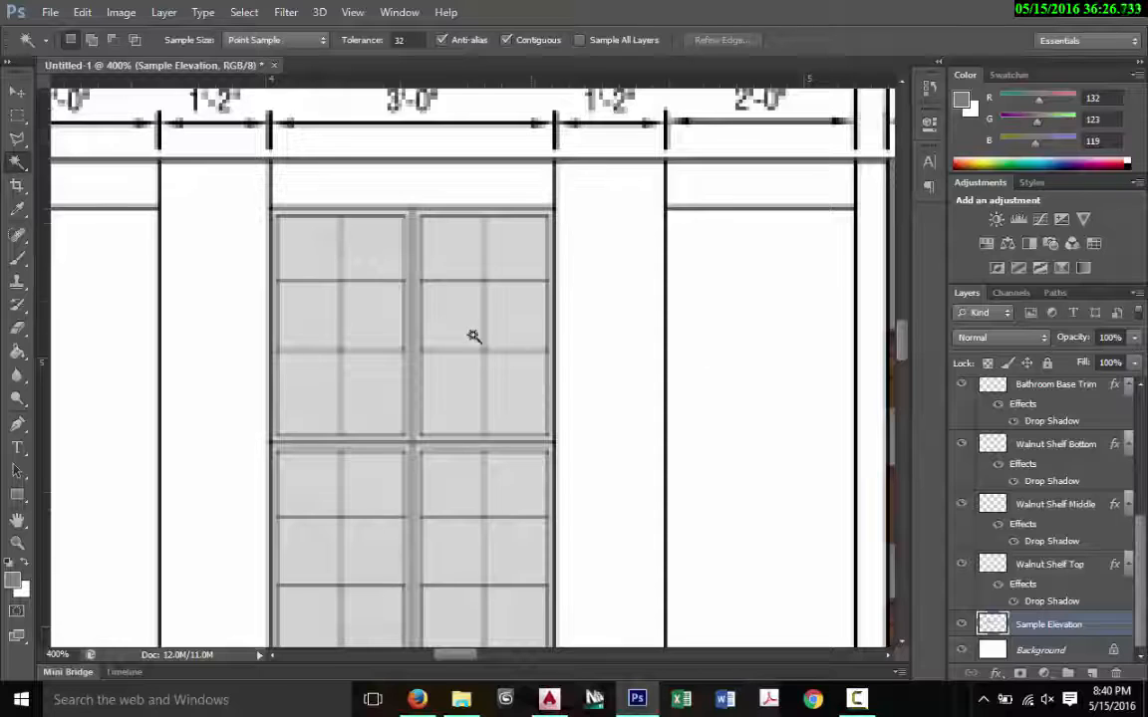
Step: Try to select all twelve glass panes of the cabinet's upper and lower left glass doors with the Magic Wand
scroll(474, 336, down, 3)
scroll(455, 358, up, 1)
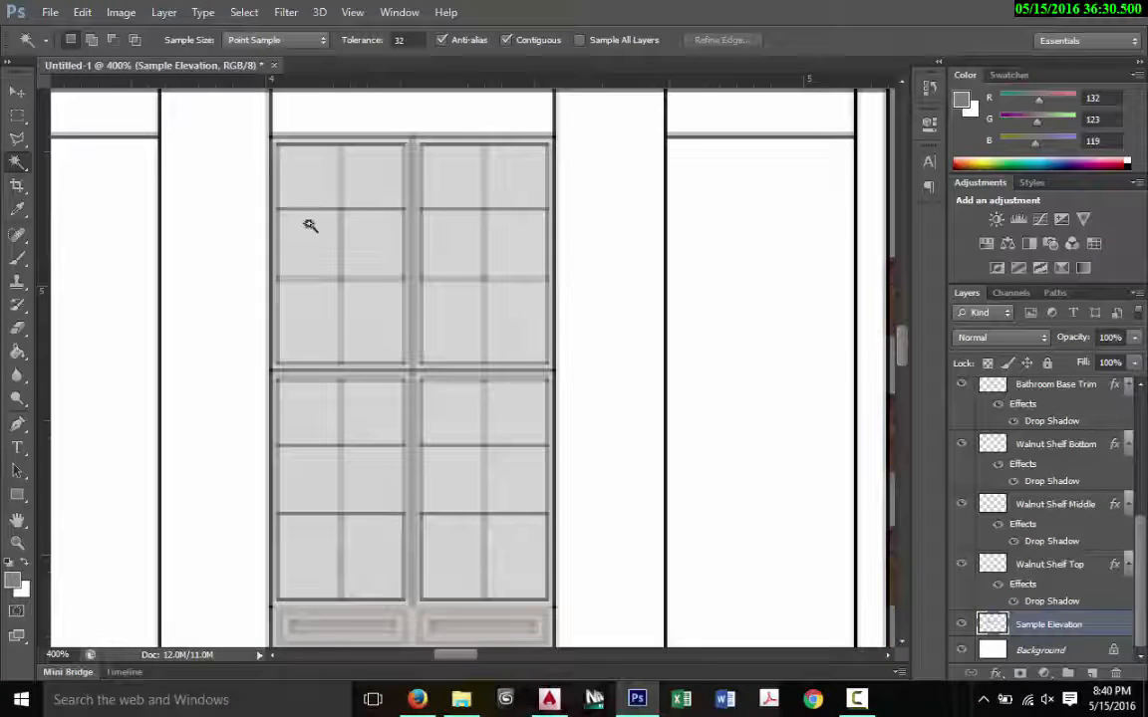
click(328, 180)
shift+click(371, 184)
shift+click(314, 244)
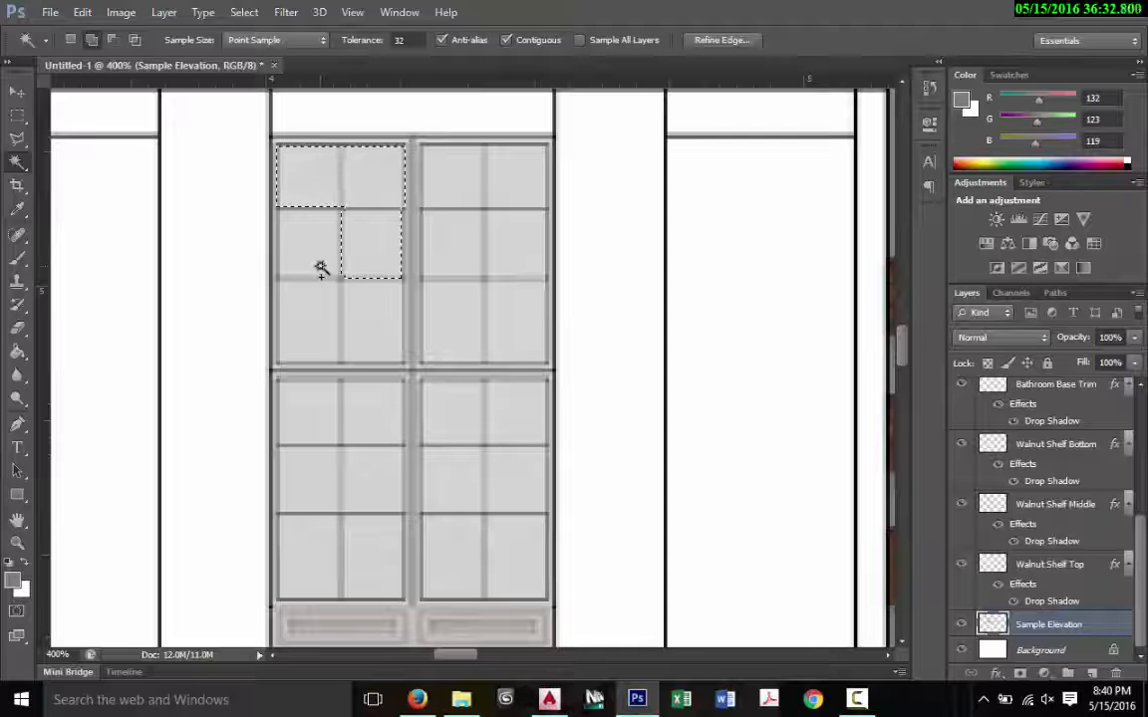
shift+click(374, 244)
shift+click(309, 319)
shift+click(391, 338)
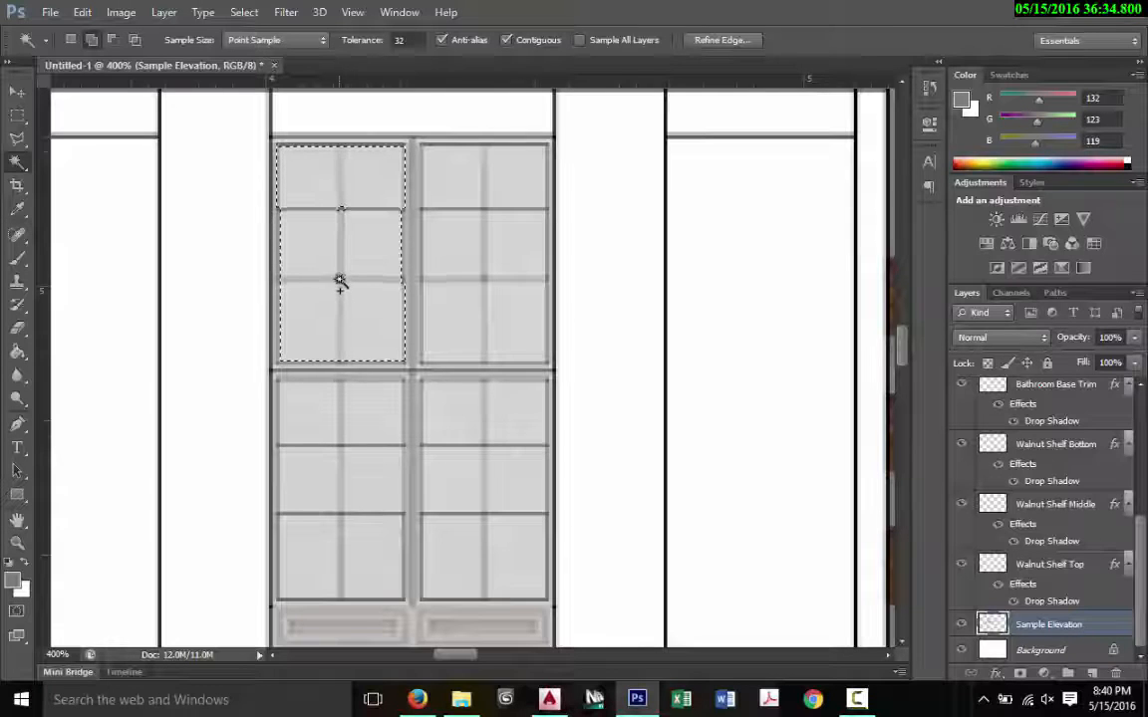
shift+click(370, 410)
shift+click(319, 417)
shift+click(317, 478)
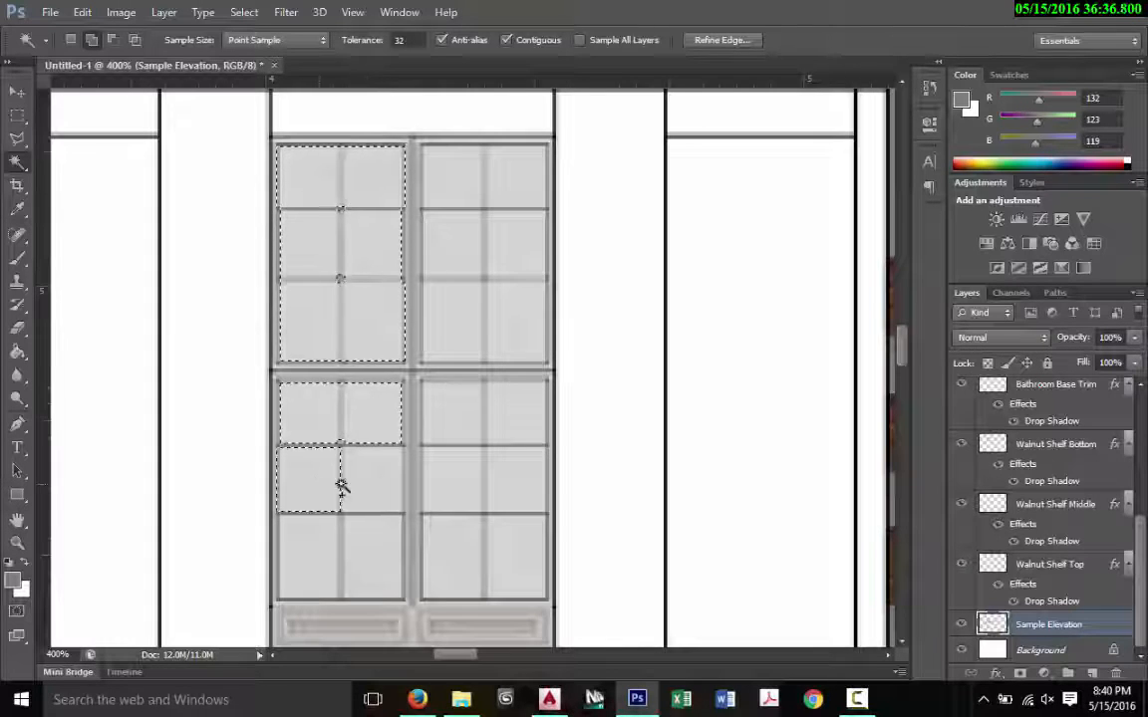
shift+click(370, 485)
shift+click(374, 564)
shift+click(303, 580)
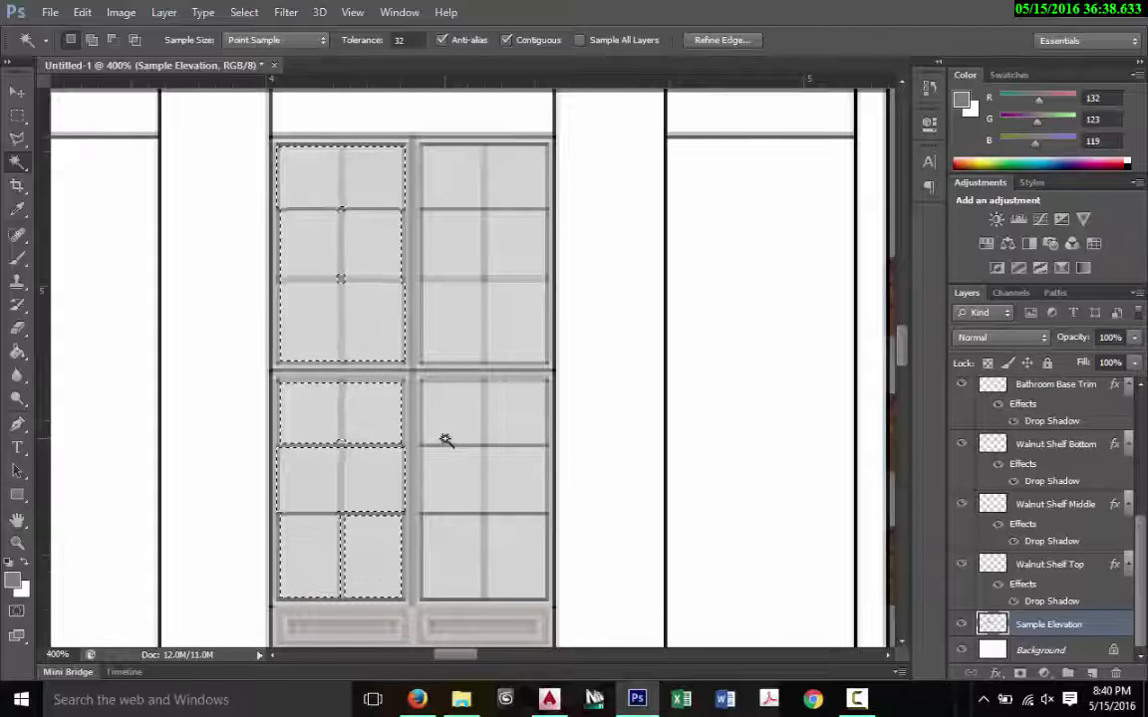
Step: Clear the left door selection at 200% zoom and test the Magic Wand on one lower right door pane, then deselect
key(ctrl+minus)
key(ctrl+minus)
key(ctrl+minus)
key(ctrl+plus)
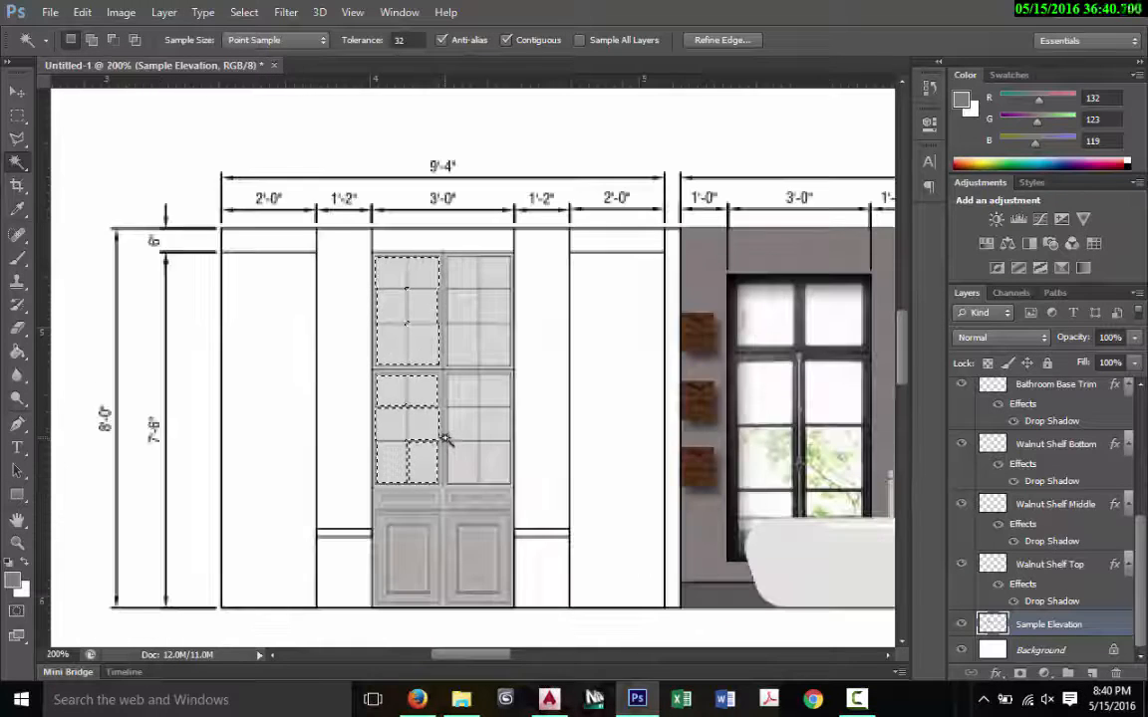
key(ctrl+d)
click(474, 466)
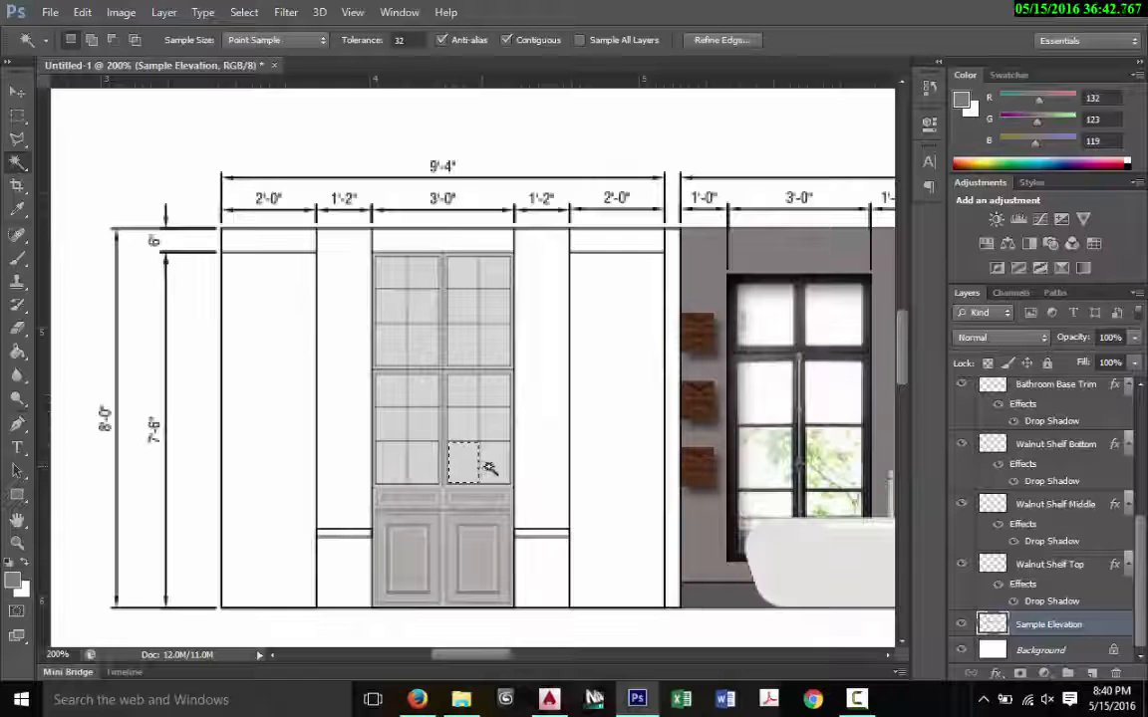
key(ctrl+d)
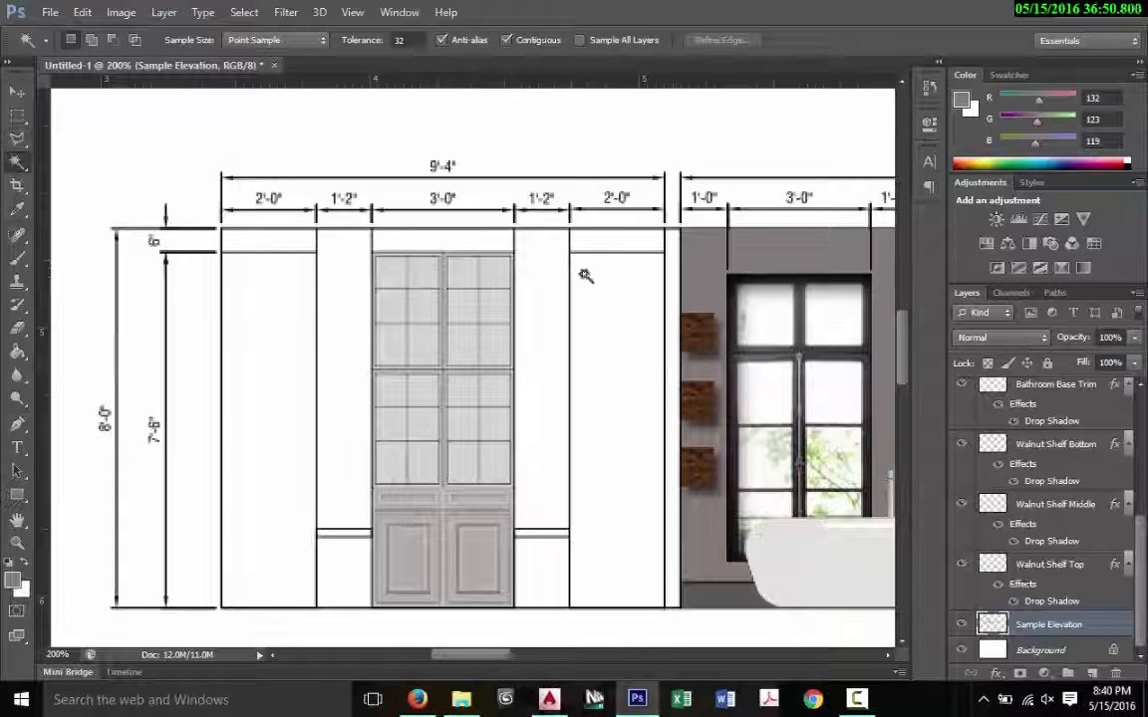
Step: Select the upper left glass door opening with the Rectangular Marquee and delete its gray from the Solid Gray w doors layer
click(16, 119)
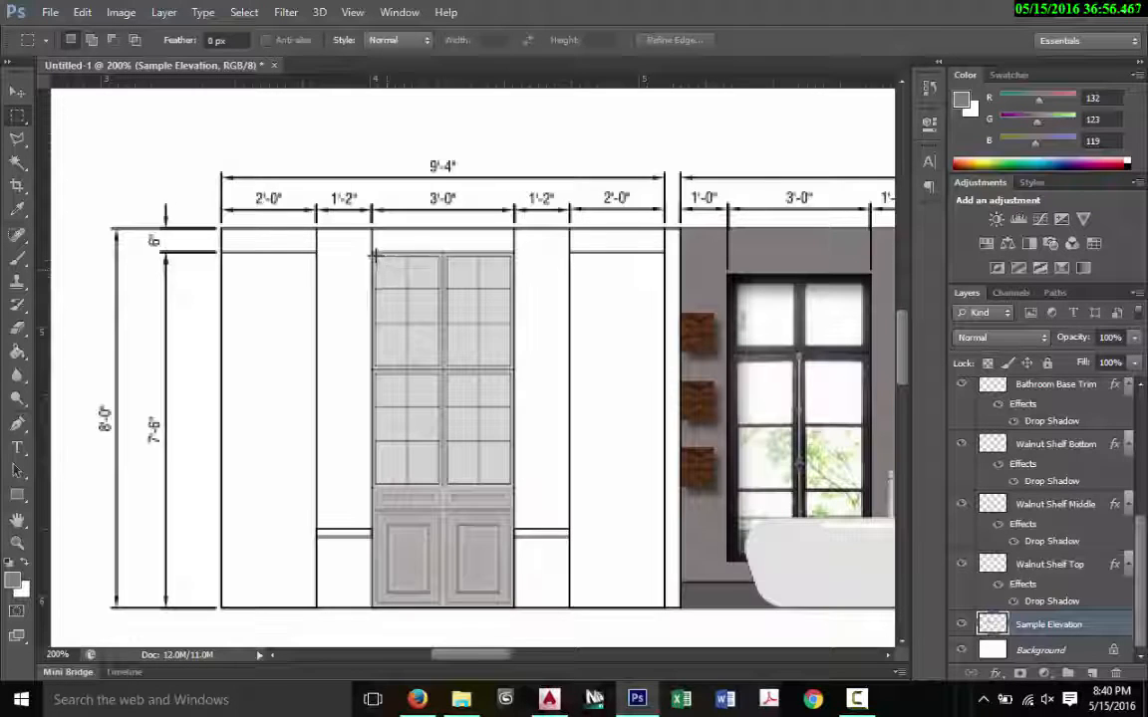
drag(418, 320, 438, 365)
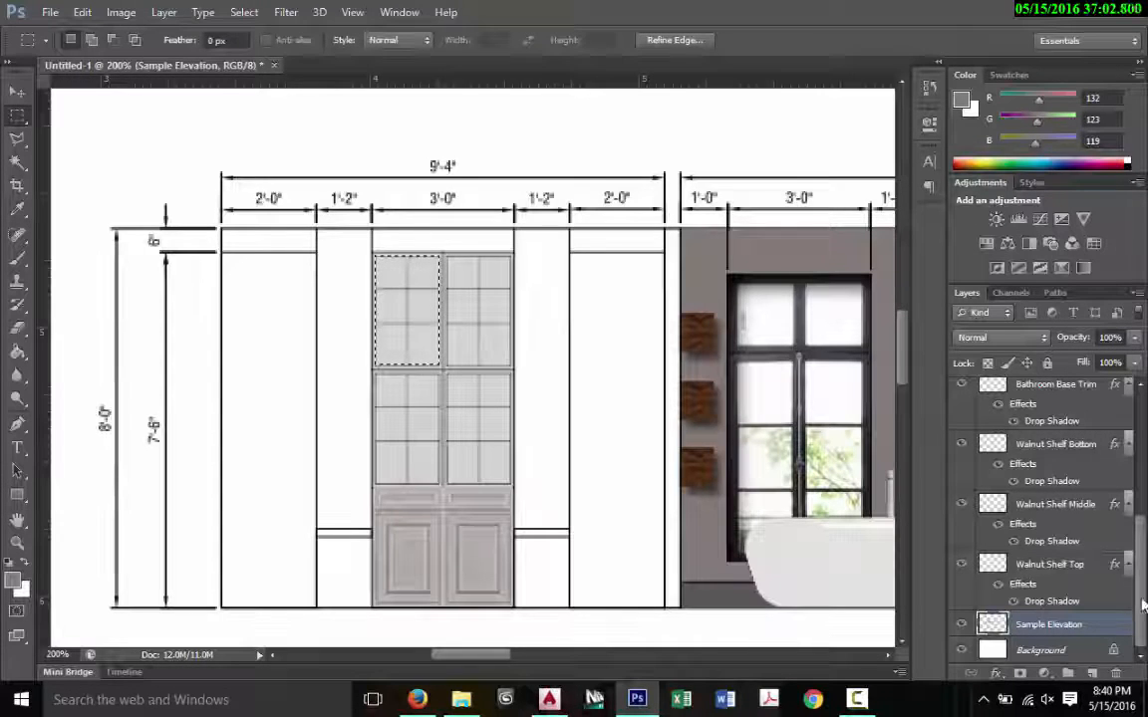
drag(1139, 528, 1139, 406)
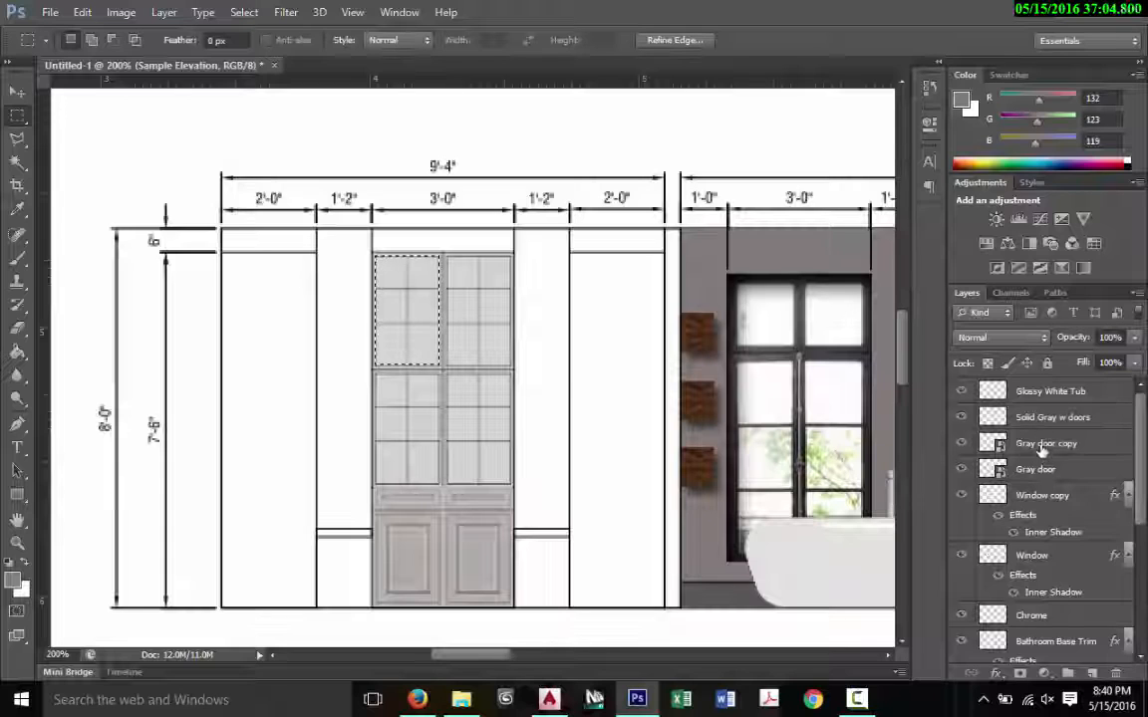
click(982, 417)
key(5)
key(Delete)
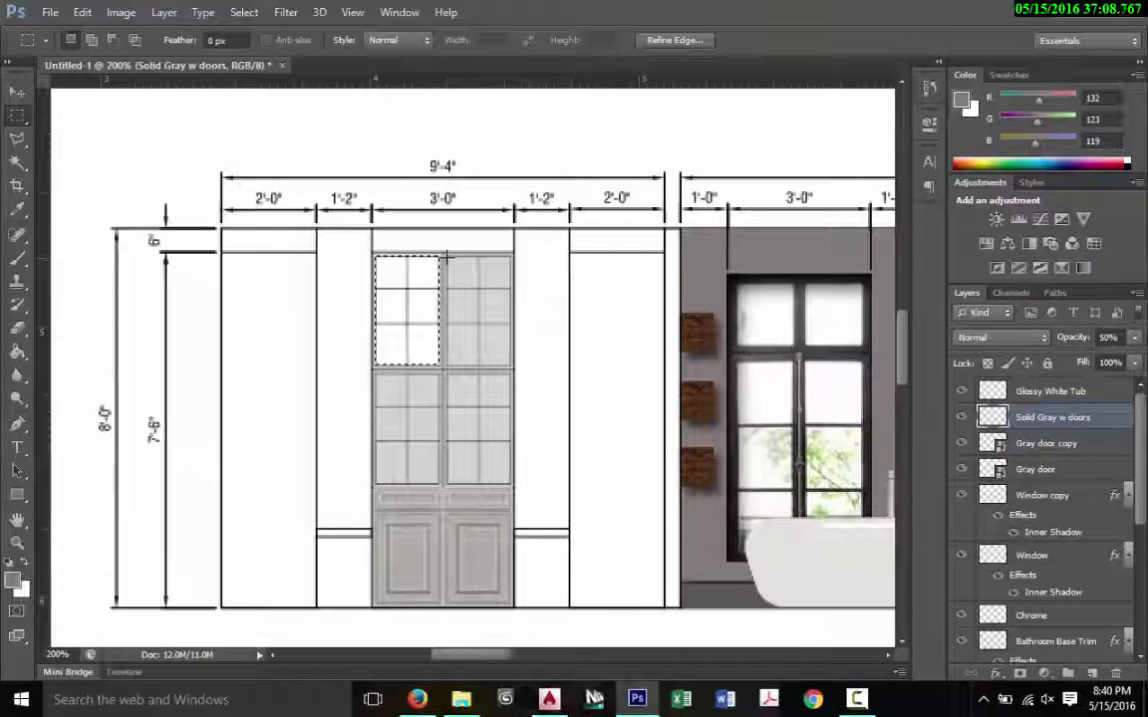
Step: Delete the gray from the upper right, lower left and lower right glass door openings with rectangular selections, then deselect
drag(447, 257, 510, 365)
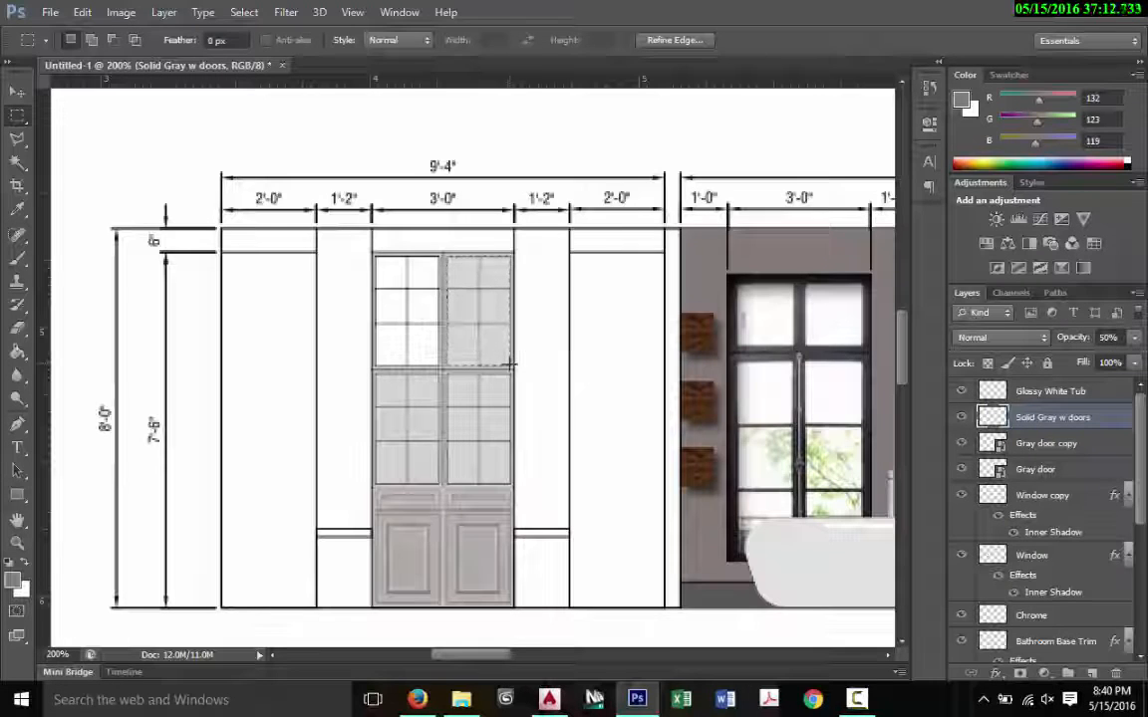
key(Delete)
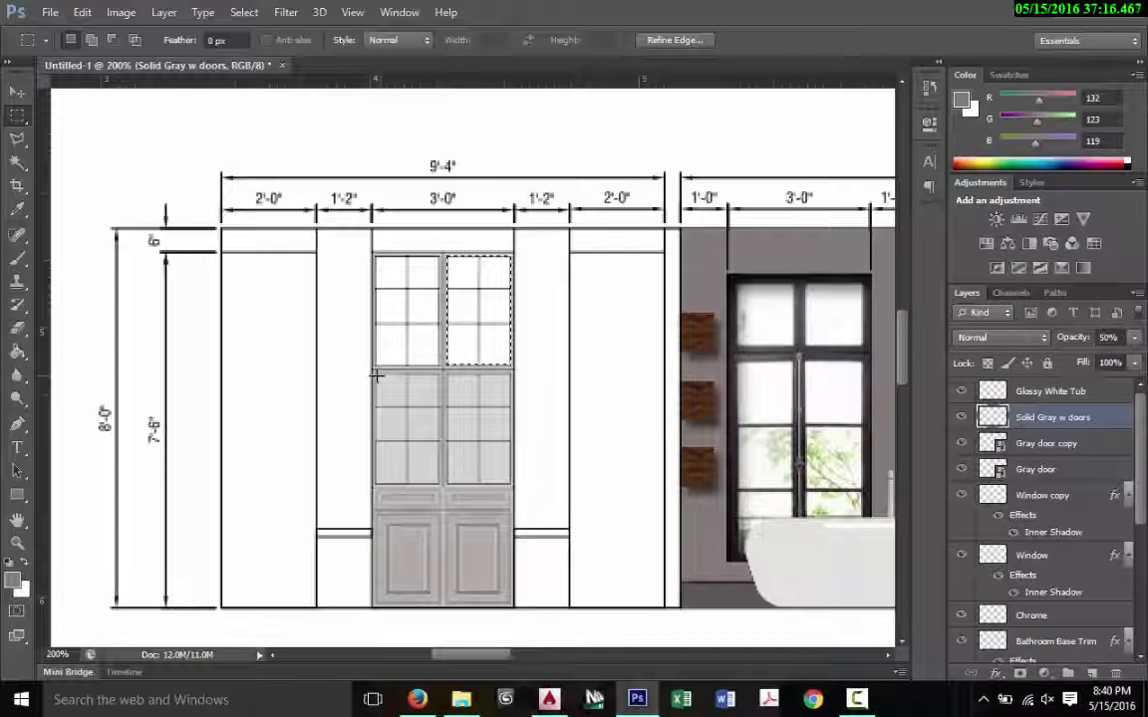
drag(377, 376, 439, 483)
key(Delete)
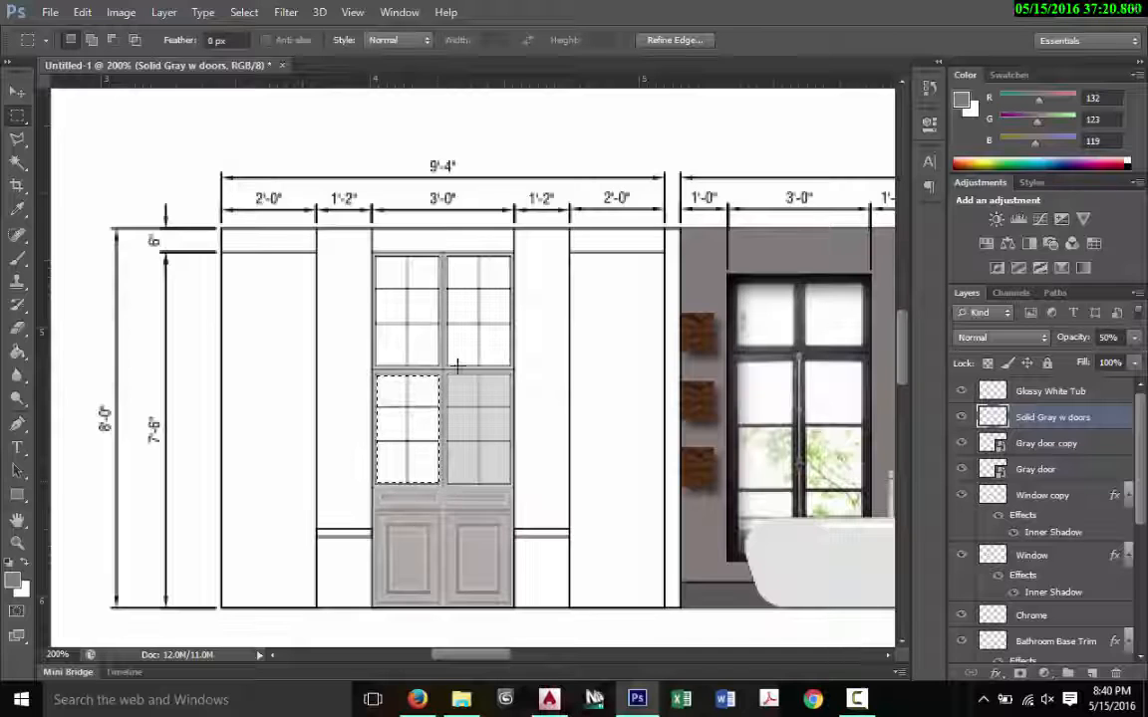
drag(448, 376, 509, 483)
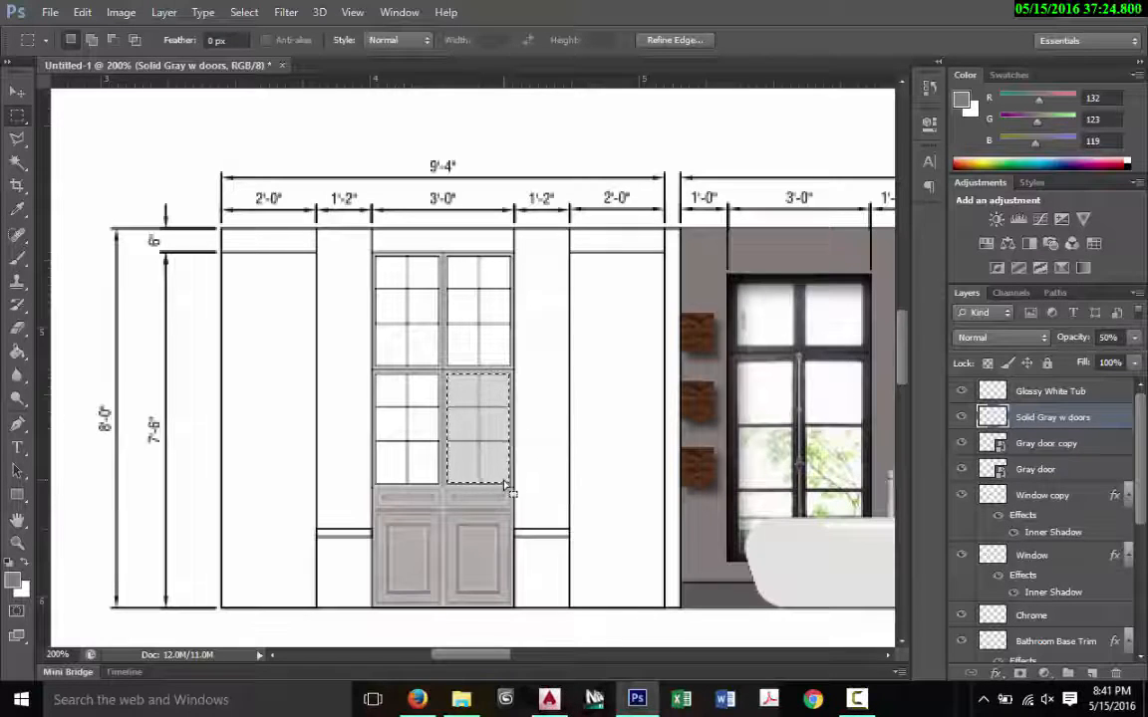
key(Delete)
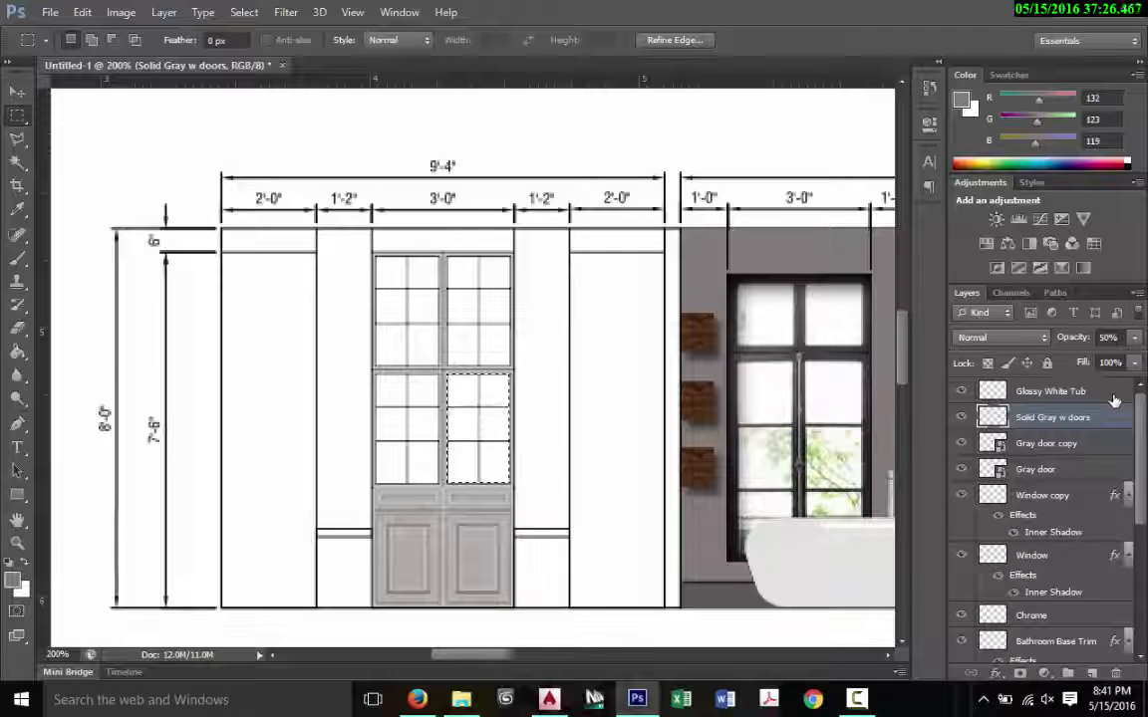
key(ctrl+d)
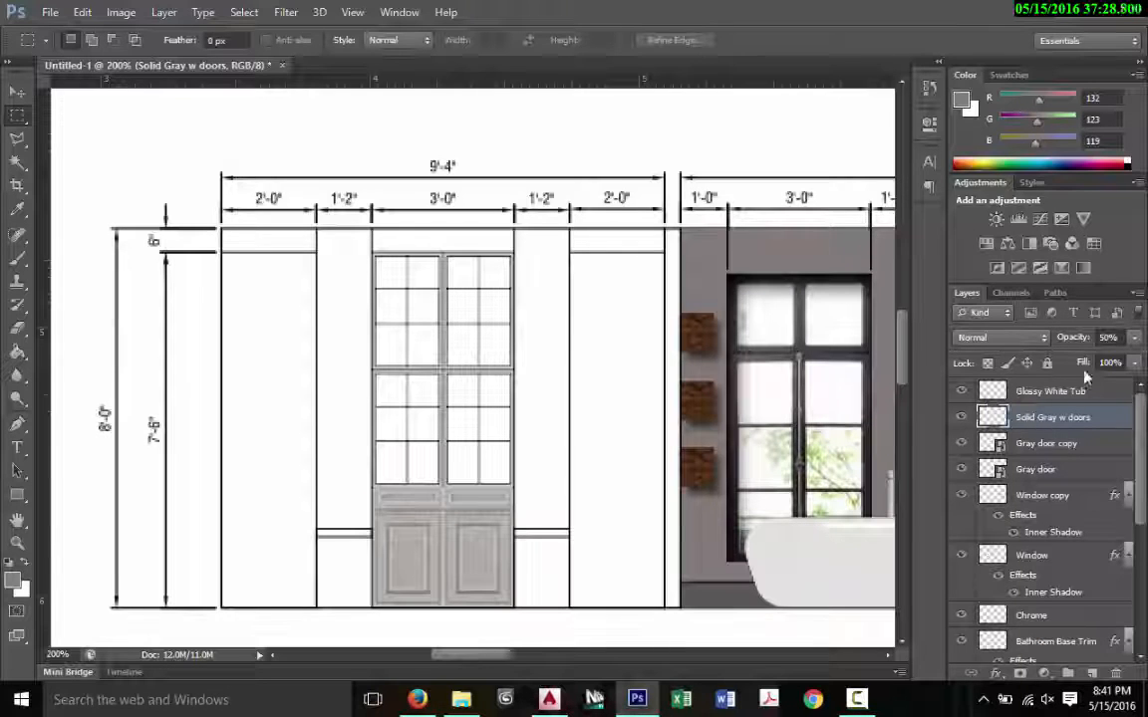
Step: Set the Solid Gray w doors layer's opacity to 100%
click(1128, 340)
text(100)
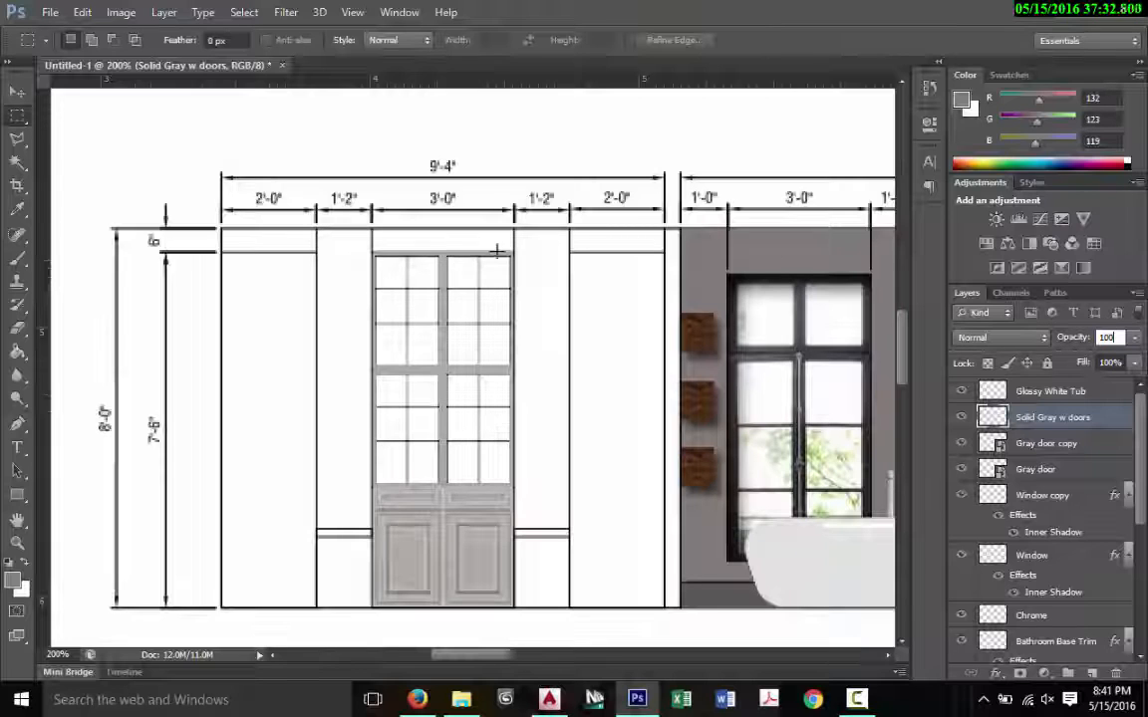
key(Return)
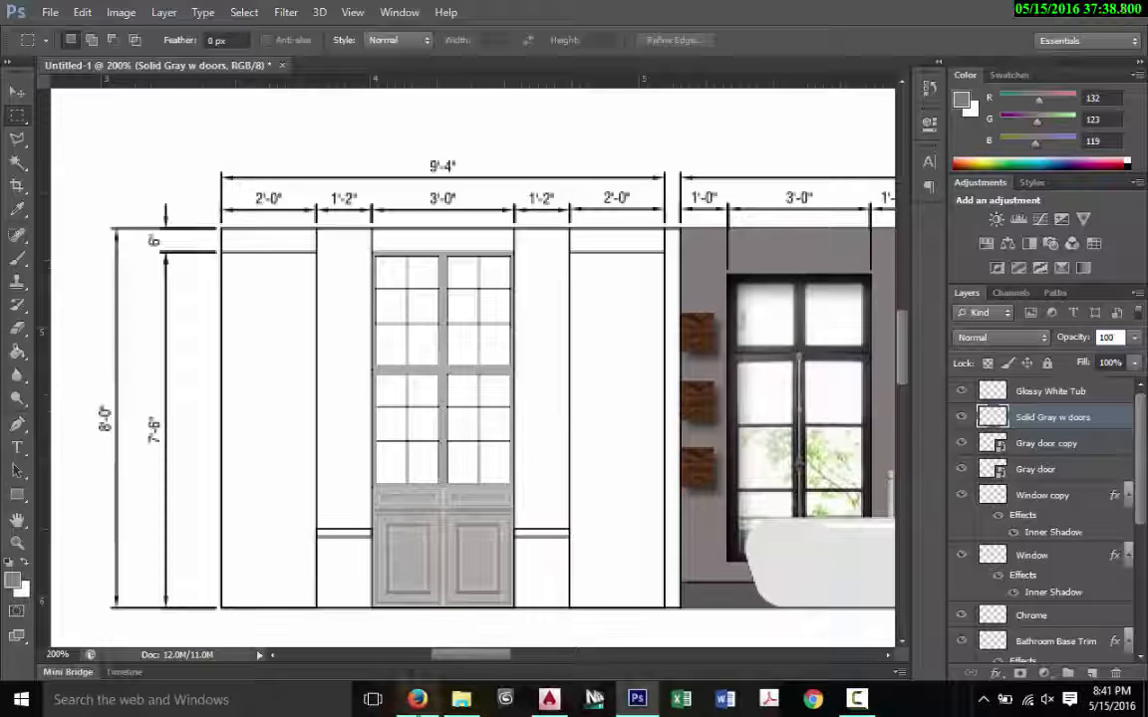
Step: Switch to Firefox, search for images of "frosted glass material" and open the 602 Frosted Glass Vessel Sink result
click(418, 701)
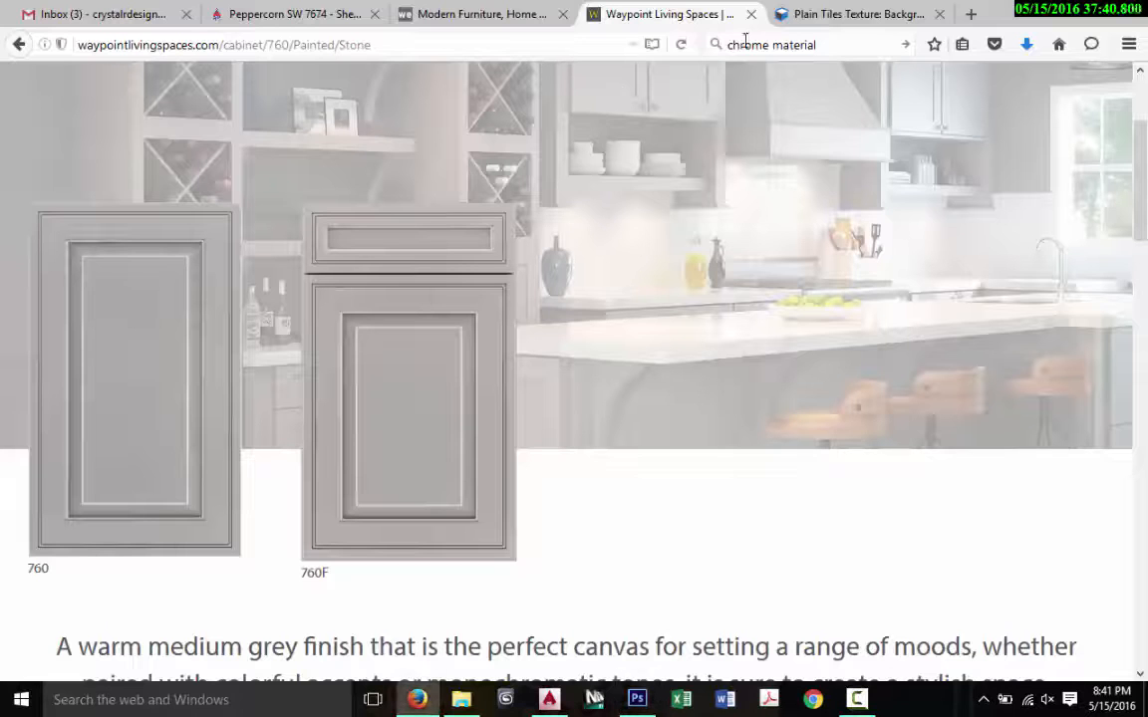
click(827, 45)
text(frosted g)
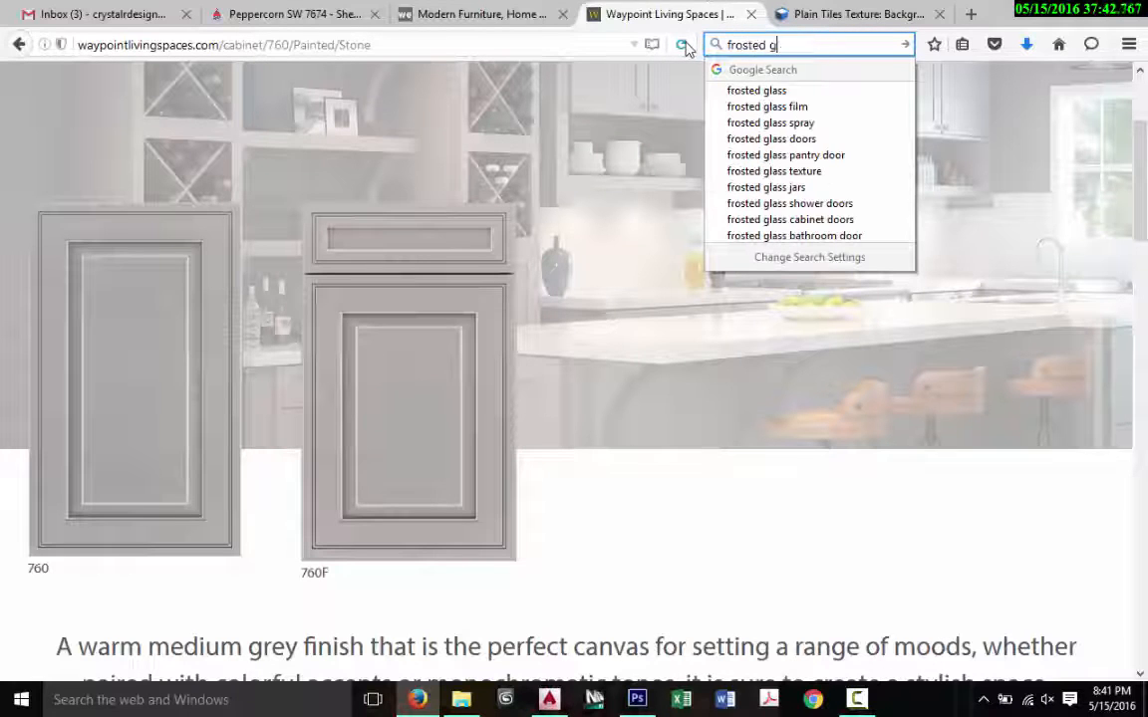
text(lass material)
key(Return)
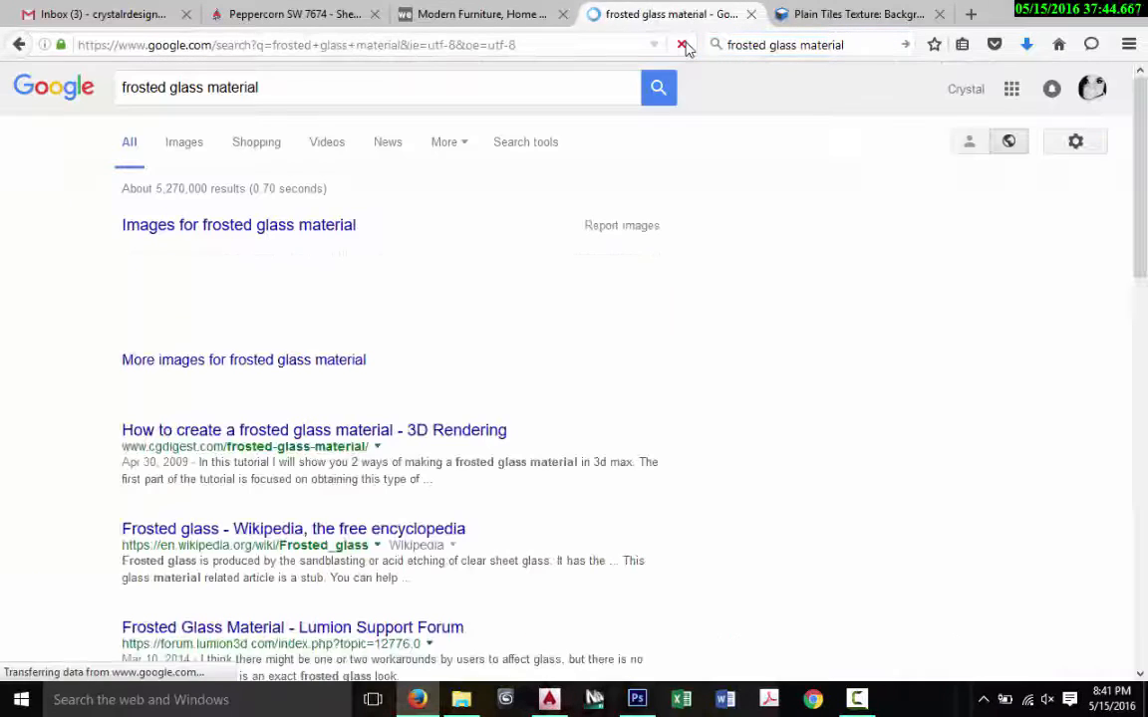
click(183, 151)
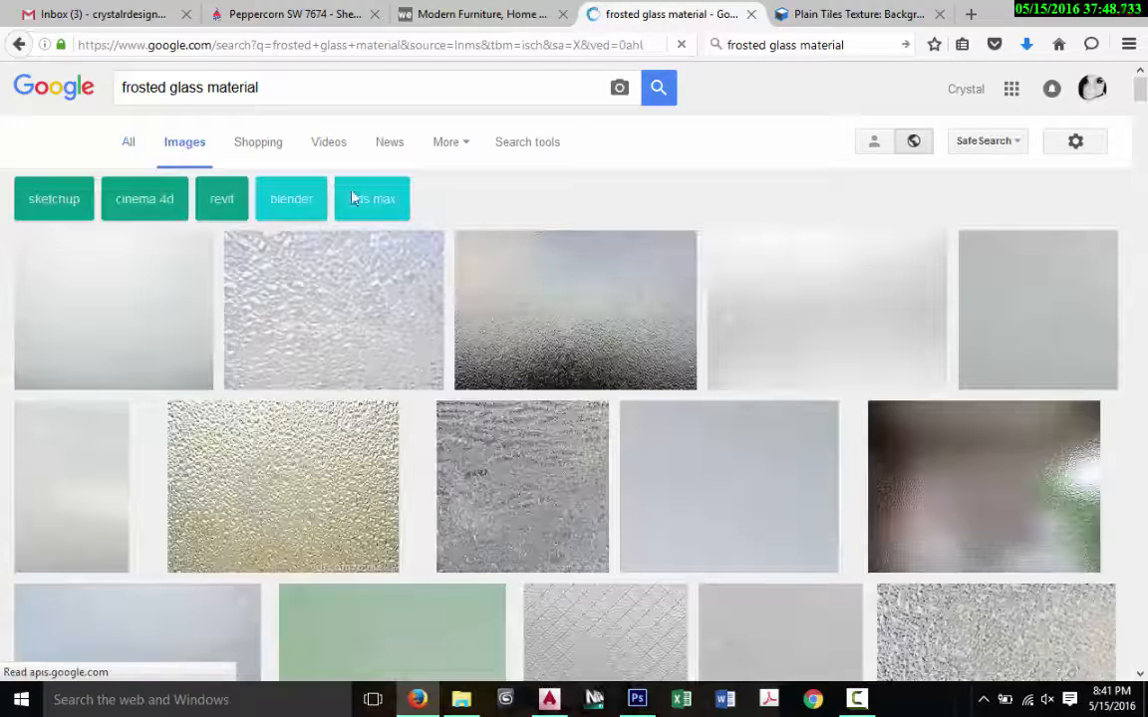
click(121, 283)
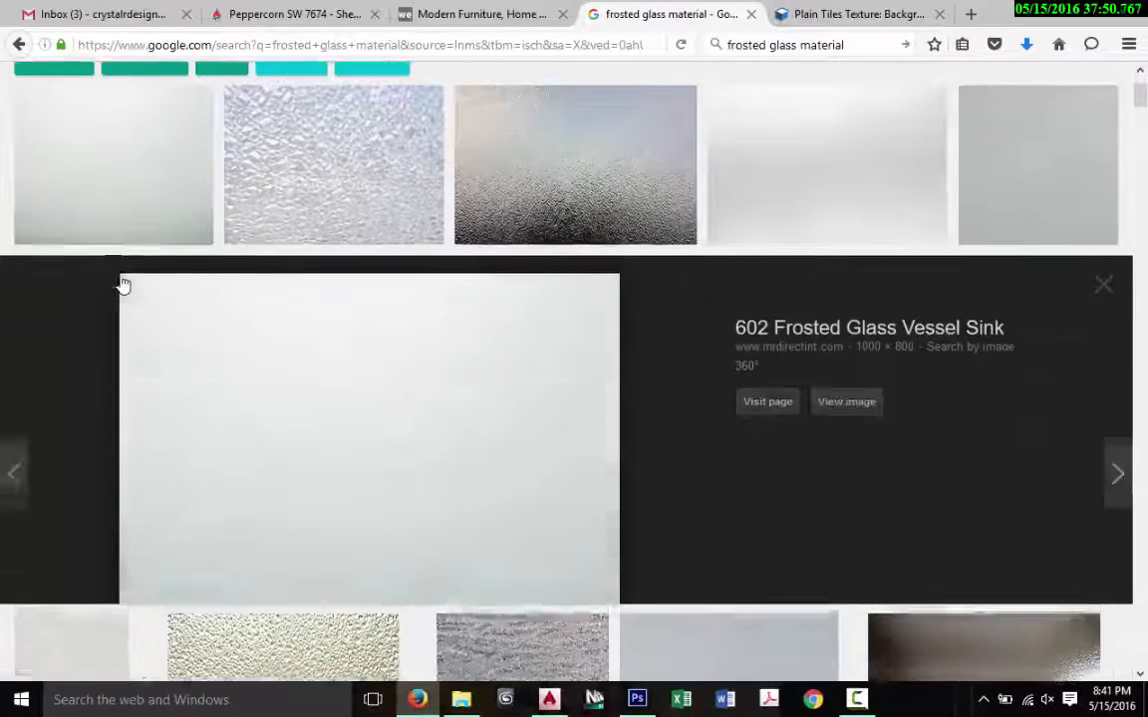
Step: Save the frosted glass image to the Downloads folder as Frosted glass
right_click(348, 336)
click(417, 539)
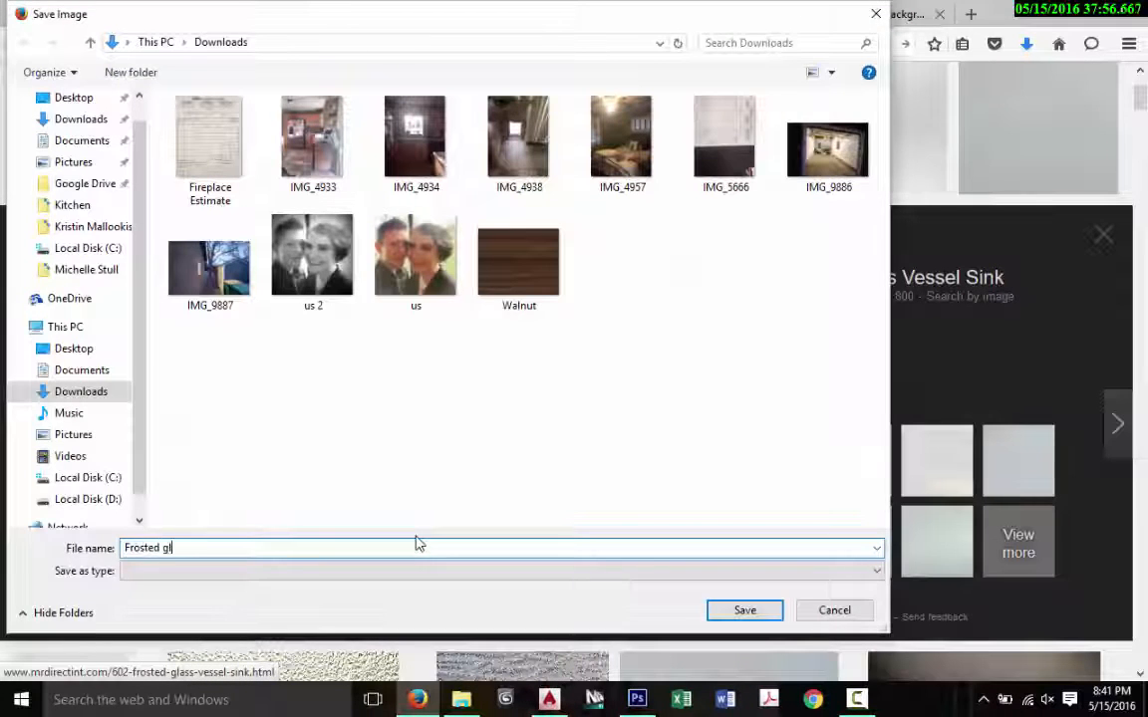
text(ass)
key(Return)
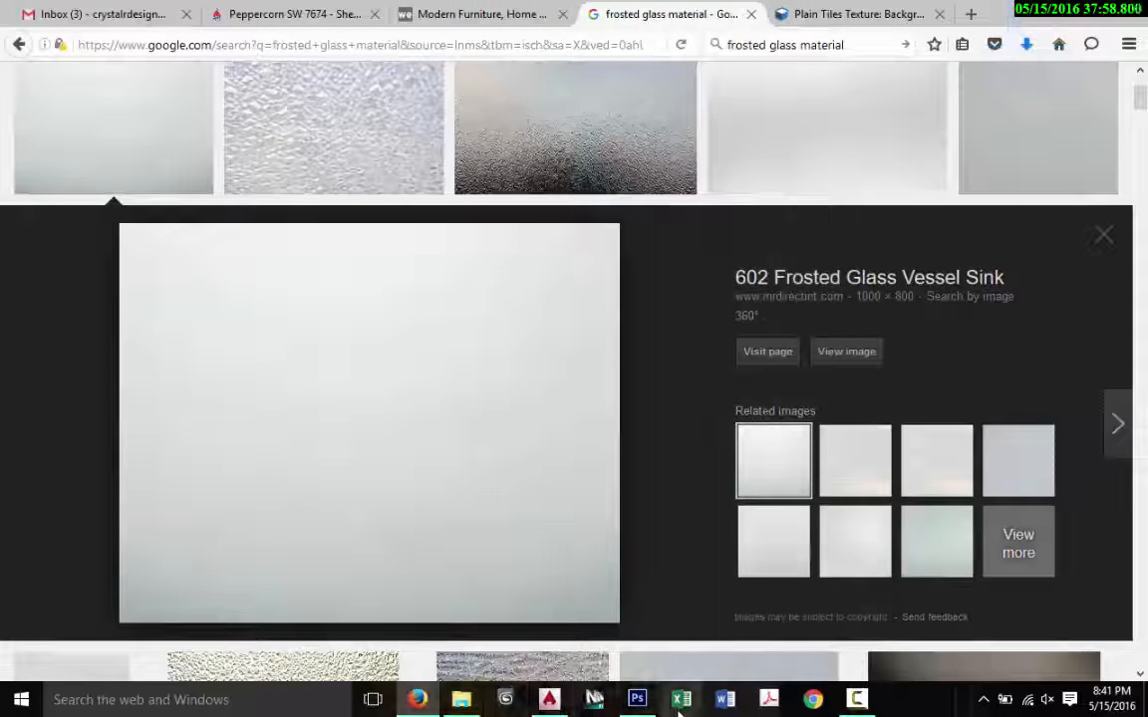
Step: Start the Snipping Tool and capture a rectangular snip of the enlarged frosted glass image
click(14, 703)
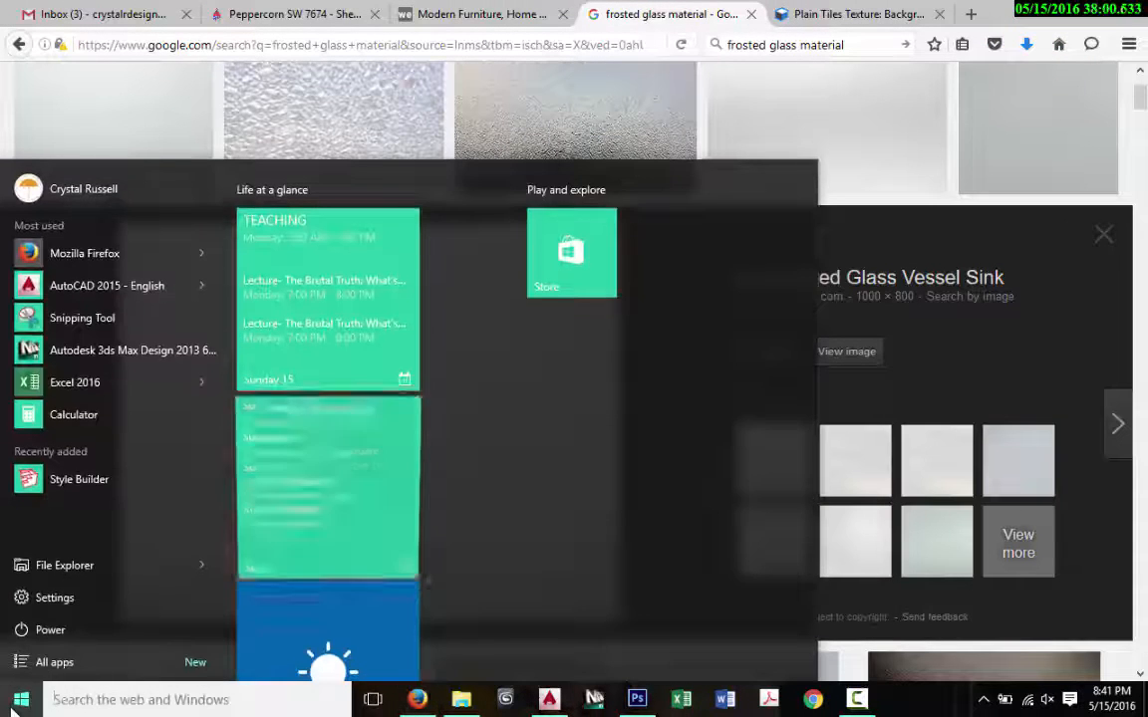
text(sn)
click(131, 251)
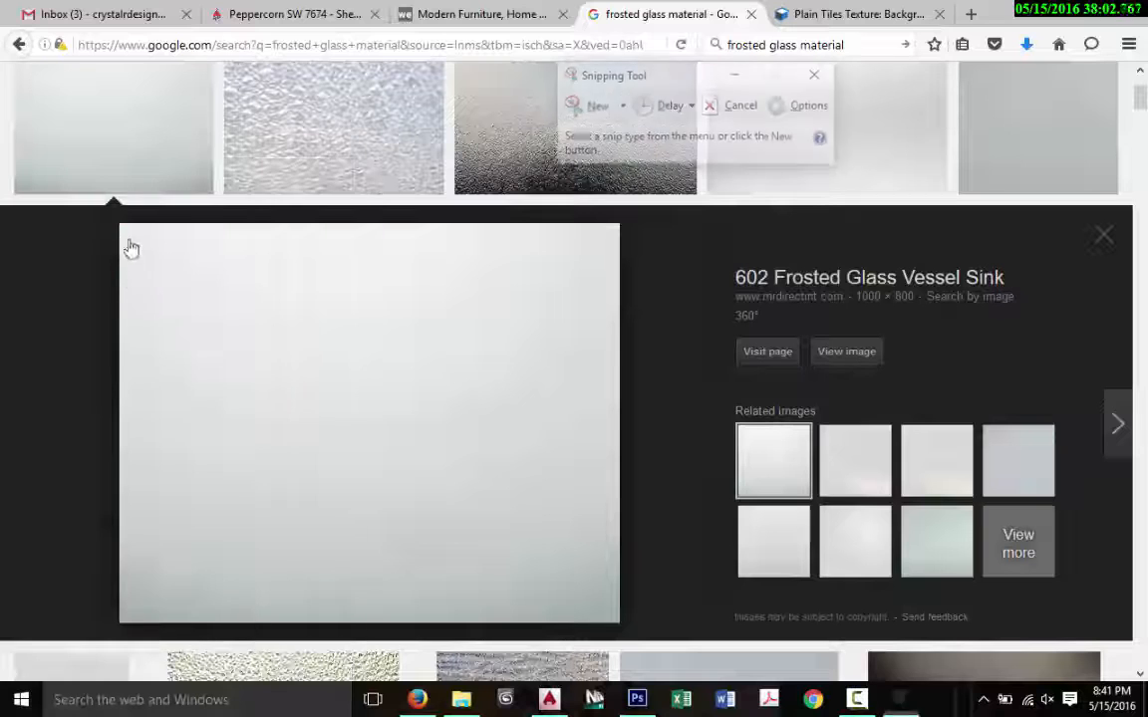
click(590, 106)
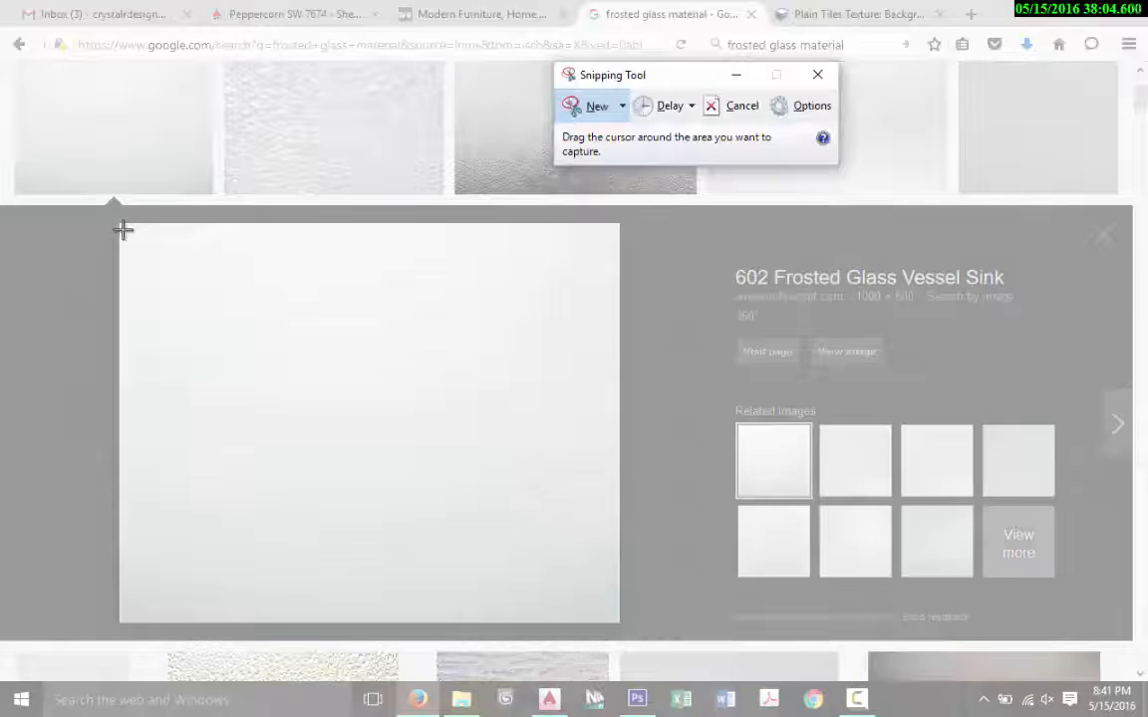
drag(122, 230, 616, 620)
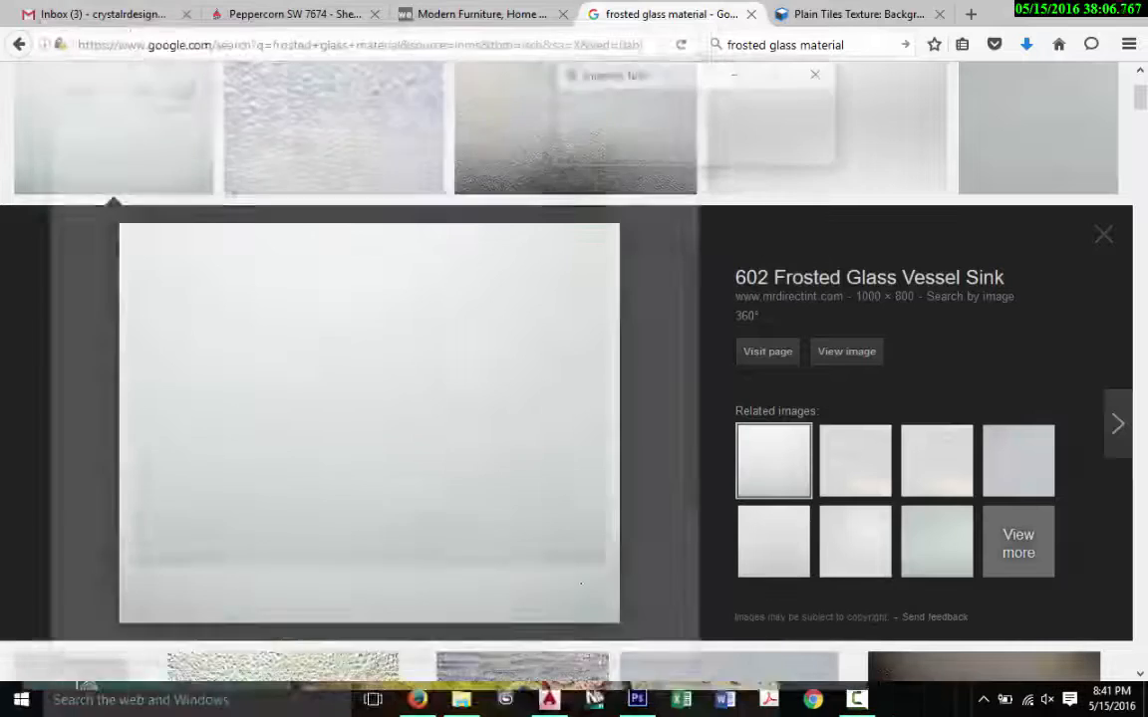
Step: Save the snip as Frosted glass and close the Snipping Tool
click(52, 53)
click(72, 106)
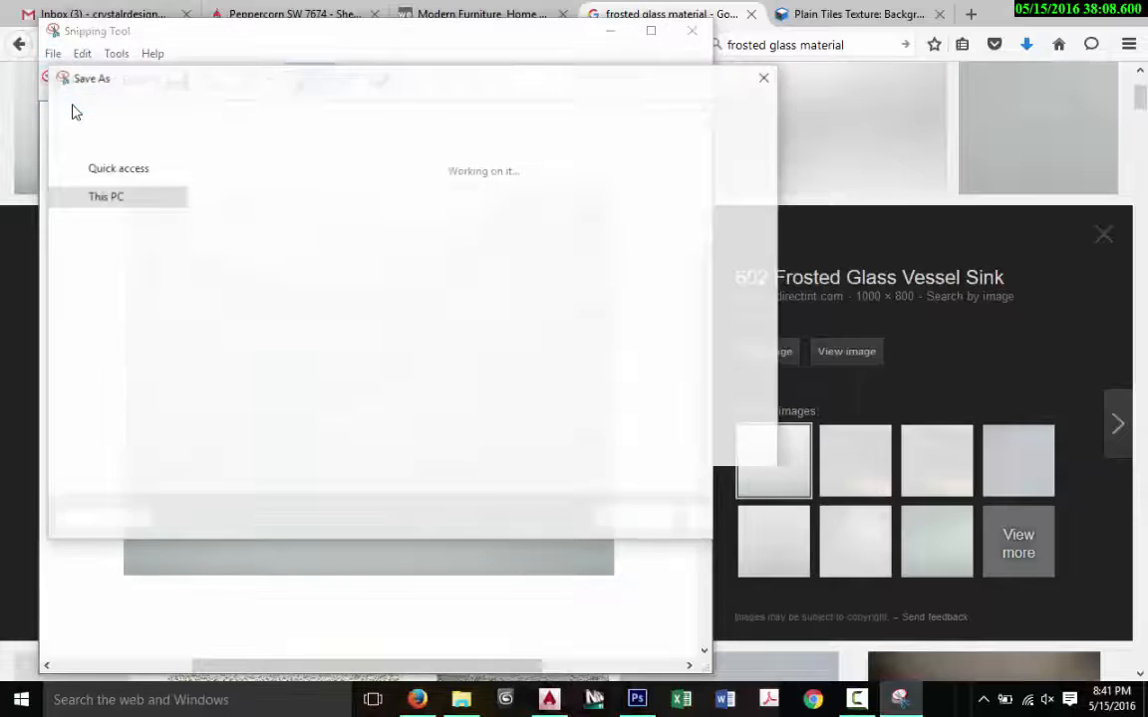
text(Frosted glass)
key(Return)
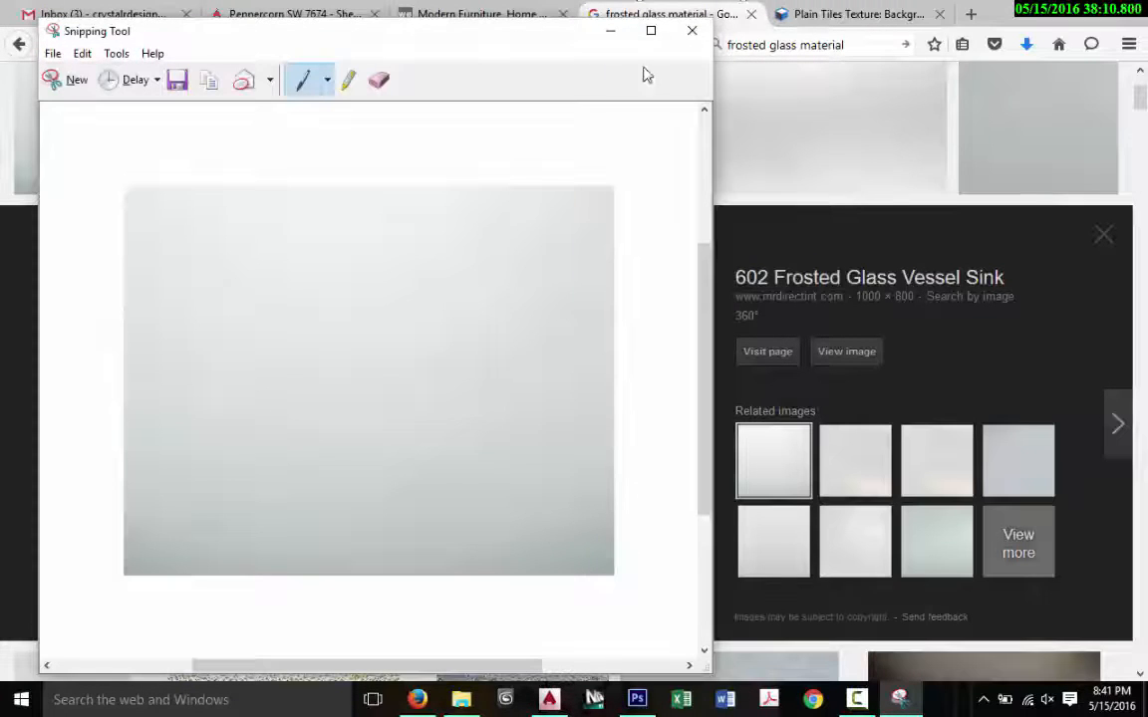
click(692, 30)
Step: Switch to Photoshop, place the Frosted glass image from the Desktop and scale it down to about 16% over the cabinet
click(637, 699)
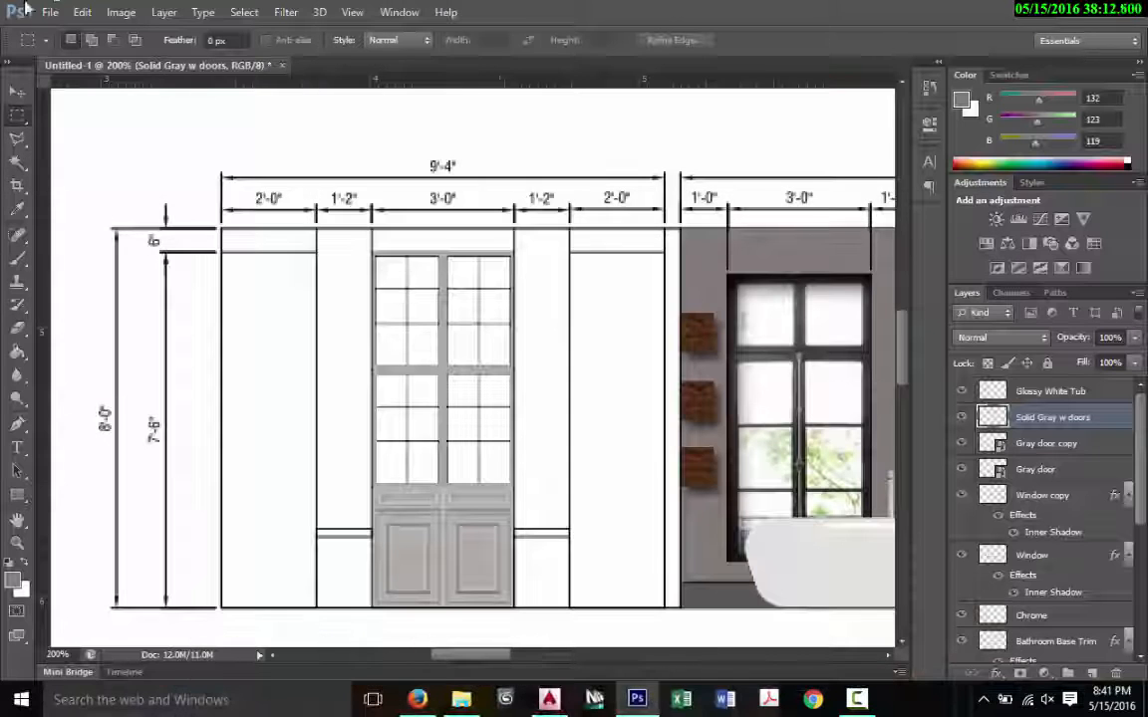
click(49, 11)
click(60, 302)
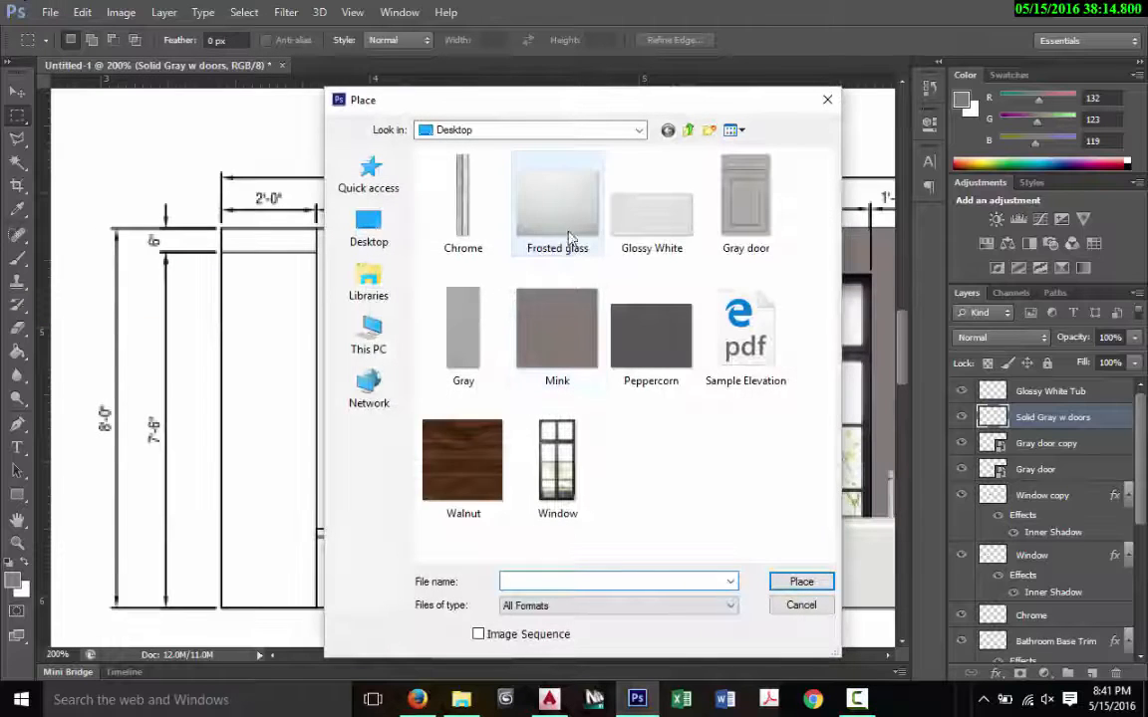
double_click(570, 239)
drag(269, 231, 554, 505)
key(ctrl+minus)
key(ctrl+minus)
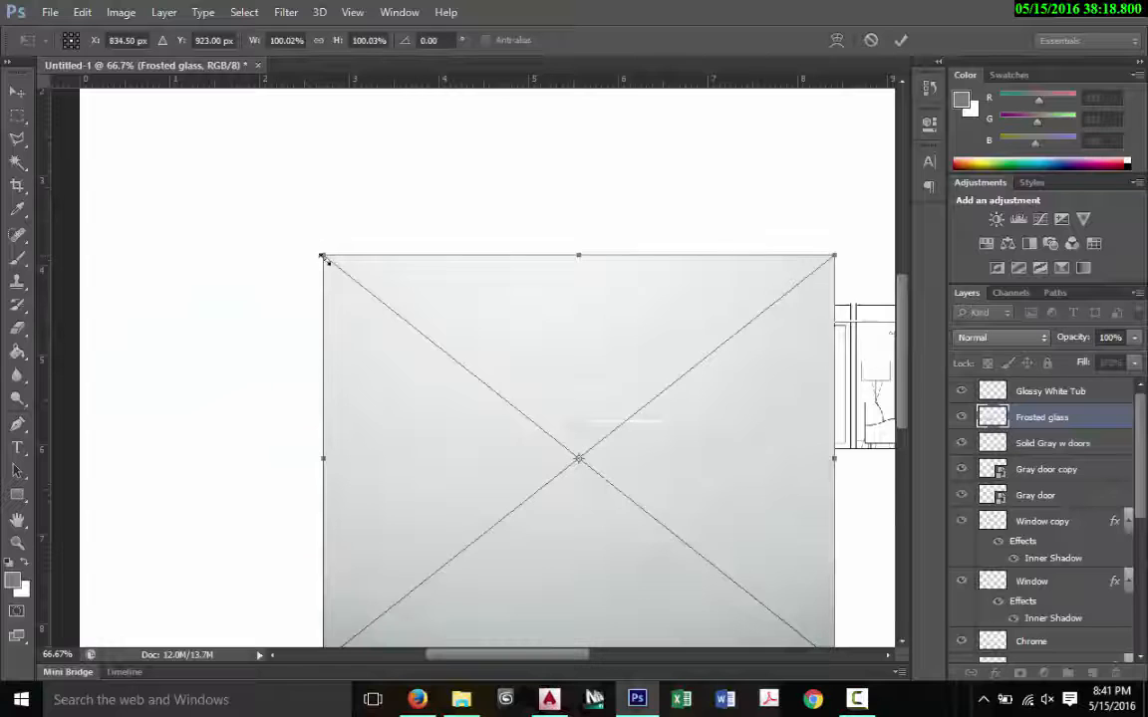
drag(324, 260, 698, 550)
drag(698, 595, 435, 353)
drag(409, 302, 410, 403)
Step: Fit the frosted glass to the cabinet's glass door area at about 9% width and 19% height, and move it below Solid Gray w doors
key(ctrl+plus)
key(ctrl+plus)
key(ctrl+plus)
key(ctrl+plus)
key(ctrl+minus)
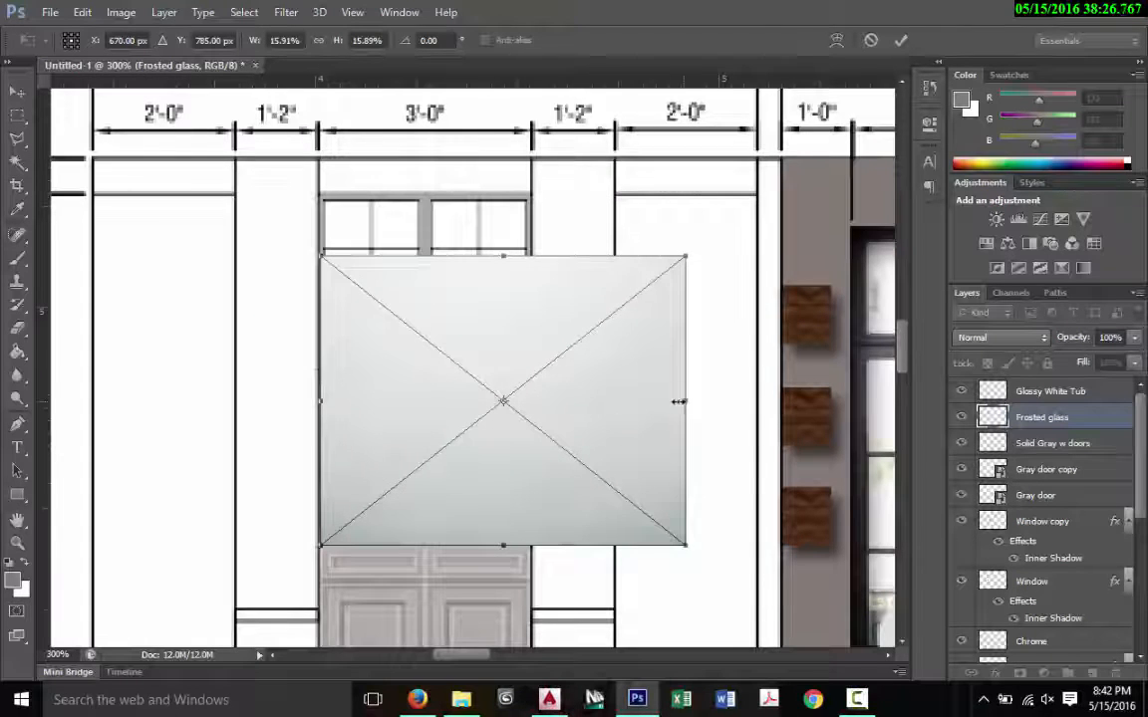
drag(679, 402, 531, 369)
drag(428, 257, 418, 193)
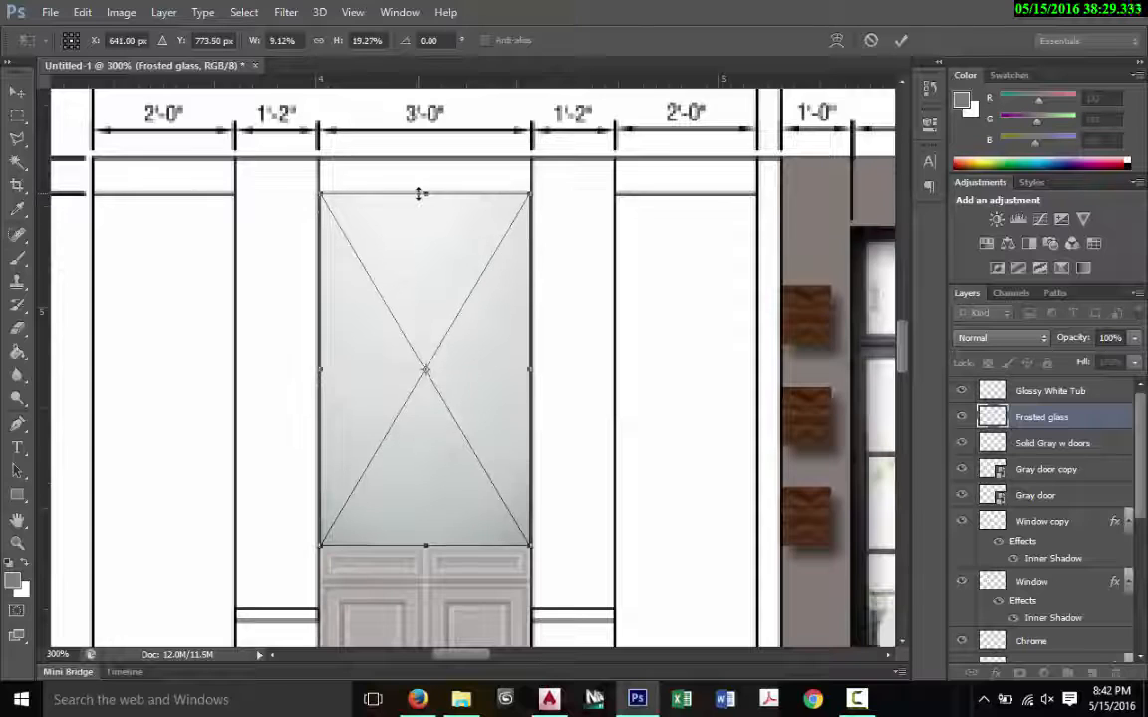
click(900, 41)
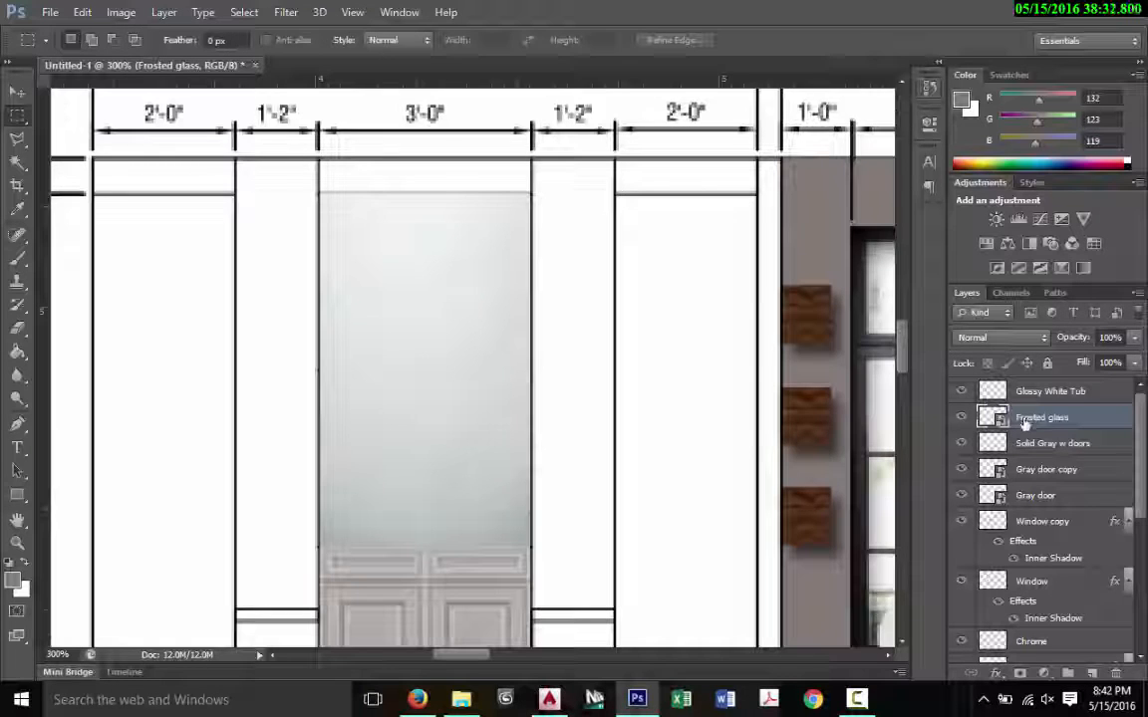
drag(1024, 424, 1106, 458)
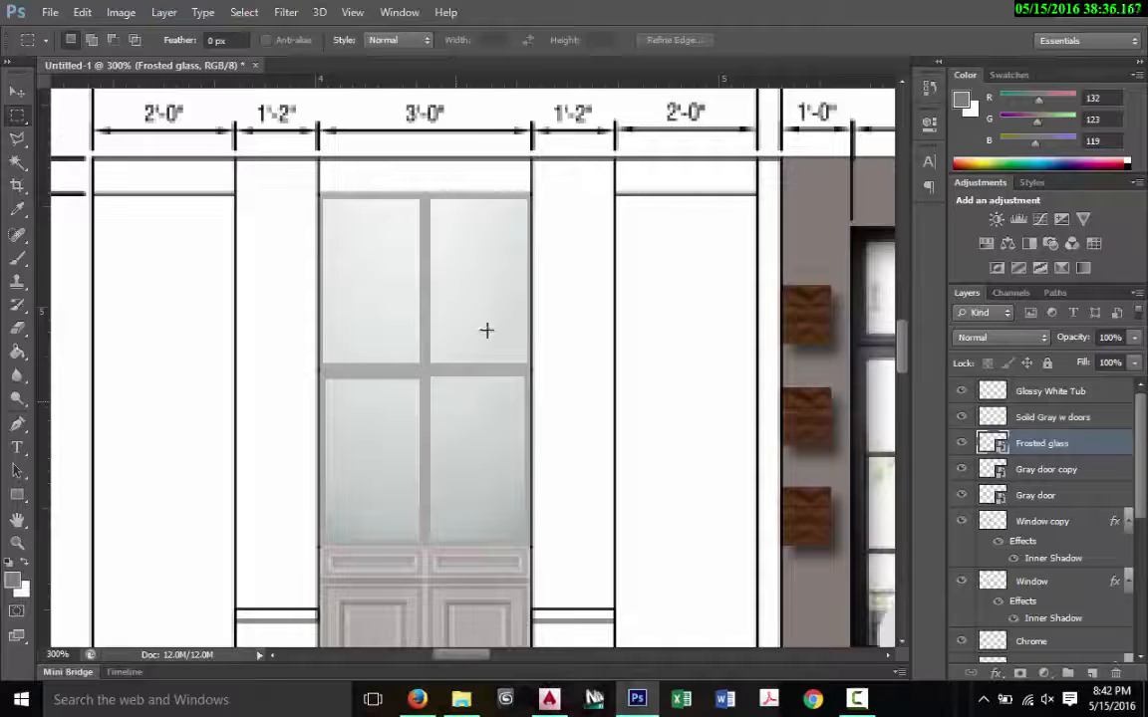
Step: Set the Frosted glass layer's opacity to 60%, after trying 50%
scroll(466, 499, up, 1)
scroll(466, 500, down, 3)
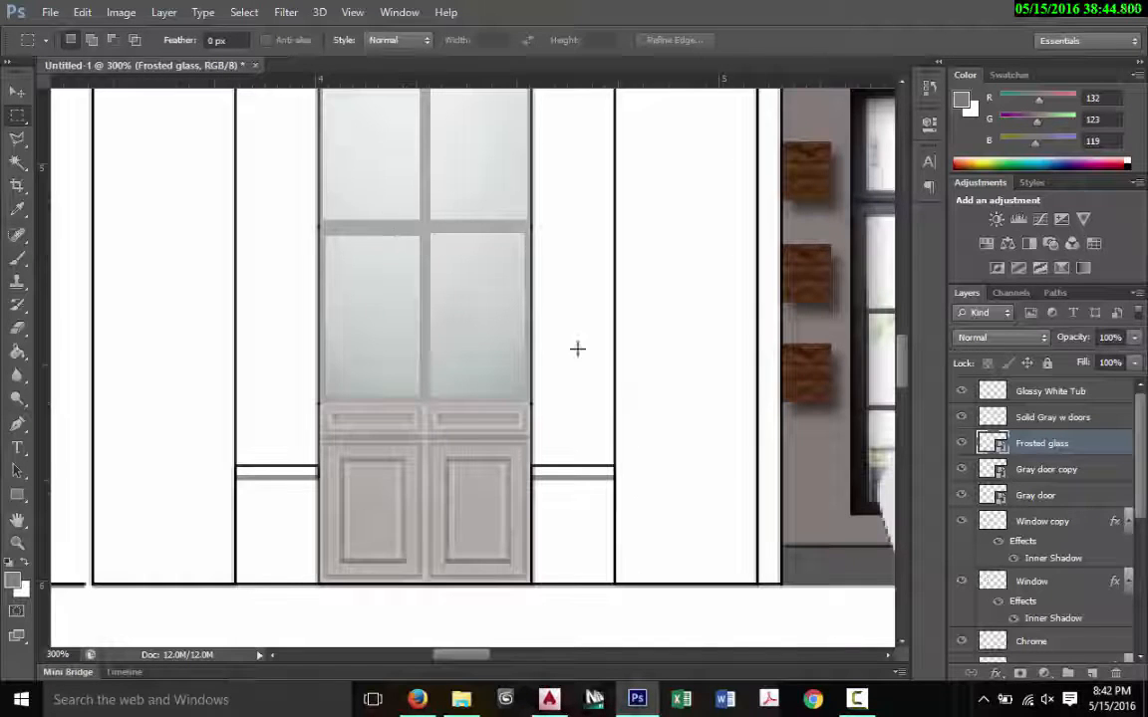
scroll(581, 359, up, 2)
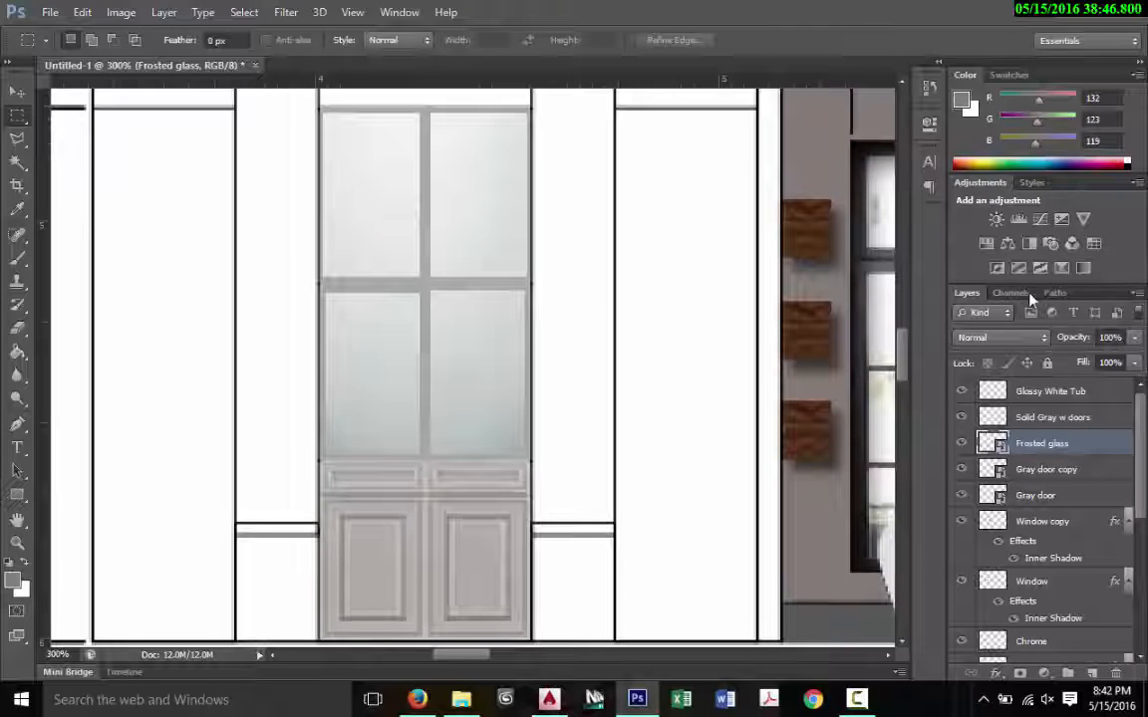
click(1110, 337)
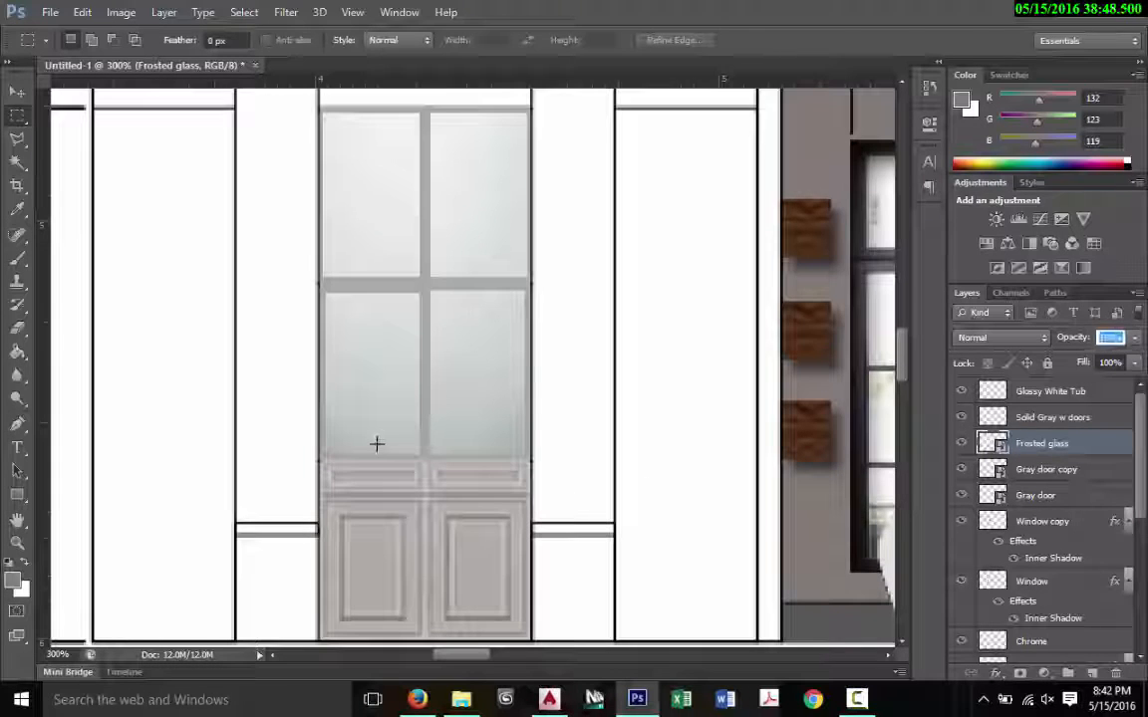
text(50)
key(Return)
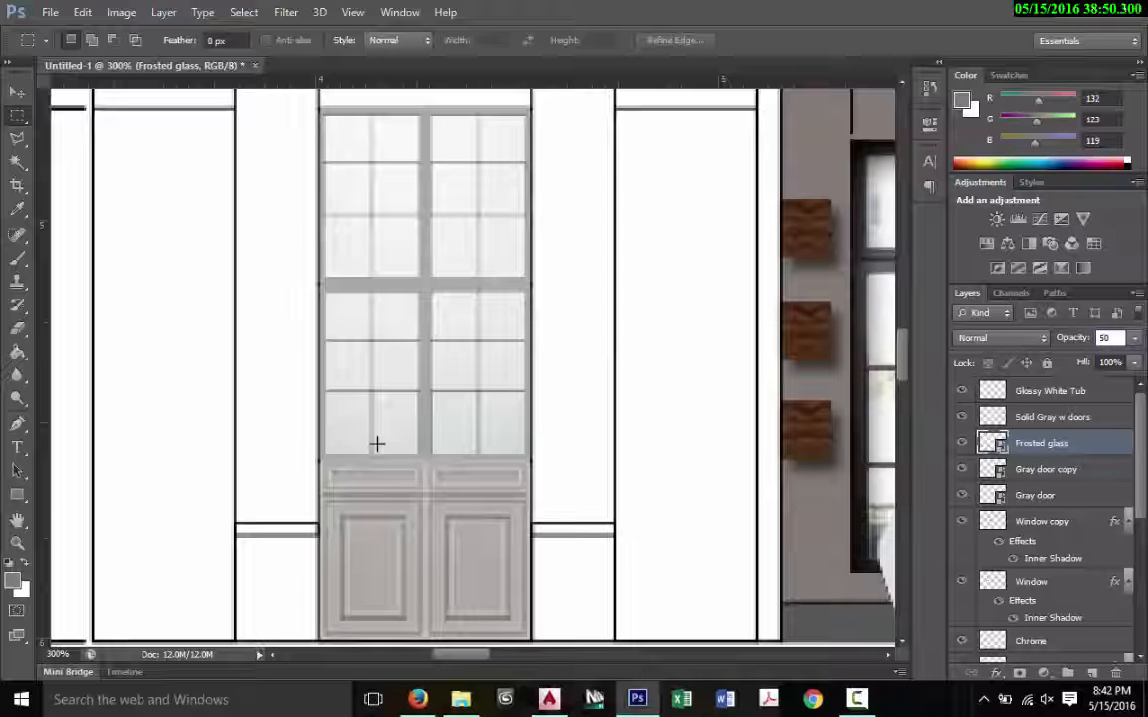
key(BackSpace)
text(60)
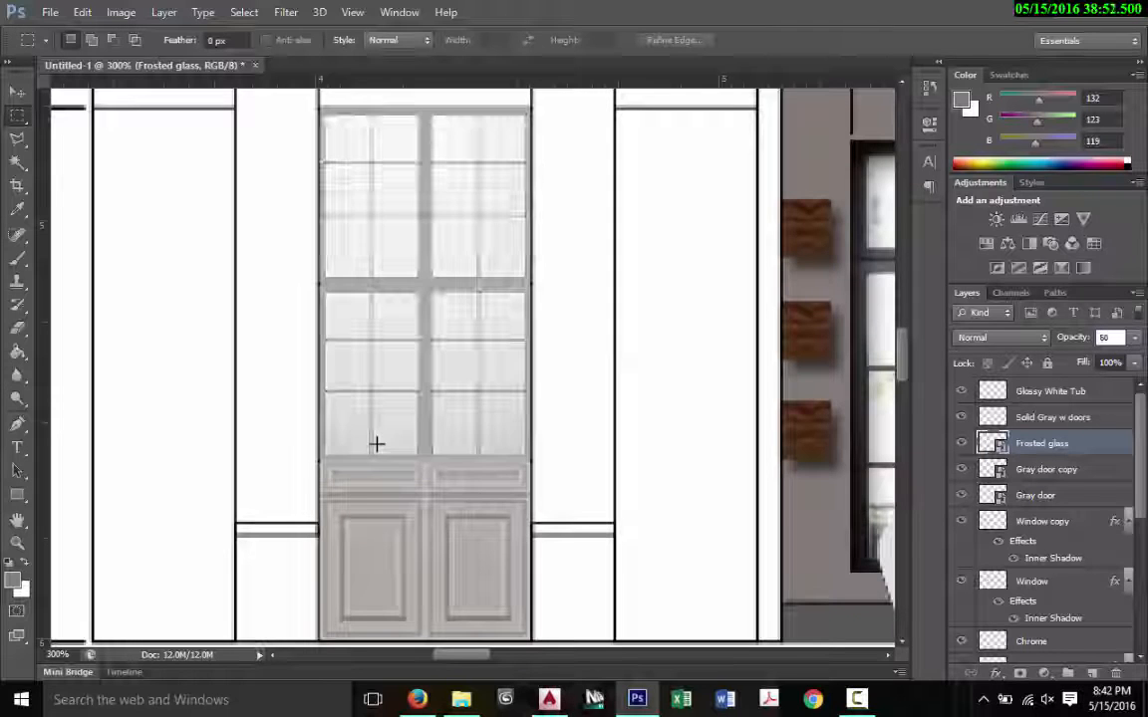
key(Return)
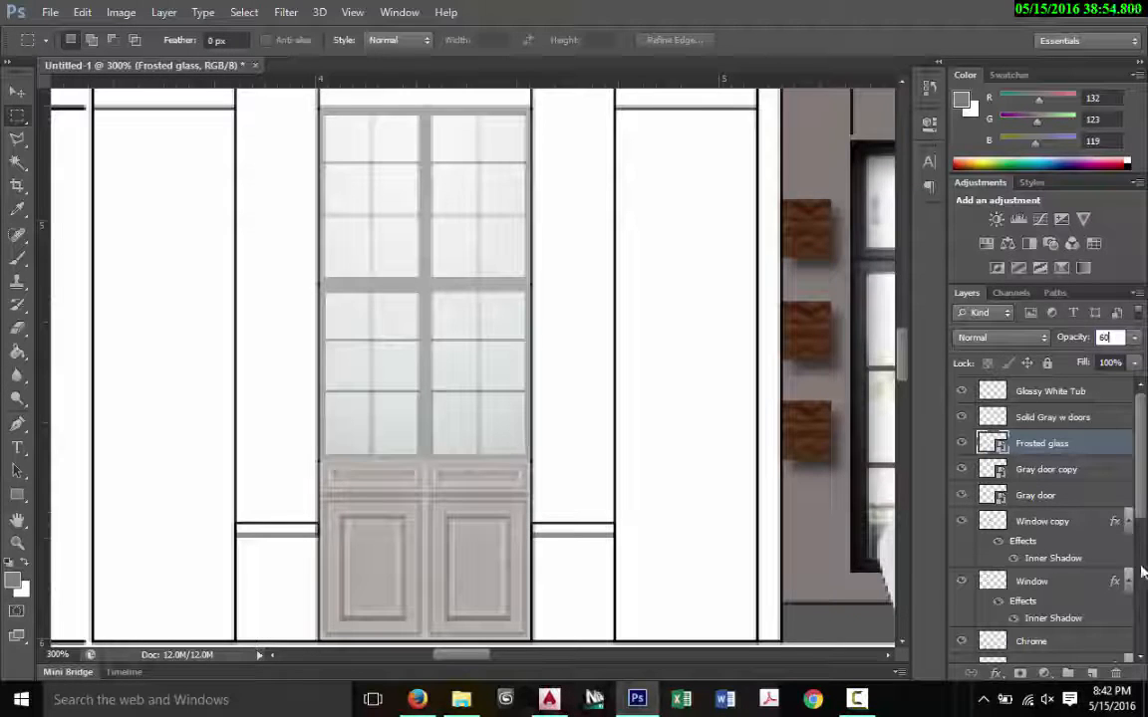
Step: Place the Gray image above Gray door copy, scaled to about 59% width and flattened to about 4% height as a thin header strip
click(1086, 480)
key(ctrl+minus)
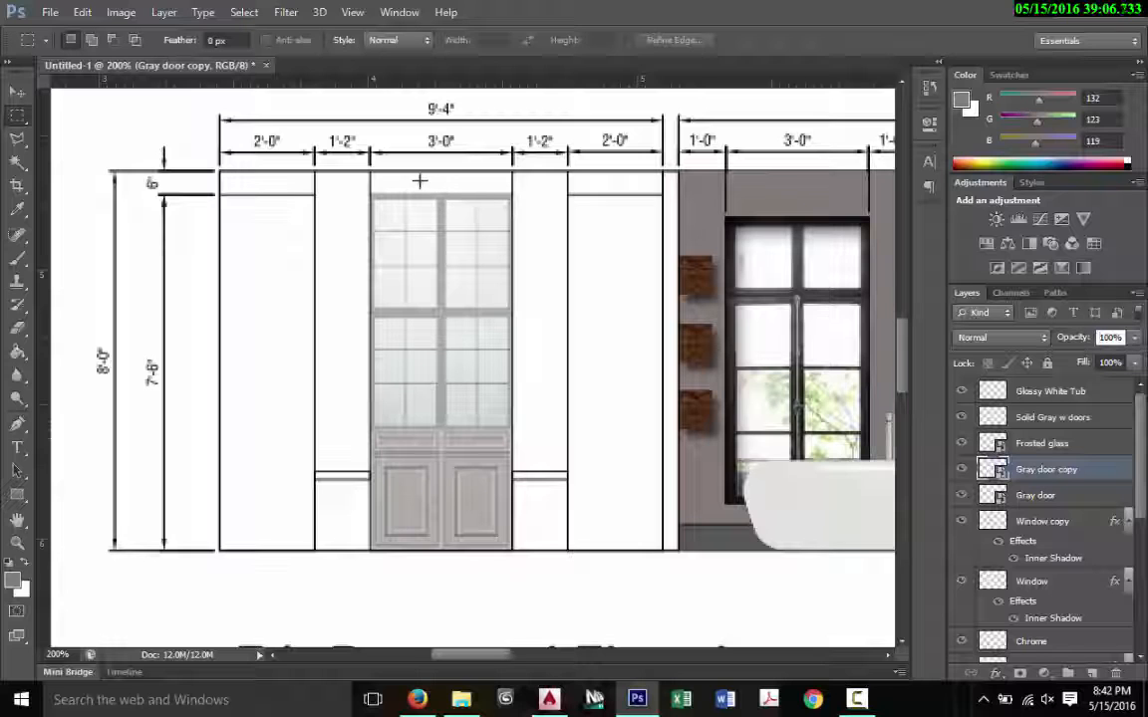
click(48, 12)
click(122, 302)
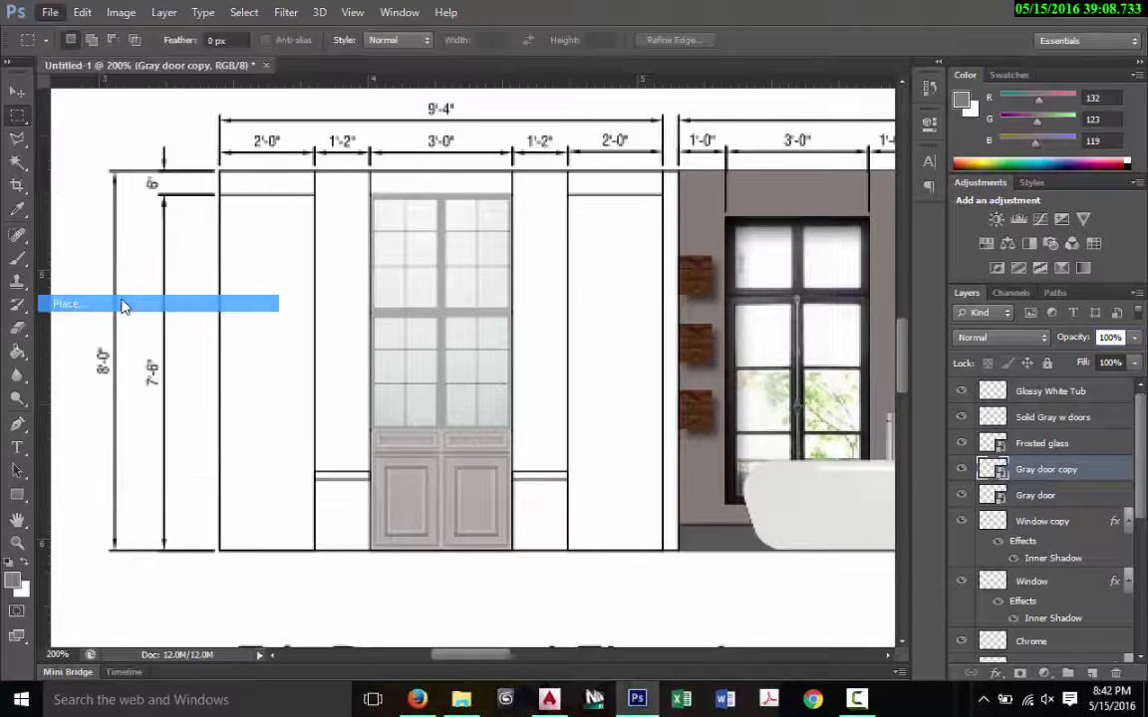
double_click(478, 329)
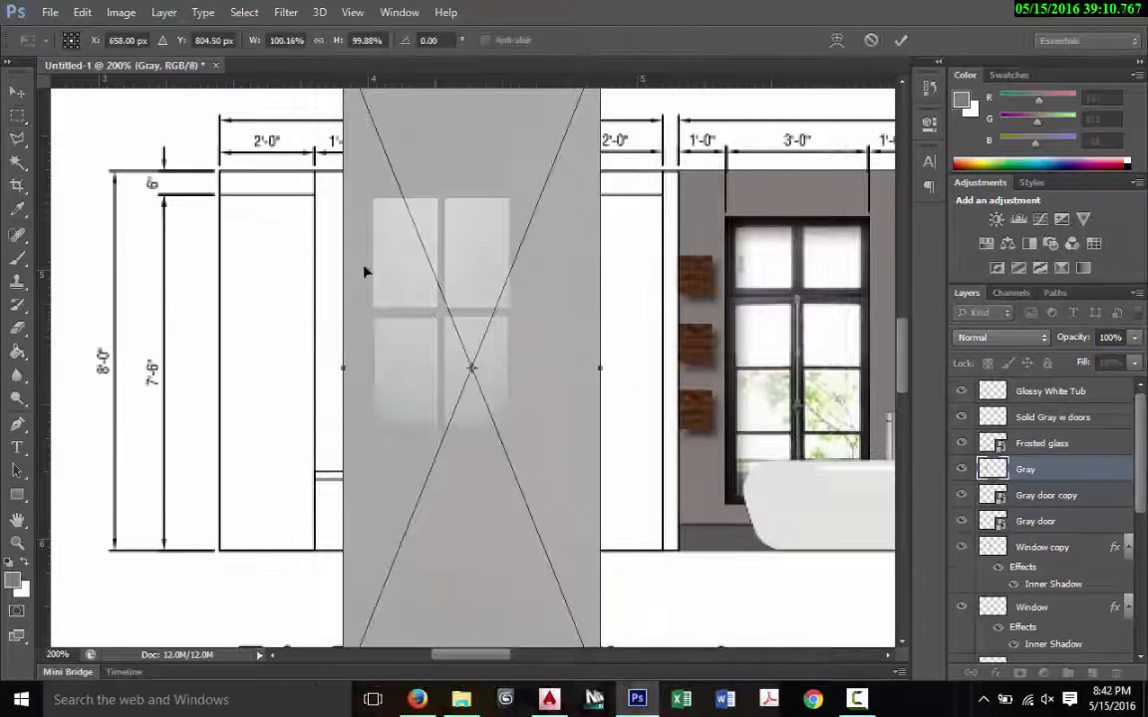
drag(423, 178, 589, 328)
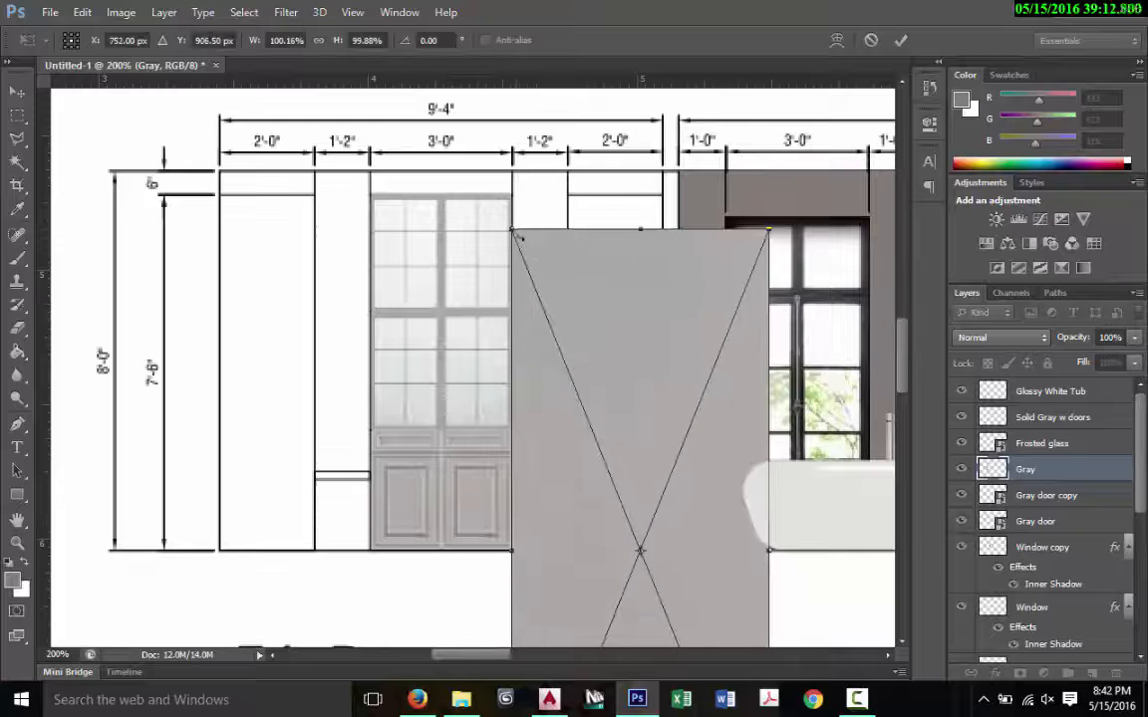
drag(513, 225, 565, 302)
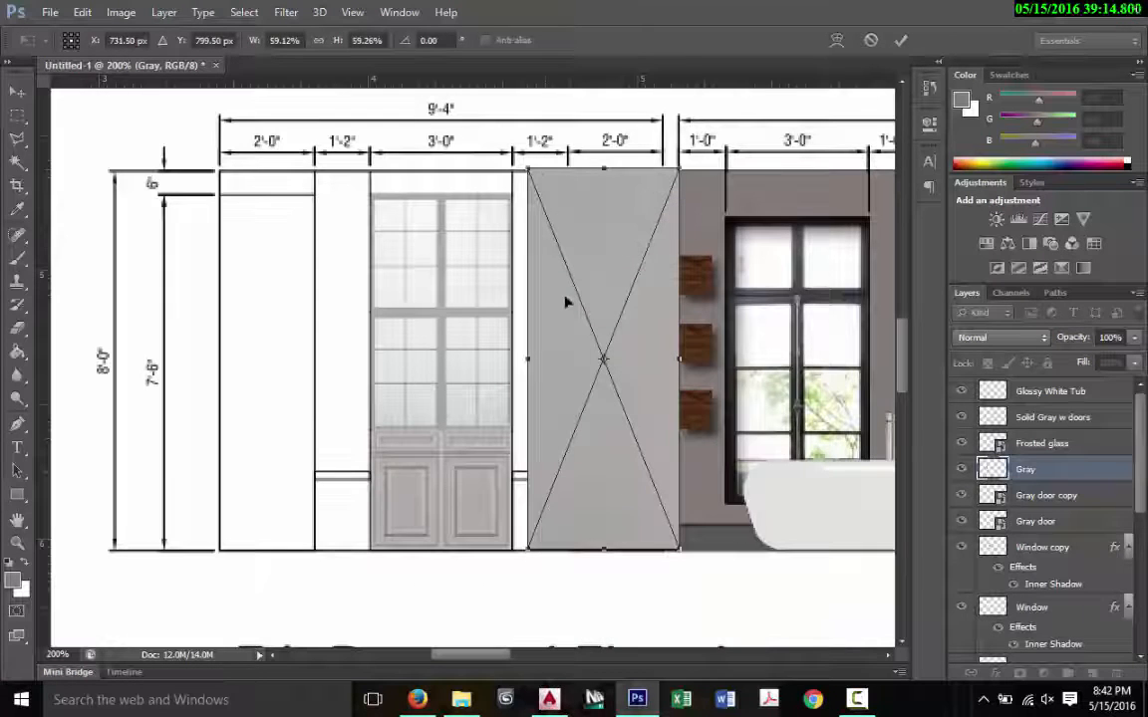
drag(603, 549, 603, 195)
key(Return)
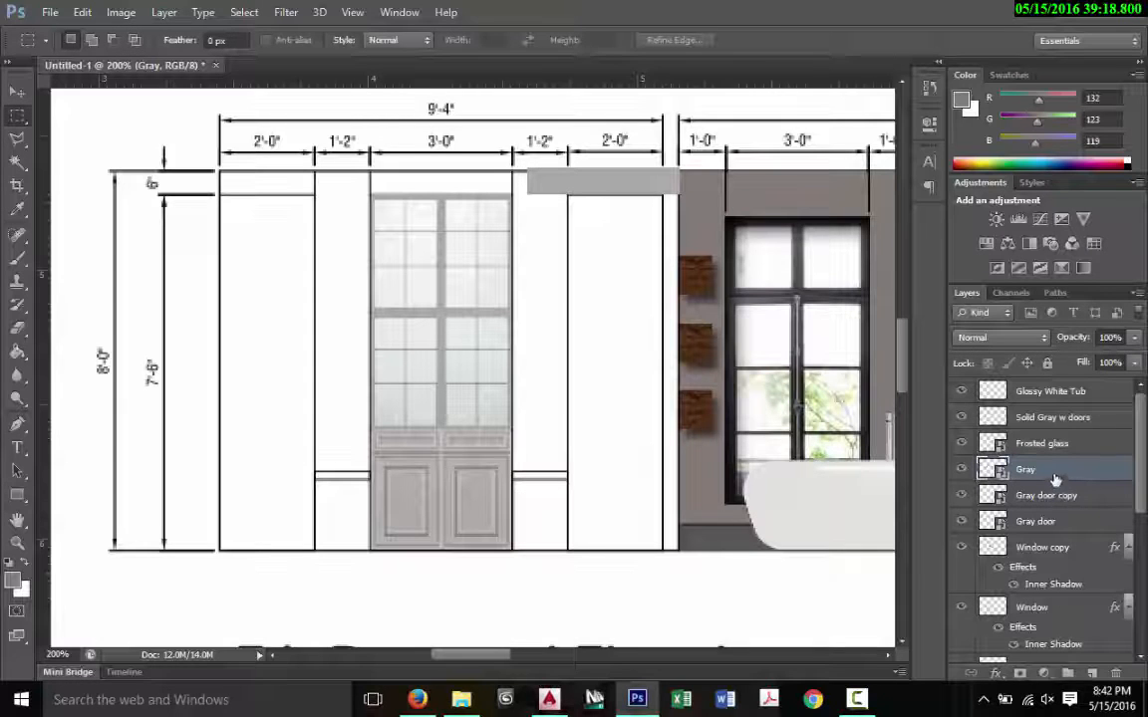
Step: Bring the Gray layer above all others and fit it over the header above the 3'-0" cabinet at about 54% width and 3.9% height
drag(1055, 481, 997, 385)
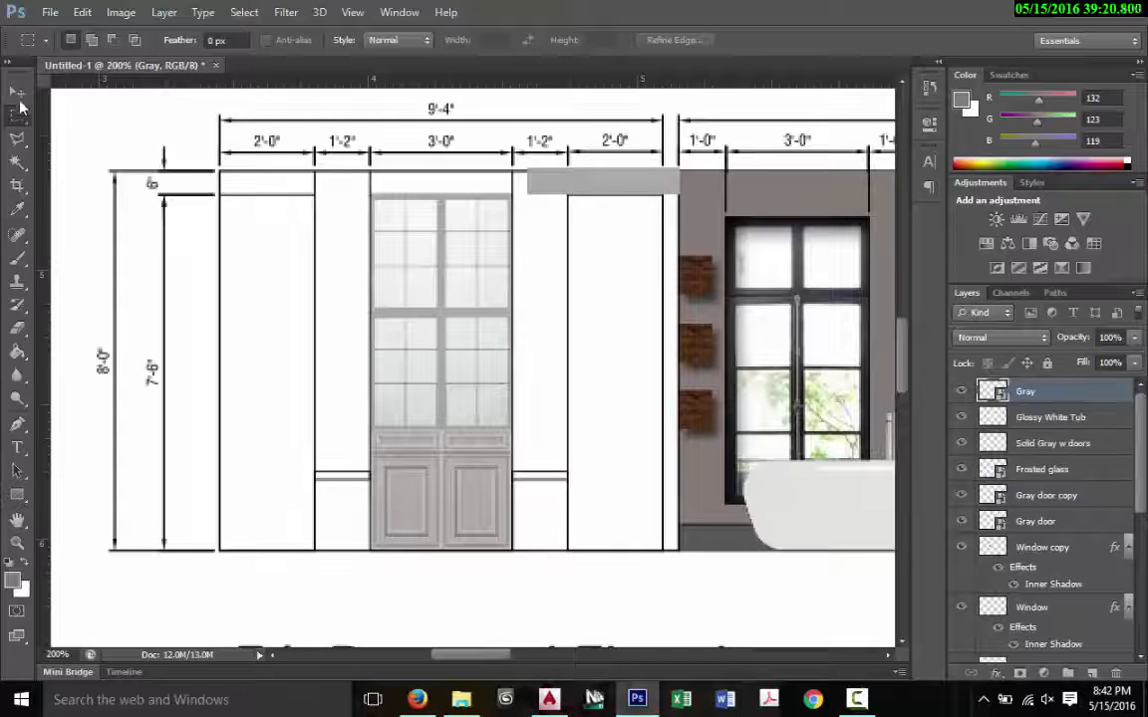
click(18, 101)
drag(538, 180, 389, 195)
key(ctrl+t)
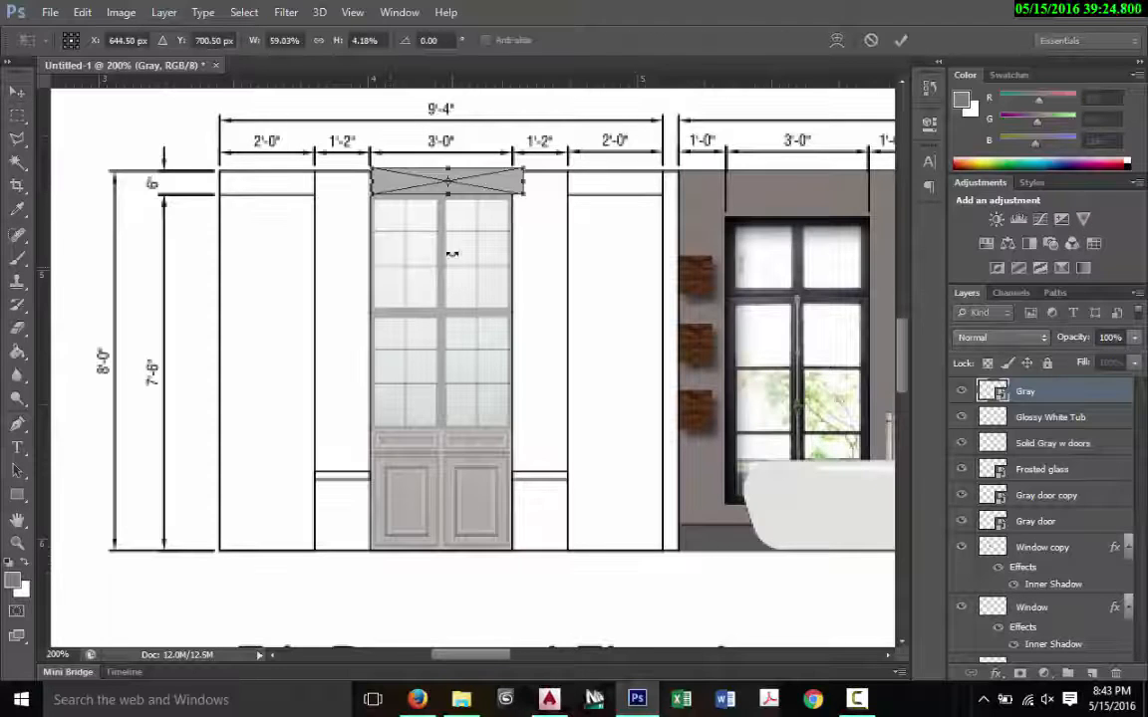
drag(522, 183, 450, 164)
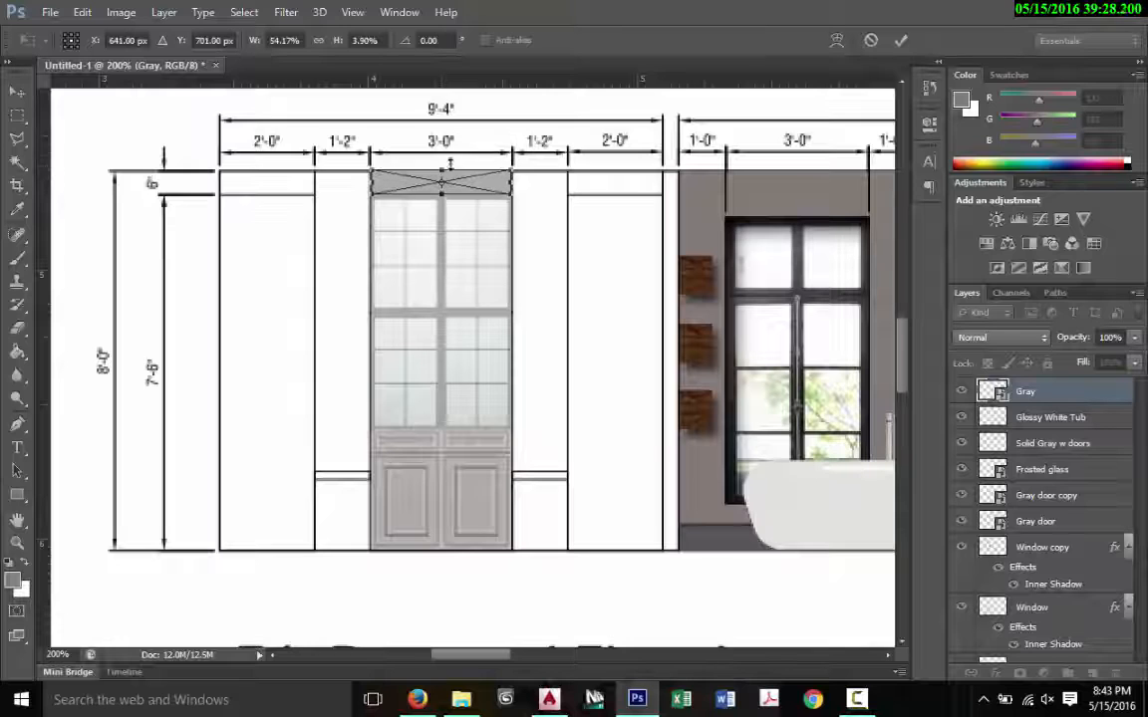
click(895, 42)
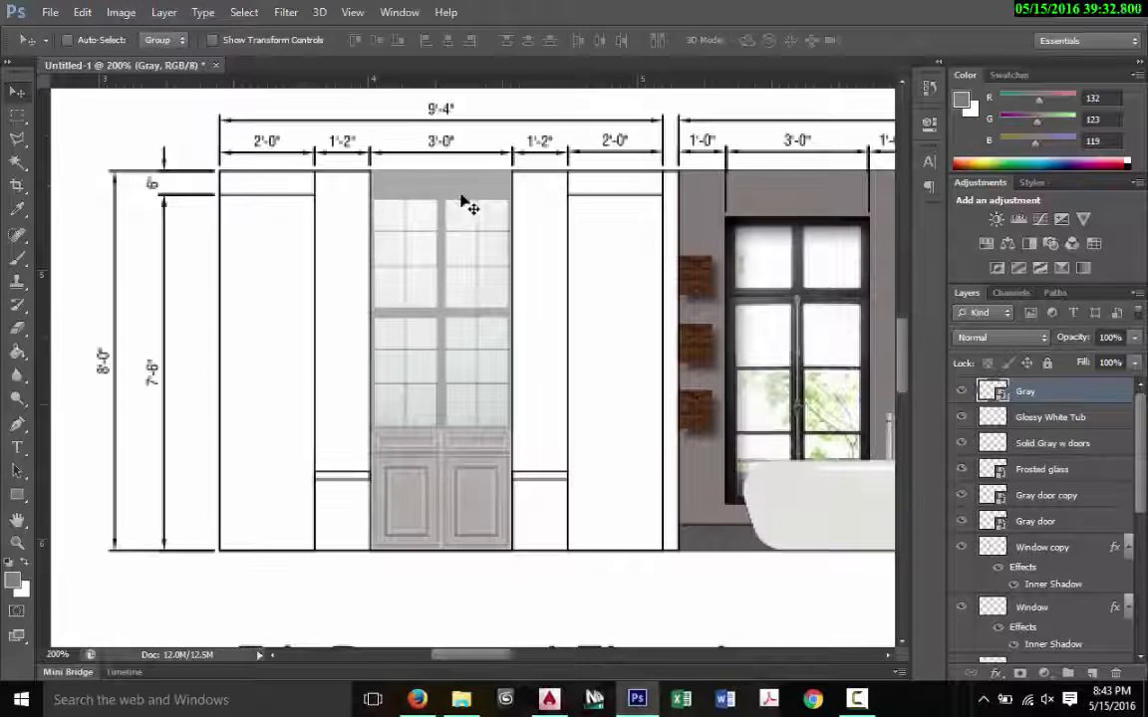
Step: Add an Inner Shadow to the Gray header strip, with global light off and the angle at -88°
click(119, 12)
mouse_move(164, 12)
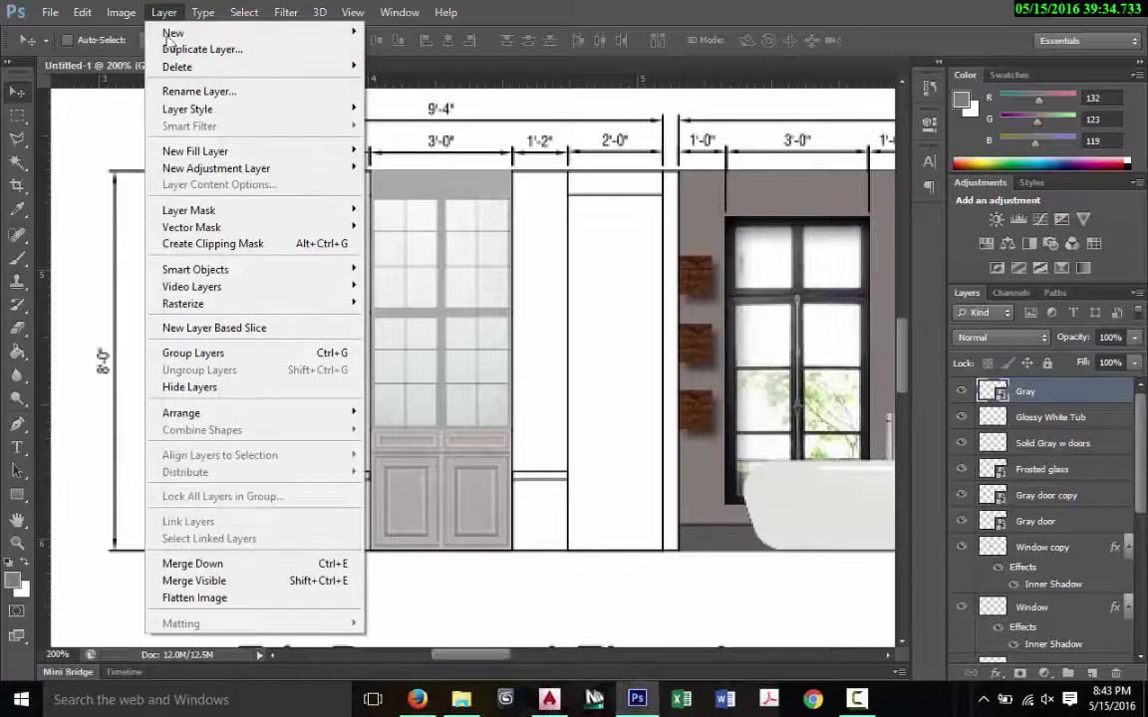
mouse_move(184, 112)
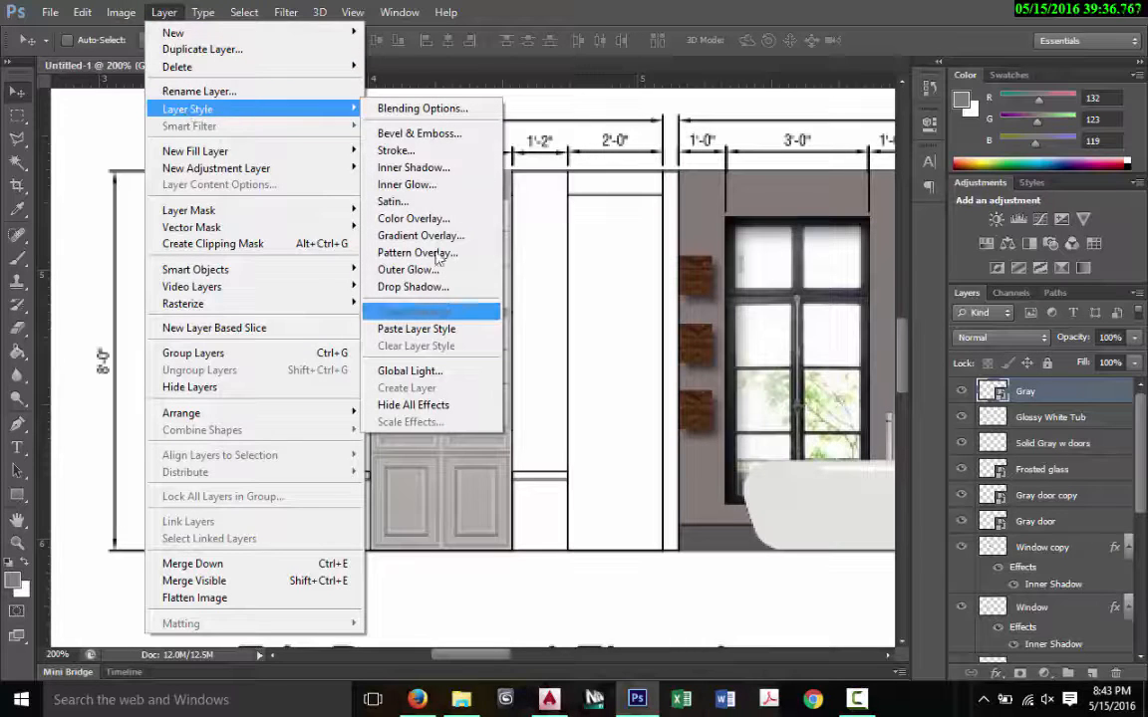
click(414, 168)
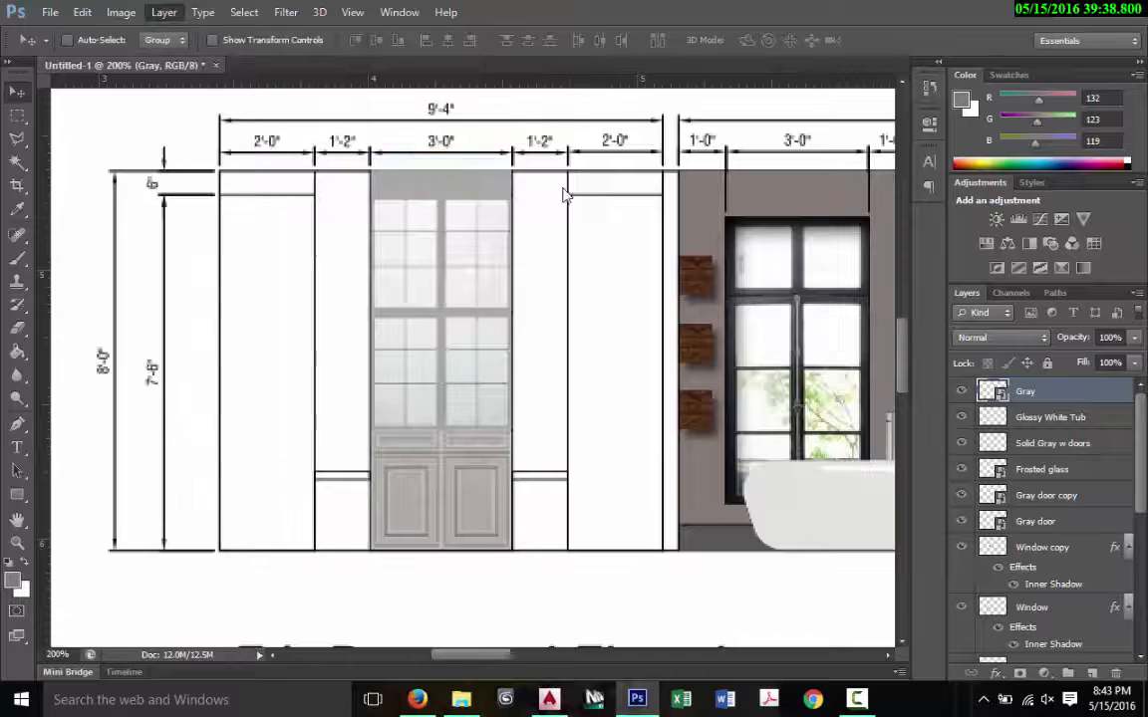
drag(603, 158, 725, 160)
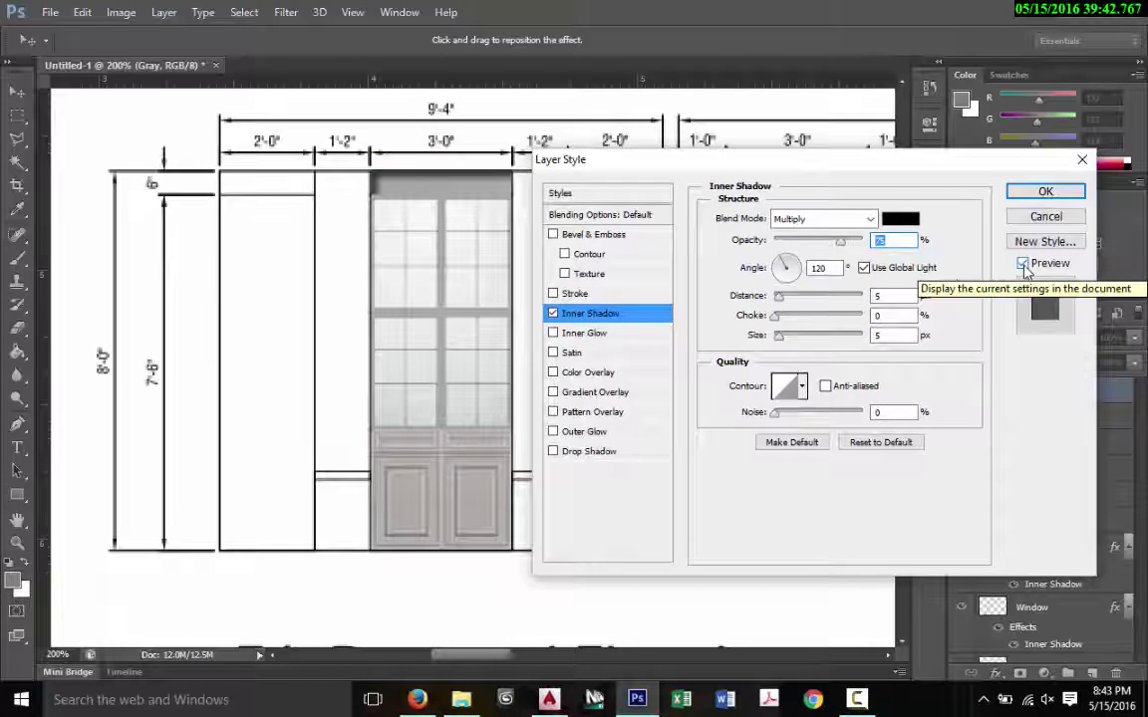
click(864, 268)
drag(787, 264, 820, 340)
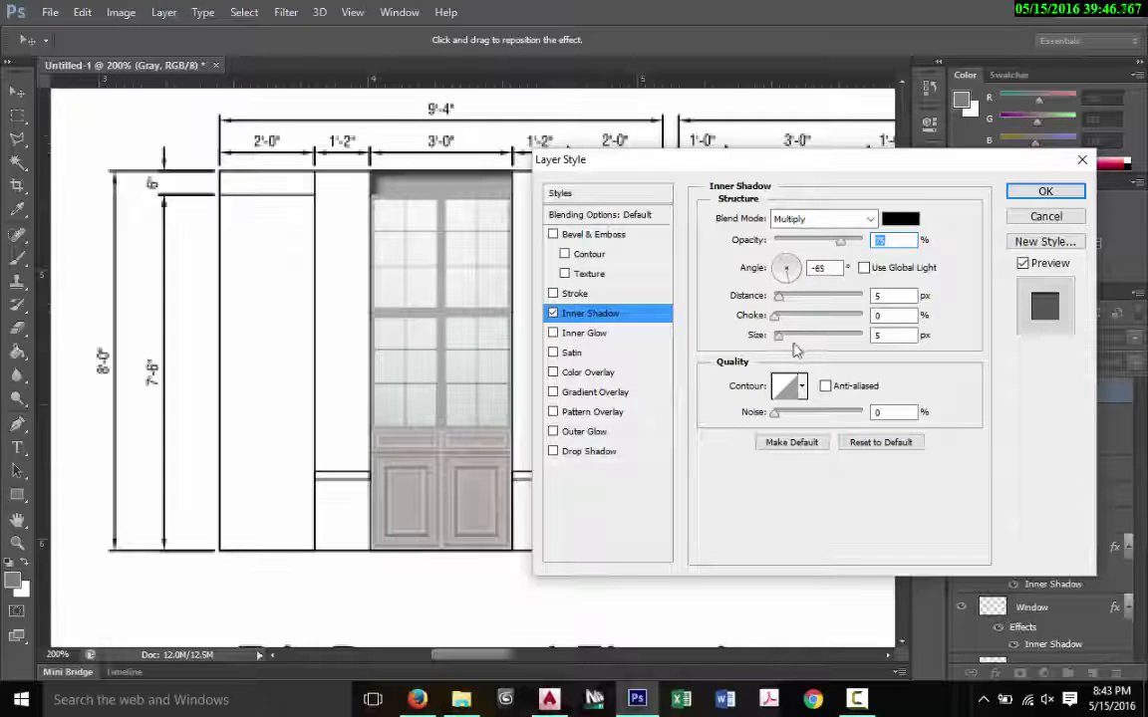
drag(459, 177, 461, 166)
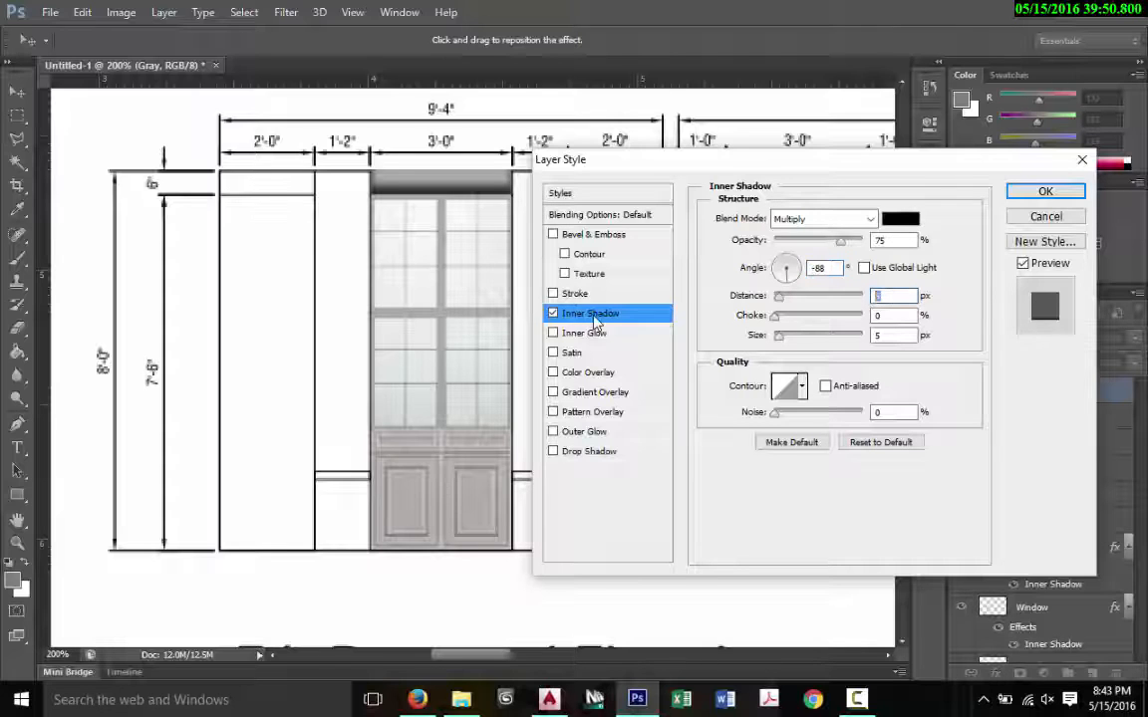
Step: Set the header's inner shadow distance to 2 px and size to 1 px, and apply the layer style
key(Tab)
text(1)
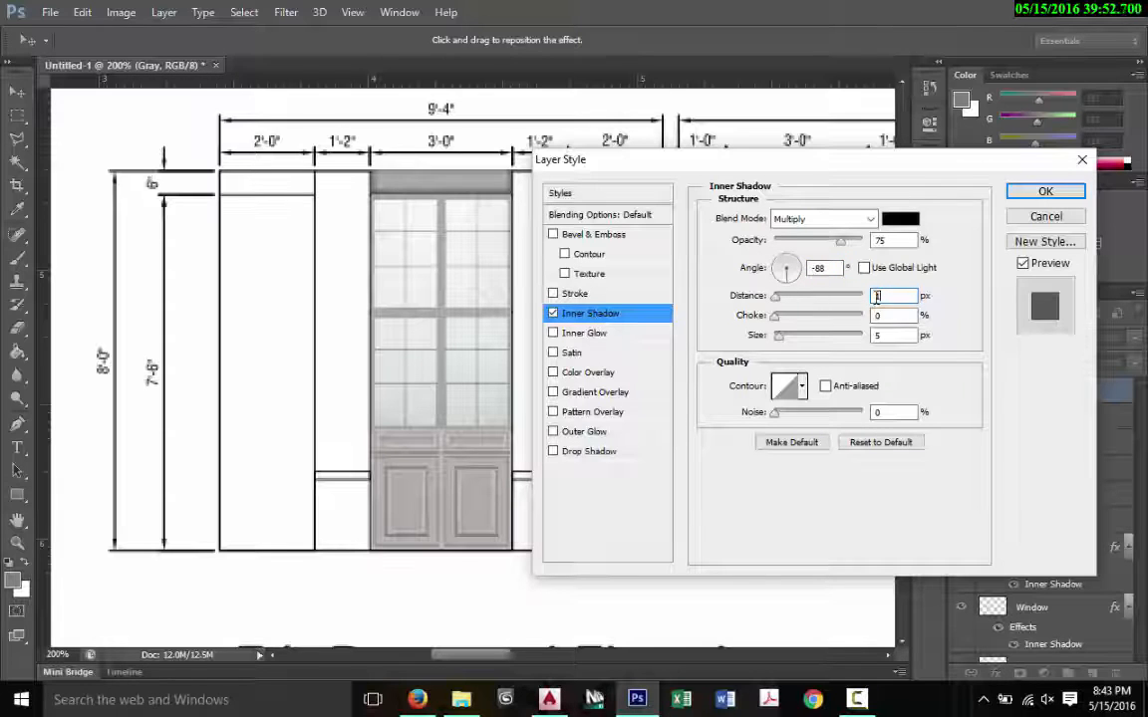
double_click(882, 336)
text(1)
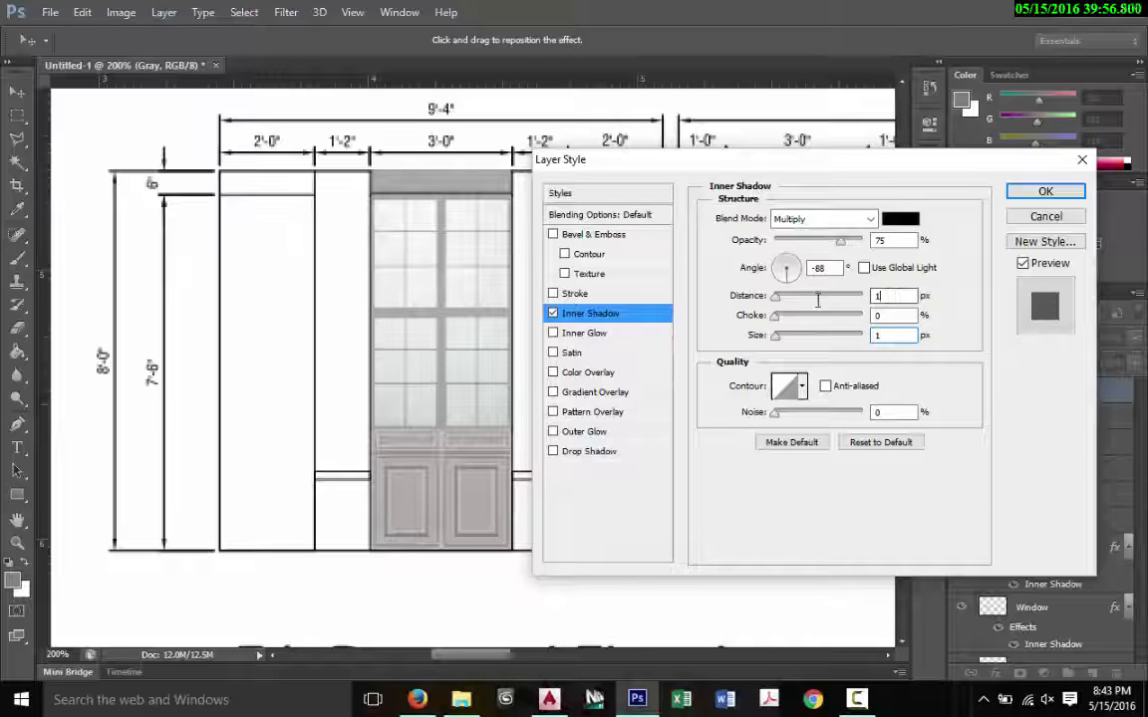
key(Up)
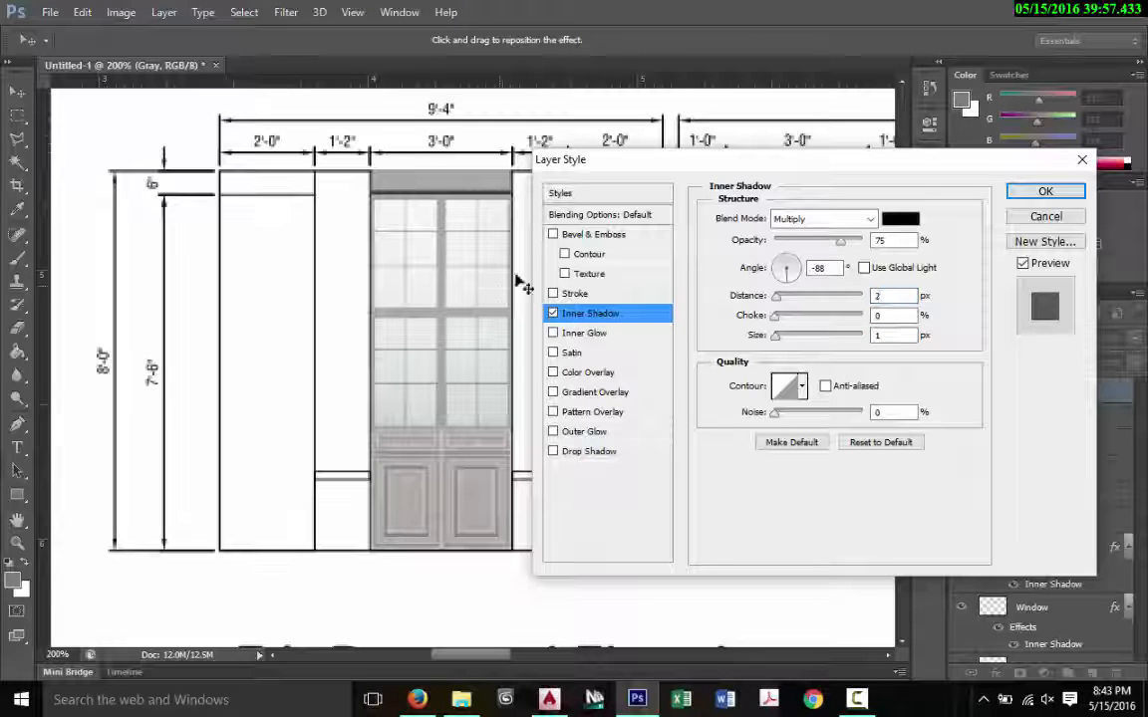
click(1045, 193)
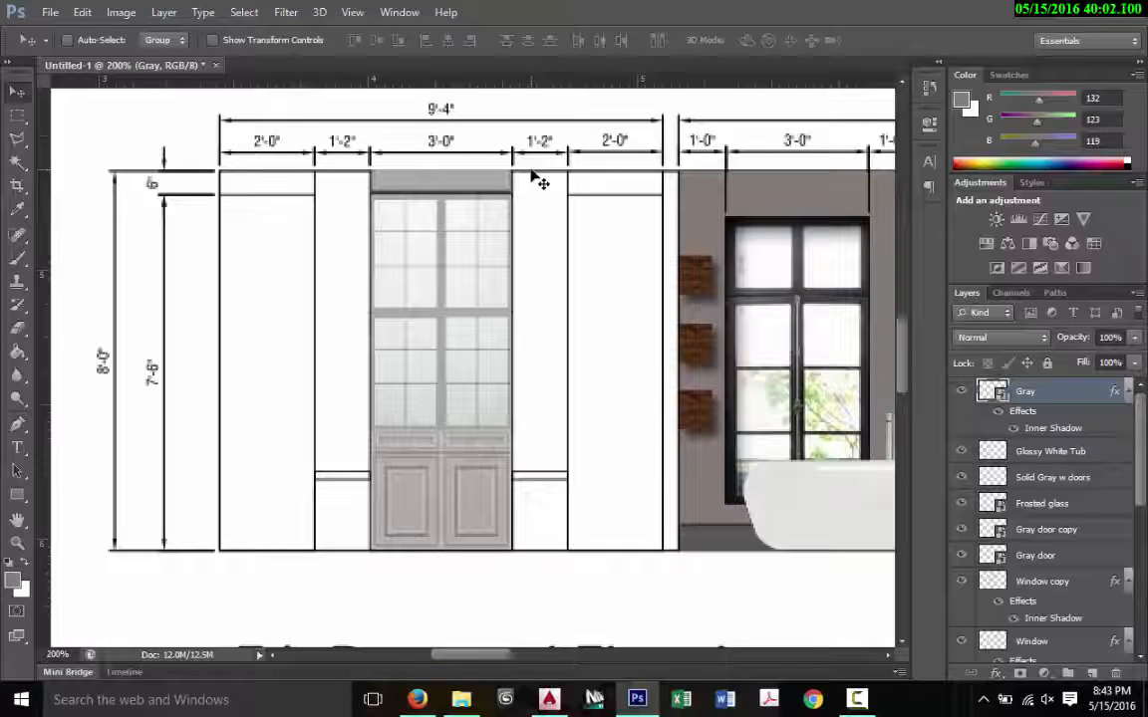
Step: Review the full Proposed Elevation, comparing the rendered cabinet and bath area with the unrendered rooms
key(ctrl+minus)
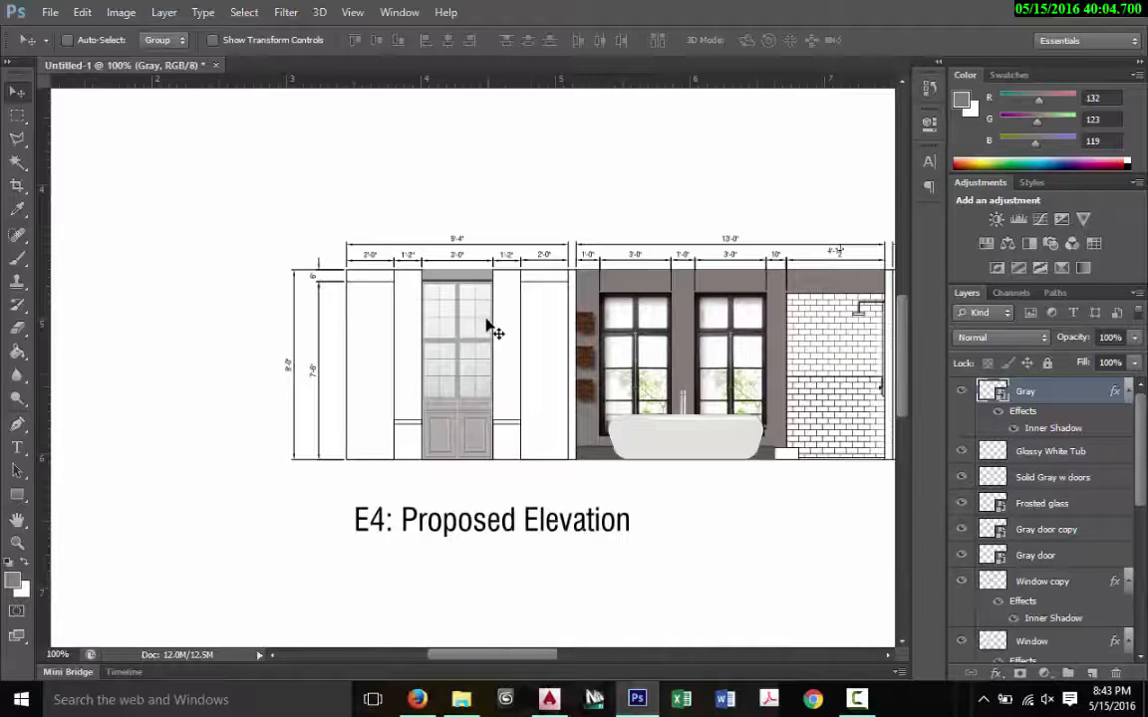
drag(541, 657, 583, 667)
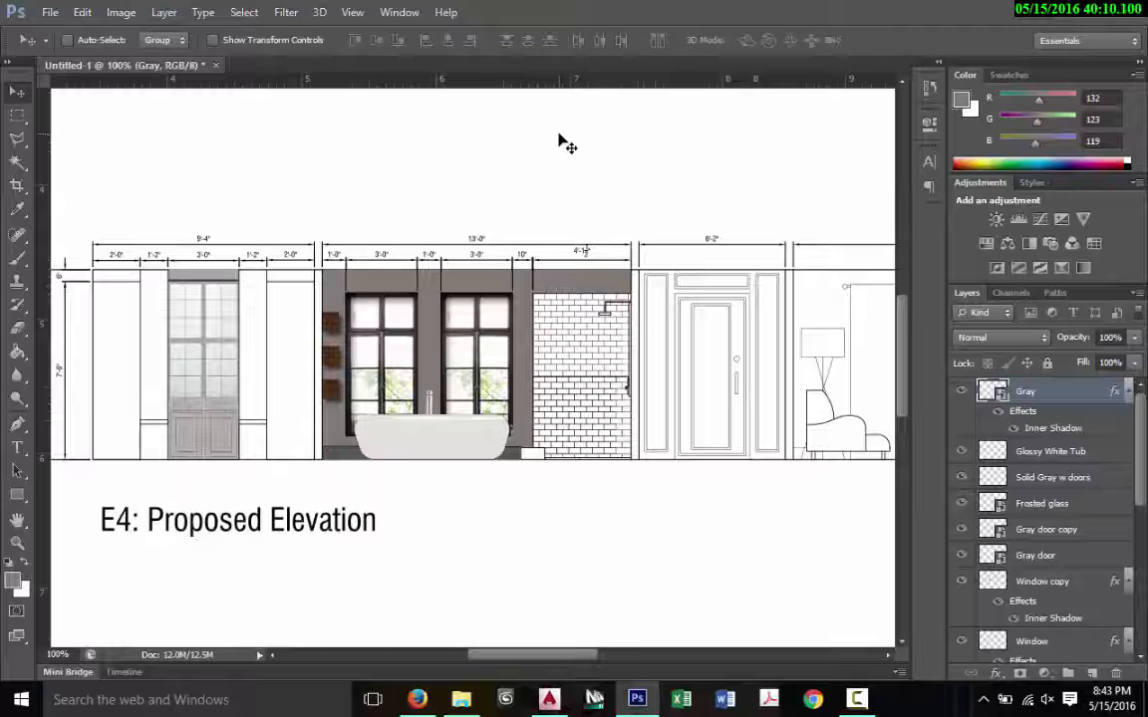
scroll(602, 546, down, 3)
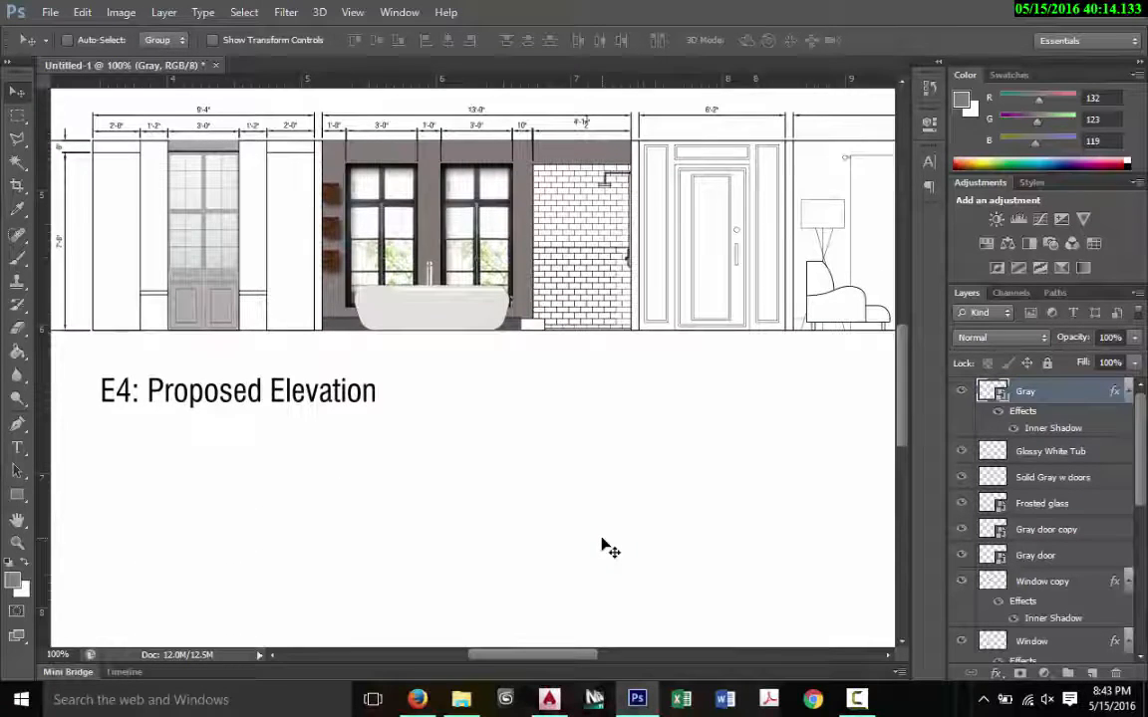
key(ctrl+minus)
key(ctrl+minus)
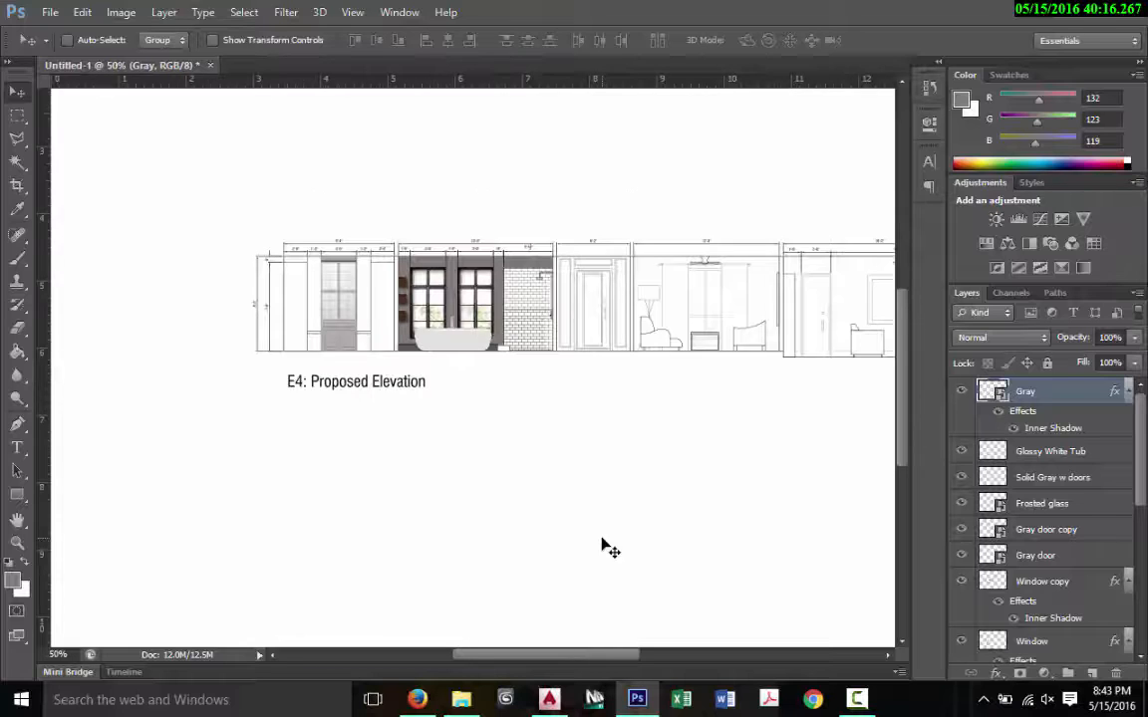
drag(553, 656, 580, 679)
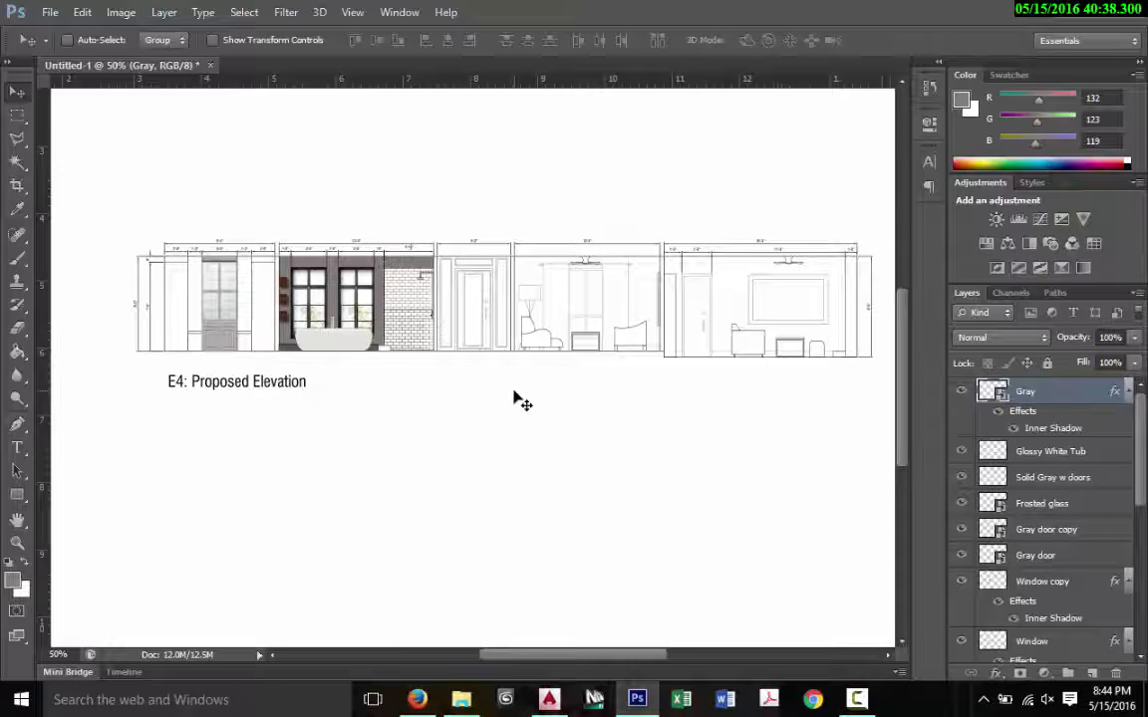
Step: Examine the bathtub and windows up close, activate the Blur tool, and look over the remaining unrendered sections of the elevation
key(ctrl+1)
drag(586, 656, 543, 657)
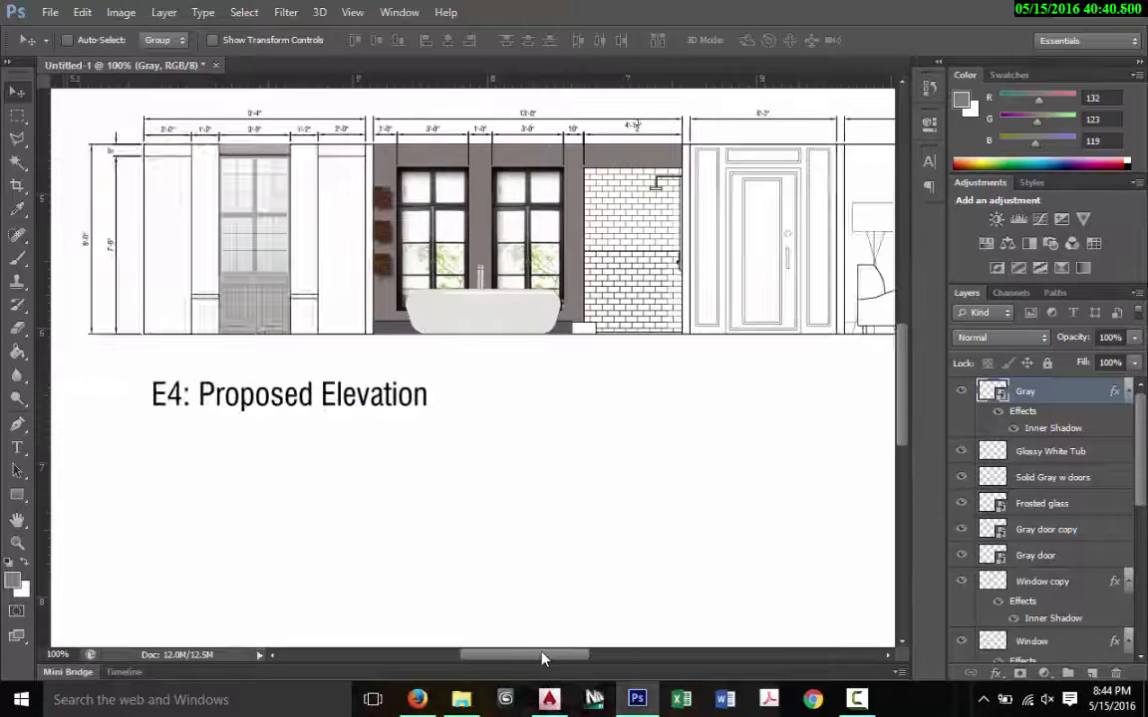
key(ctrl+plus)
key(ctrl+plus)
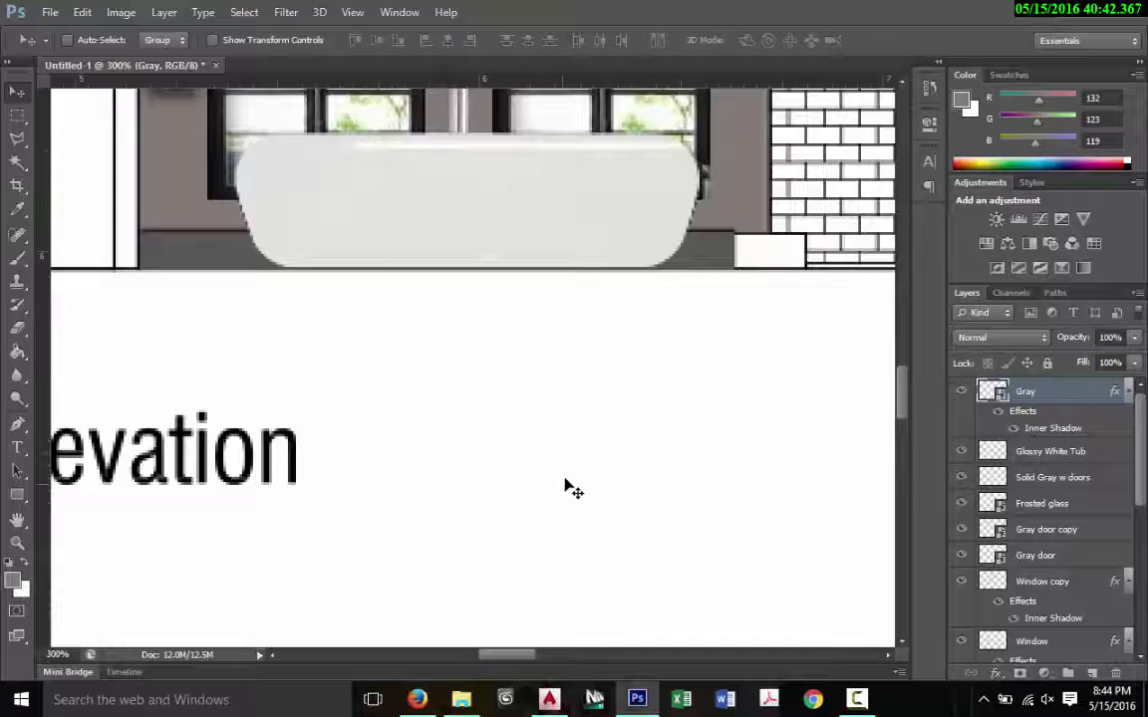
scroll(566, 487, up, 10)
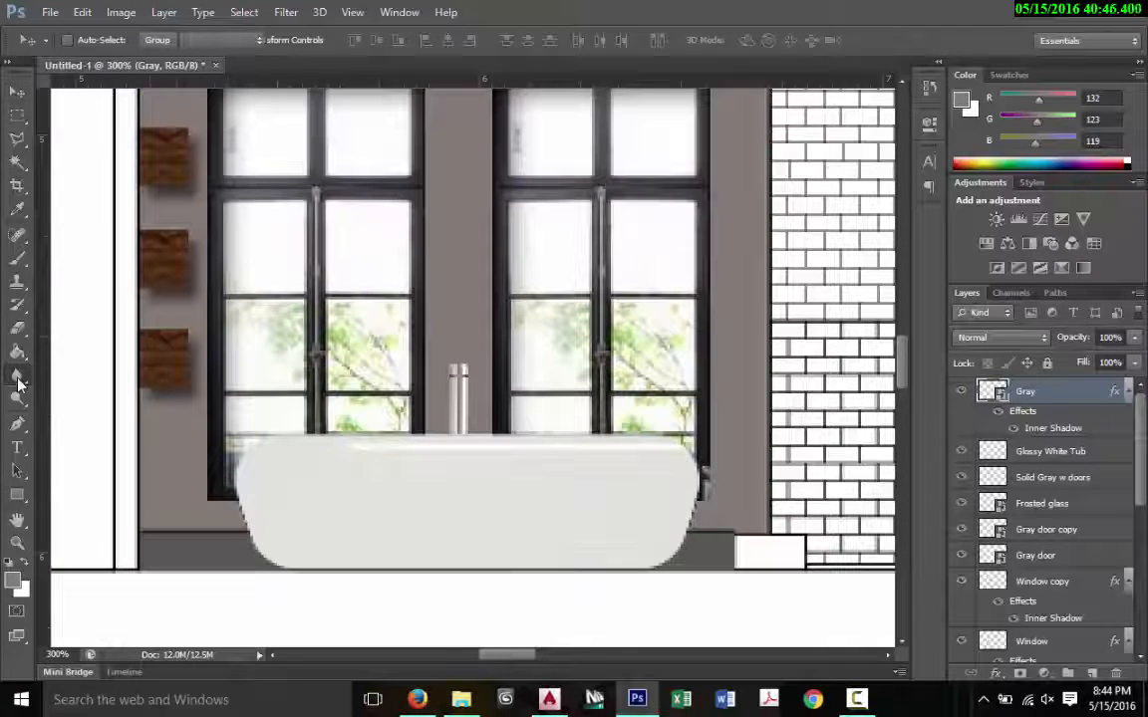
click(18, 378)
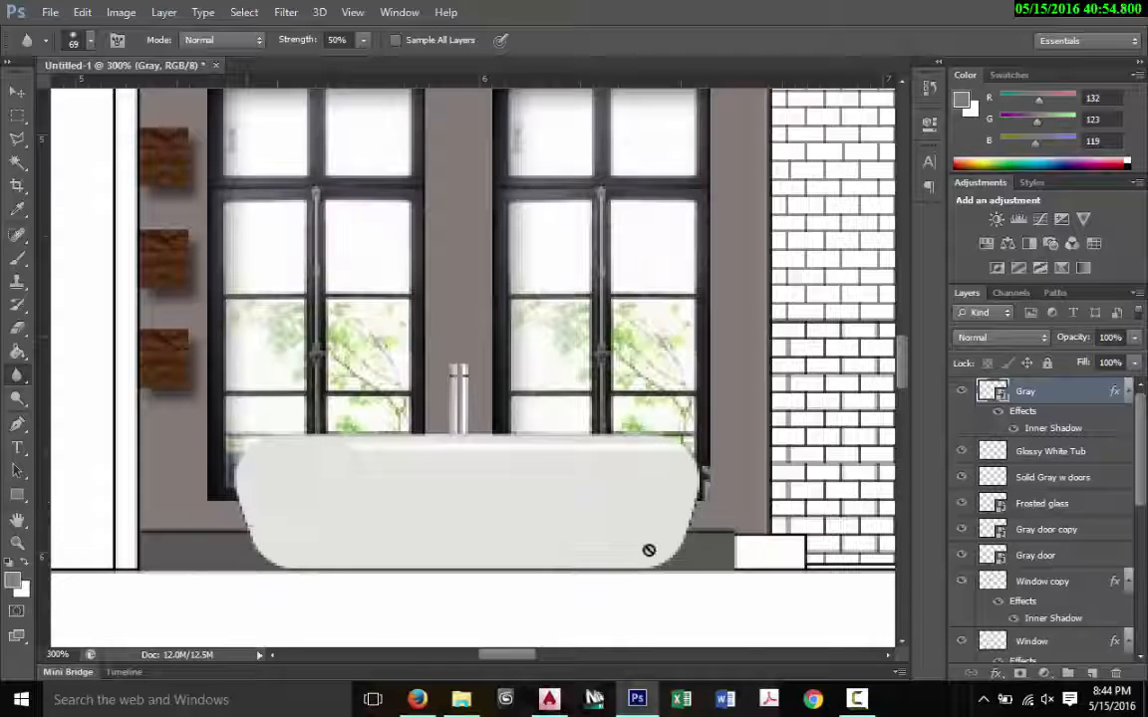
key(ctrl+minus)
key(ctrl+minus)
key(ctrl+minus)
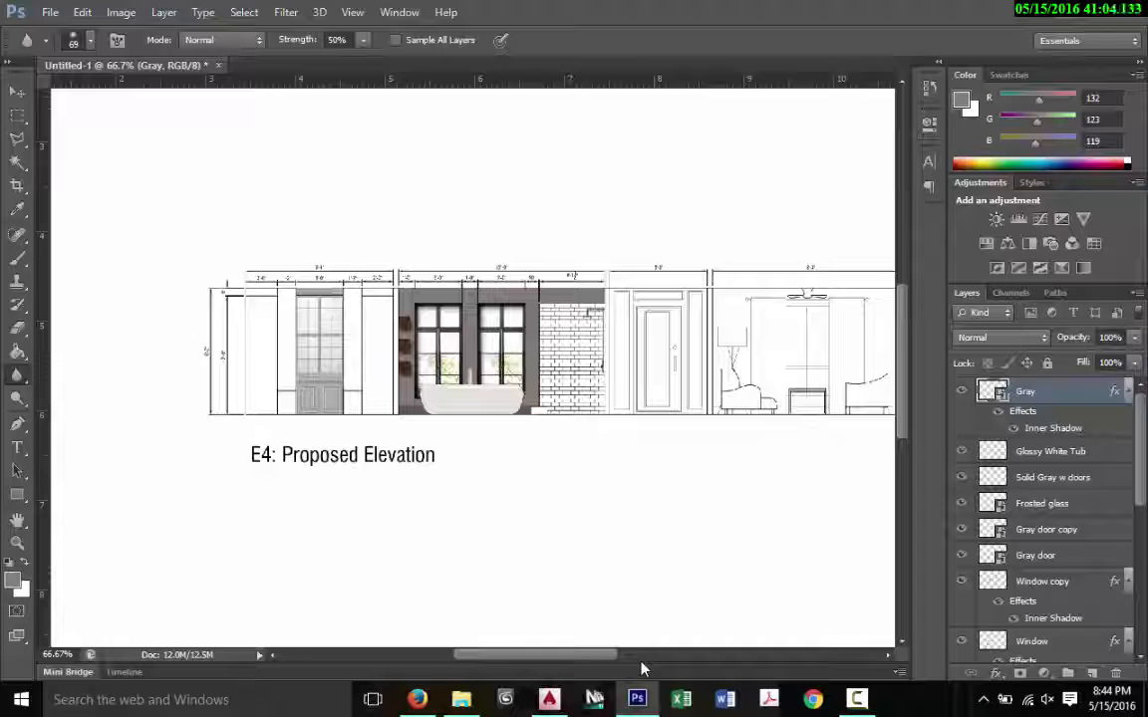
scroll(535, 661, right, 3)
scroll(573, 684, right, 1)
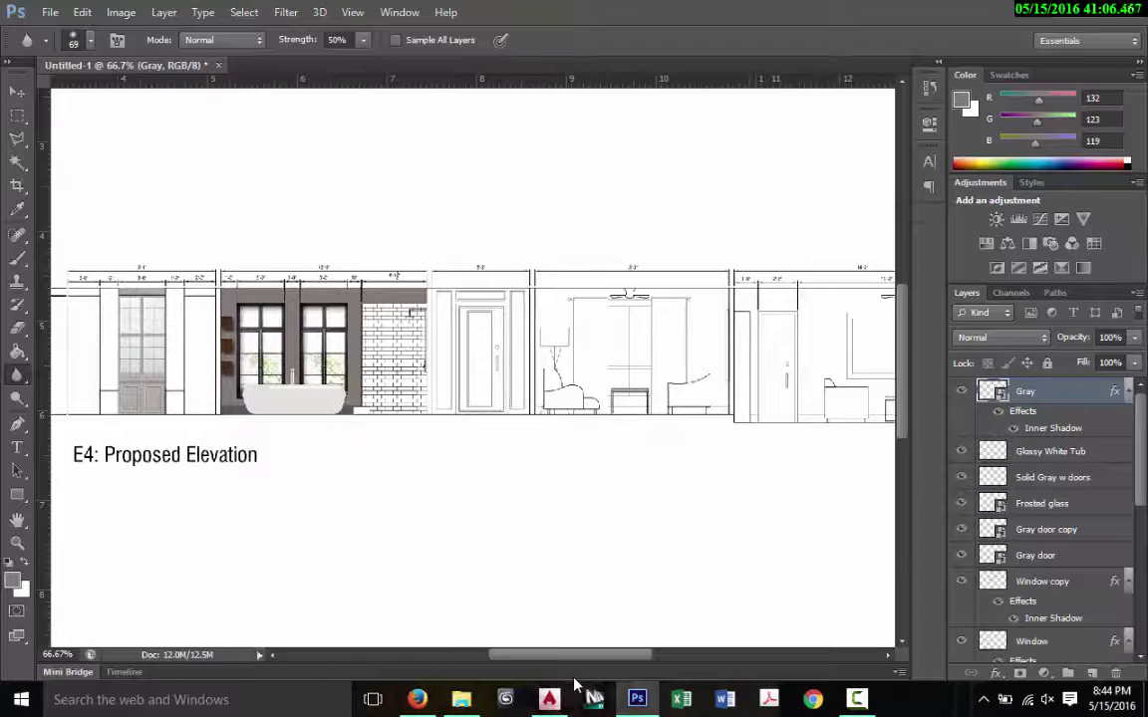